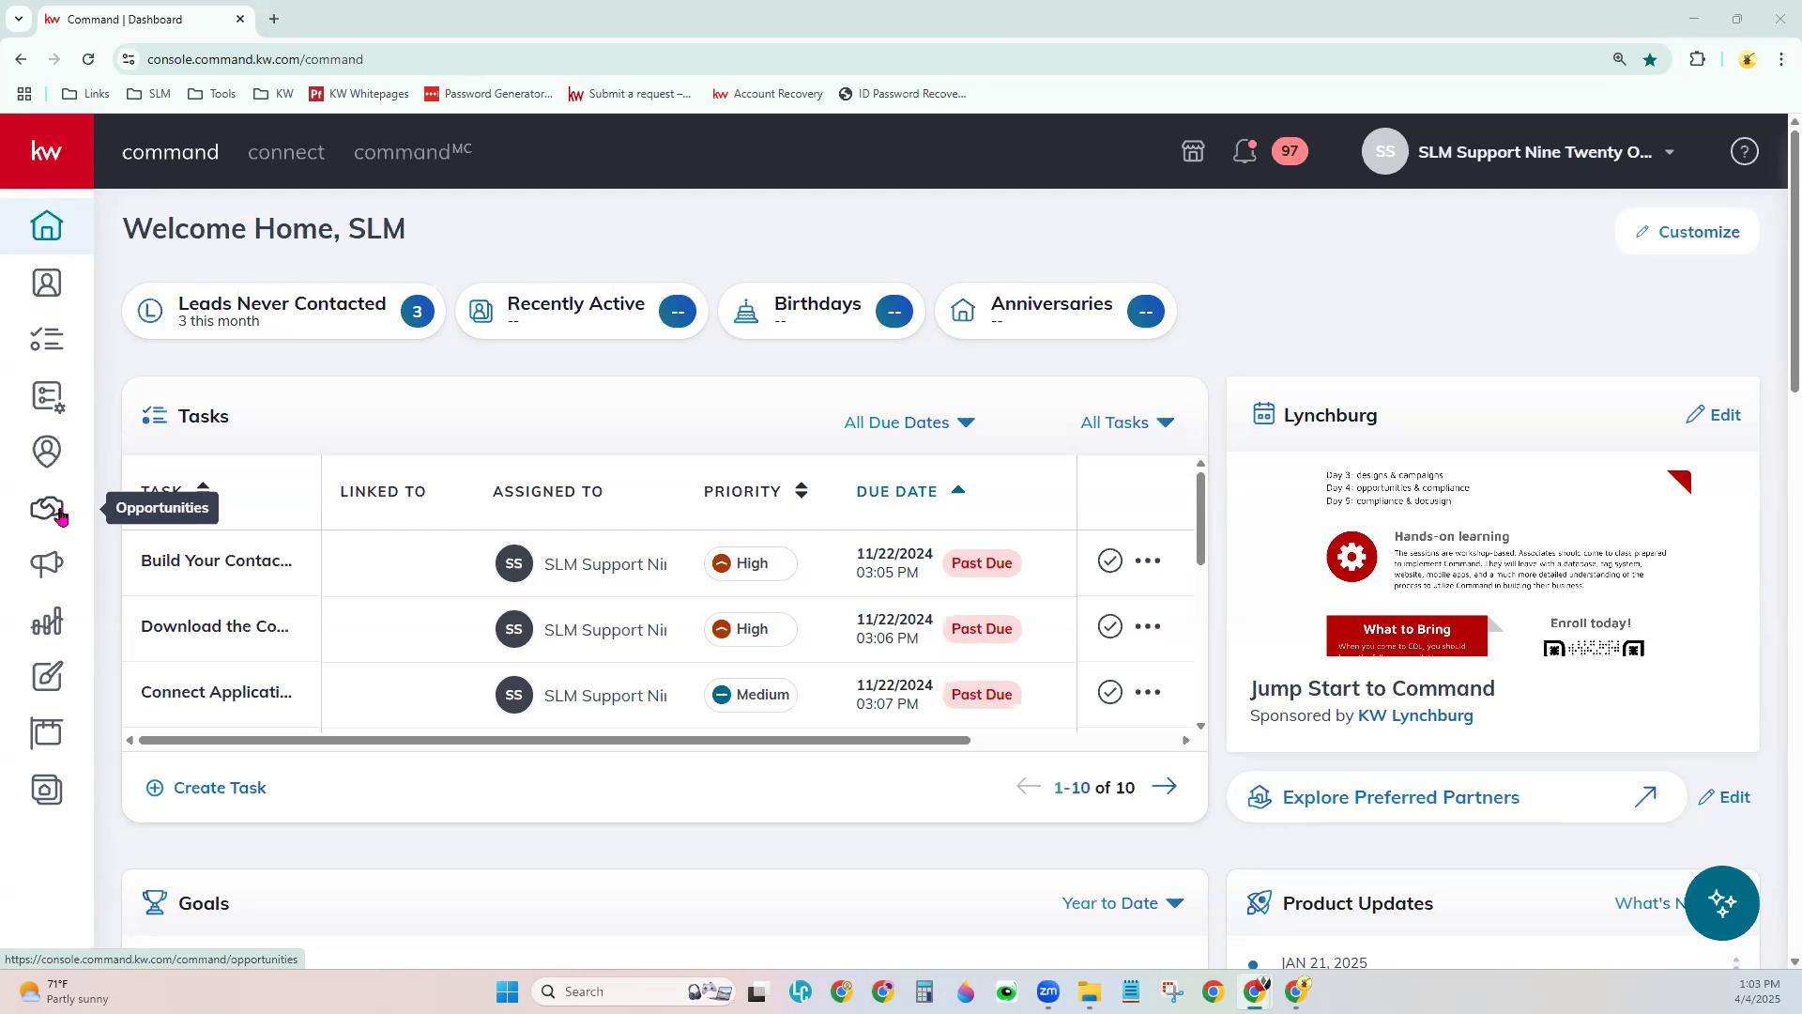
- Expand and collapse the sidebar, then go to the Opportunities overview
{"action": "left_click", "coordinate": [77, 164]}
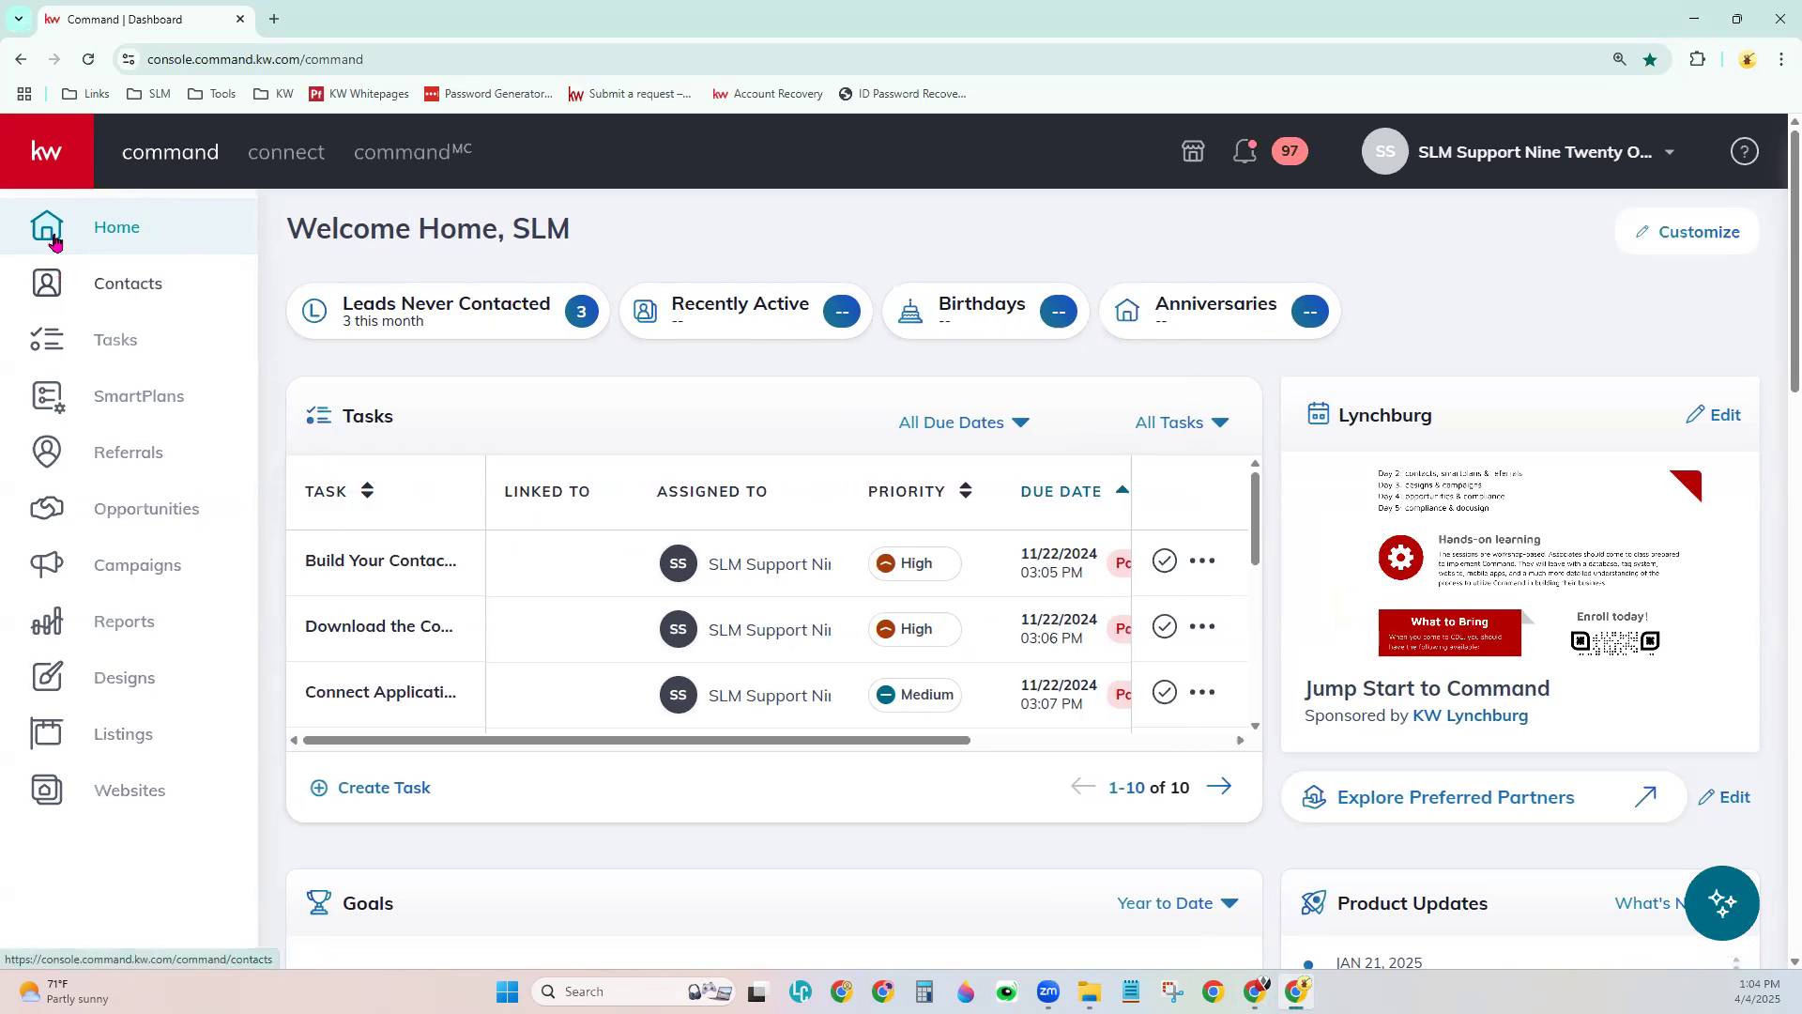
{"action": "left_click", "coordinate": [68, 148]}
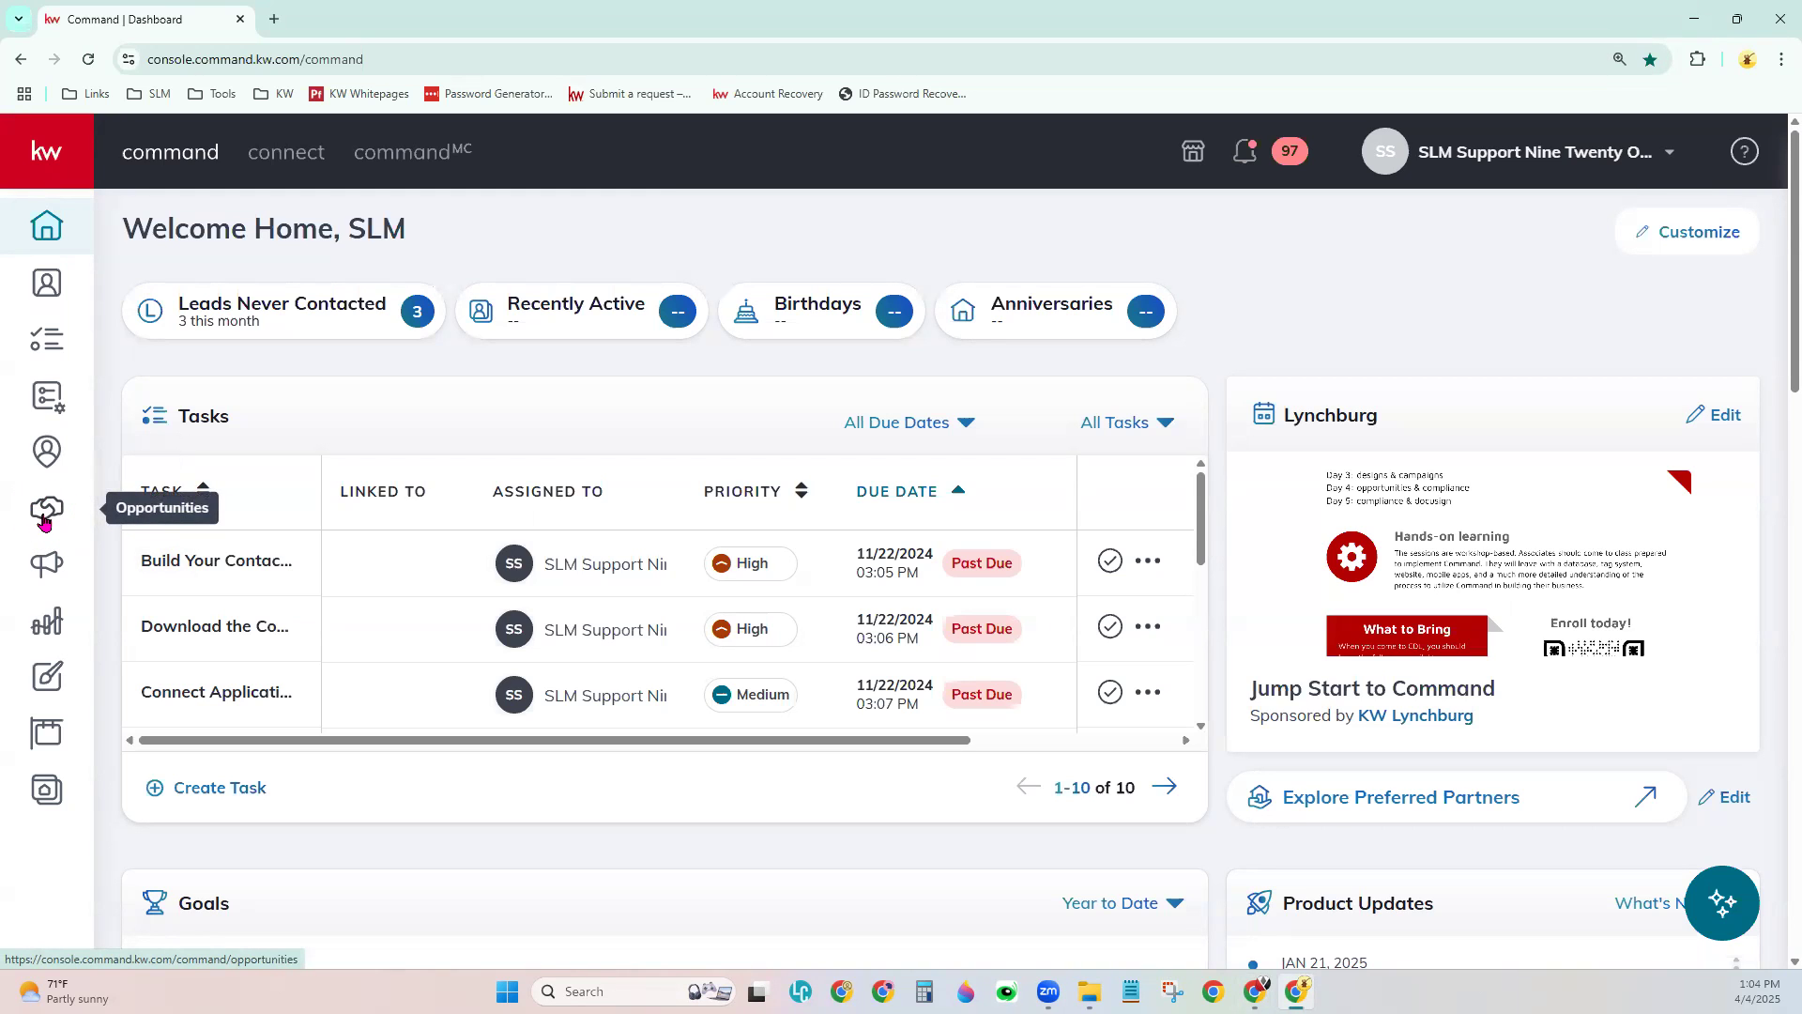
{"action": "left_click", "coordinate": [44, 518]}
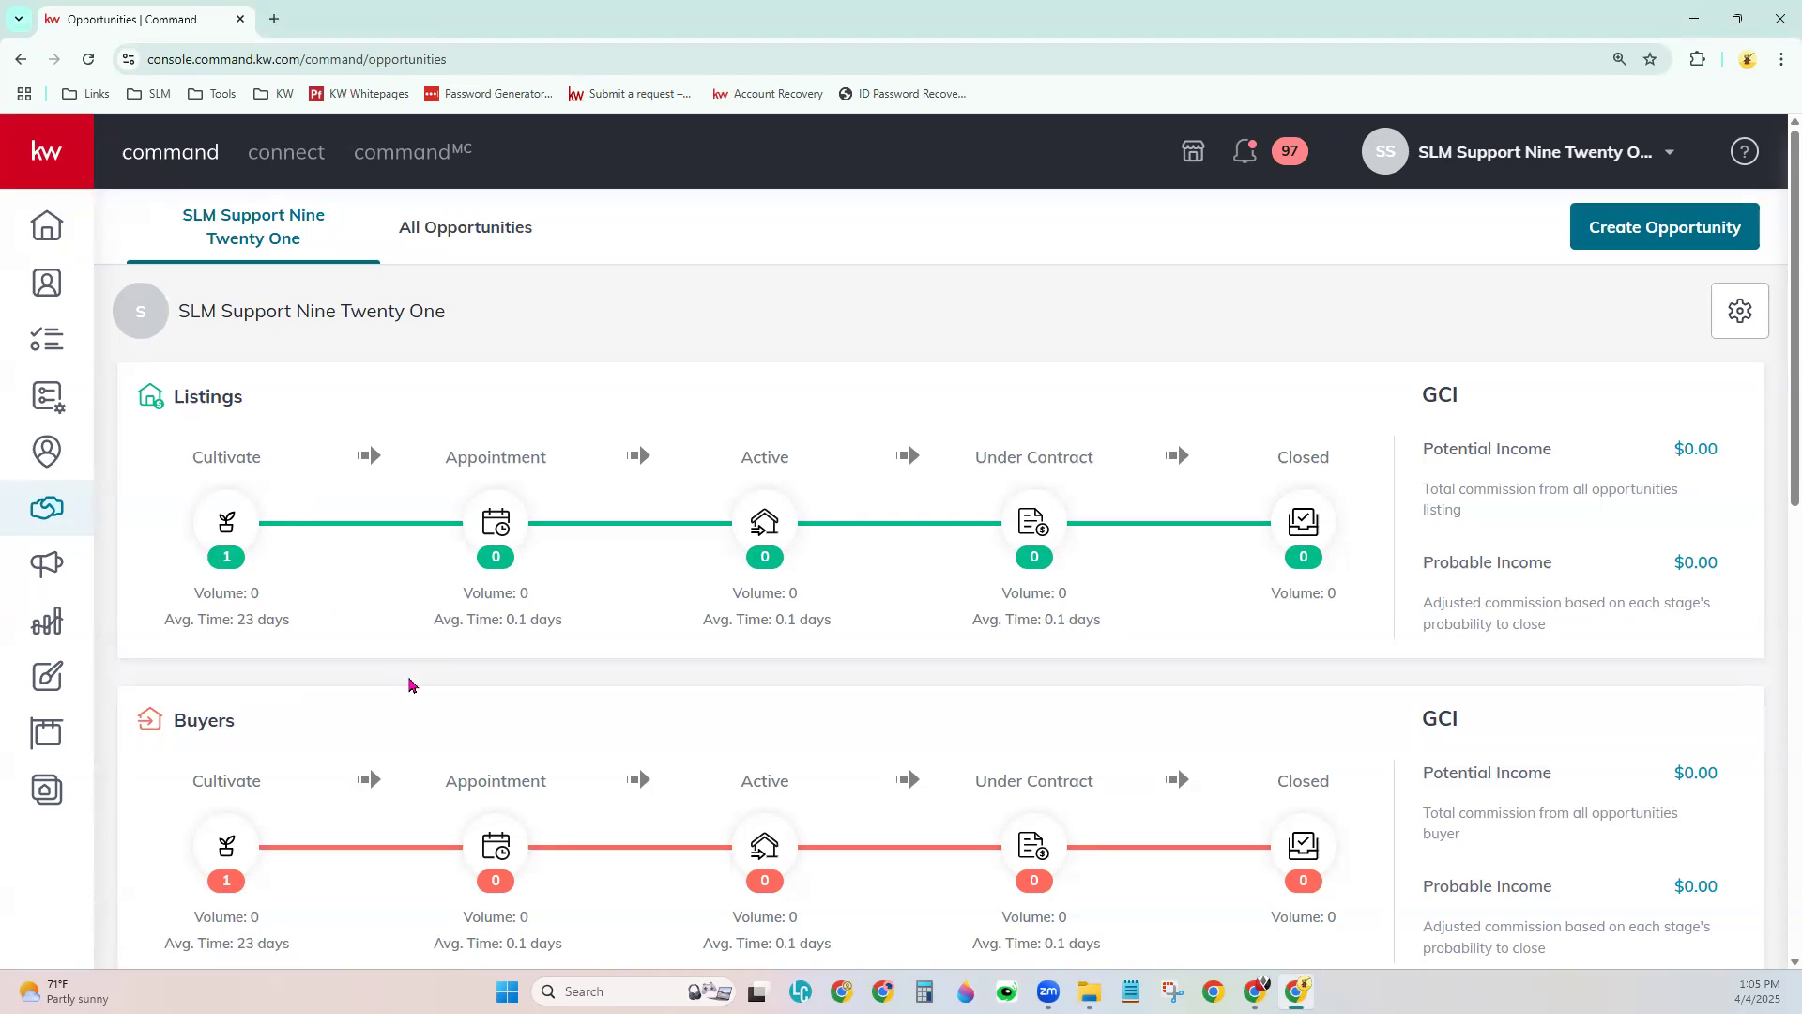
{"action": "scroll", "coordinate": [407, 685], "scroll_direction": "down", "scroll_amount": 3}
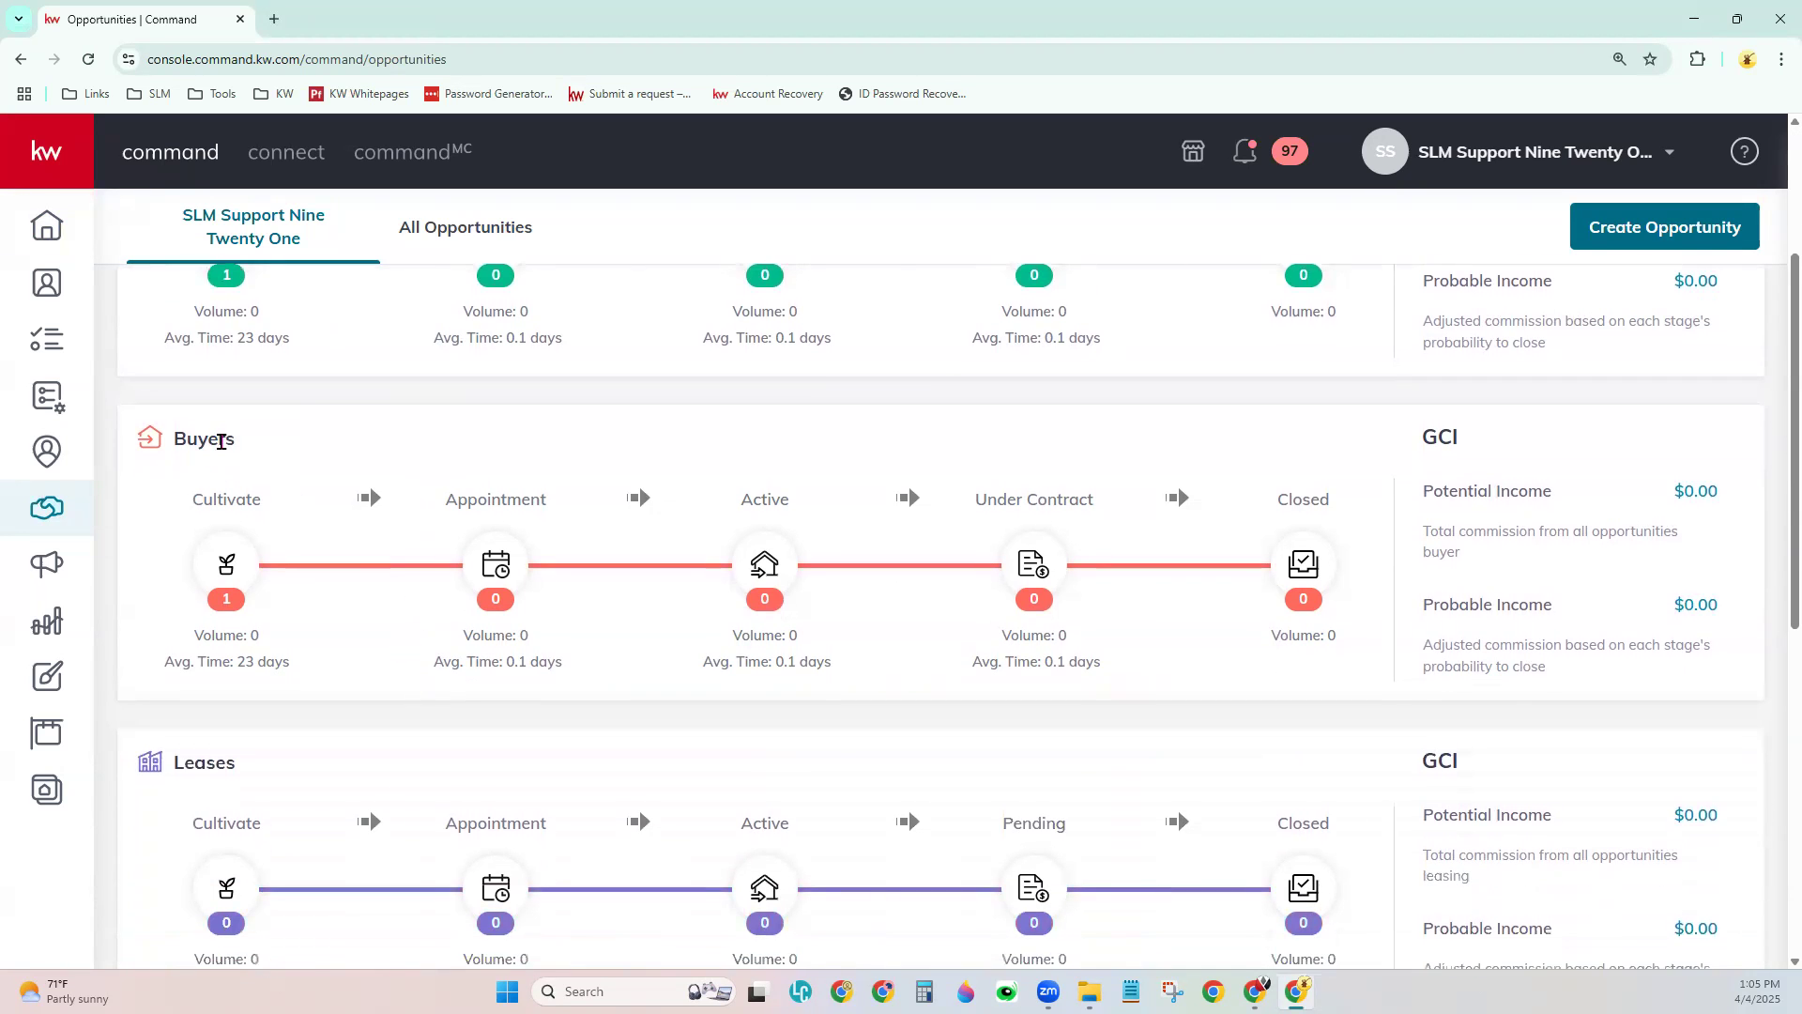
{"action": "scroll", "coordinate": [349, 624], "scroll_direction": "down", "scroll_amount": 1}
{"action": "scroll", "coordinate": [350, 623], "scroll_direction": "down", "scroll_amount": 3}
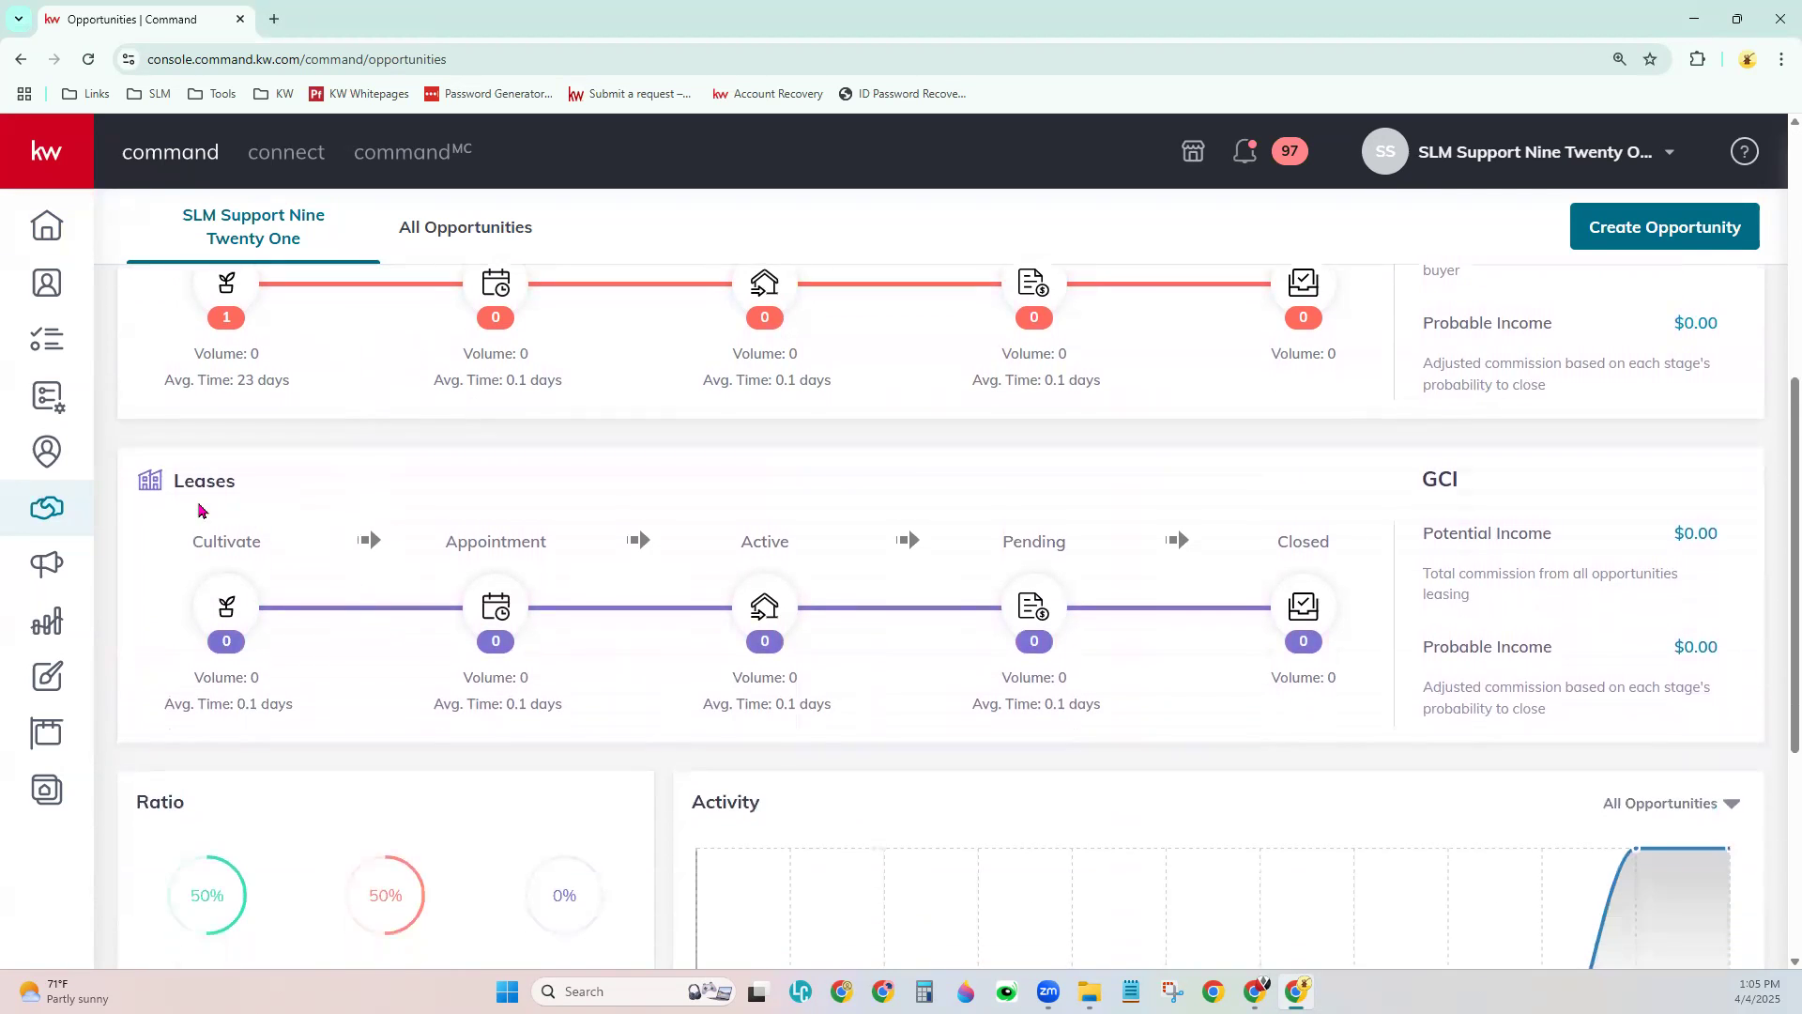
{"action": "scroll", "coordinate": [531, 824], "scroll_direction": "down", "scroll_amount": 2}
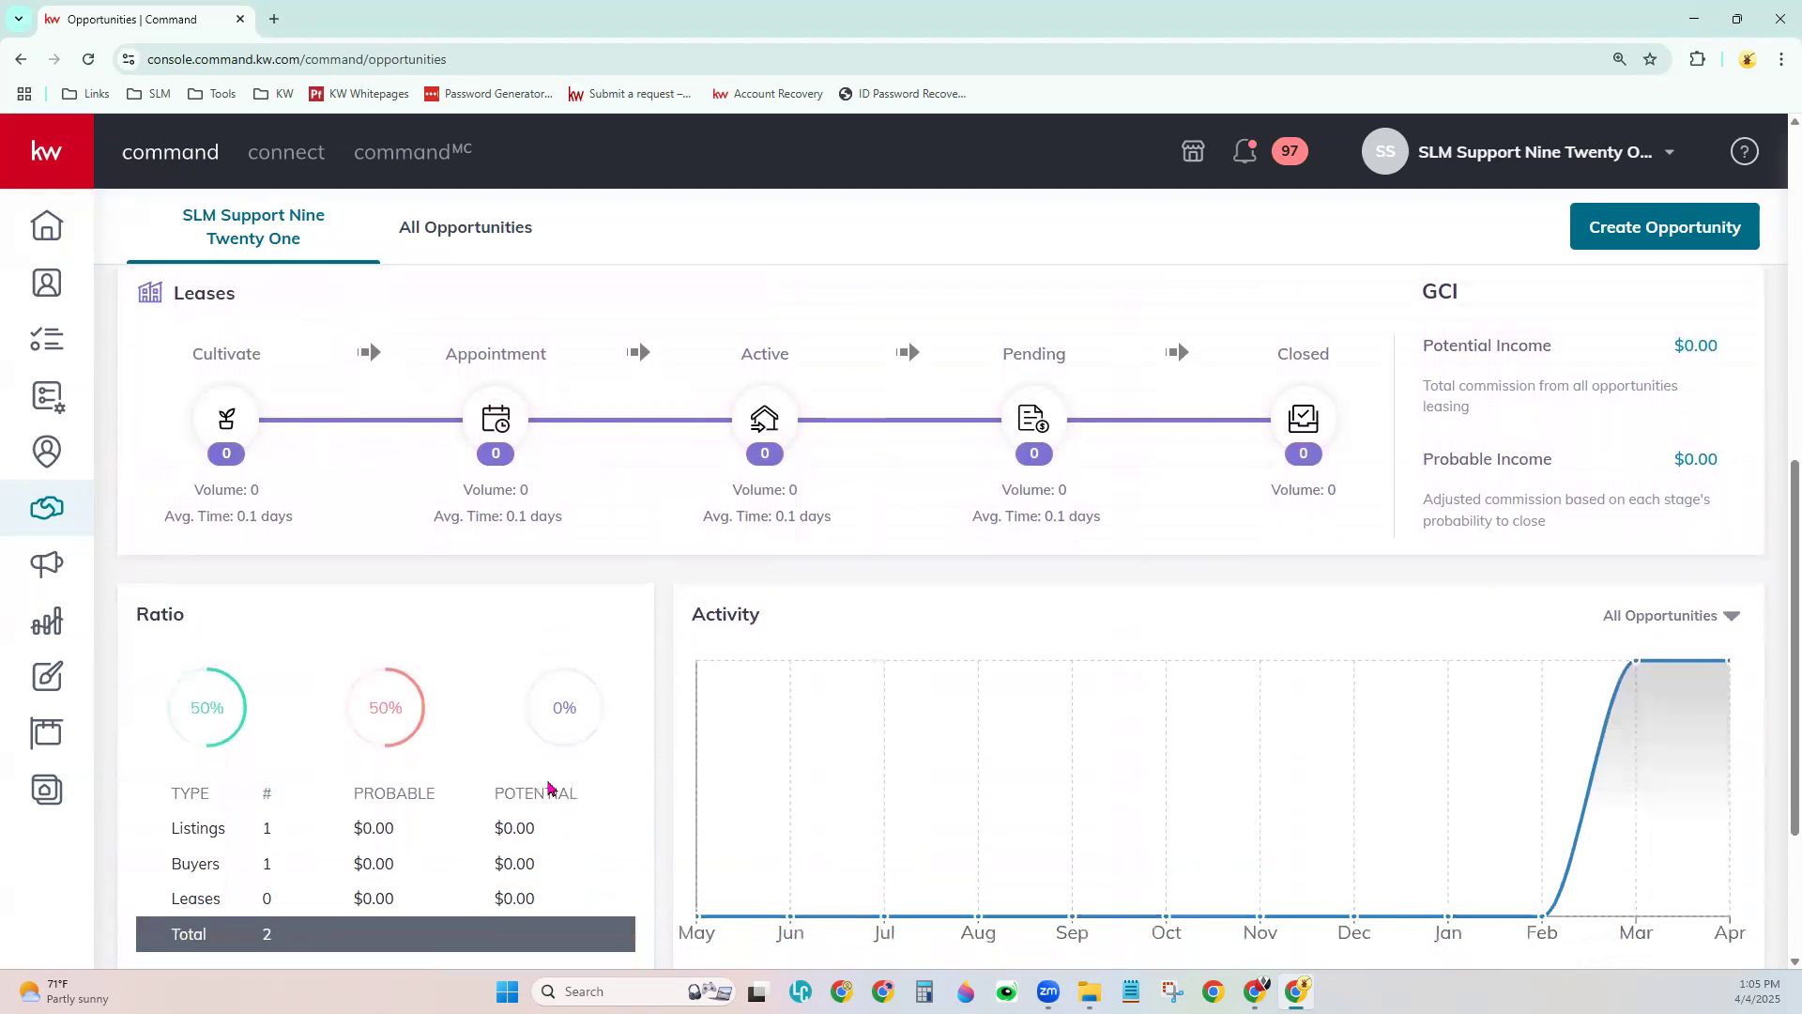
{"action": "scroll", "coordinate": [549, 788], "scroll_direction": "down", "scroll_amount": 1}
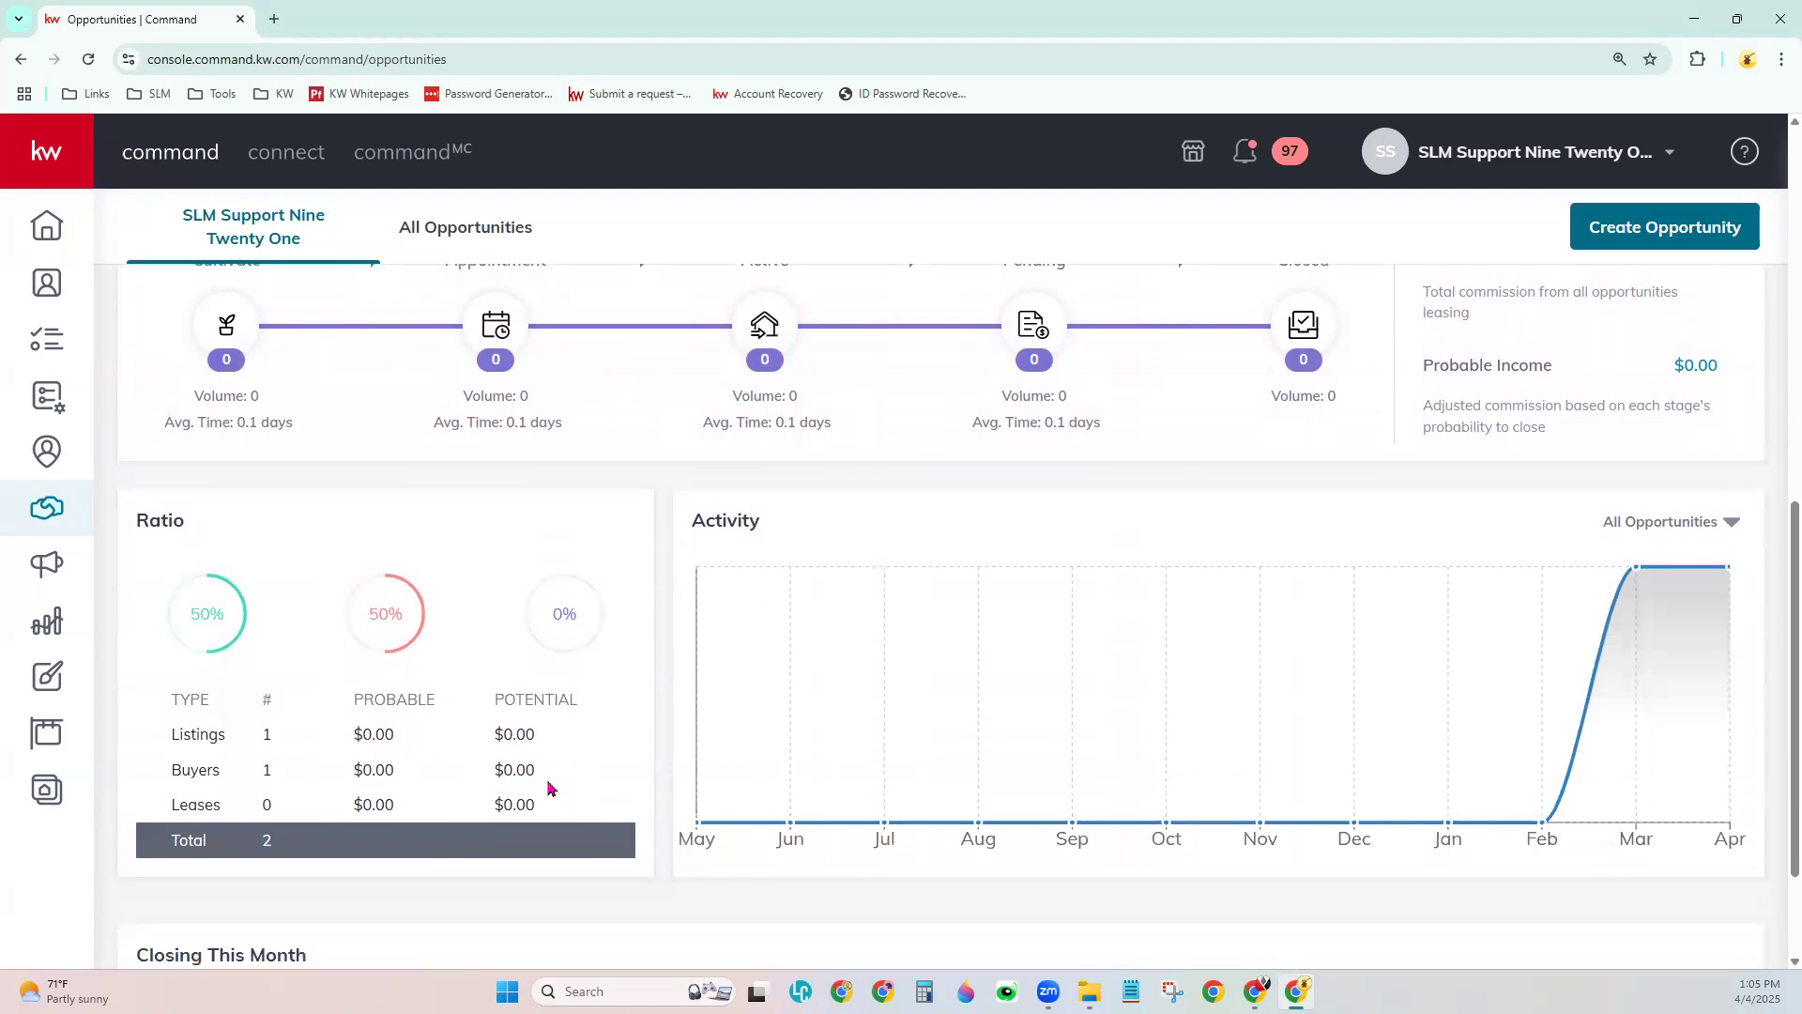
{"action": "scroll", "coordinate": [549, 787], "scroll_direction": "up", "scroll_amount": 3}
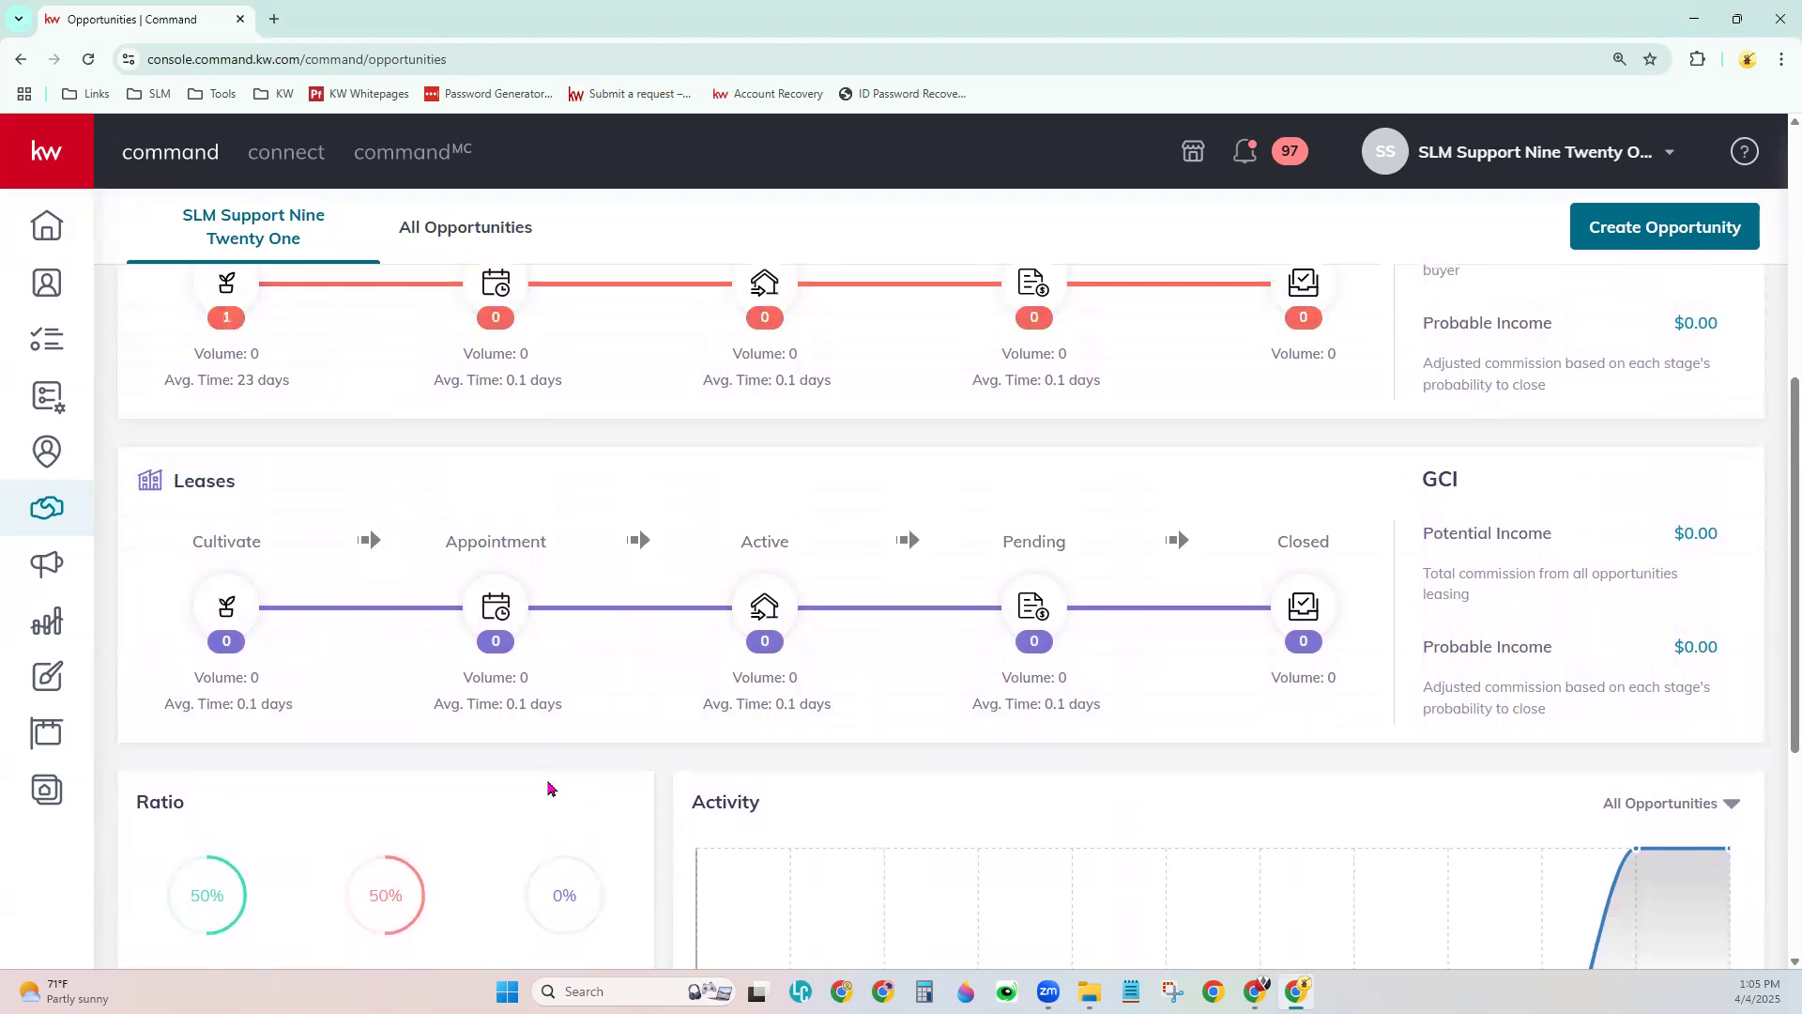
{"action": "scroll", "coordinate": [549, 788], "scroll_direction": "up", "scroll_amount": 5}
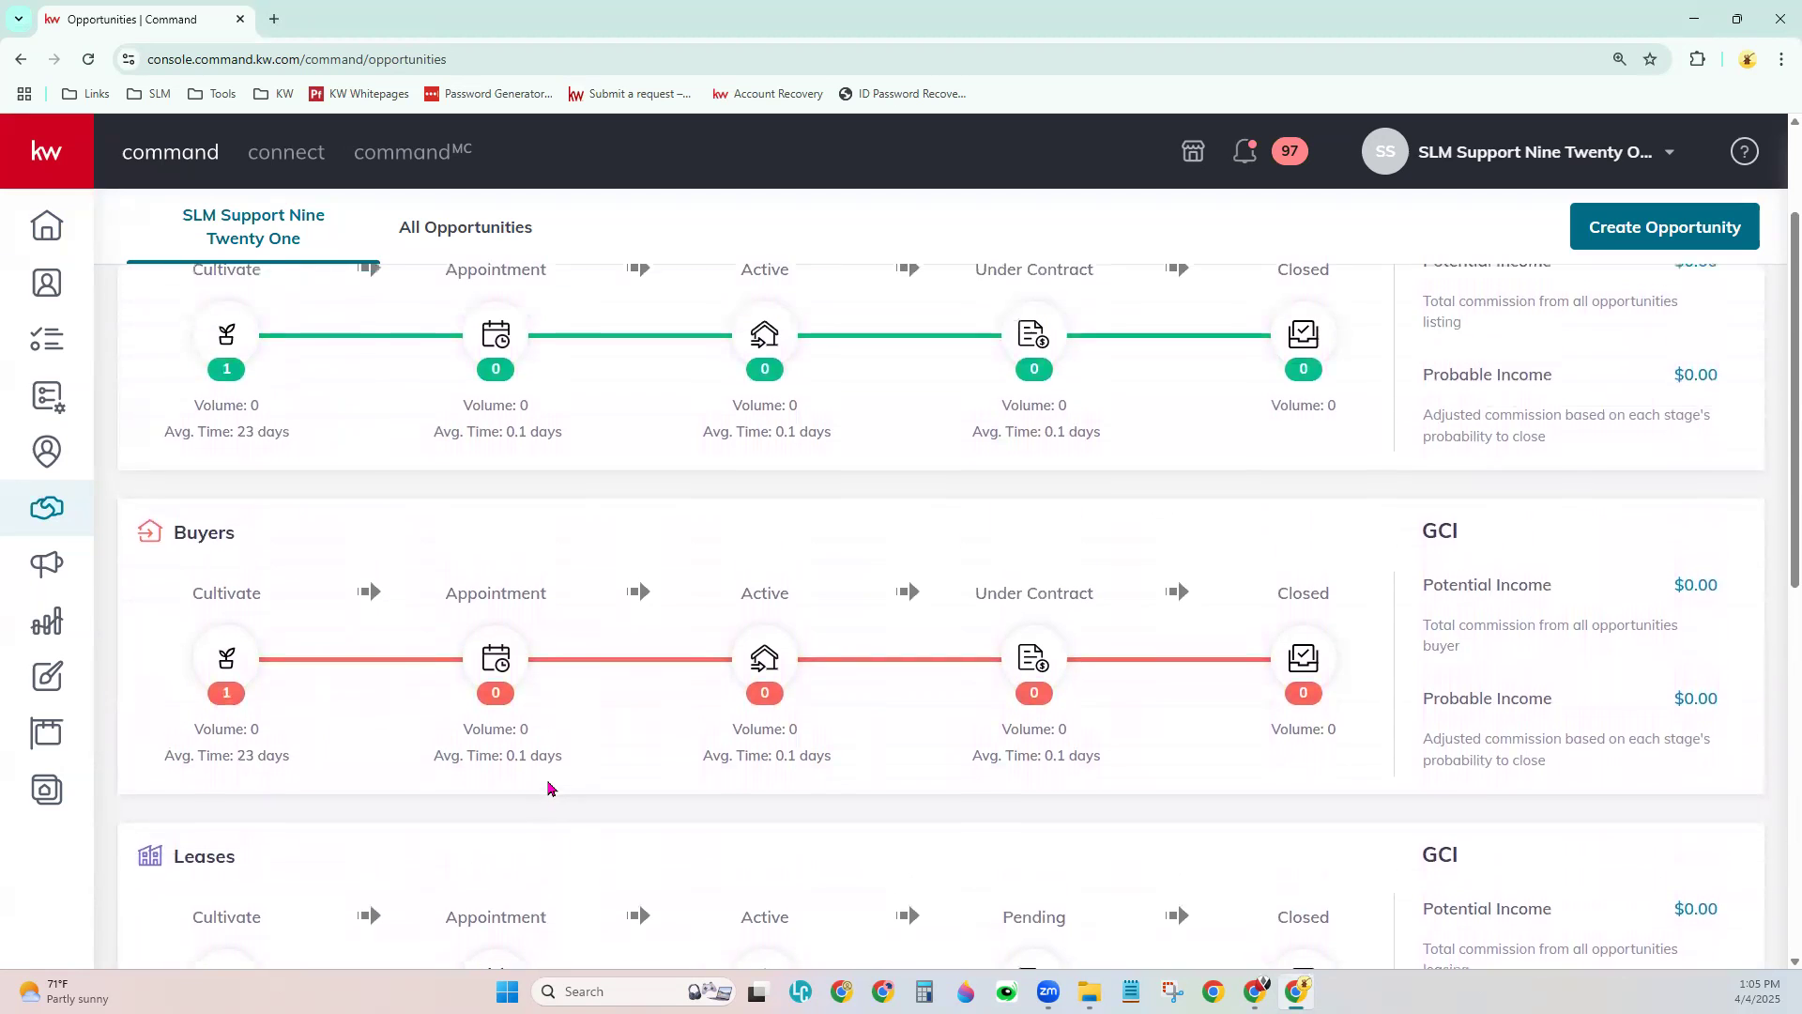
{"action": "scroll", "coordinate": [555, 790], "scroll_direction": "up", "scroll_amount": 1}
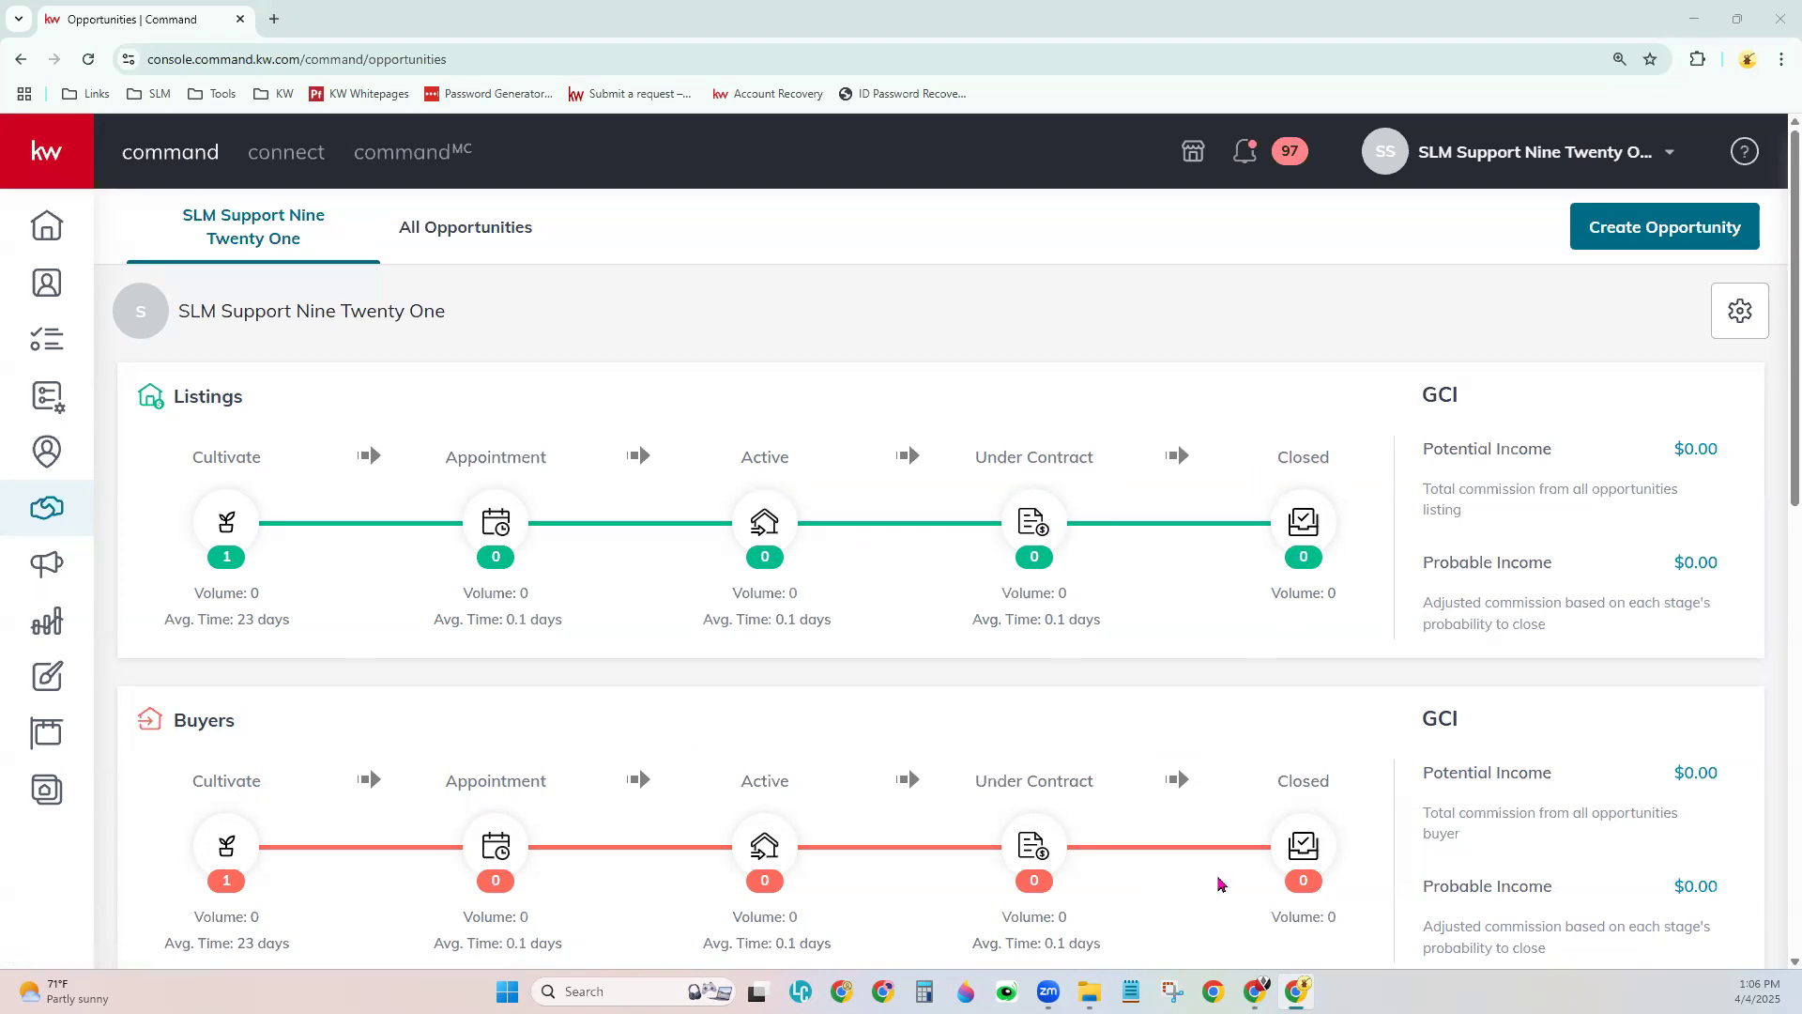
{"action": "scroll", "coordinate": [1244, 890], "scroll_direction": "down", "scroll_amount": 1}
{"action": "scroll", "coordinate": [1240, 890], "scroll_direction": "down", "scroll_amount": 2}
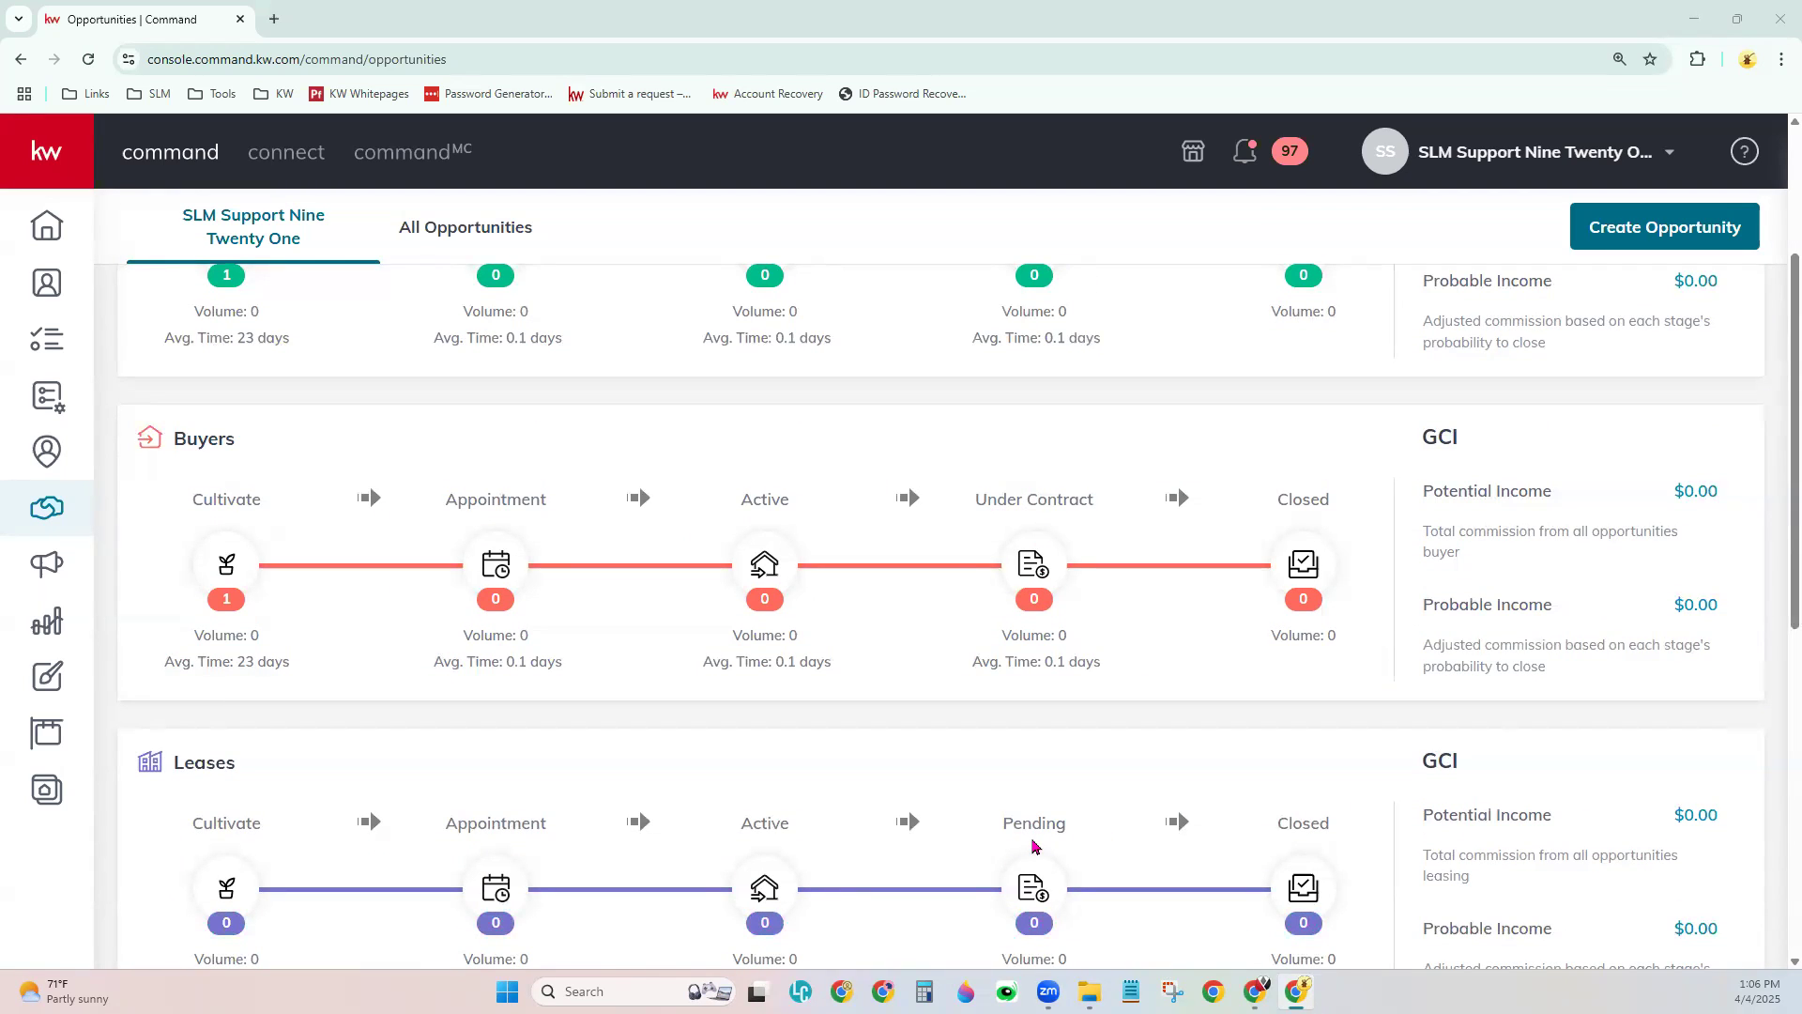
{"action": "scroll", "coordinate": [1032, 846], "scroll_direction": "up", "scroll_amount": 2}
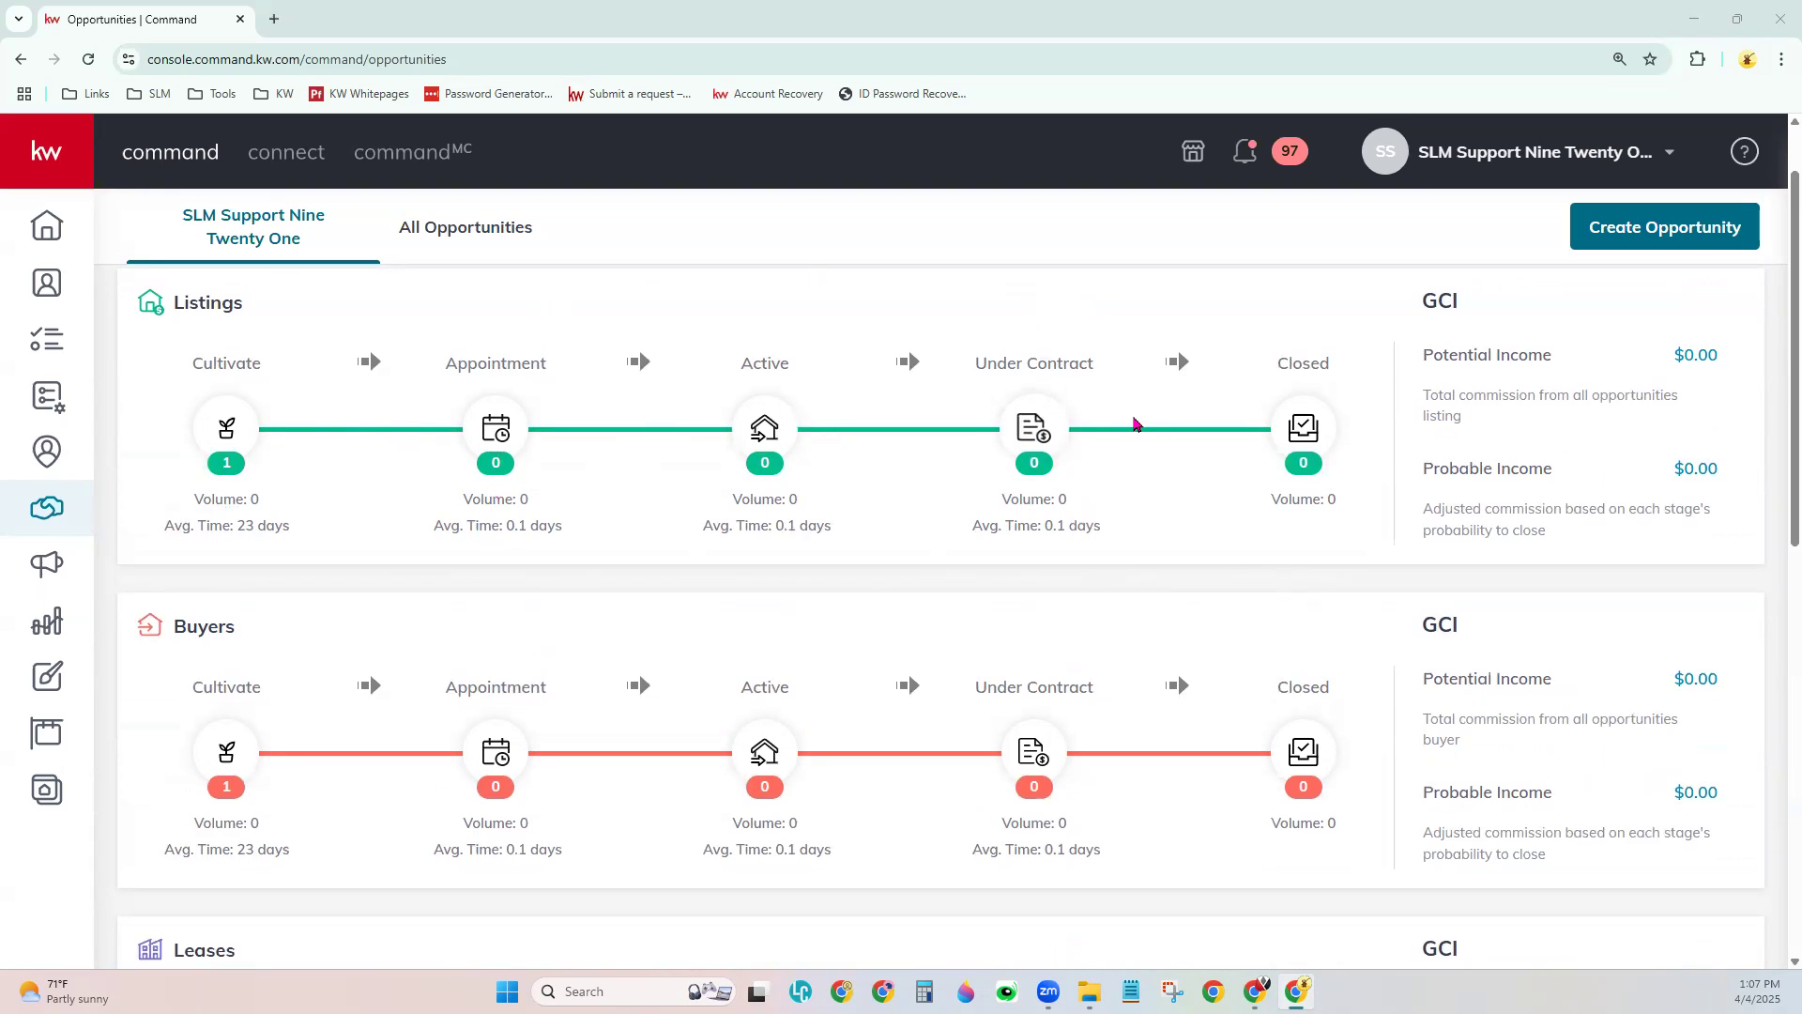
{"action": "scroll", "coordinate": [842, 646], "scroll_direction": "up", "scroll_amount": 1}
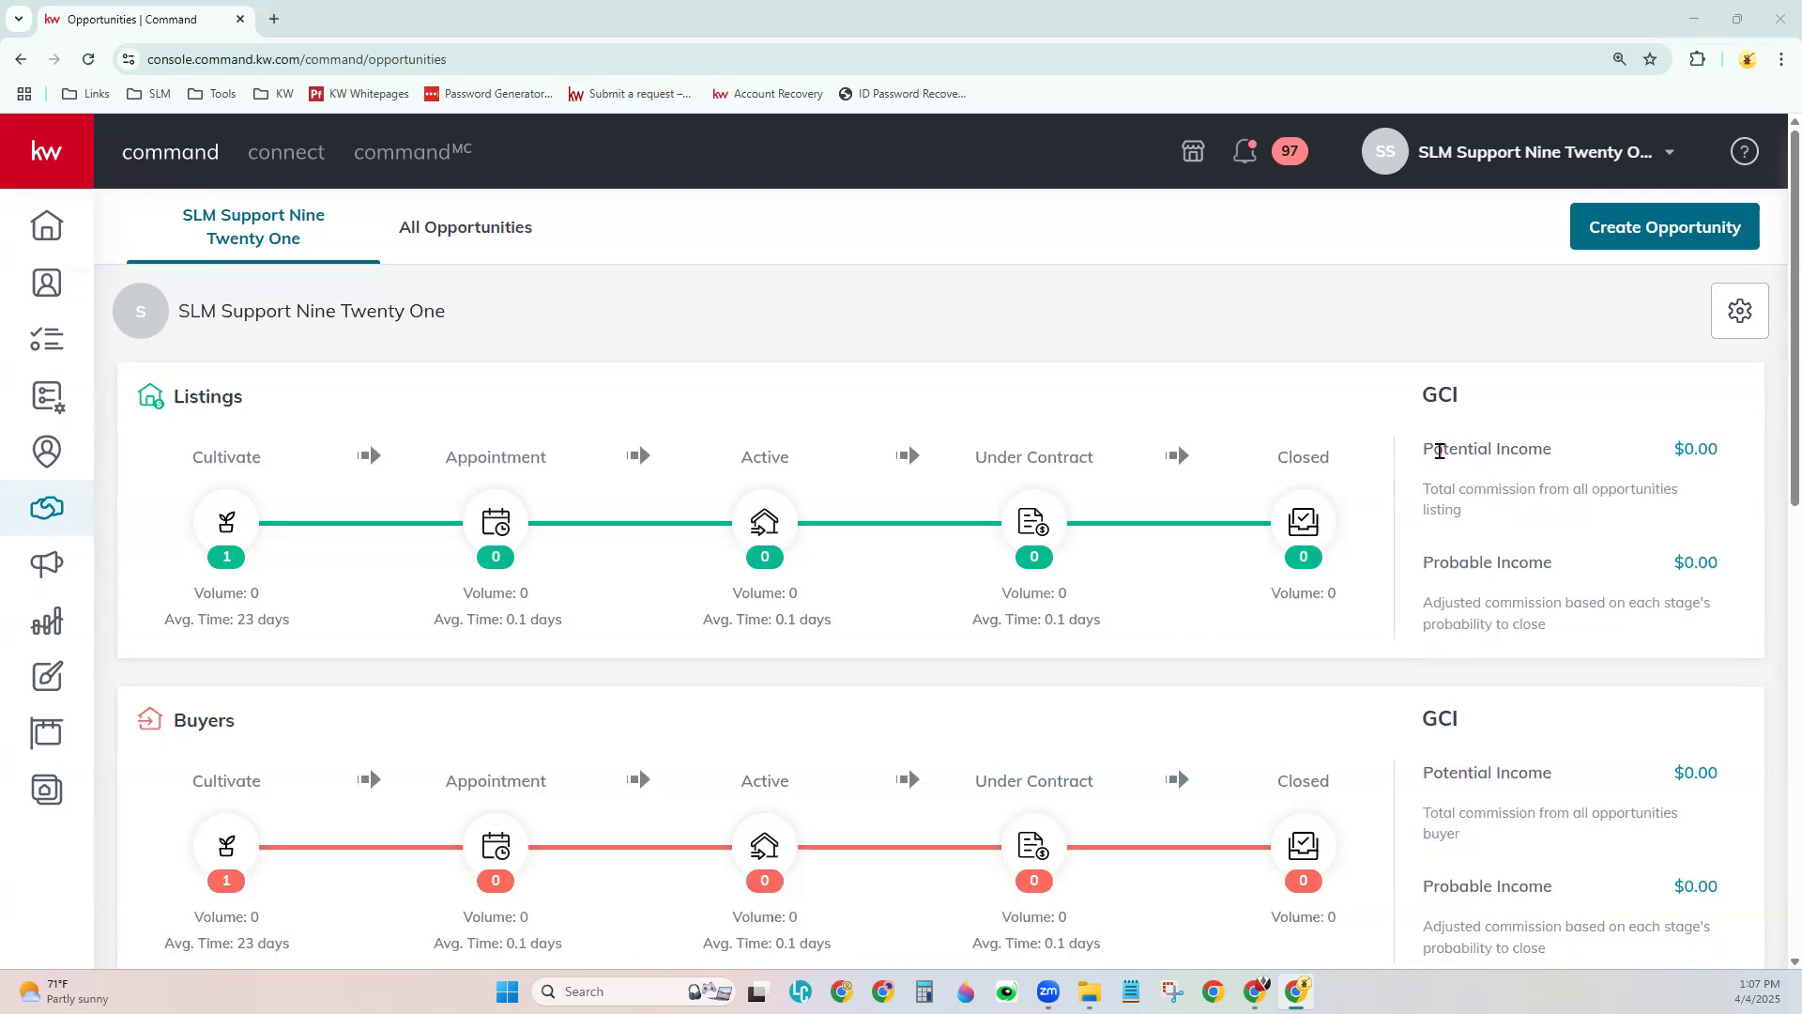
{"action": "left_click_drag", "start_coordinate": [1423, 395], "coordinate": [1470, 406]}
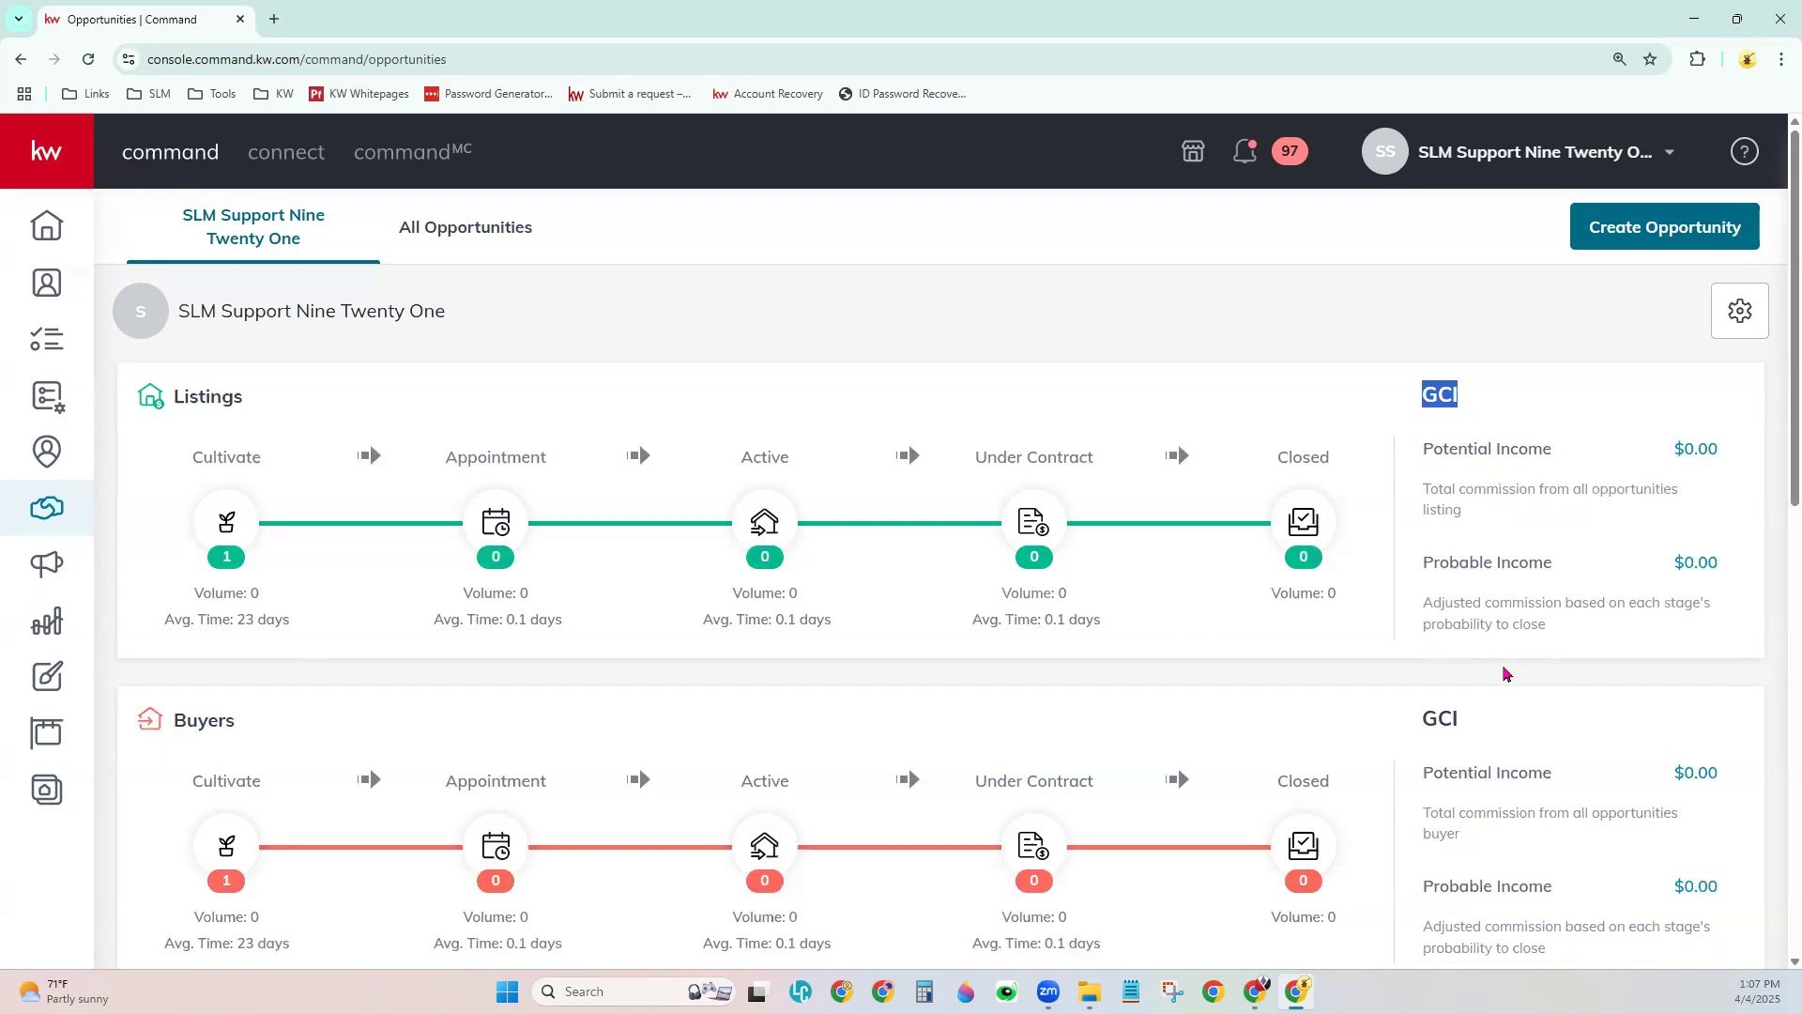
{"action": "left_click_drag", "start_coordinate": [1422, 448], "coordinate": [1559, 459]}
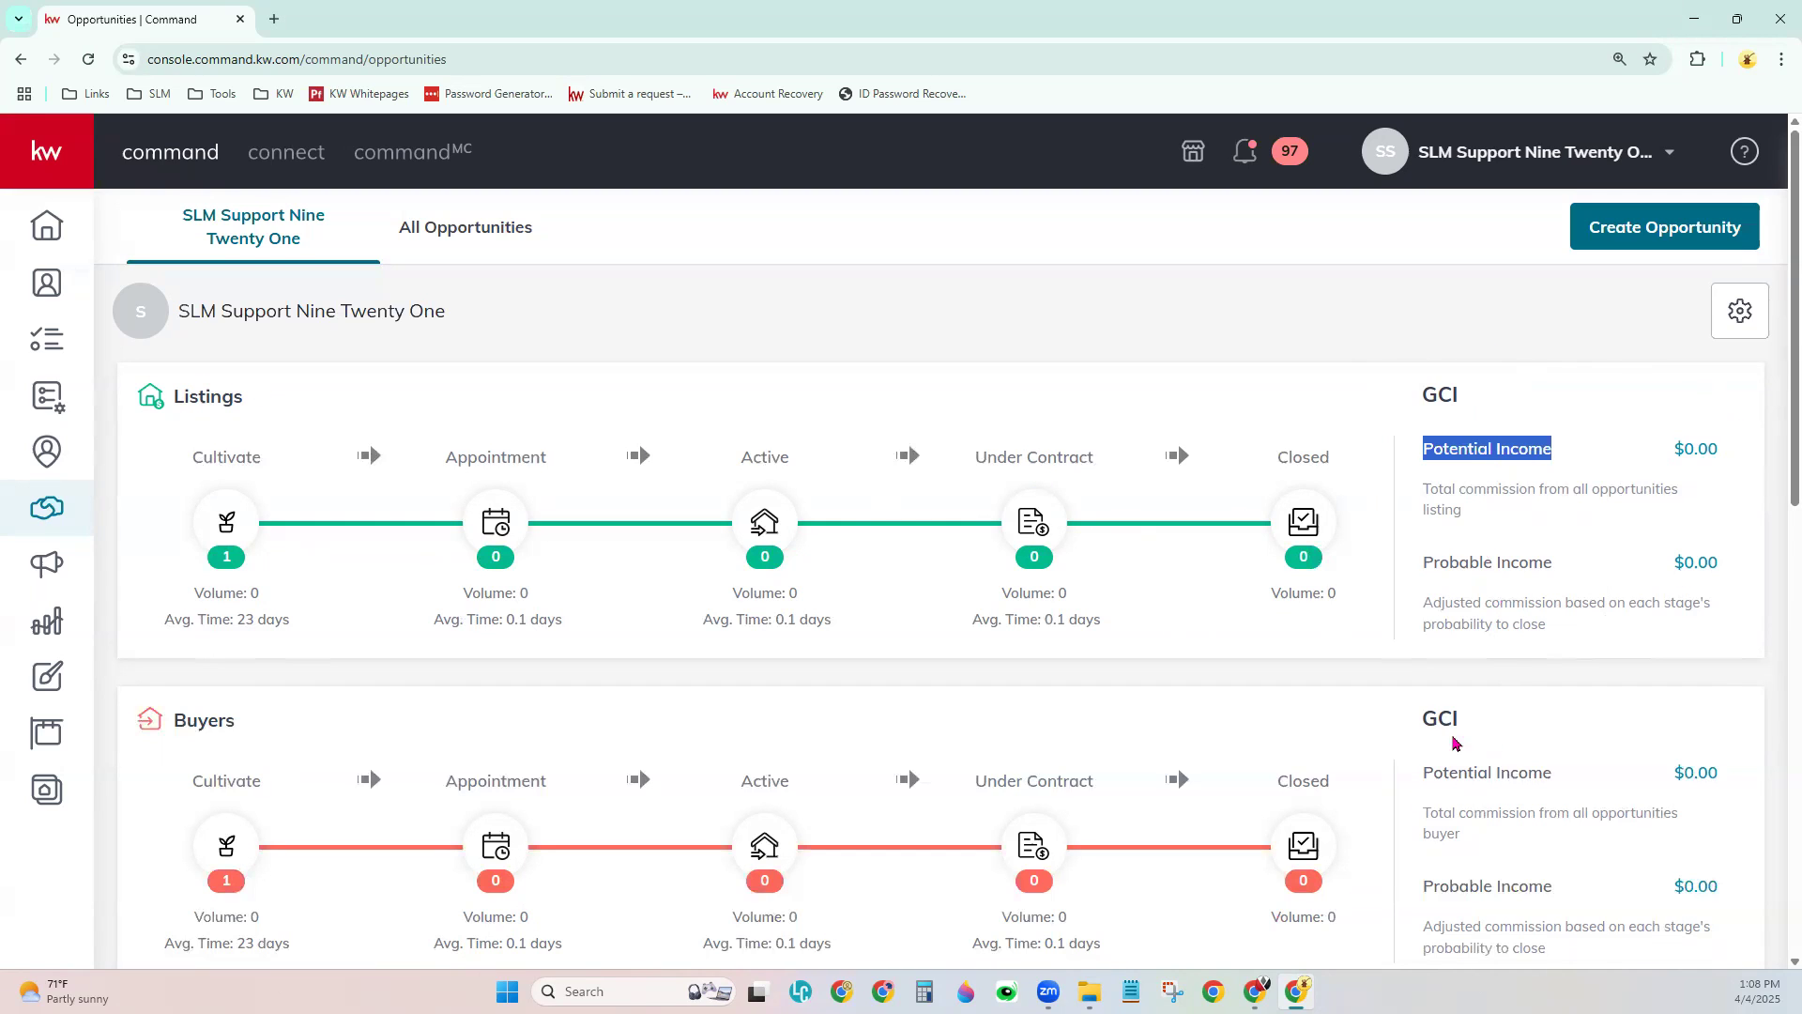
{"action": "scroll", "coordinate": [1469, 744], "scroll_direction": "down", "scroll_amount": 2}
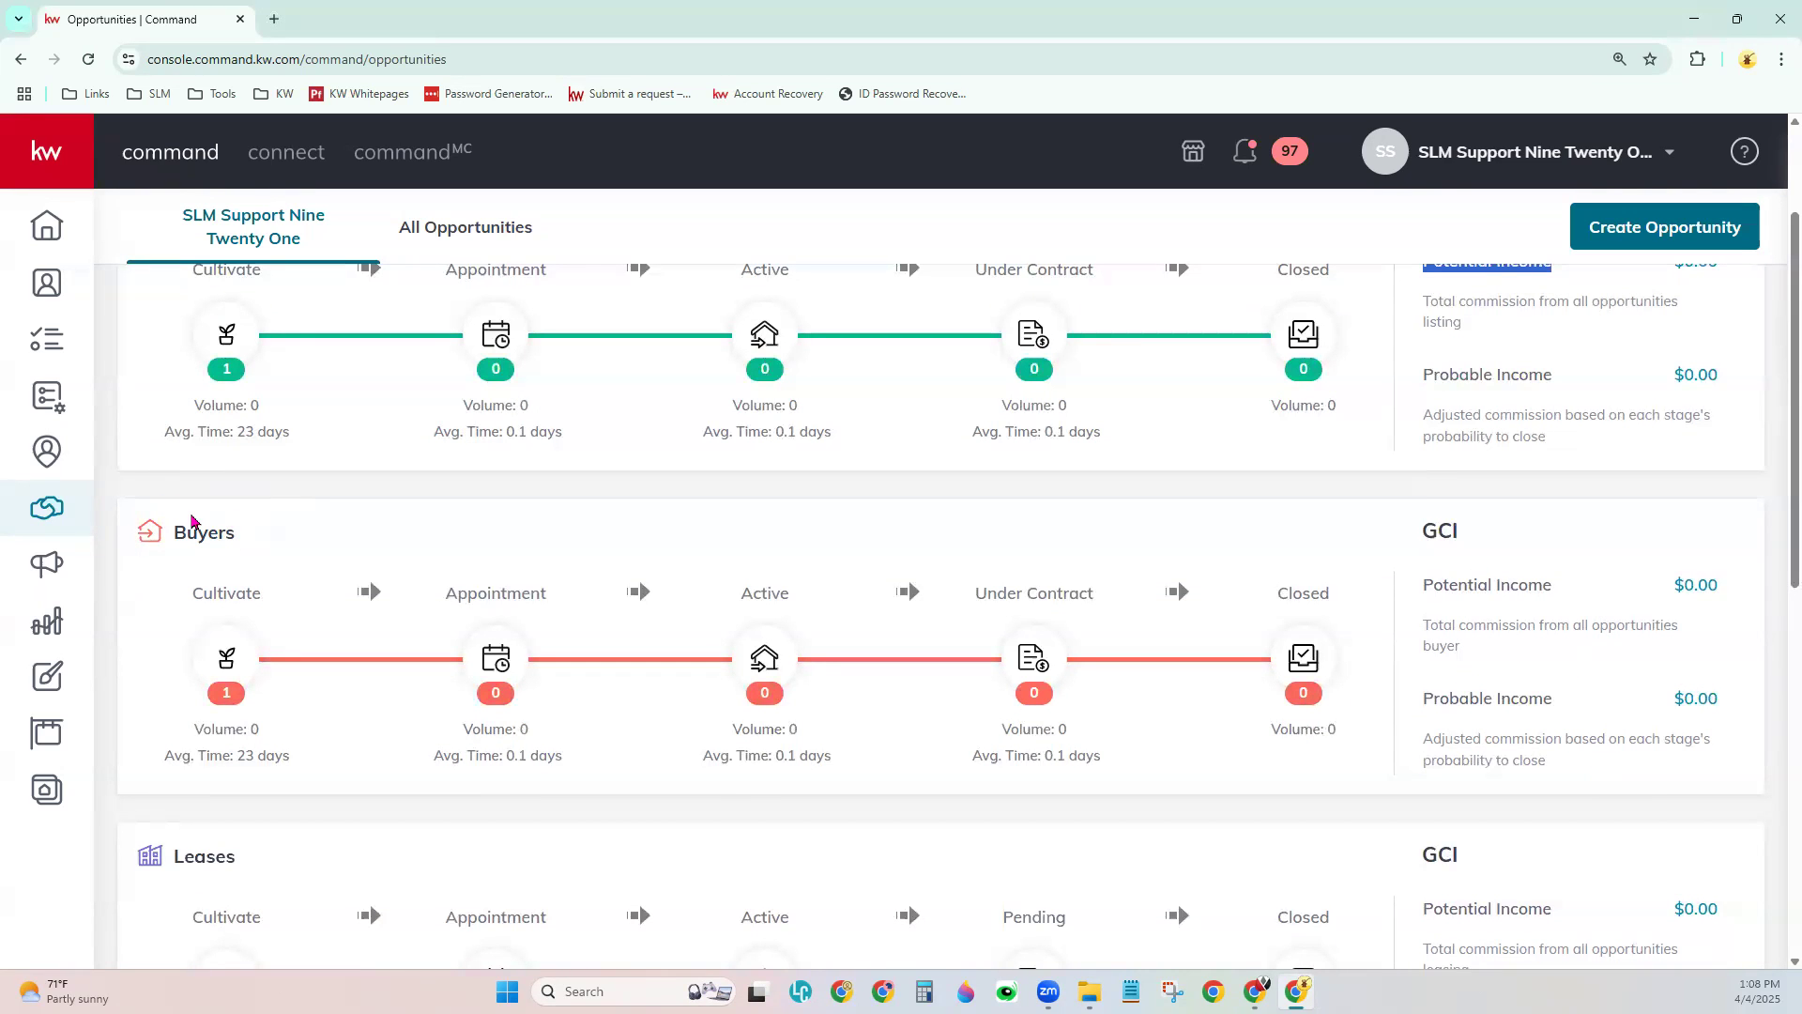
{"action": "scroll", "coordinate": [1431, 629], "scroll_direction": "down", "scroll_amount": 1}
{"action": "scroll", "coordinate": [1433, 631], "scroll_direction": "down", "scroll_amount": 1}
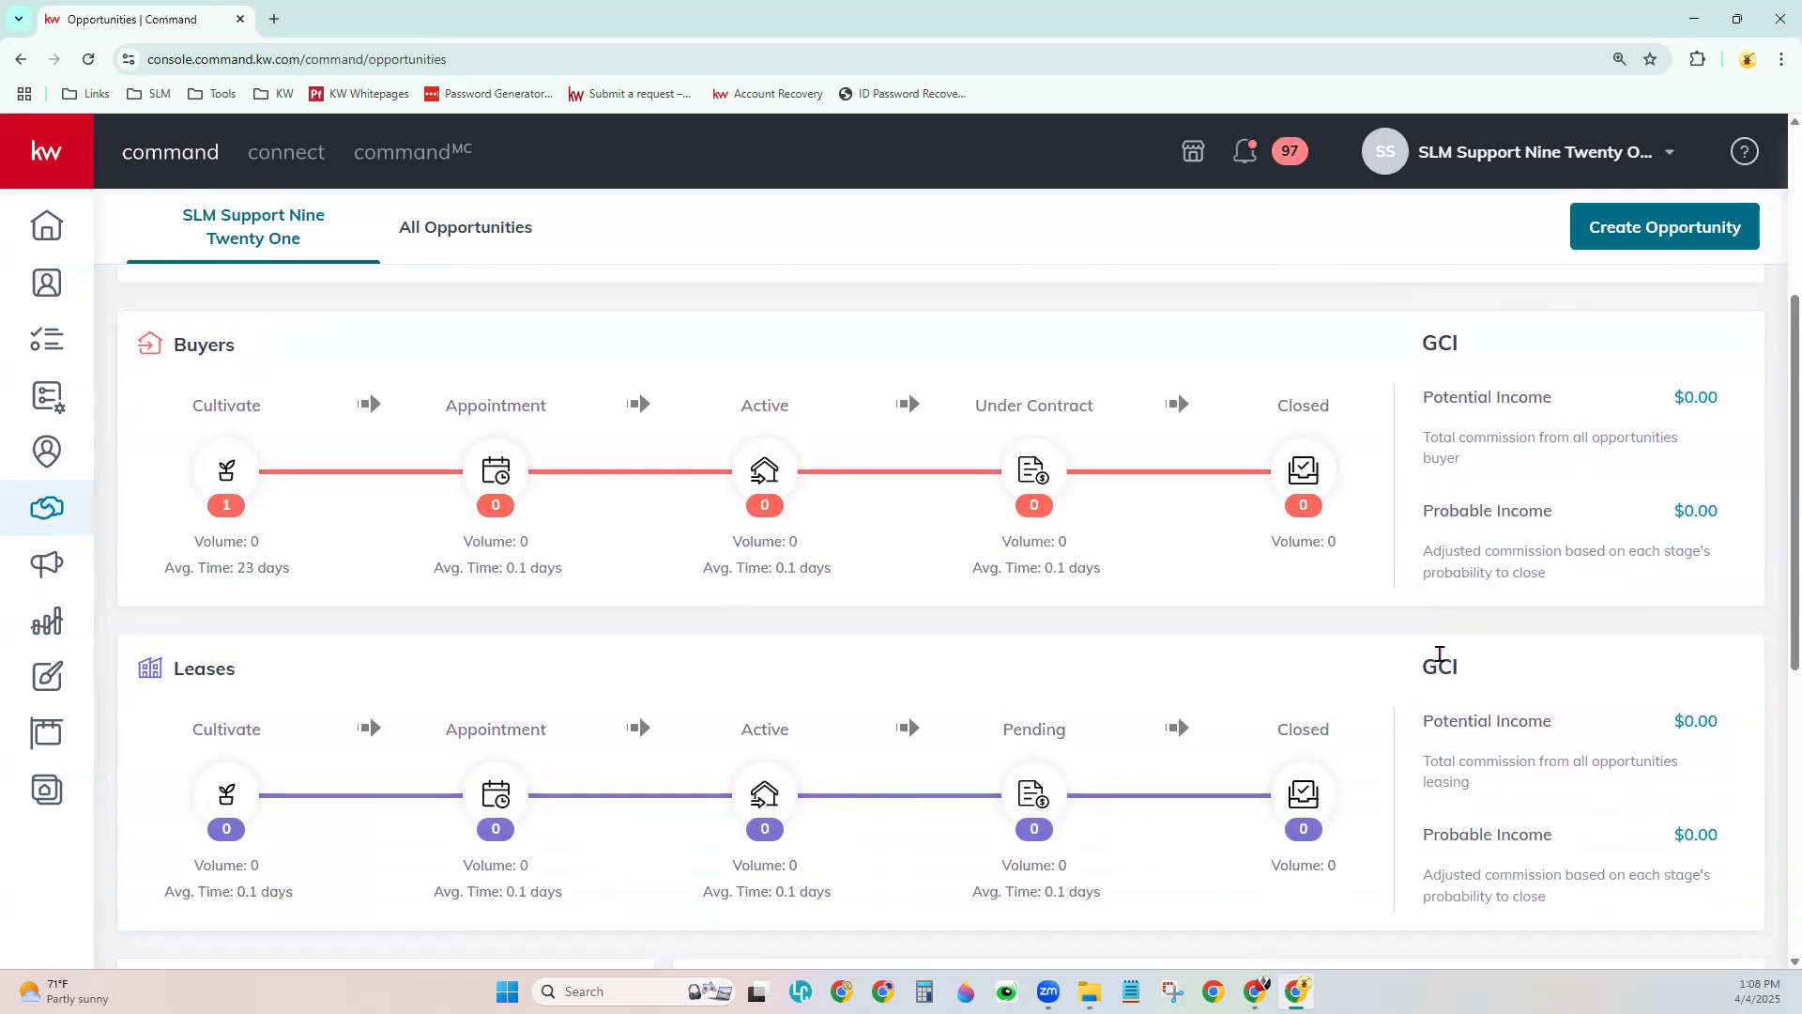
{"action": "scroll", "coordinate": [1439, 657], "scroll_direction": "up", "scroll_amount": 4}
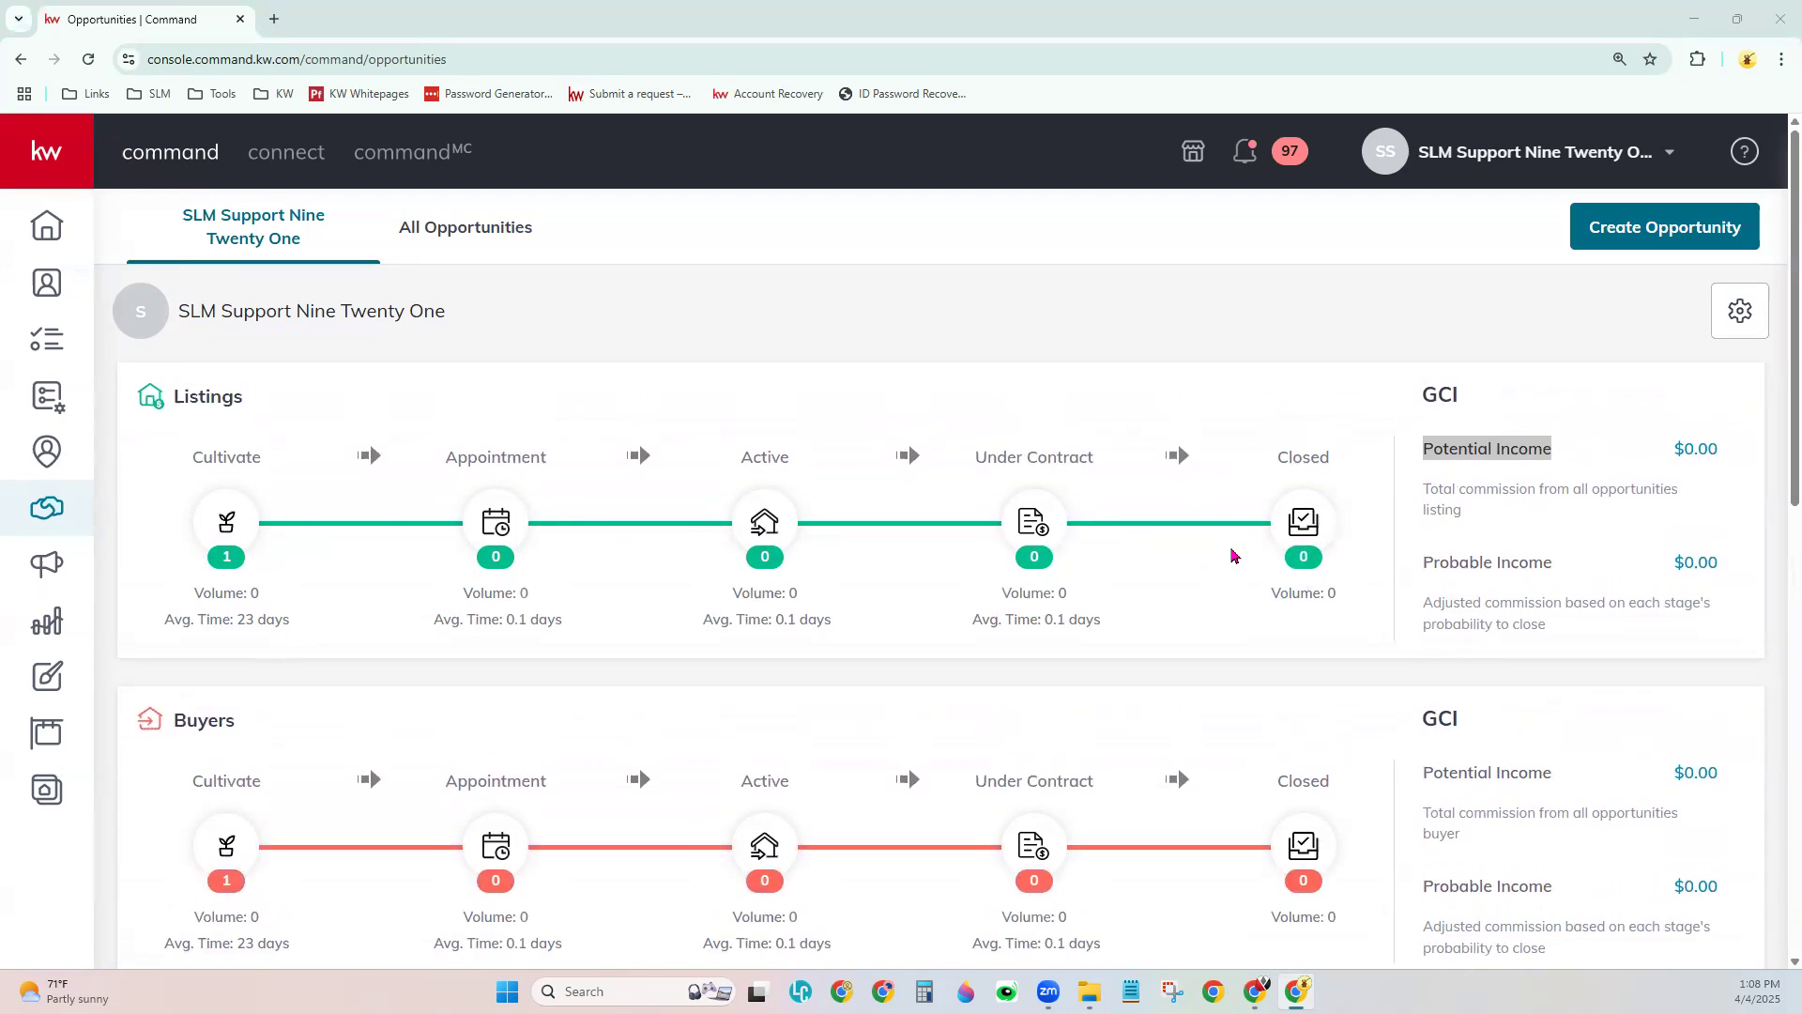
{"action": "mouse_move", "coordinate": [1420, 594]}
{"action": "left_mouse_down"}
{"action": "mouse_move", "coordinate": [1530, 591]}
{"action": "mouse_move", "coordinate": [1554, 563]}
{"action": "mouse_move", "coordinate": [1421, 561]}
{"action": "left_mouse_up"}
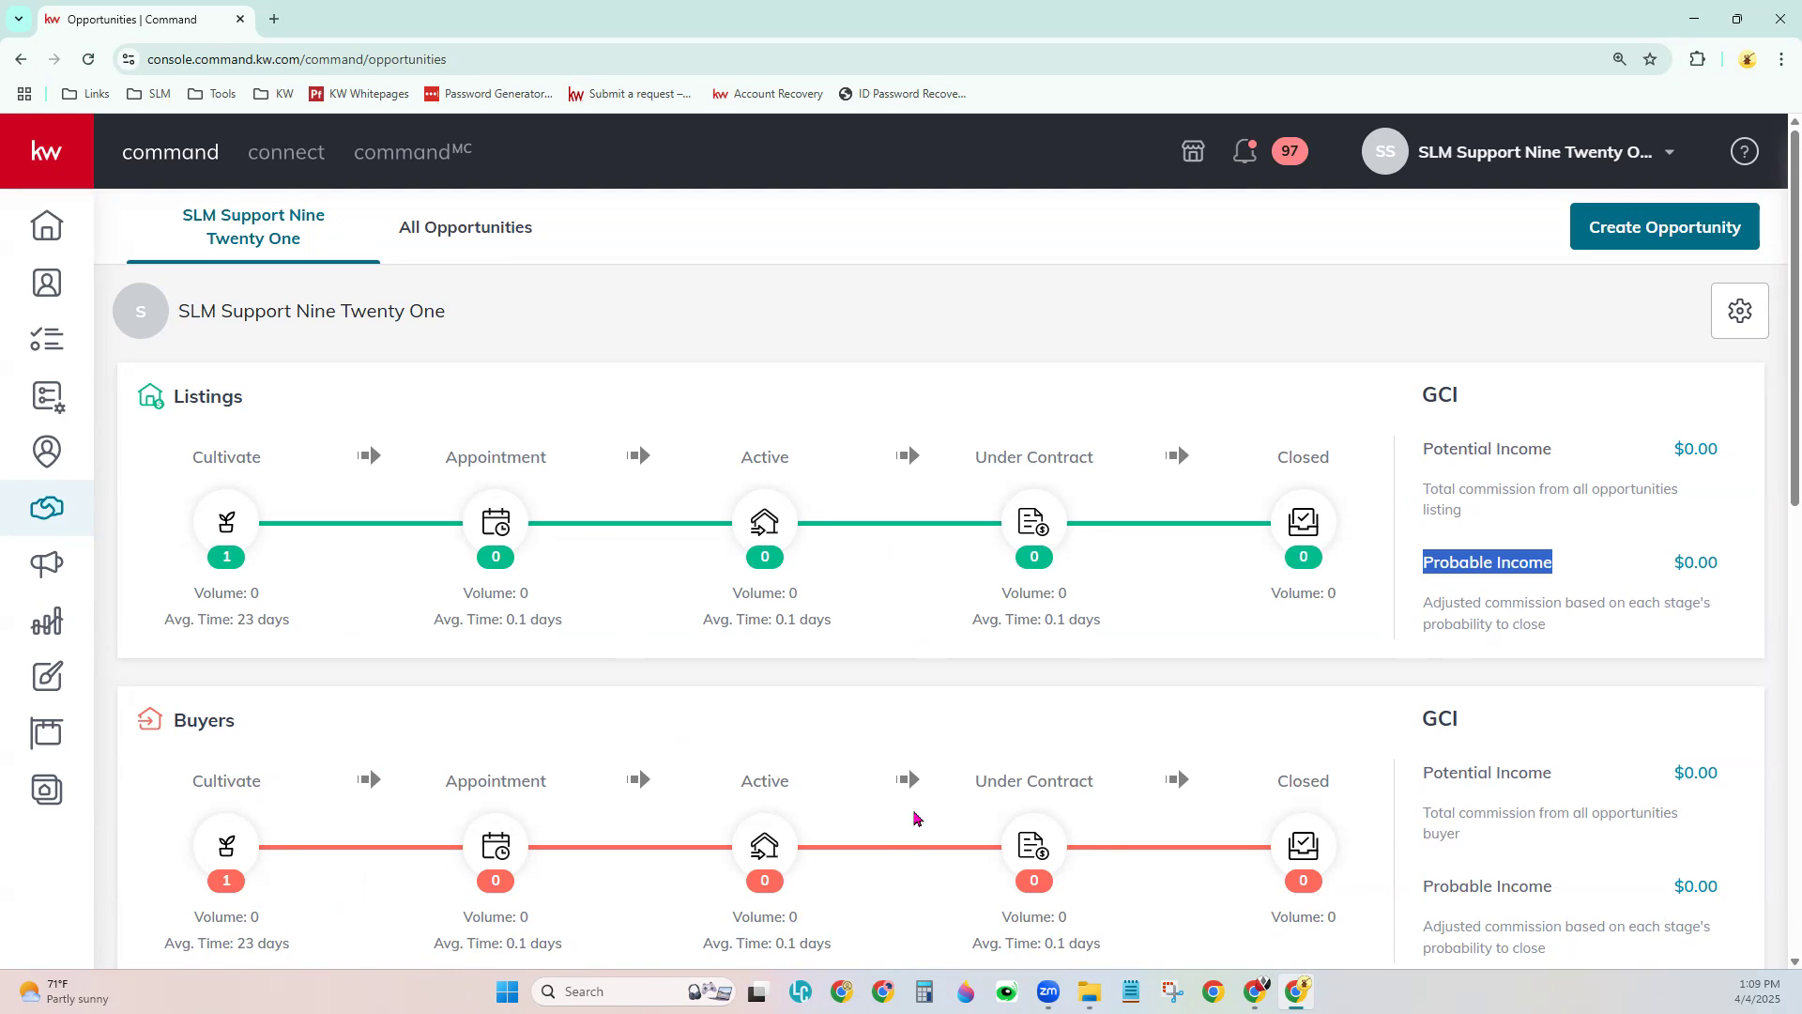
{"action": "scroll", "coordinate": [909, 788], "scroll_direction": "down", "scroll_amount": 6}
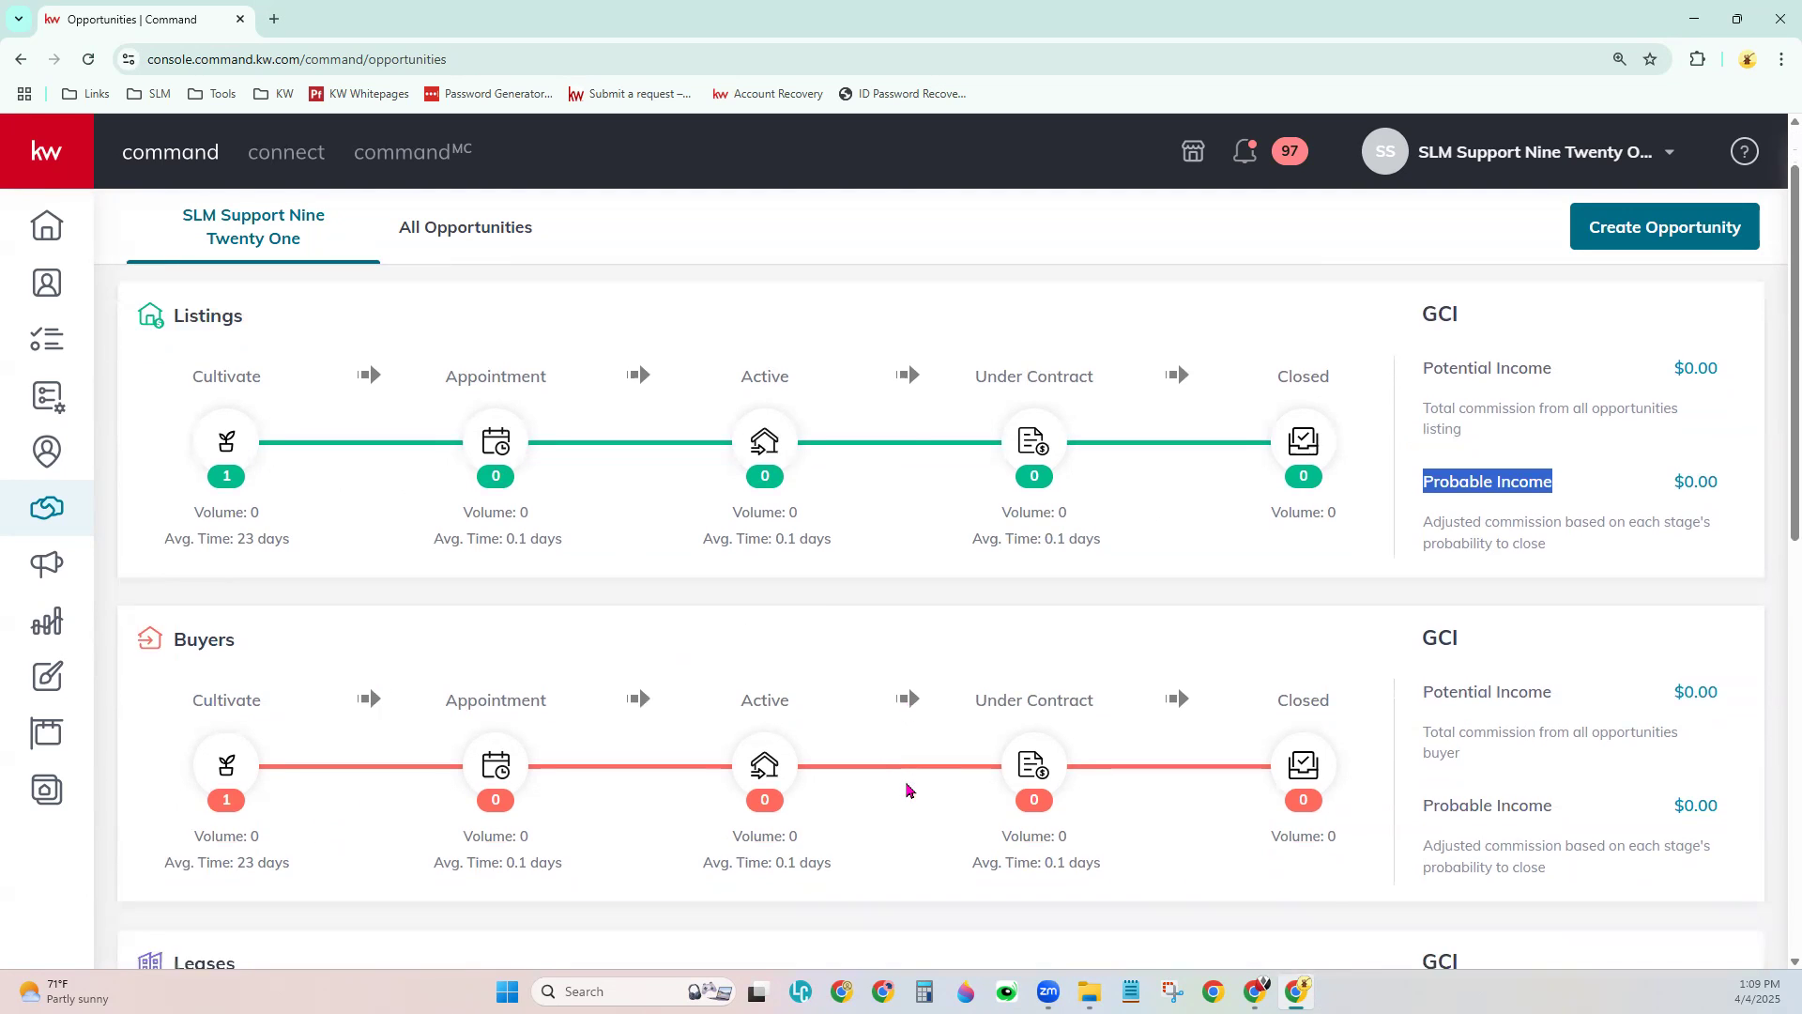
{"action": "scroll", "coordinate": [909, 789], "scroll_direction": "down", "scroll_amount": 4}
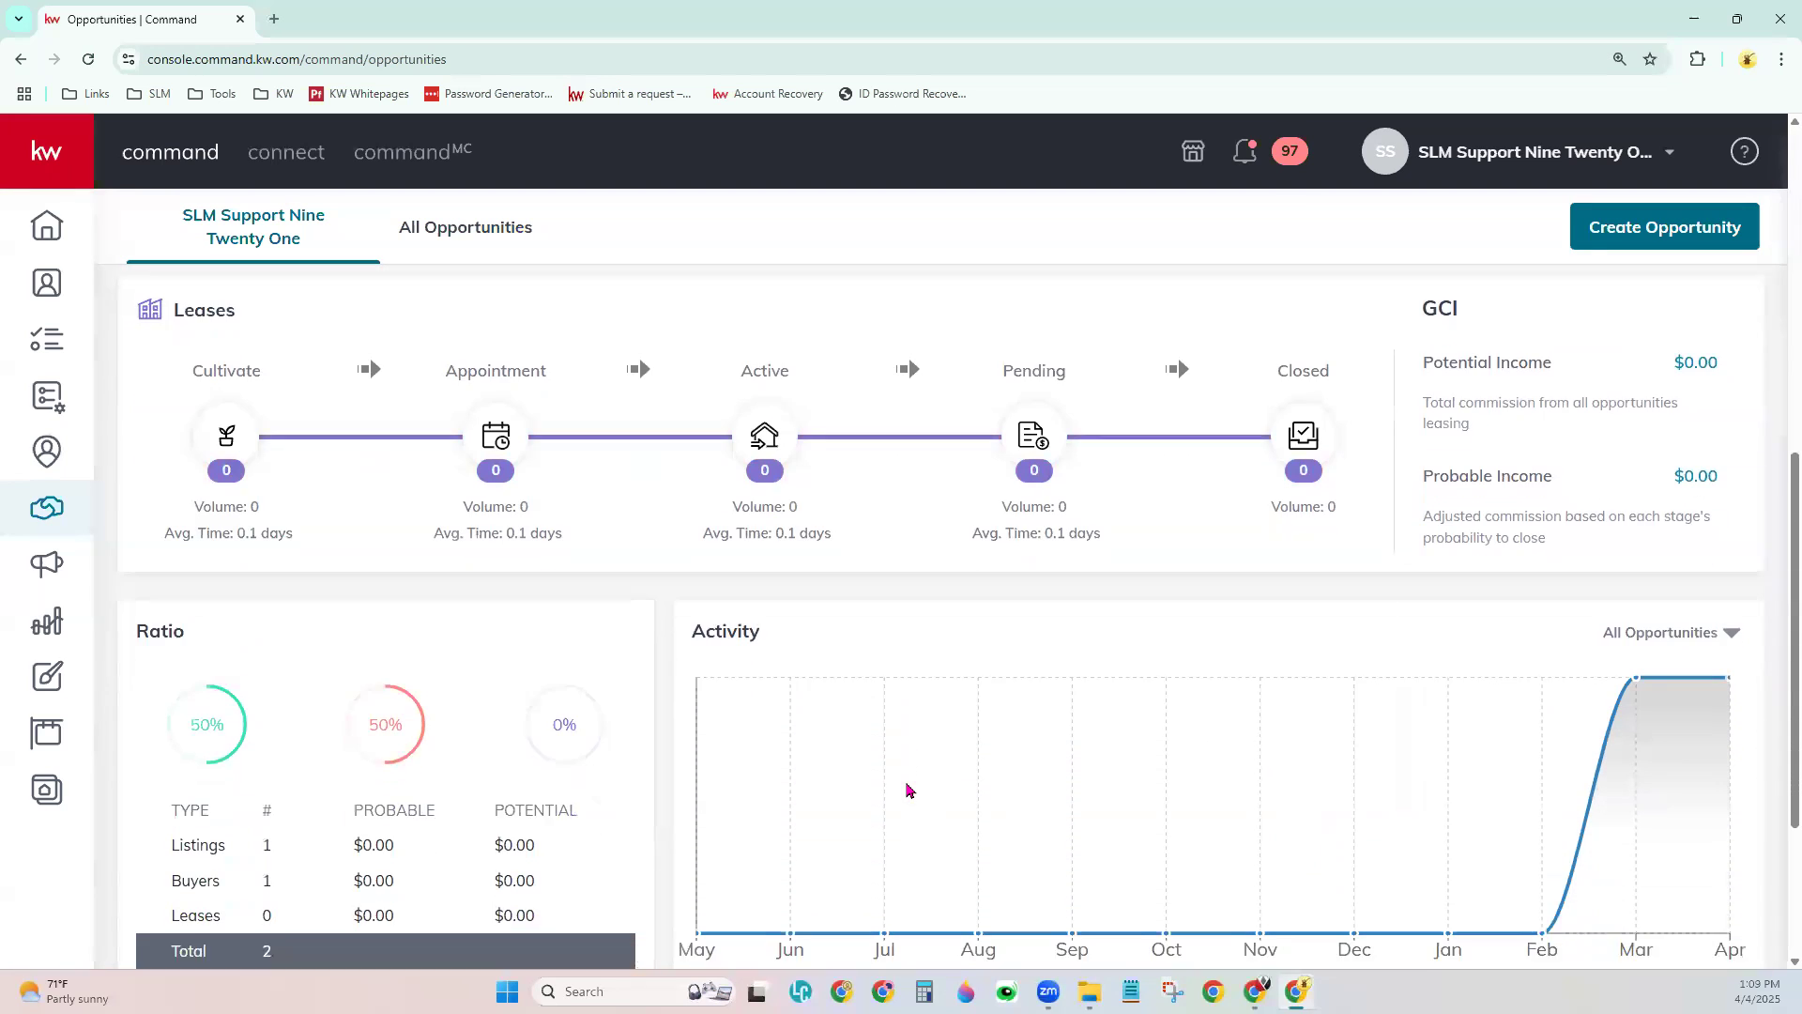
{"action": "scroll", "coordinate": [908, 789], "scroll_direction": "down", "scroll_amount": 1}
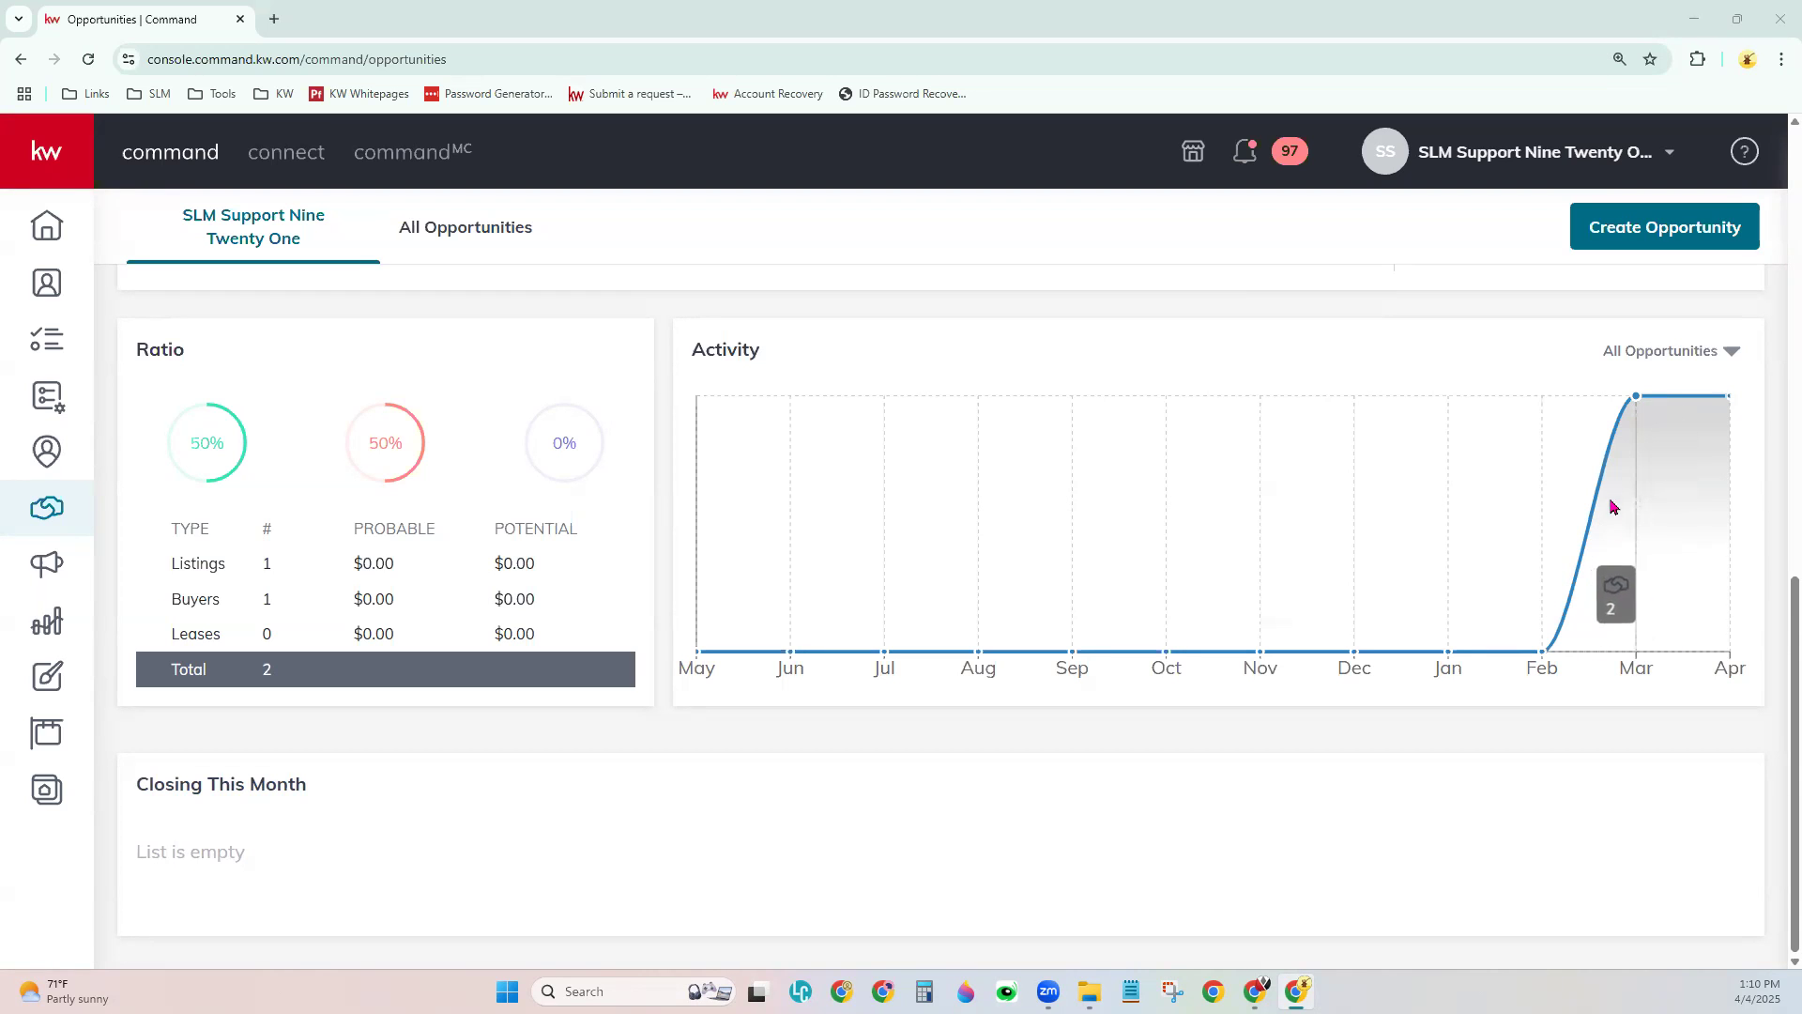
- Filter the Activity chart from All Opportunities to Listing only
{"action": "left_click", "coordinate": [1670, 354]}
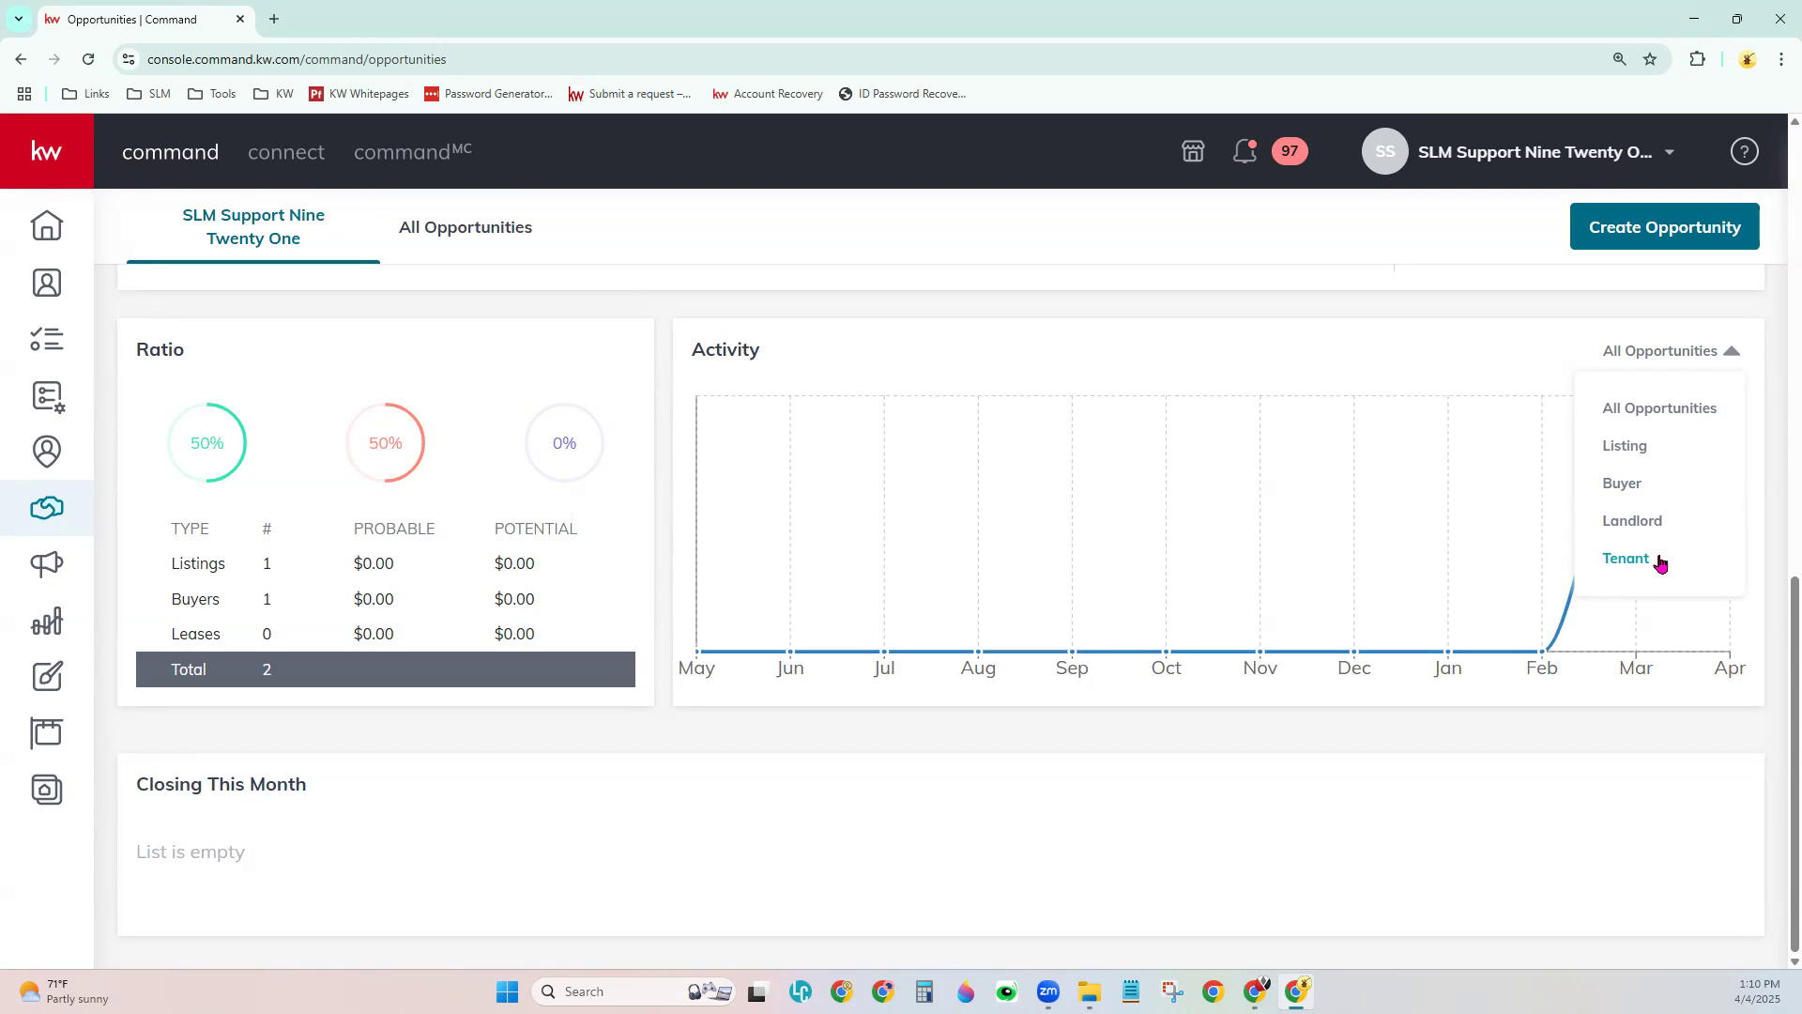
{"action": "left_click", "coordinate": [1638, 447]}
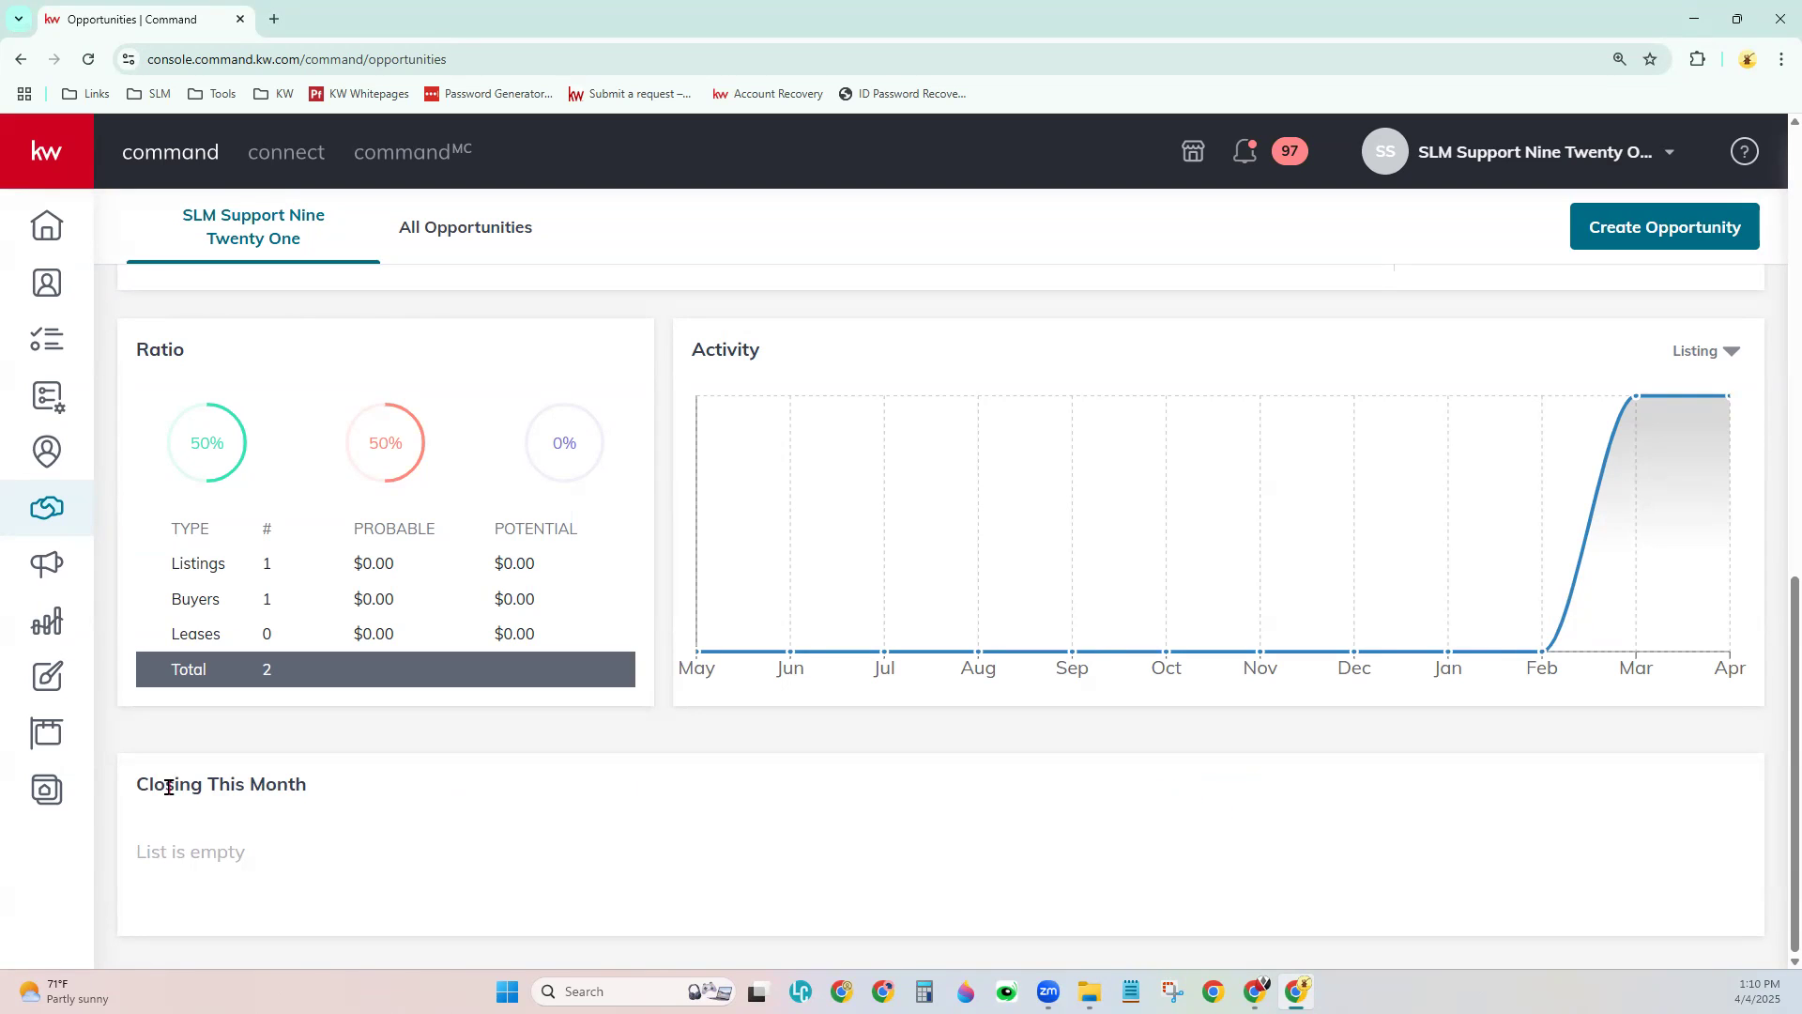
- Highlight the Closing This Month heading, then scroll back up to the Listings and Buyers pipelines
{"action": "left_click_drag", "start_coordinate": [133, 797], "coordinate": [319, 788]}
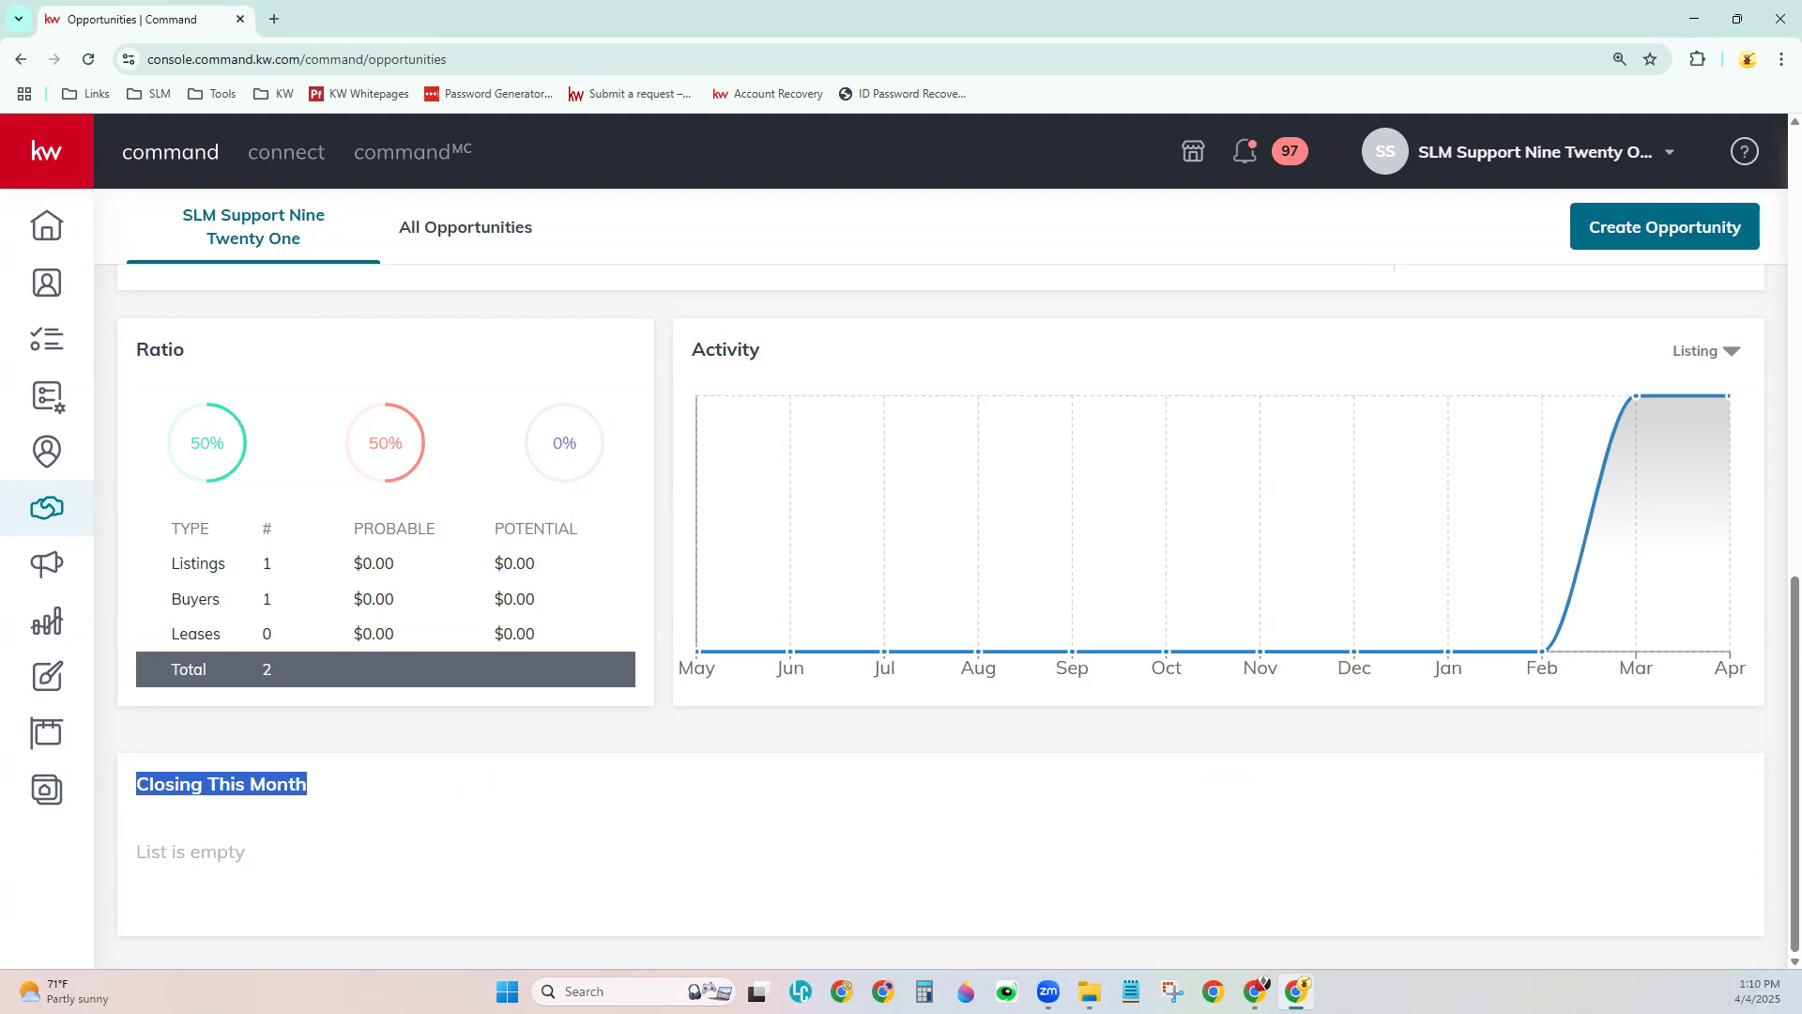
{"action": "scroll", "coordinate": [865, 704], "scroll_direction": "up", "scroll_amount": 2}
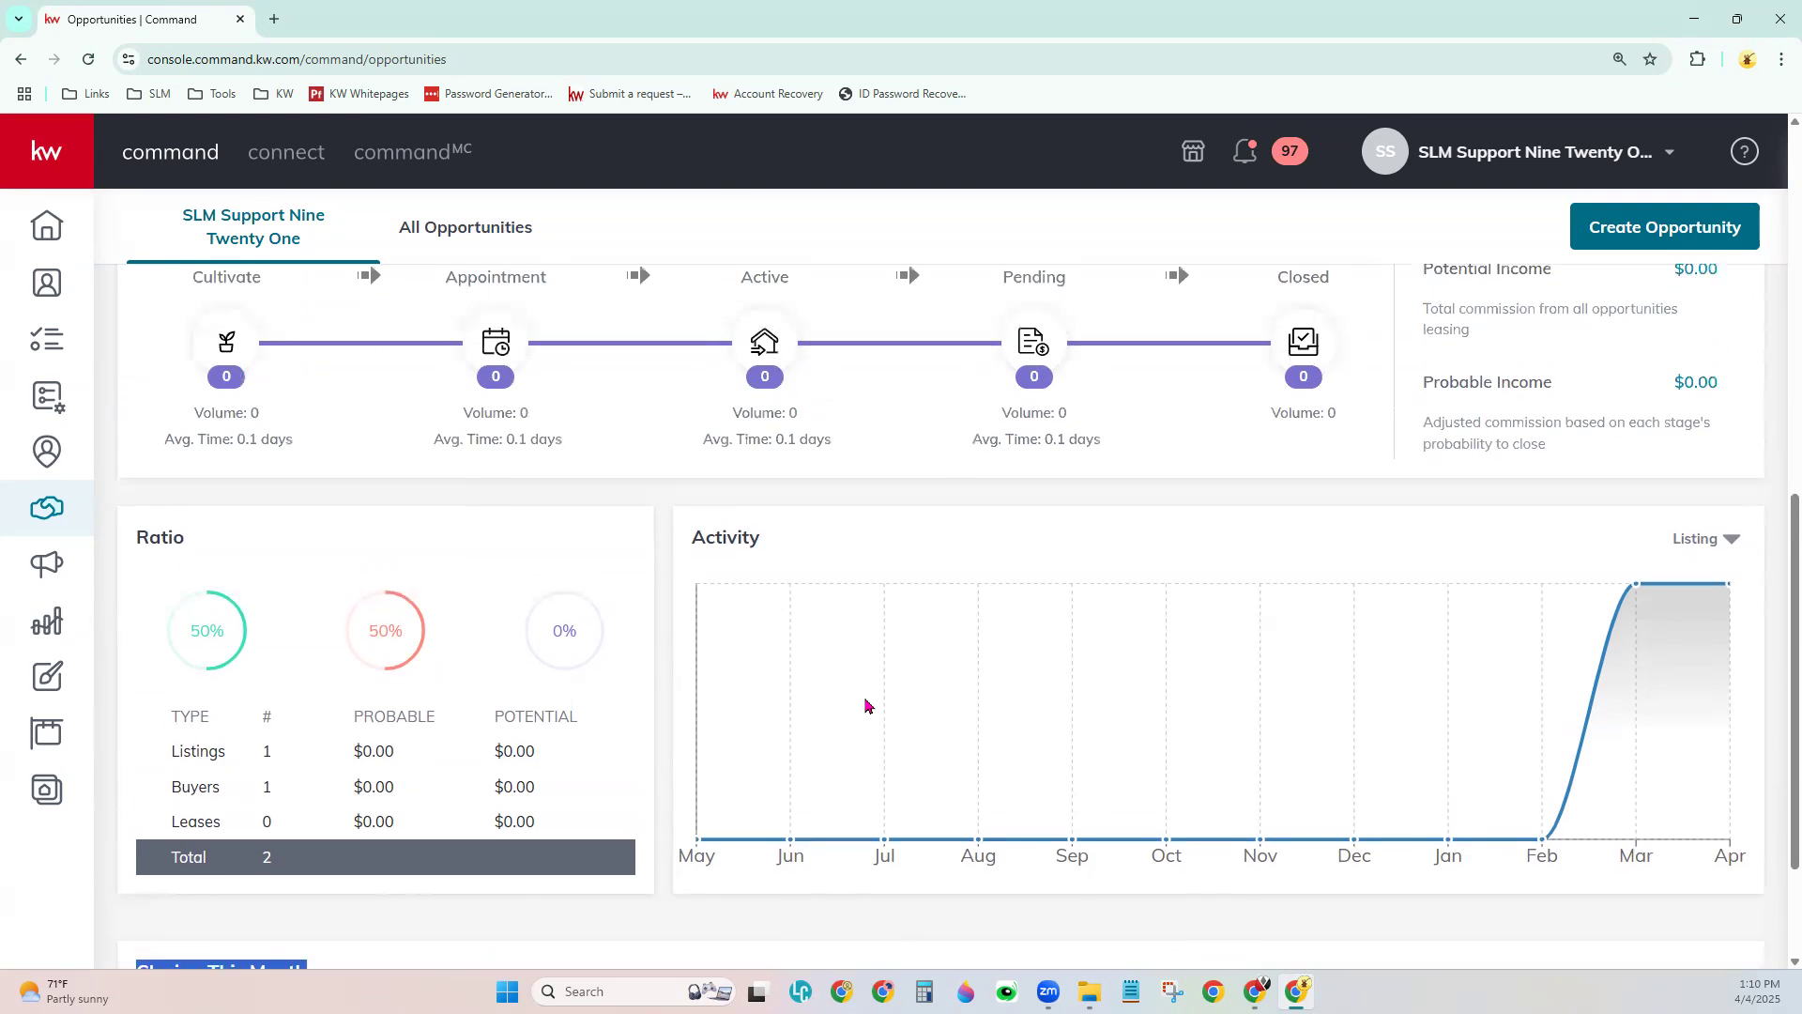
{"action": "scroll", "coordinate": [864, 704], "scroll_direction": "up", "scroll_amount": 4}
{"action": "scroll", "coordinate": [865, 704], "scroll_direction": "up", "scroll_amount": 5}
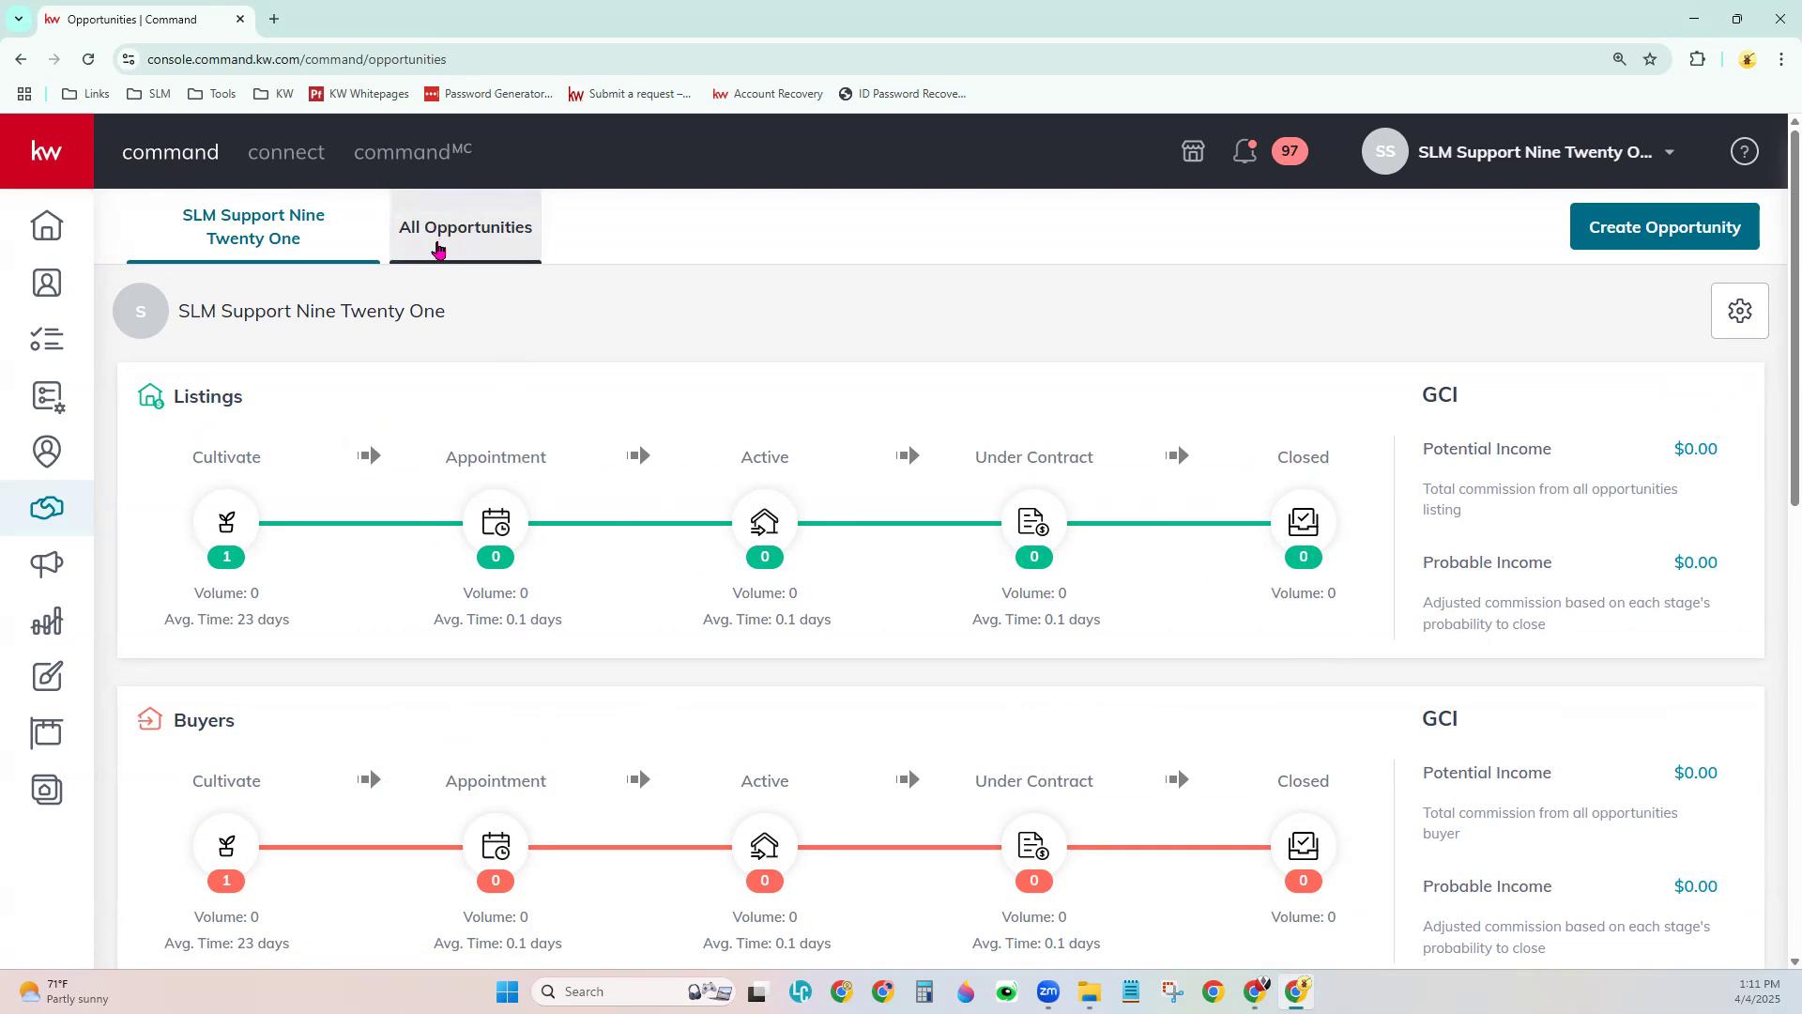
- Switch from All Opportunities to the agent's own Listings and Buyers pipeline overview
{"action": "left_click", "coordinate": [494, 241]}
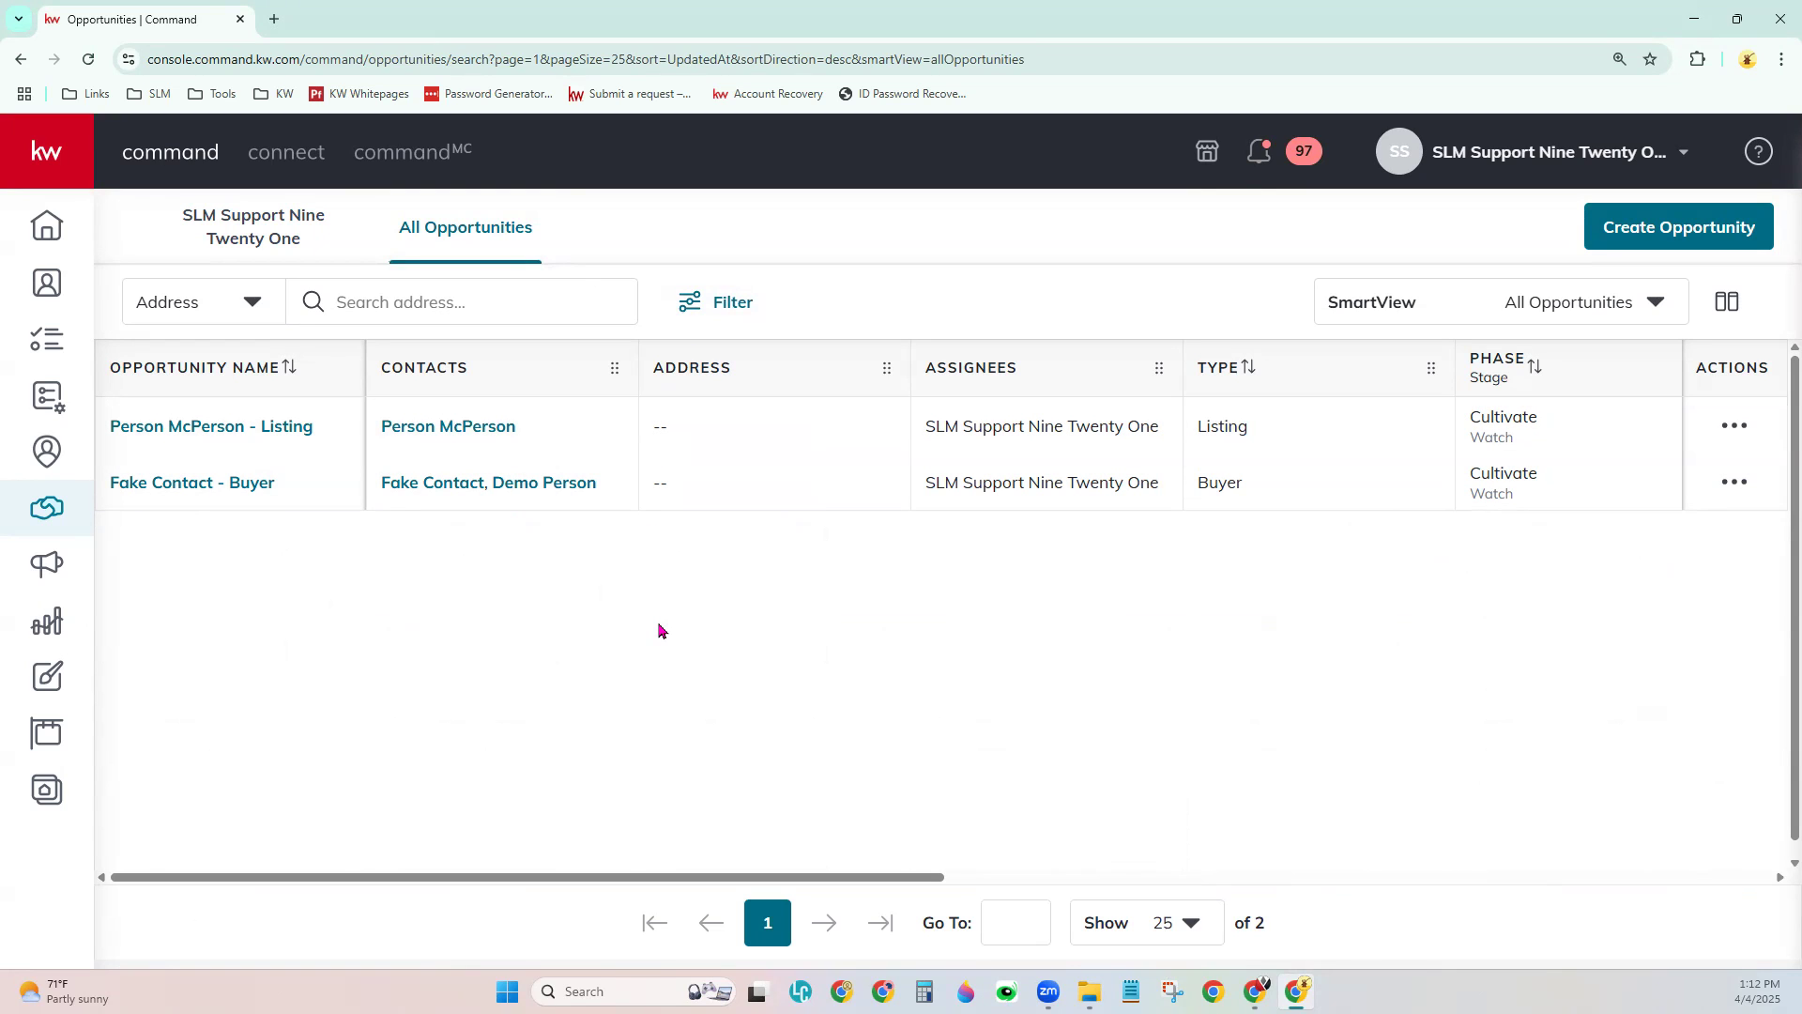
{"action": "left_click", "coordinate": [253, 230]}
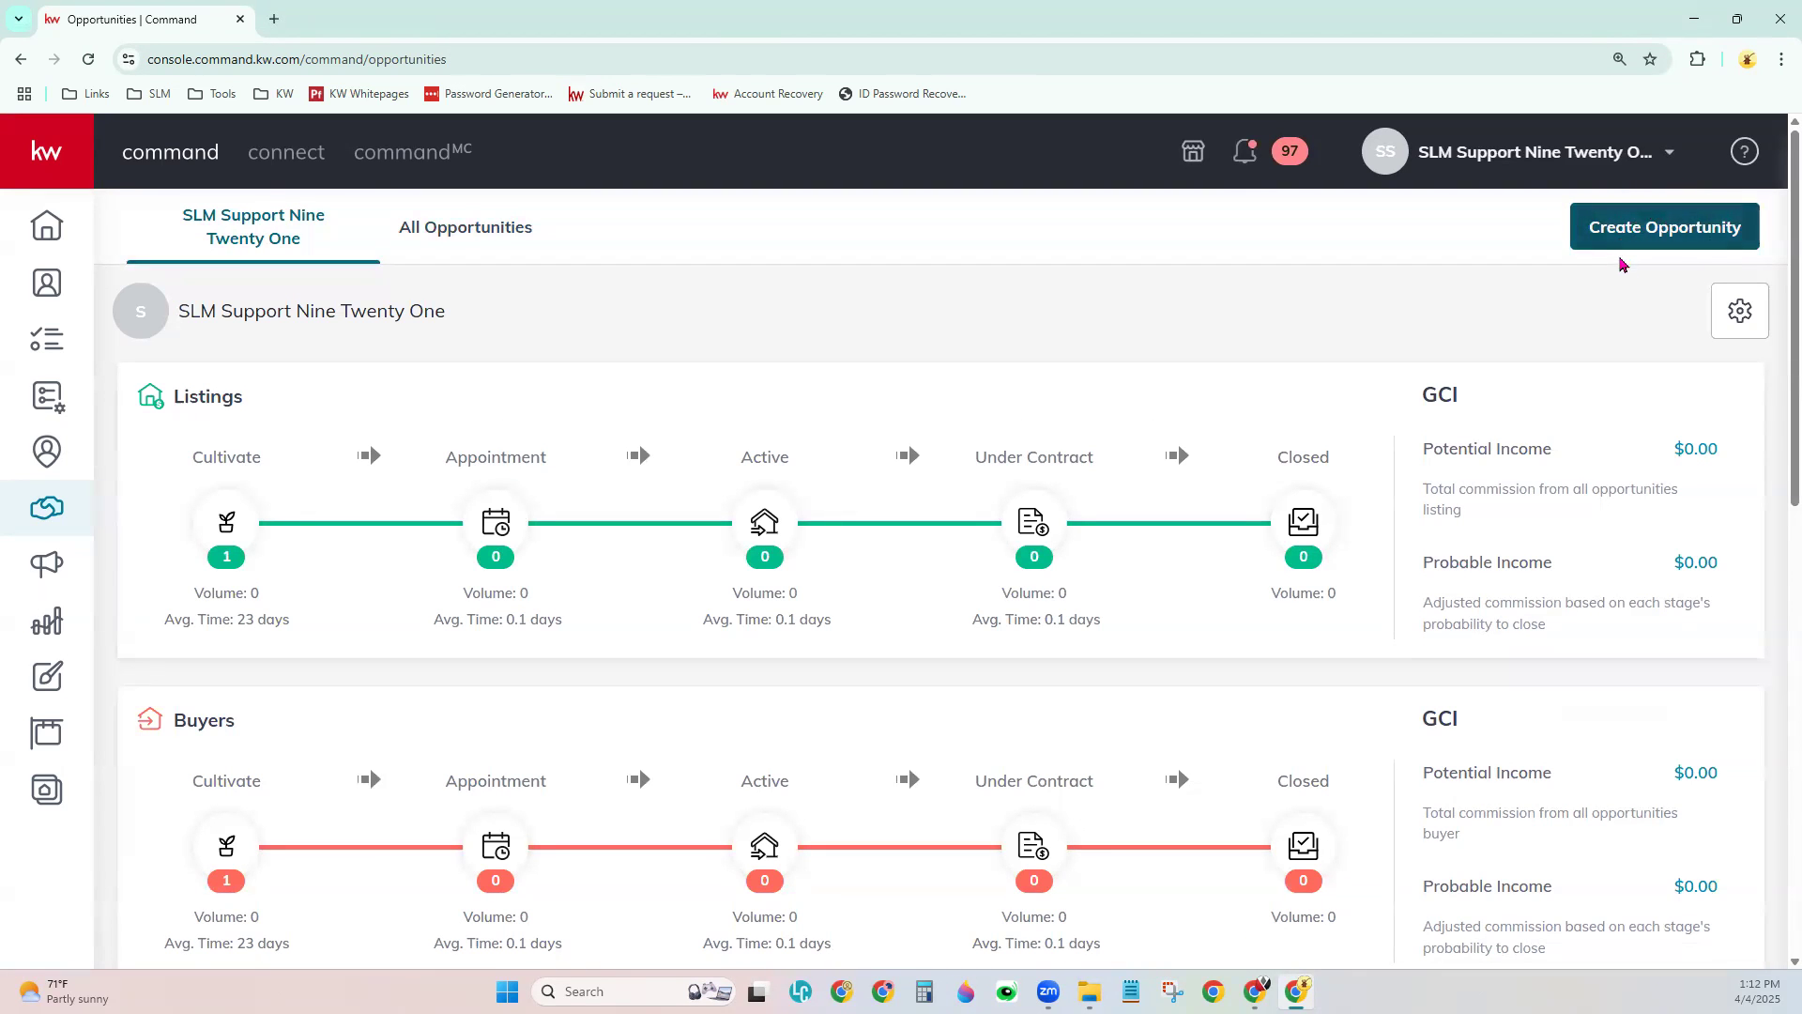
- Open a blank Create Opportunity form with Market Center Lynchburg prefilled
{"action": "left_click", "coordinate": [1668, 239]}
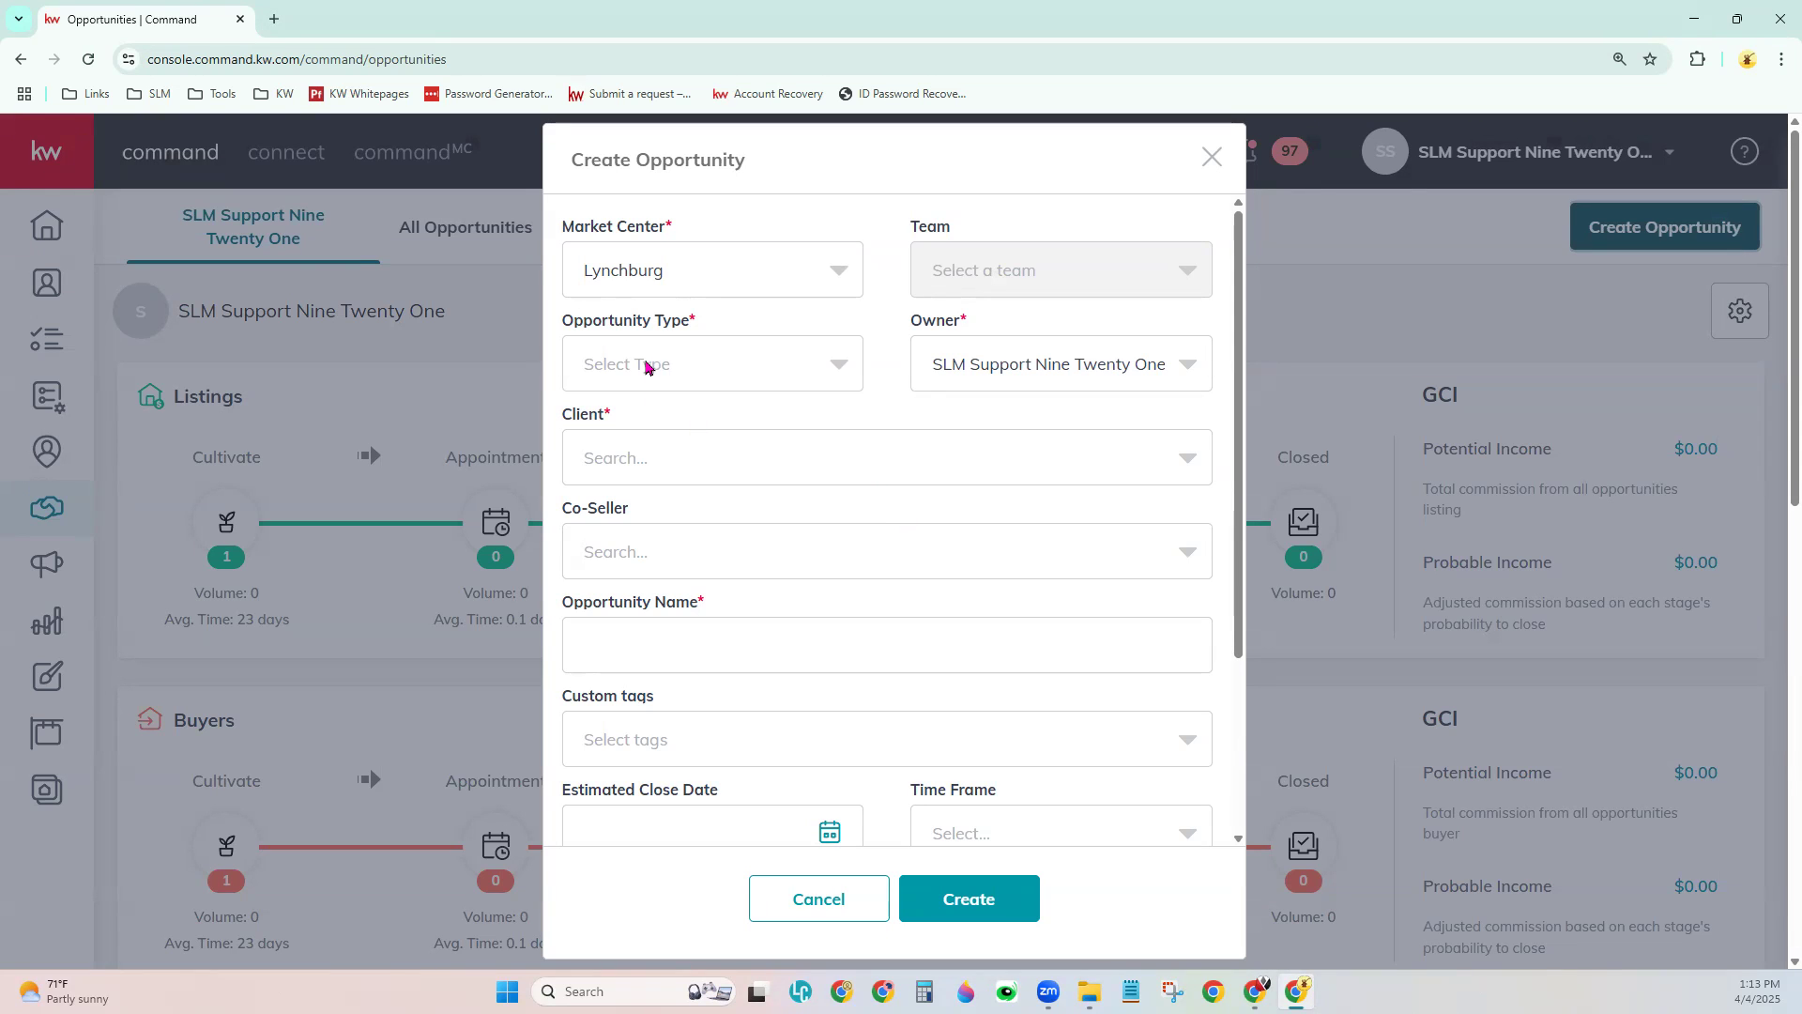
- Set the opportunity type to Listing and search the Client field for the contact's first name
{"action": "left_click", "coordinate": [648, 366]}
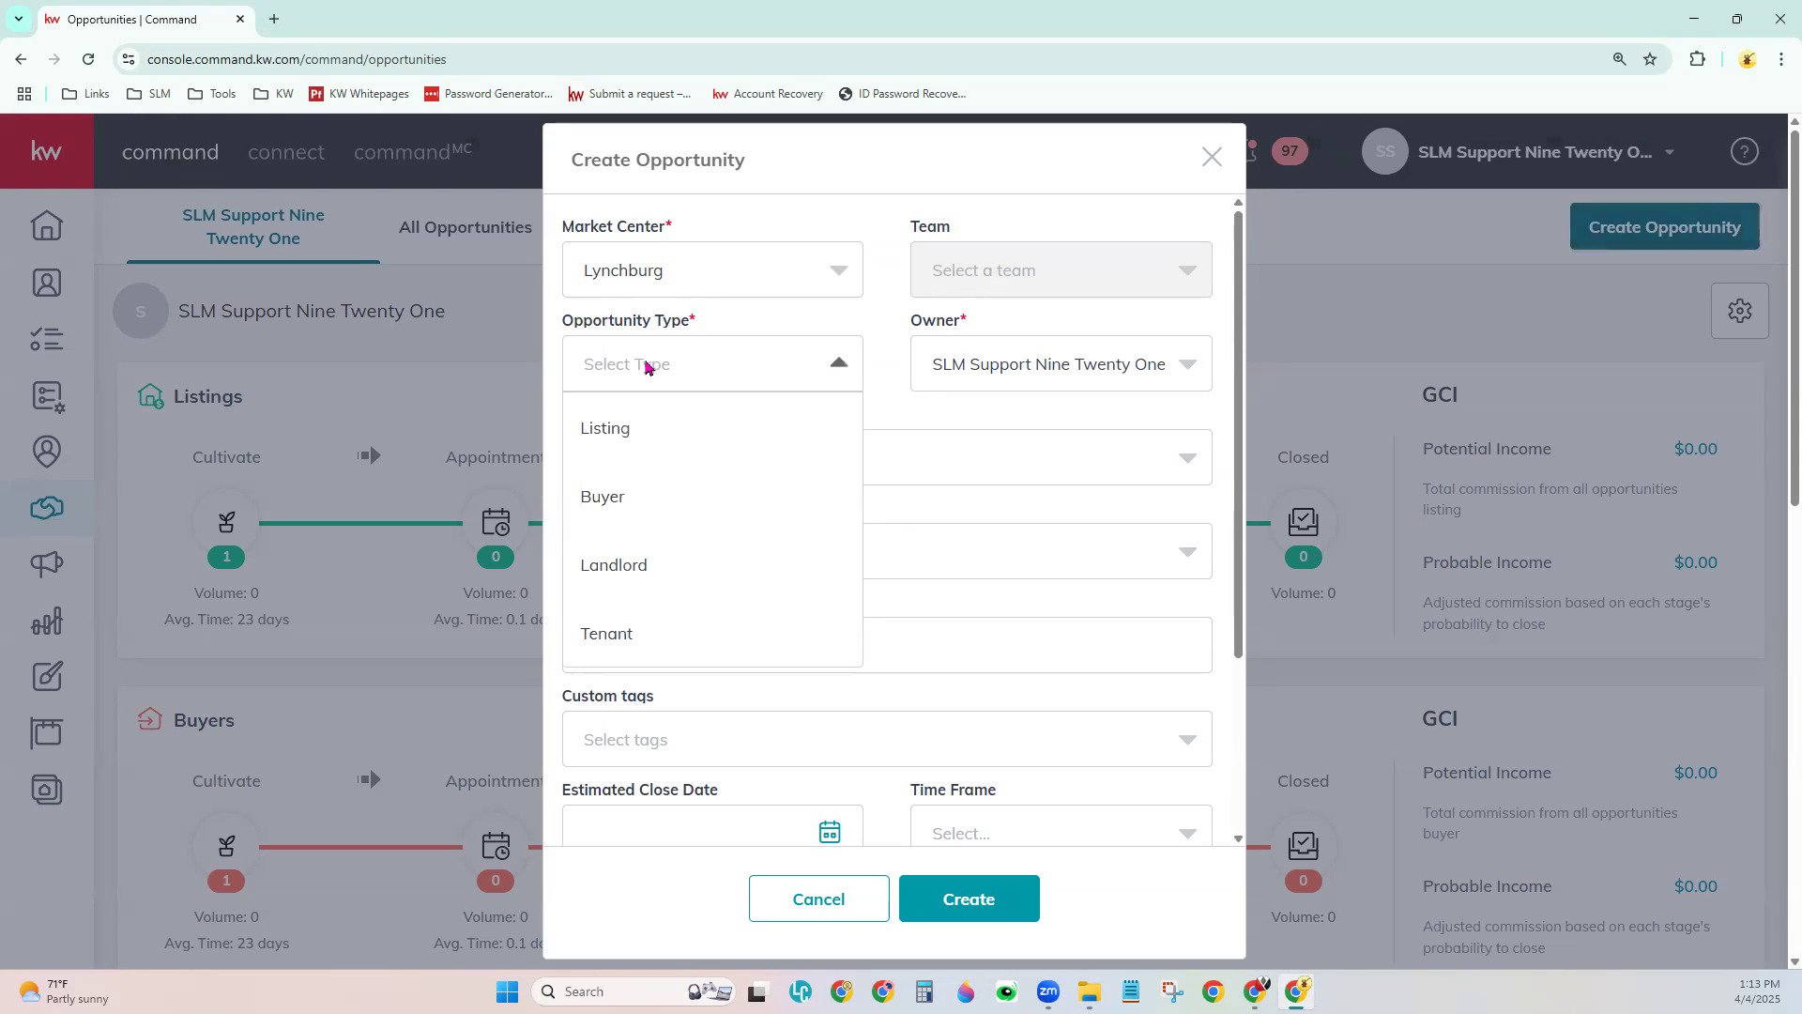
{"action": "left_click", "coordinate": [762, 420]}
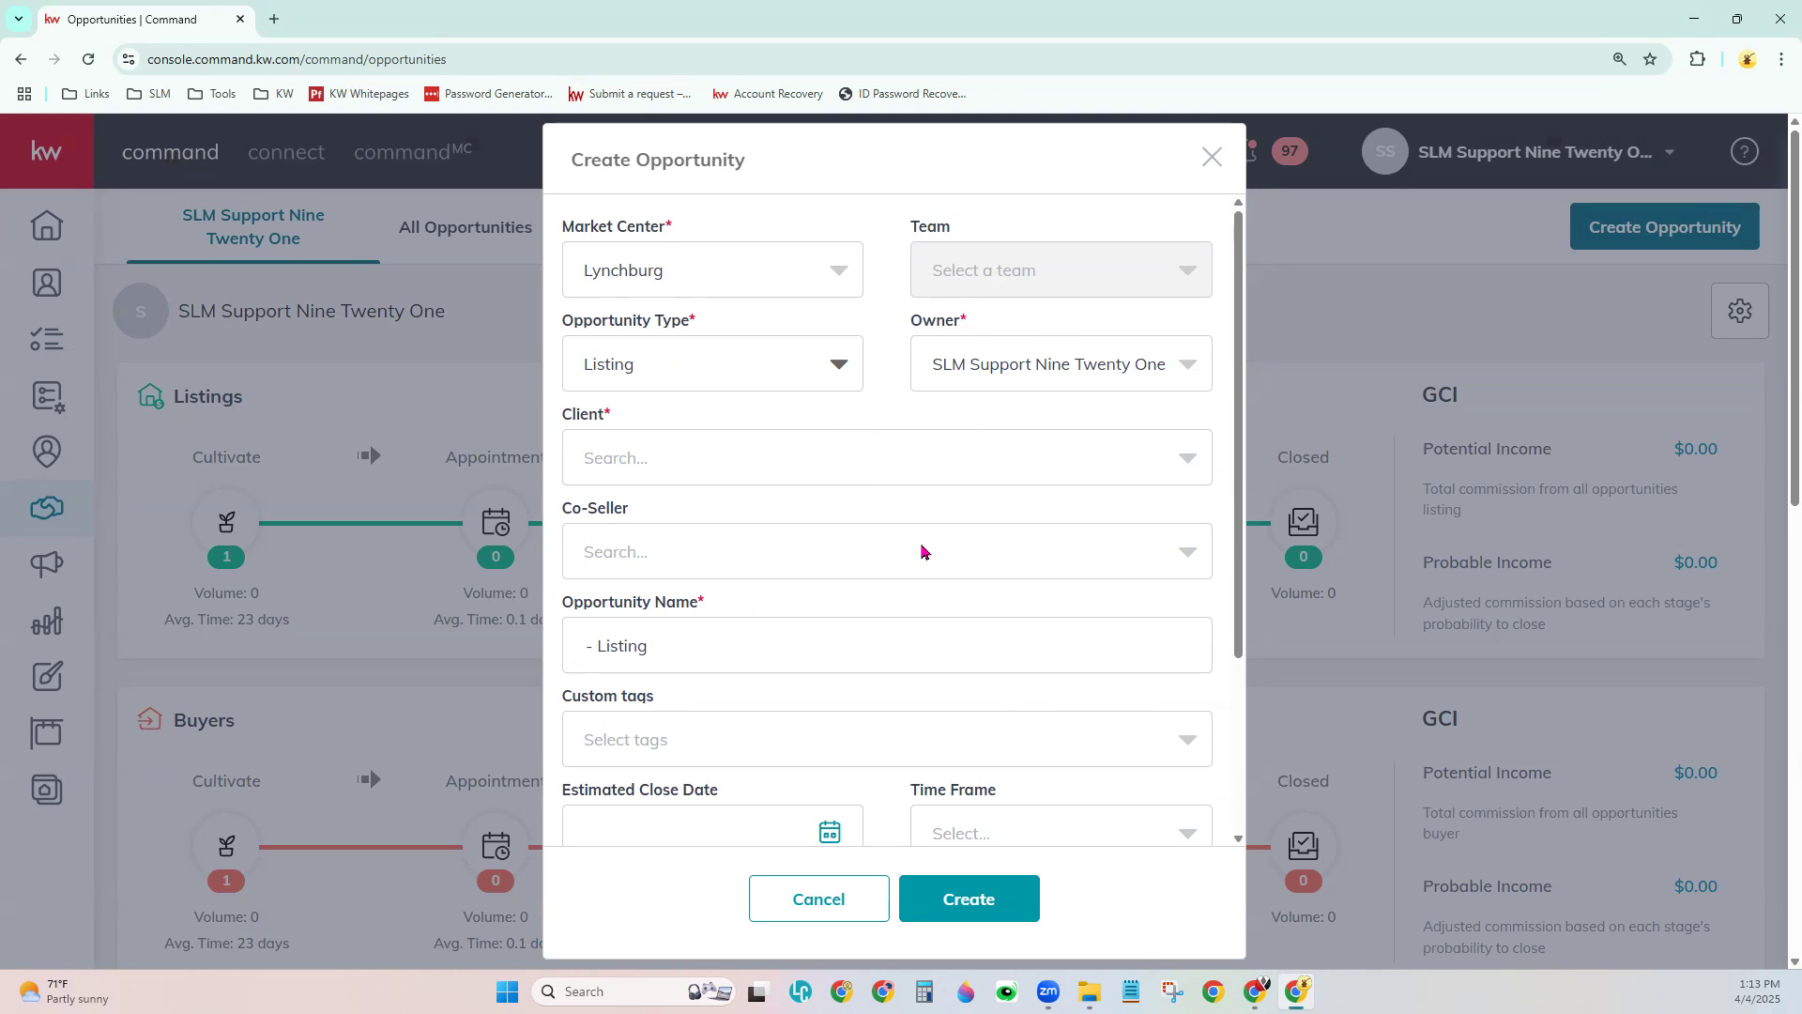
{"action": "scroll", "coordinate": [892, 563], "scroll_direction": "down", "scroll_amount": 2}
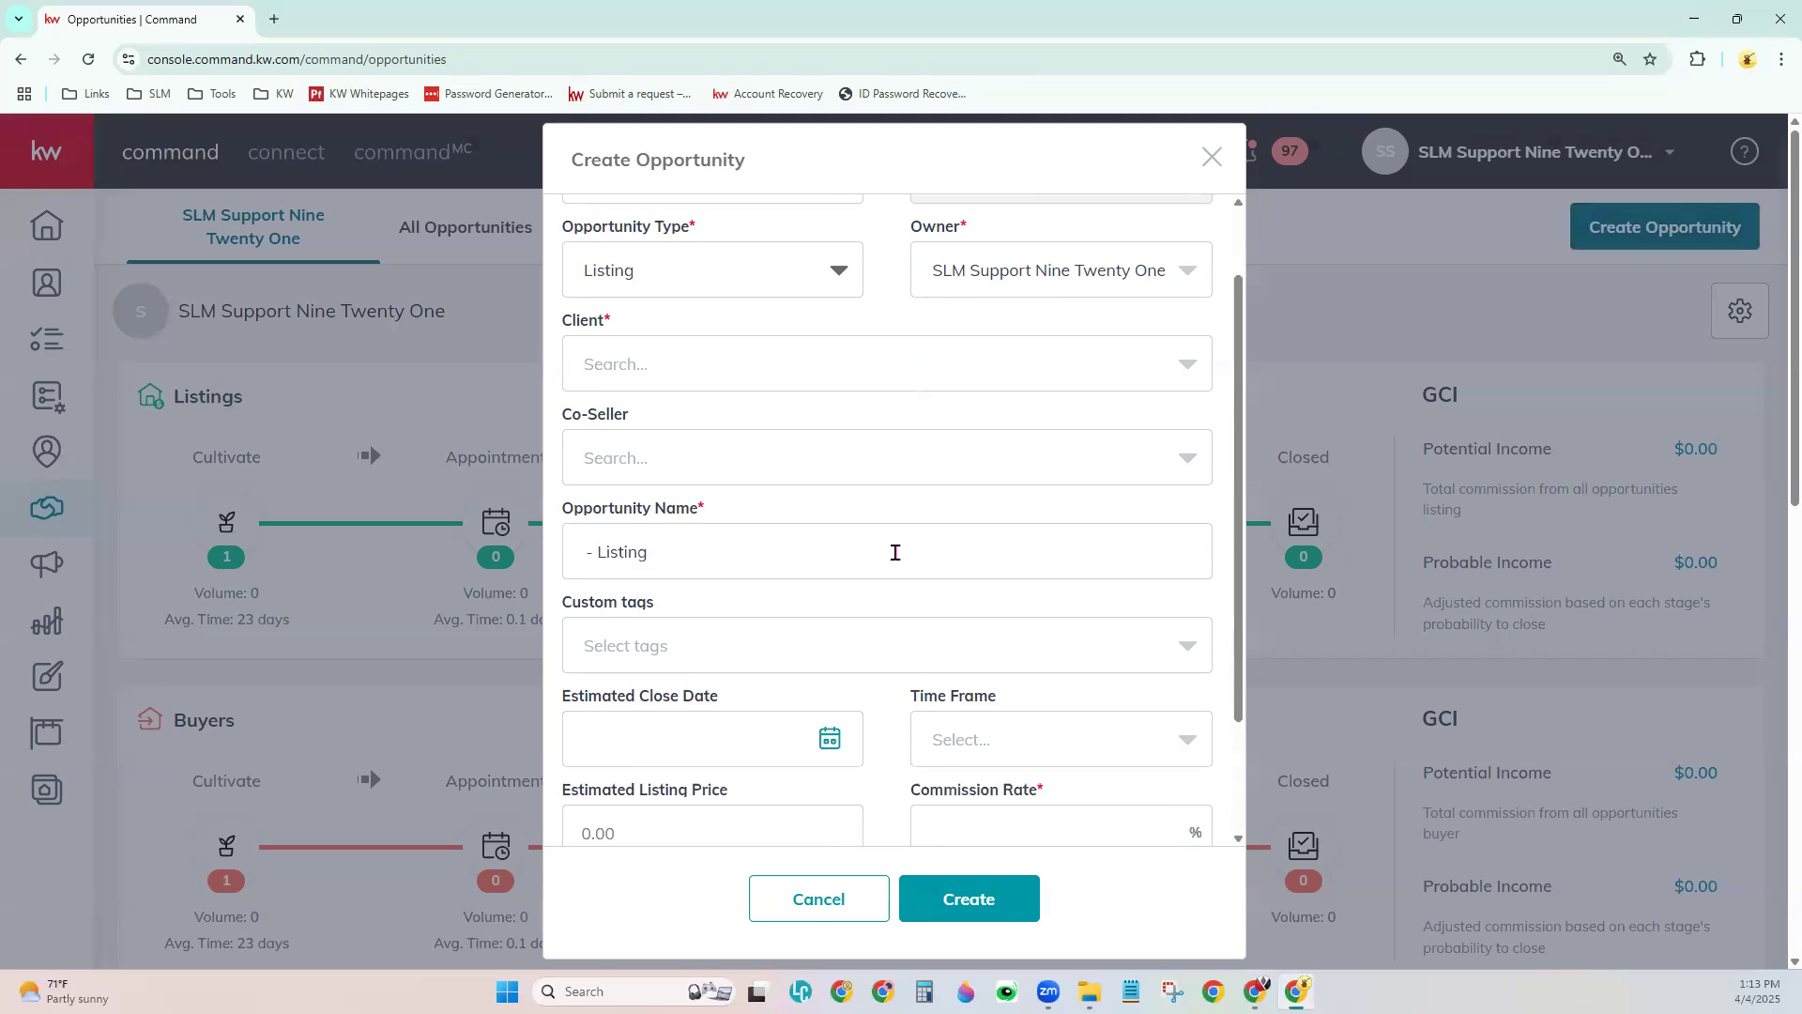
{"action": "left_click", "coordinate": [619, 282]}
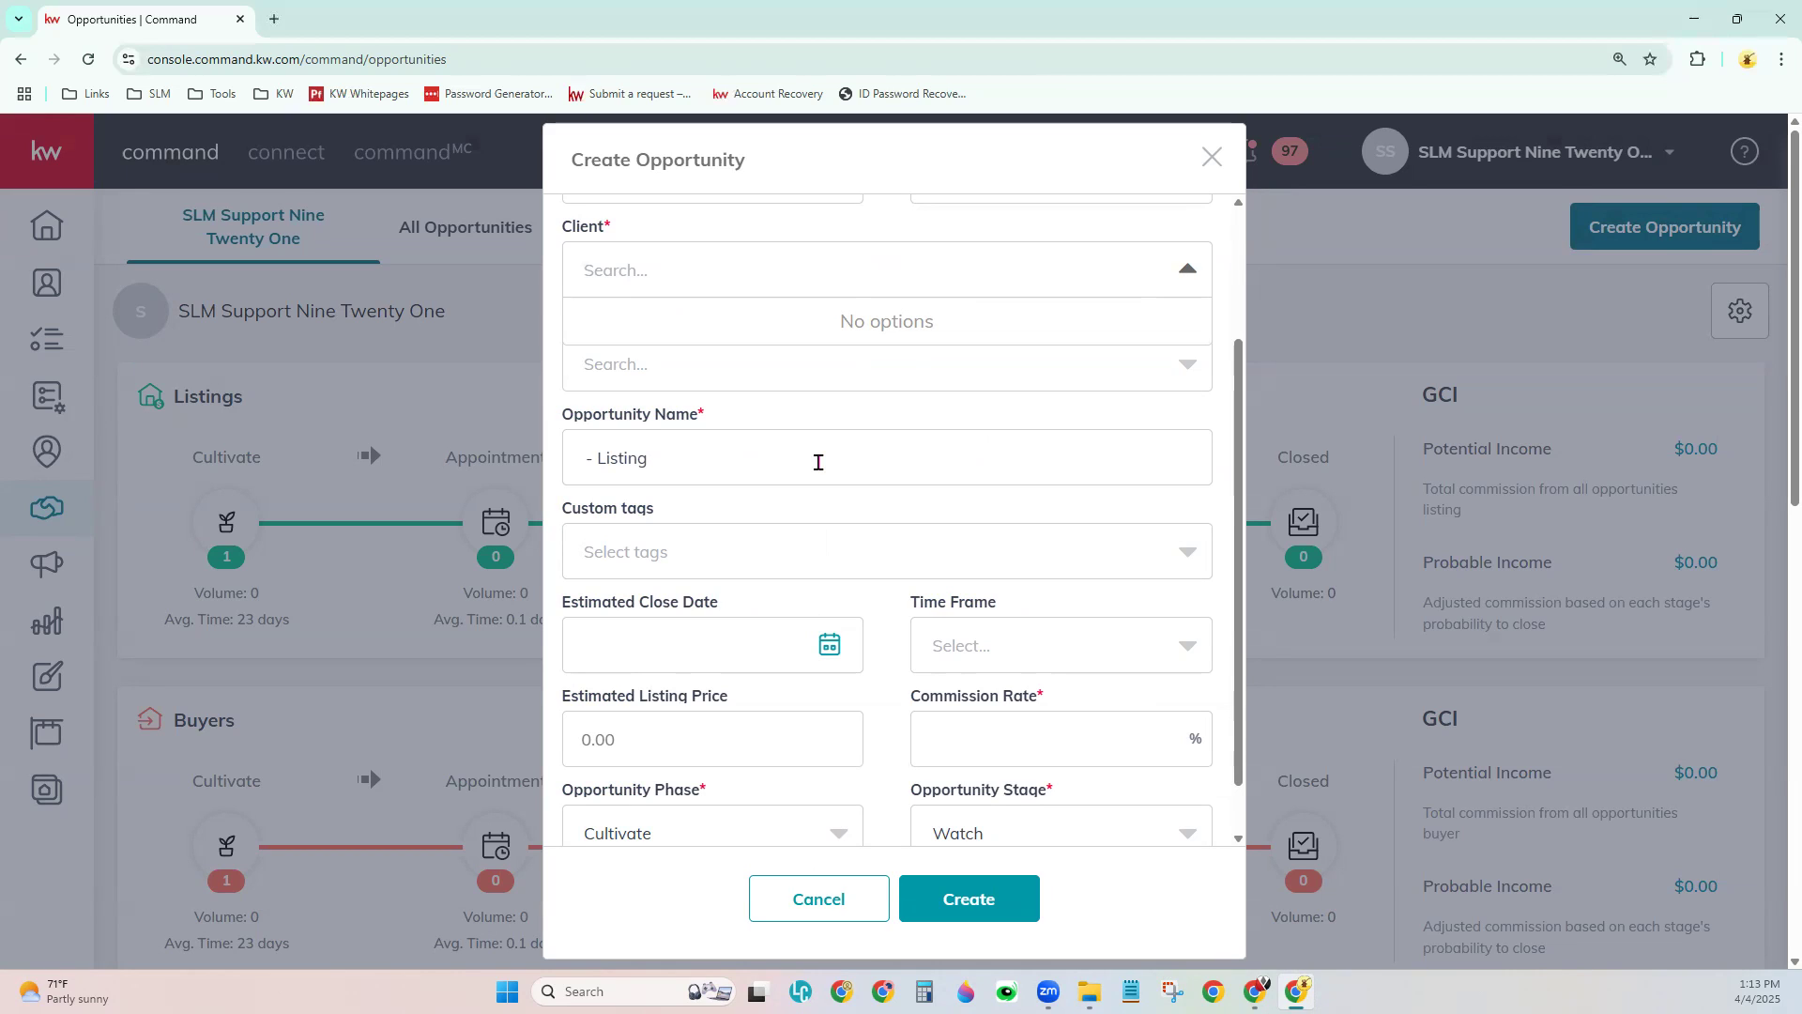
{"action": "type", "text": "Person"}
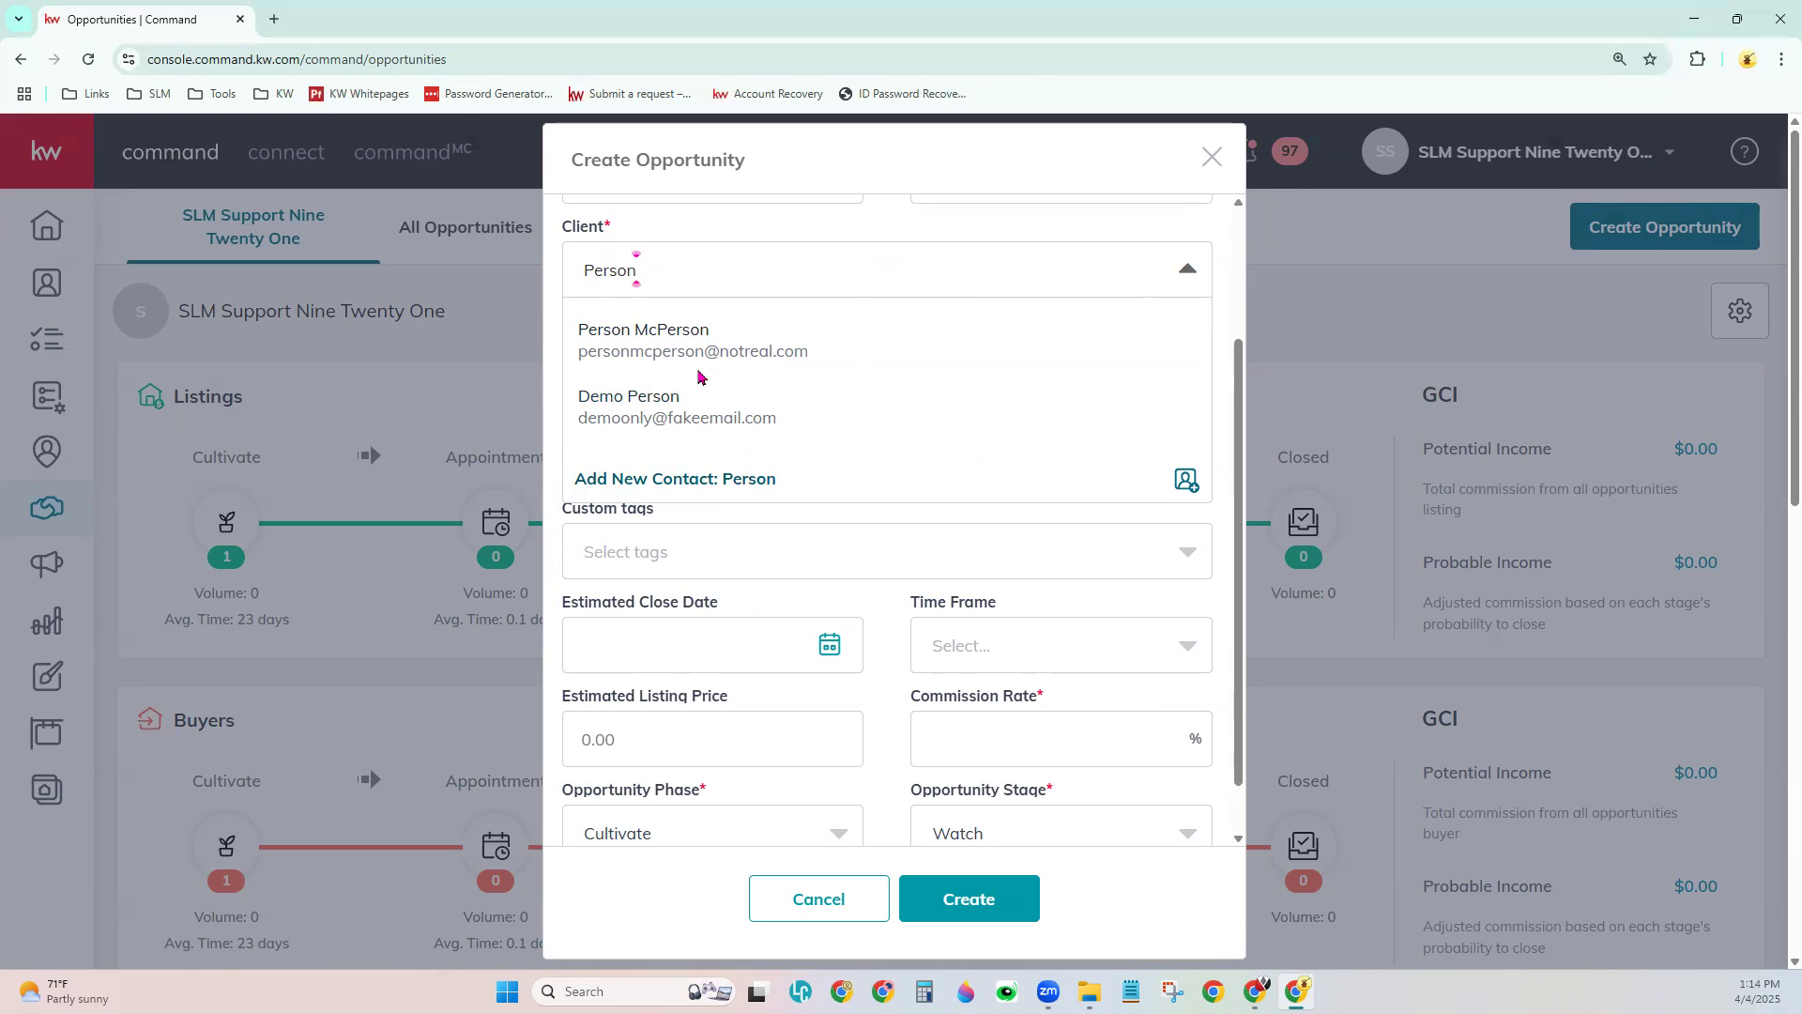
{"action": "left_click", "coordinate": [684, 334]}
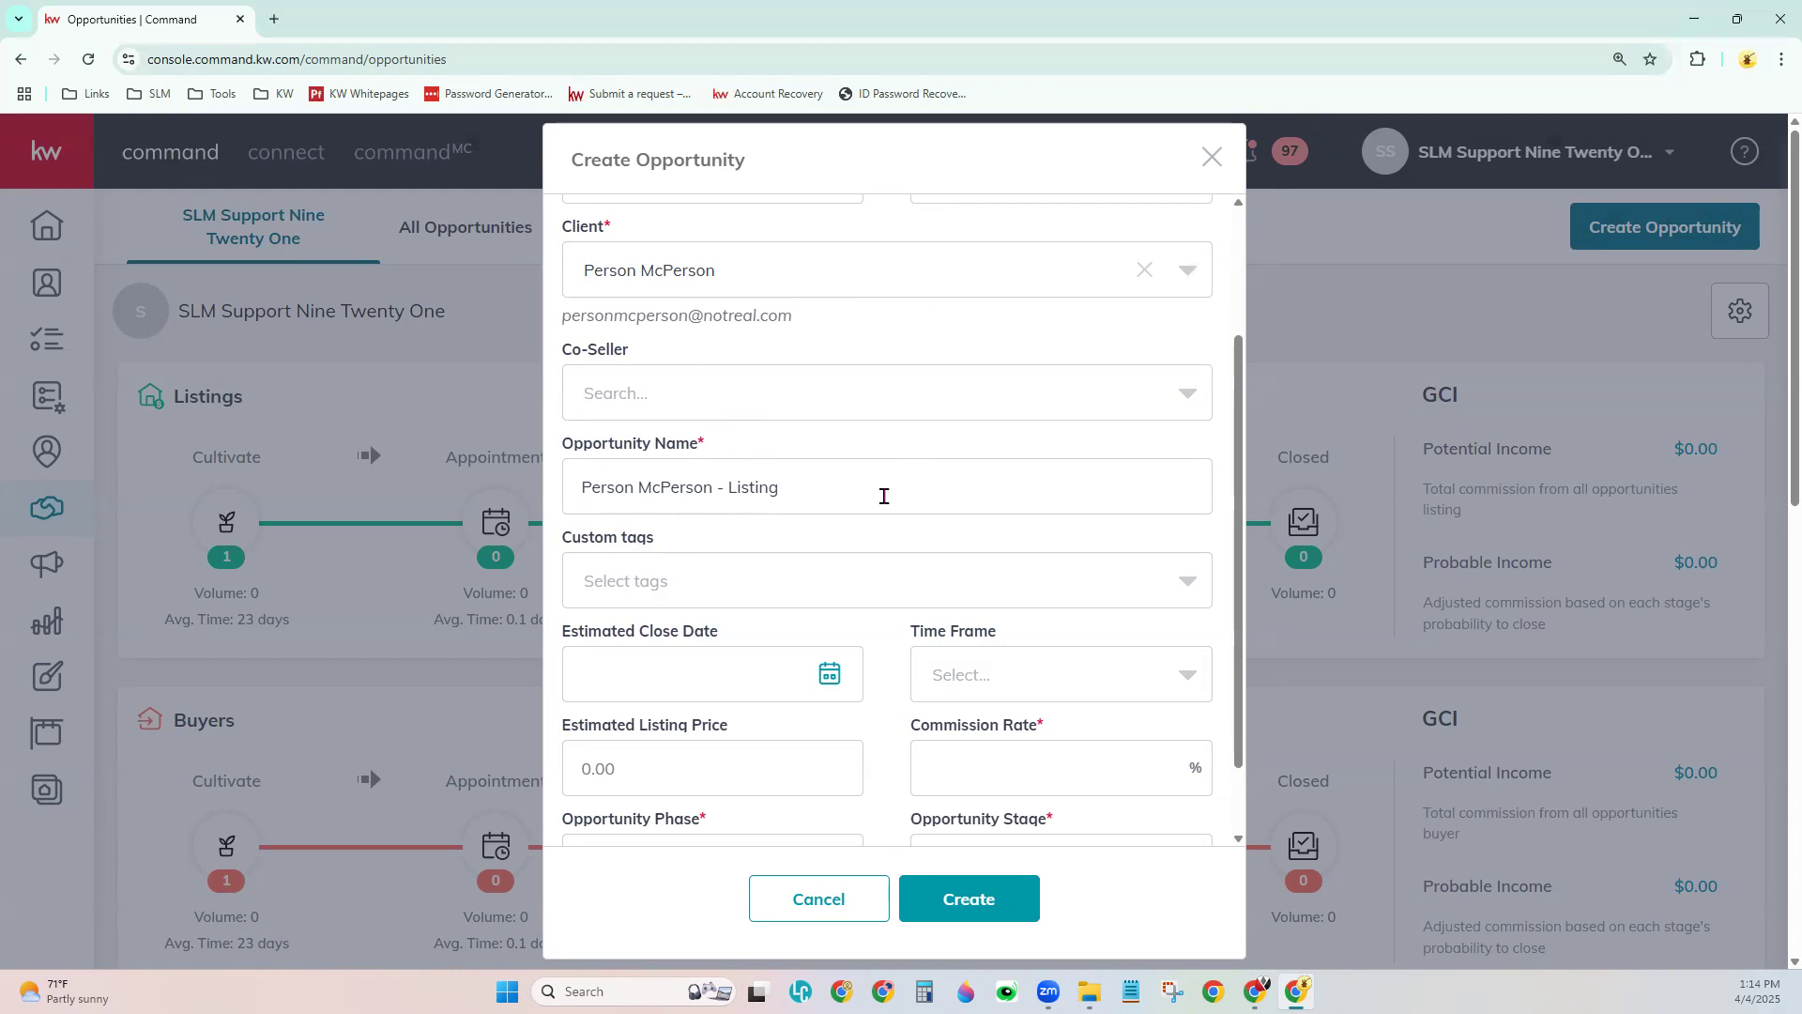
{"action": "left_click", "coordinate": [851, 499]}
{"action": "scroll", "coordinate": [779, 486], "scroll_direction": "down", "scroll_amount": 1}
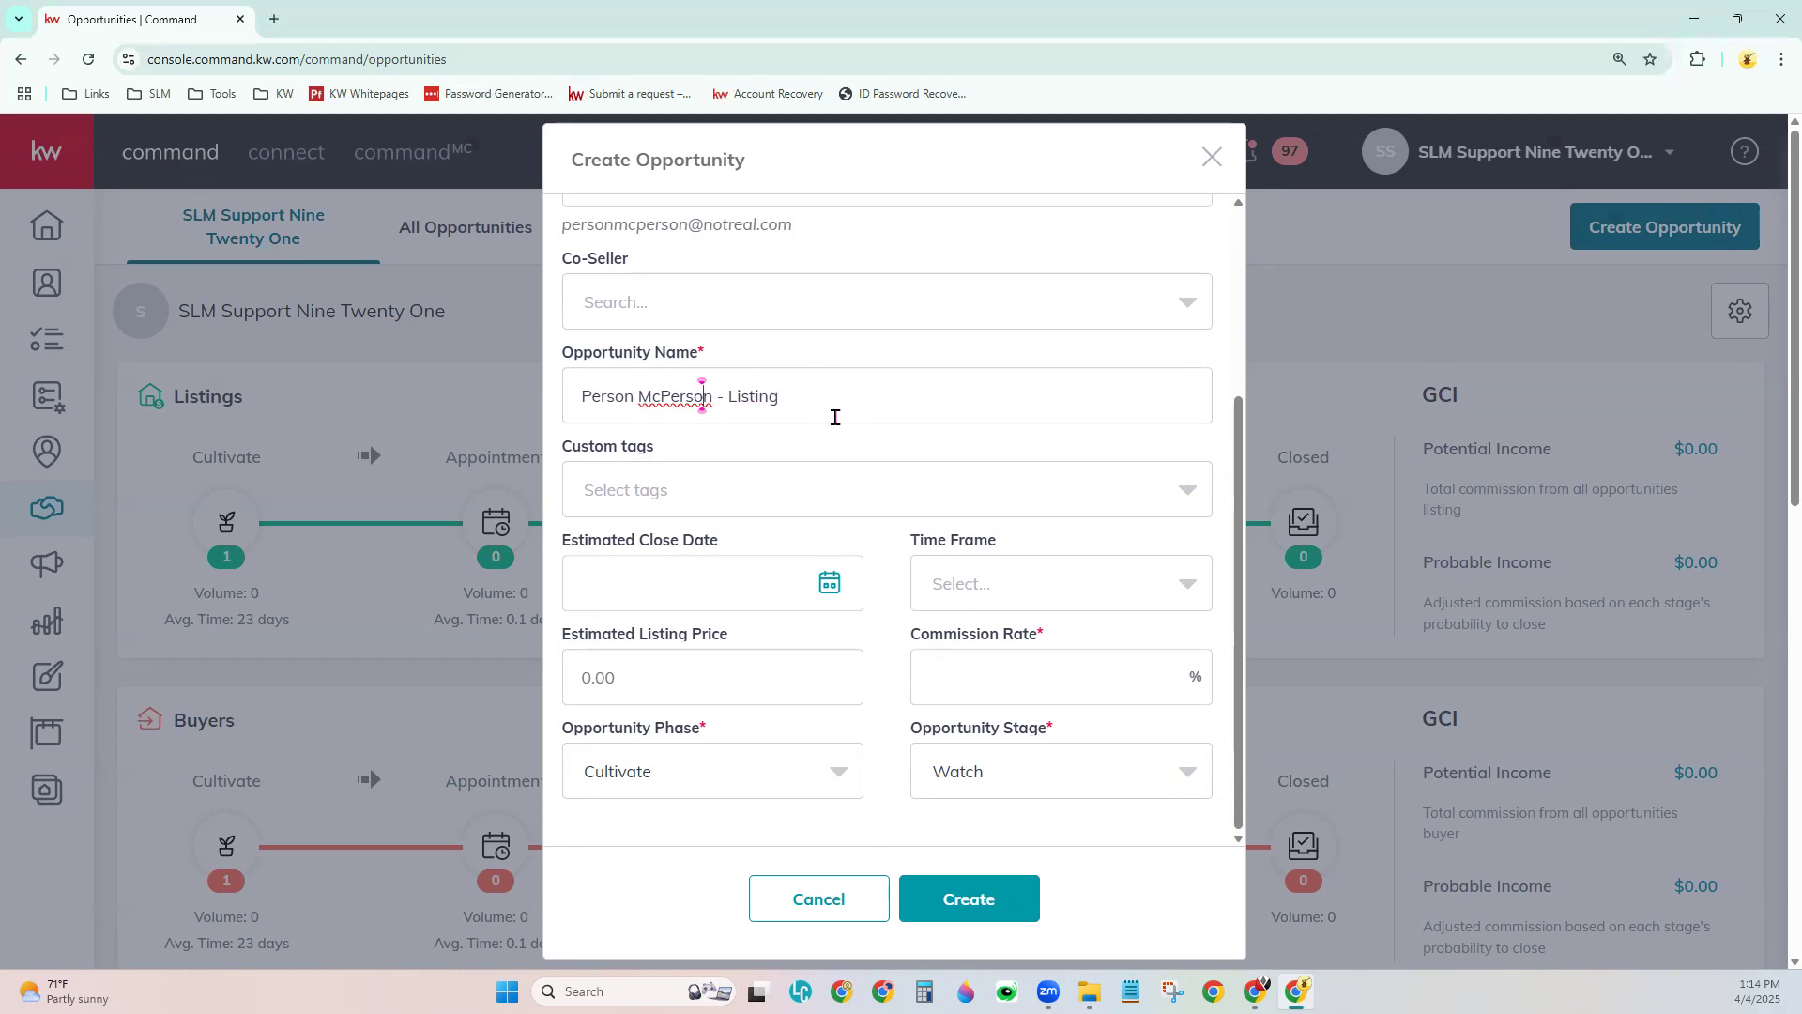
{"action": "left_click_drag", "start_coordinate": [805, 403], "coordinate": [543, 415]}
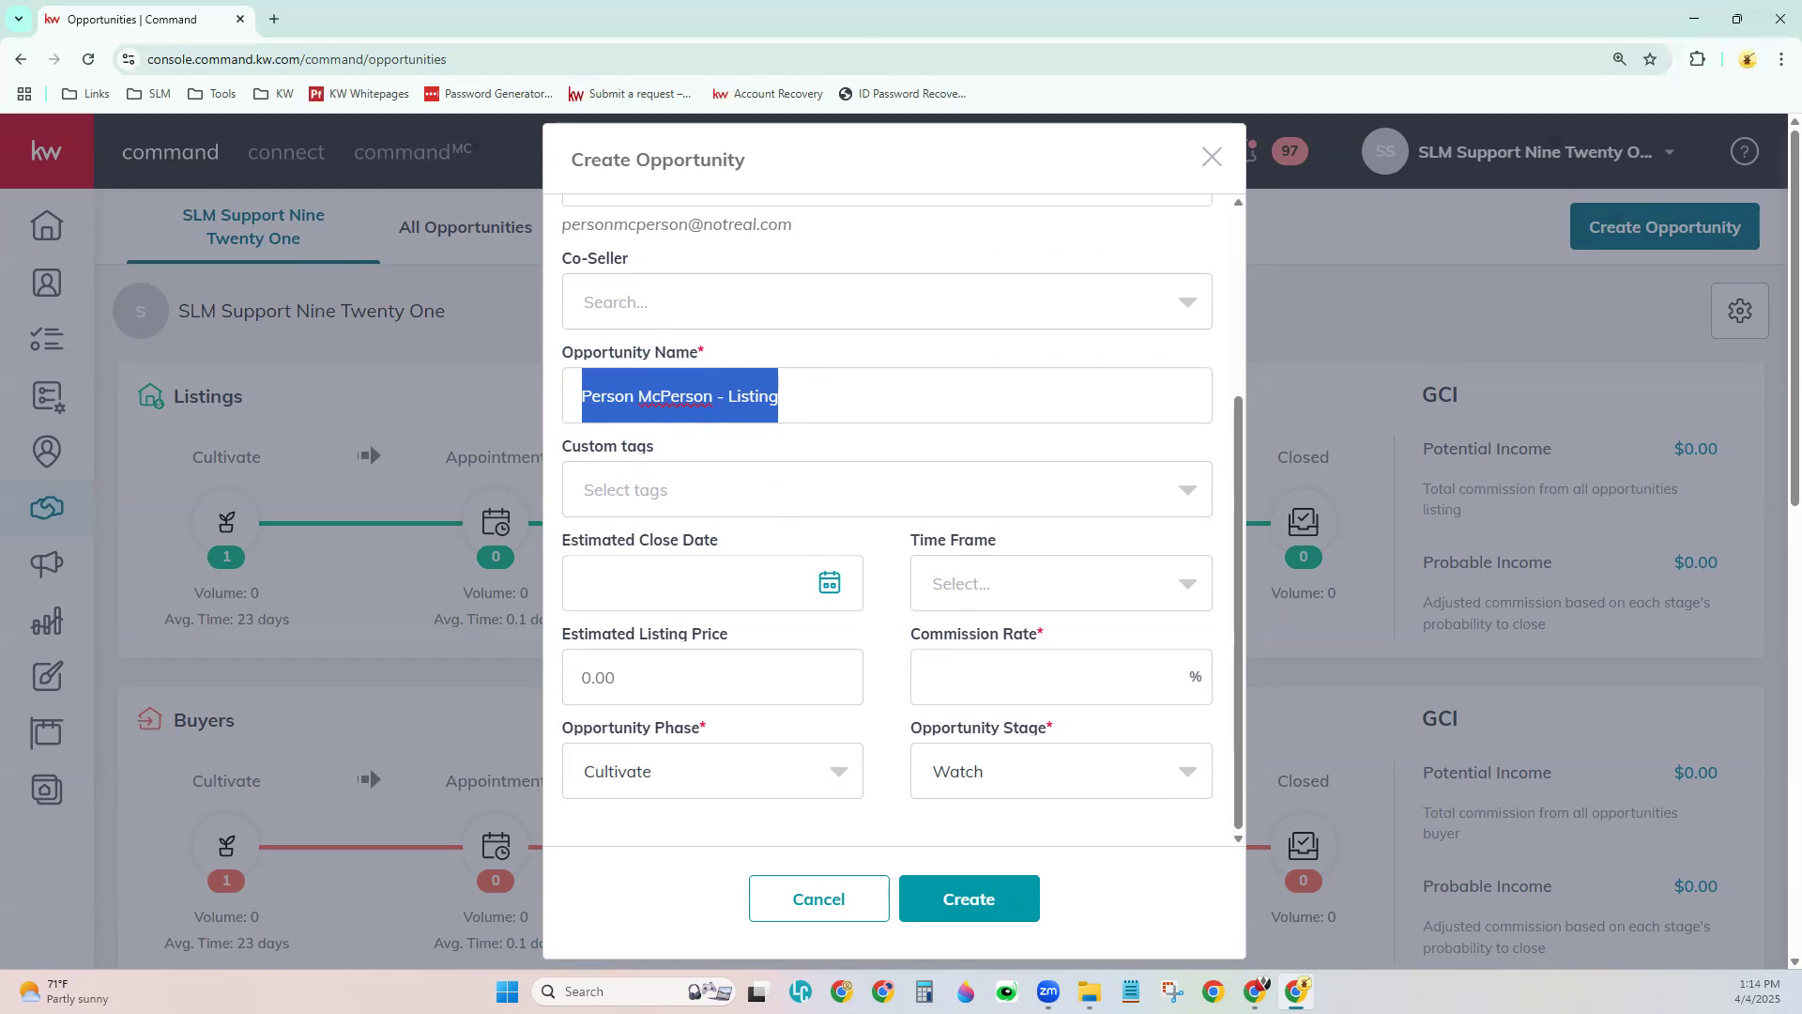
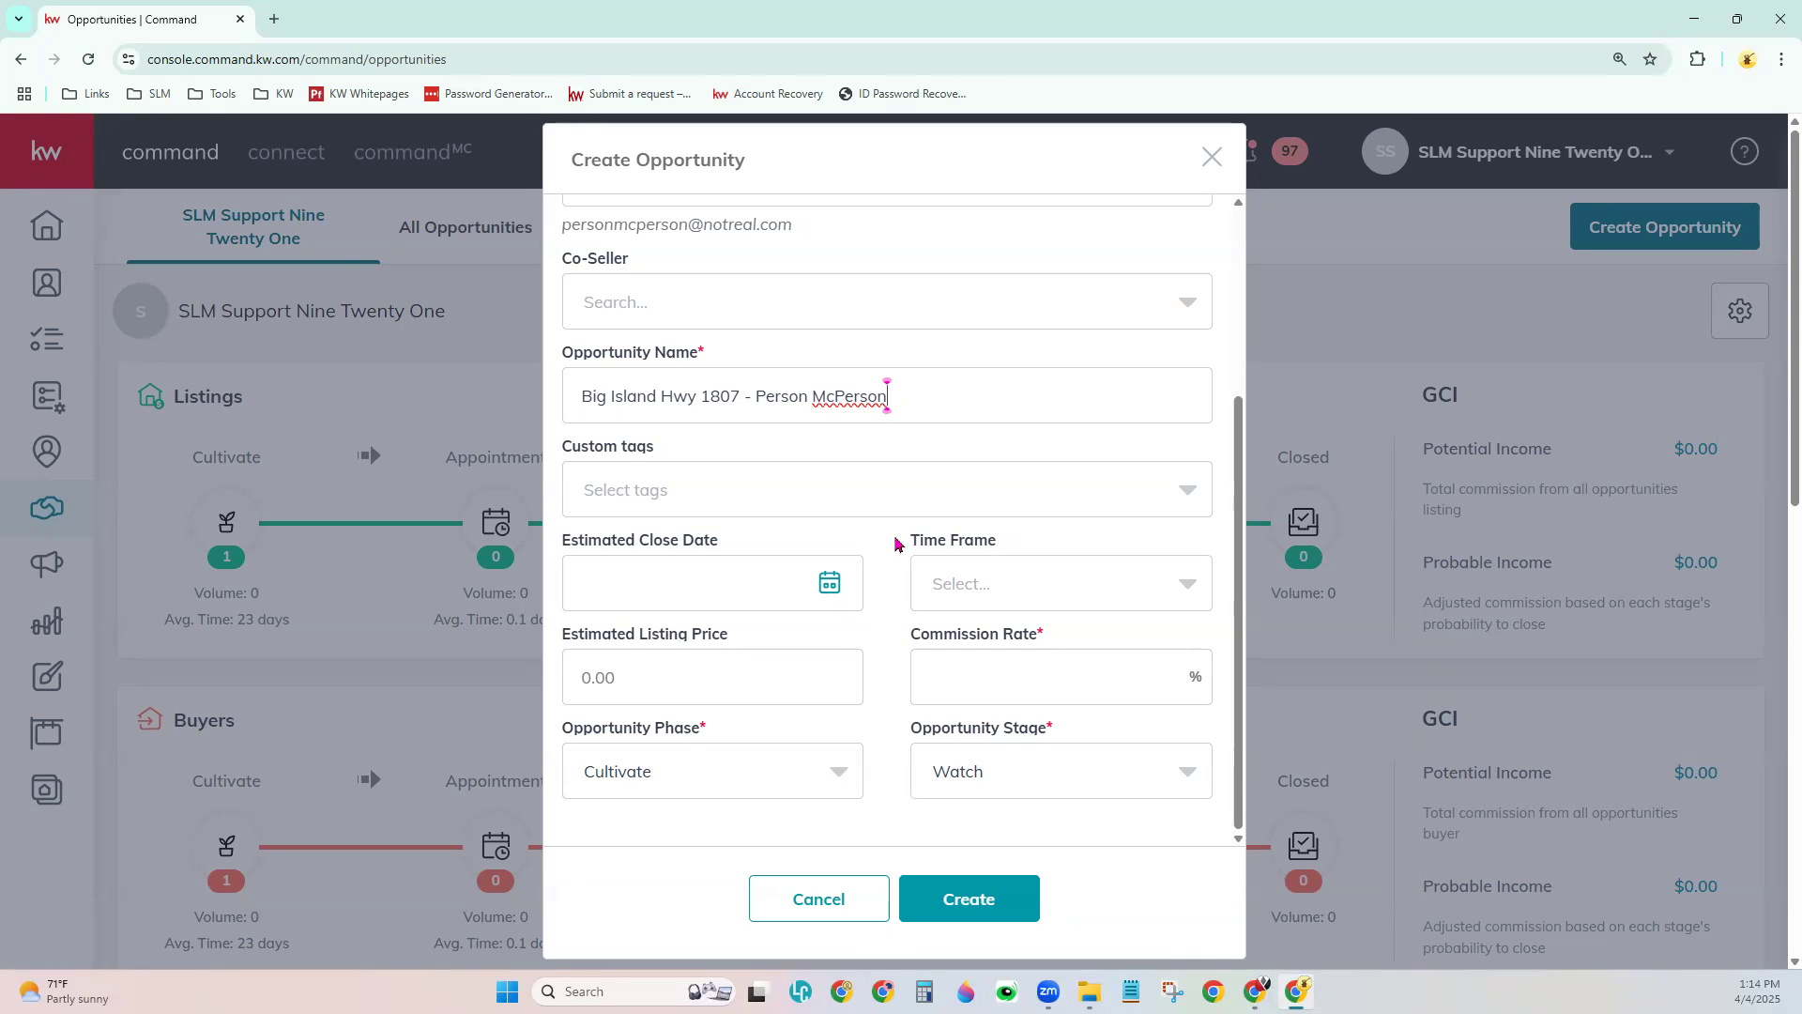
- Open the Custom tags dropdown to check for existing tags, finding none
{"action": "left_click", "coordinate": [790, 503]}
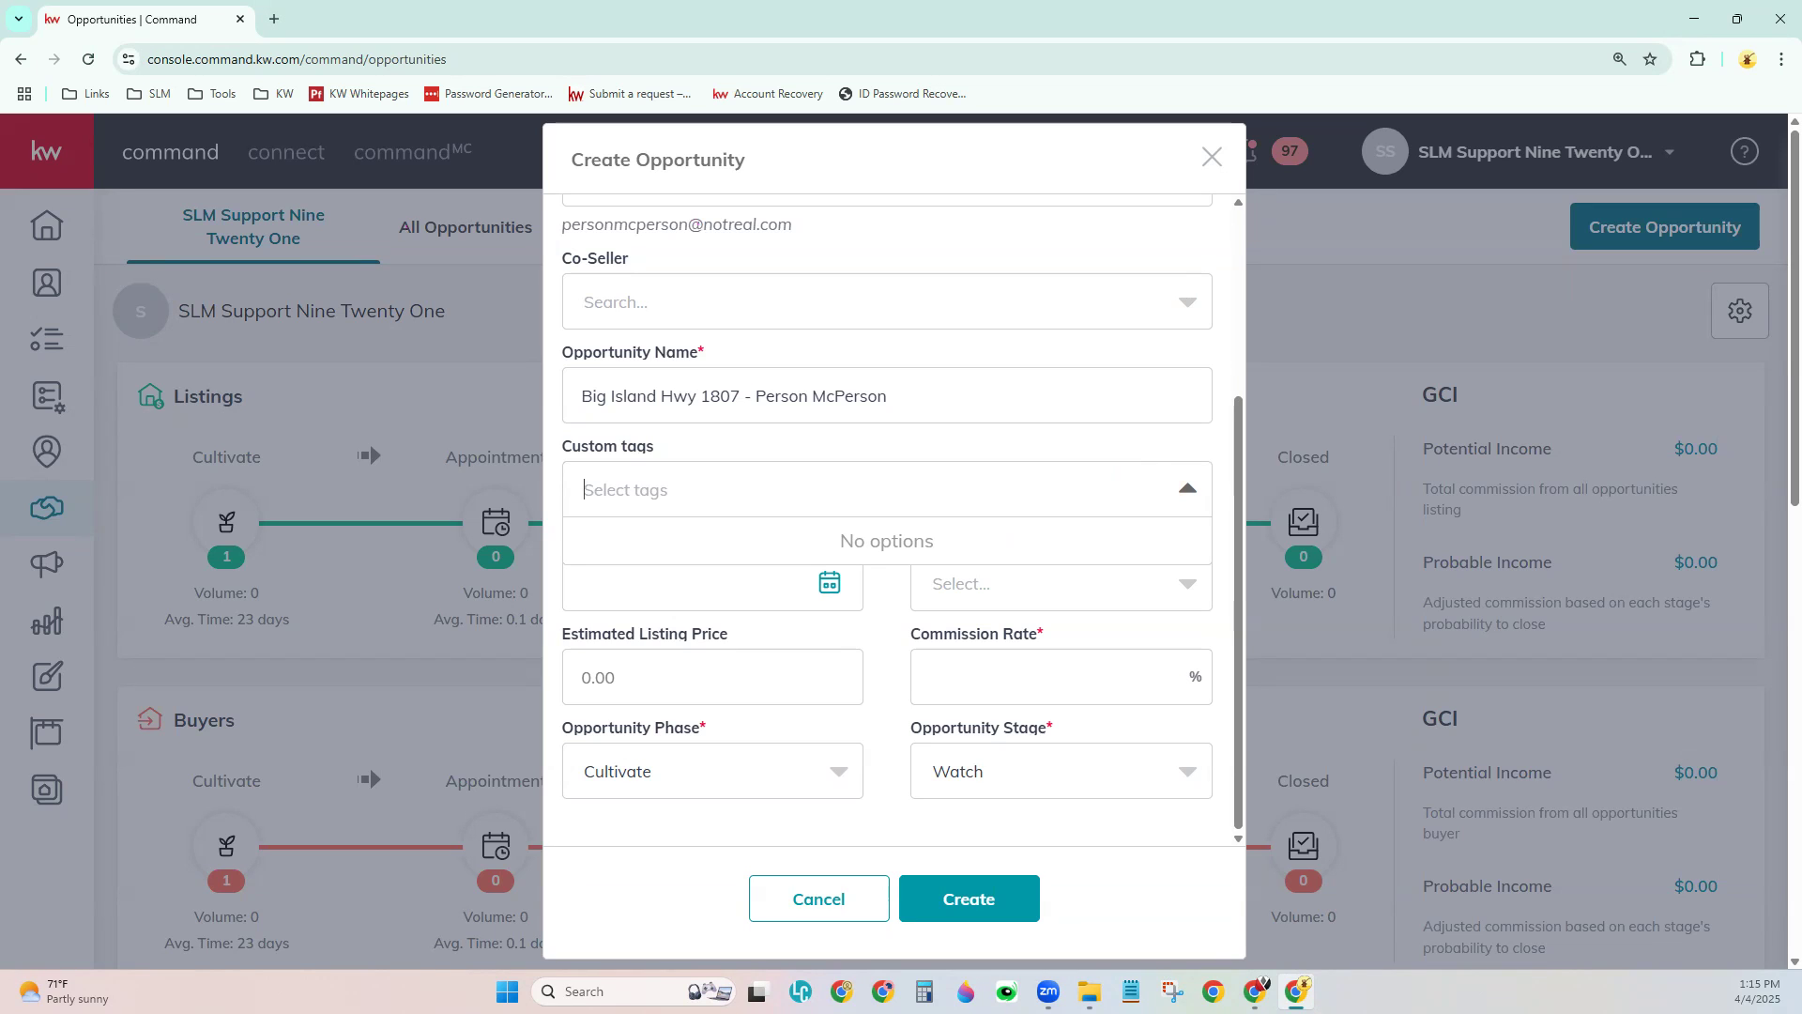
{"action": "left_click", "coordinate": [781, 821]}
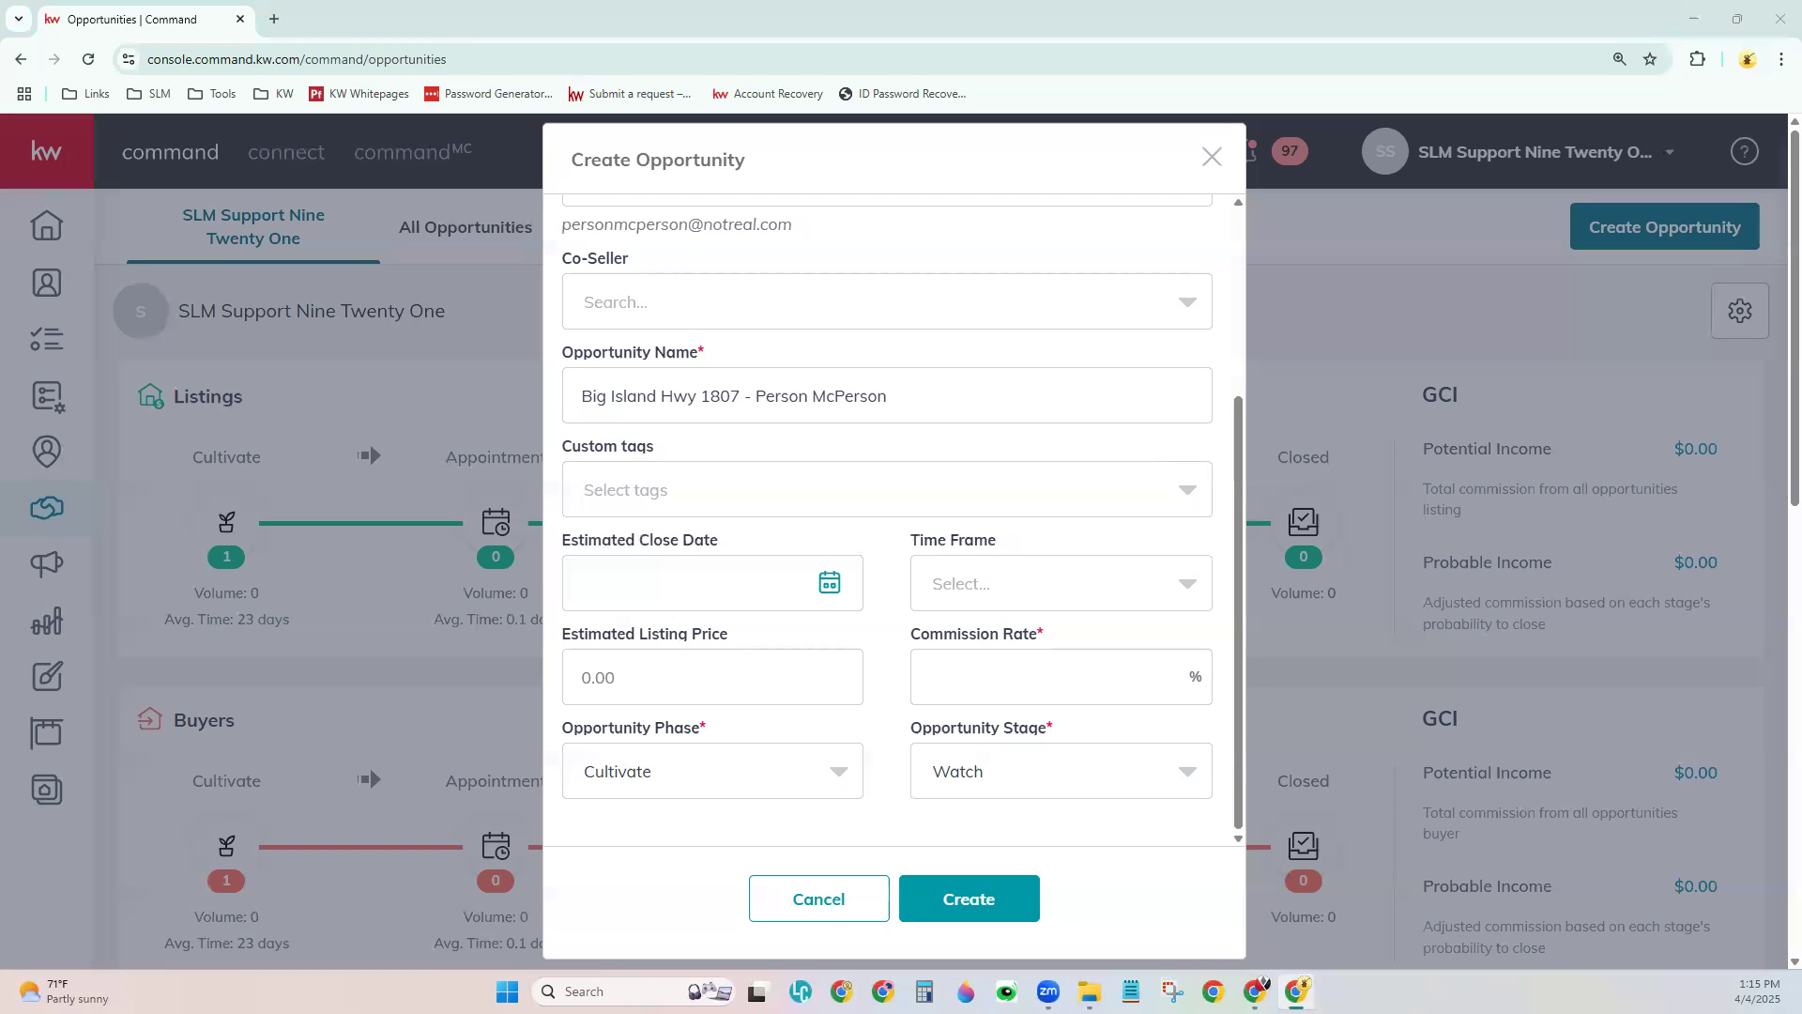
{"action": "left_click", "coordinate": [720, 497]}
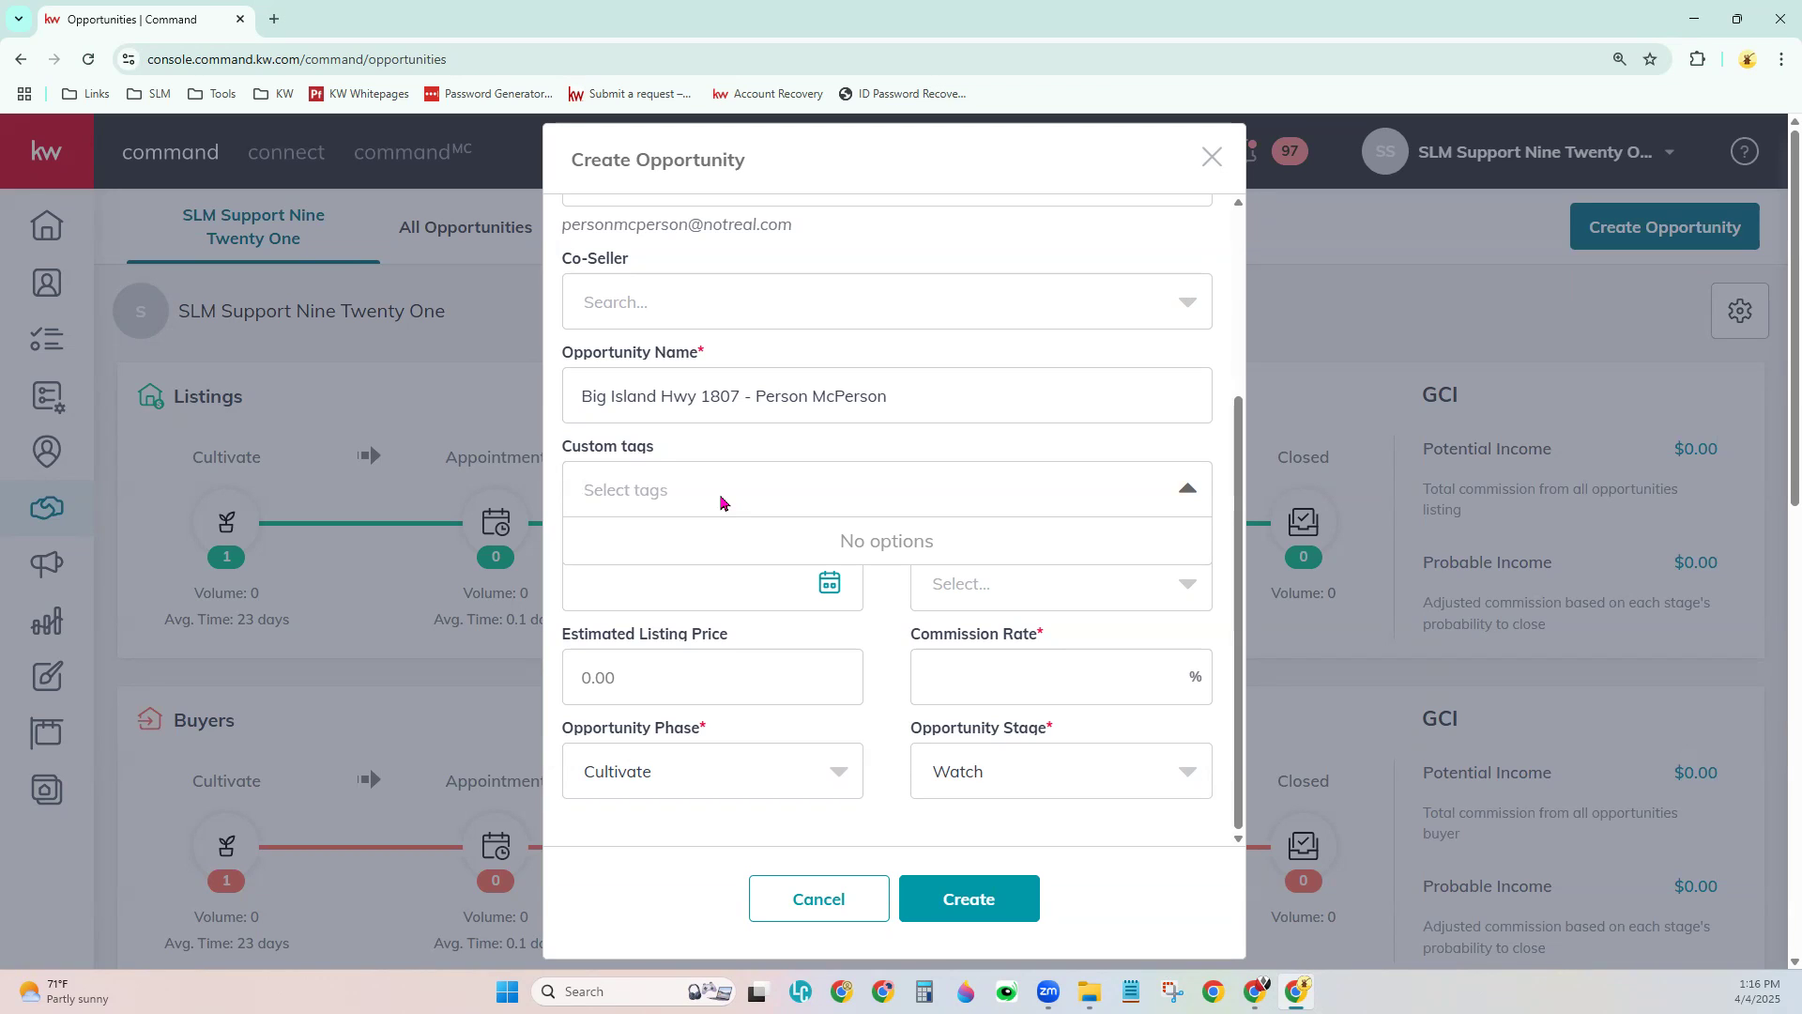
- Create and add the custom tags Military, Senior and Relo
{"action": "type", "text": "Military"}
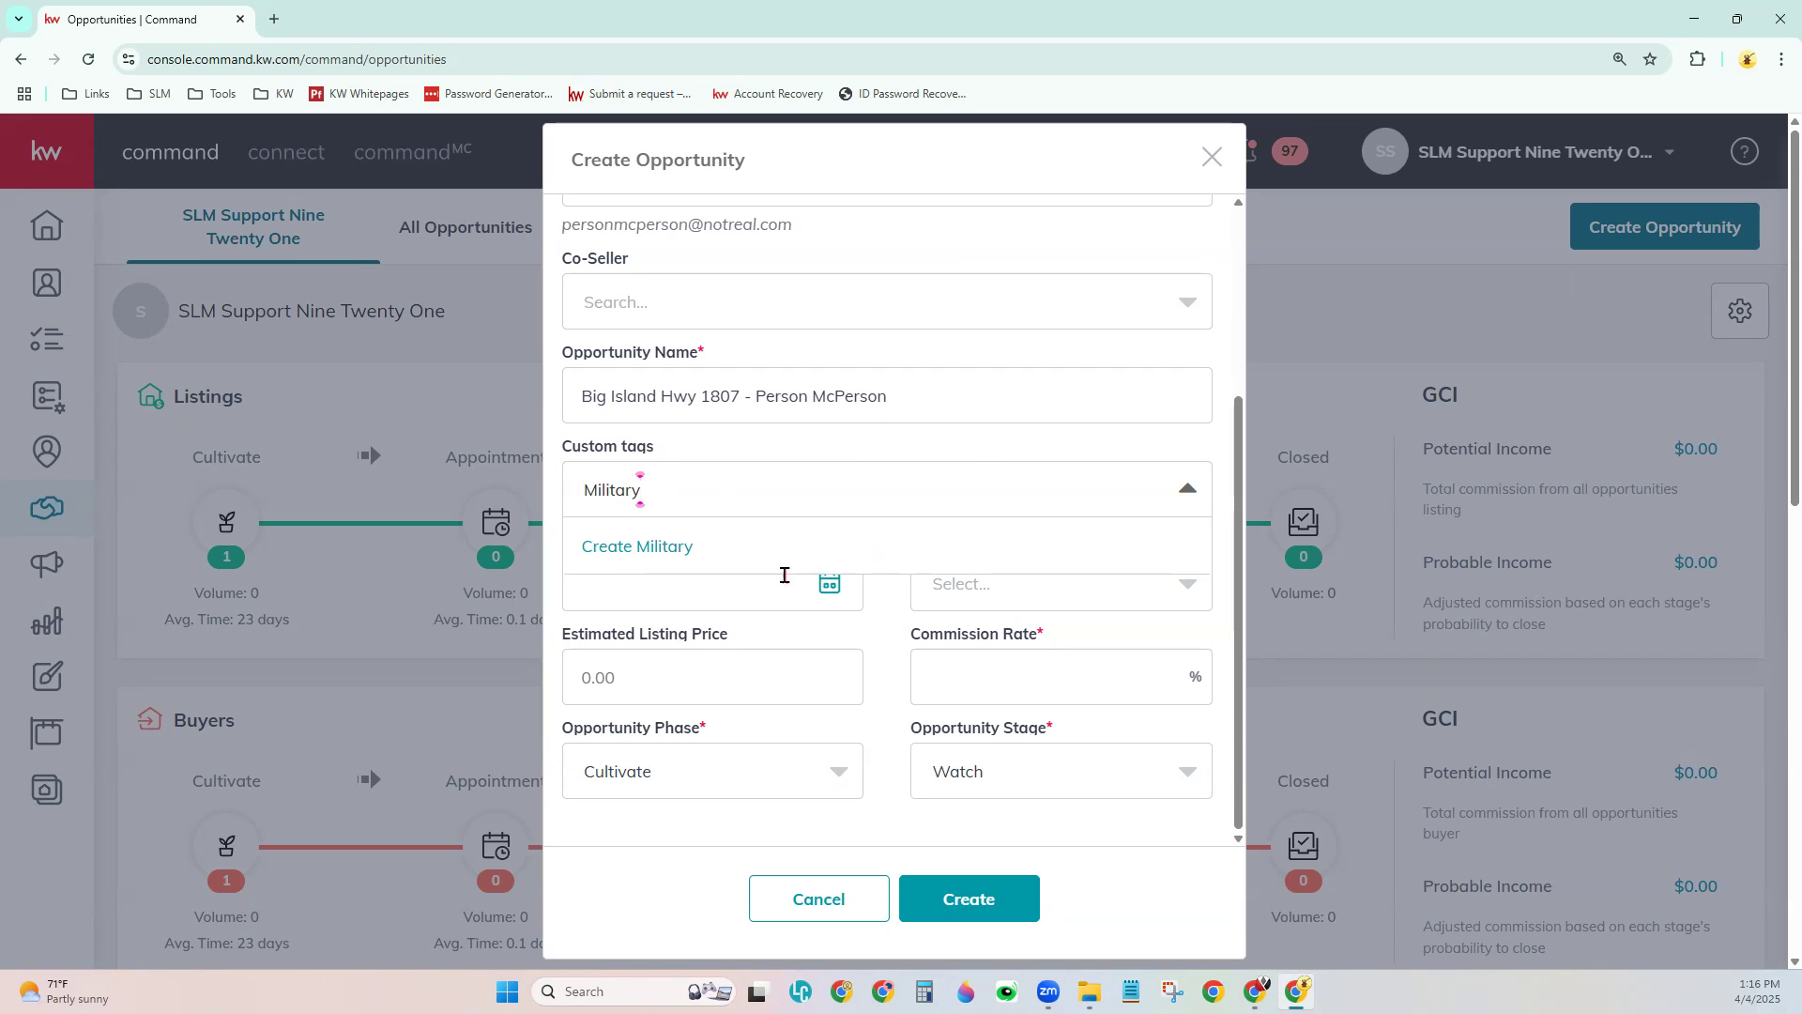
{"action": "left_click", "coordinate": [664, 560]}
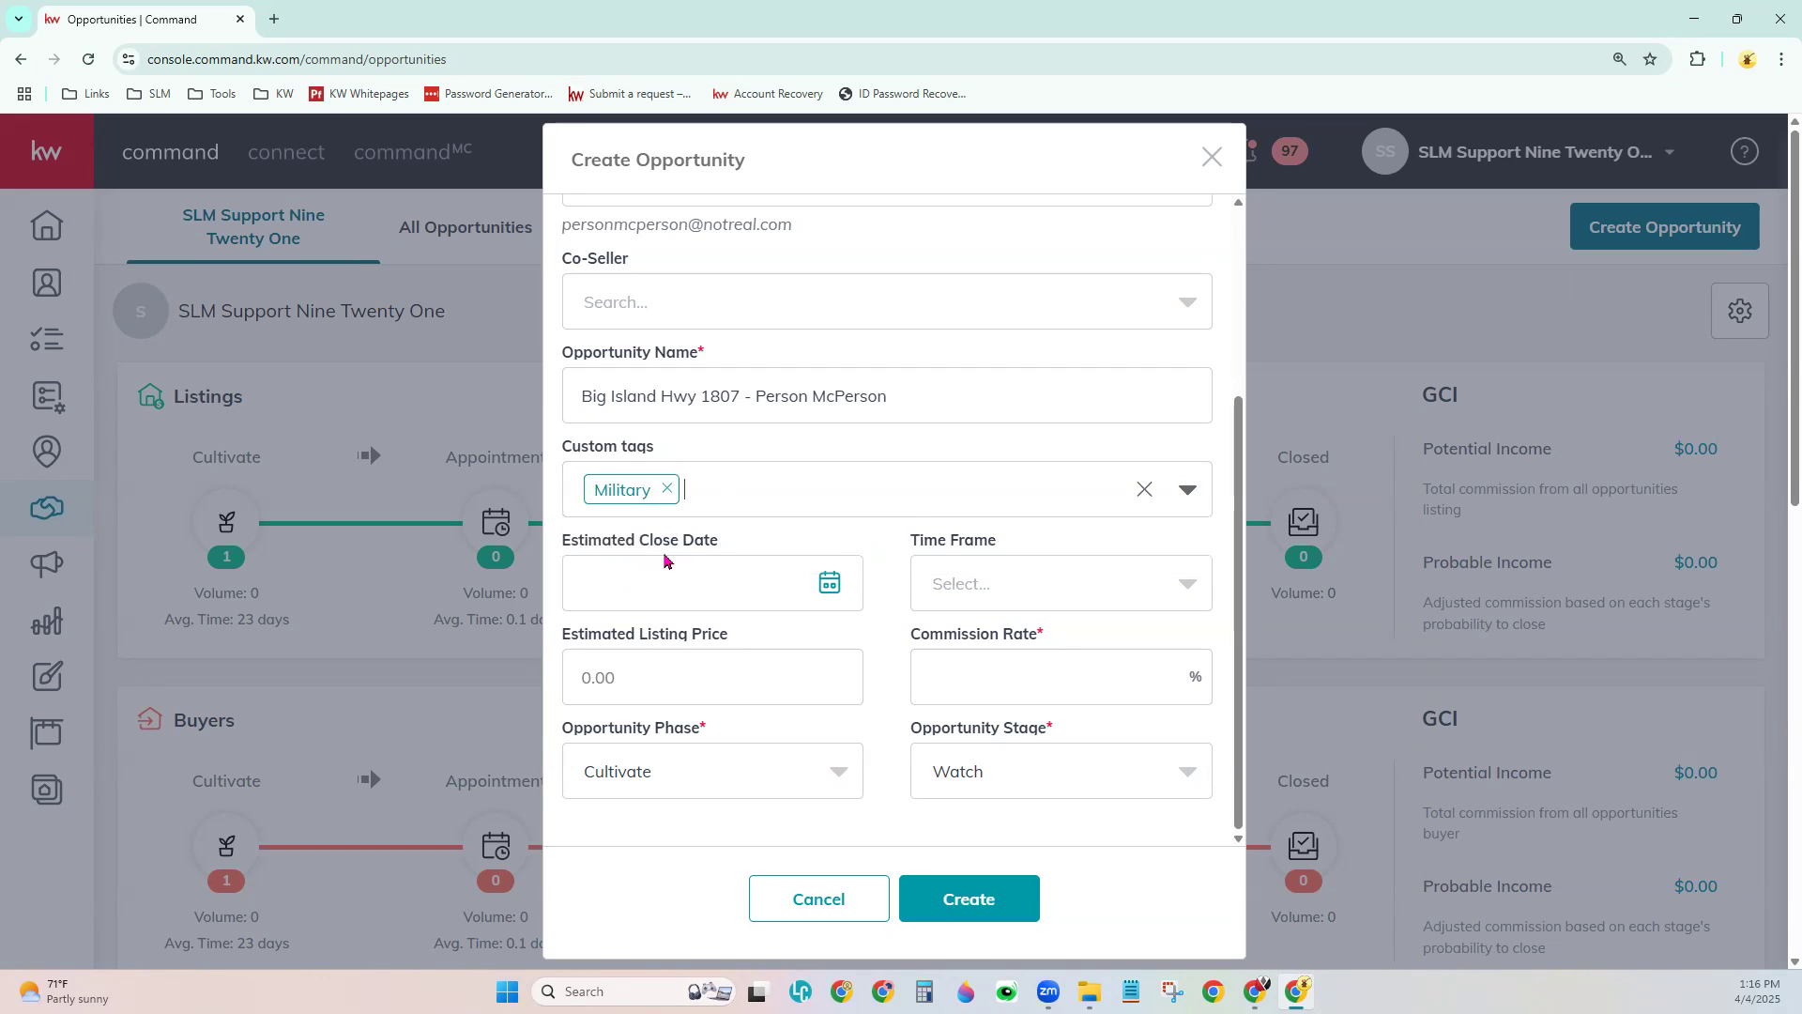
{"action": "type", "text": "Senior"}
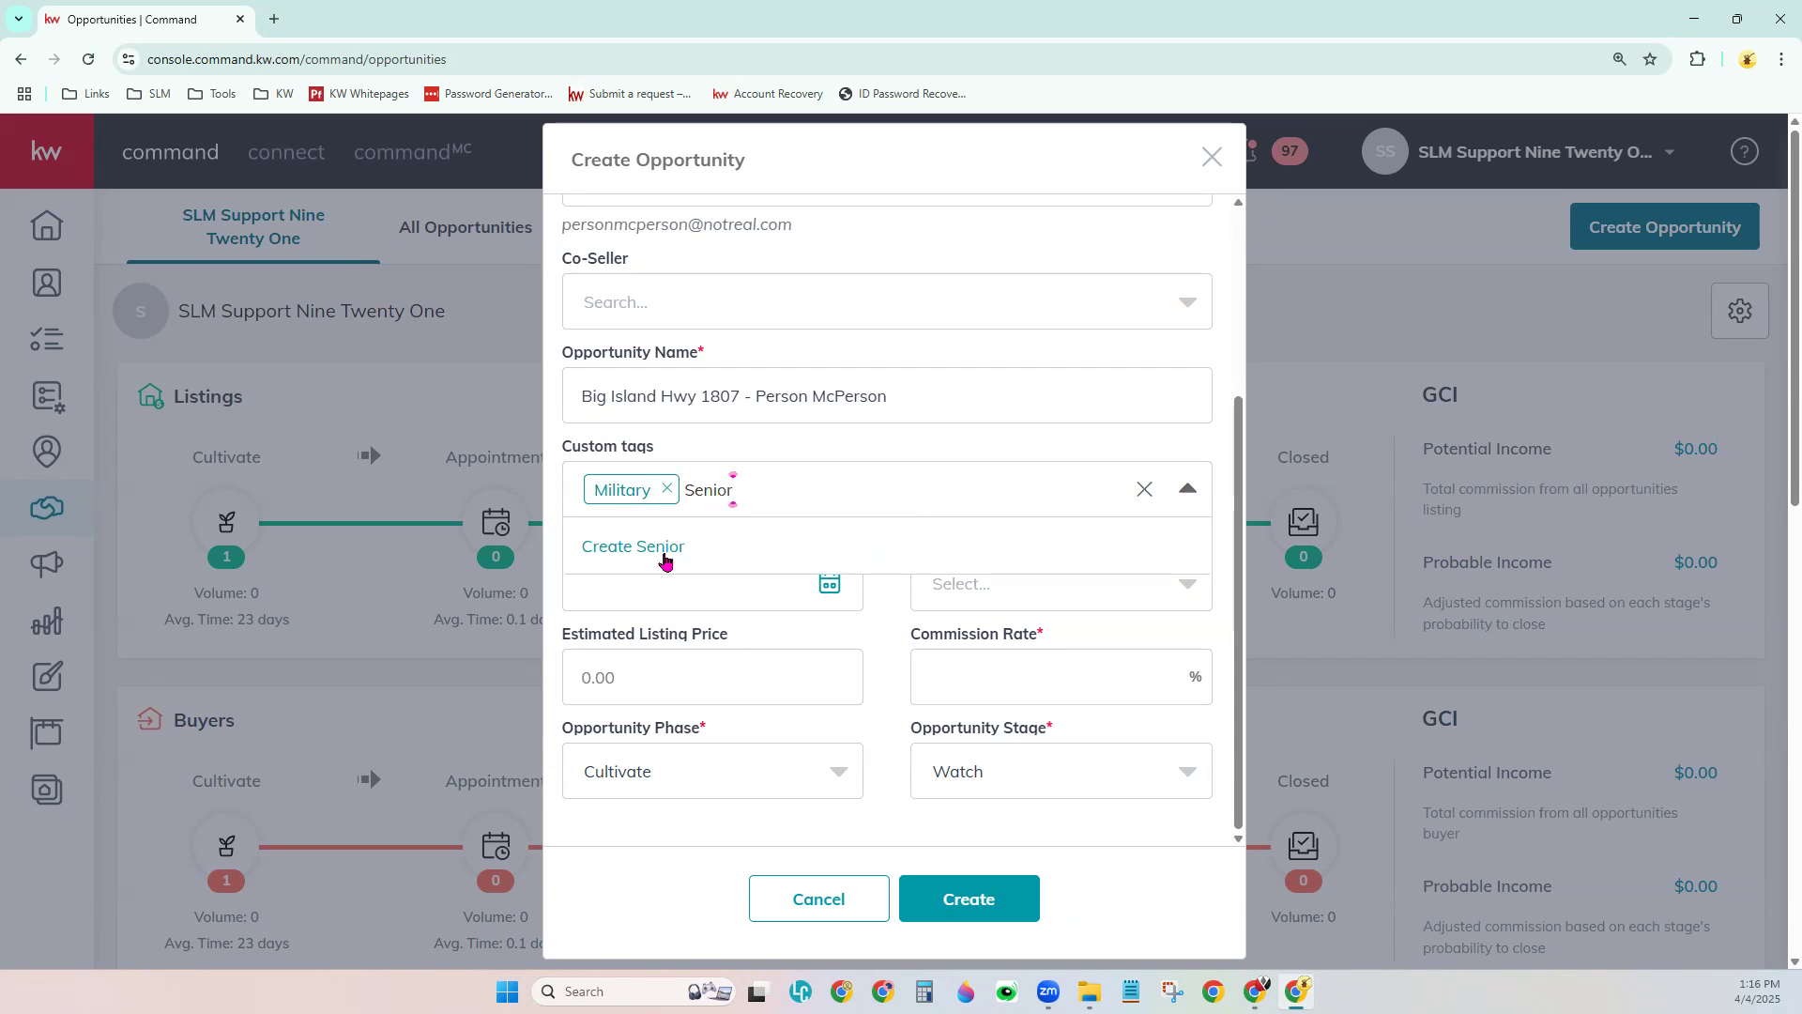
{"action": "left_click", "coordinate": [664, 556]}
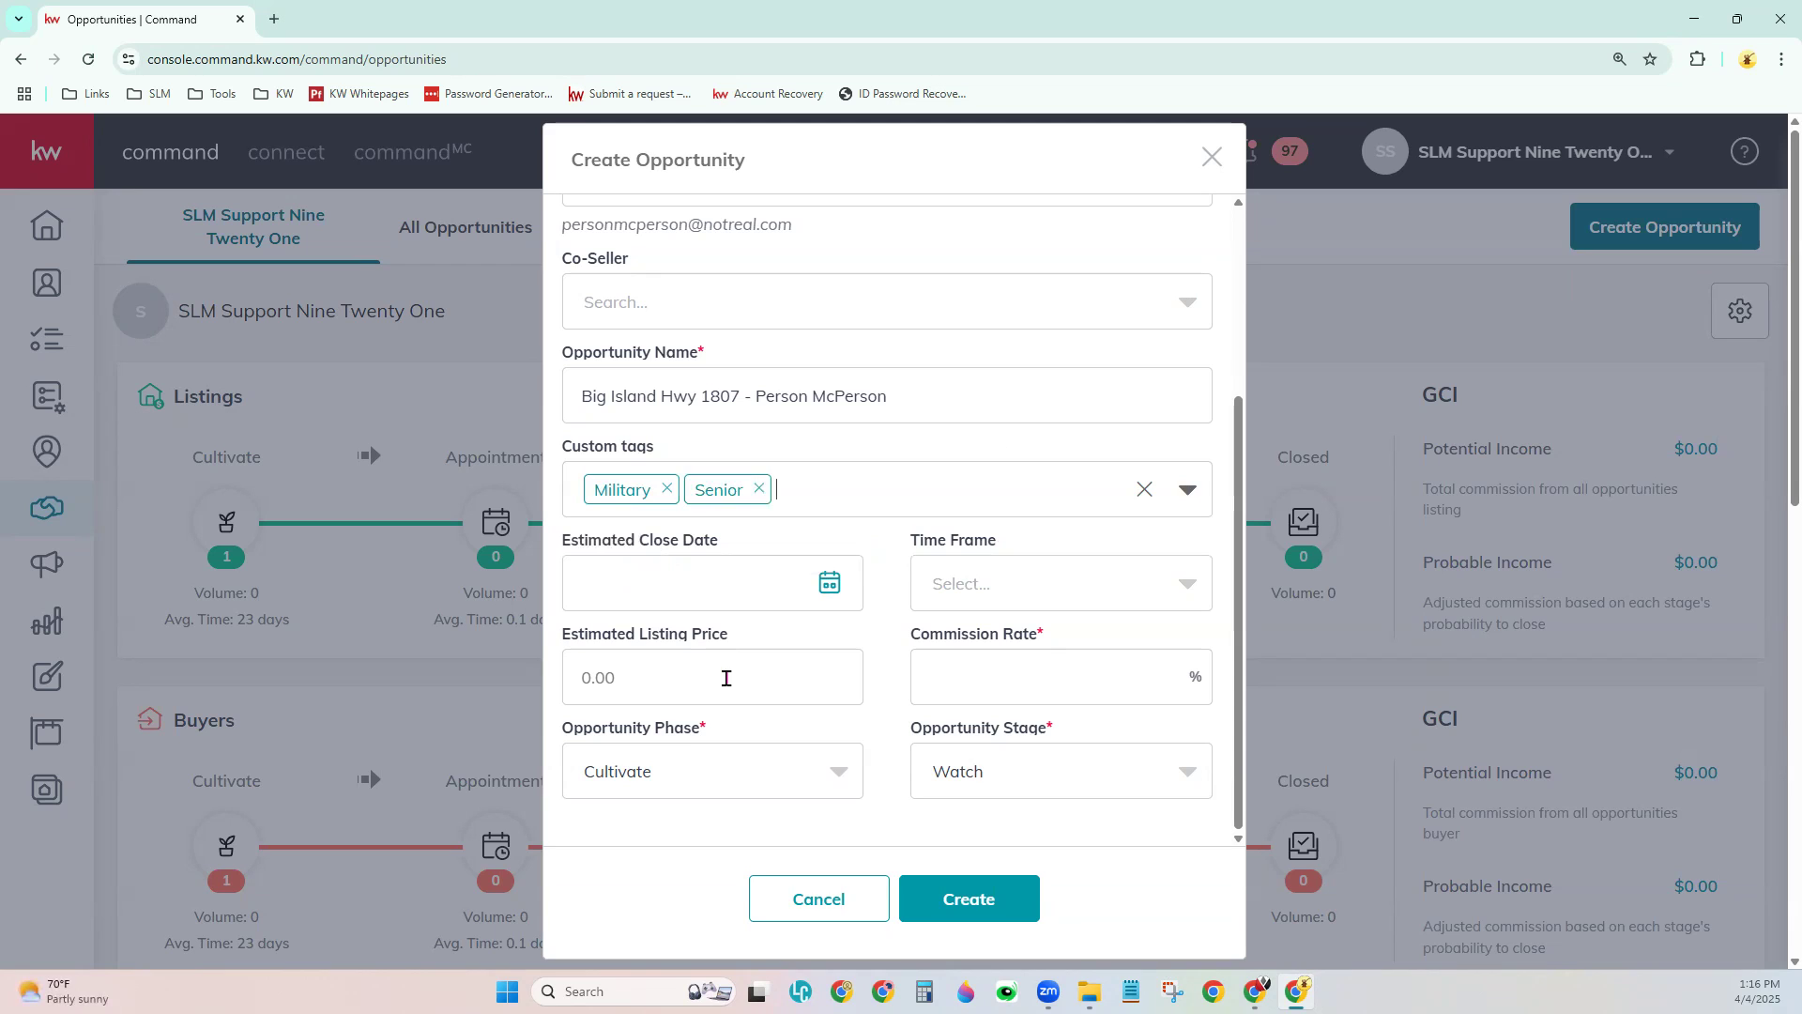
{"action": "type", "text": "Relo"}
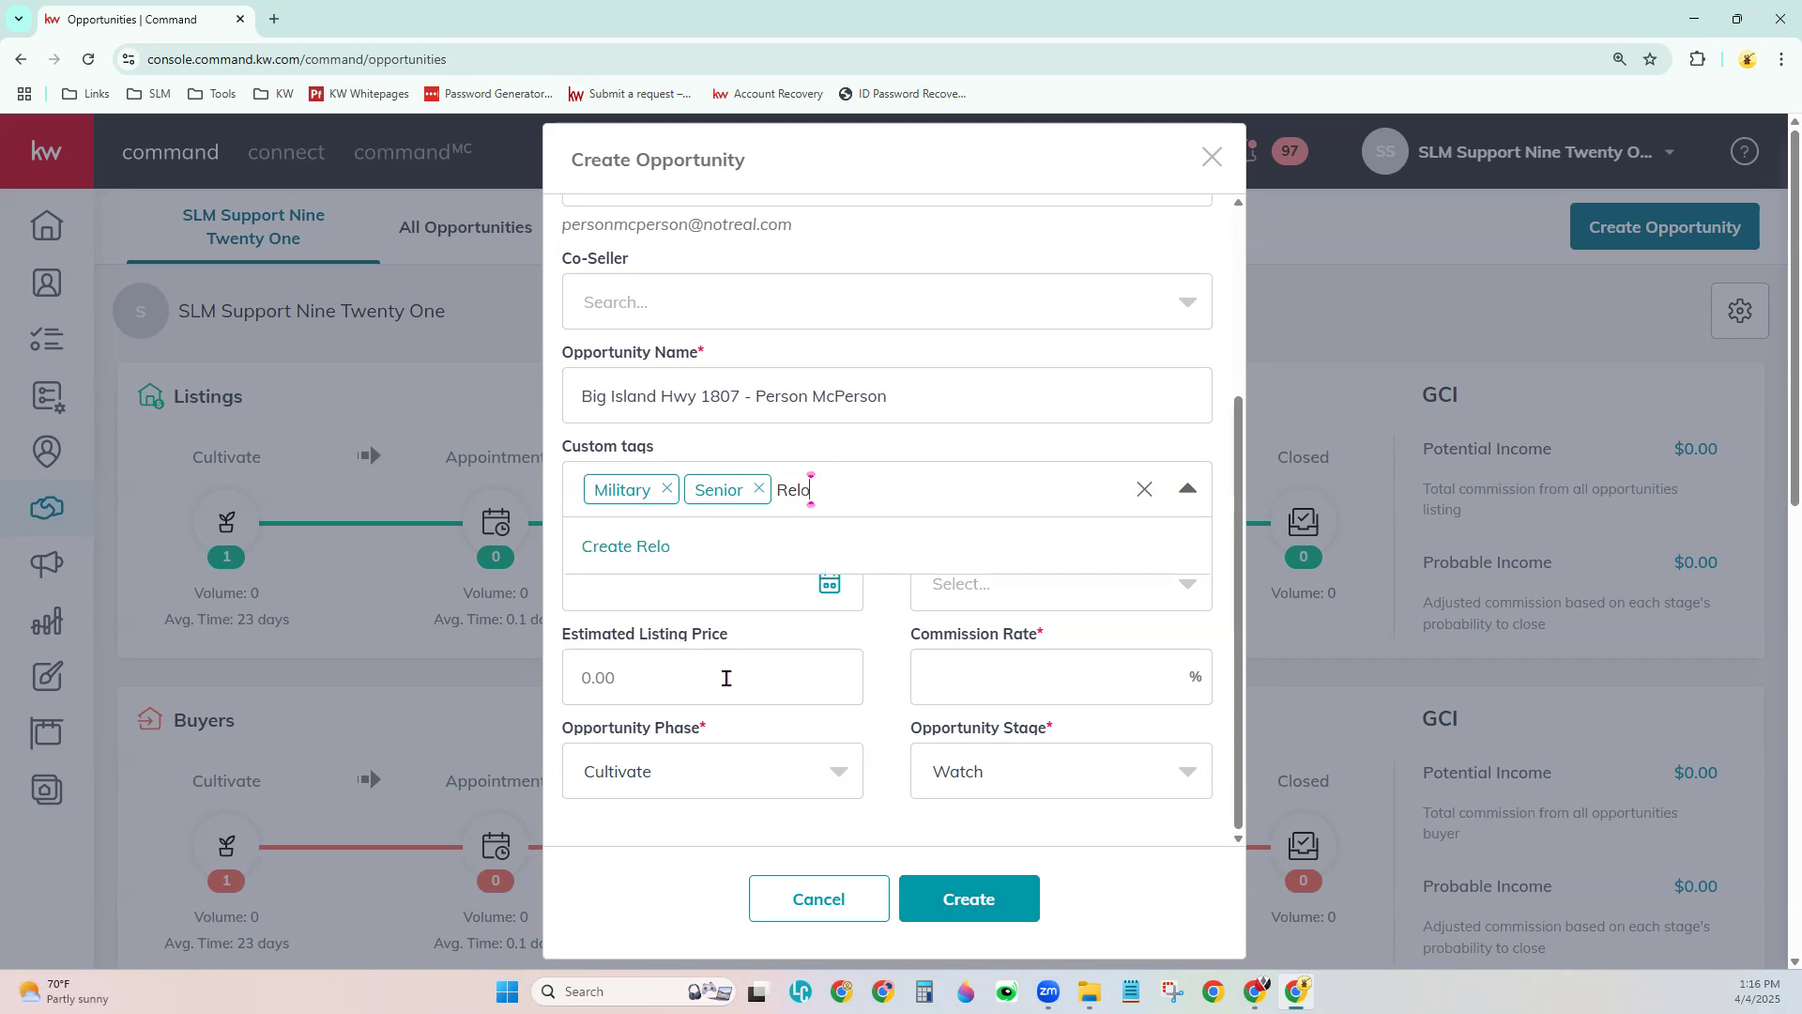
{"action": "left_click", "coordinate": [713, 556]}
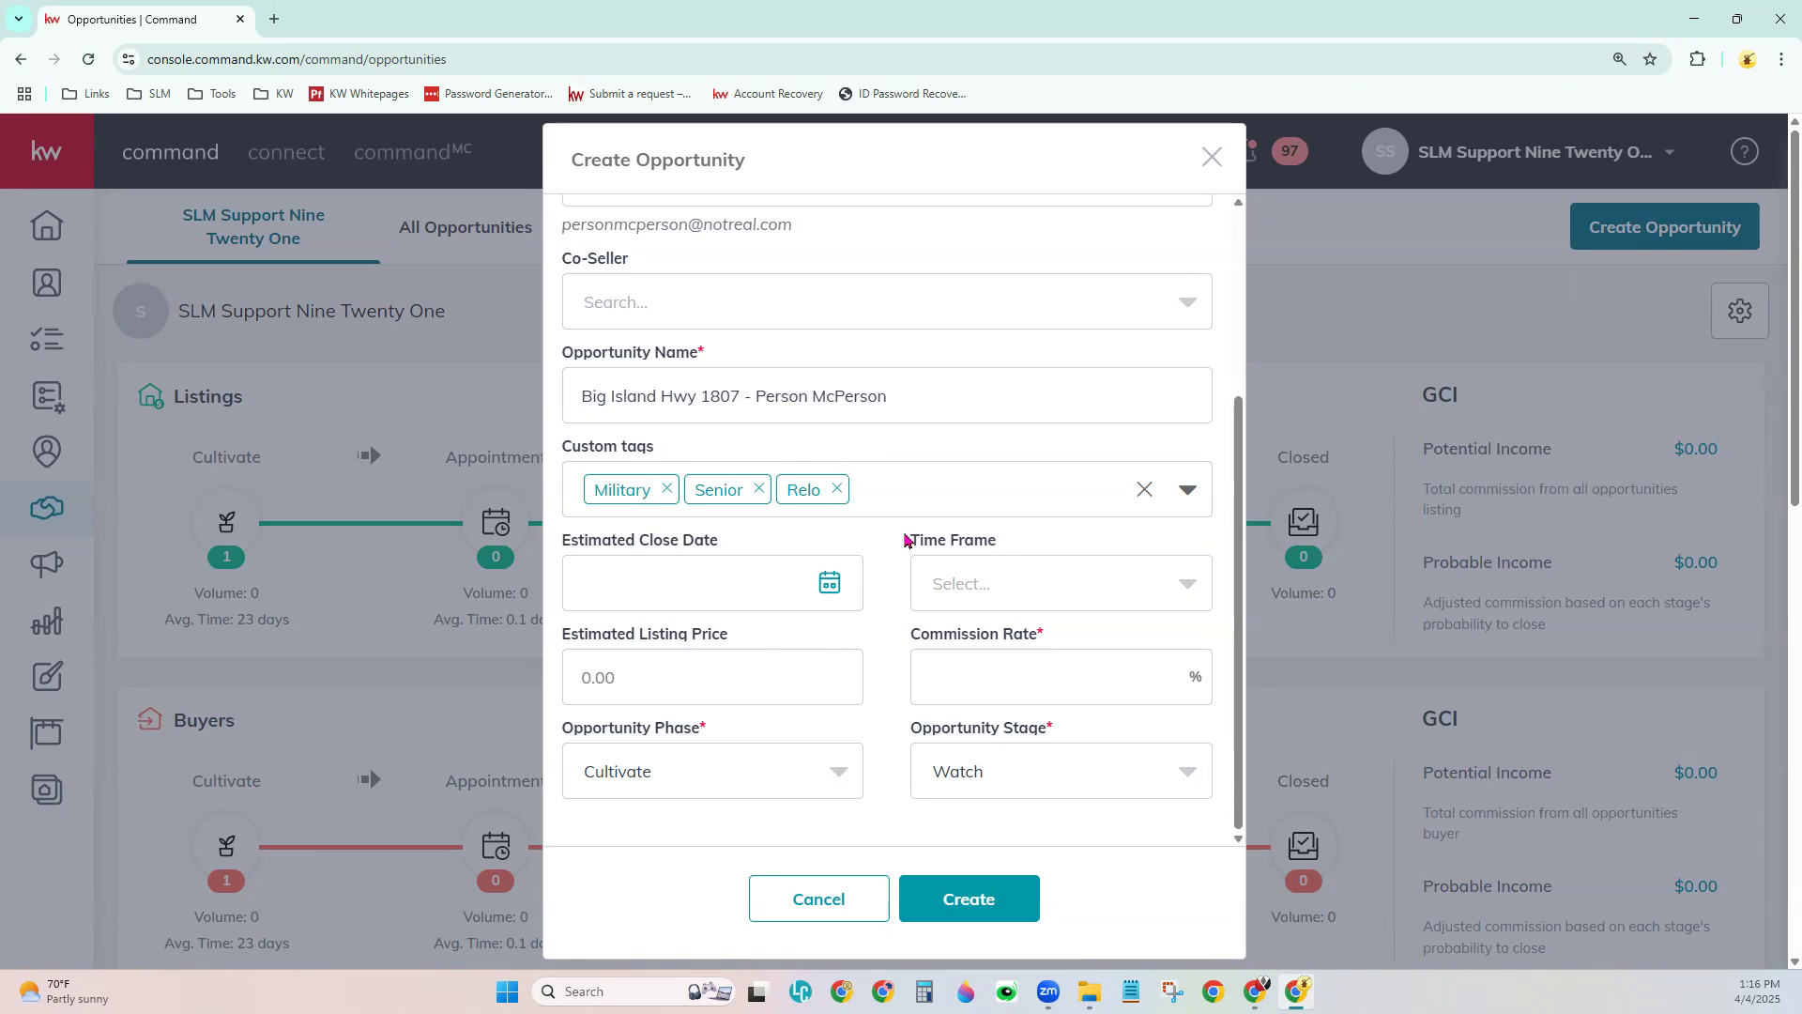
{"action": "scroll", "coordinate": [896, 554], "scroll_direction": "down", "scroll_amount": 2}
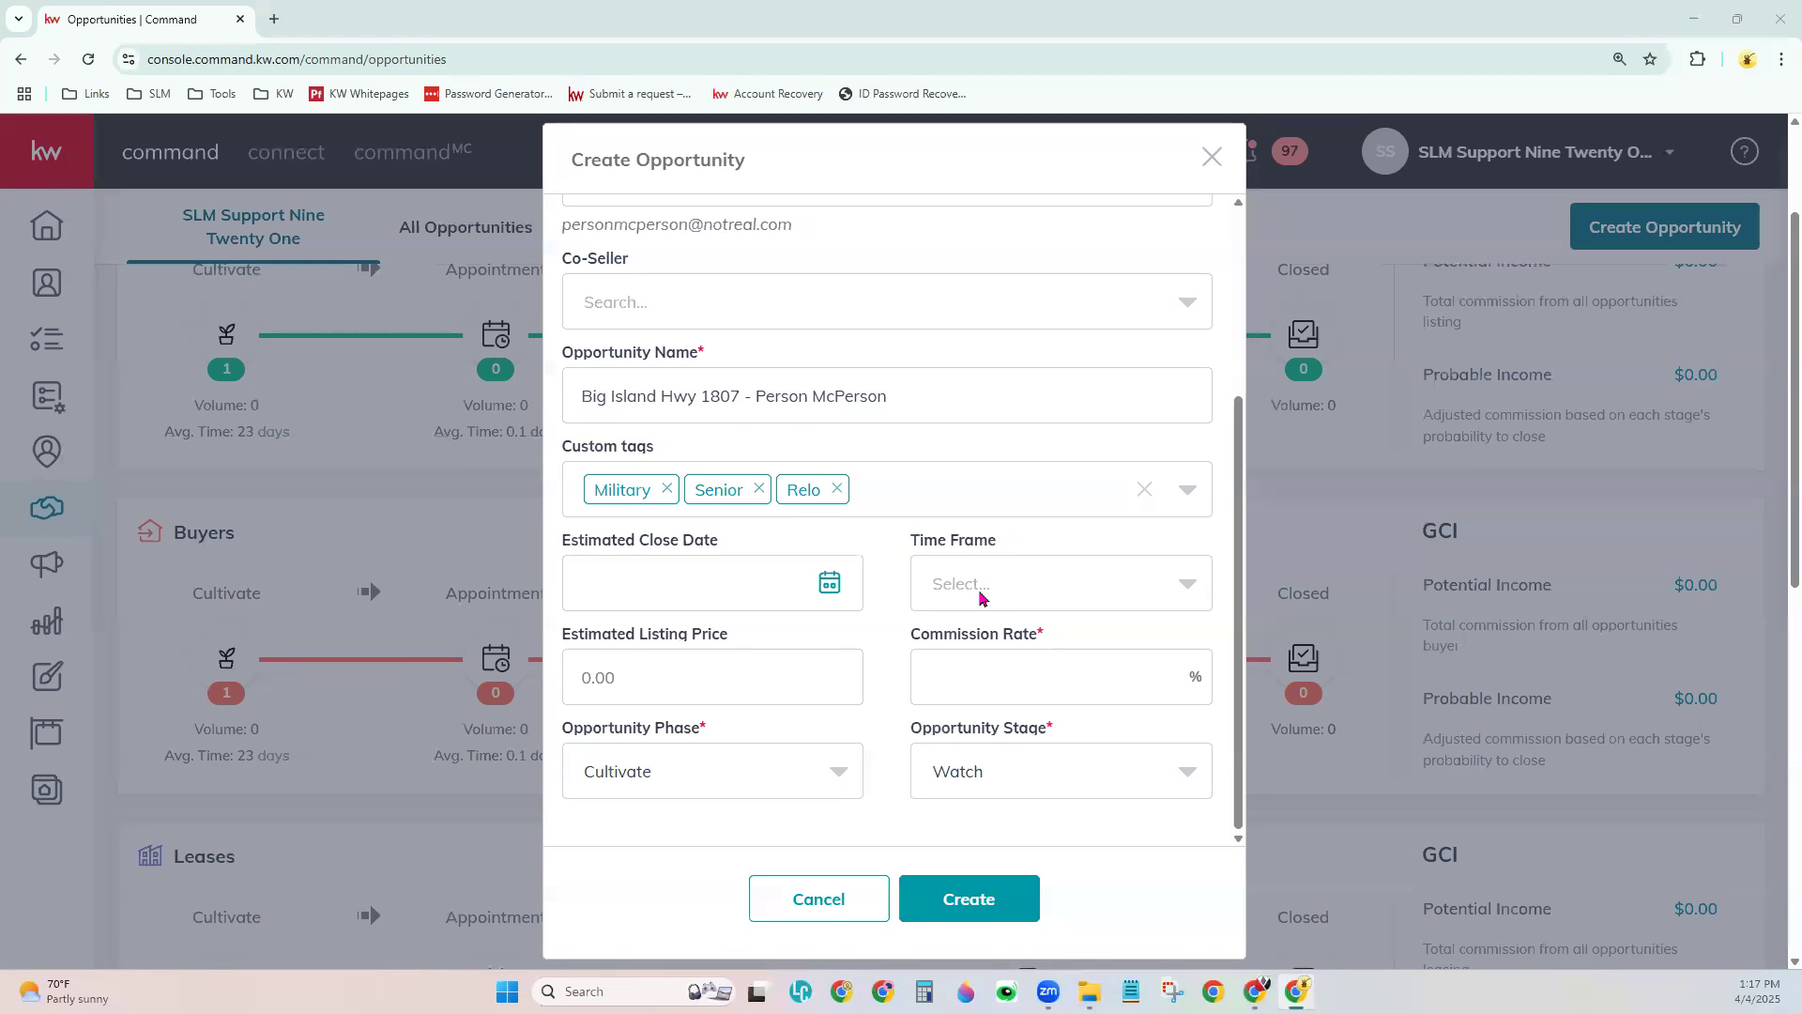
{"action": "left_click", "coordinate": [1003, 595]}
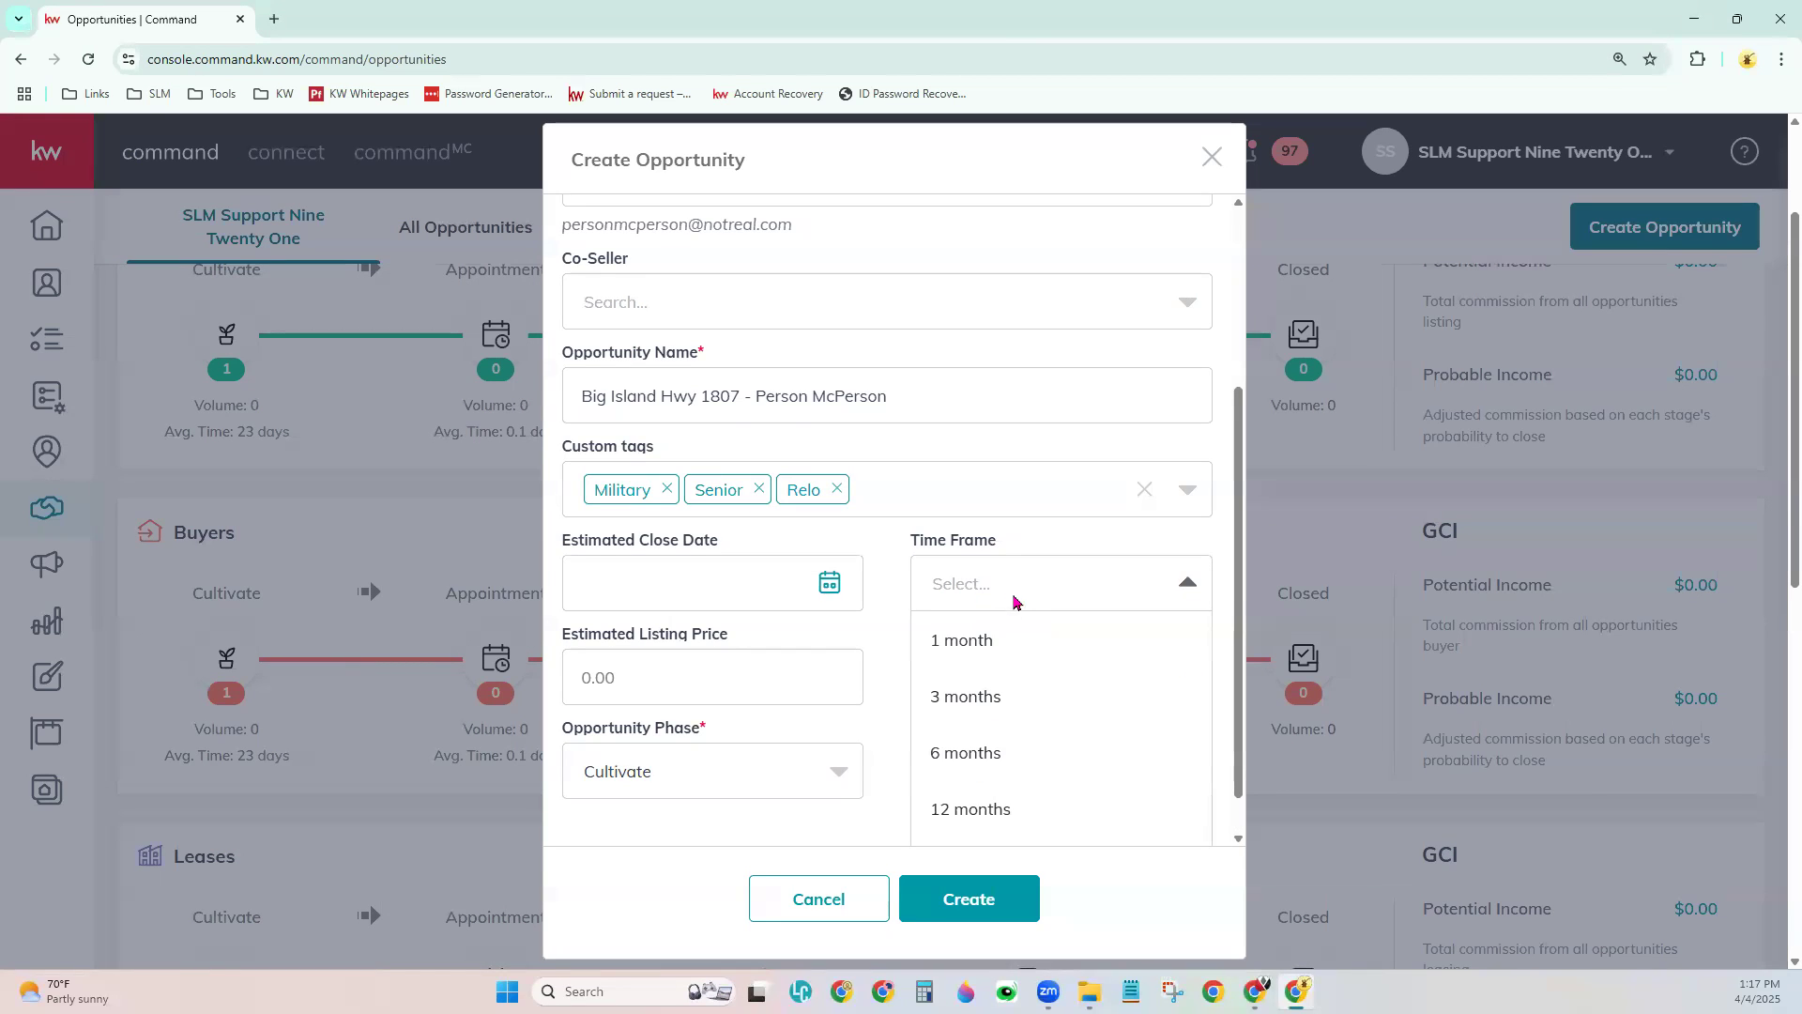
{"action": "left_click", "coordinate": [883, 591]}
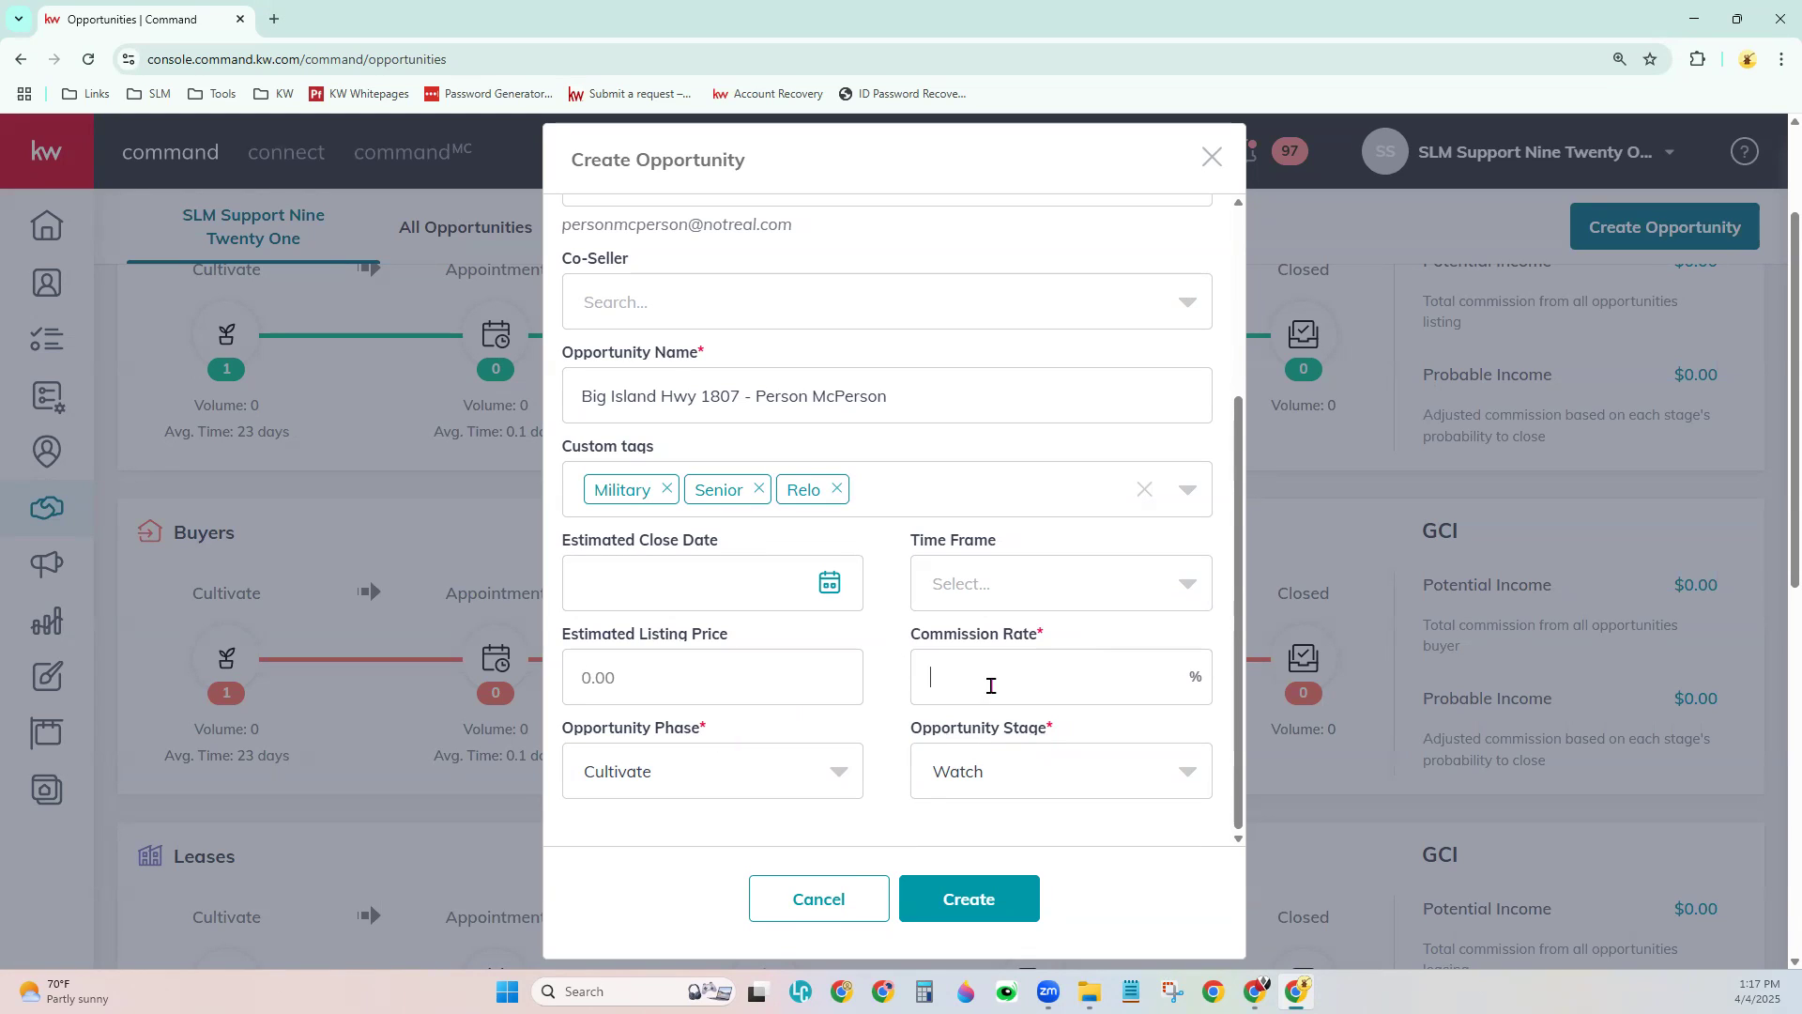
- Enter 10, keep the phase as Cultivate, and set the opportunity stage to Hot
{"action": "type", "text": "10"}
{"action": "left_click", "coordinate": [714, 759]}
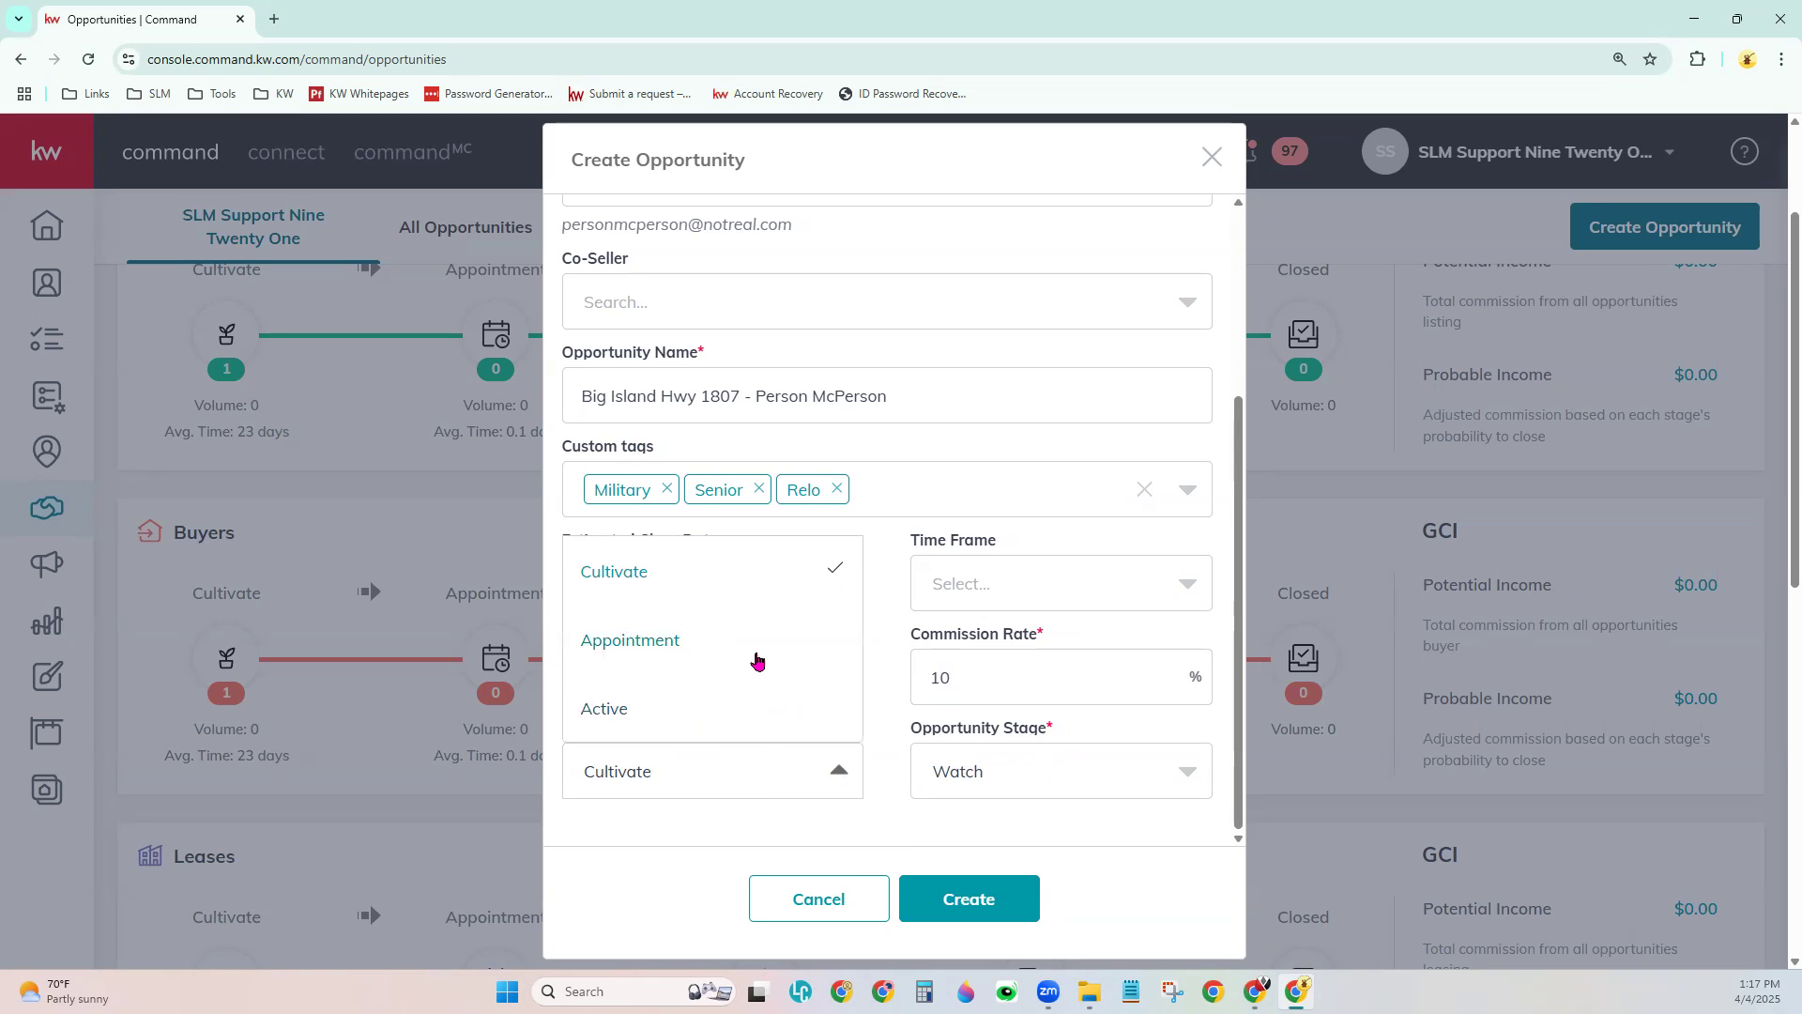
{"action": "scroll", "coordinate": [727, 713], "scroll_direction": "down", "scroll_amount": 1}
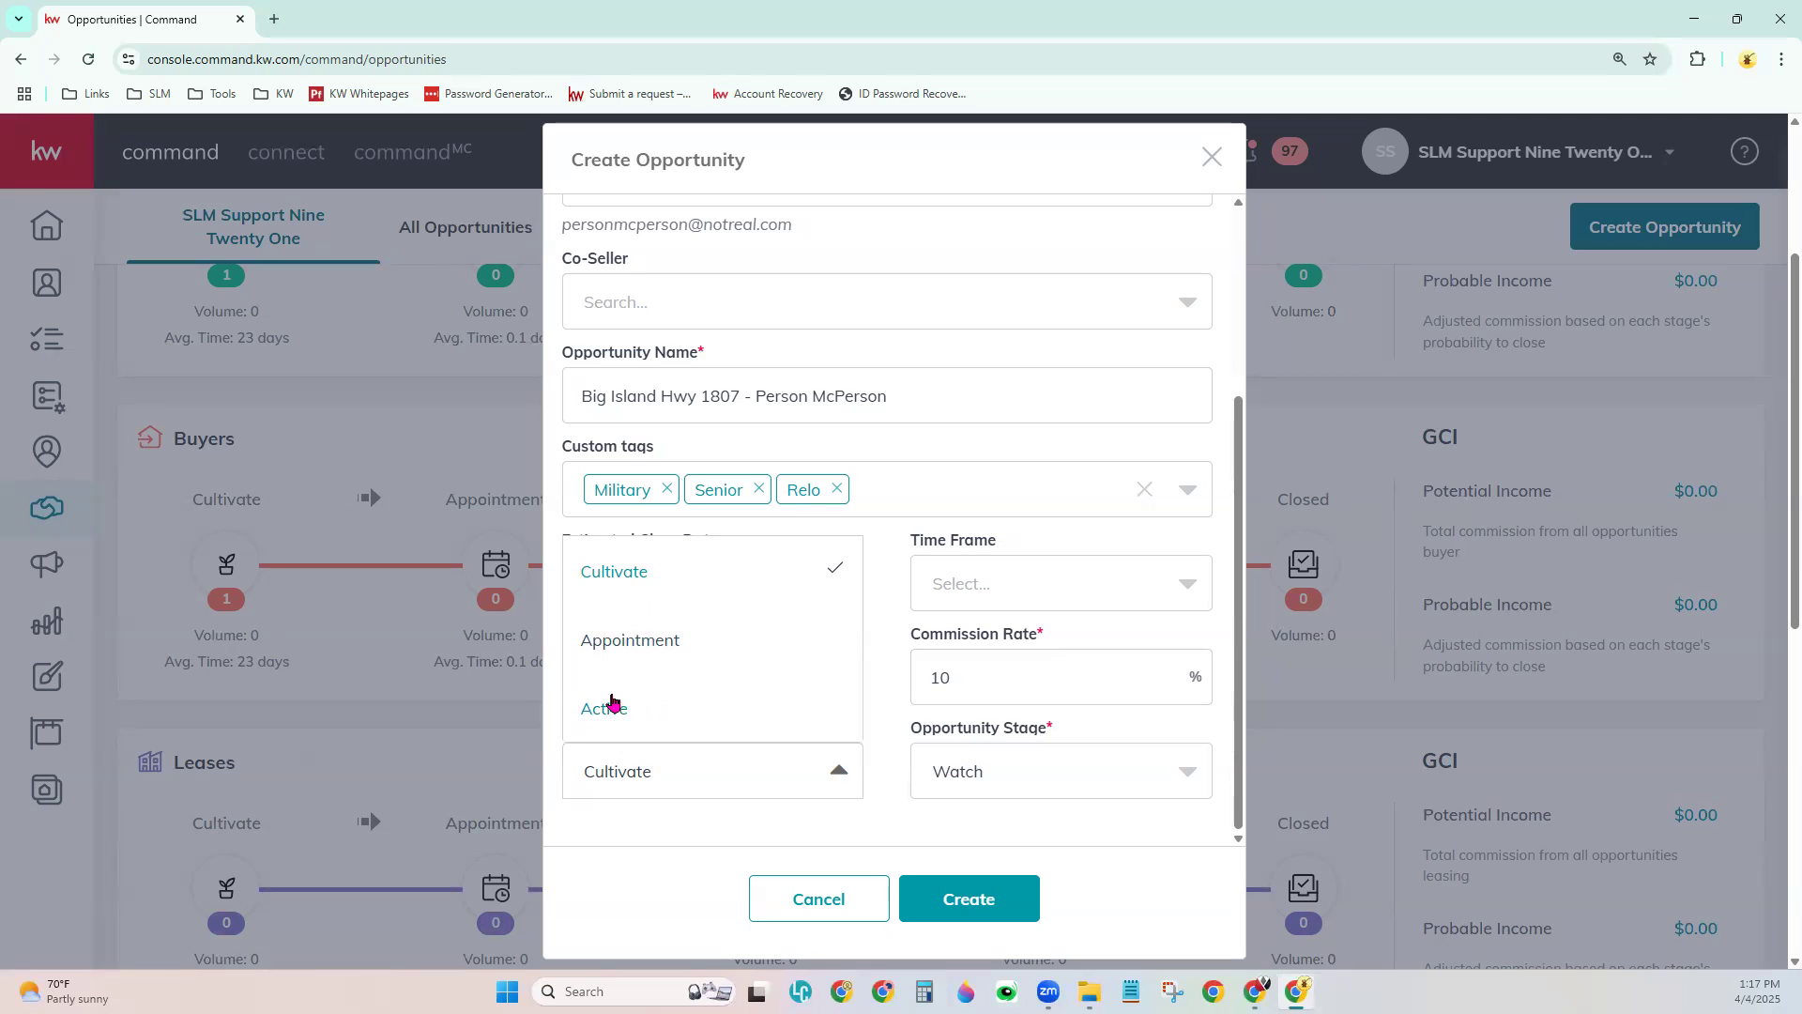
{"action": "left_click", "coordinate": [625, 573]}
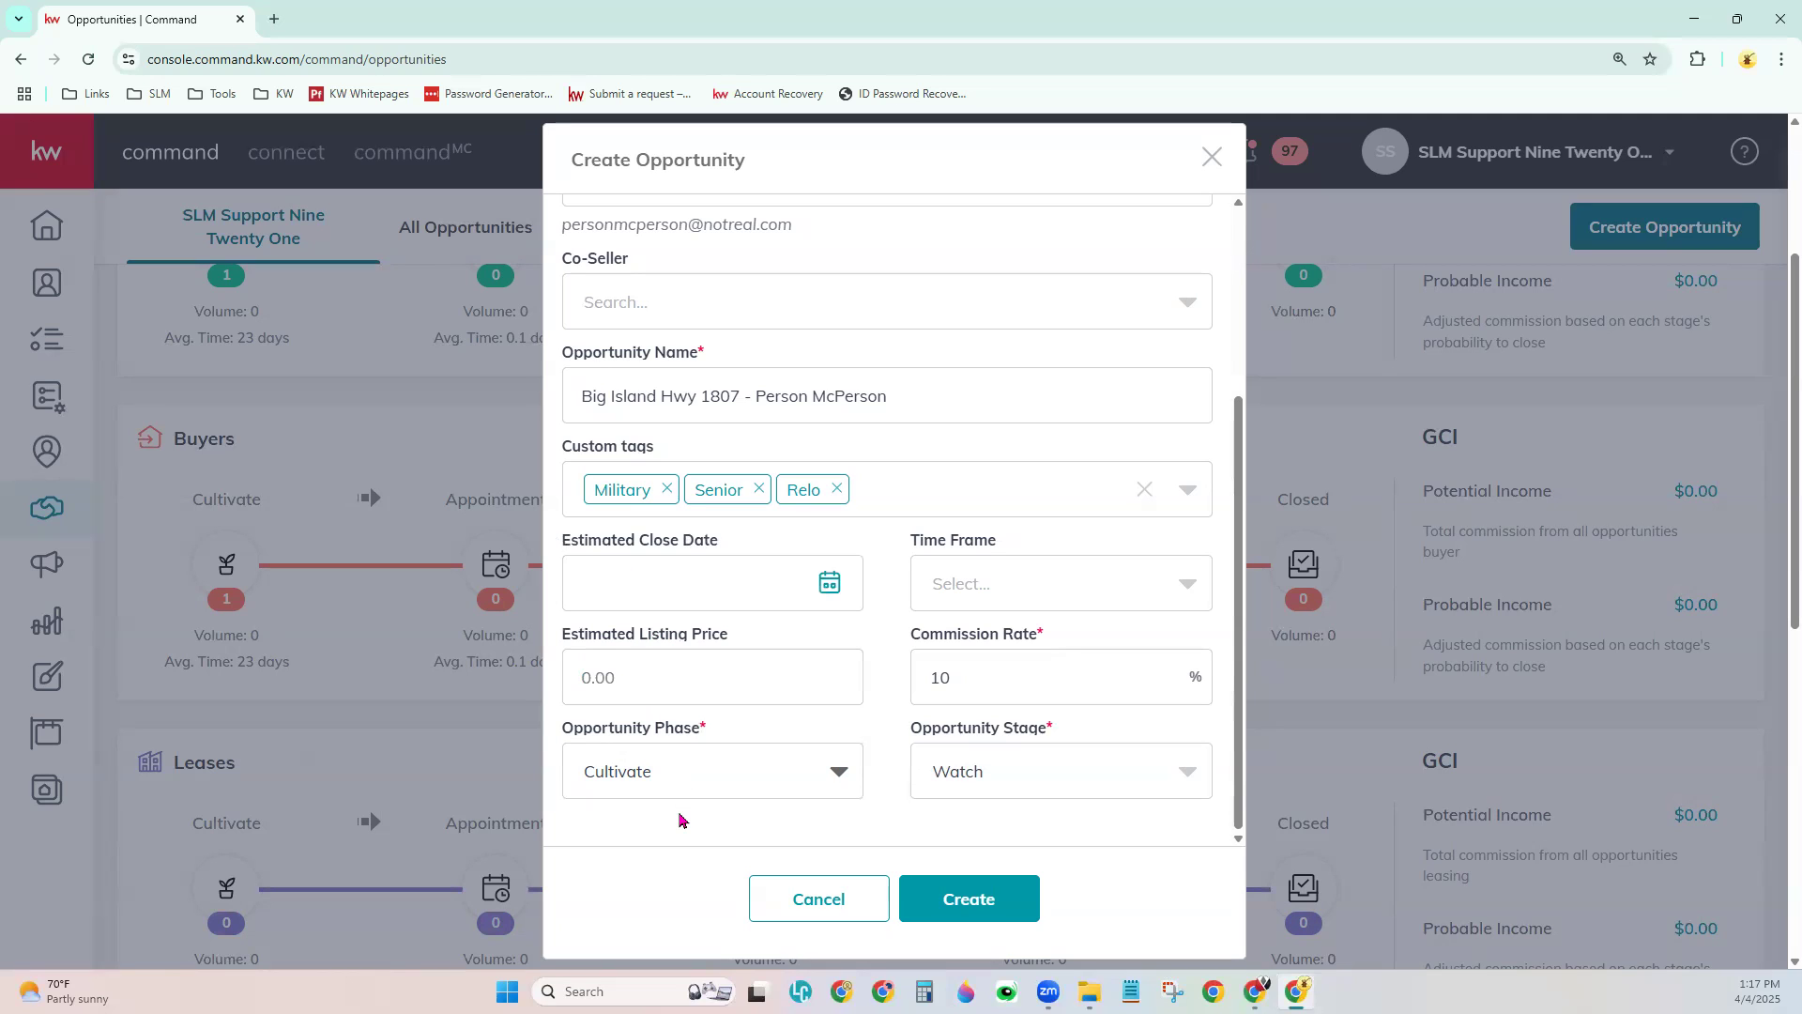
{"action": "left_click", "coordinate": [1038, 795]}
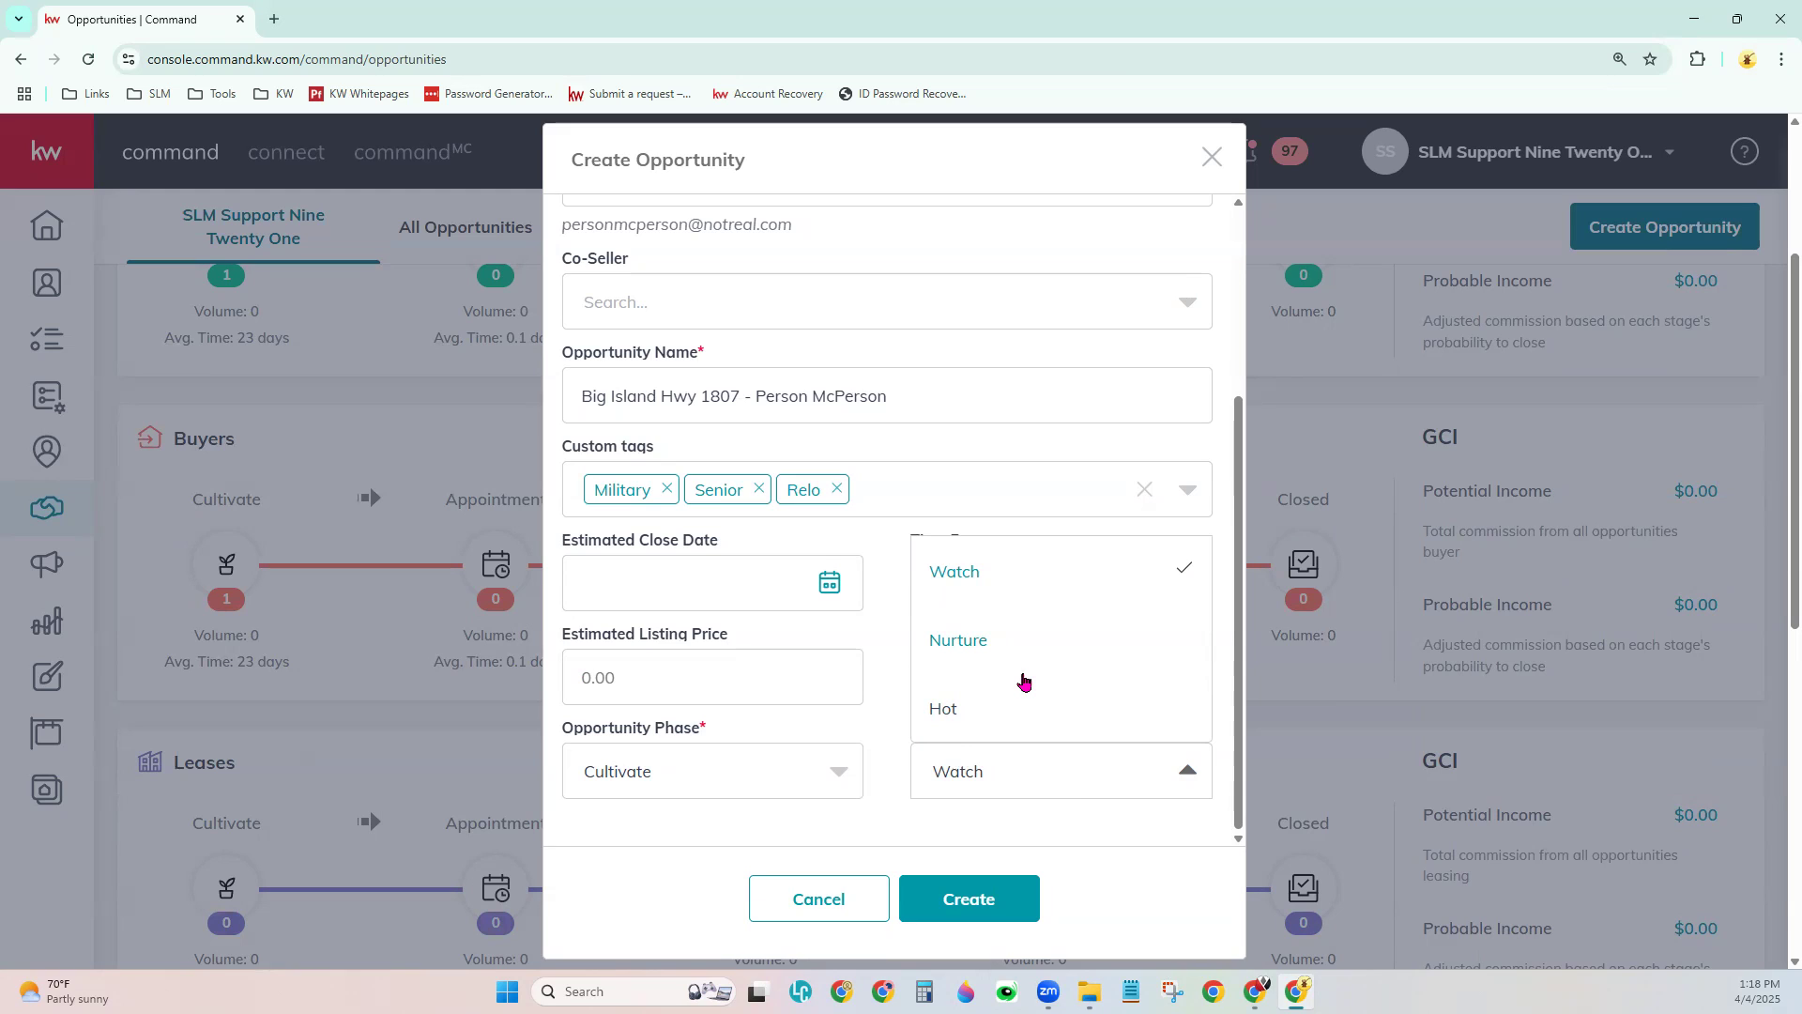
{"action": "left_click", "coordinate": [937, 718]}
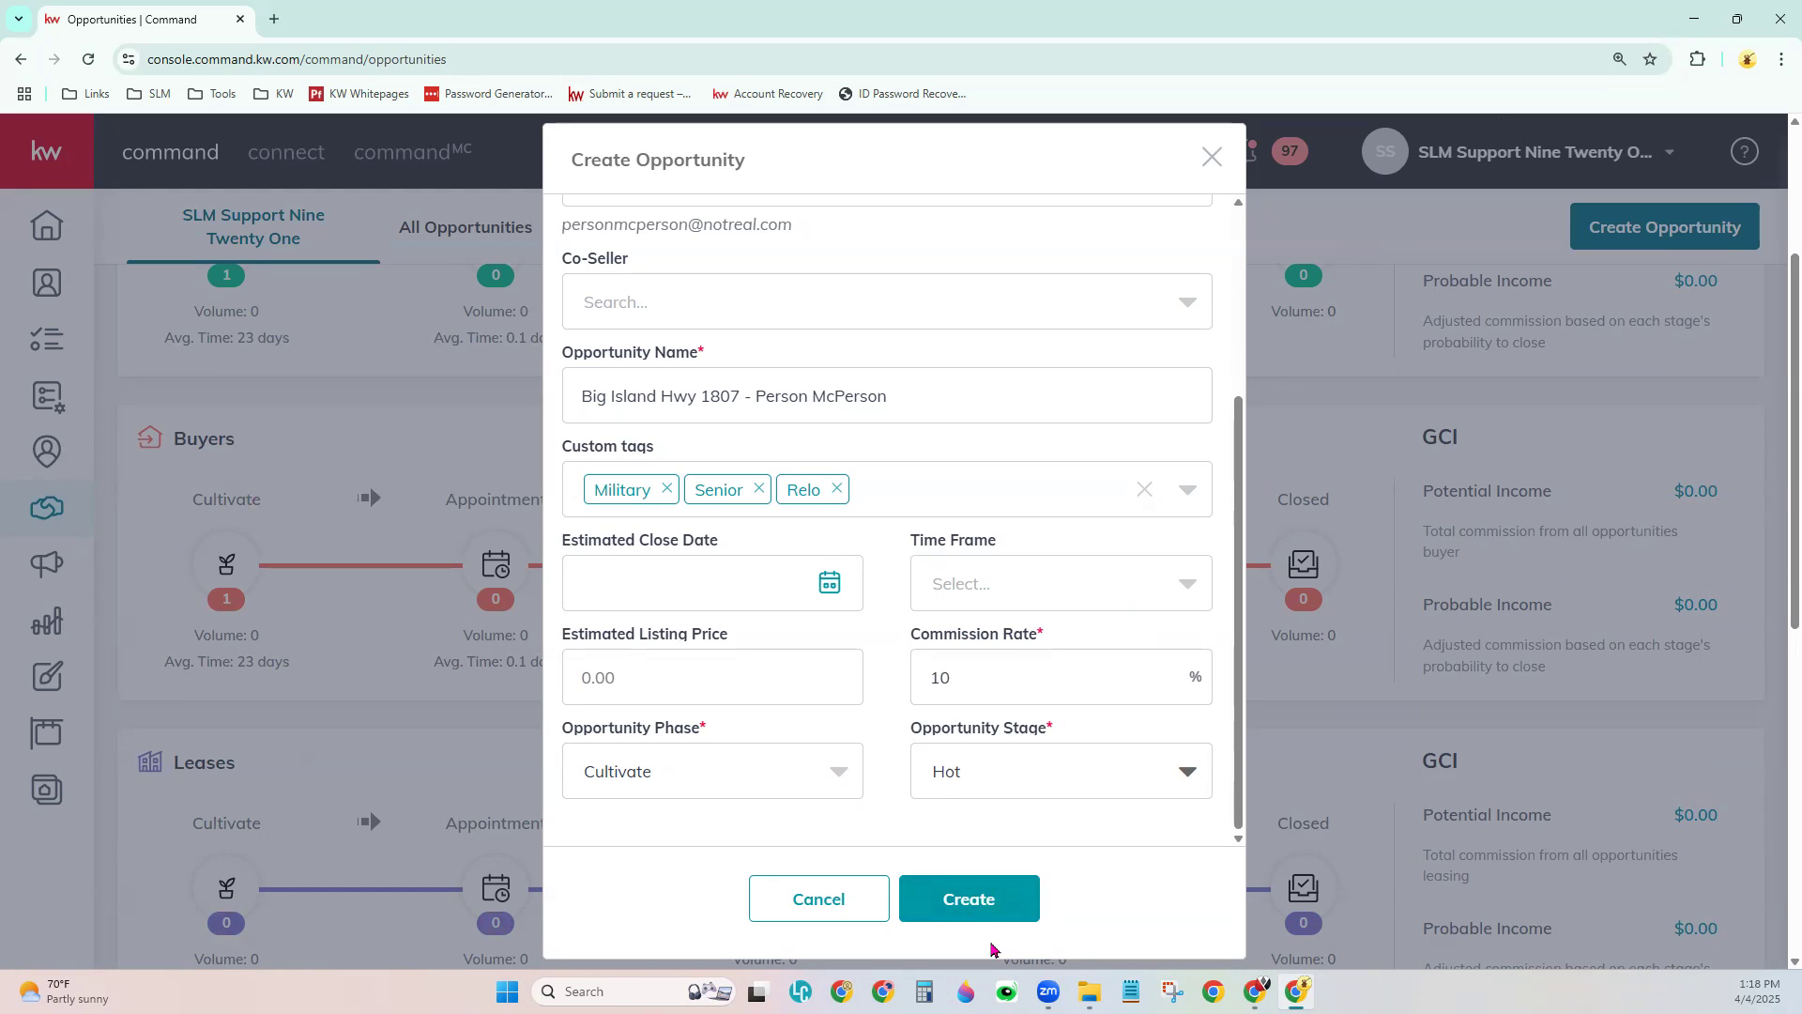
- Discard the new opportunity form and open the client's existing Listing opportunity from All Opportunities
{"action": "left_click", "coordinate": [1211, 159]}
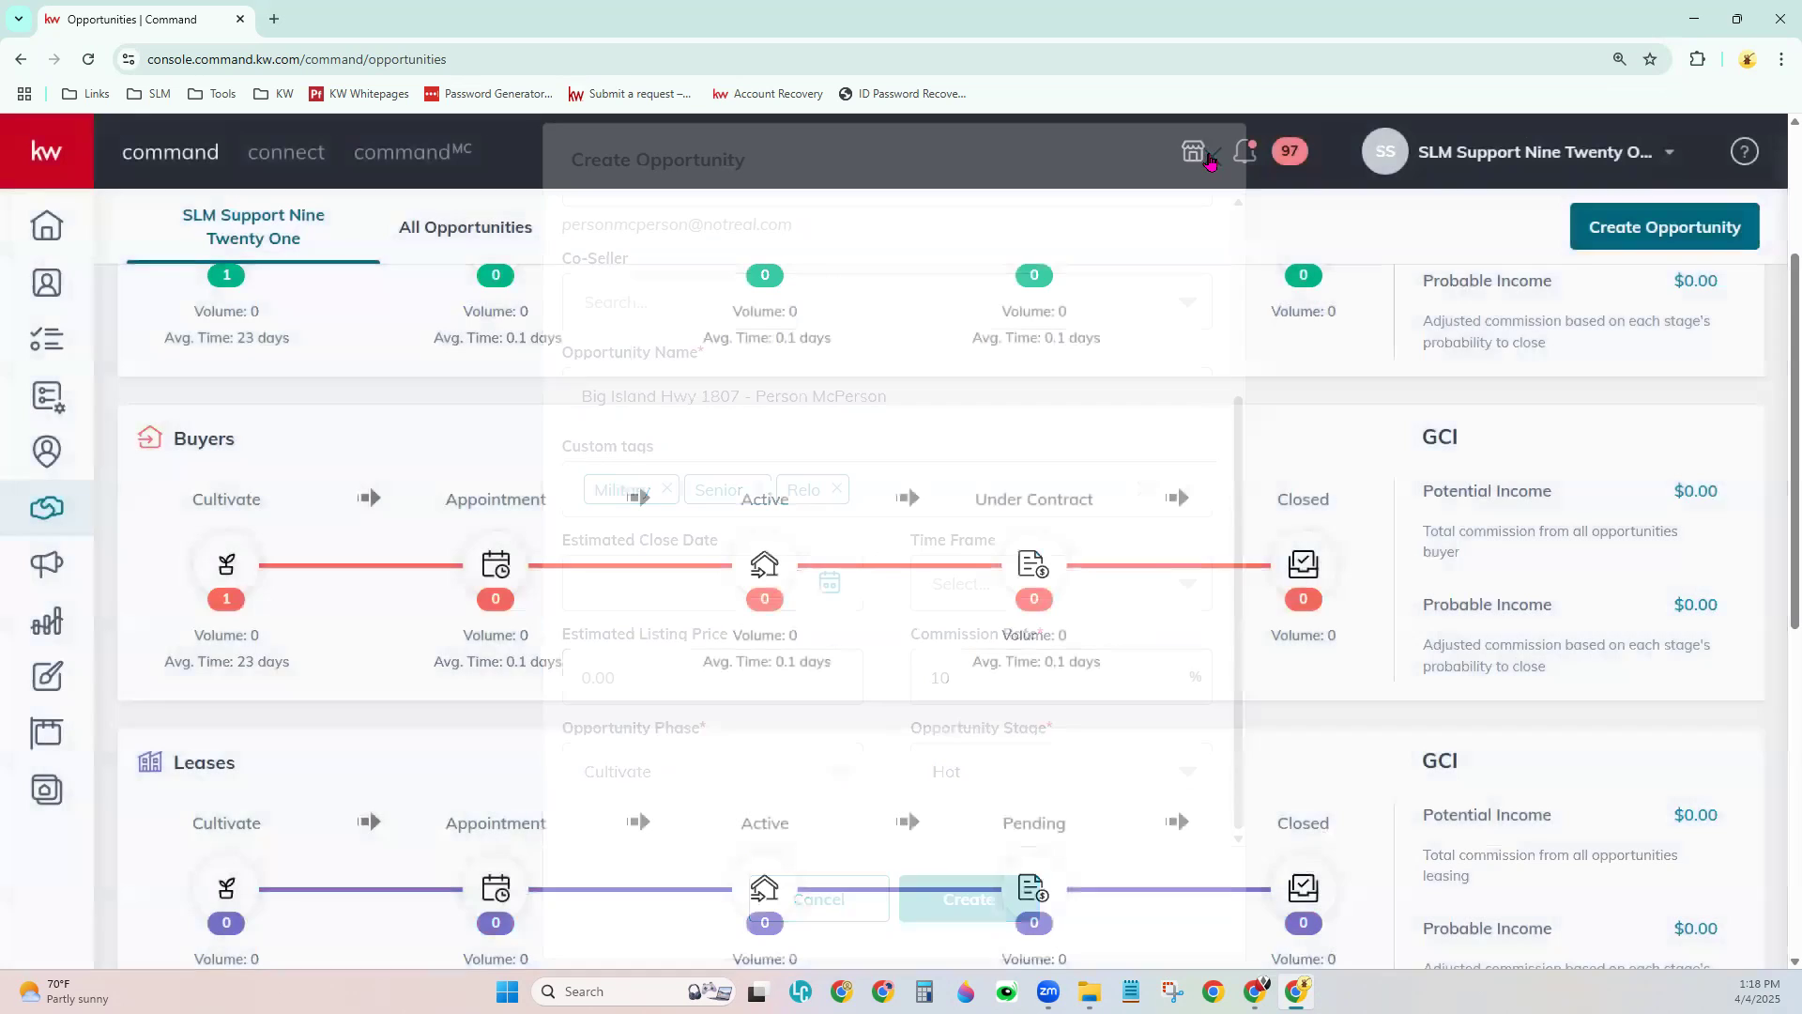
{"action": "scroll", "coordinate": [1017, 667], "scroll_direction": "up", "scroll_amount": 3}
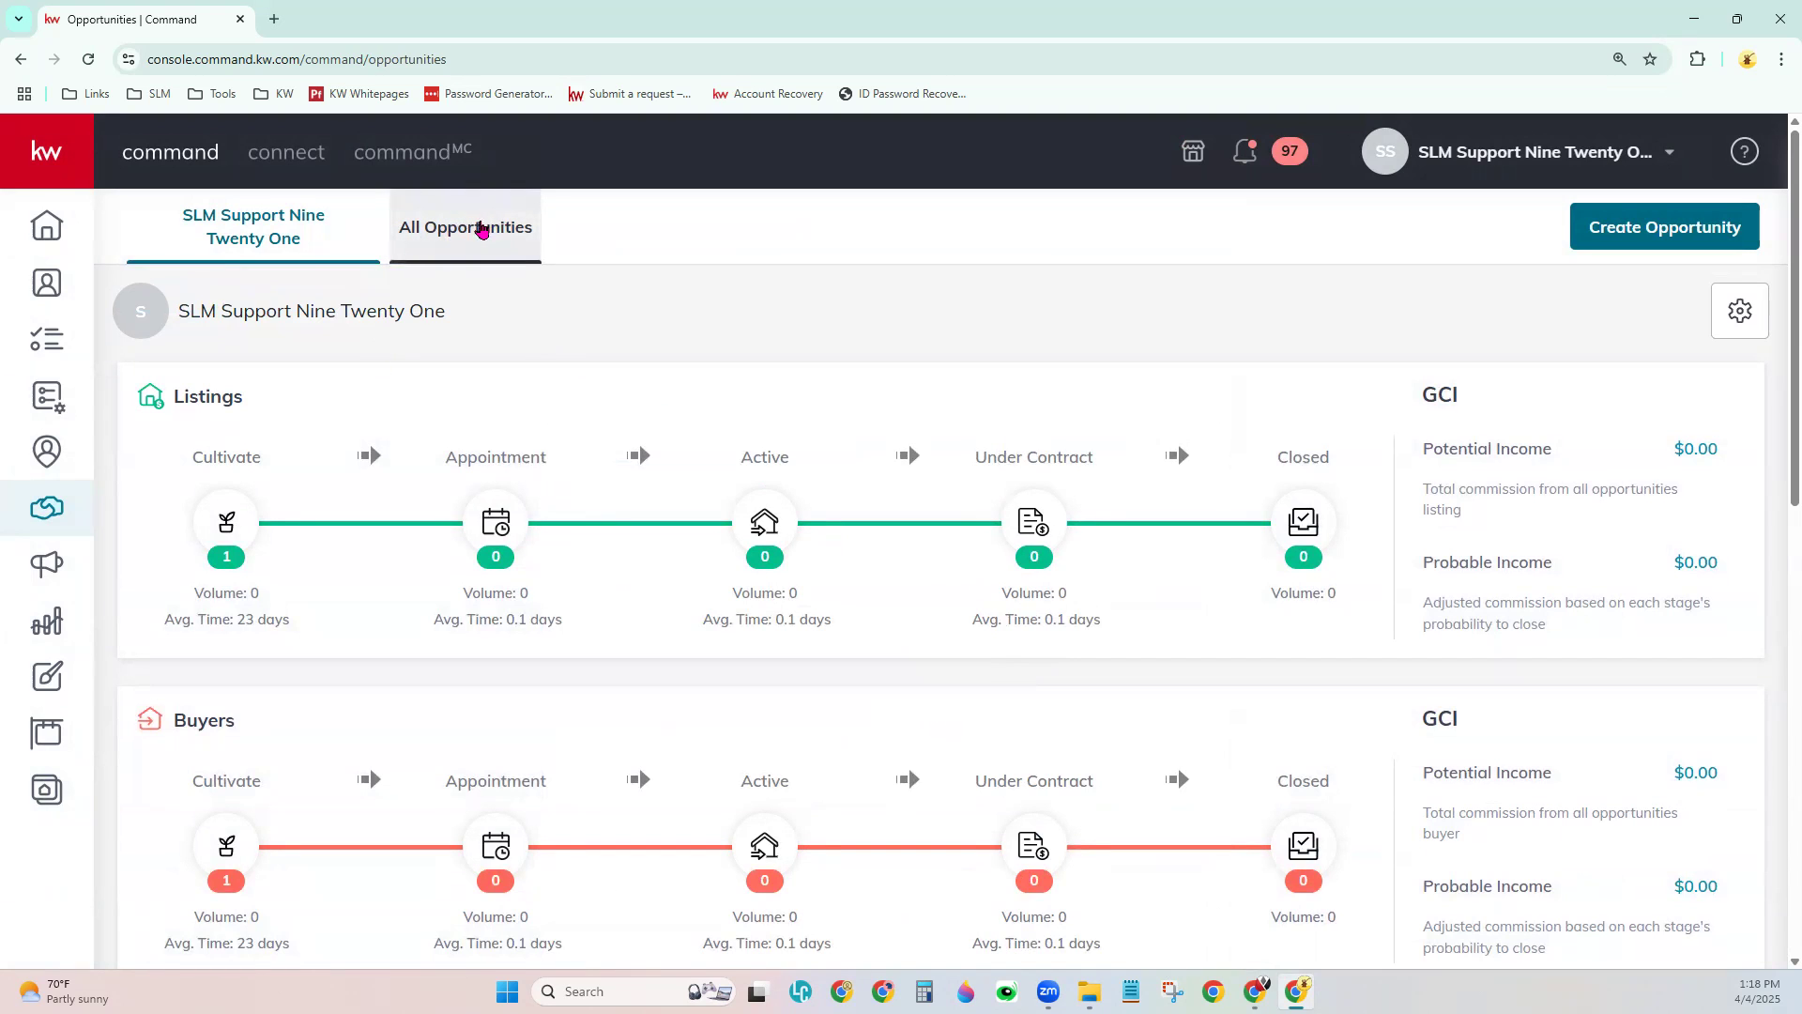
{"action": "left_click", "coordinate": [485, 227]}
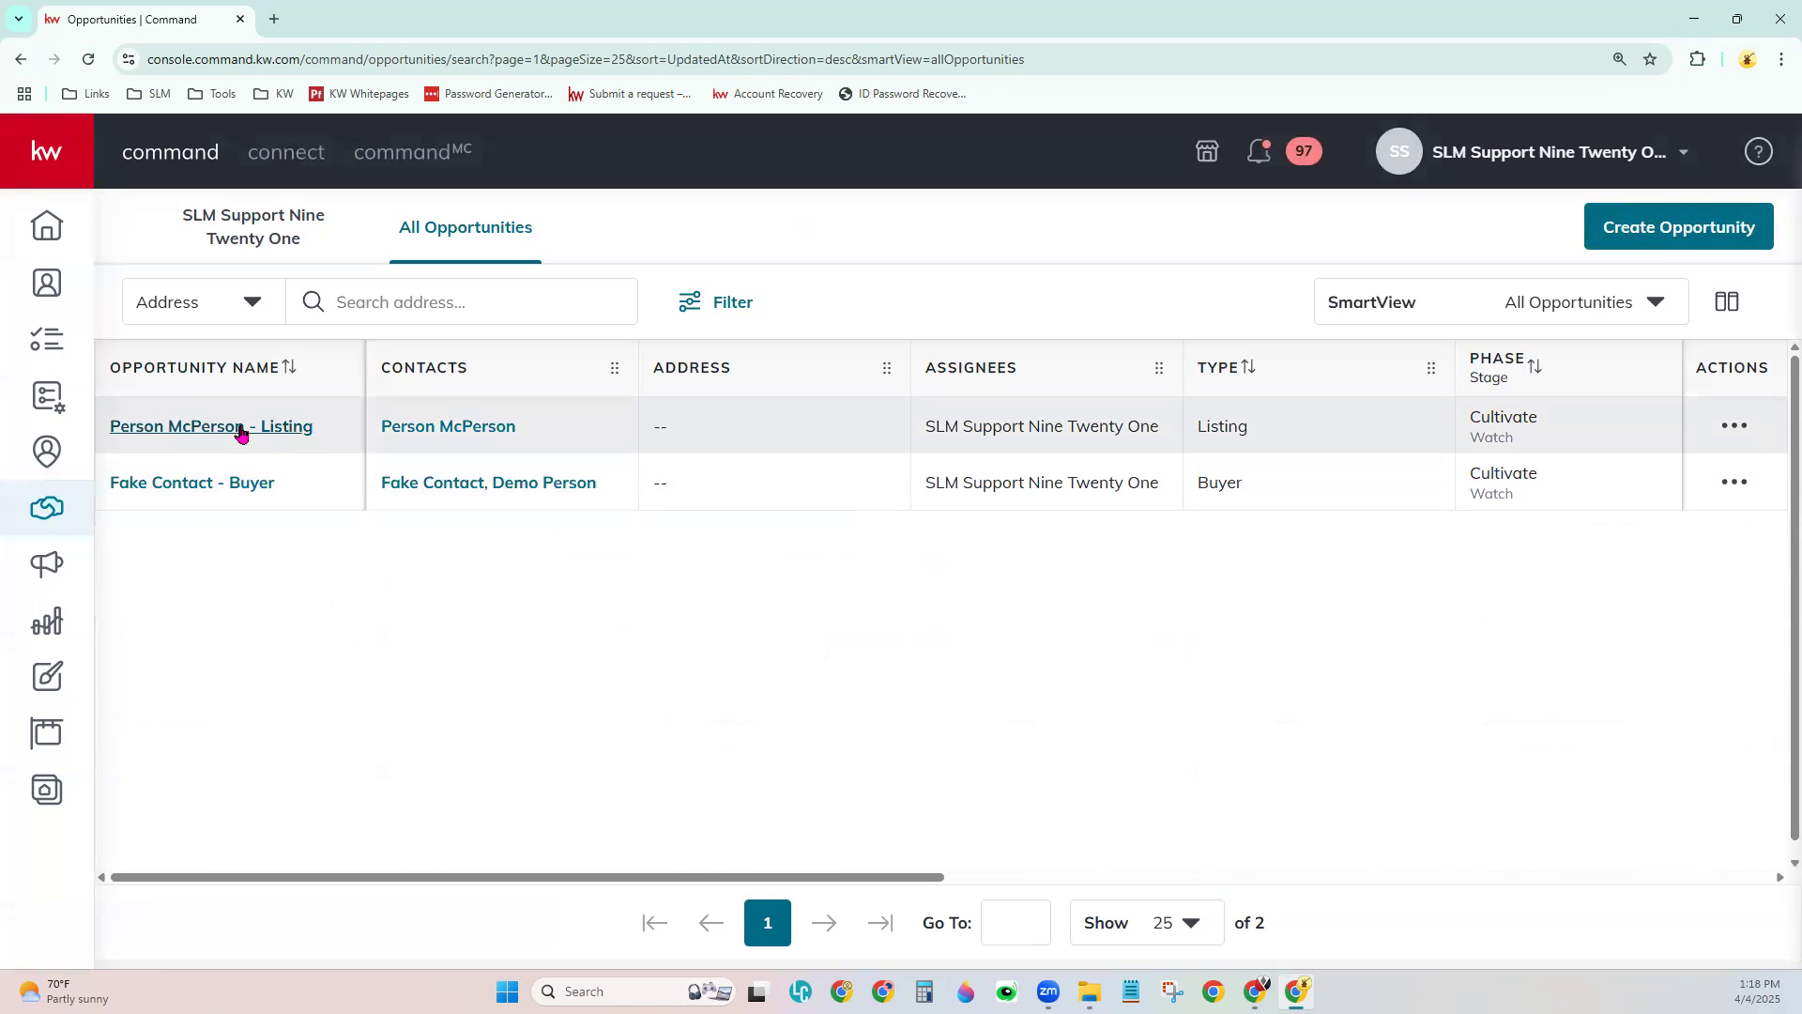
{"action": "left_click", "coordinate": [240, 426]}
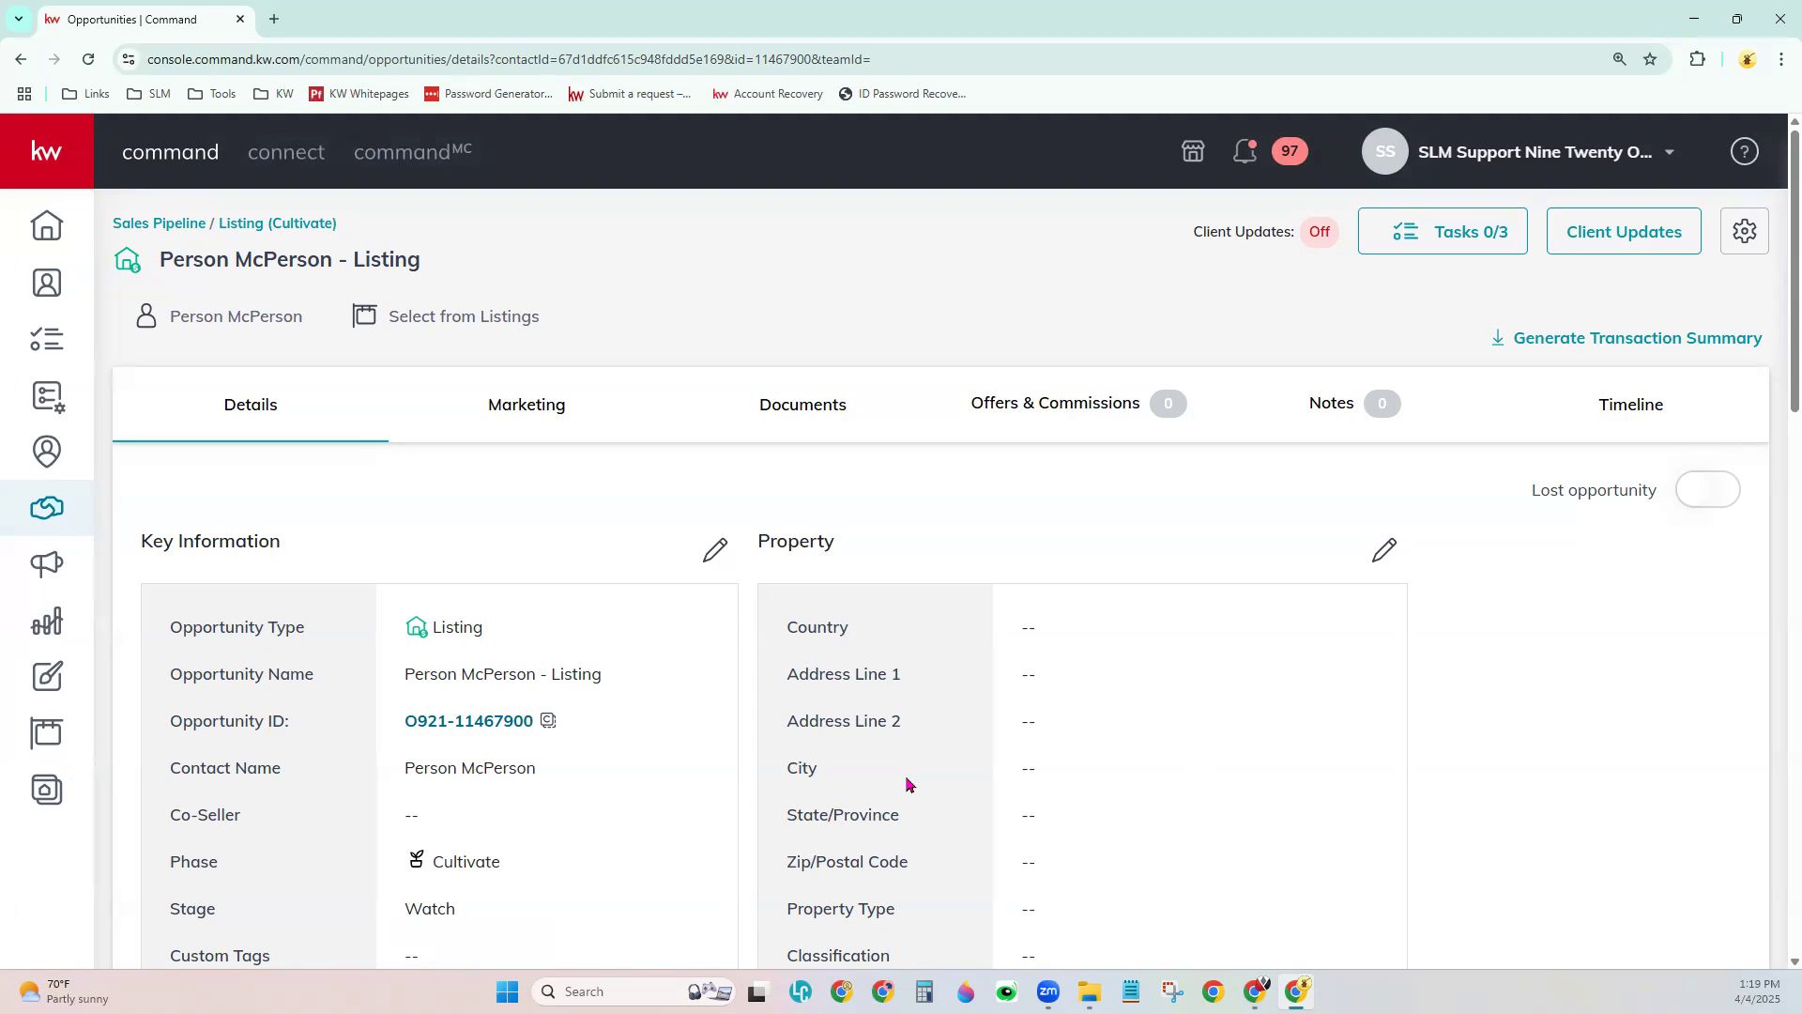
{"action": "middle_click", "coordinate": [235, 314]}
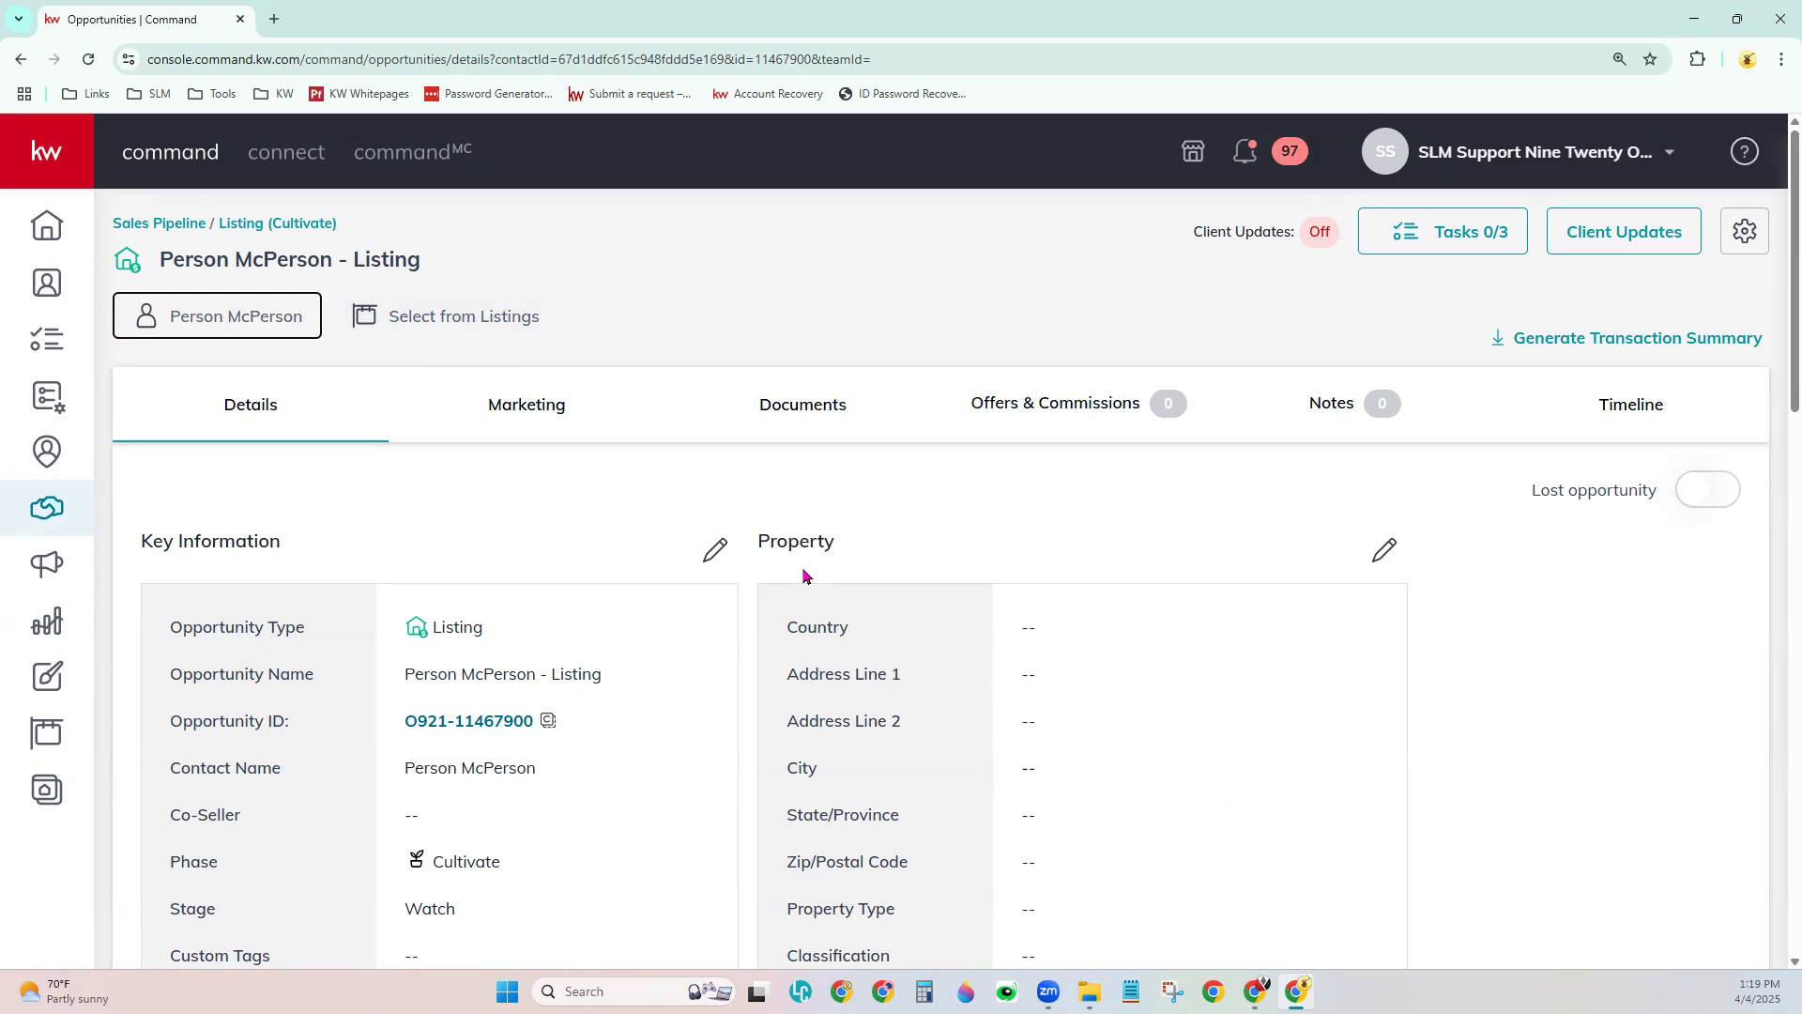
{"action": "left_click_drag", "start_coordinate": [757, 542], "coordinate": [840, 541]}
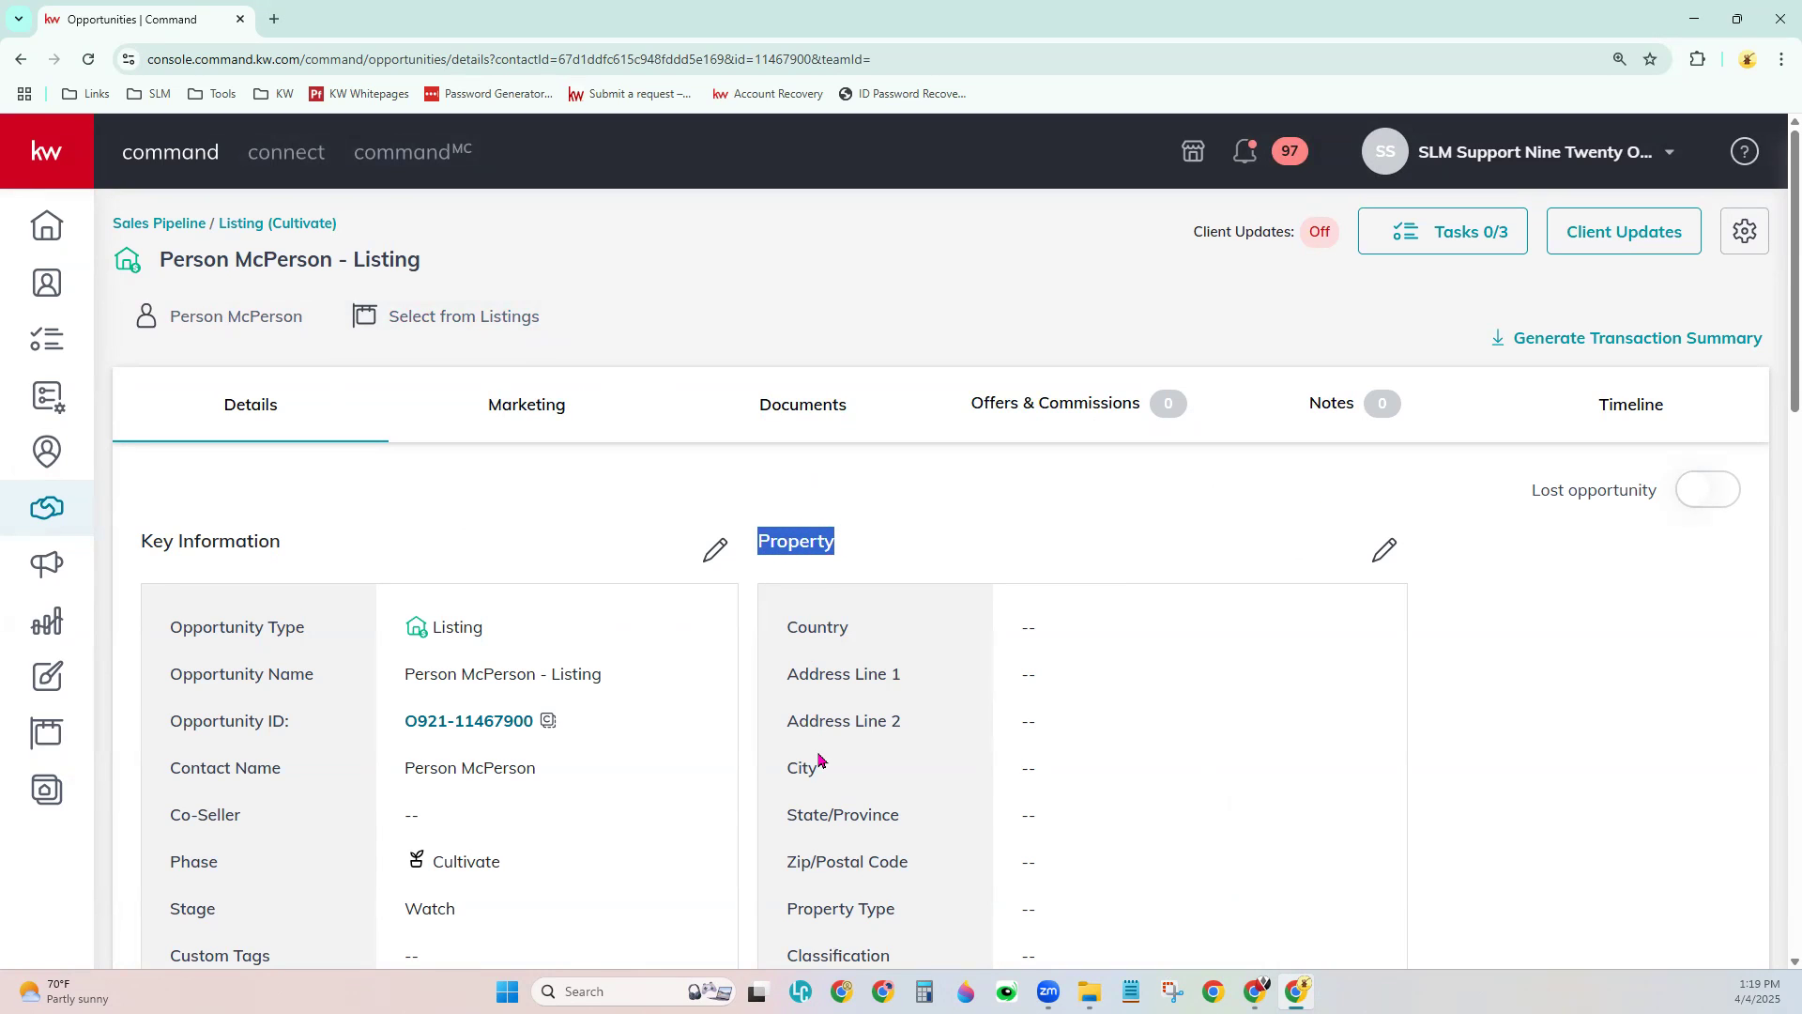
- Search listings by MLS Number 349385 with Show widened to All Listings
{"action": "left_click", "coordinate": [419, 315]}
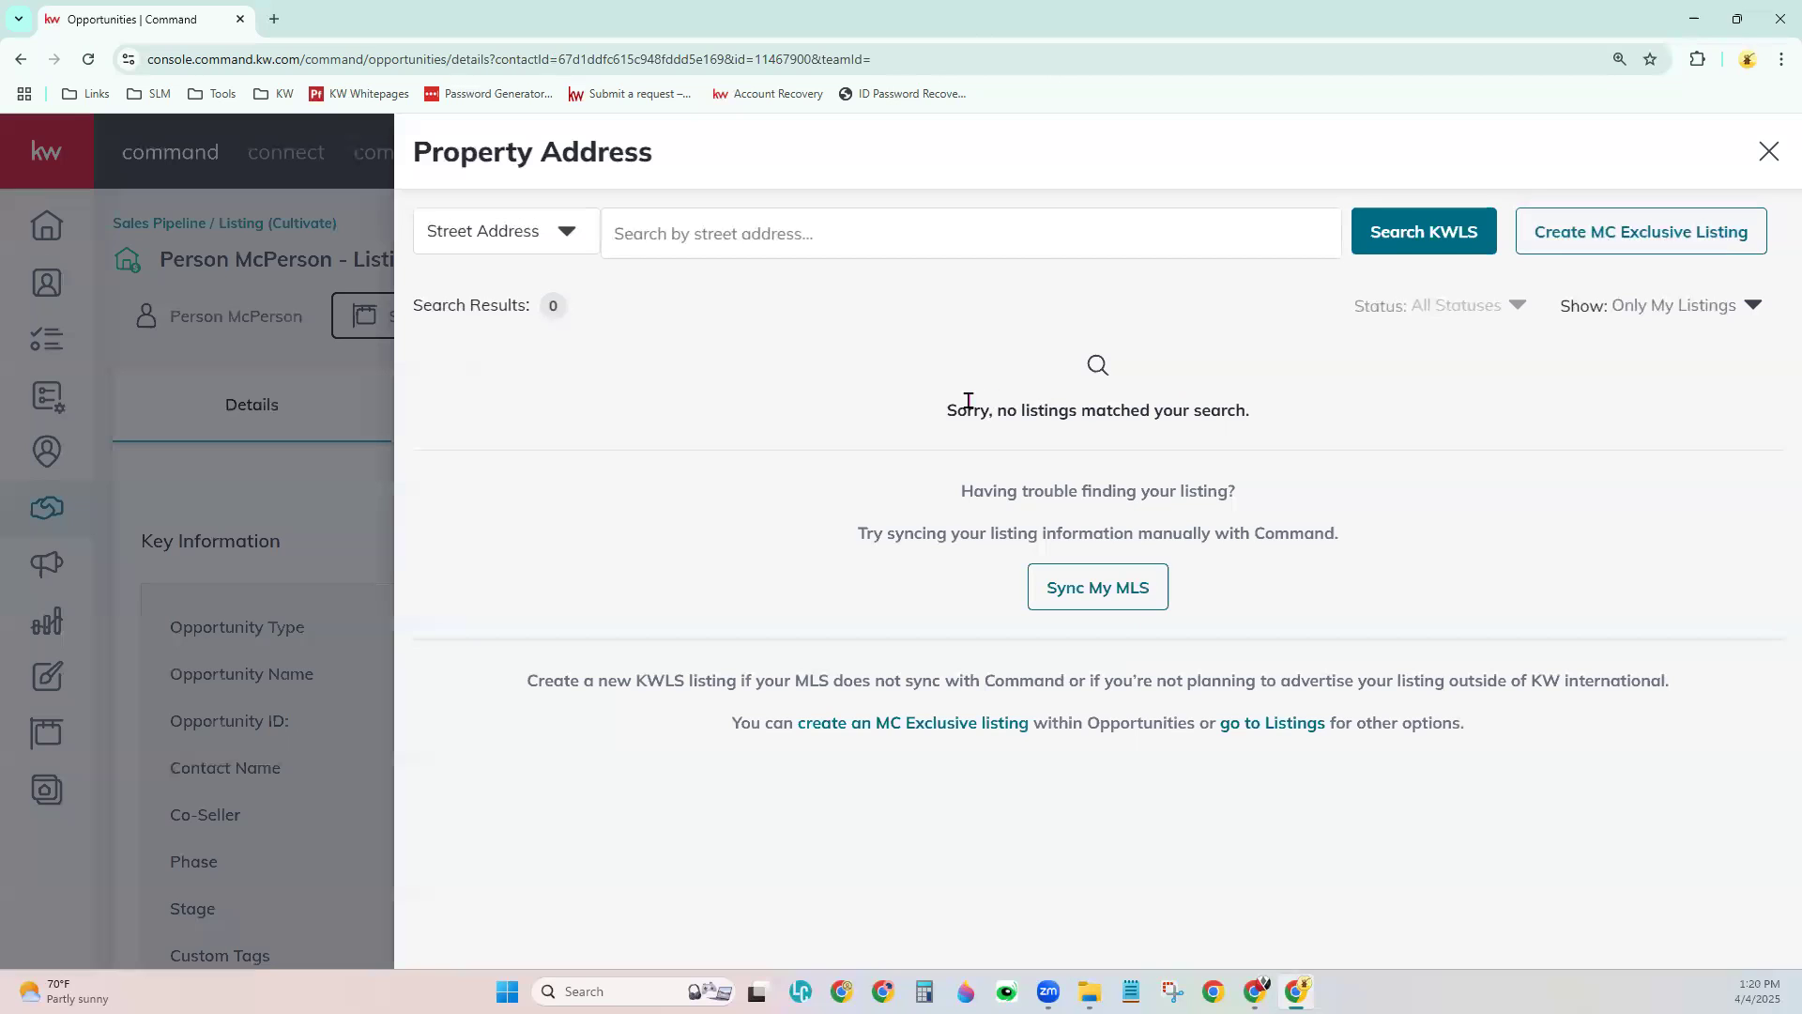
{"action": "left_click_drag", "start_coordinate": [947, 412], "coordinate": [1275, 422]}
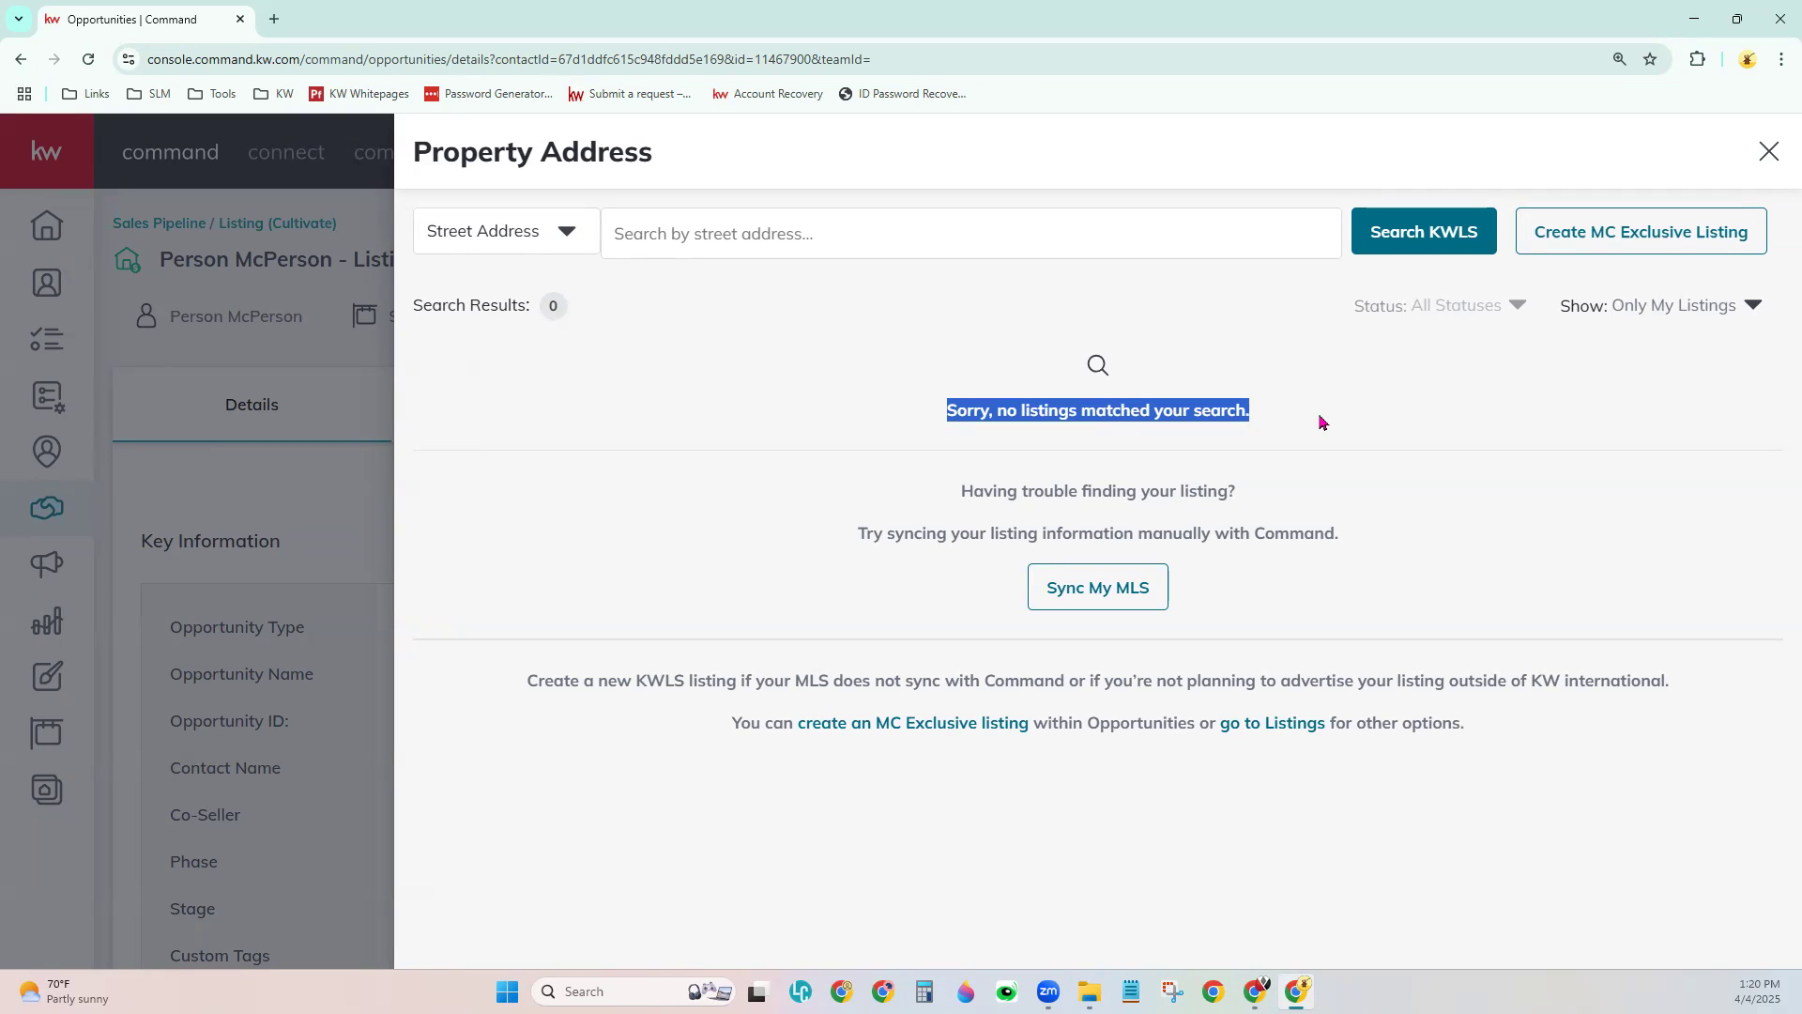
{"action": "left_click", "coordinate": [568, 233]}
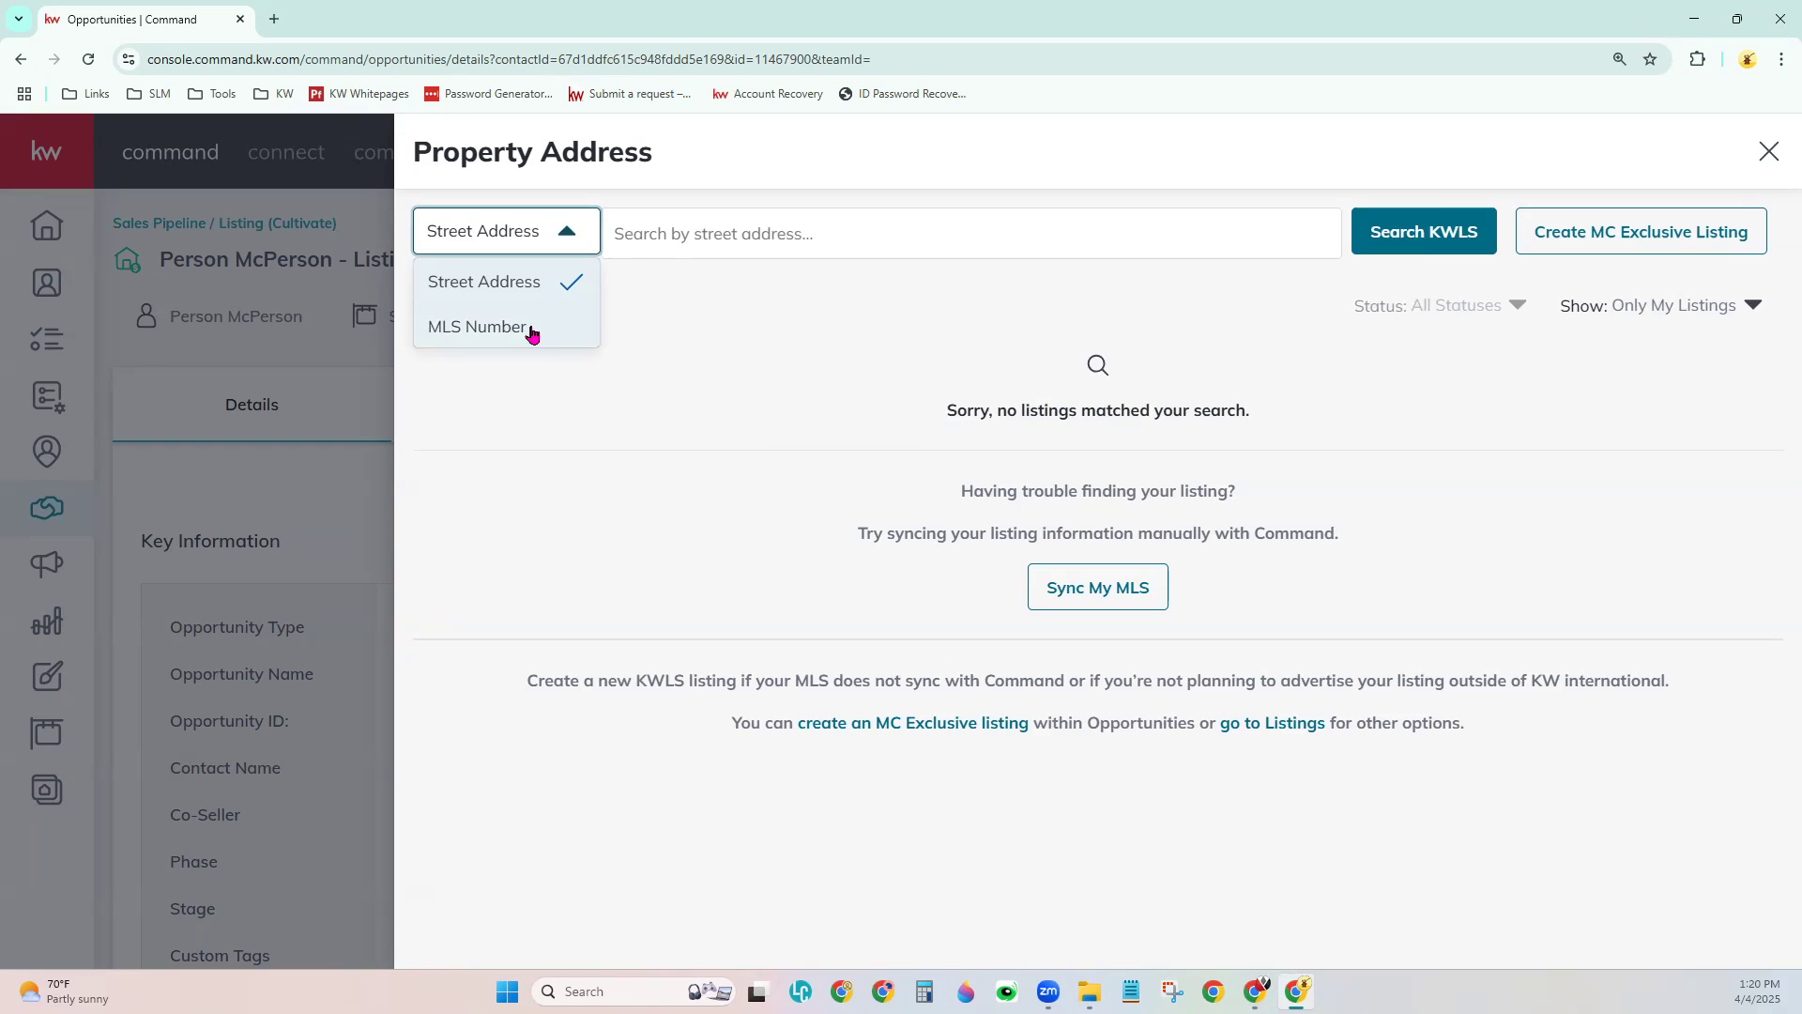
{"action": "left_click", "coordinate": [531, 329]}
{"action": "left_click", "coordinate": [659, 223]}
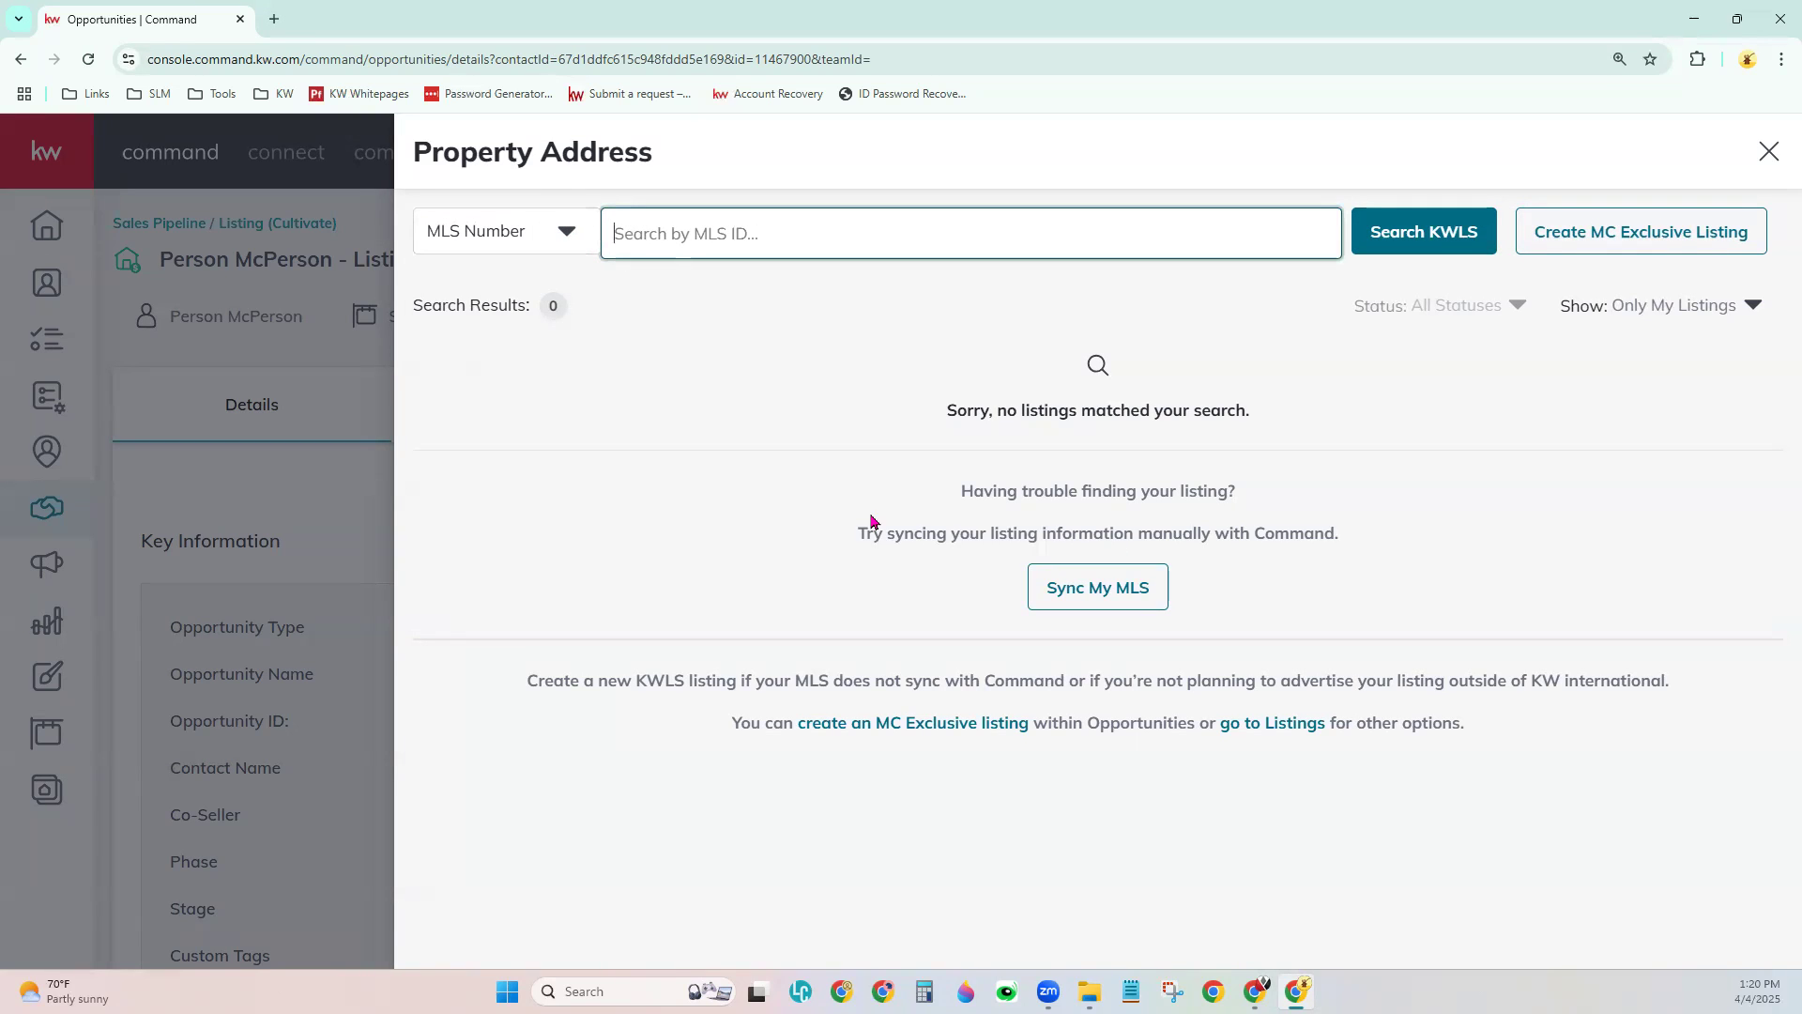
{"action": "type", "text": "349385"}
{"action": "left_click", "coordinate": [1425, 387]}
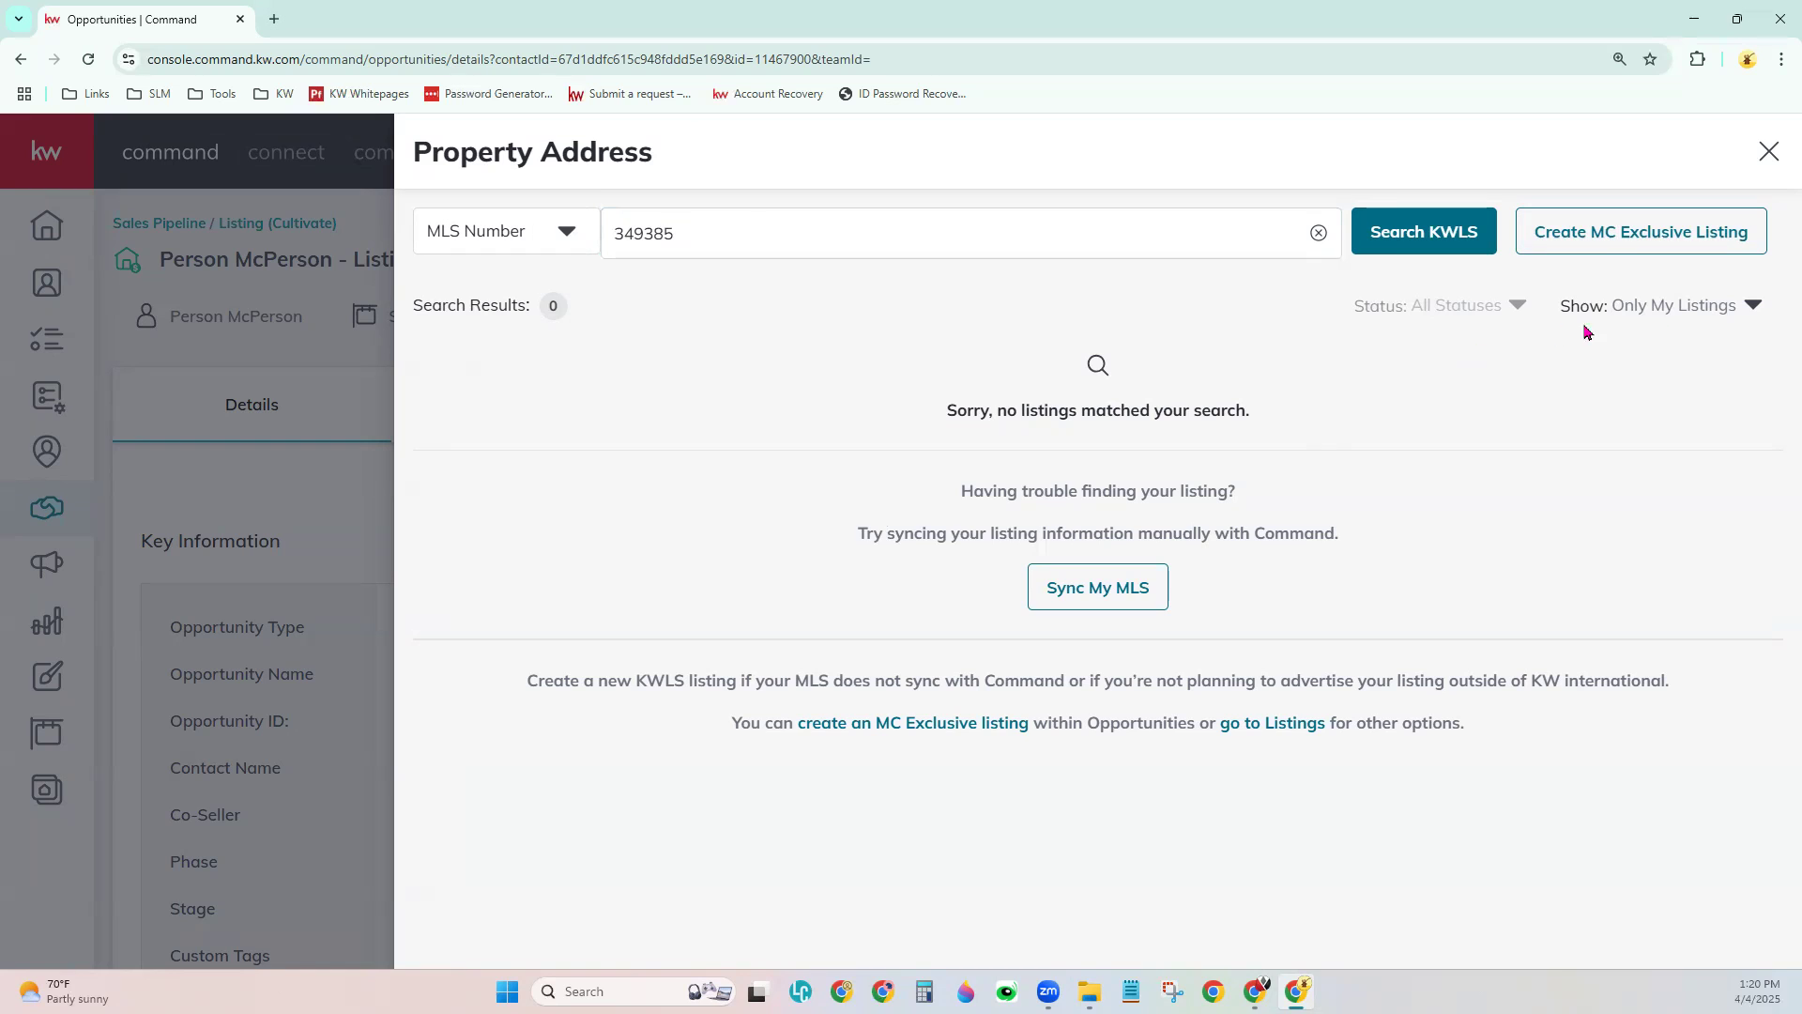
{"action": "left_click", "coordinate": [1751, 307]}
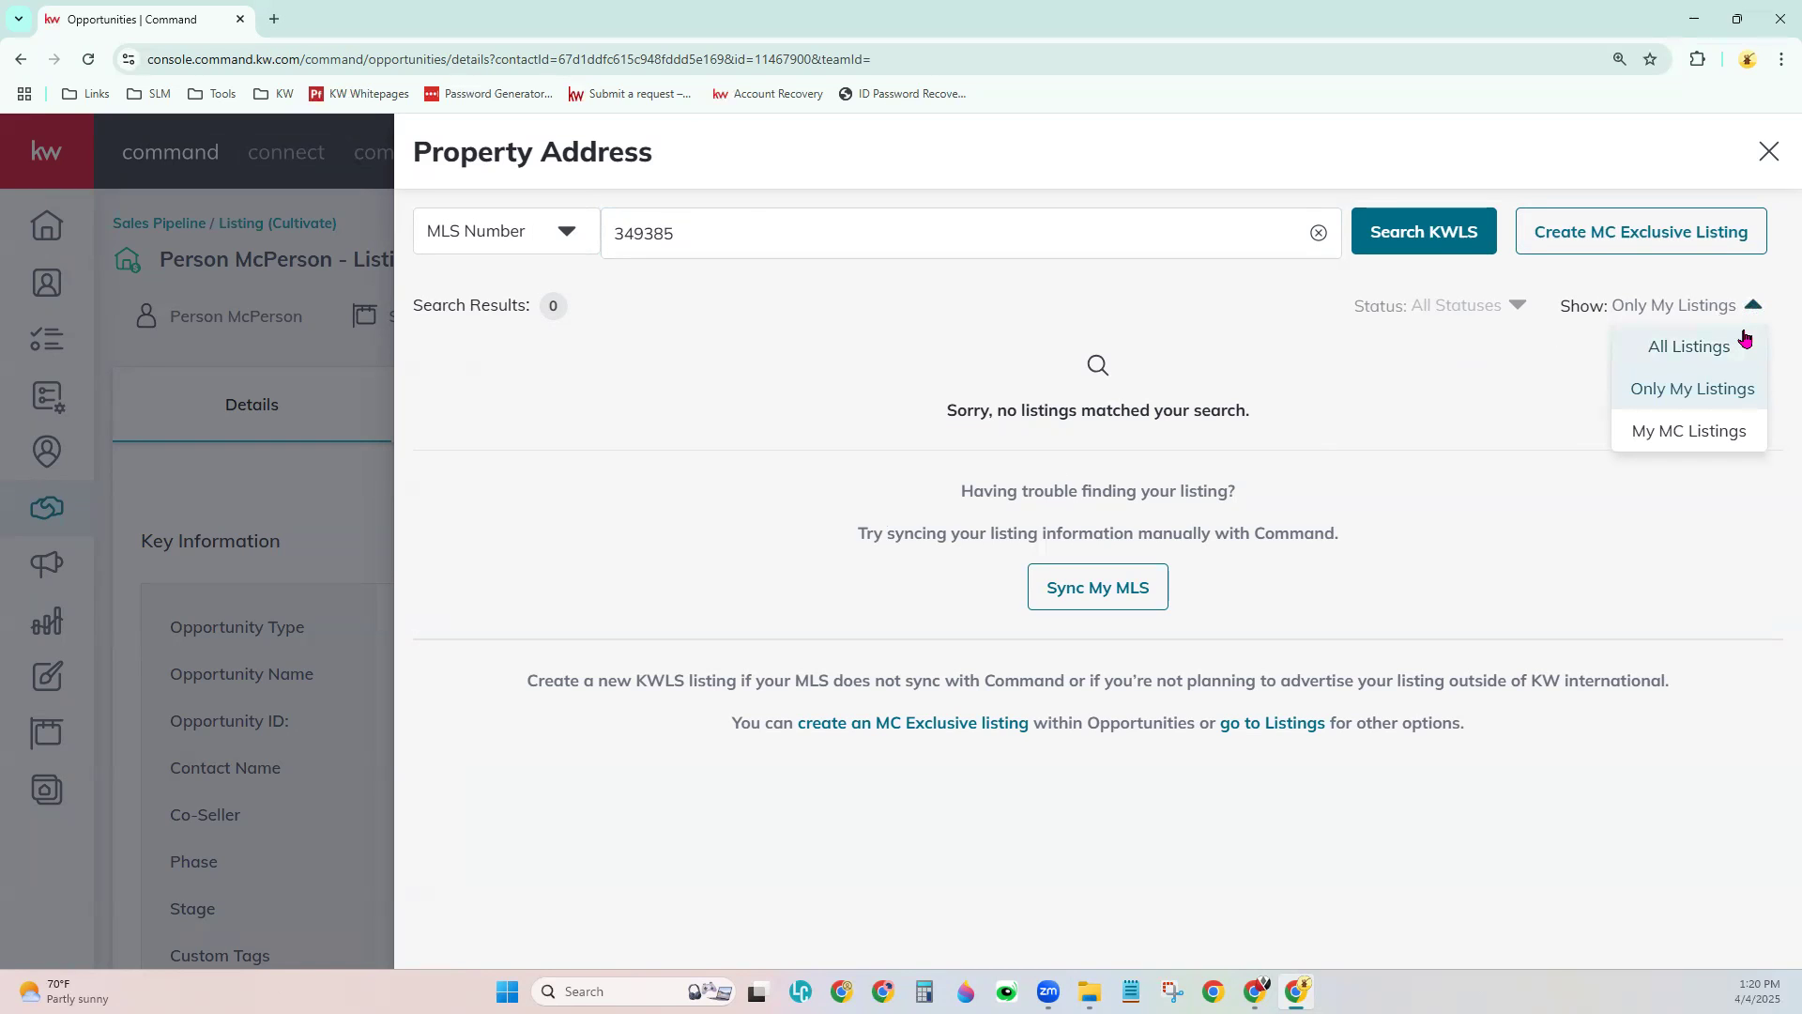
{"action": "left_click", "coordinate": [1746, 340]}
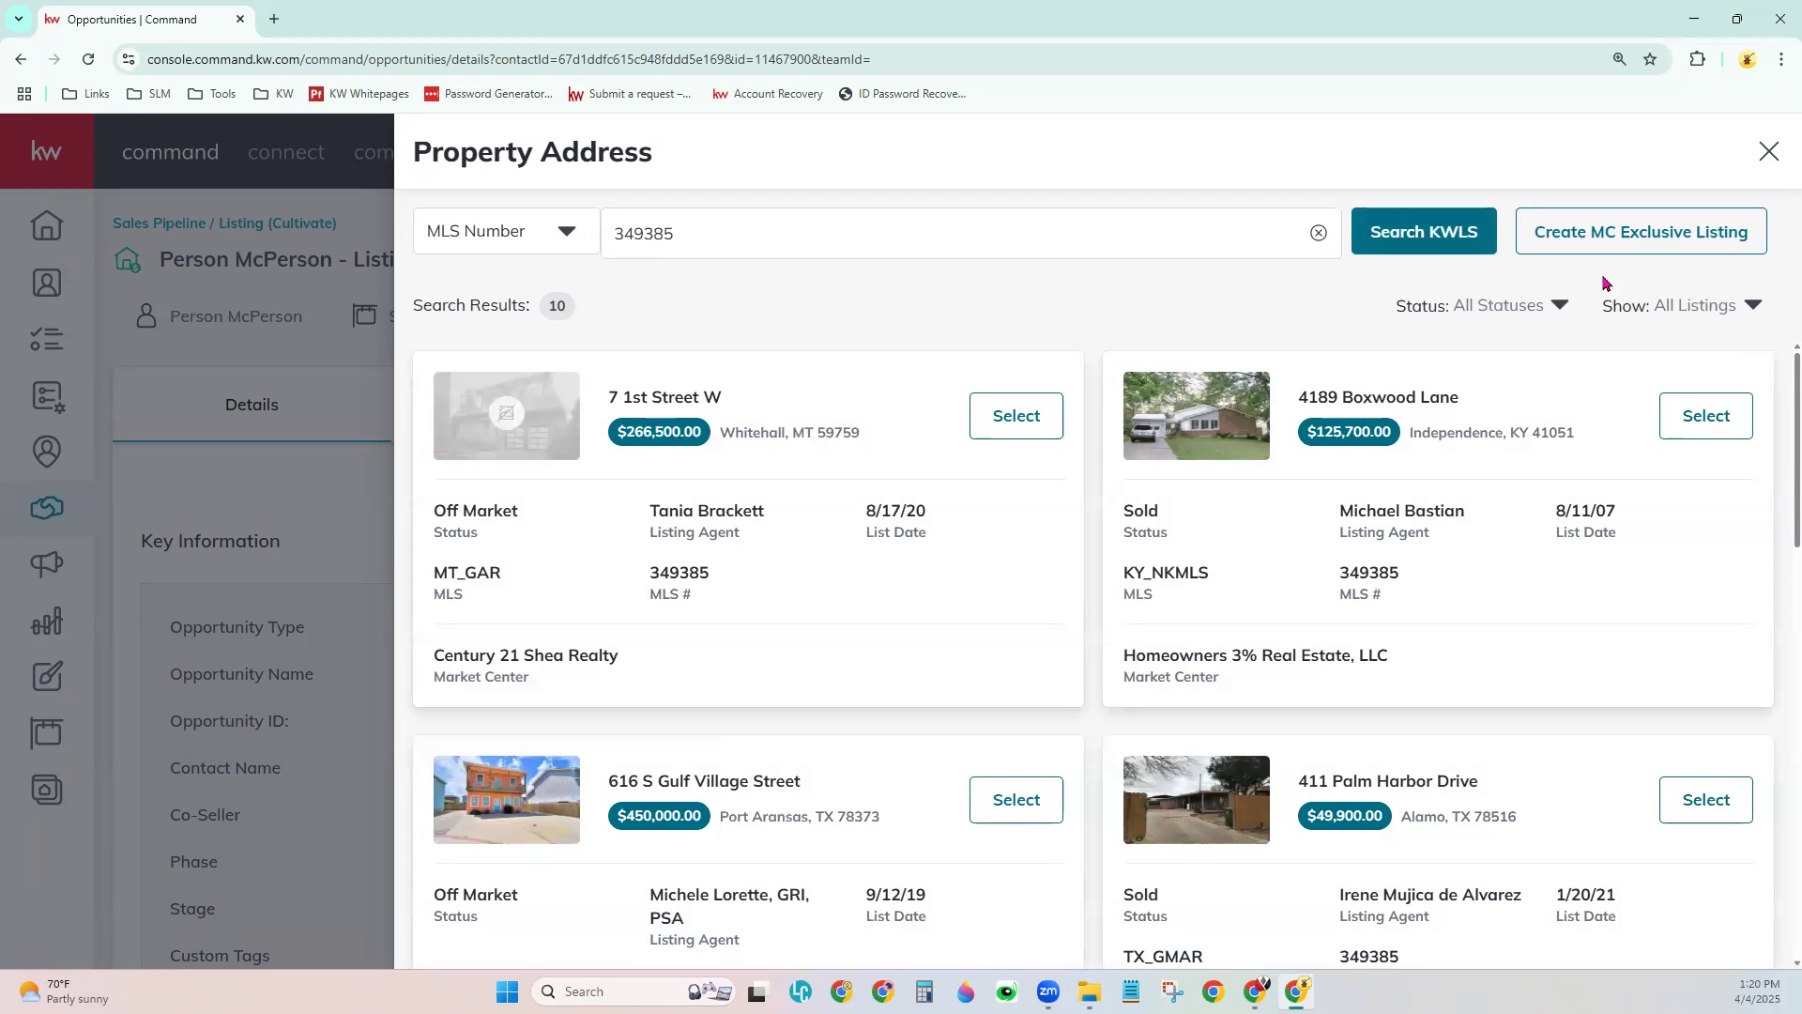
{"action": "left_click", "coordinate": [1451, 235]}
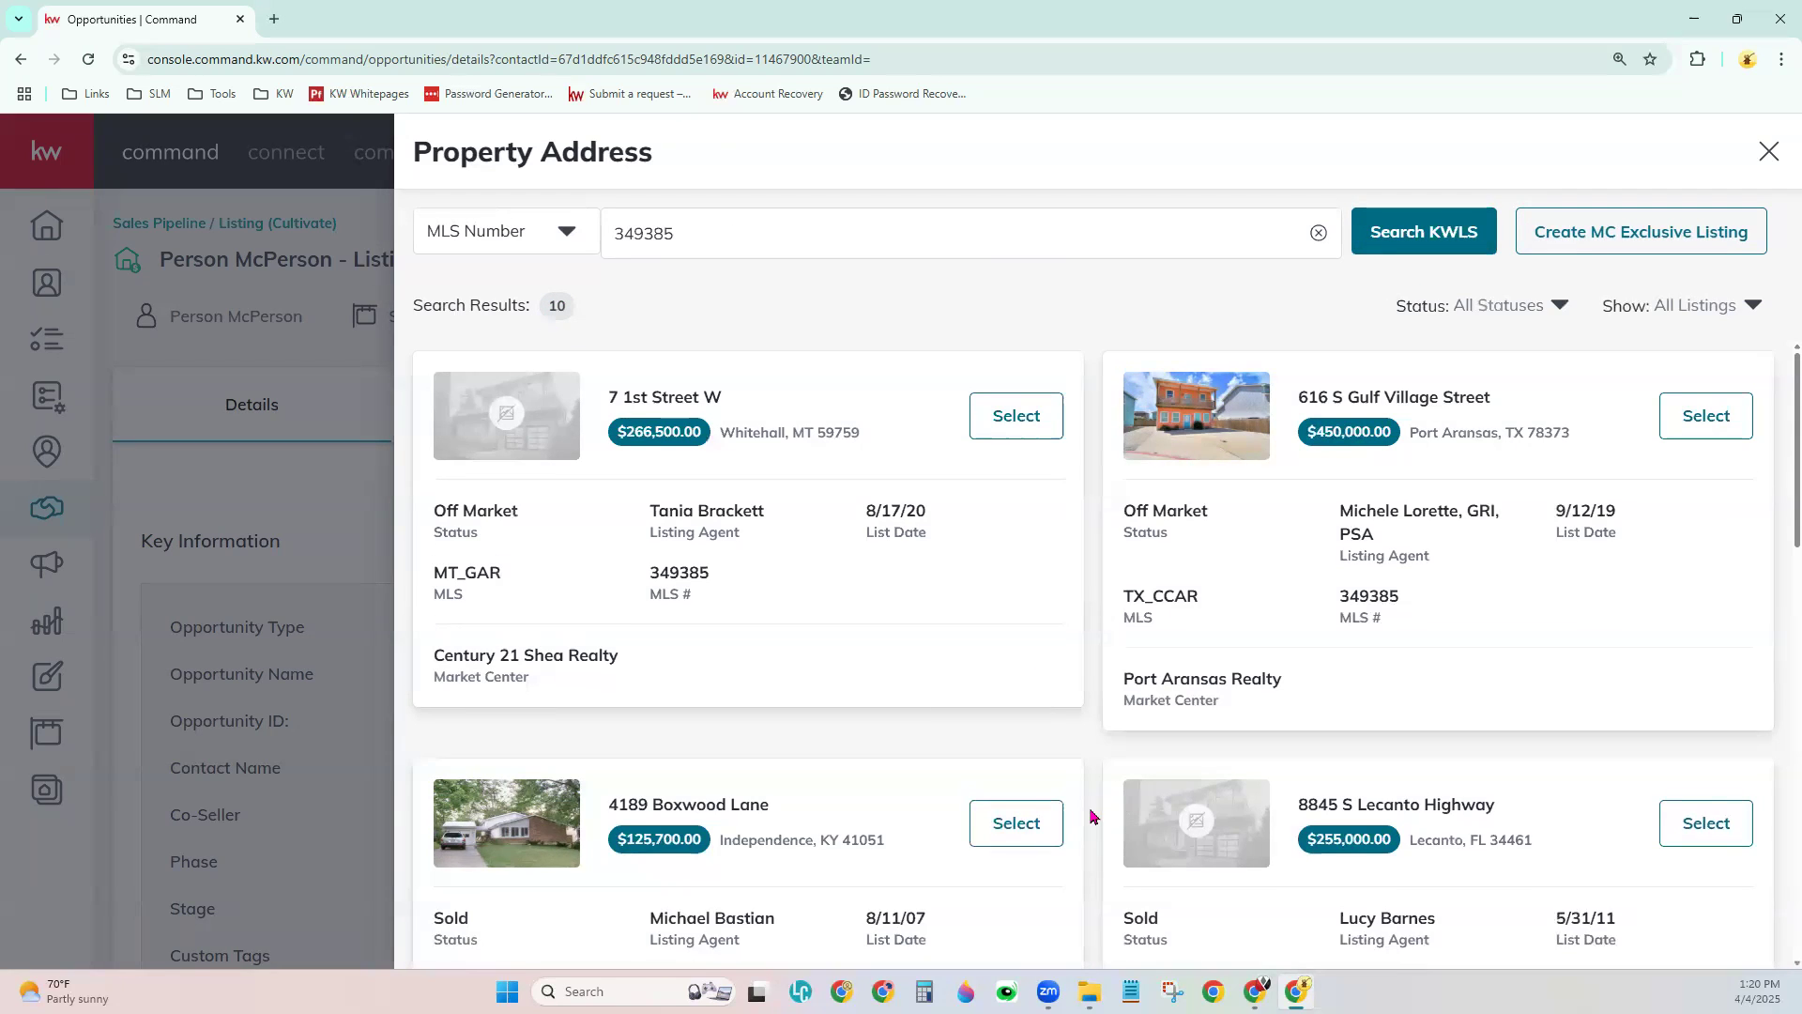
{"action": "scroll", "coordinate": [1091, 816], "scroll_direction": "down", "scroll_amount": 5}
{"action": "scroll", "coordinate": [1091, 816], "scroll_direction": "down", "scroll_amount": 6}
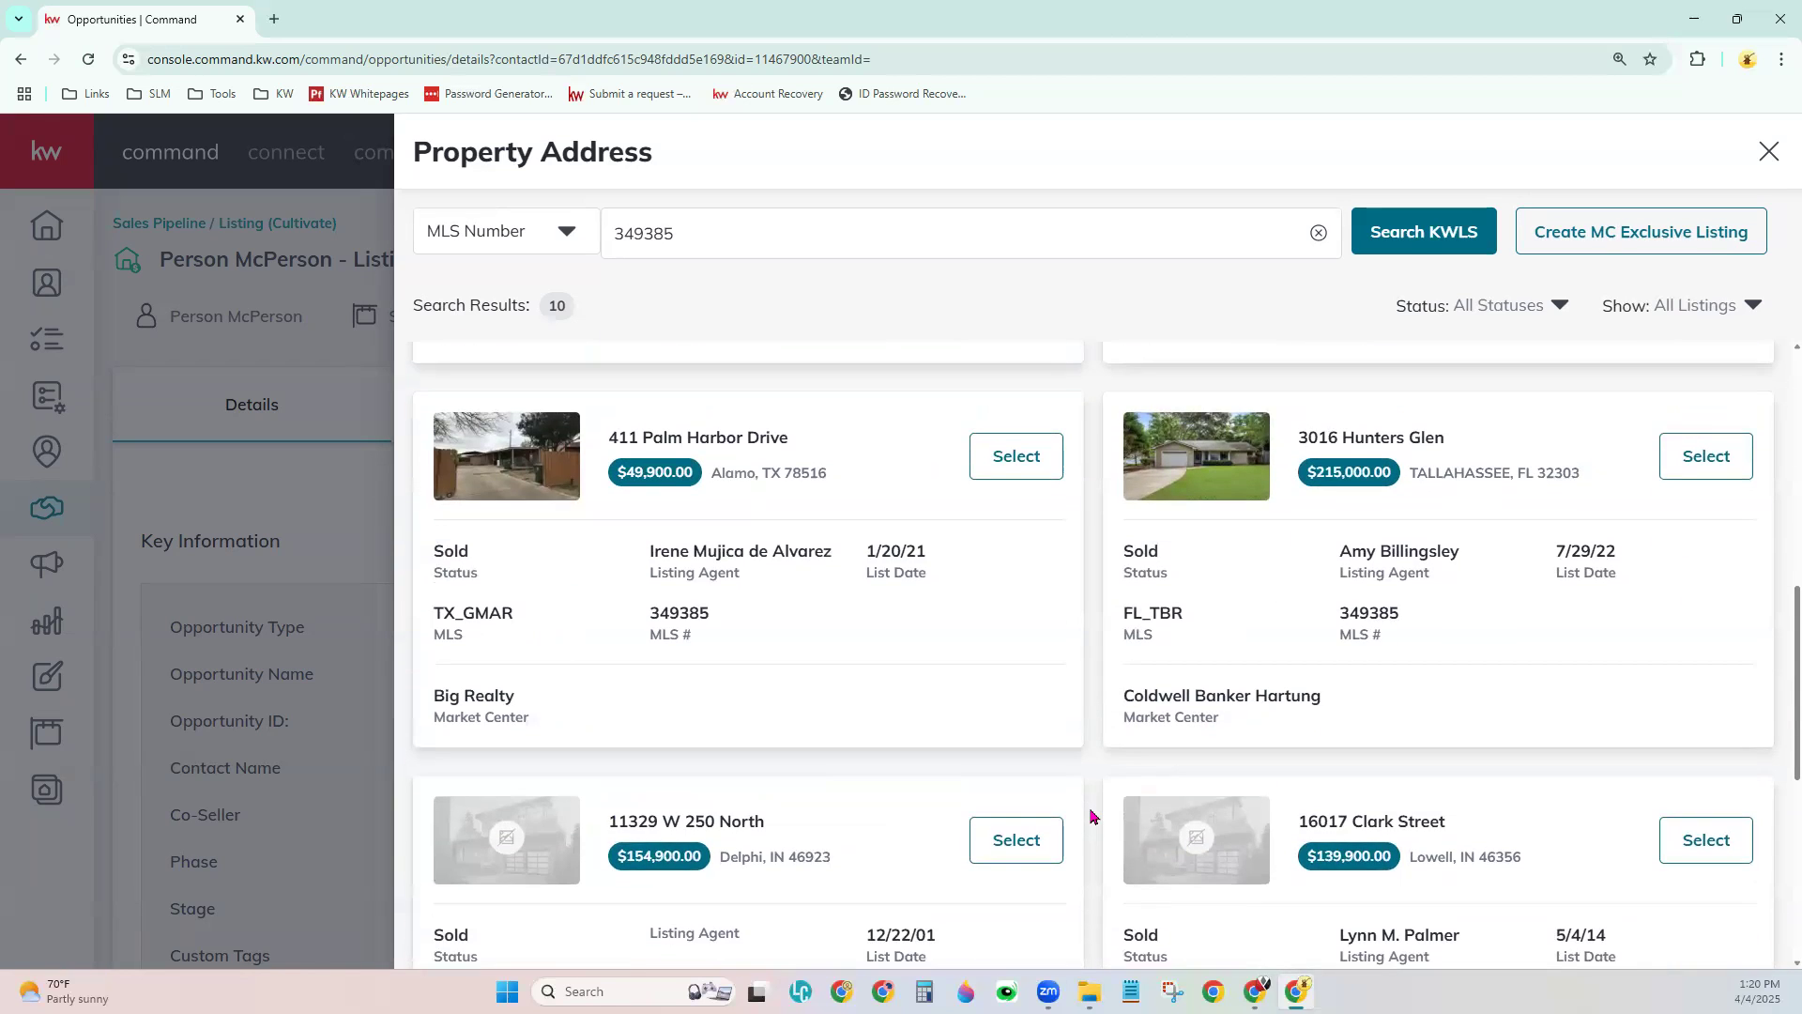
{"action": "scroll", "coordinate": [1092, 816], "scroll_direction": "down", "scroll_amount": 3}
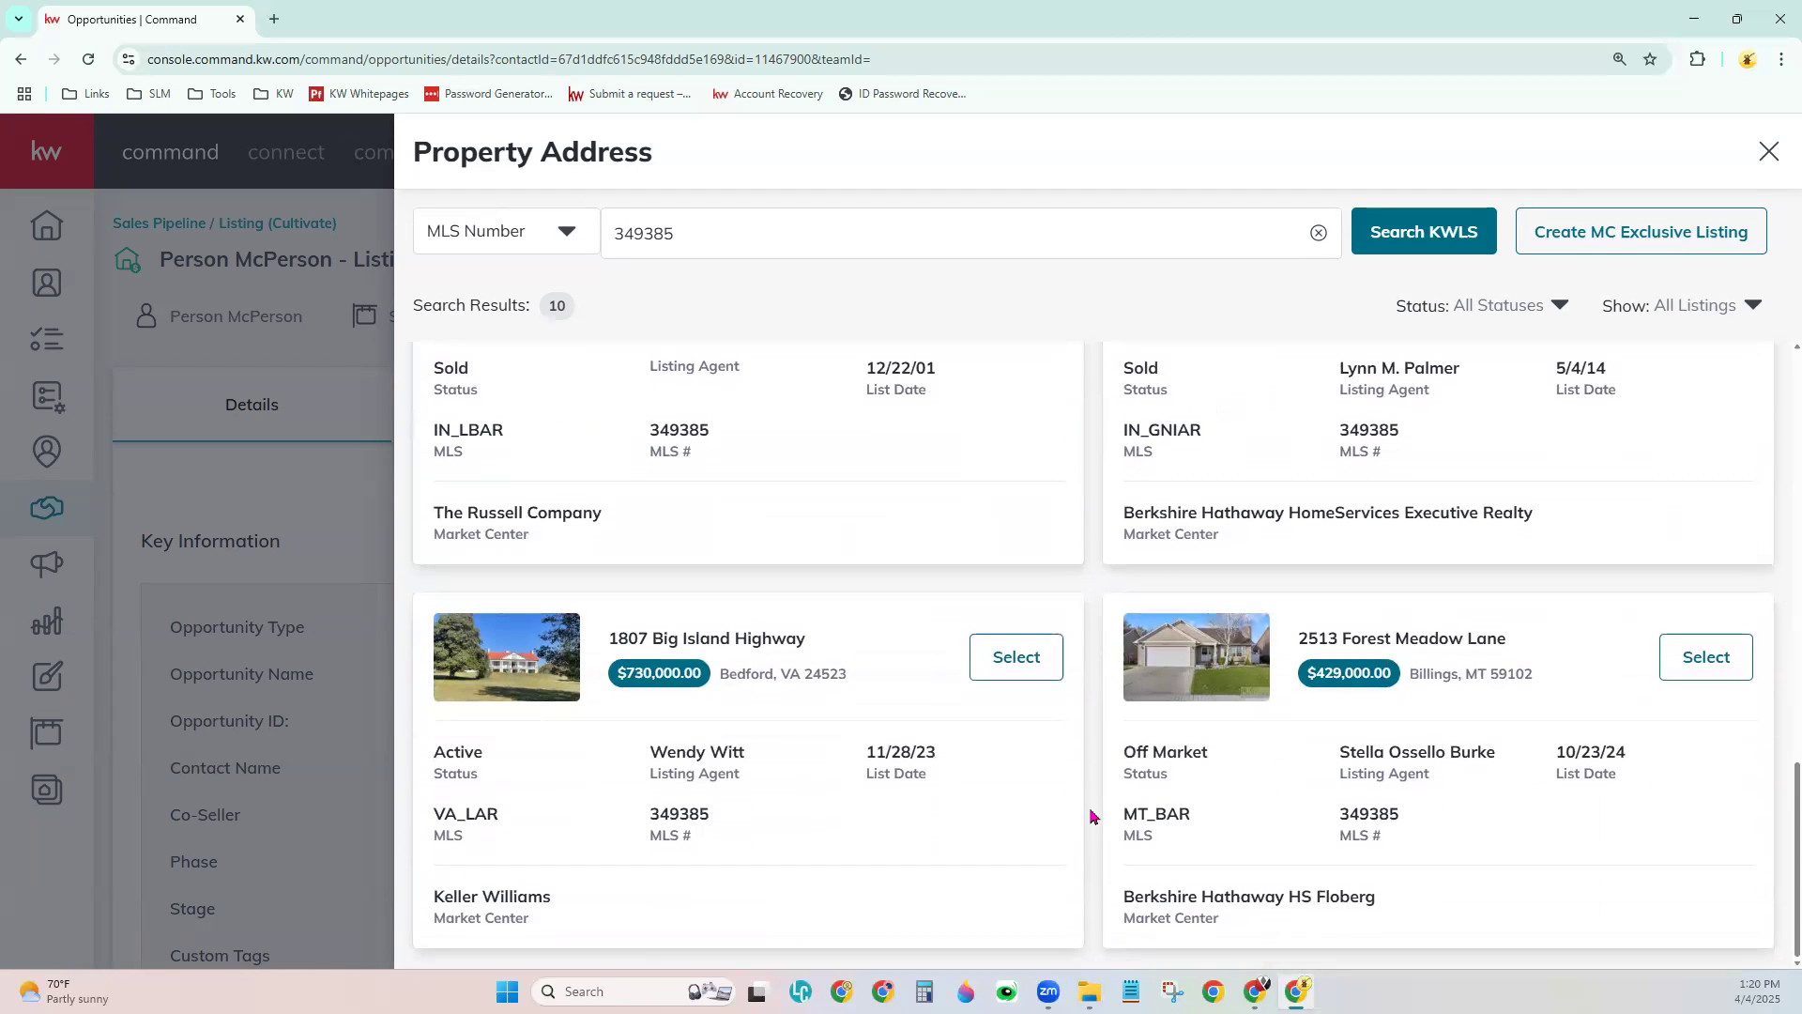
{"action": "left_click_drag", "start_coordinate": [611, 631], "coordinate": [817, 637]}
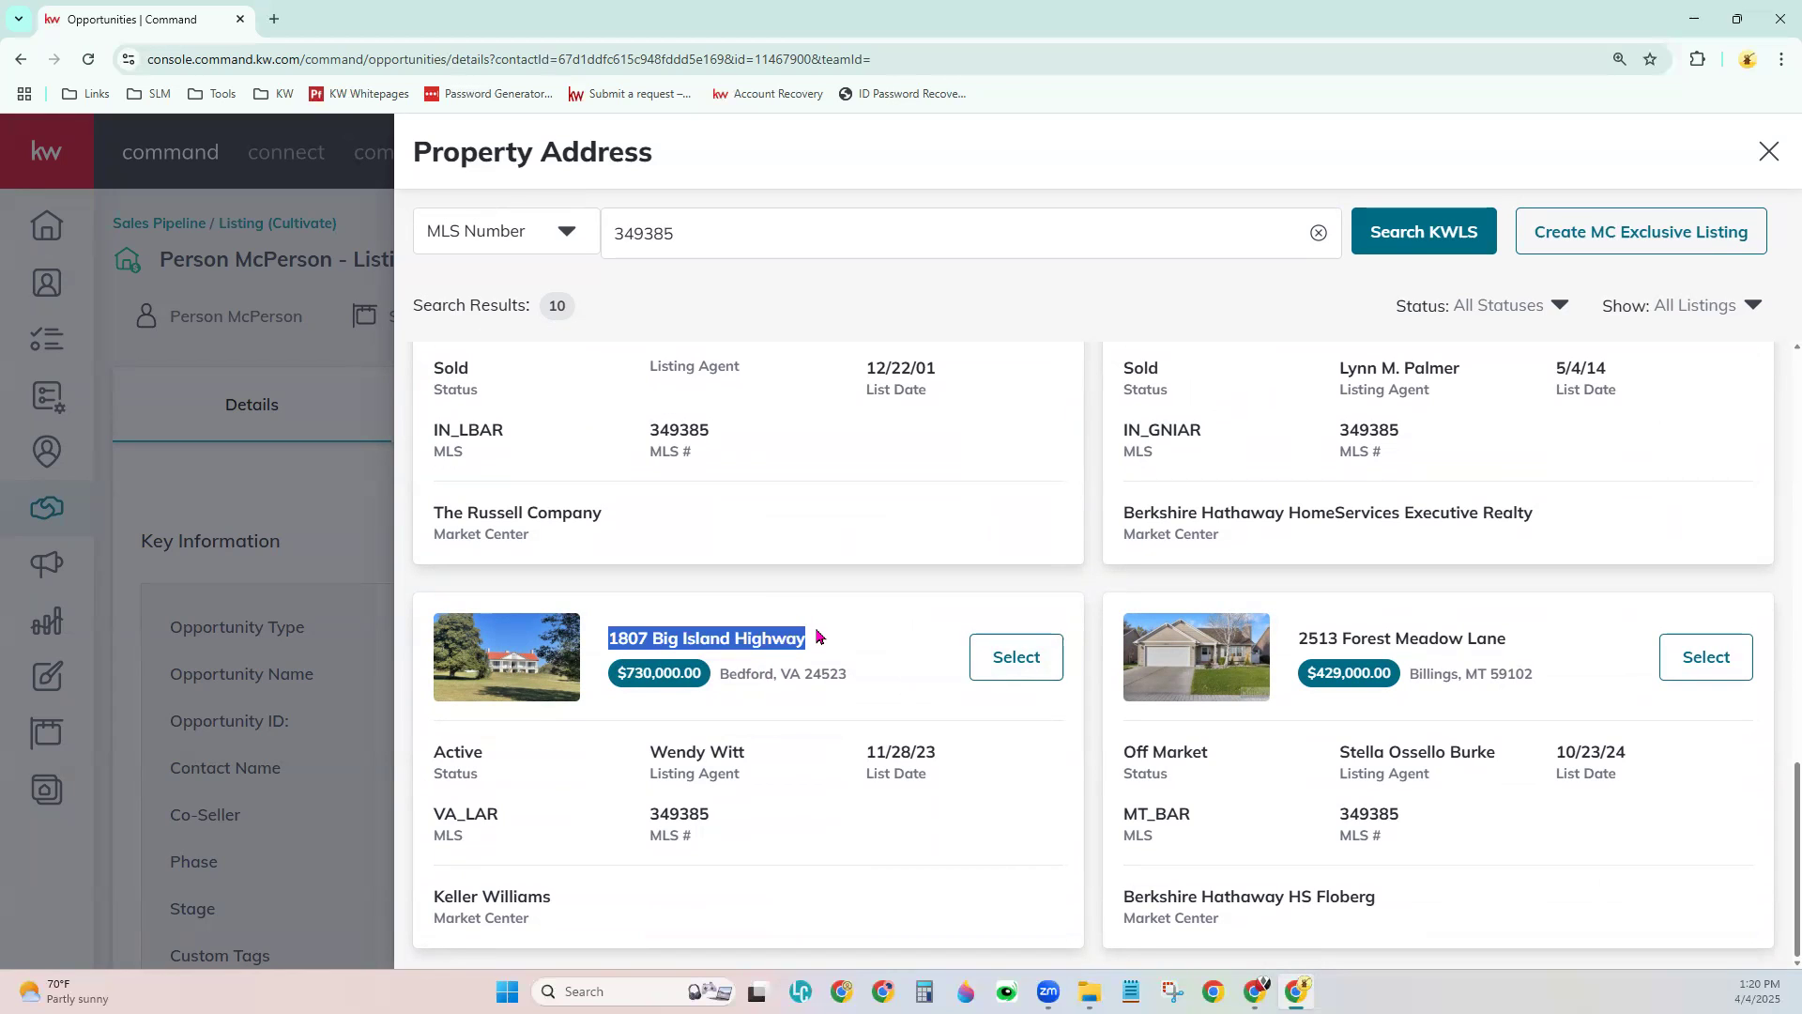
{"action": "left_click_drag", "start_coordinate": [432, 752], "coordinate": [490, 748]}
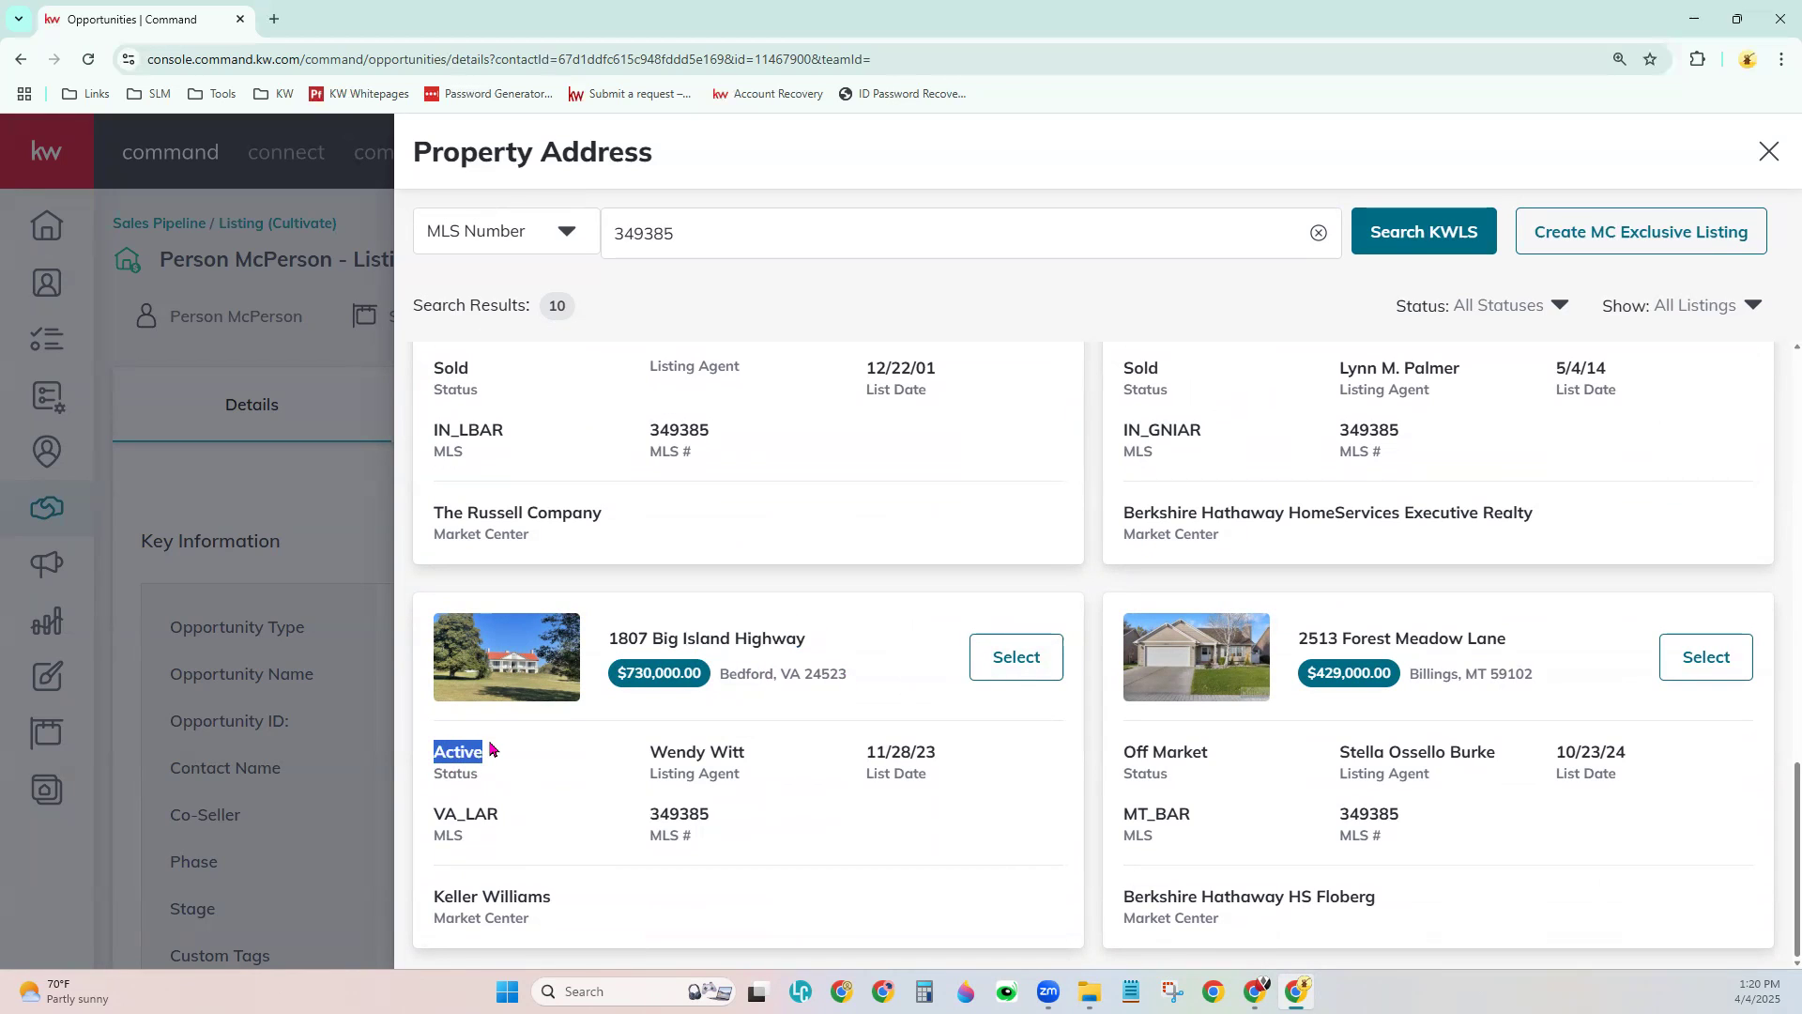
{"action": "left_click_drag", "start_coordinate": [649, 815], "coordinate": [725, 813]}
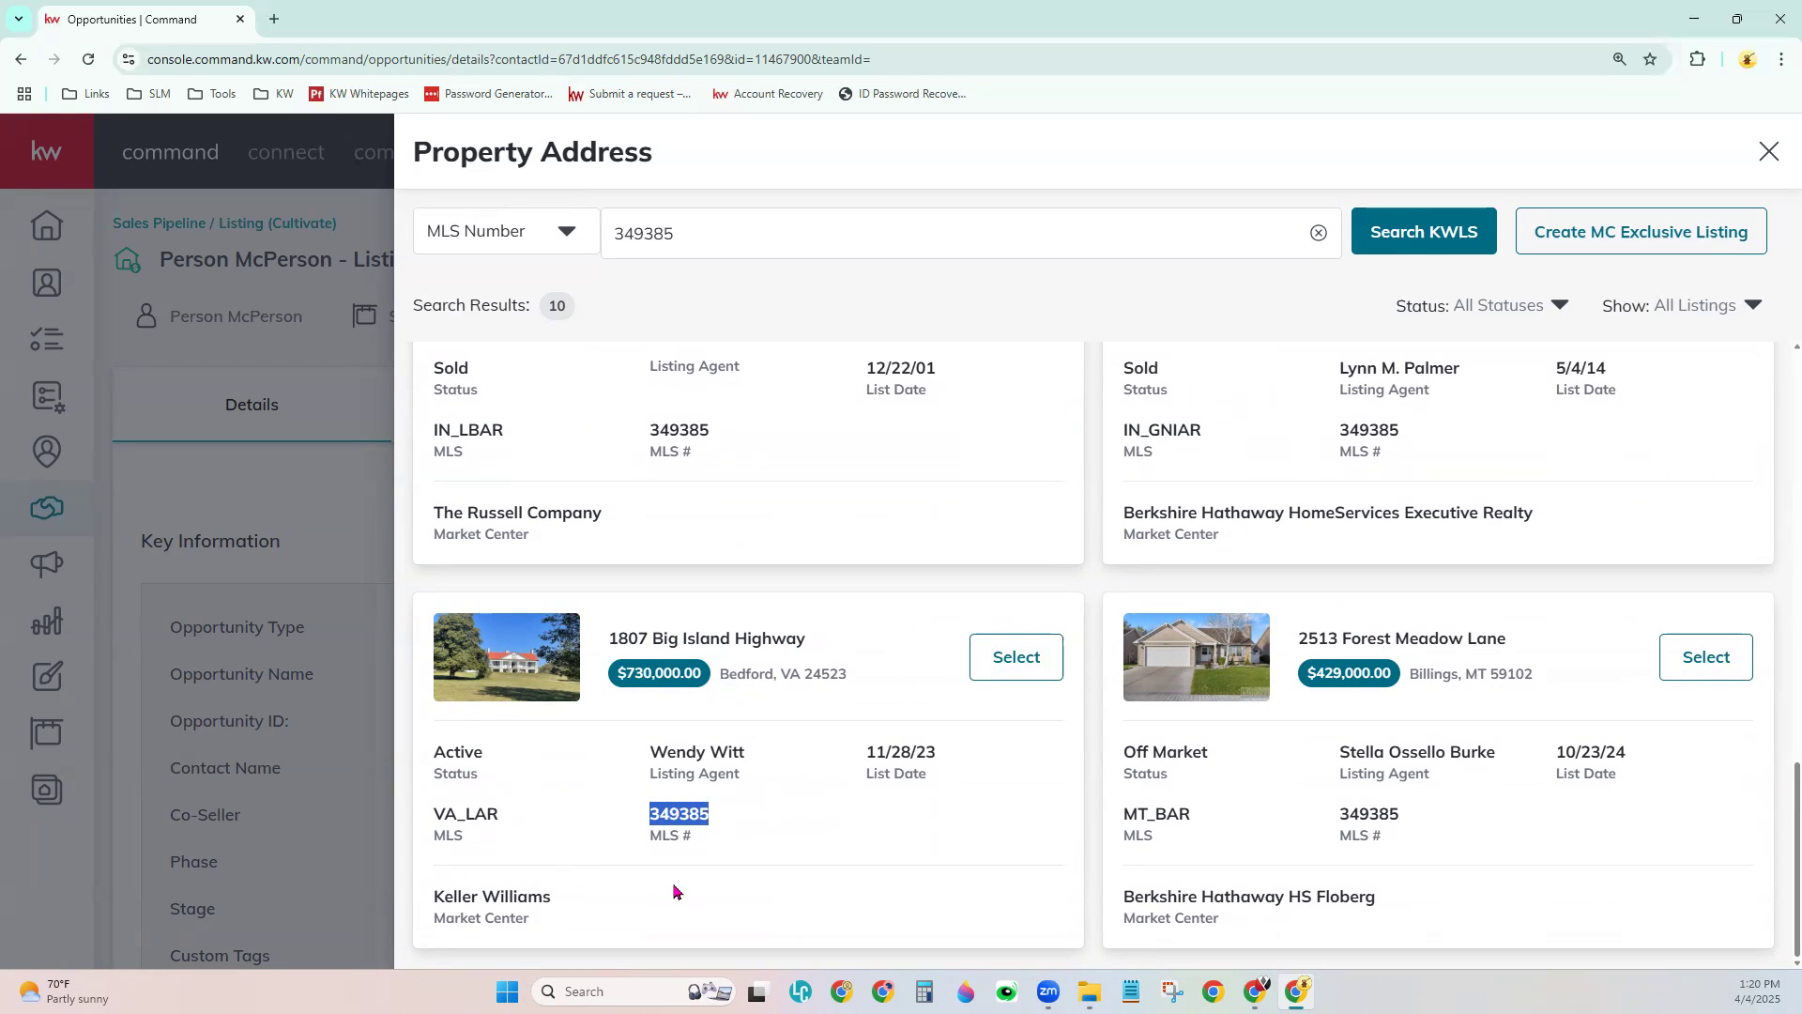
{"action": "left_click_drag", "start_coordinate": [654, 764], "coordinate": [761, 761]}
{"action": "left_click", "coordinate": [765, 807]}
{"action": "left_click", "coordinate": [1015, 657]}
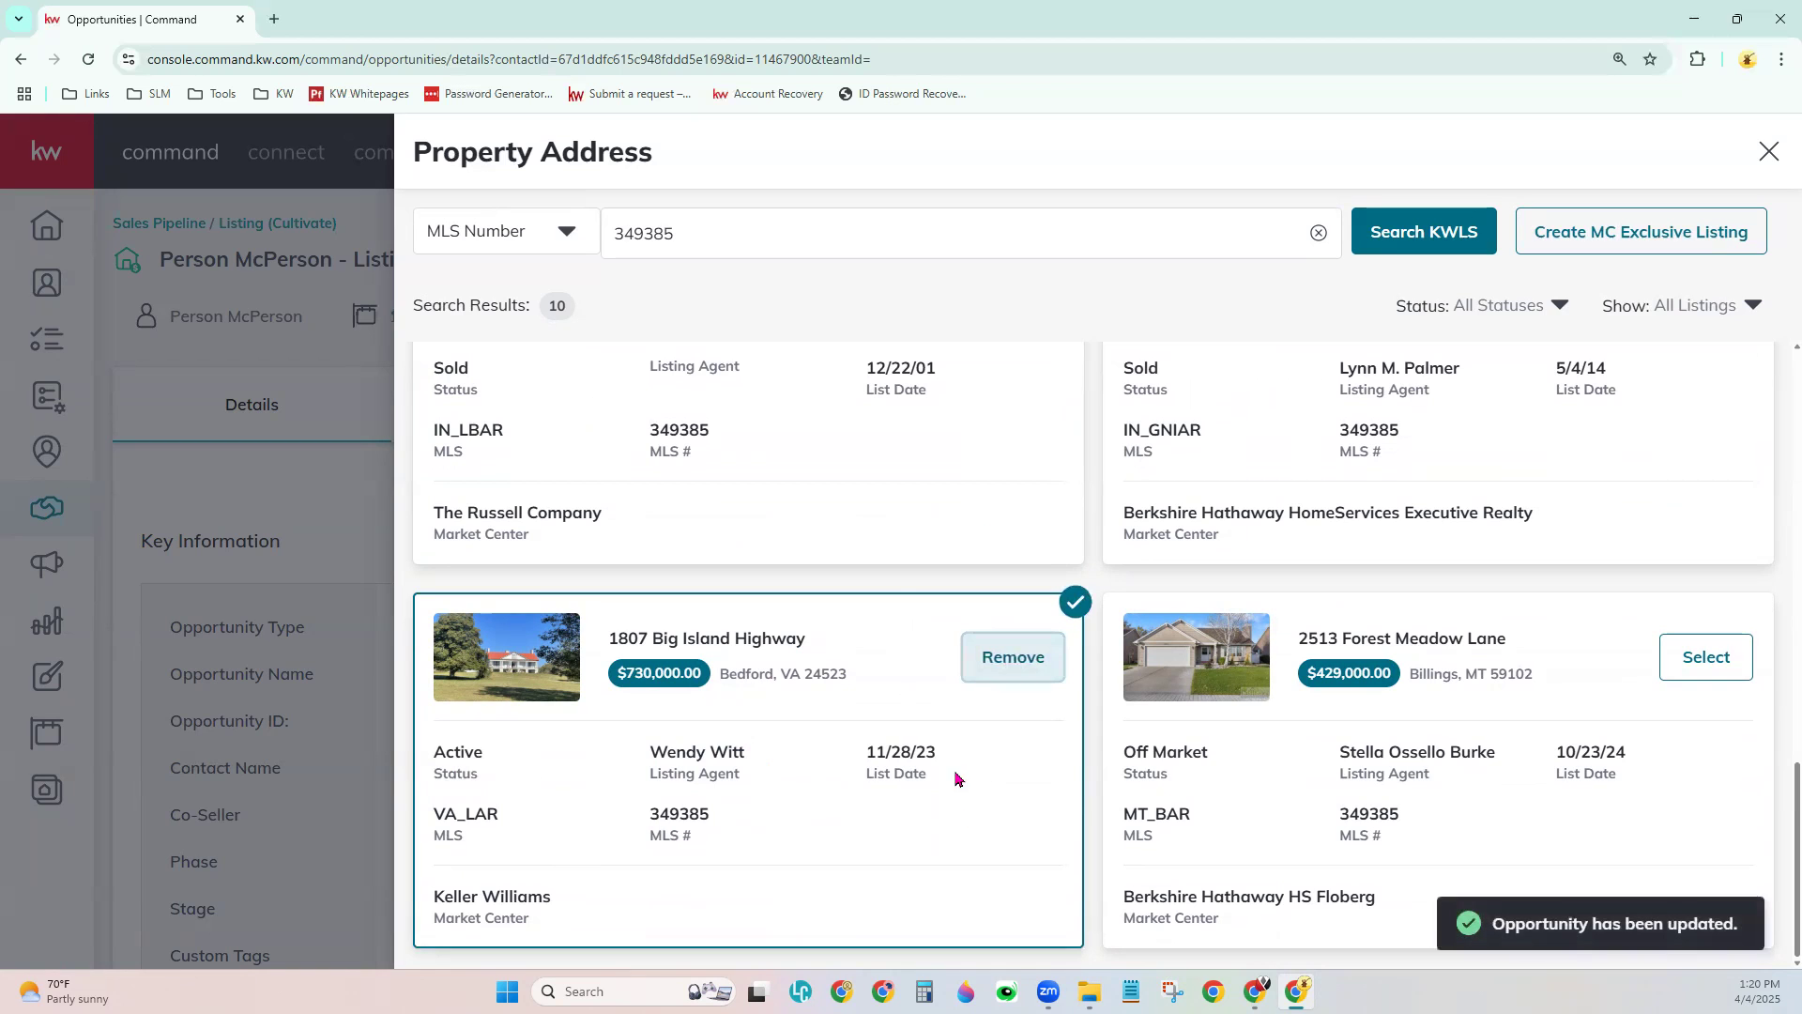
{"action": "left_click", "coordinate": [342, 495]}
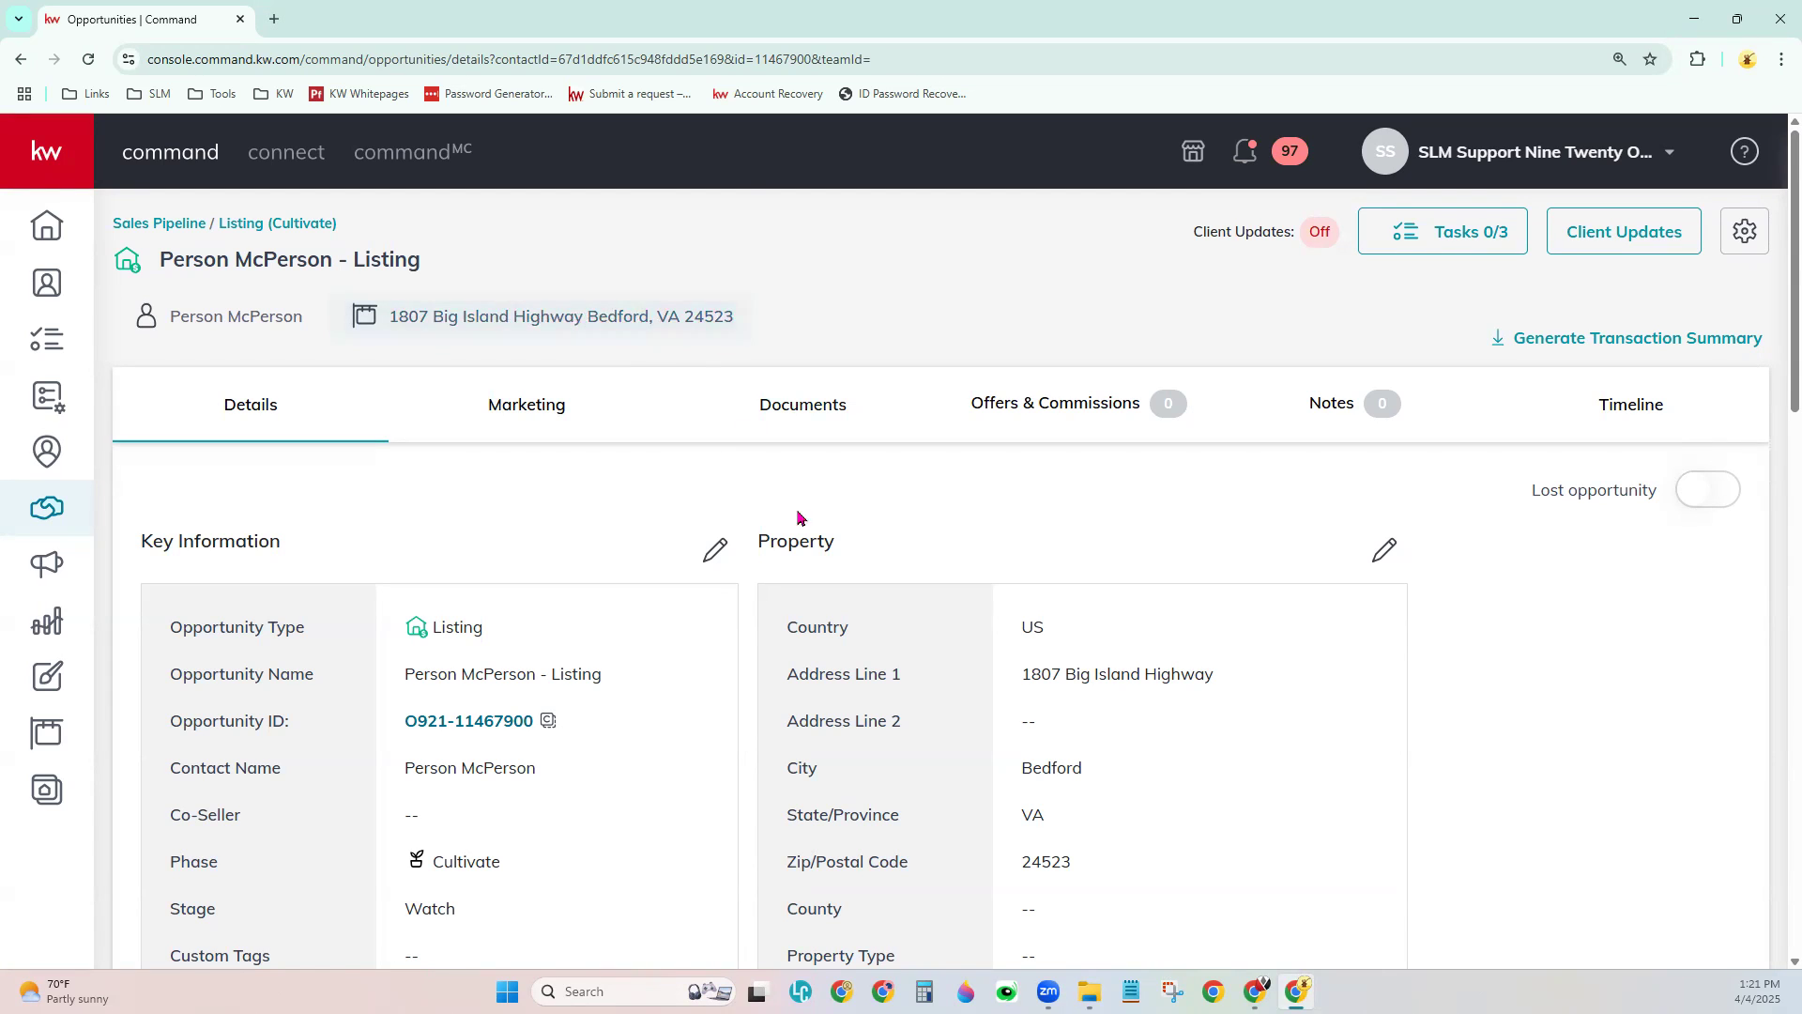
{"action": "left_click_drag", "start_coordinate": [763, 536], "coordinate": [831, 540]}
{"action": "left_click", "coordinate": [939, 562]}
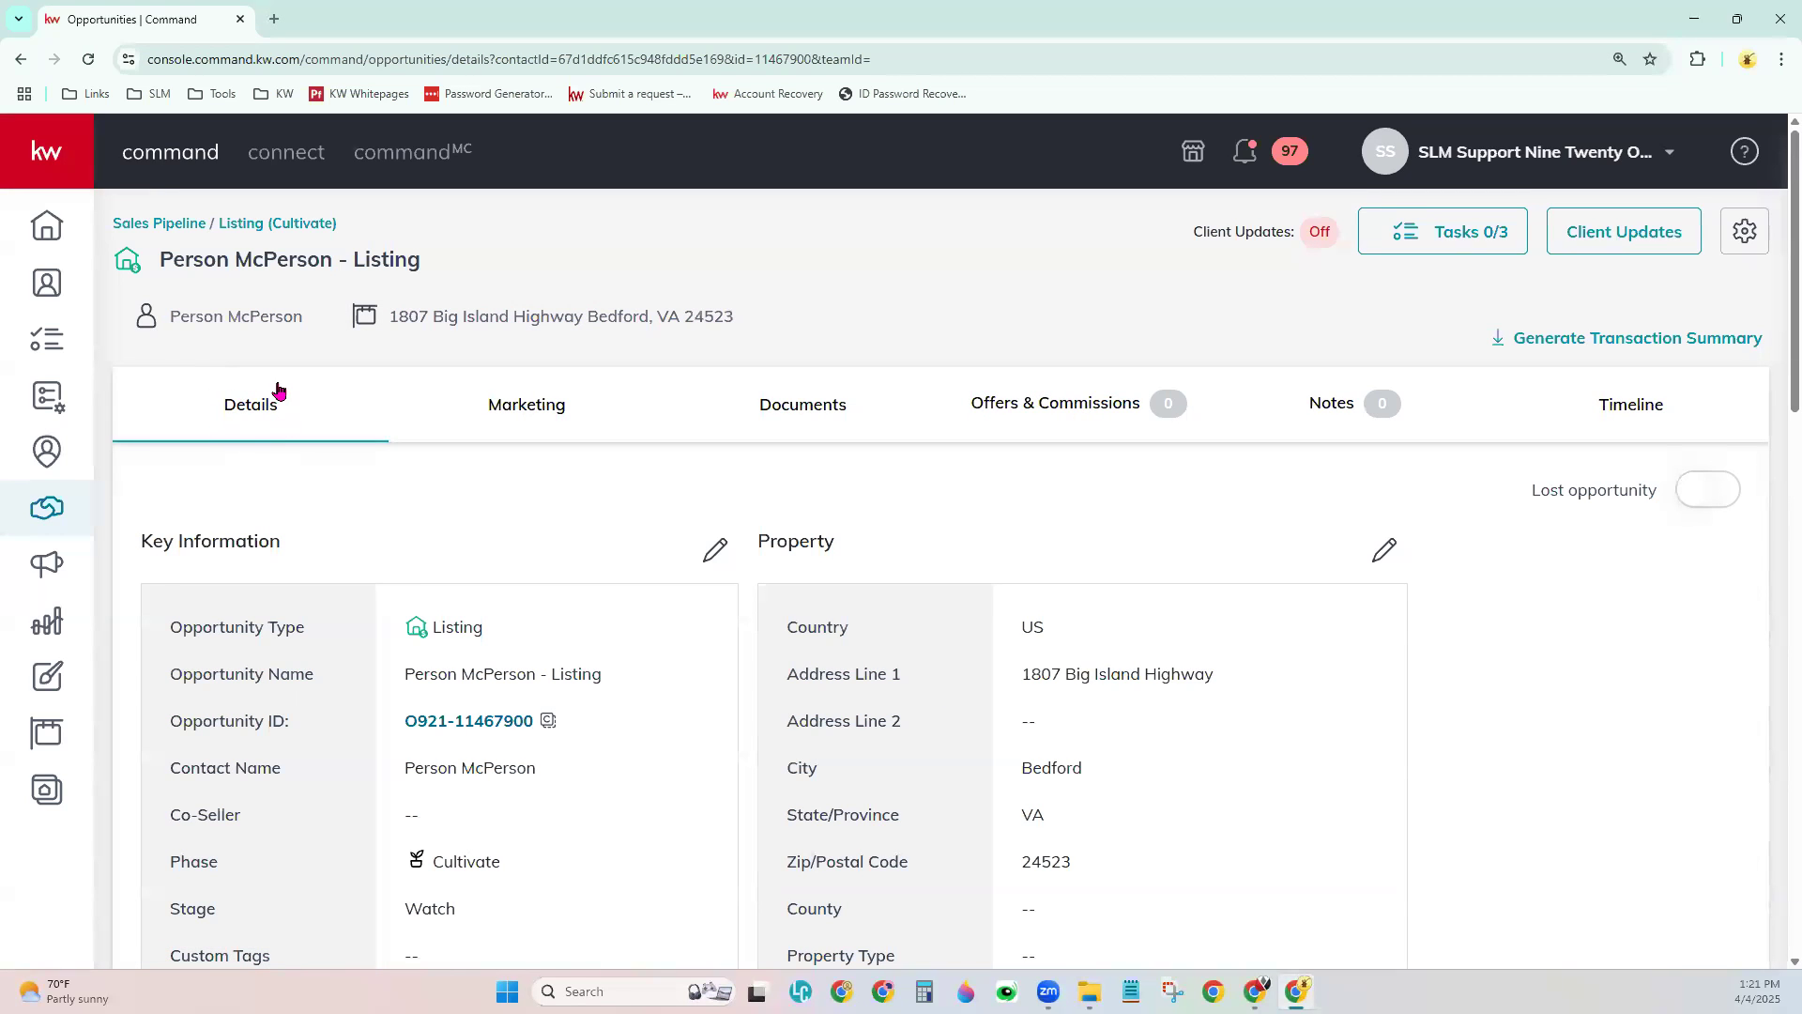
{"action": "scroll", "coordinate": [748, 713], "scroll_direction": "down", "scroll_amount": 3}
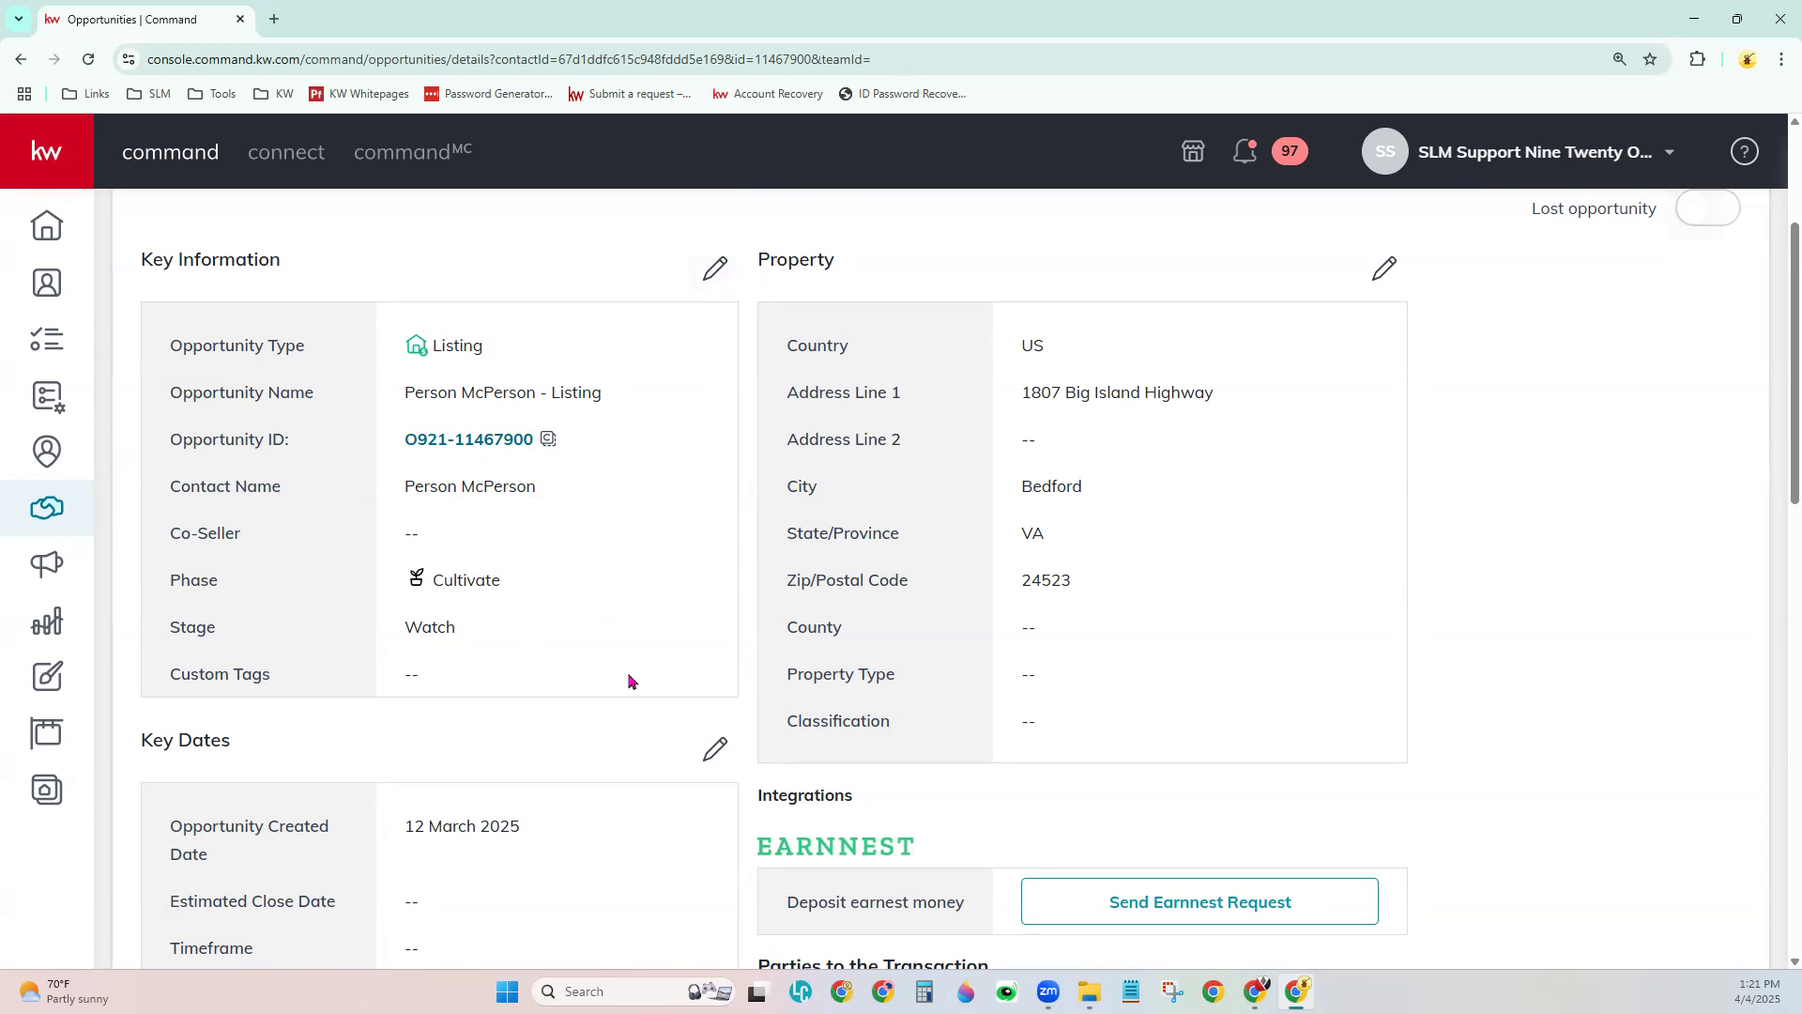
{"action": "scroll", "coordinate": [629, 681], "scroll_direction": "down", "scroll_amount": 5}
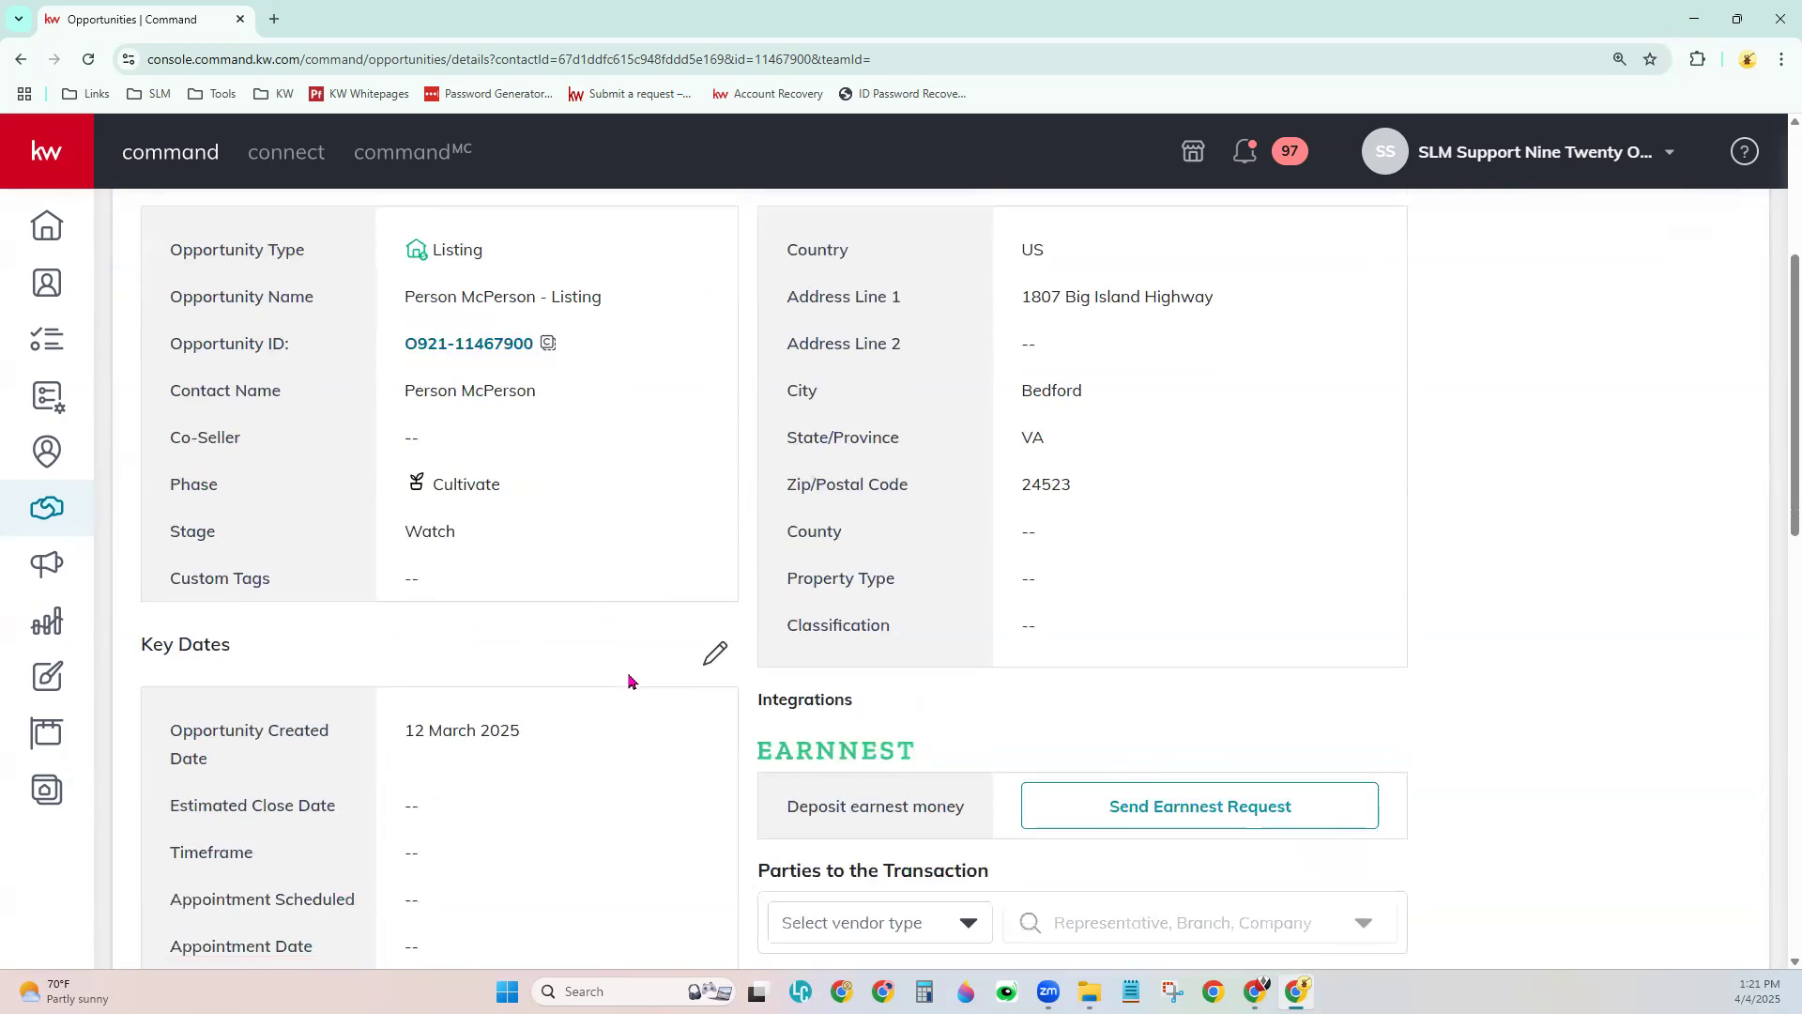
{"action": "left_click_drag", "start_coordinate": [137, 273], "coordinate": [235, 279]}
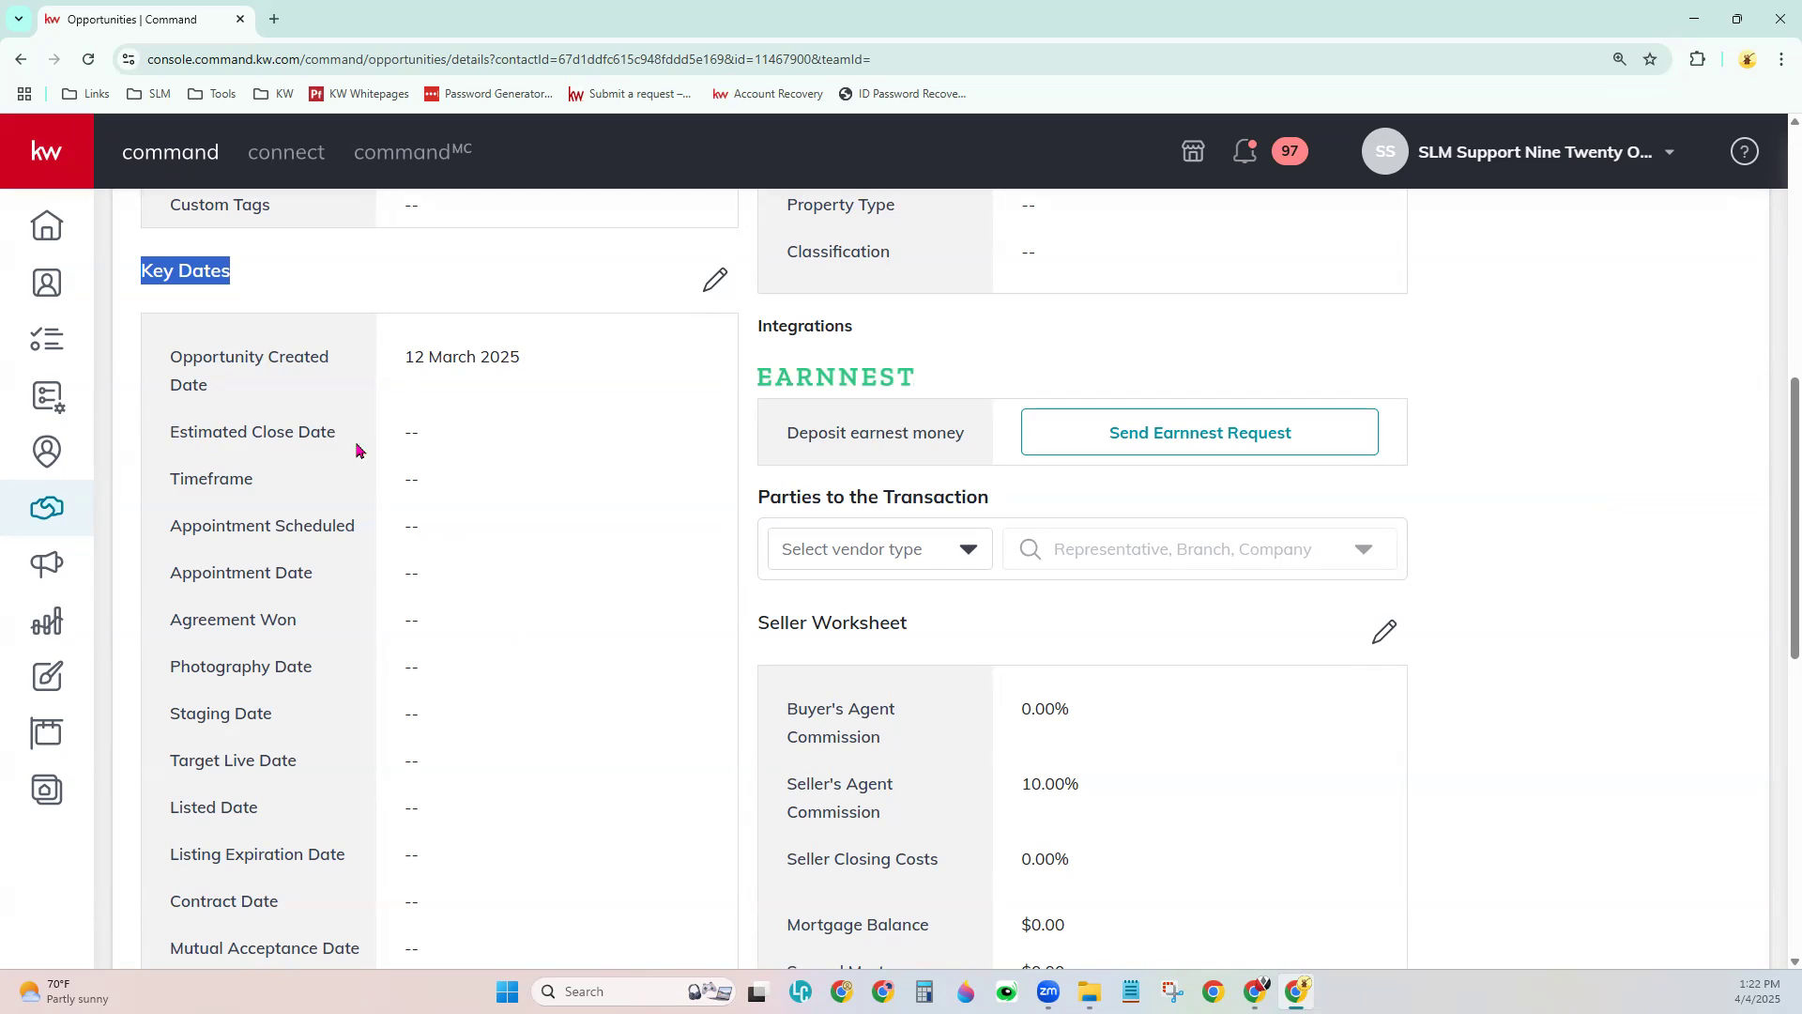
{"action": "left_click_drag", "start_coordinate": [169, 571], "coordinate": [313, 574]}
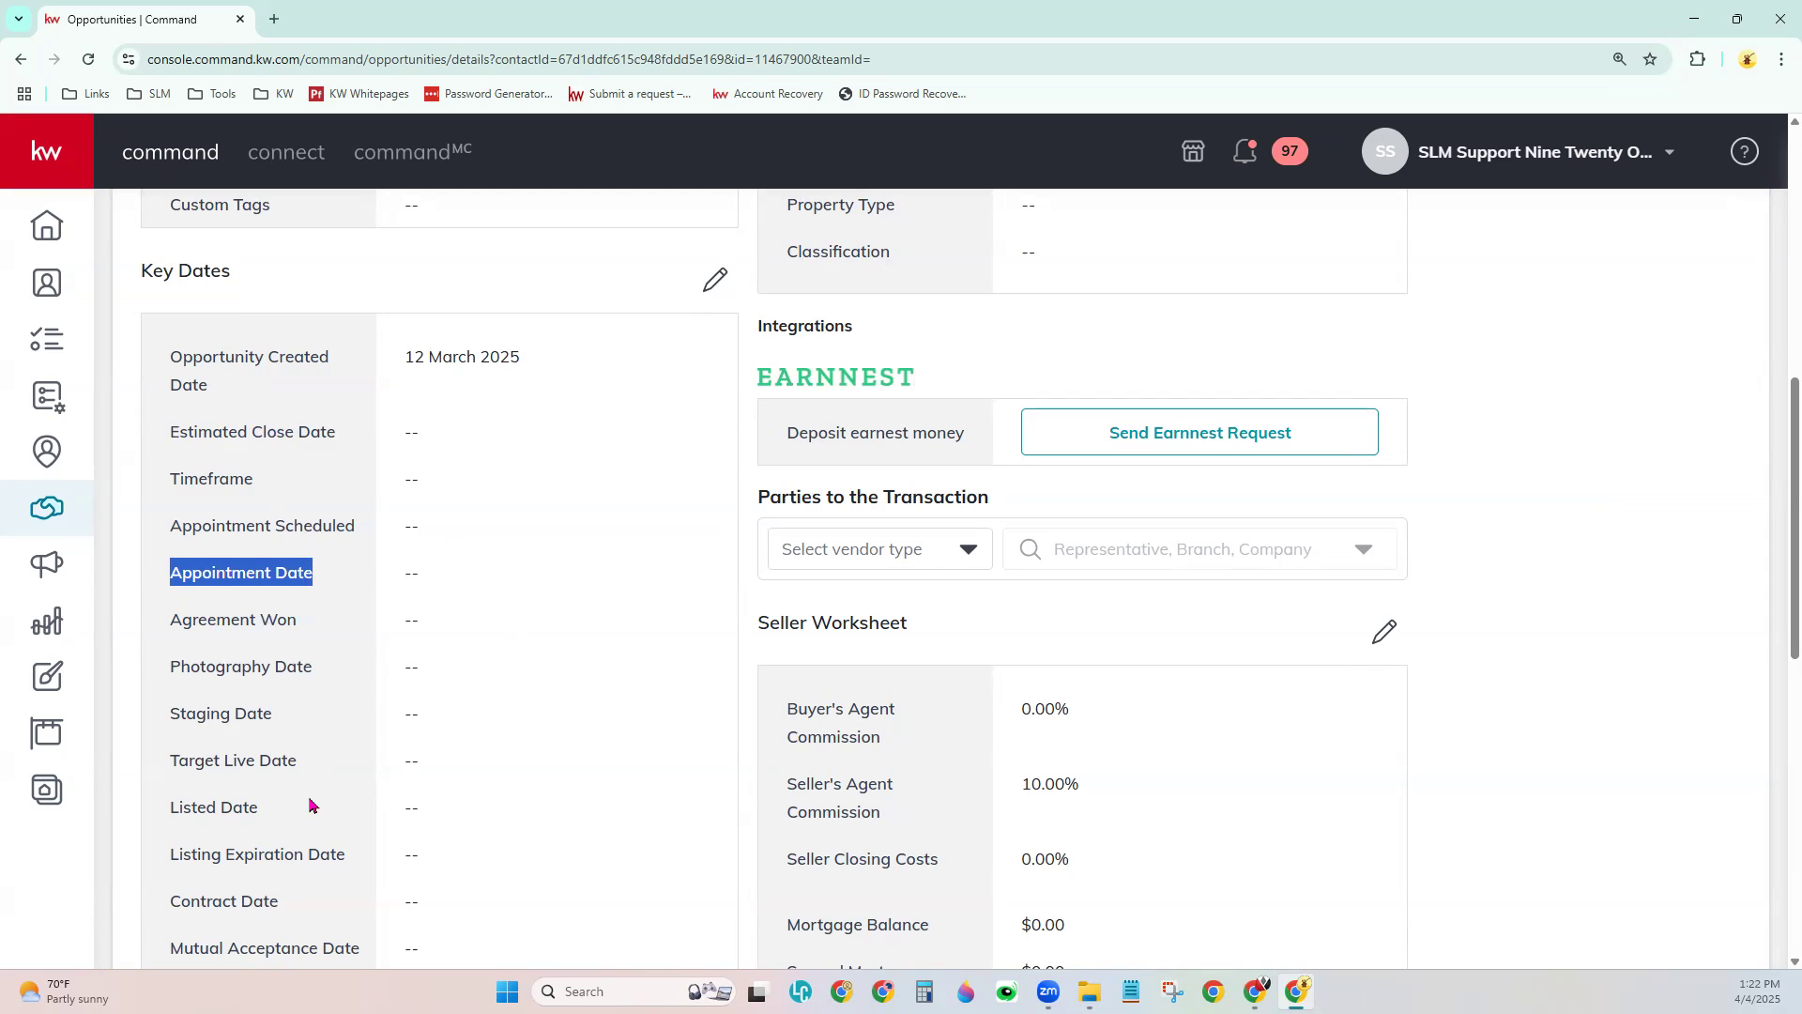
{"action": "left_click_drag", "start_coordinate": [161, 606], "coordinate": [316, 612]}
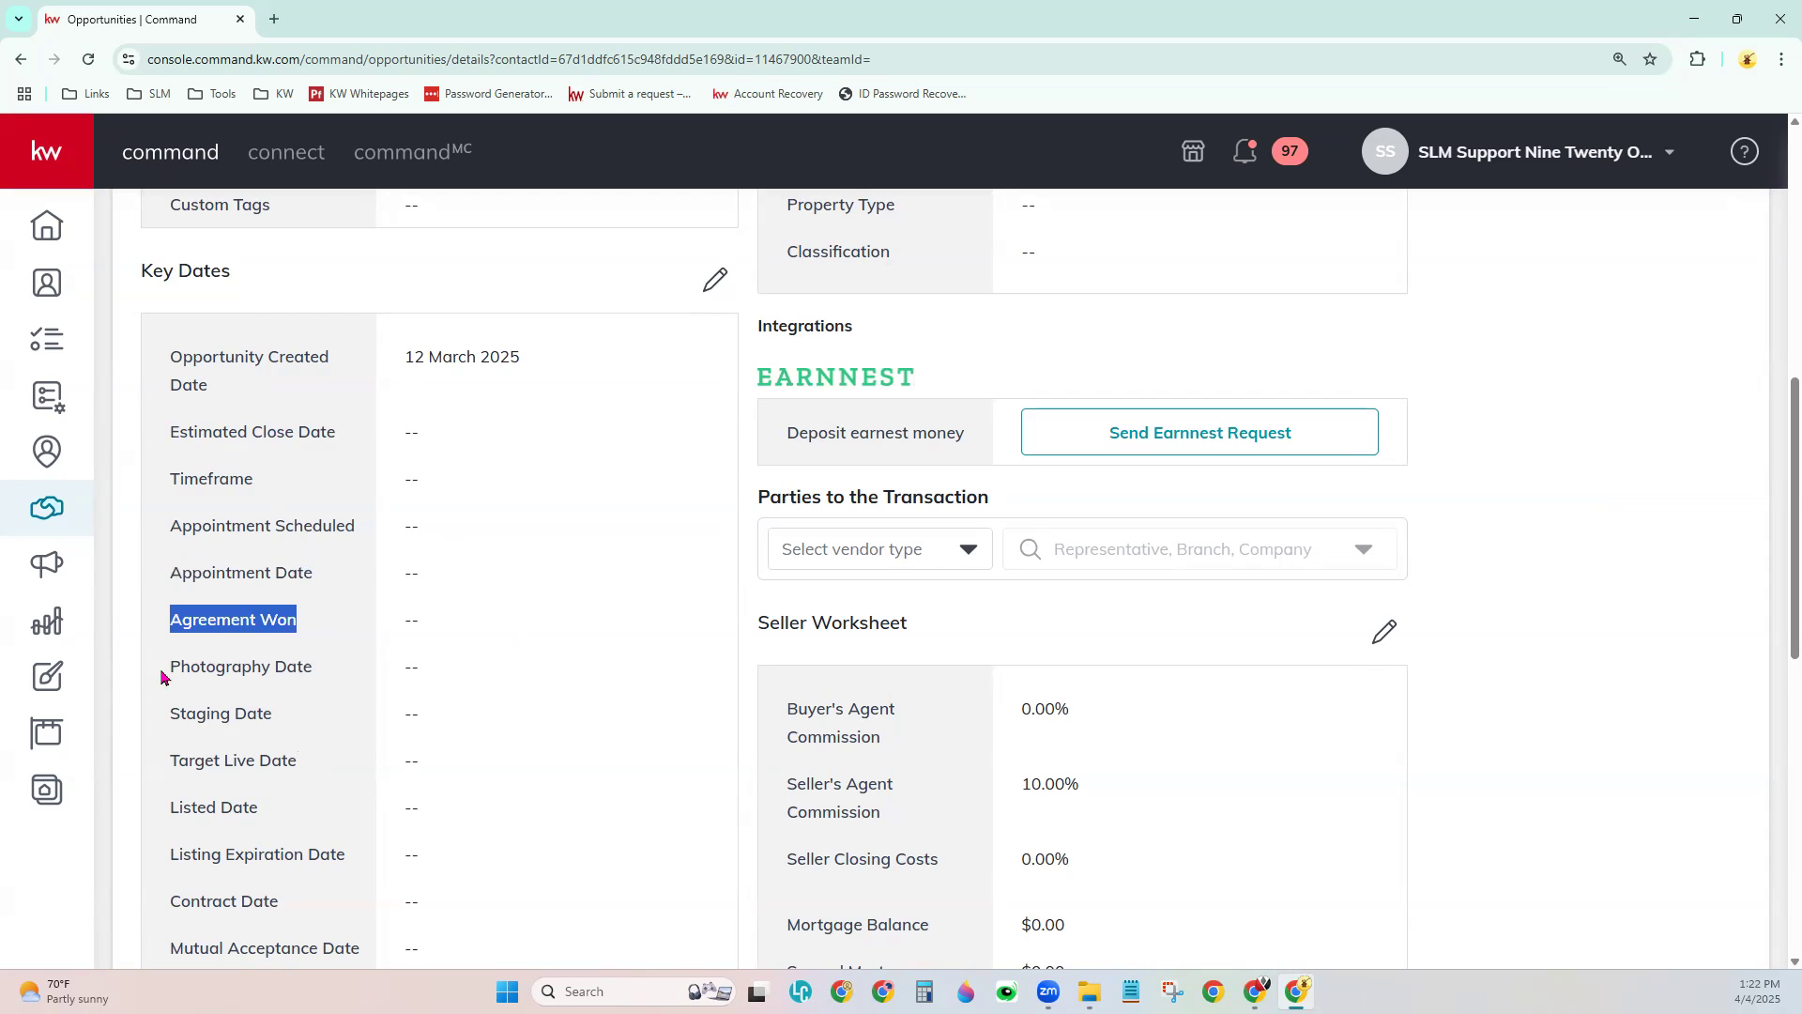
{"action": "left_click_drag", "start_coordinate": [162, 672], "coordinate": [326, 672]}
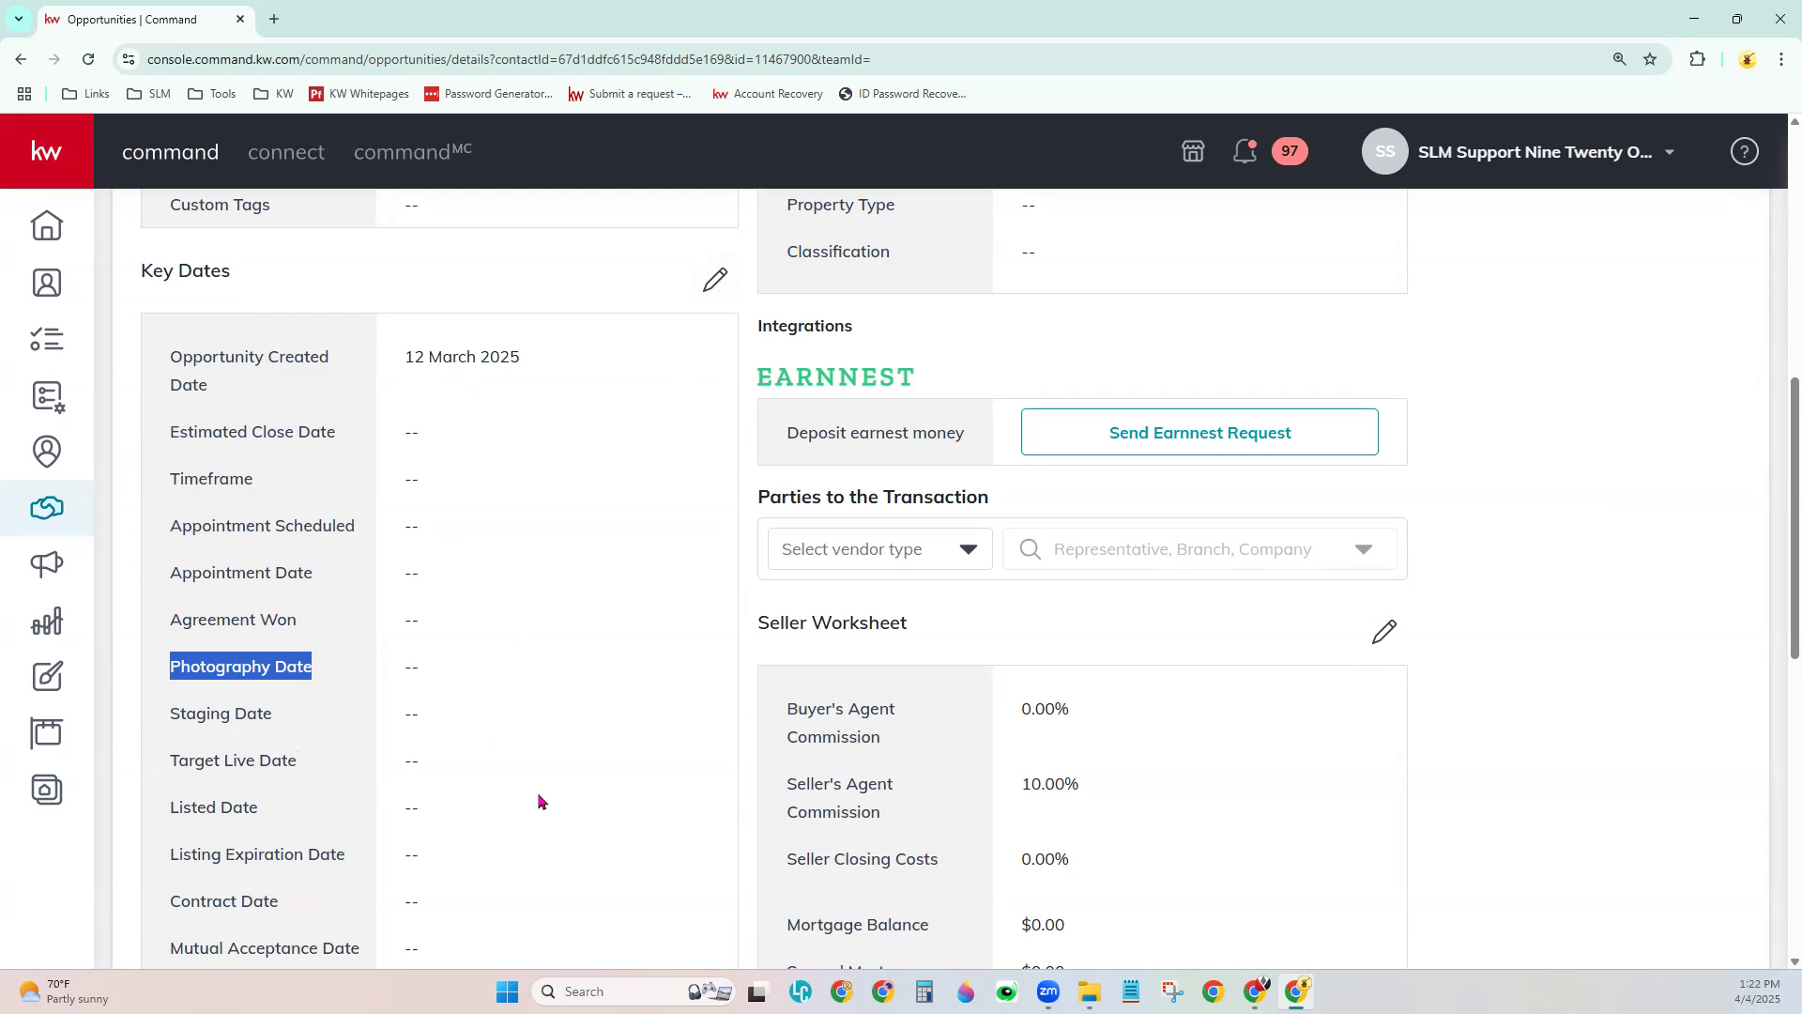
{"action": "scroll", "coordinate": [540, 801], "scroll_direction": "down", "scroll_amount": 8}
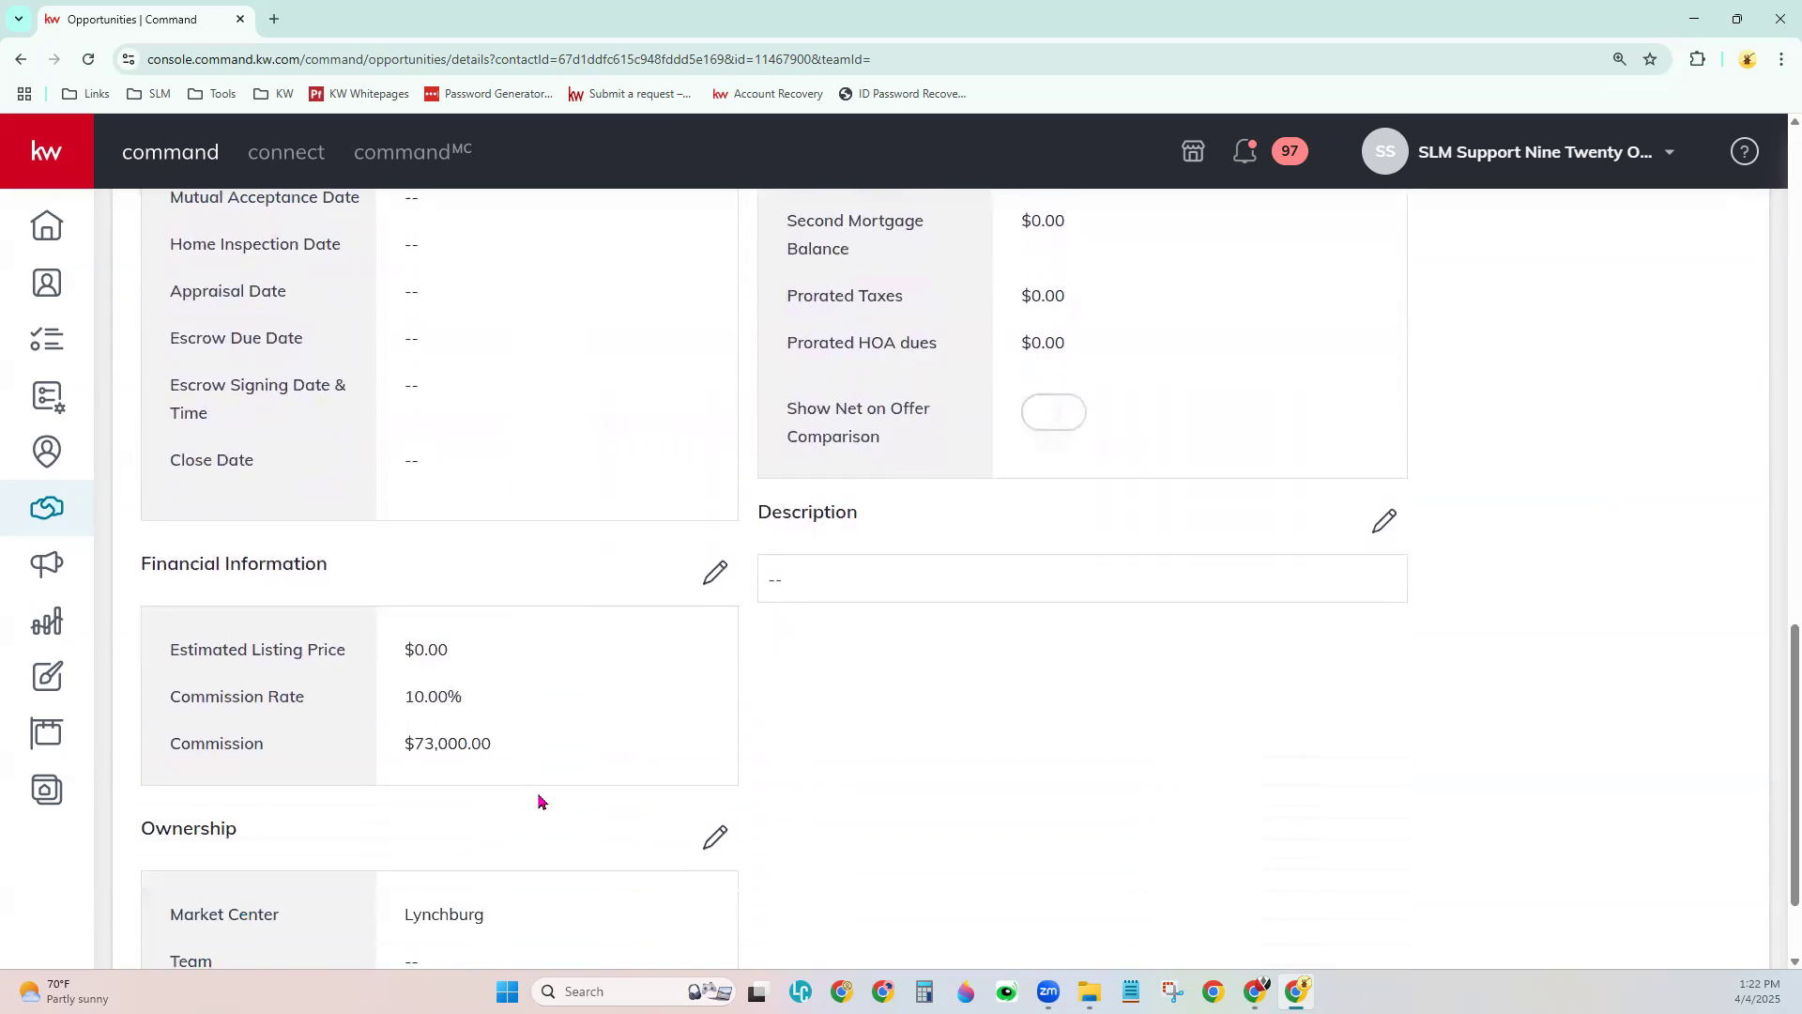
{"action": "scroll", "coordinate": [541, 799], "scroll_direction": "down", "scroll_amount": 2}
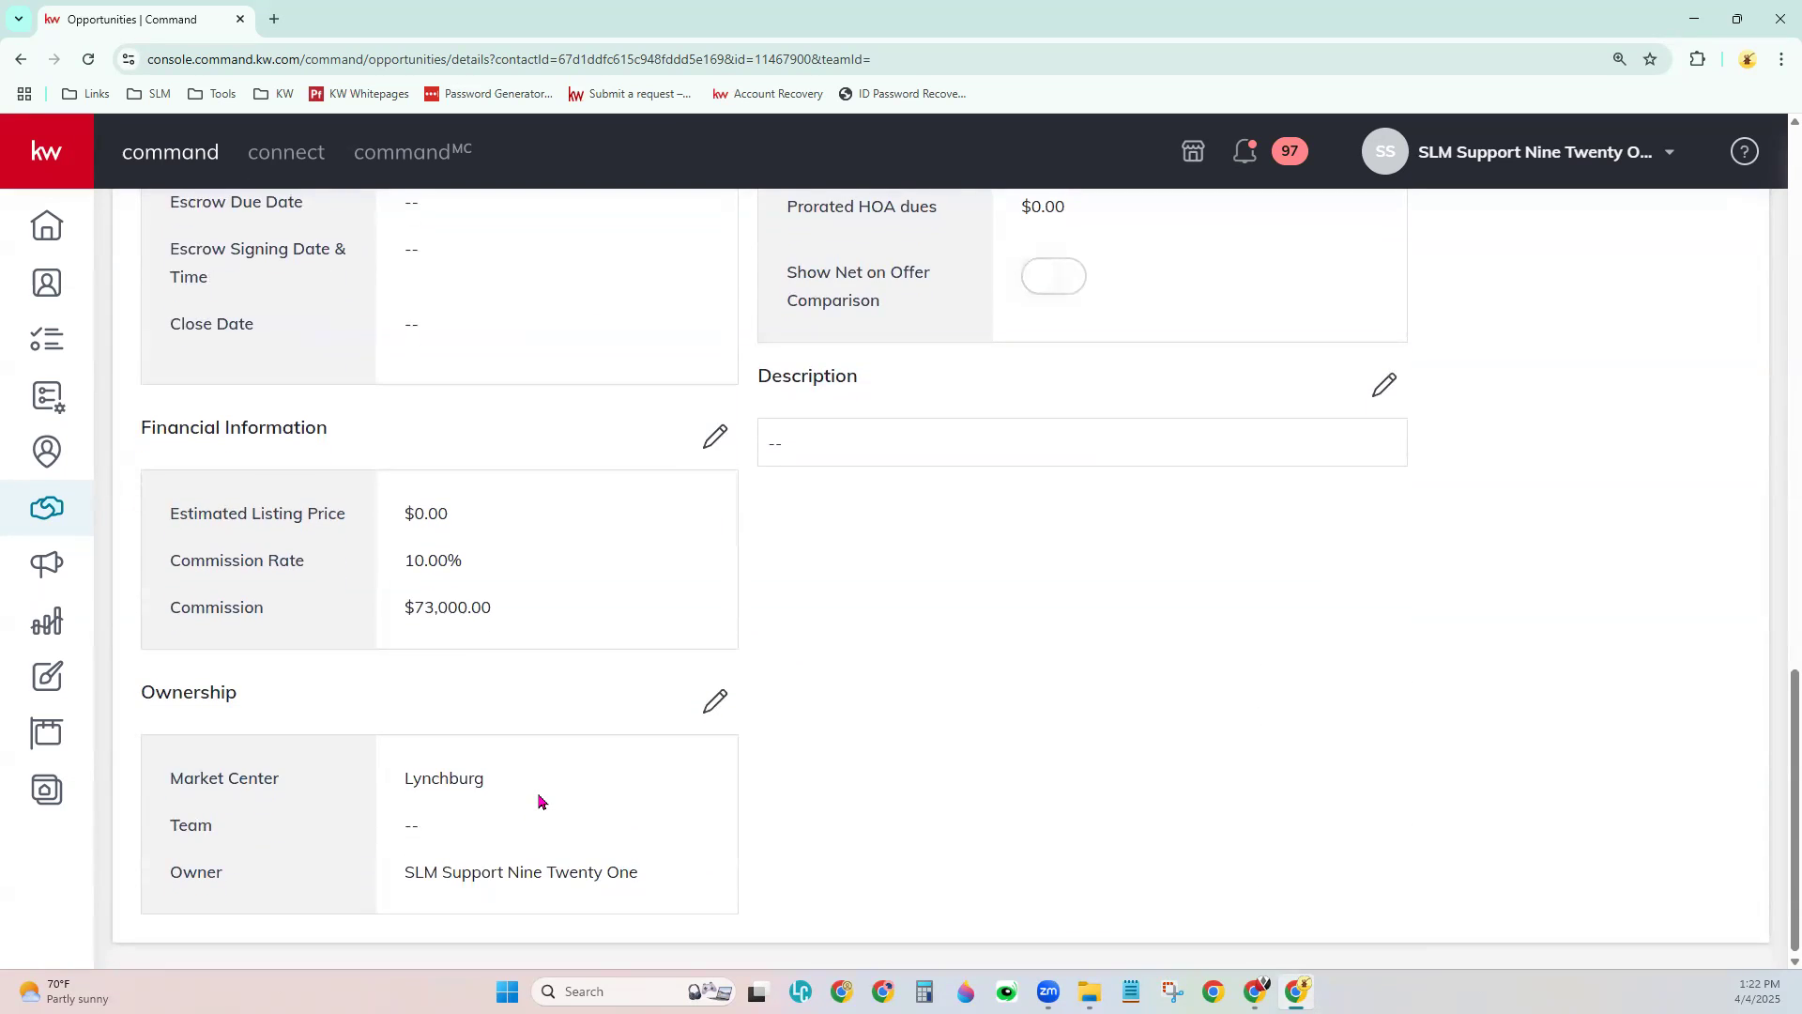
{"action": "scroll", "coordinate": [541, 801], "scroll_direction": "up", "scroll_amount": 8}
{"action": "scroll", "coordinate": [541, 801], "scroll_direction": "up", "scroll_amount": 11}
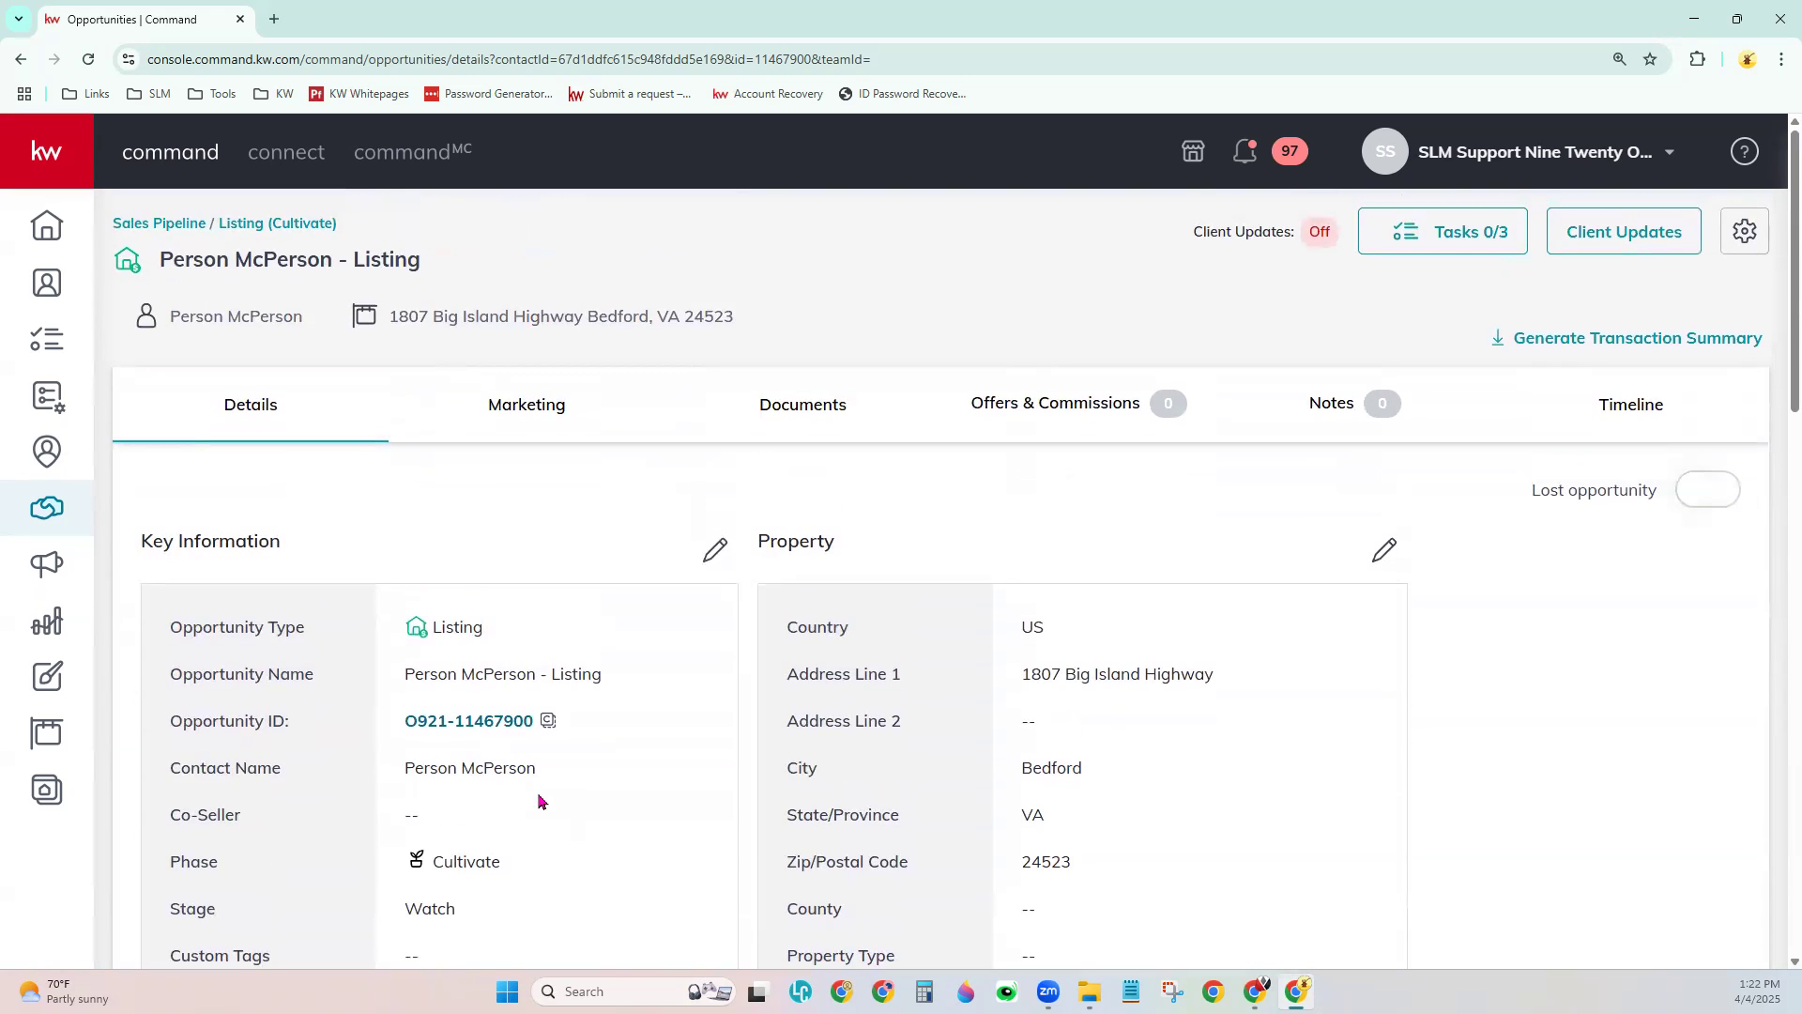
- Open the Marketing tab and browse the four recommended social post design cards
{"action": "left_click", "coordinate": [574, 402]}
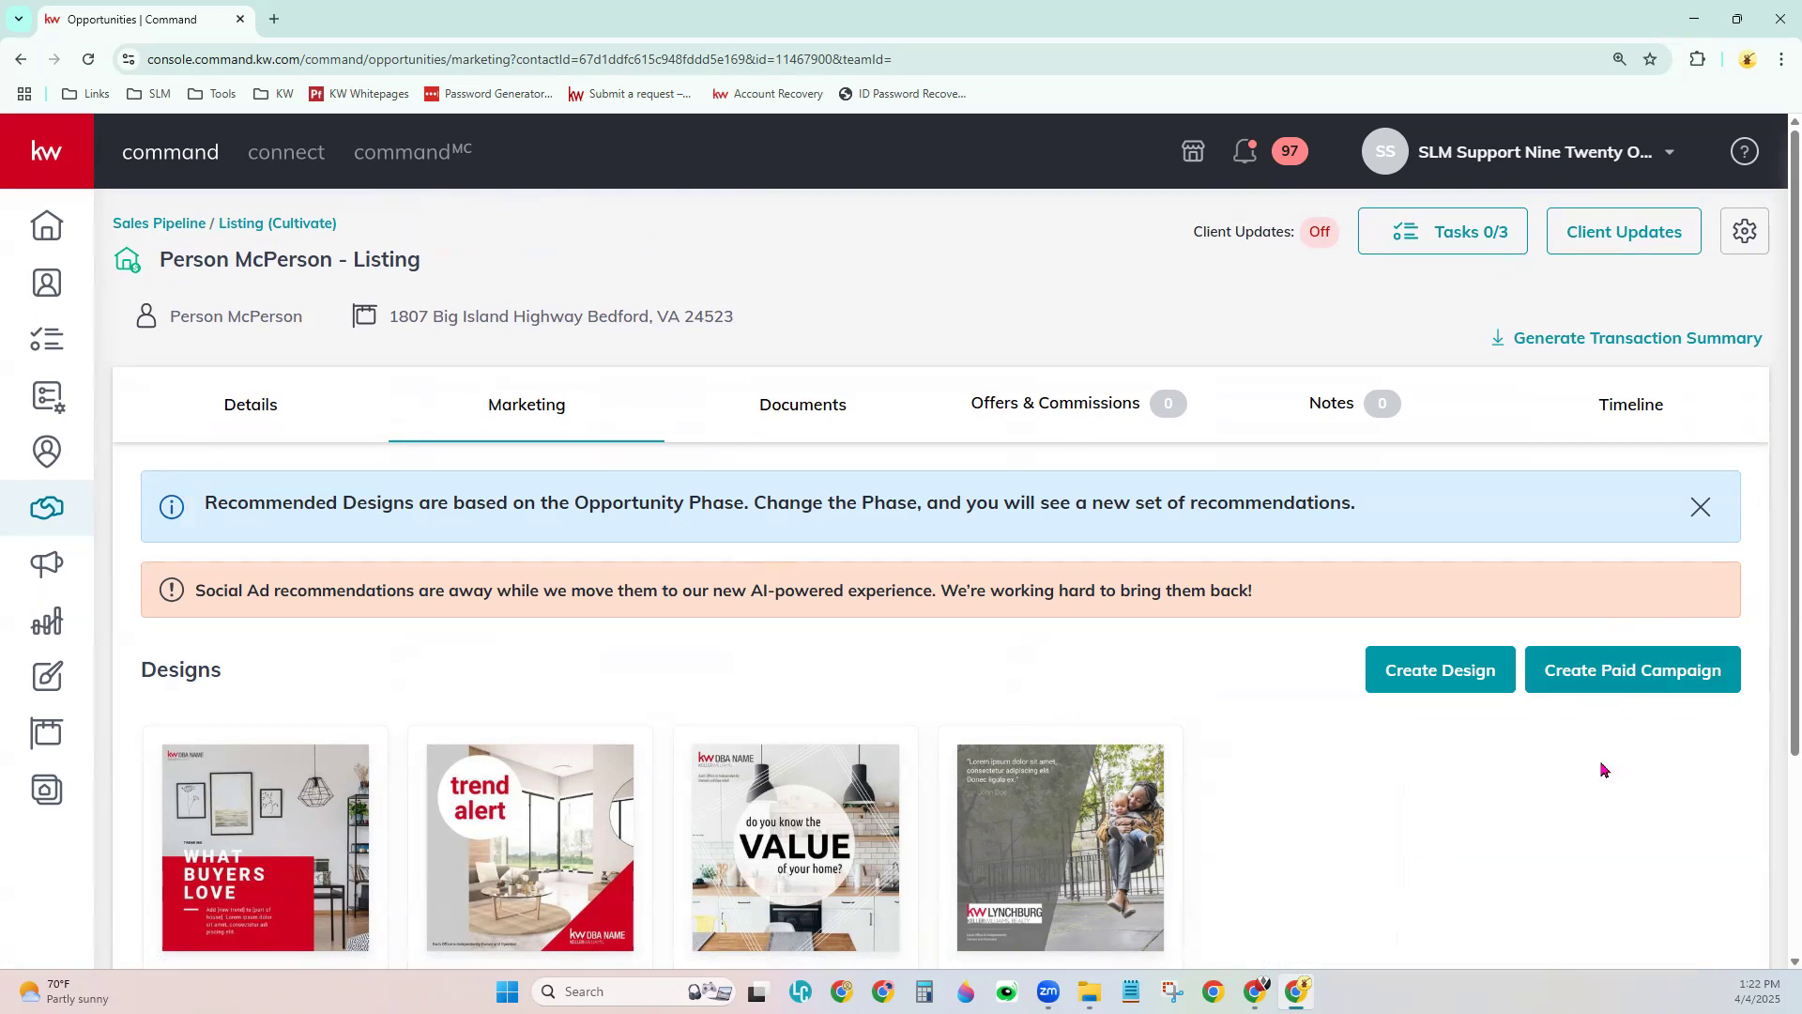
{"action": "scroll", "coordinate": [1324, 869], "scroll_direction": "down", "scroll_amount": 1}
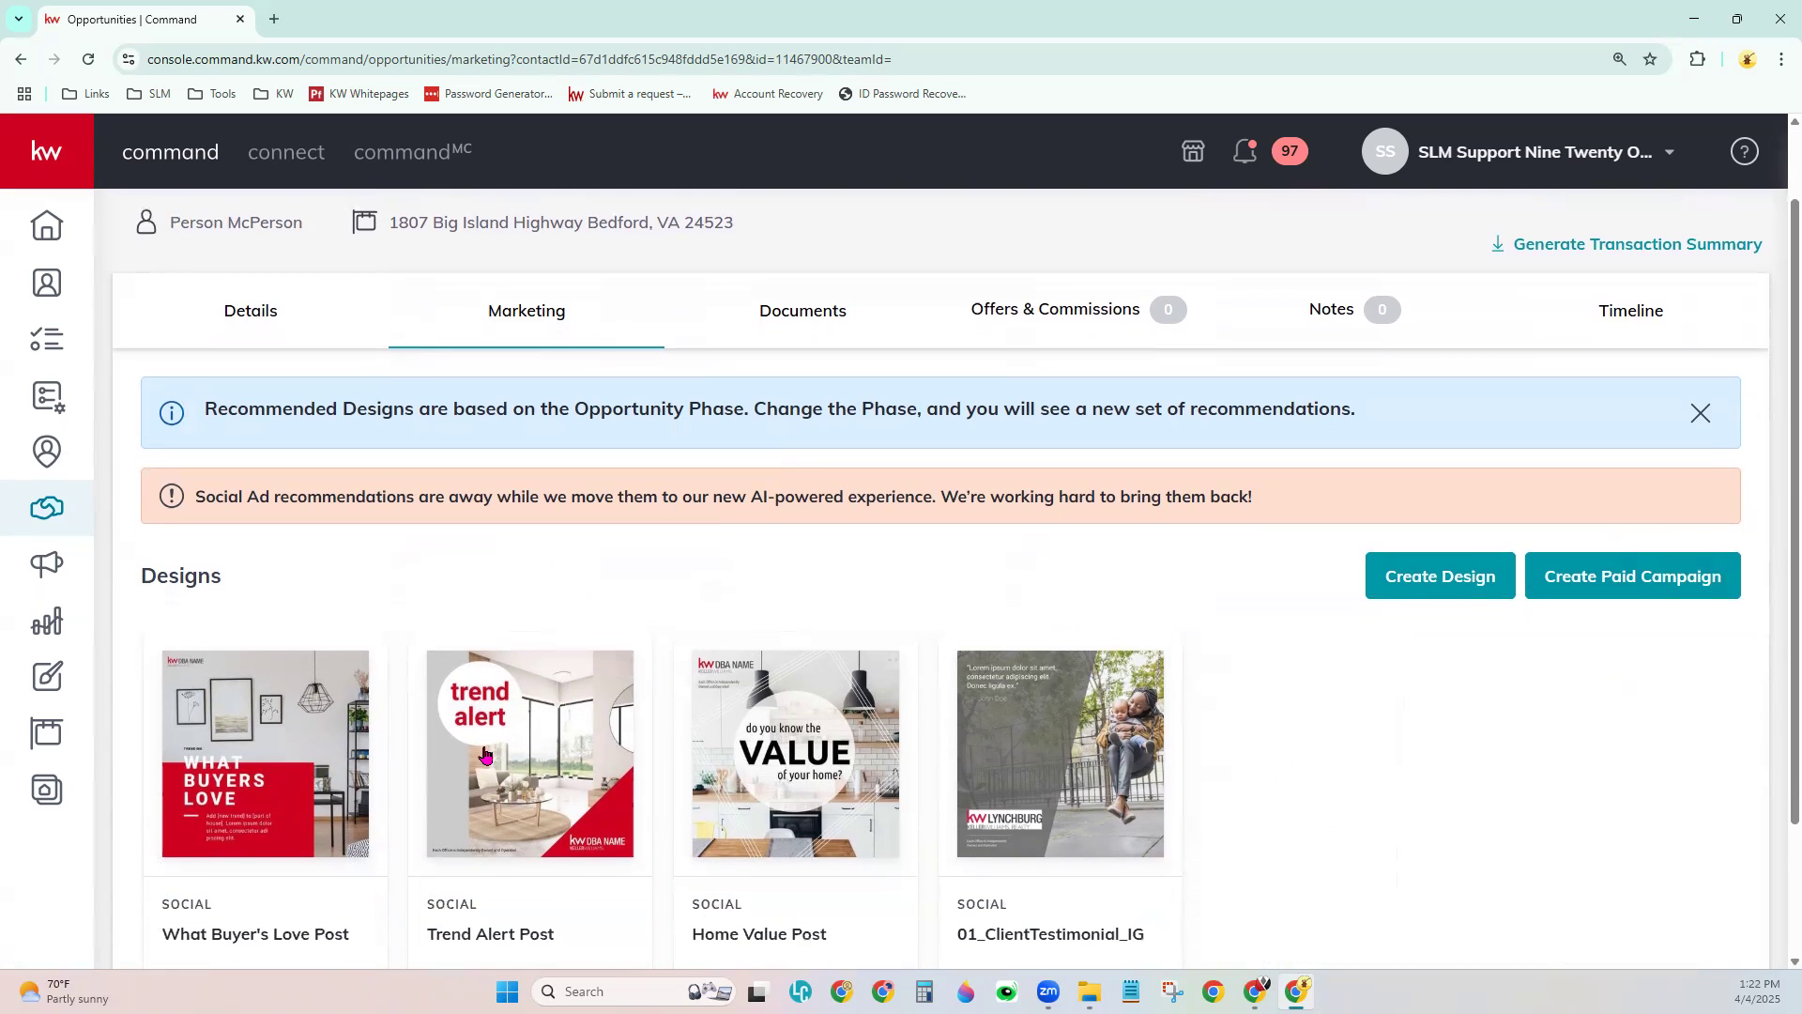
{"action": "scroll", "coordinate": [1386, 792], "scroll_direction": "down", "scroll_amount": 1}
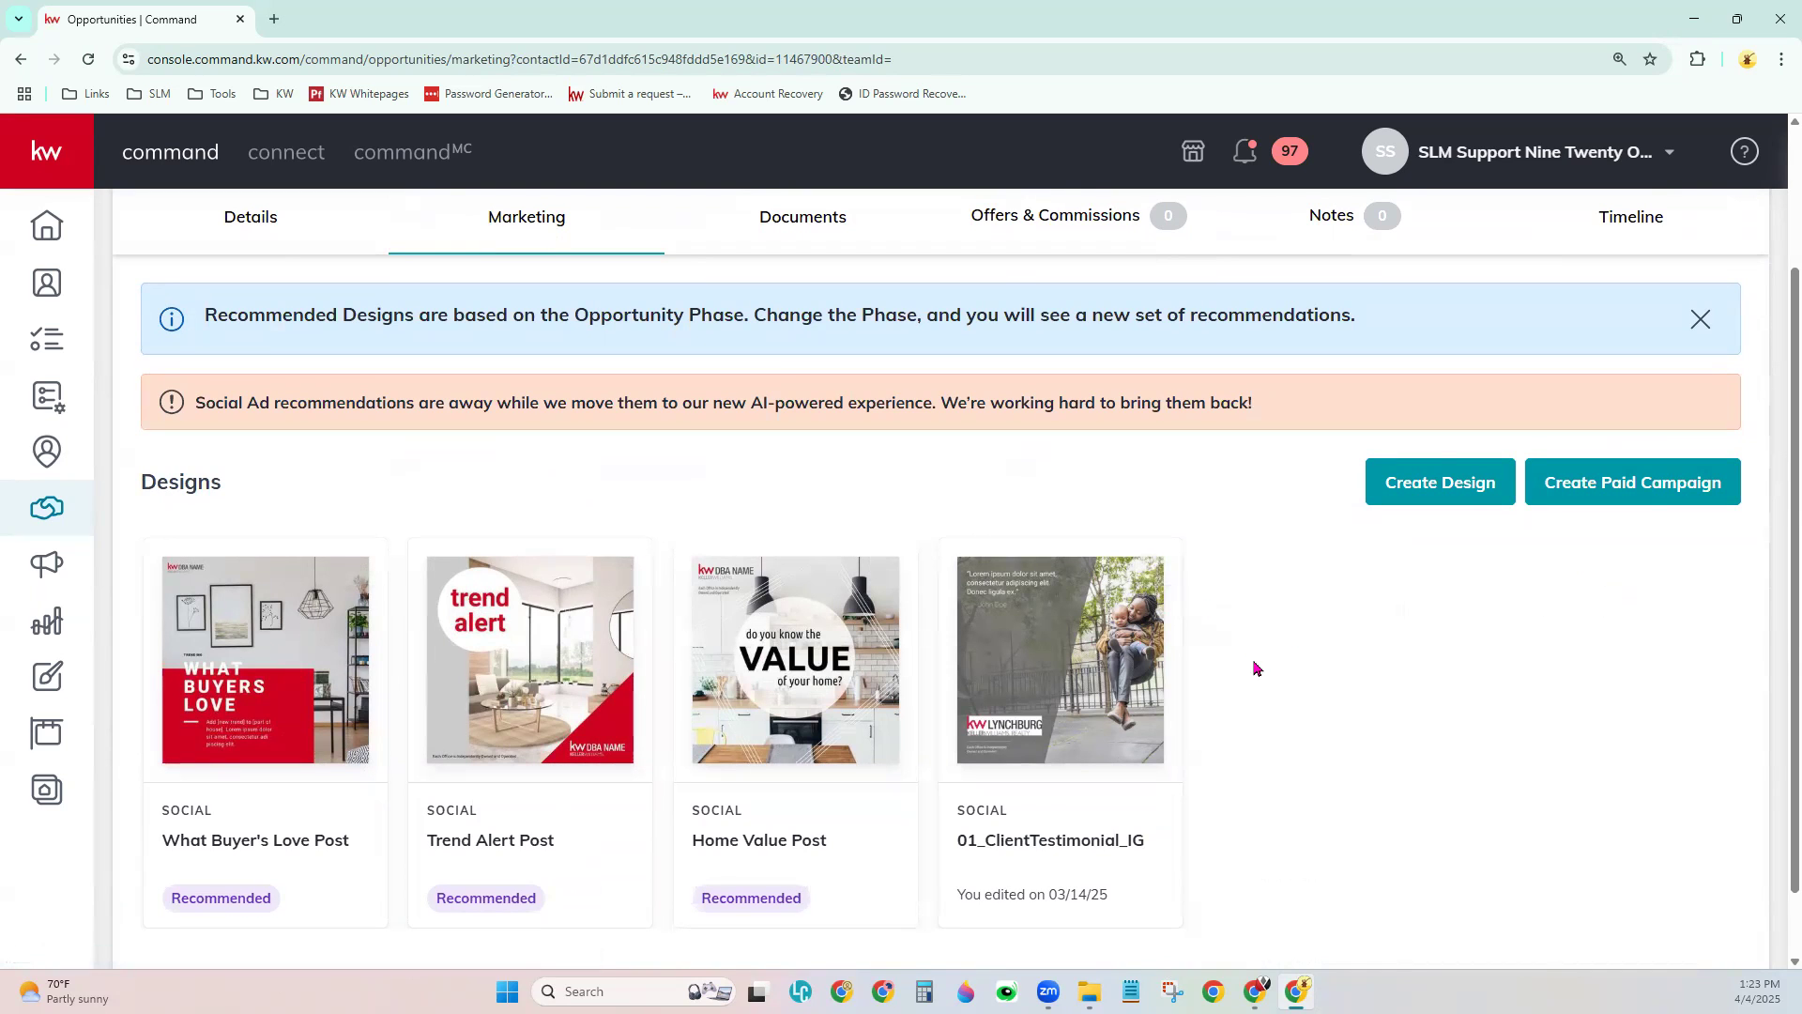
{"action": "scroll", "coordinate": [1258, 668], "scroll_direction": "up", "scroll_amount": 2}
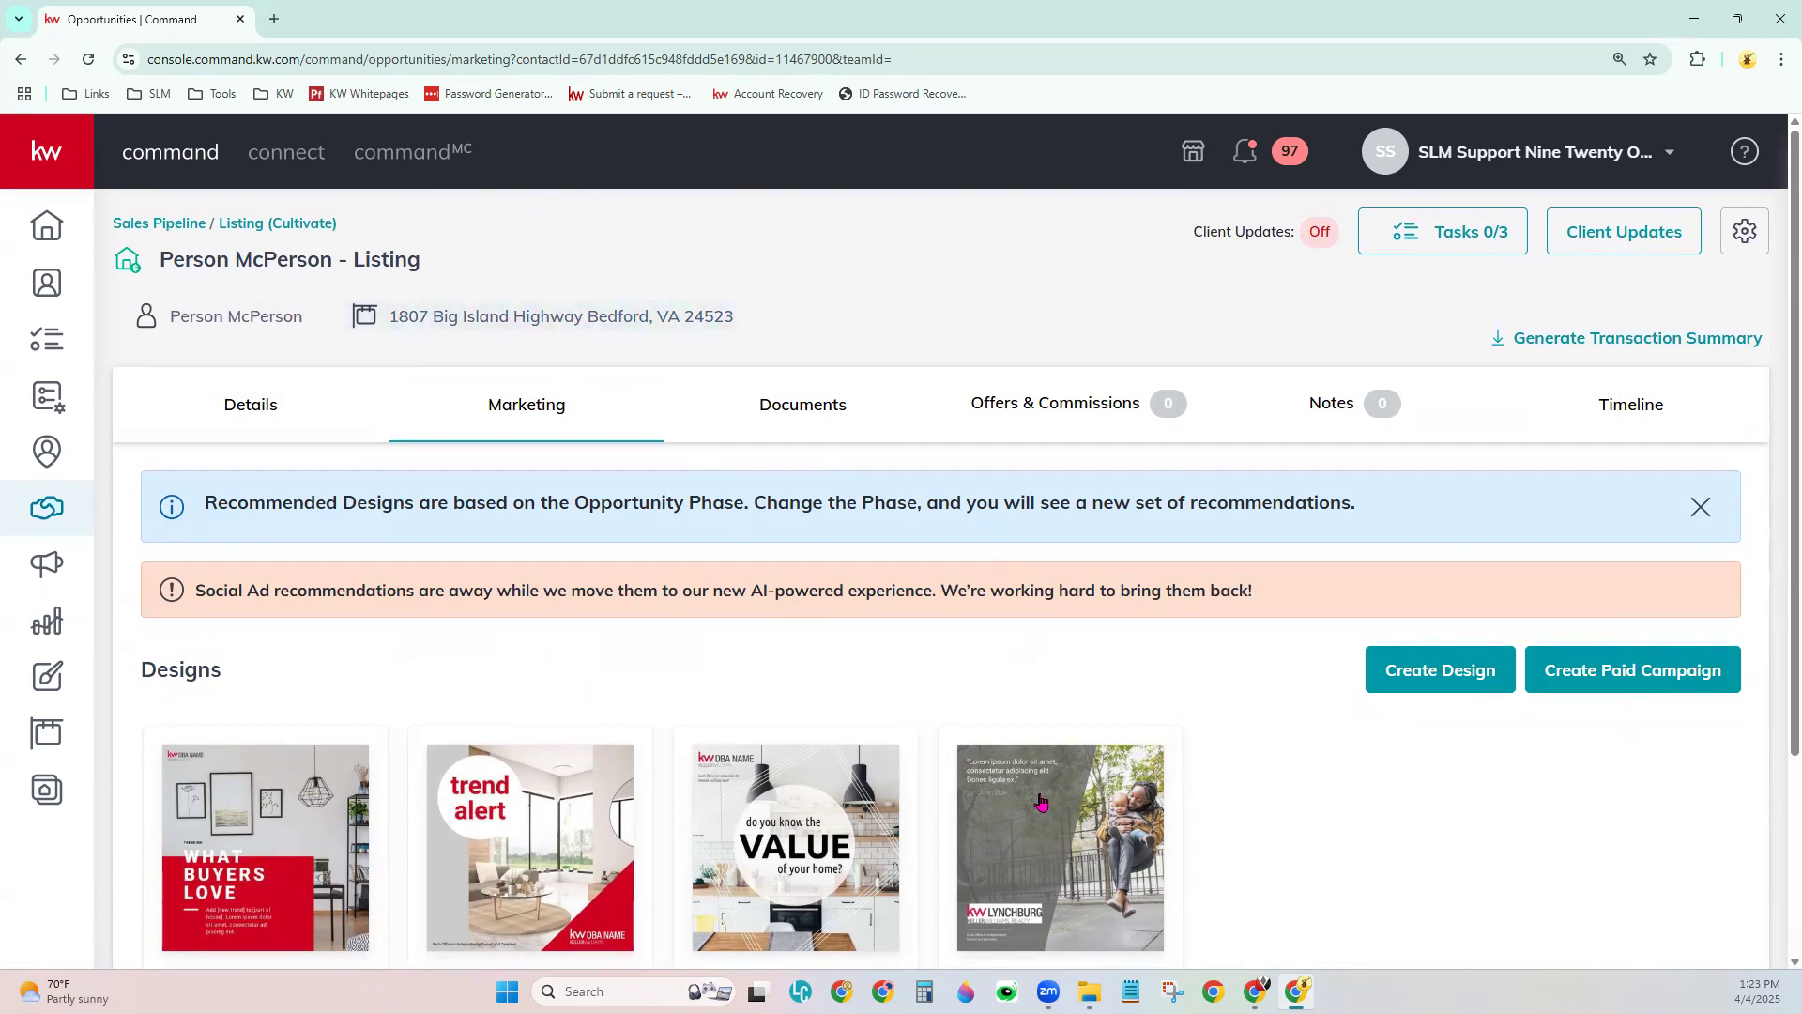
{"action": "scroll", "coordinate": [413, 695], "scroll_direction": "down", "scroll_amount": 1}
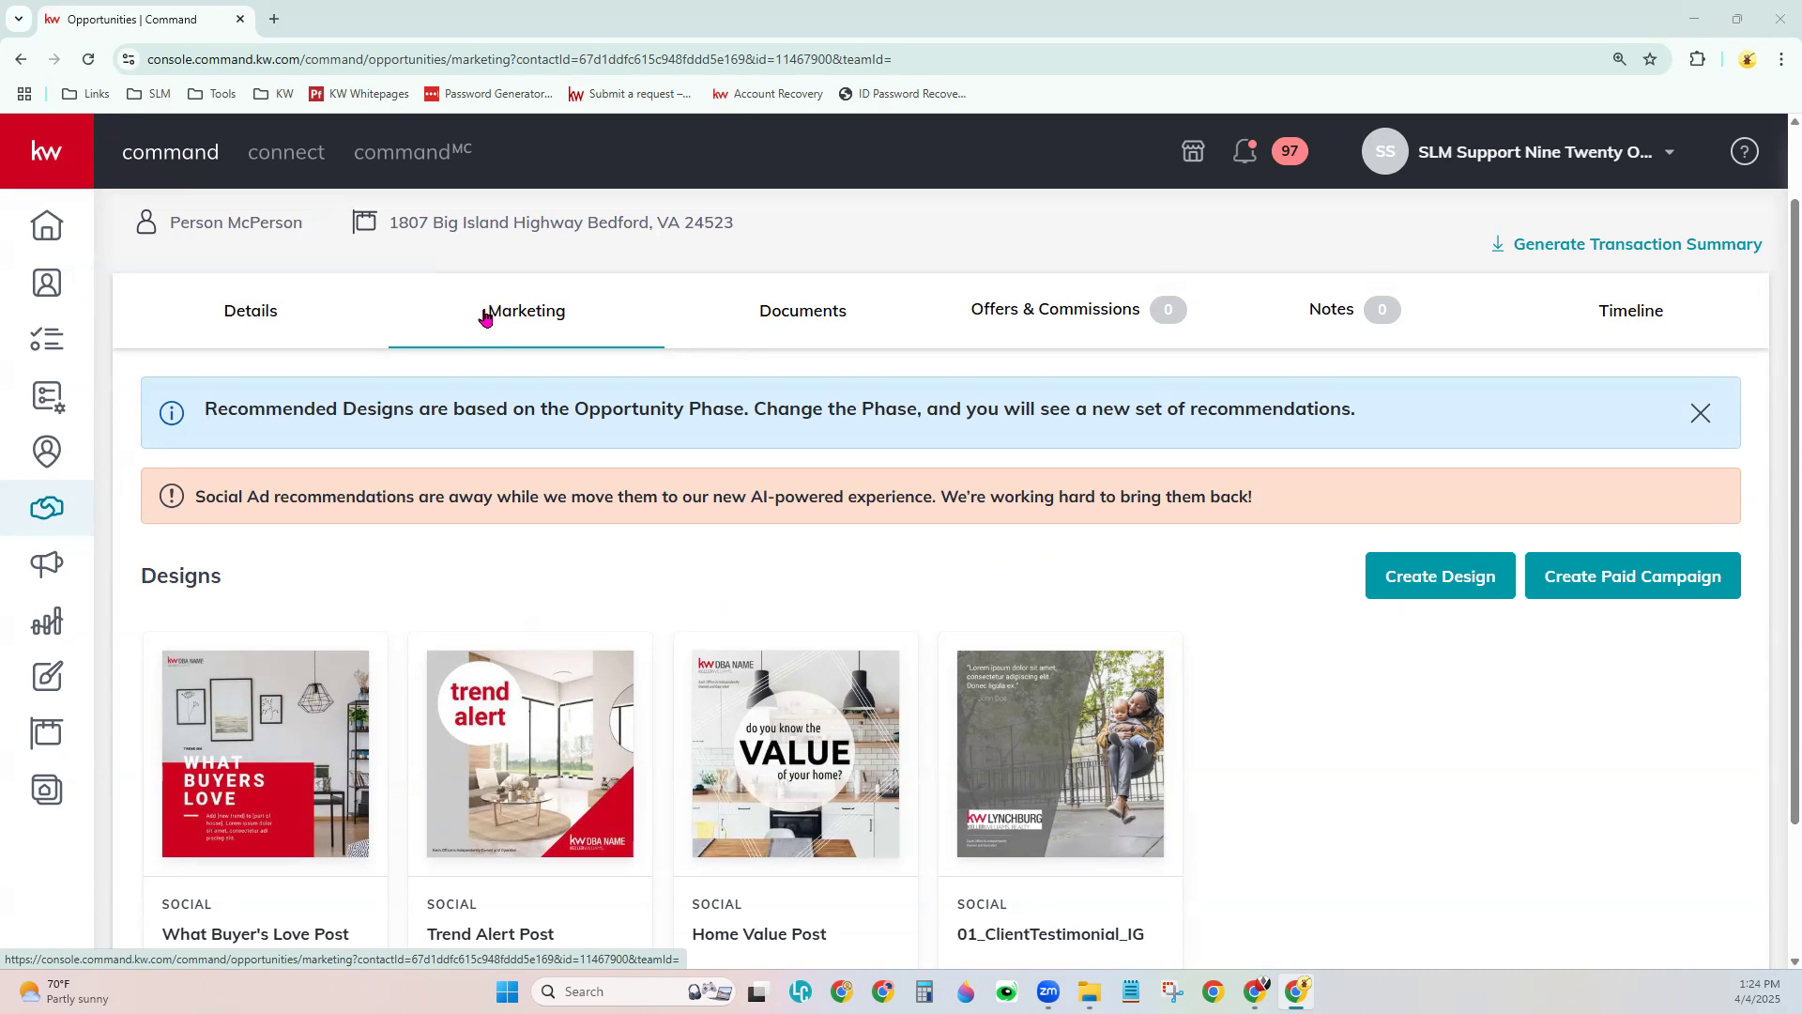
{"action": "scroll", "coordinate": [486, 317], "scroll_direction": "up", "scroll_amount": 1}
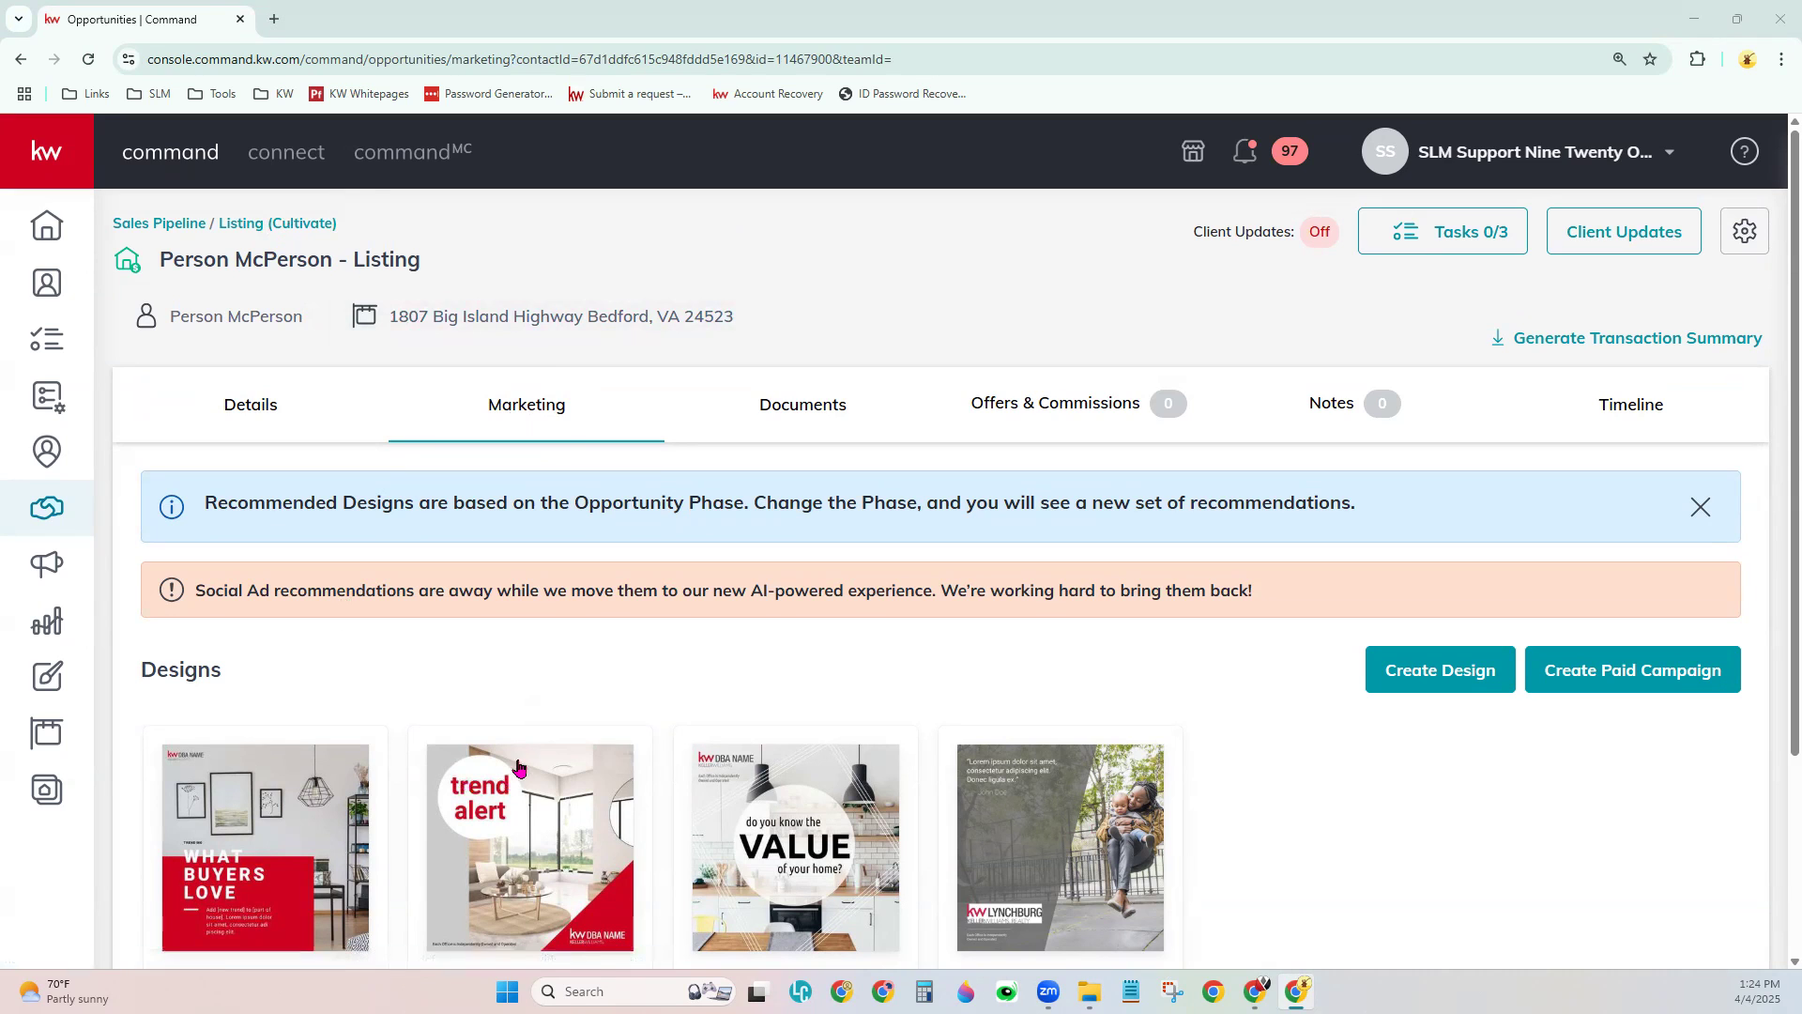
{"action": "scroll", "coordinate": [521, 768], "scroll_direction": "down", "scroll_amount": 2}
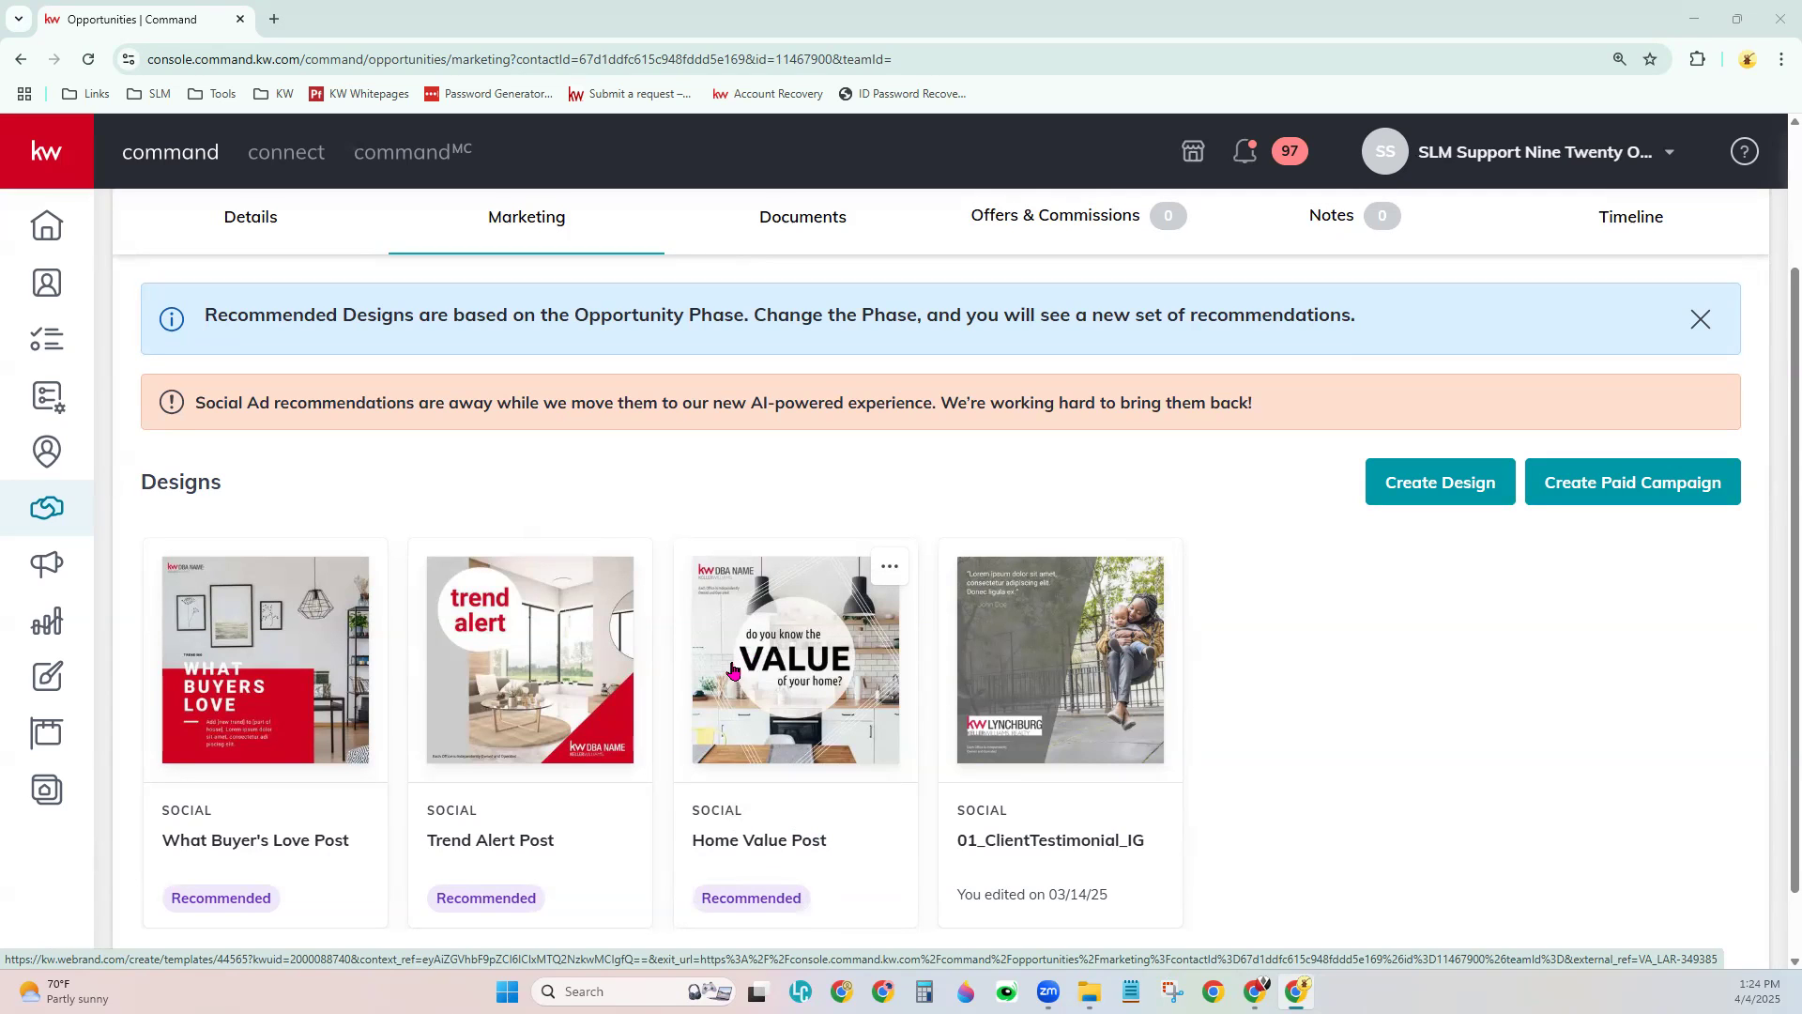
{"action": "scroll", "coordinate": [756, 670], "scroll_direction": "up", "scroll_amount": 1}
{"action": "scroll", "coordinate": [755, 670], "scroll_direction": "up", "scroll_amount": 1}
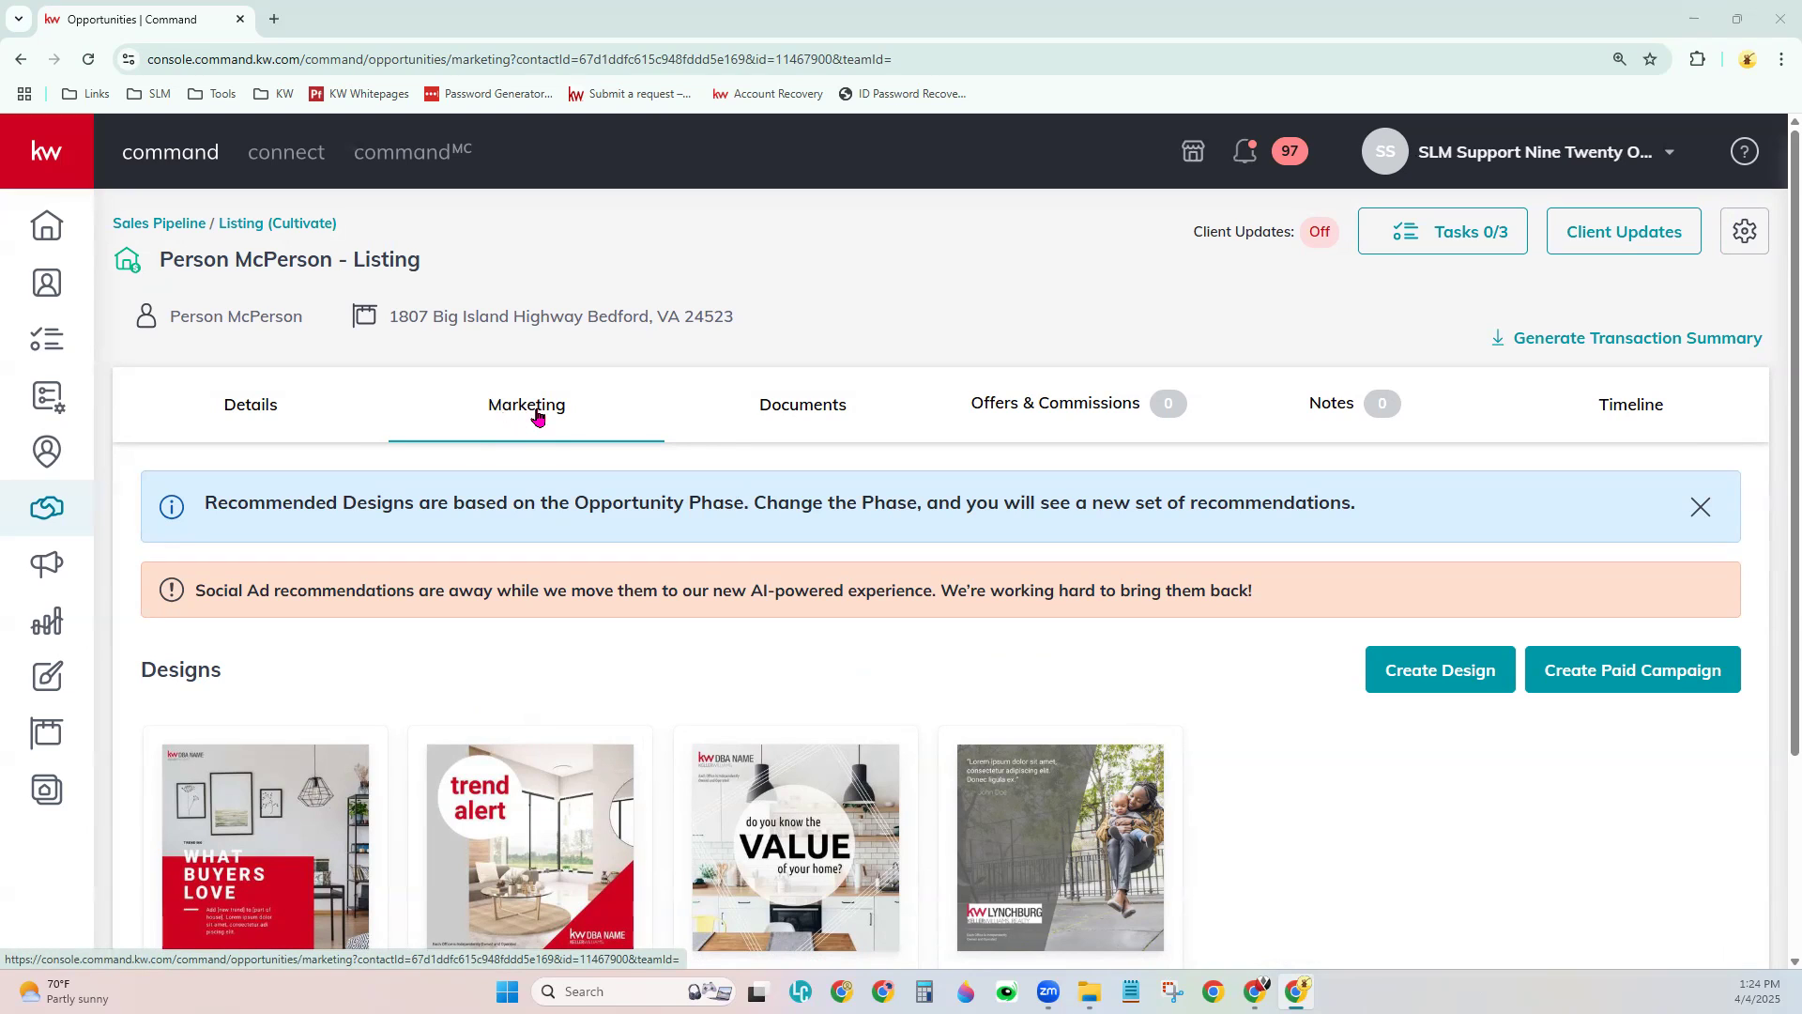
- Open the Documents tab, review the Residential checklist types, and scroll the 11 Listed documents
{"action": "left_click", "coordinate": [809, 423]}
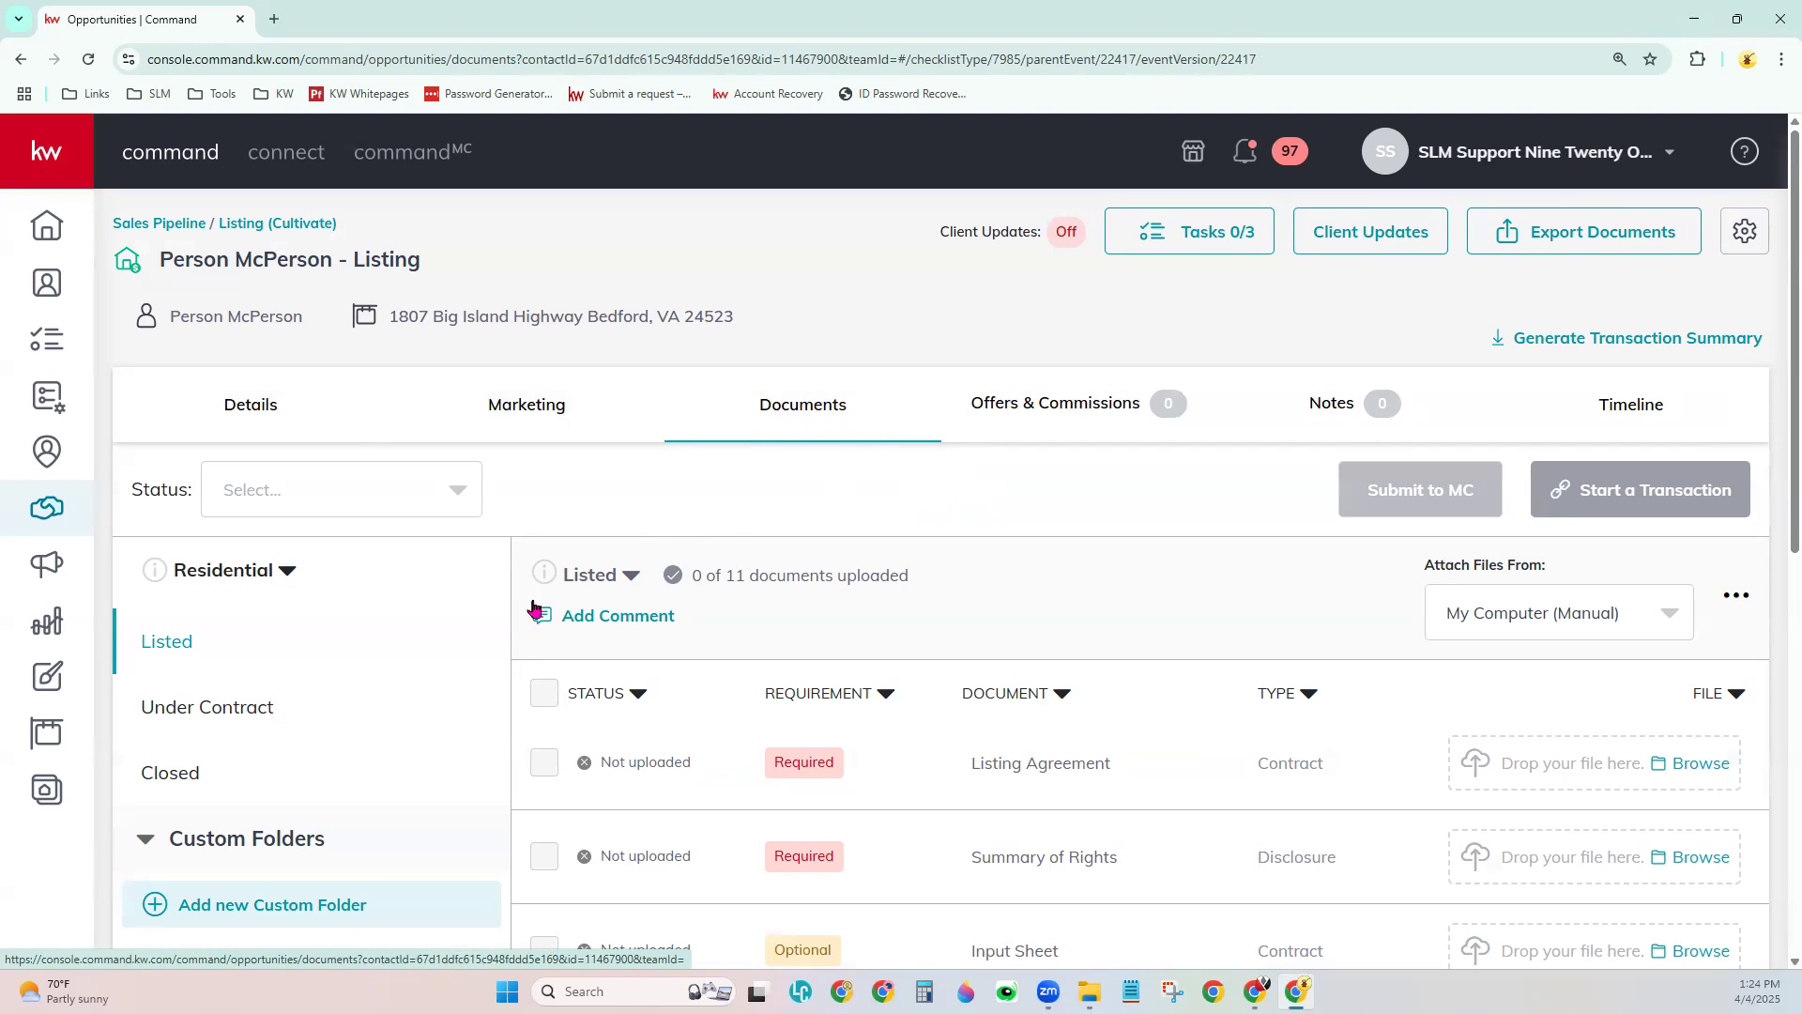
{"action": "left_click", "coordinate": [246, 578]}
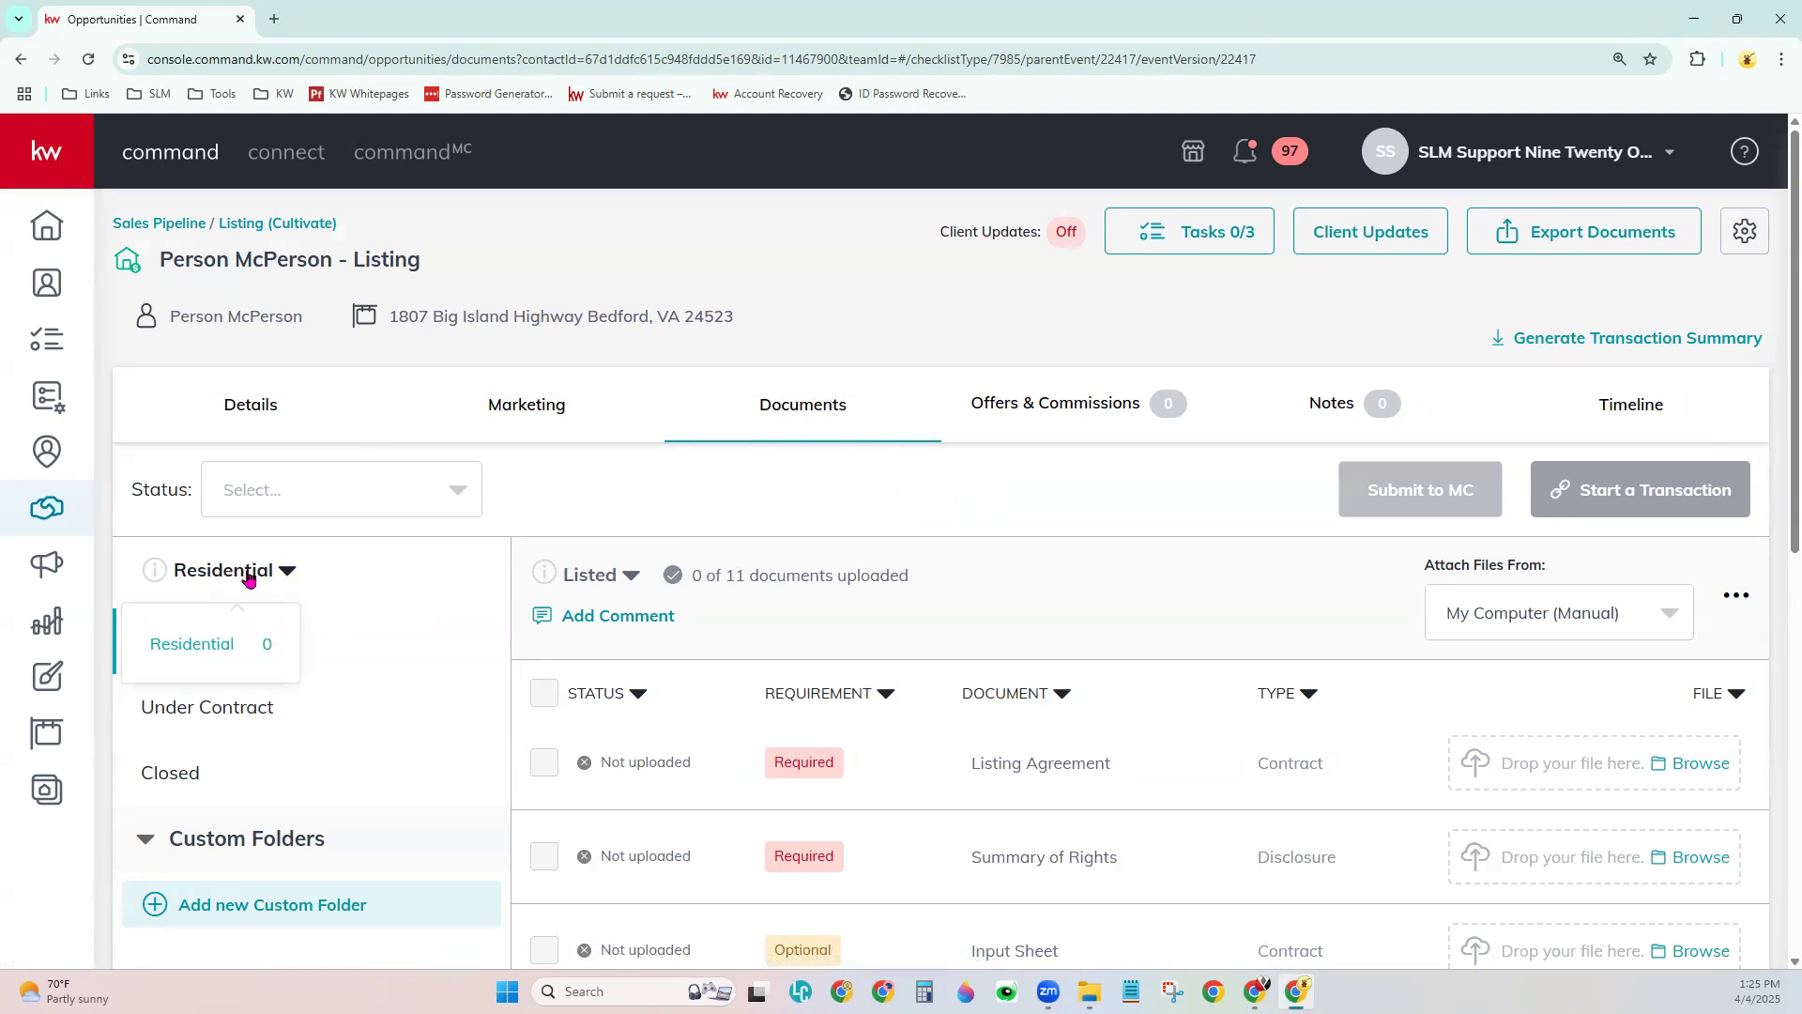
{"action": "left_click", "coordinate": [249, 646]}
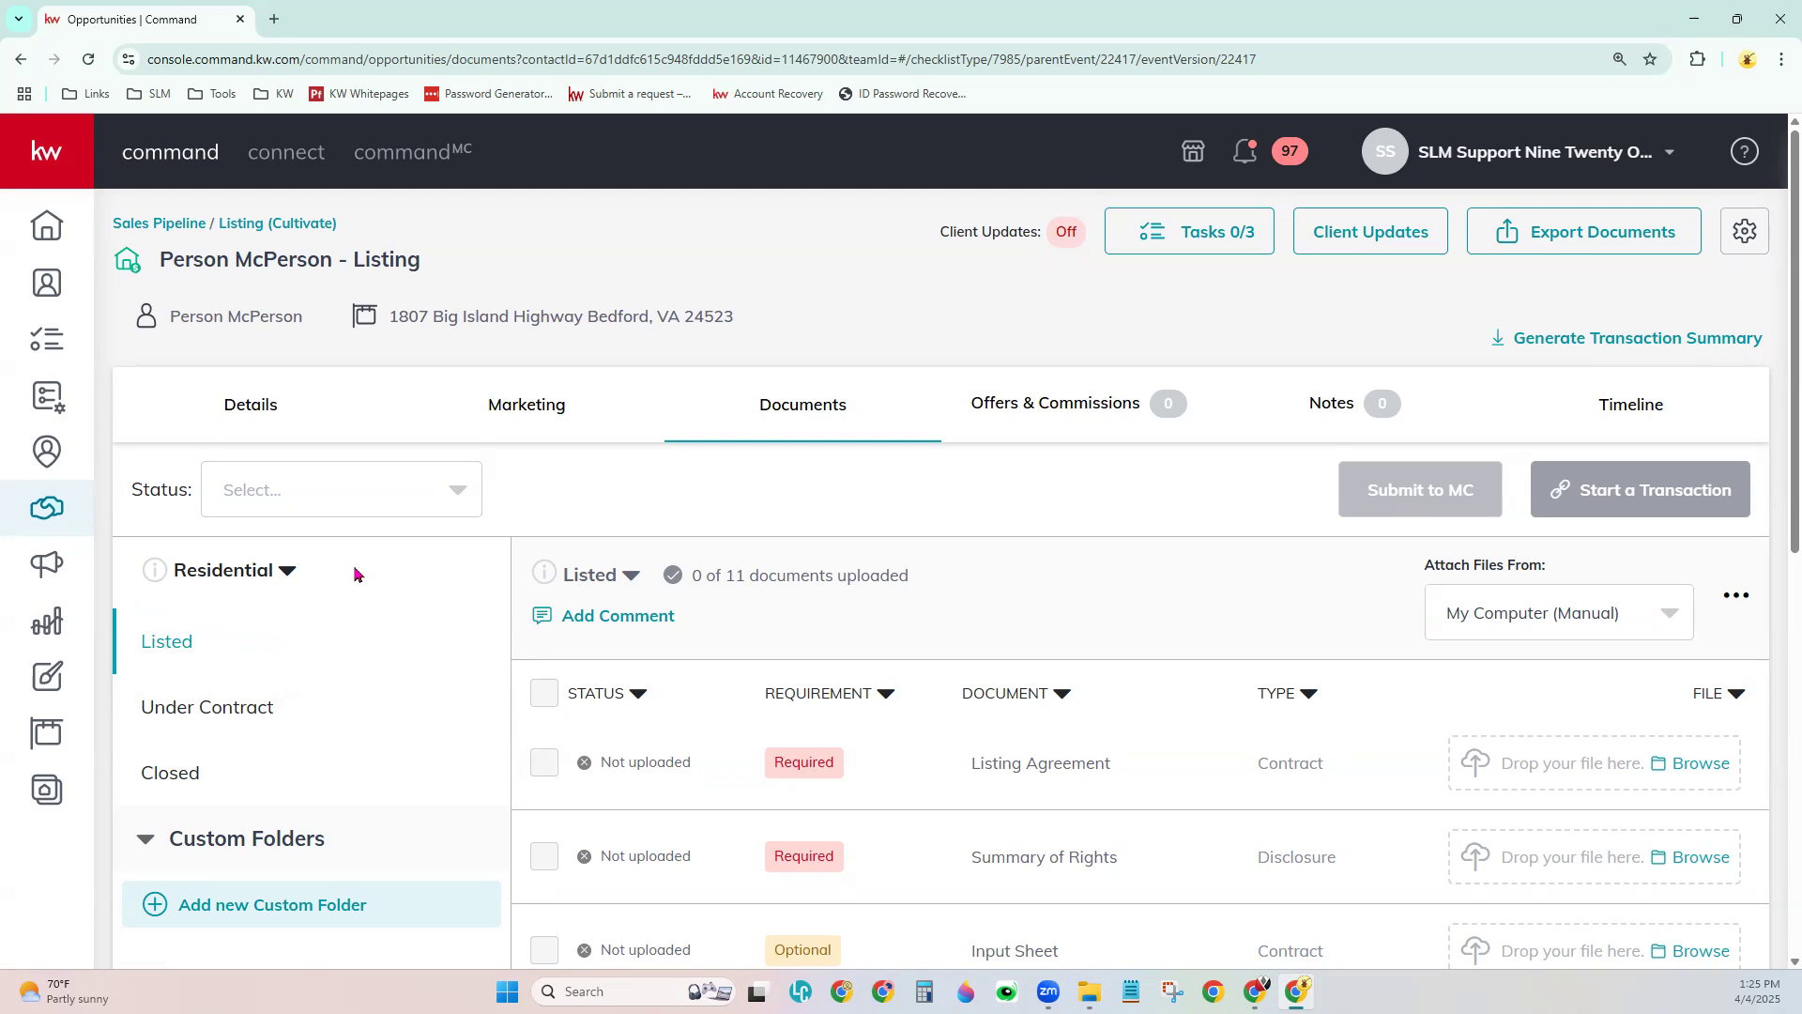
{"action": "left_click", "coordinate": [225, 584]}
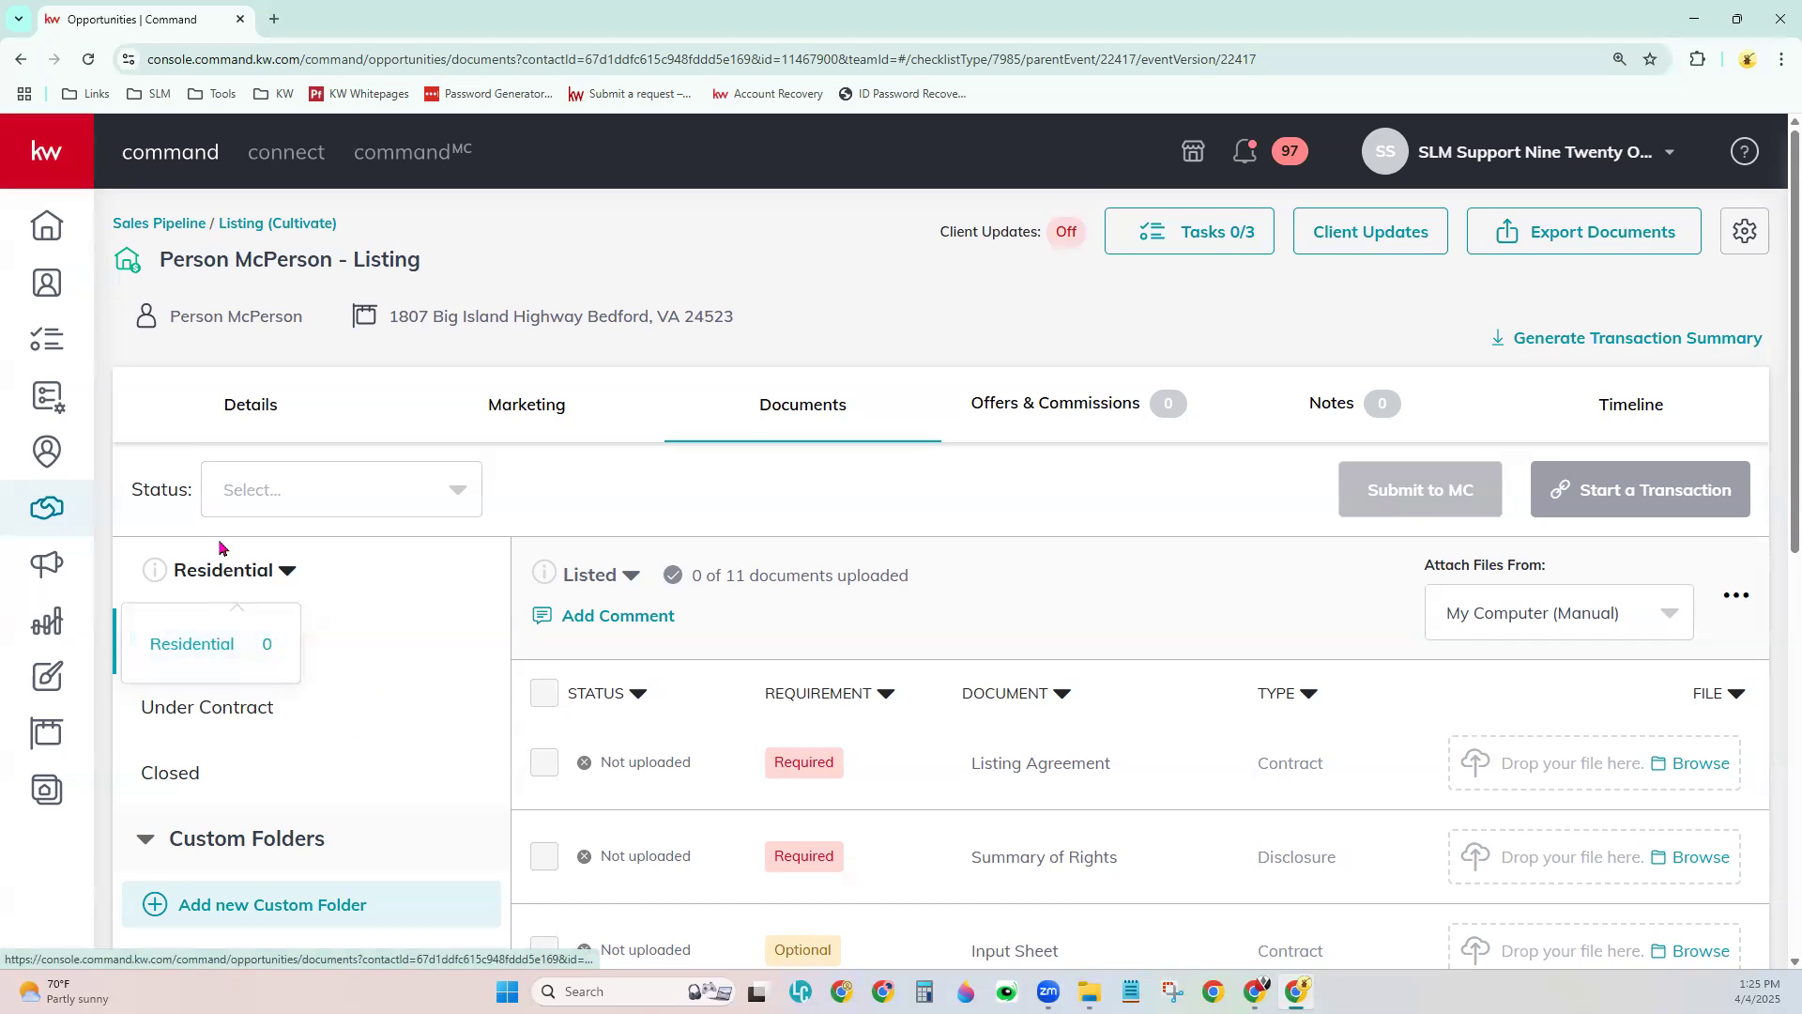
{"action": "left_click", "coordinate": [395, 614]}
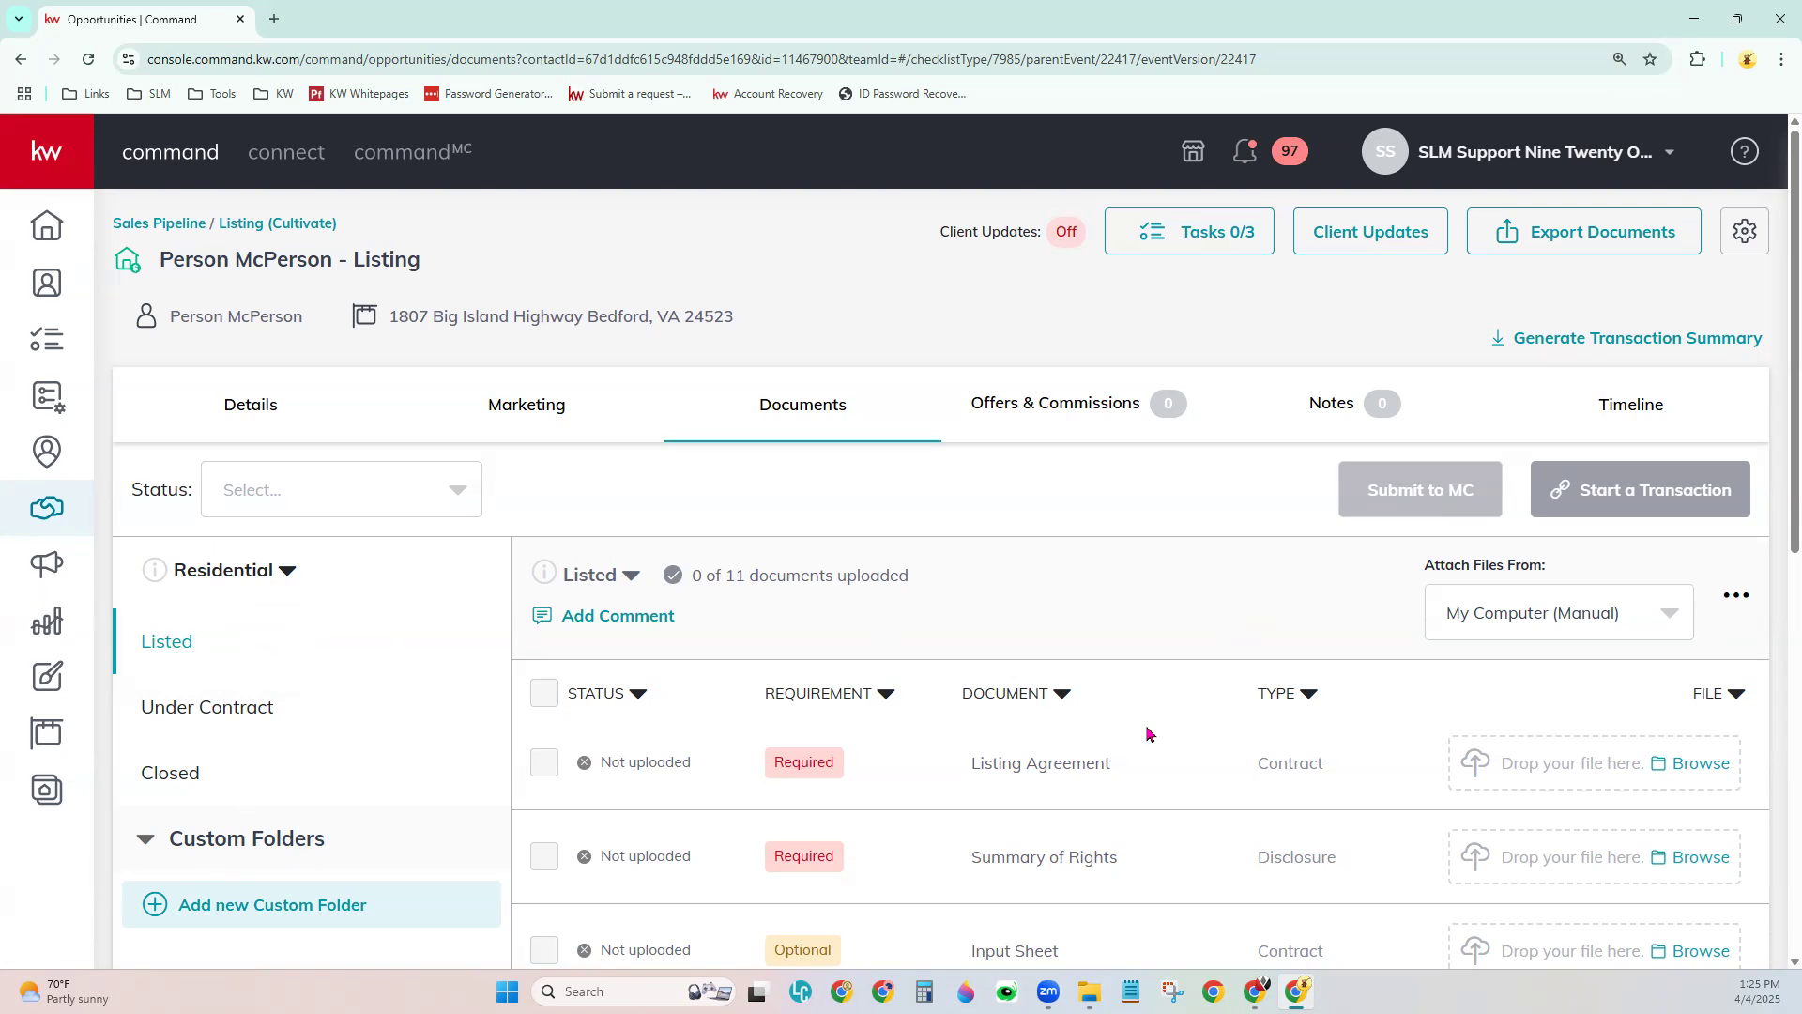
{"action": "scroll", "coordinate": [1149, 733], "scroll_direction": "down", "scroll_amount": 5}
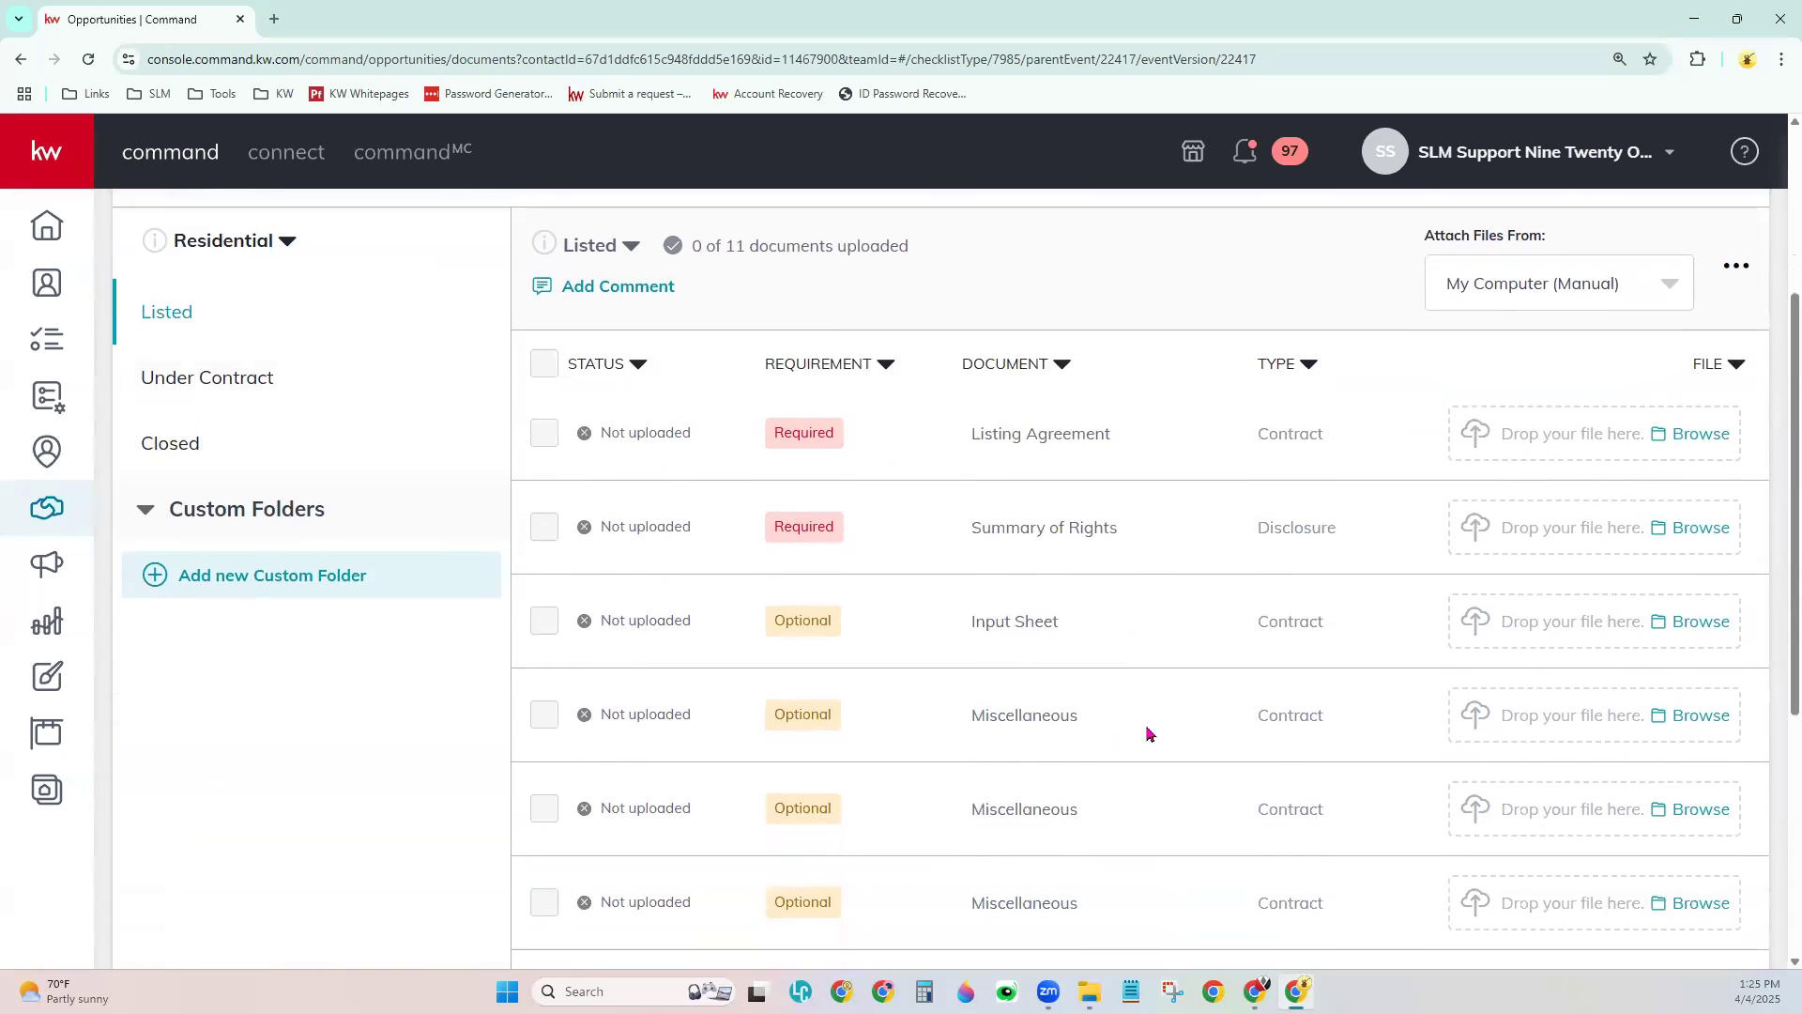
{"action": "scroll", "coordinate": [1150, 733], "scroll_direction": "up", "scroll_amount": 1}
{"action": "scroll", "coordinate": [1149, 733], "scroll_direction": "up", "scroll_amount": 4}
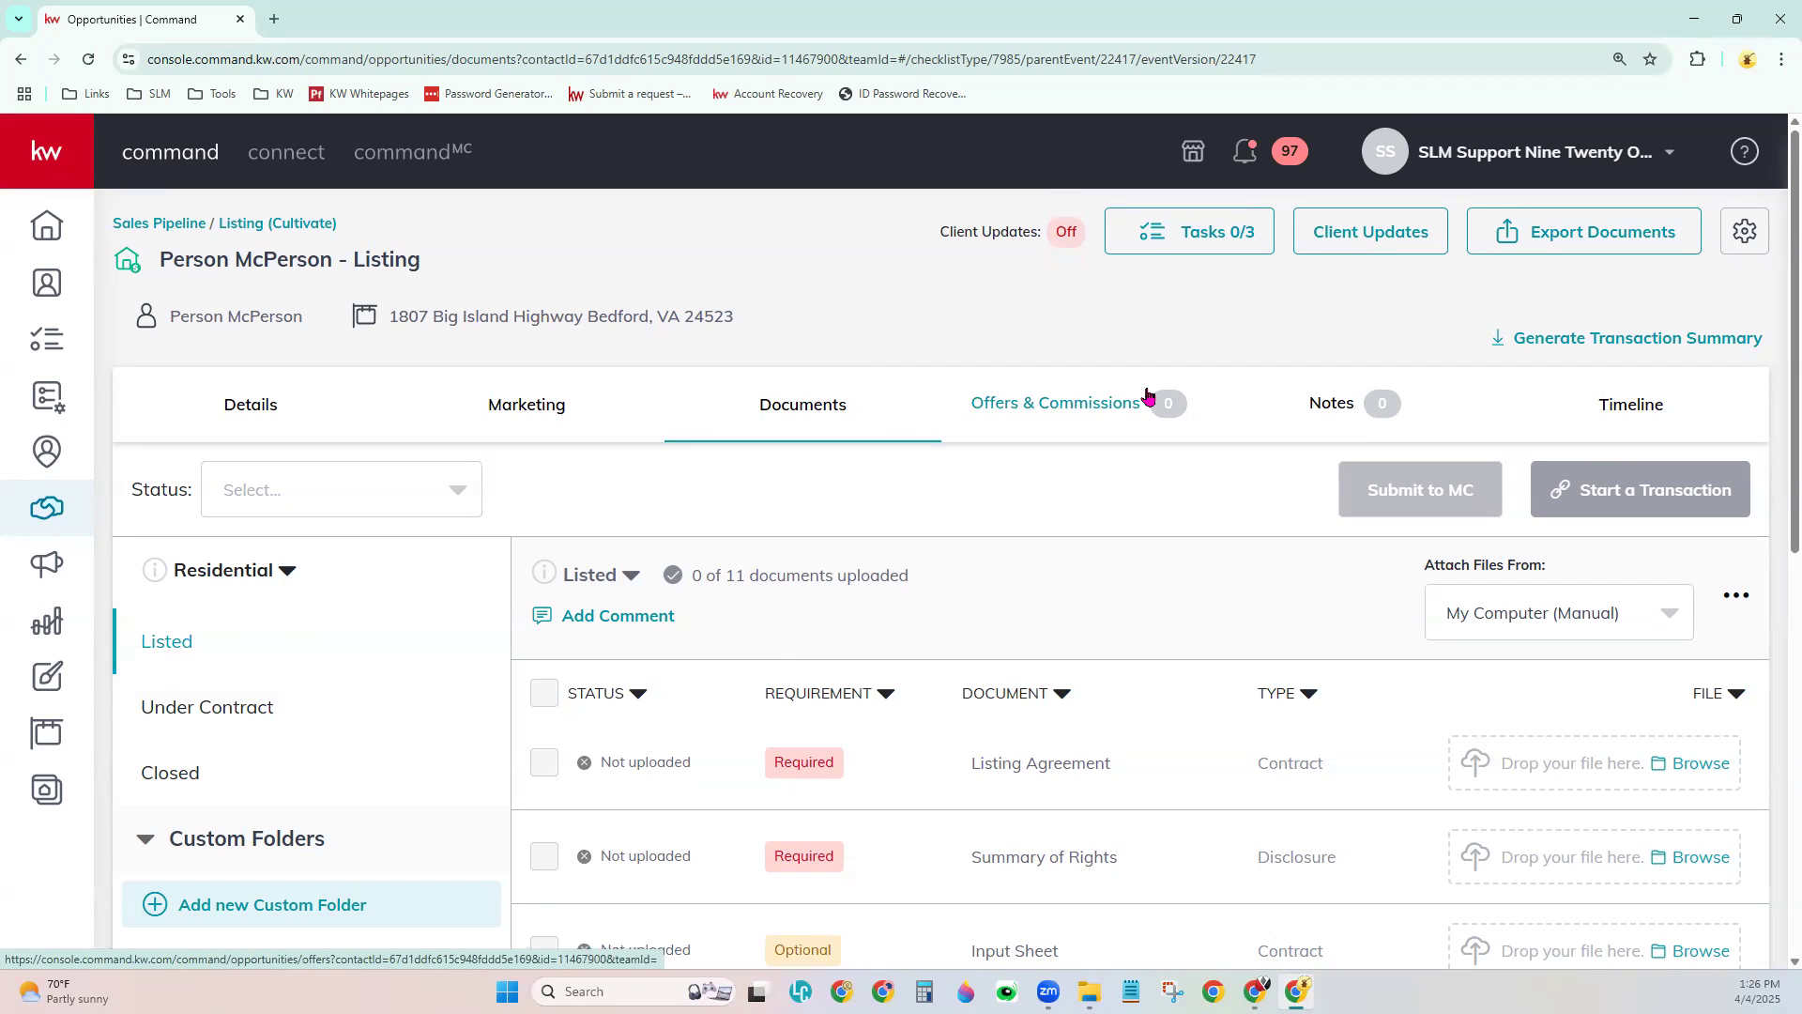
- View the empty Offers & Commissions timeline, then the Notes tab with no notes
{"action": "left_click", "coordinate": [1076, 408]}
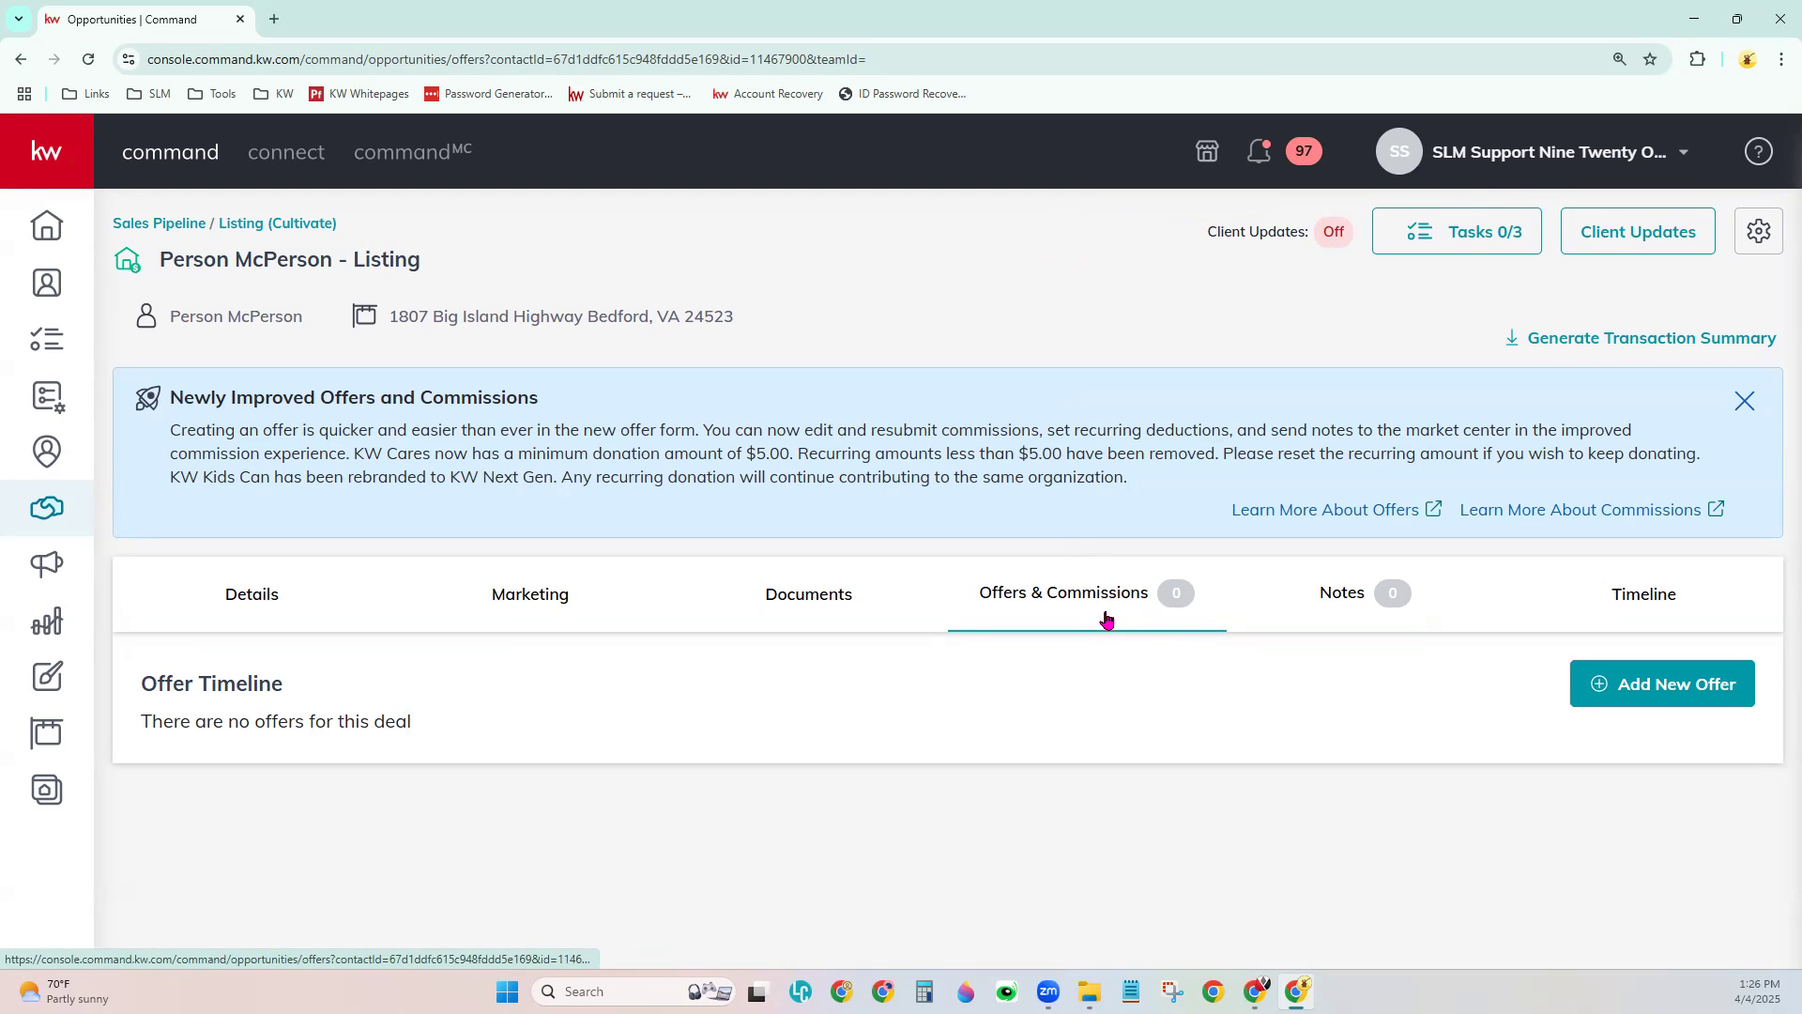
{"action": "left_click", "coordinate": [1324, 607]}
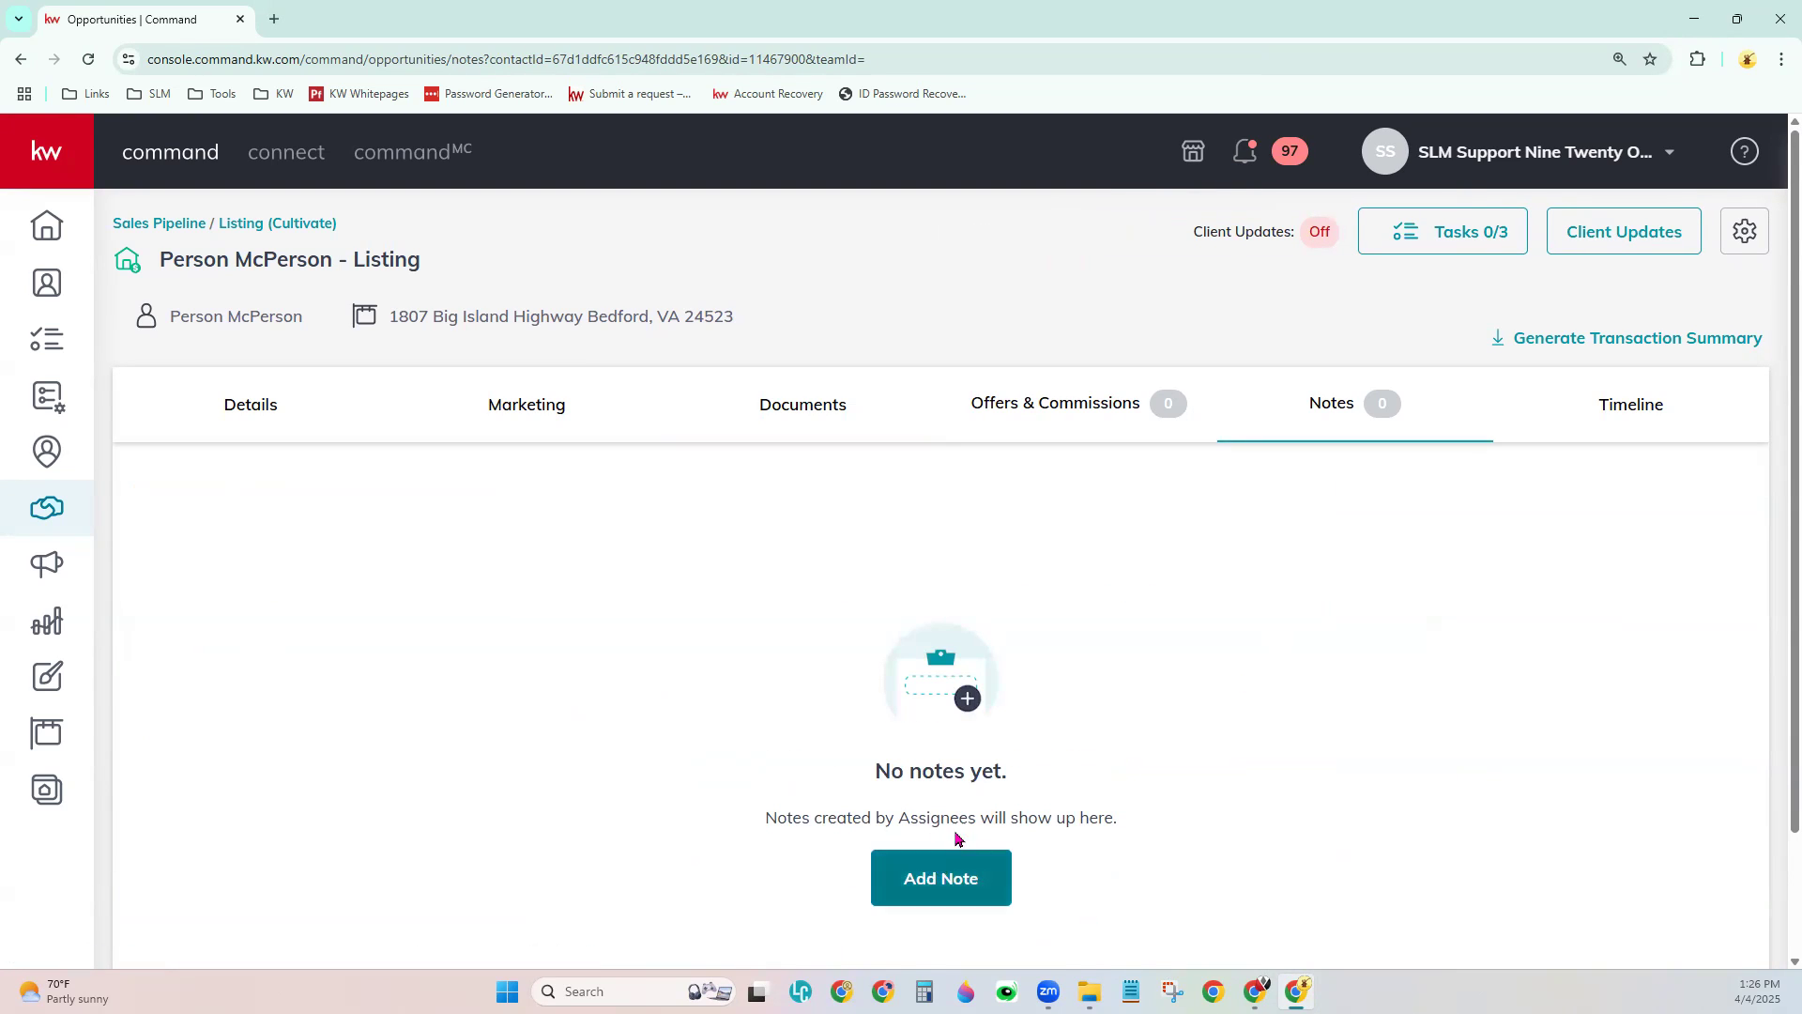
- Open the Timeline, keeping Date Range at Last 30 days and Activity type at All
{"action": "left_click", "coordinate": [1606, 413]}
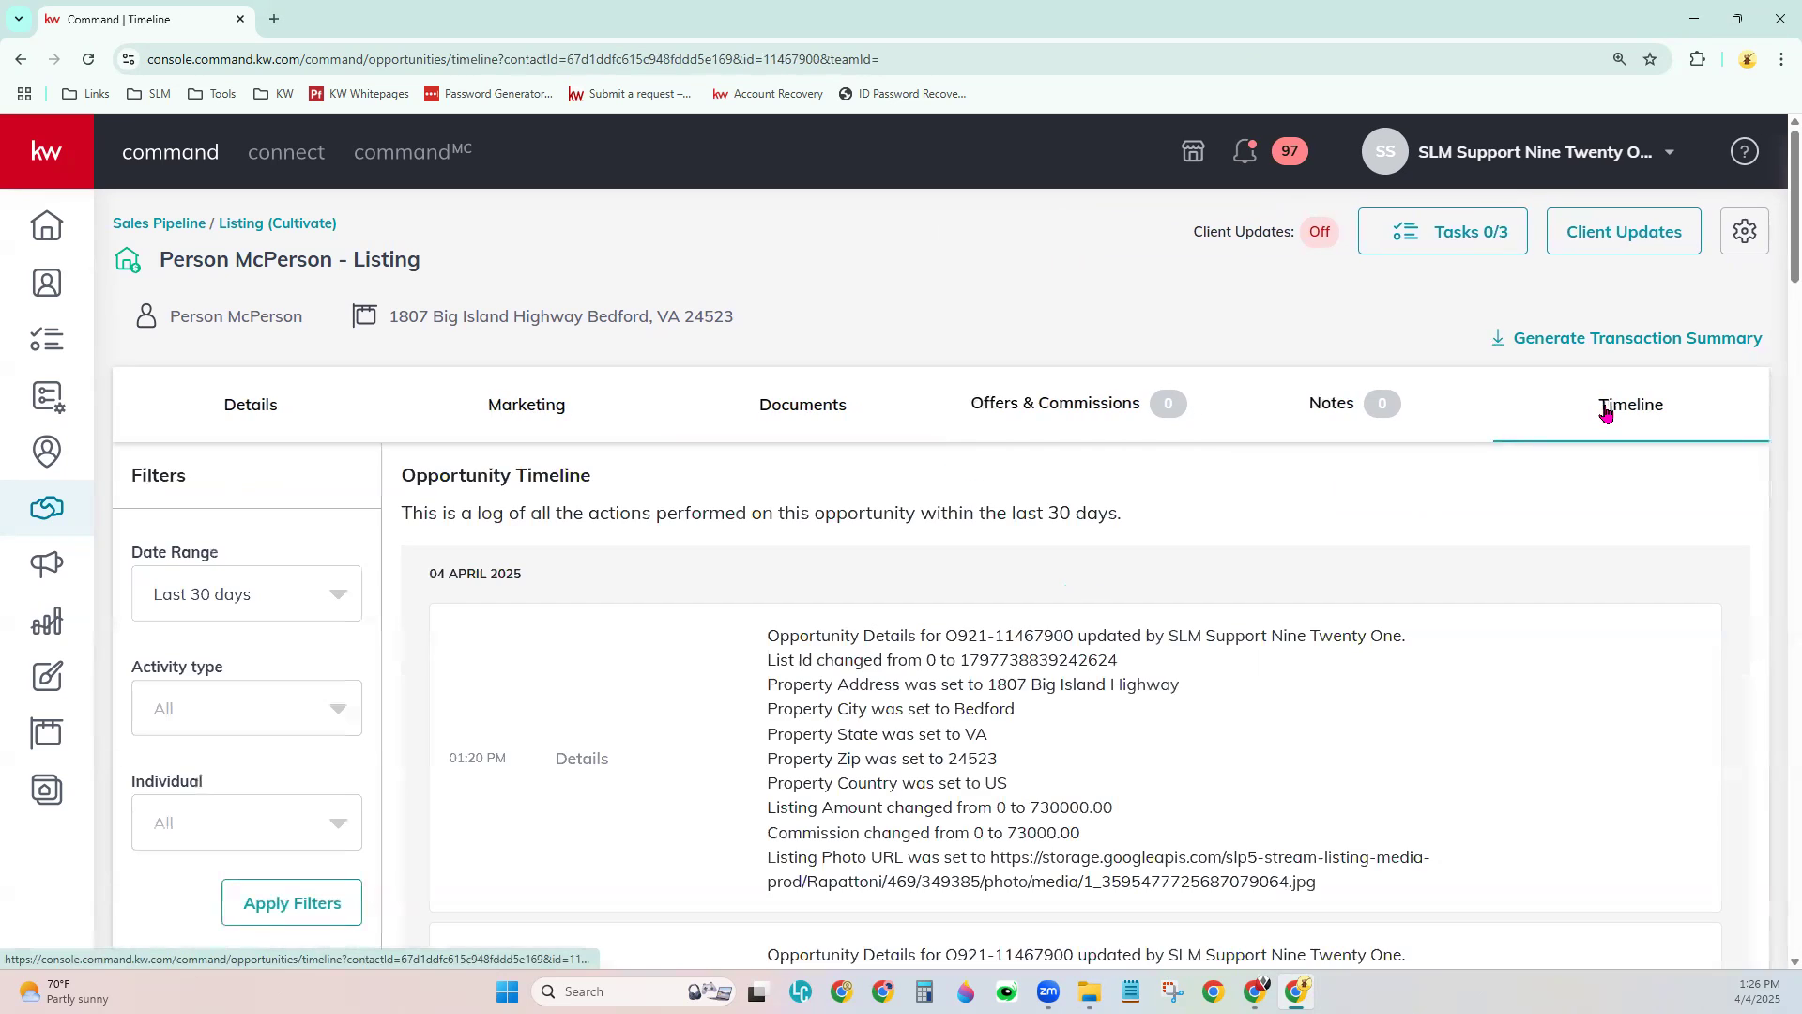
{"action": "left_click", "coordinate": [289, 603]}
{"action": "left_click", "coordinate": [396, 683]}
{"action": "left_click", "coordinate": [336, 708]}
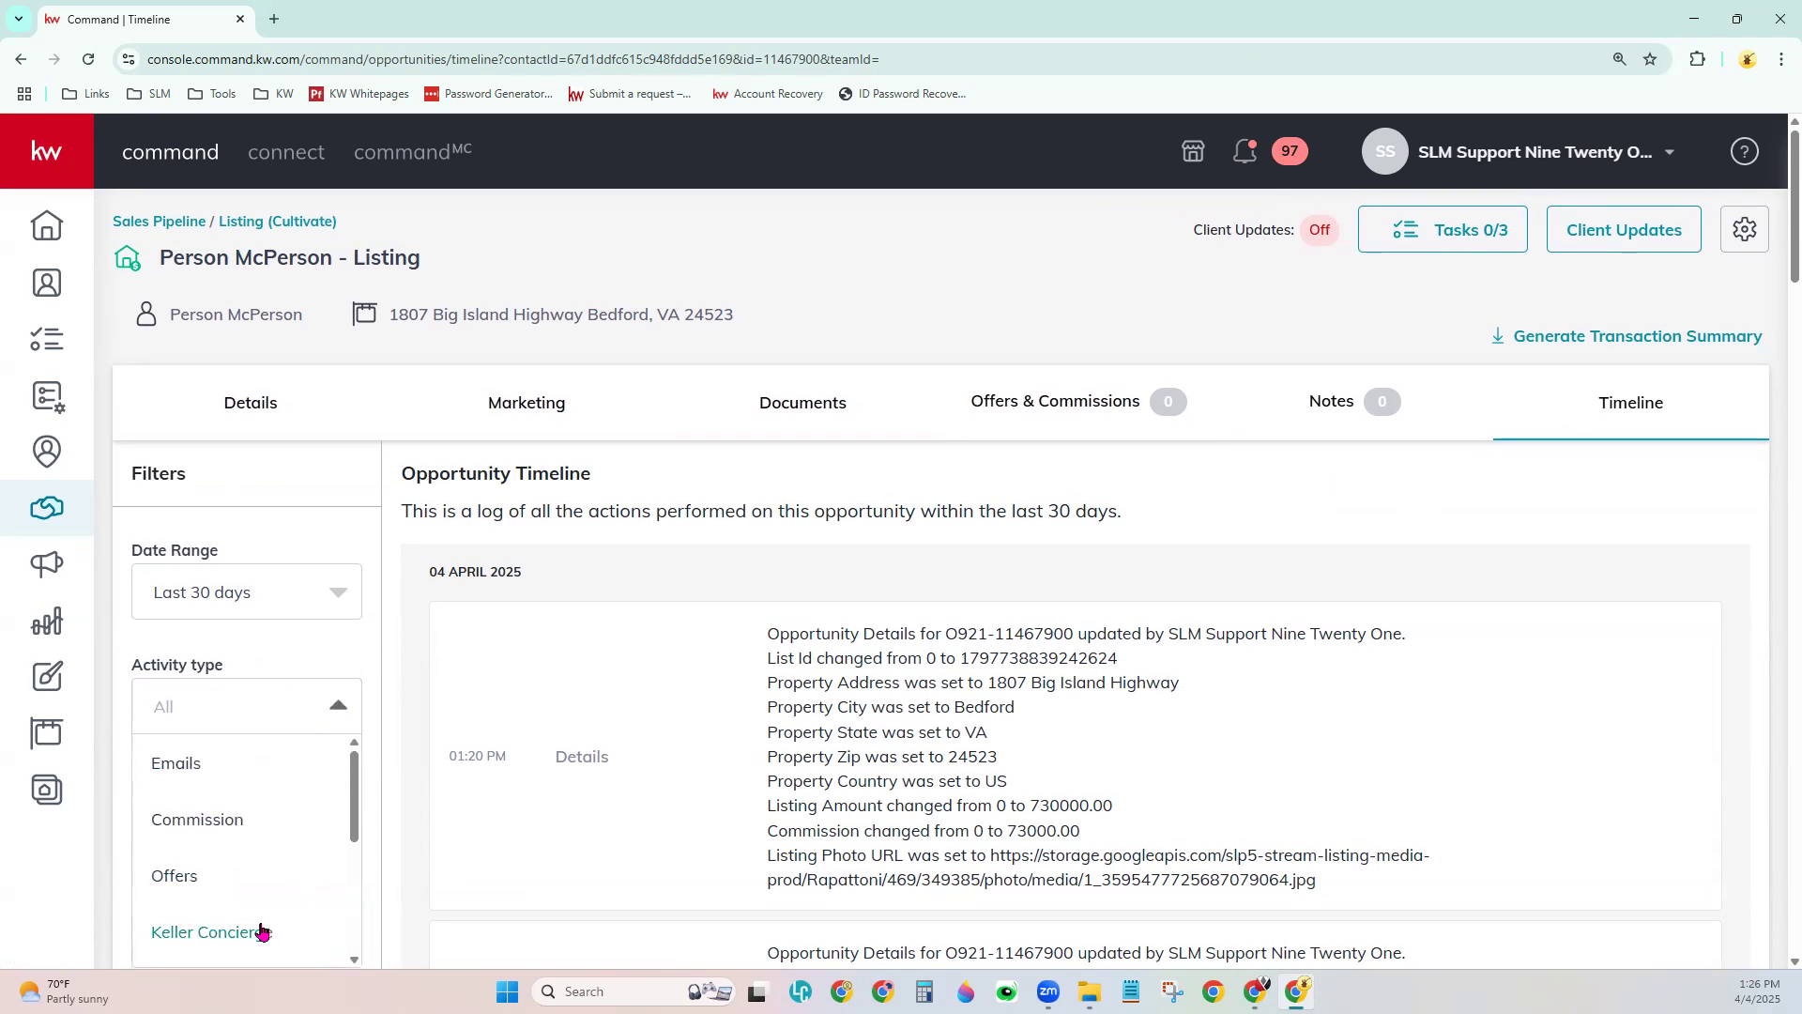
{"action": "left_click", "coordinate": [488, 687]}
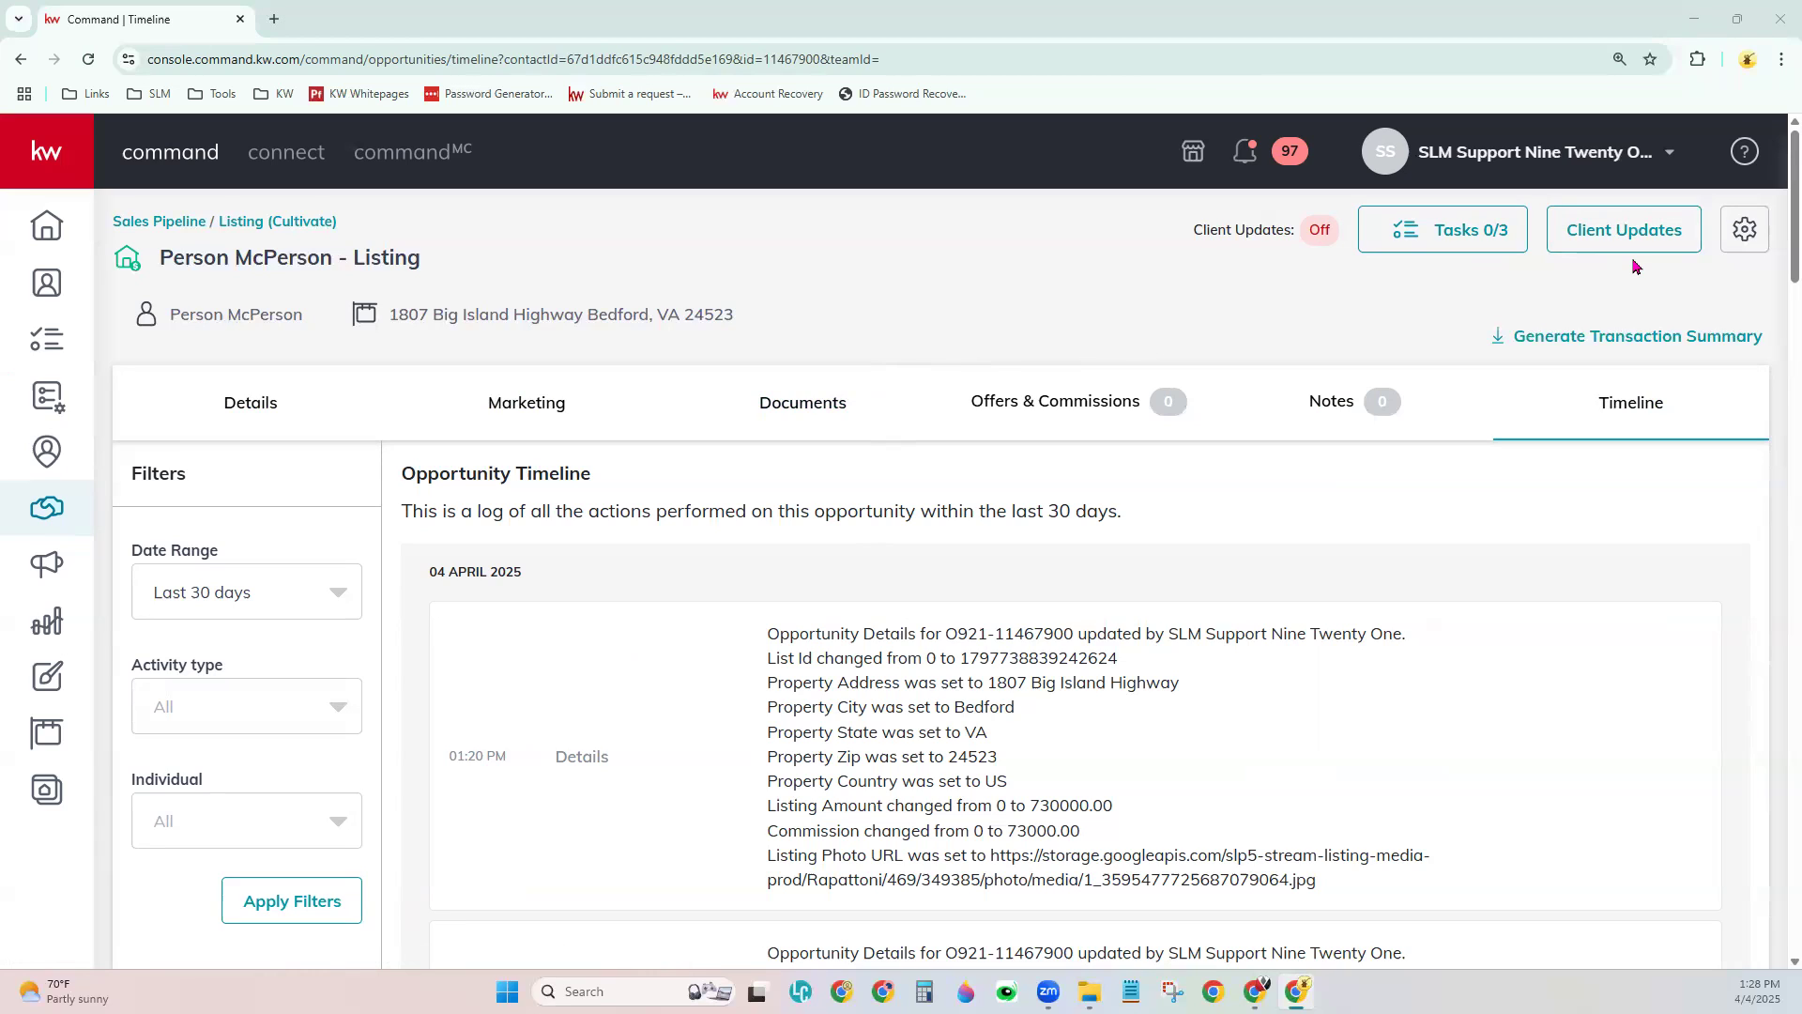
- Open the listing opportunity's Tasks 0/3 list to see its three Cultivate tasks
{"action": "left_click", "coordinate": [1433, 242]}
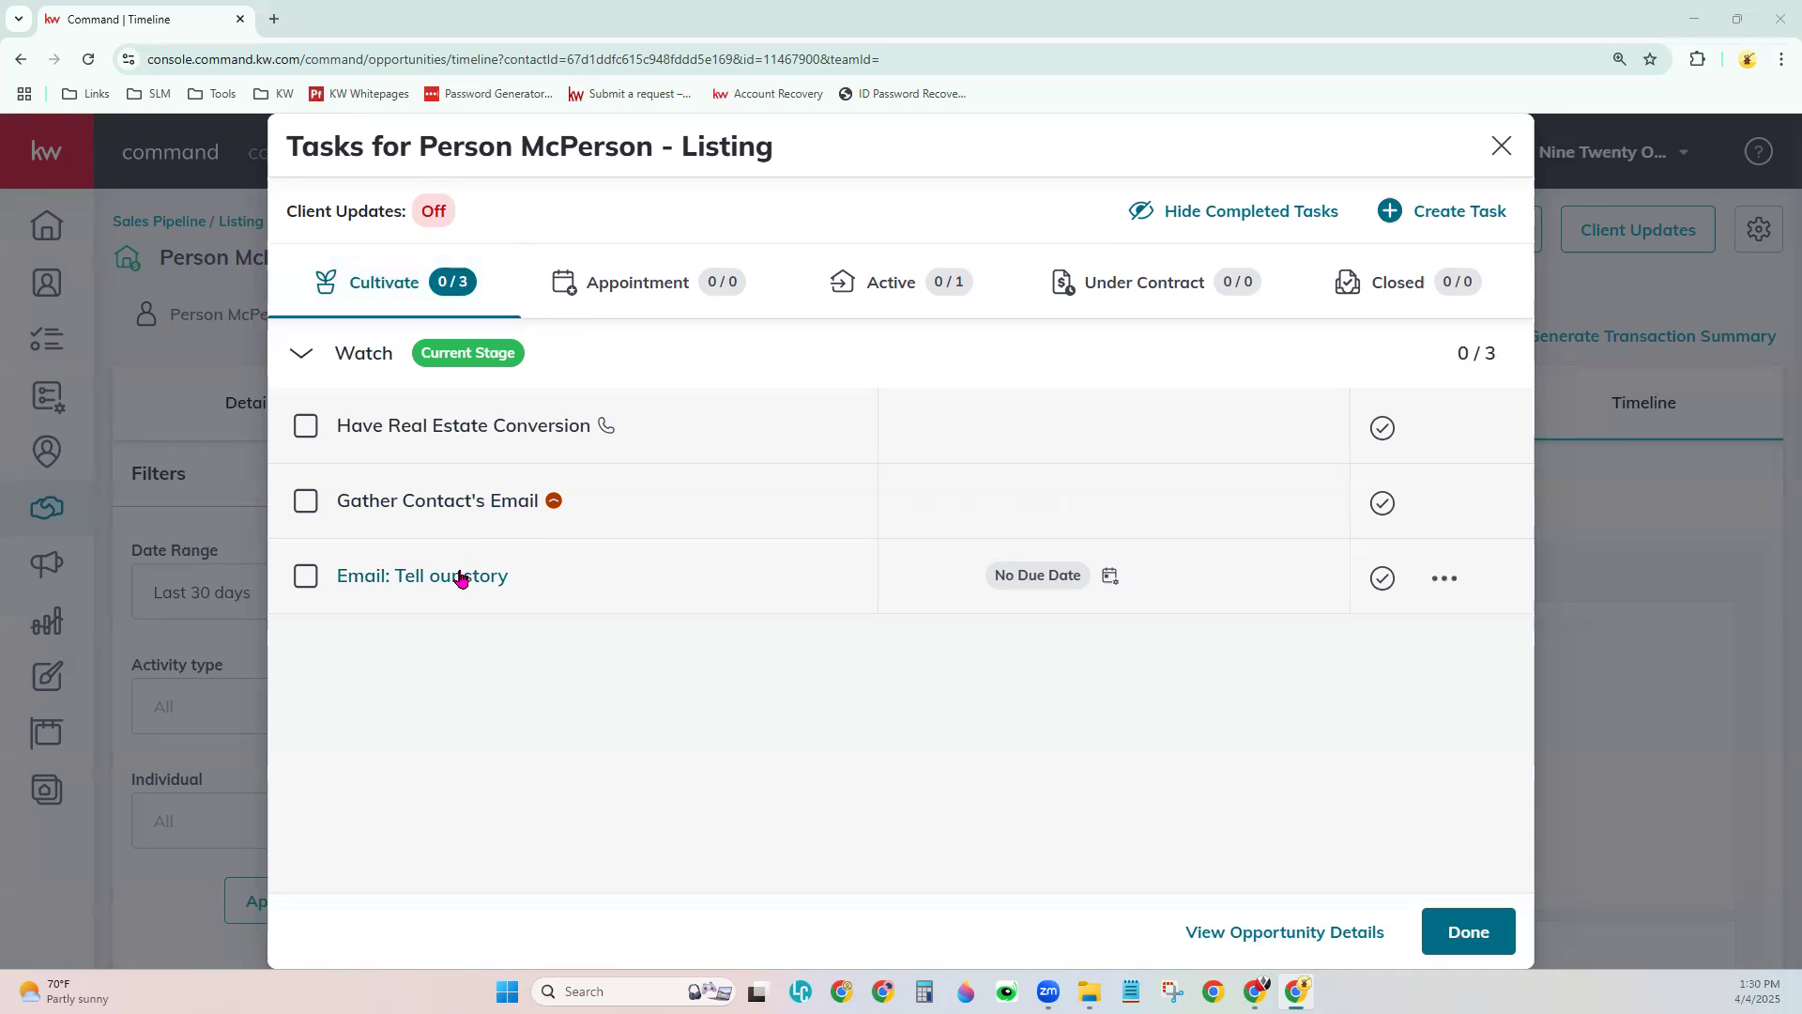
{"action": "mouse_move", "coordinate": [1007, 420]}
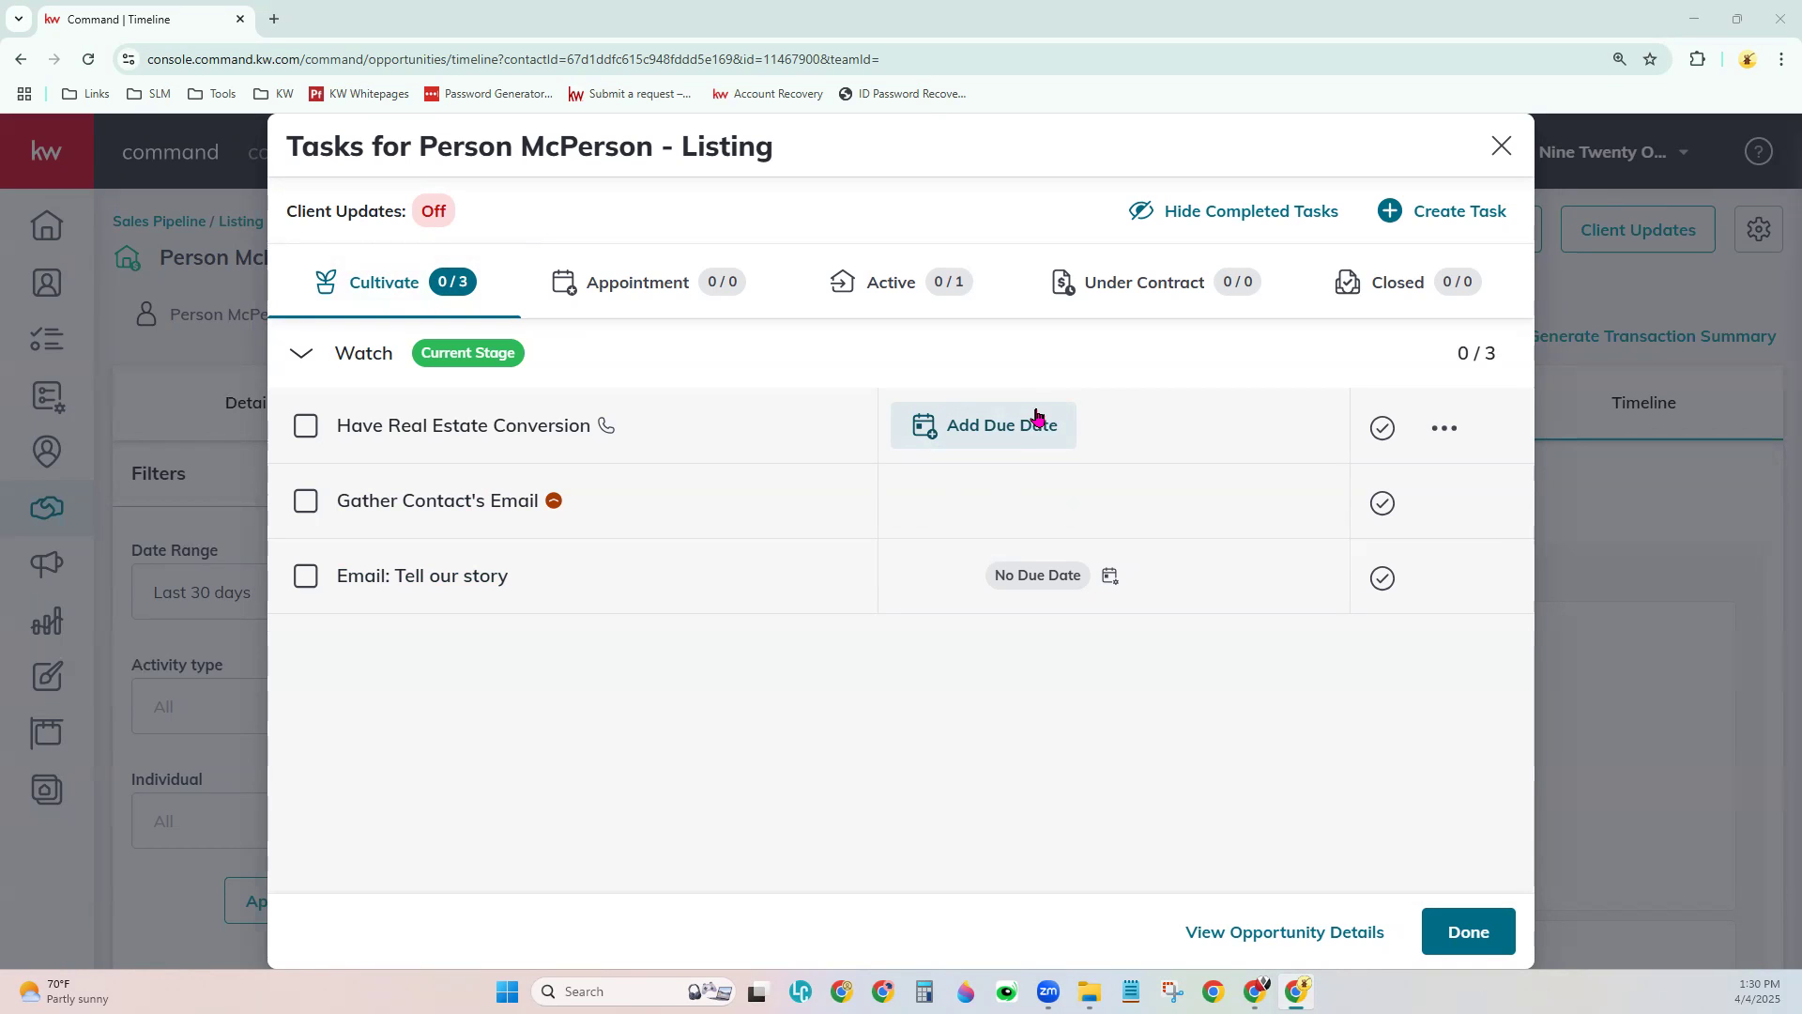
- Give Have Real Estate Conversion an On Smart Due Date based on the Appointment Date
{"action": "left_click", "coordinate": [995, 427]}
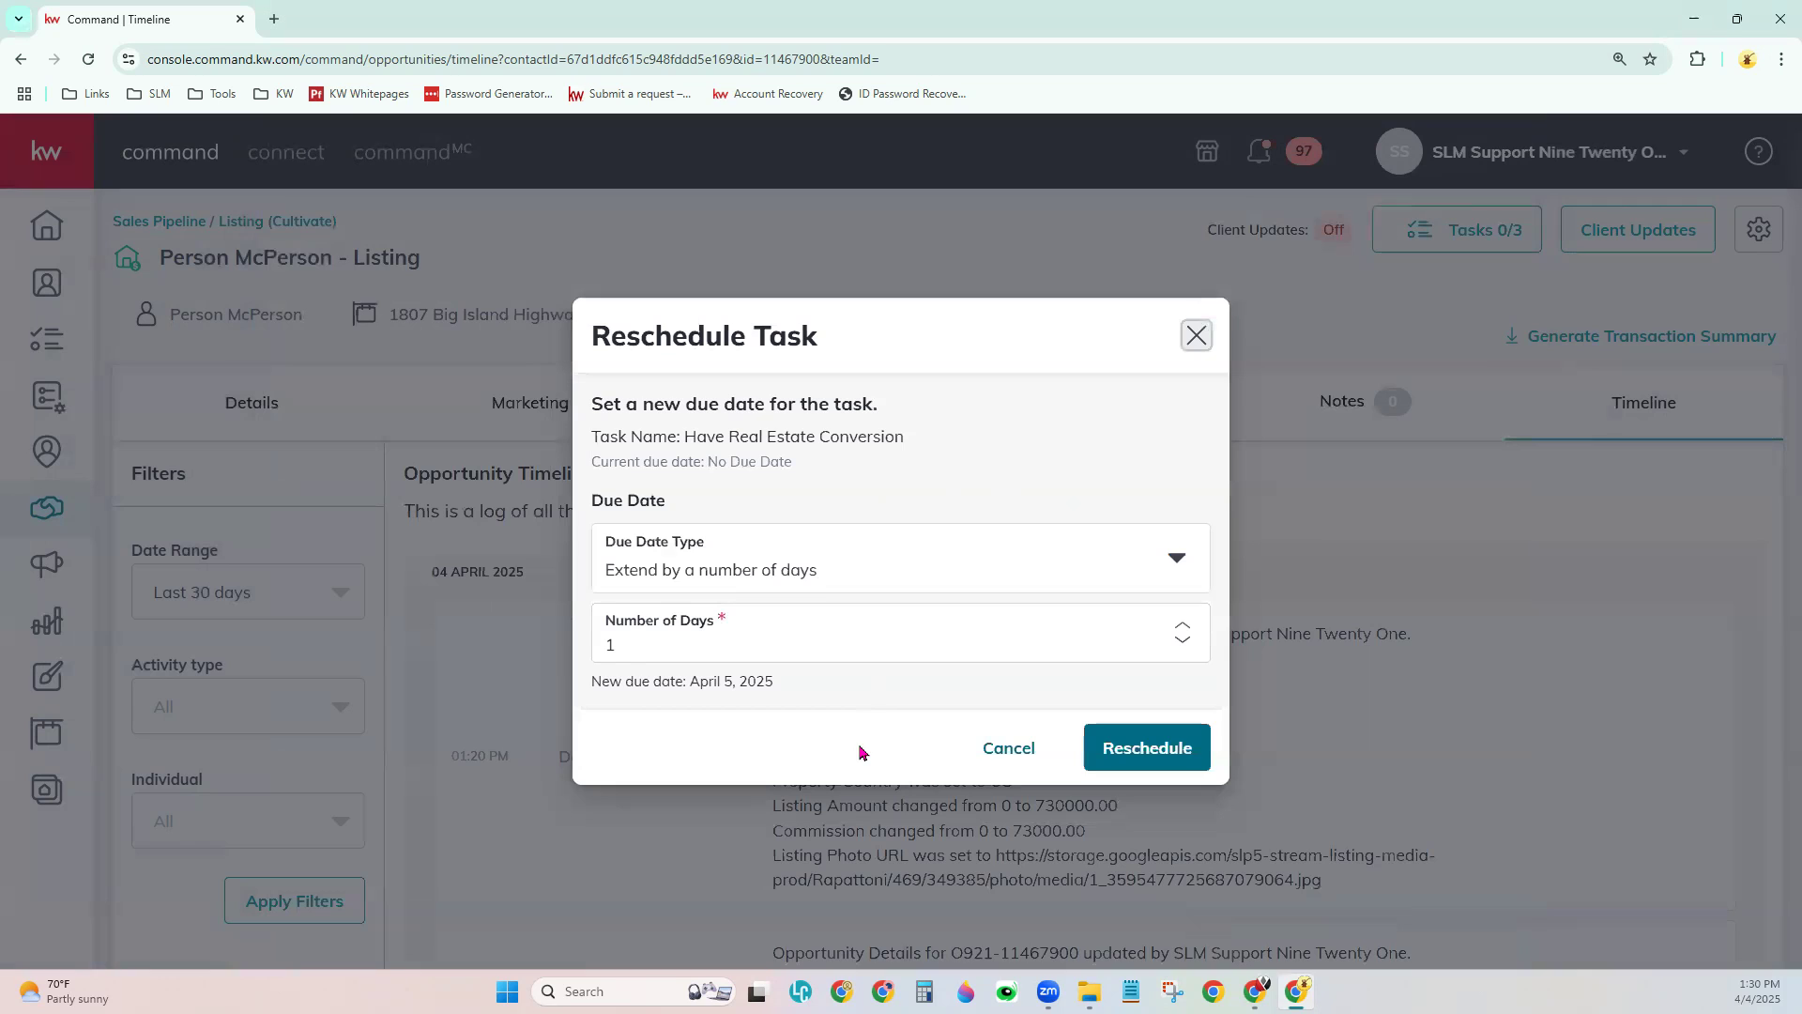
{"action": "left_click", "coordinate": [990, 569]}
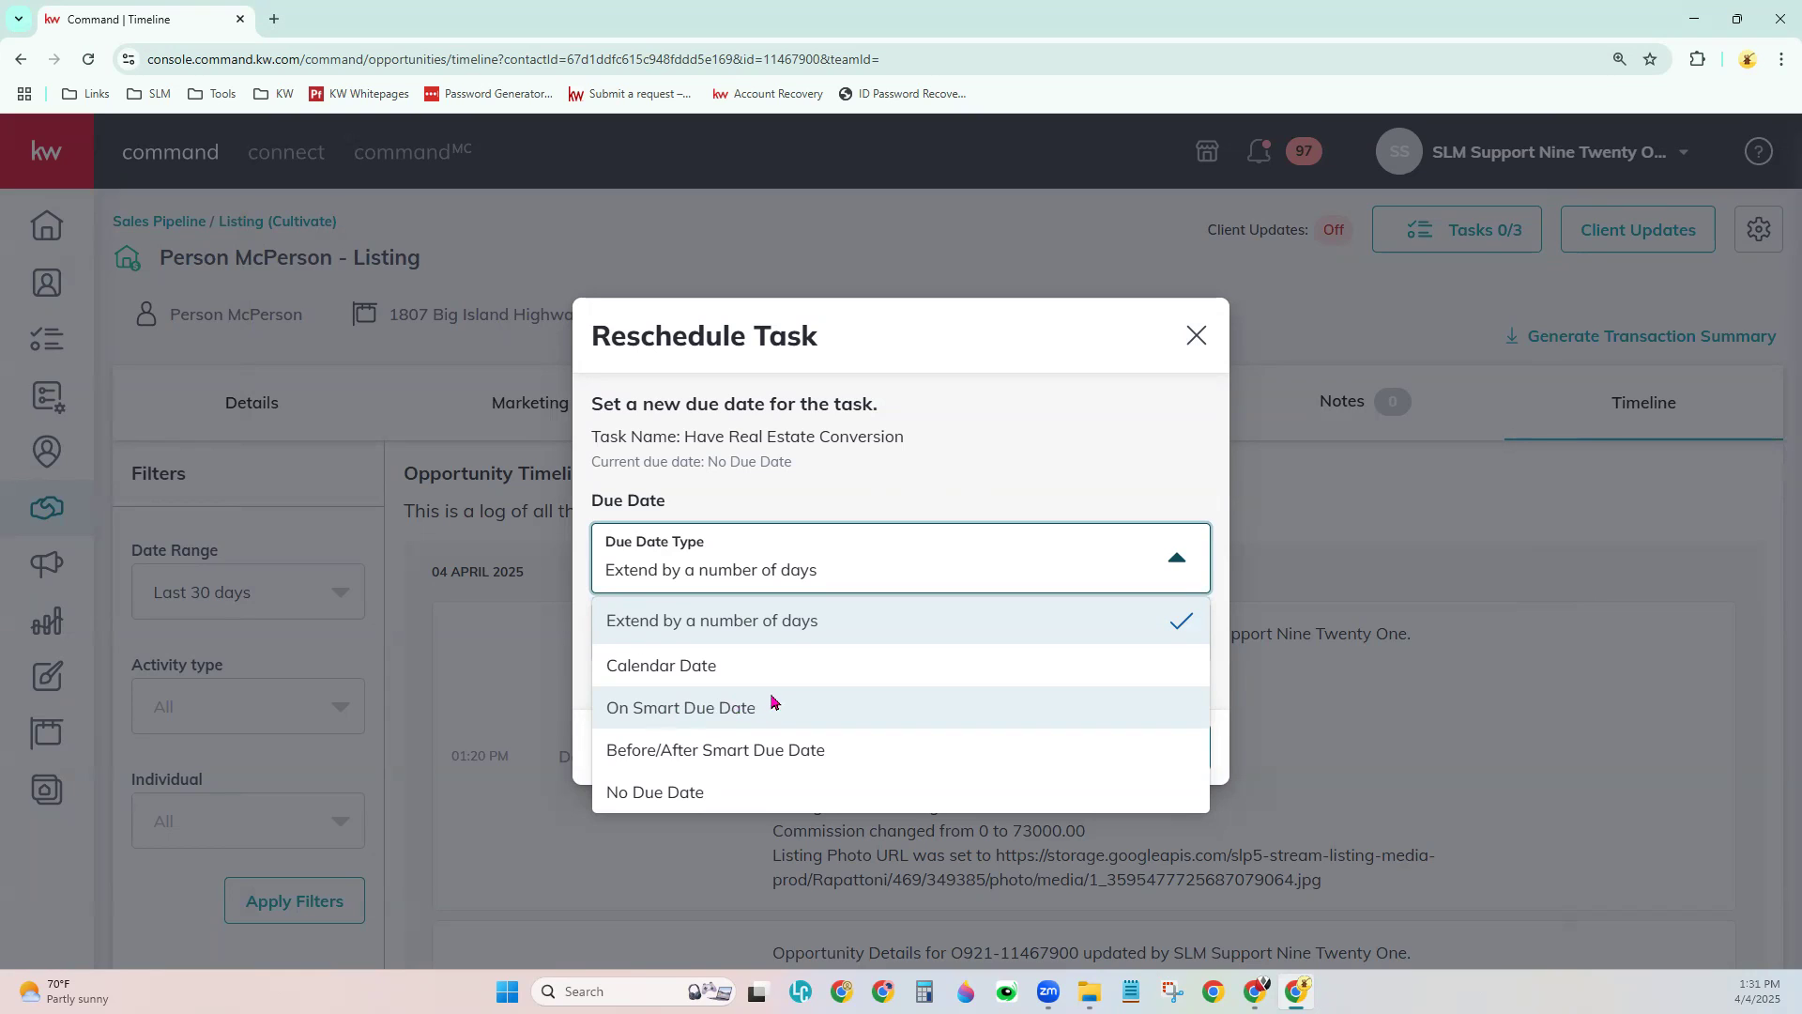
{"action": "left_click", "coordinate": [728, 711]}
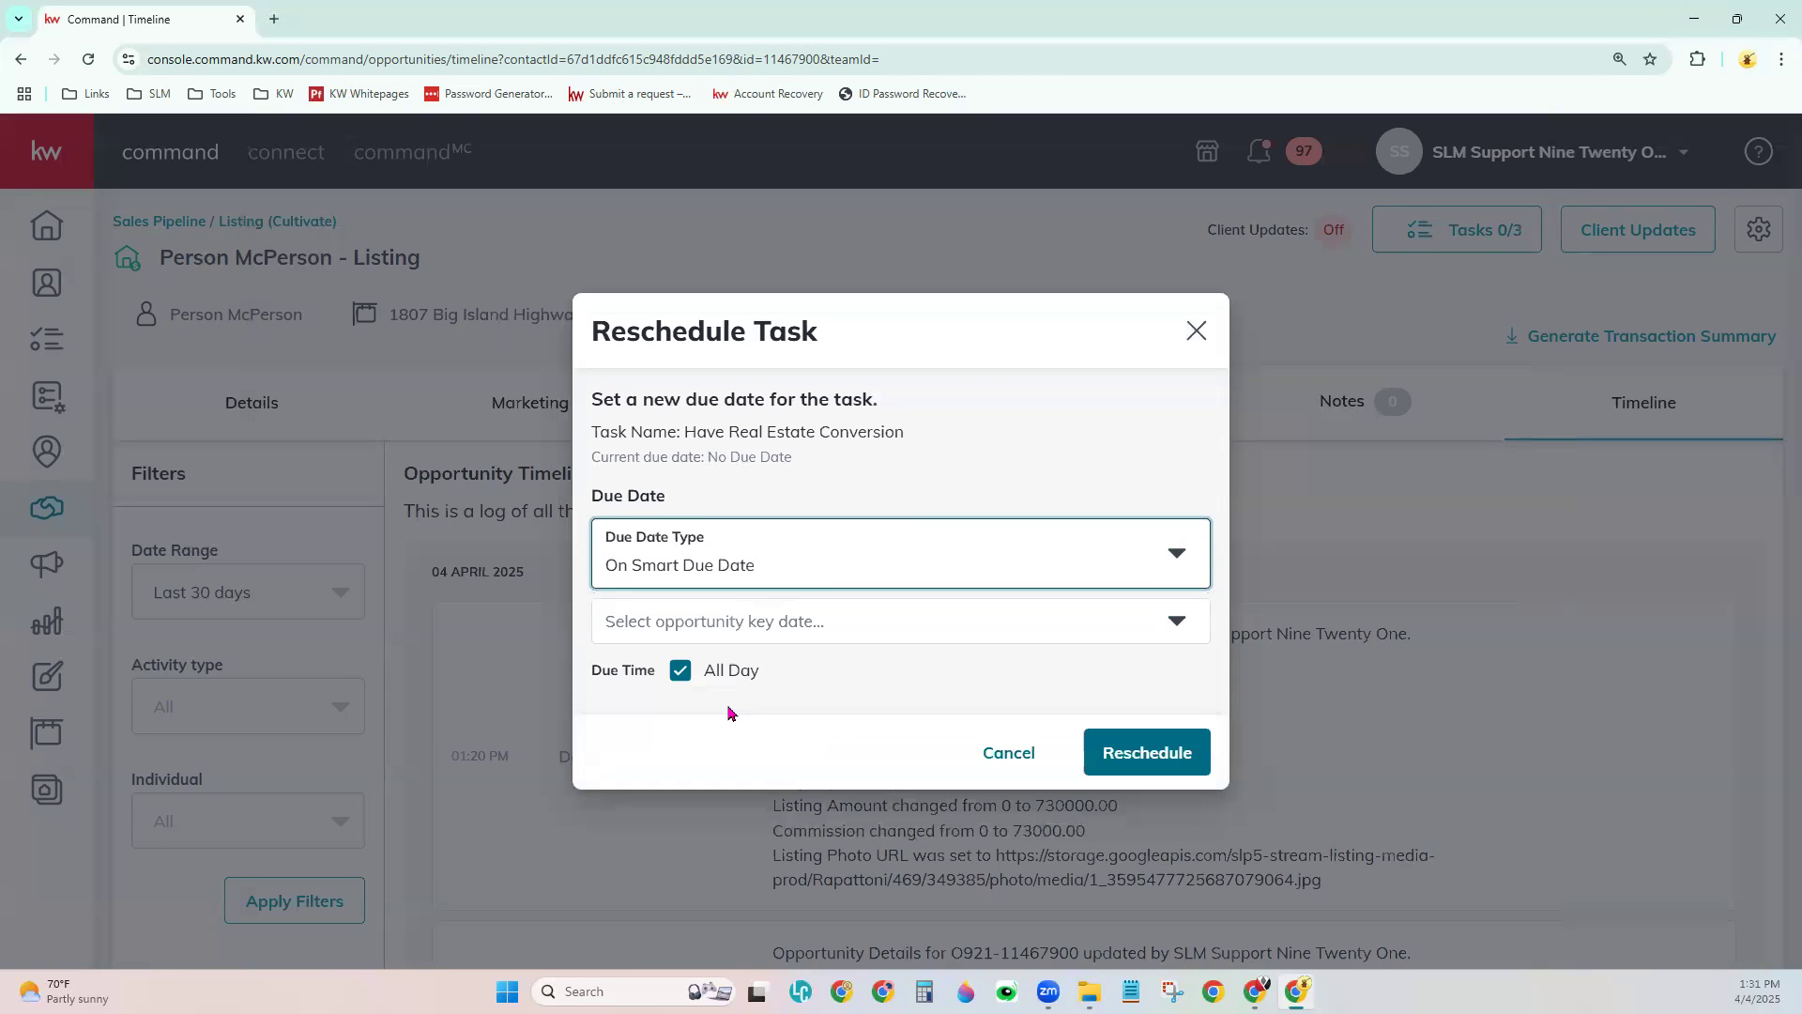
{"action": "left_click", "coordinate": [792, 623]}
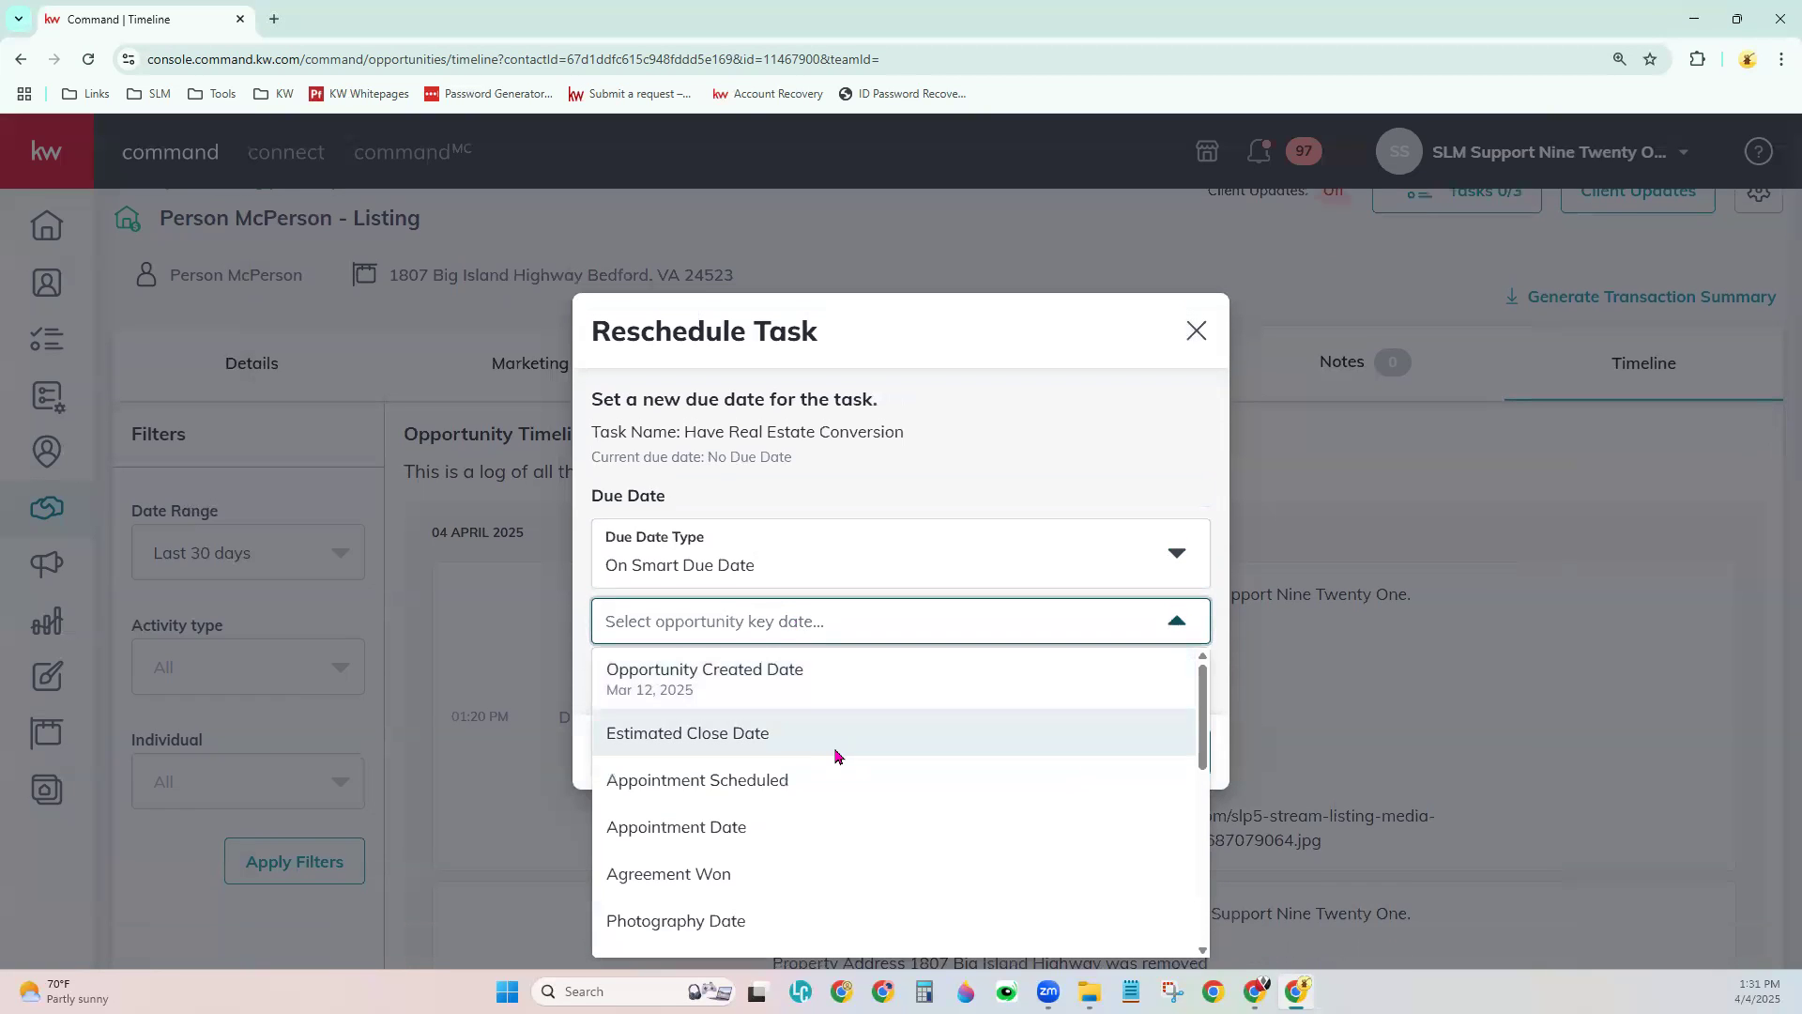
{"action": "scroll", "coordinate": [857, 798], "scroll_direction": "down", "scroll_amount": 2}
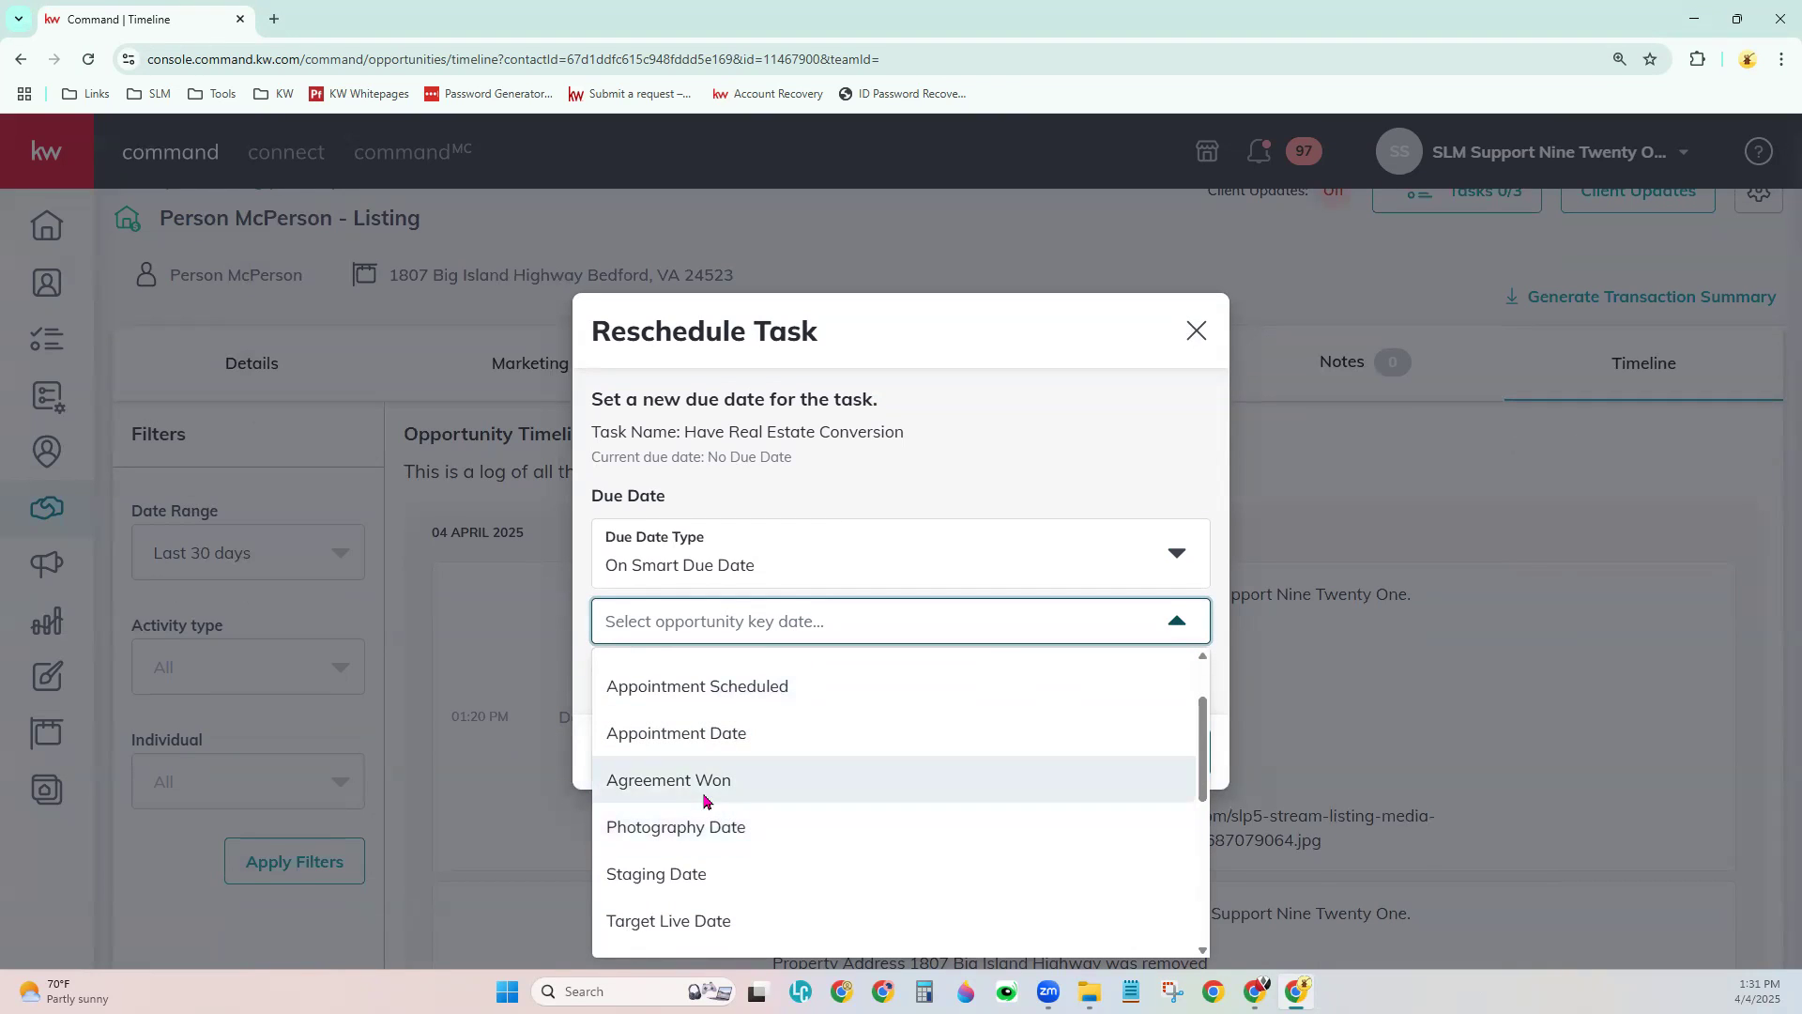
{"action": "left_click", "coordinate": [725, 732]}
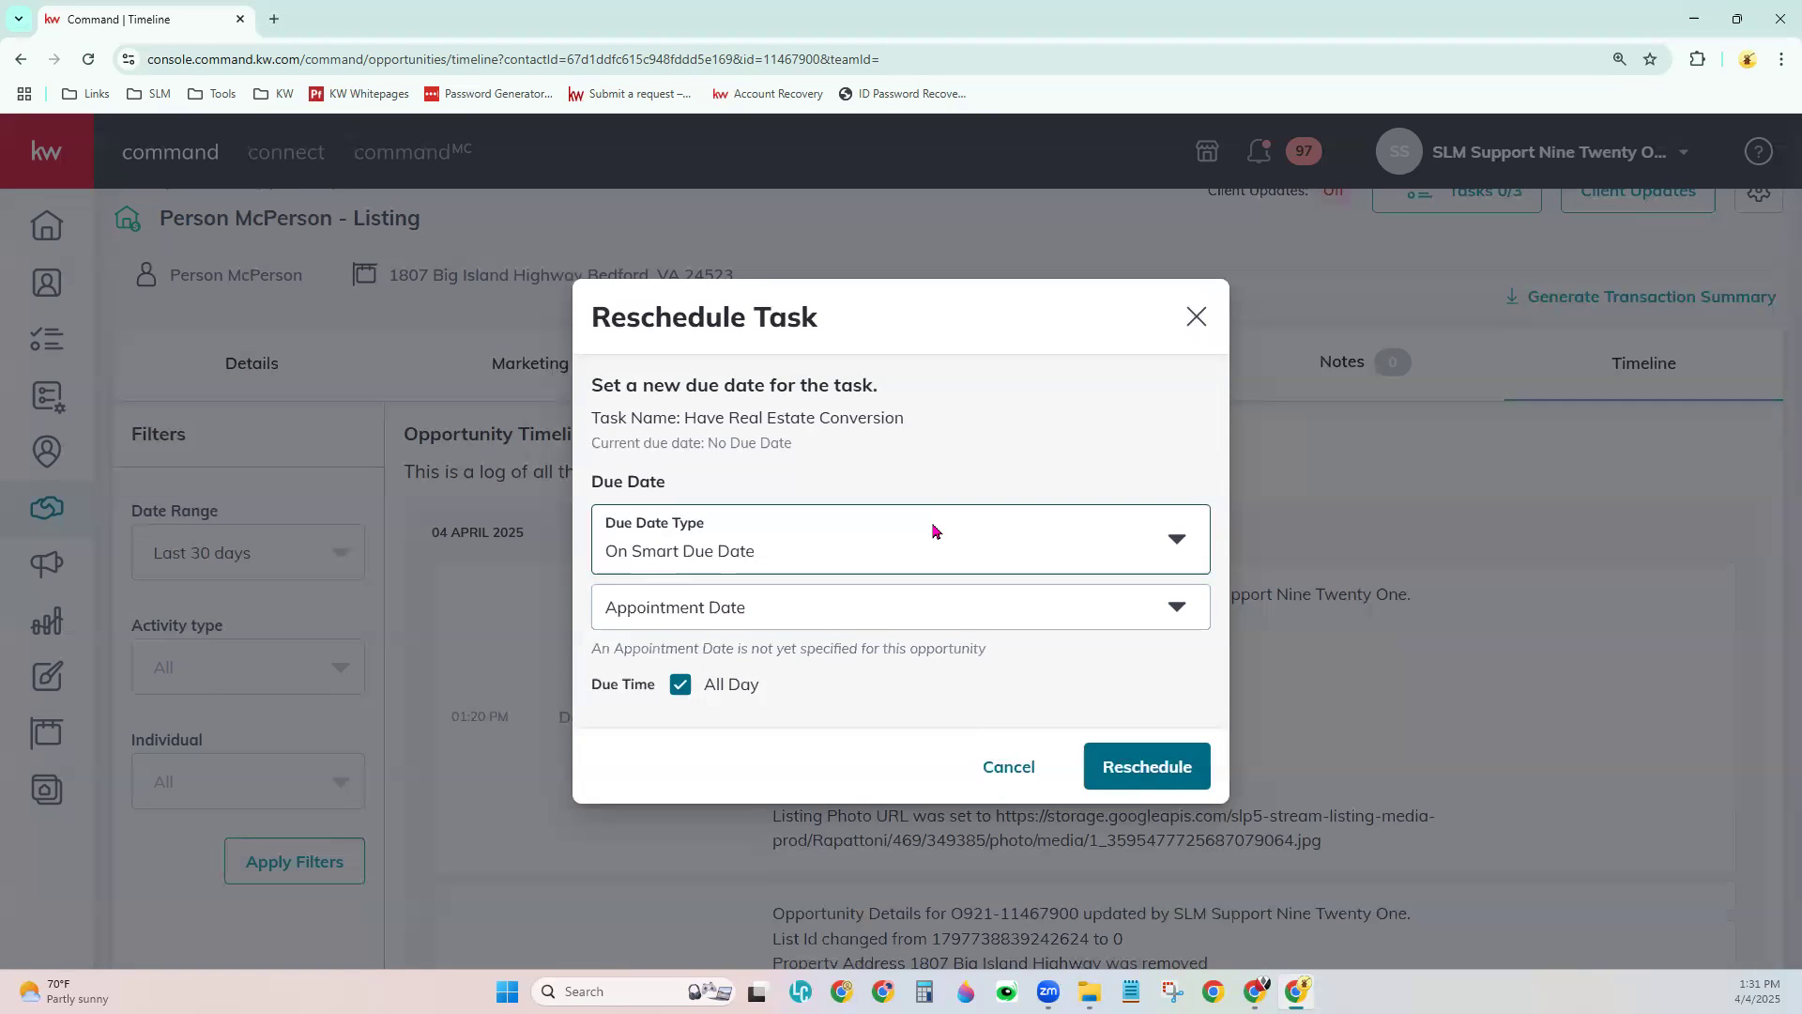
{"action": "left_click", "coordinate": [1174, 555]}
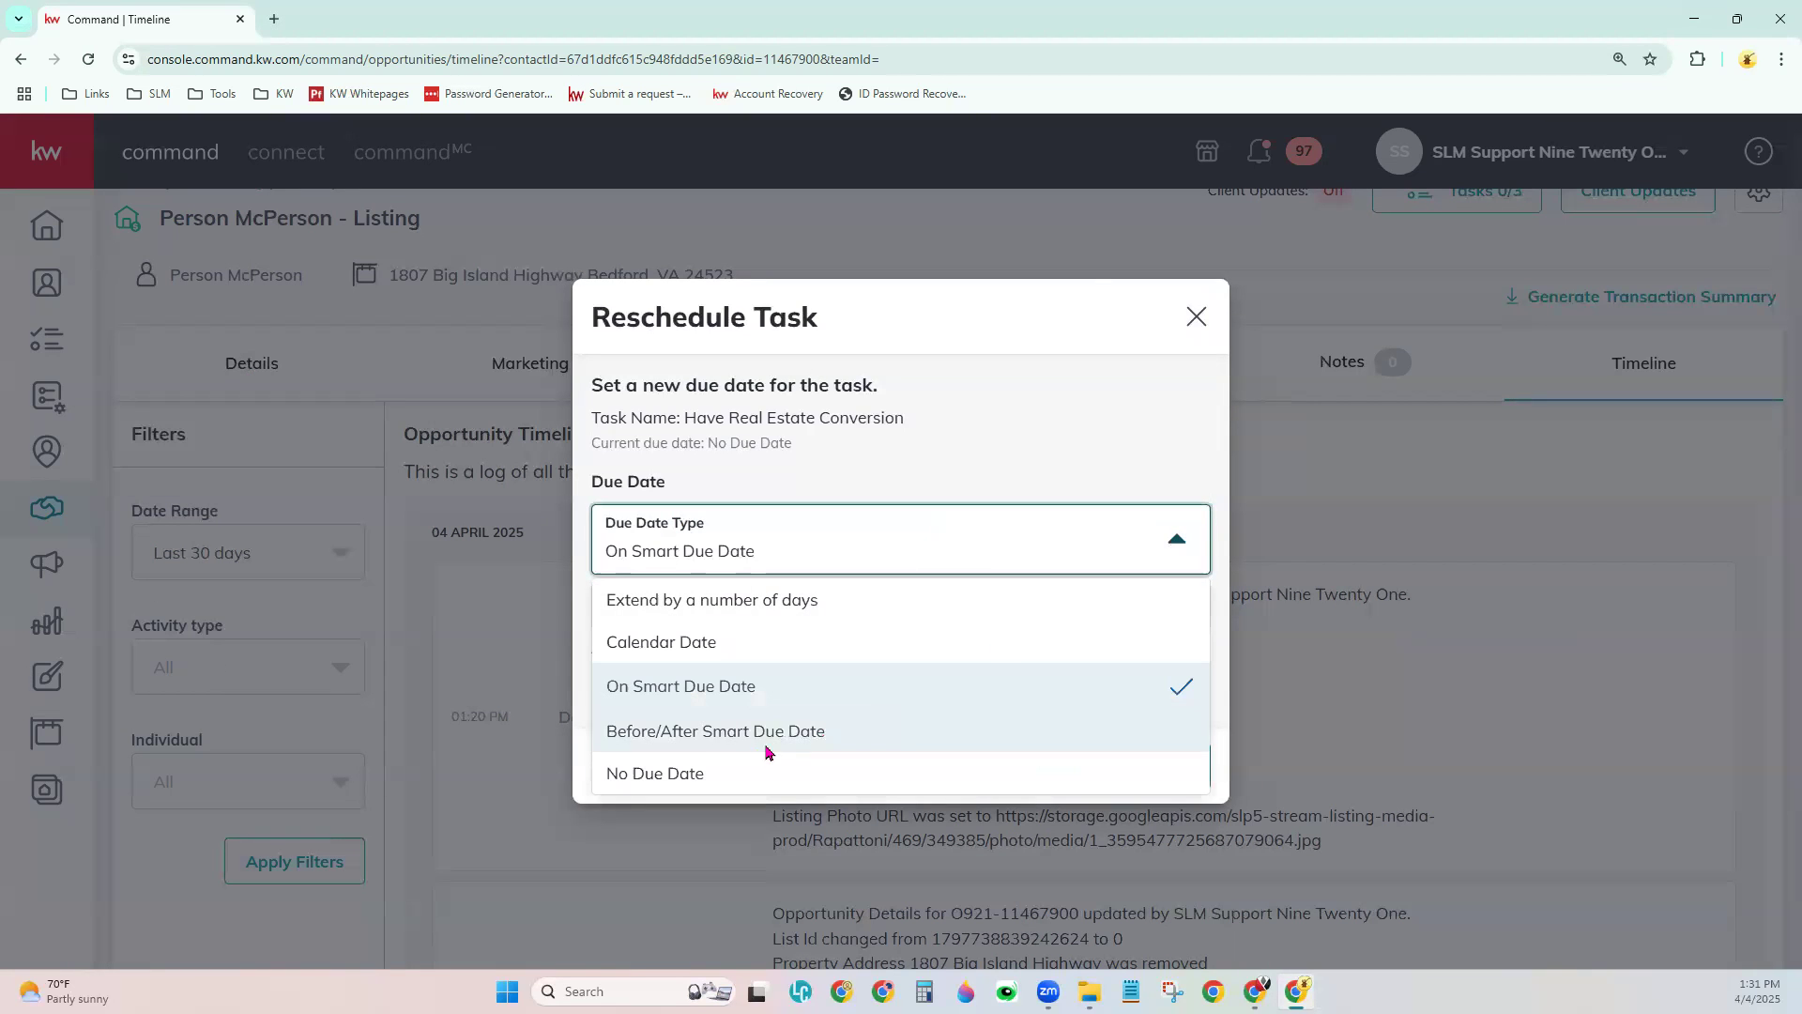
- Switch to Before/After Smart Due Date with an offset of 2 weeks after
{"action": "left_click", "coordinate": [642, 741]}
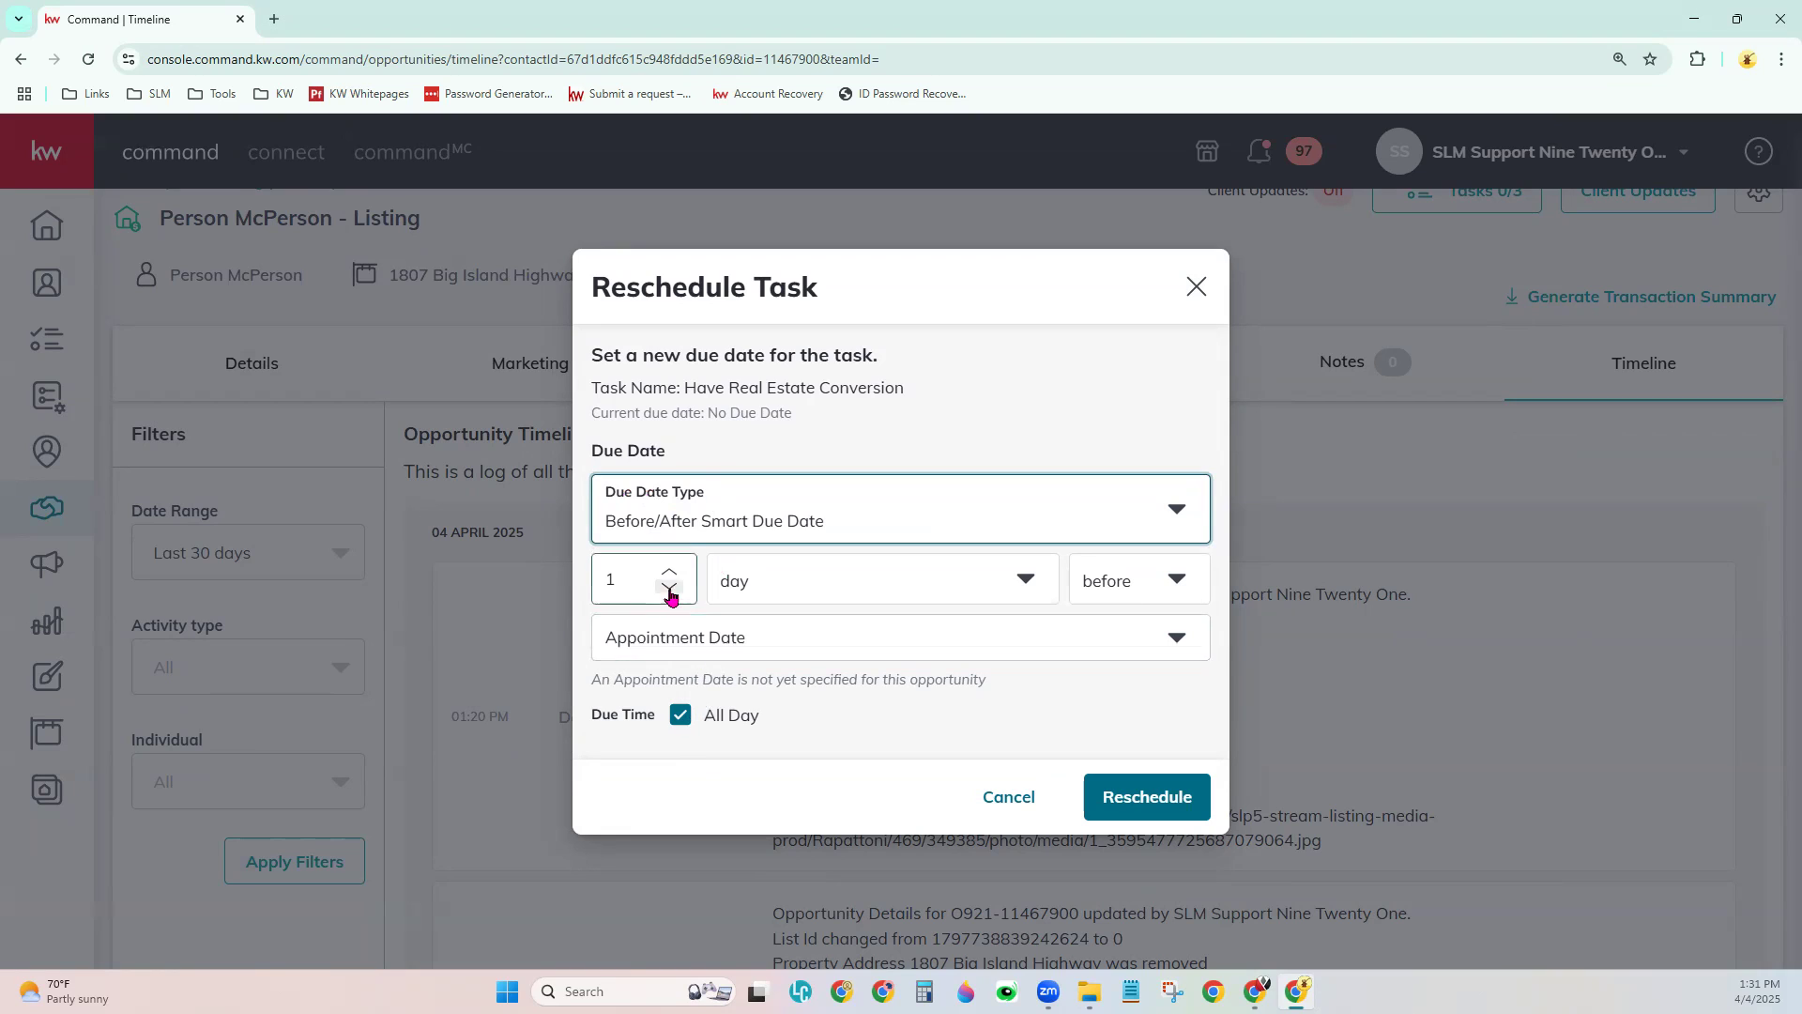
{"action": "double_click", "coordinate": [624, 576]}
{"action": "type", "text": "2"}
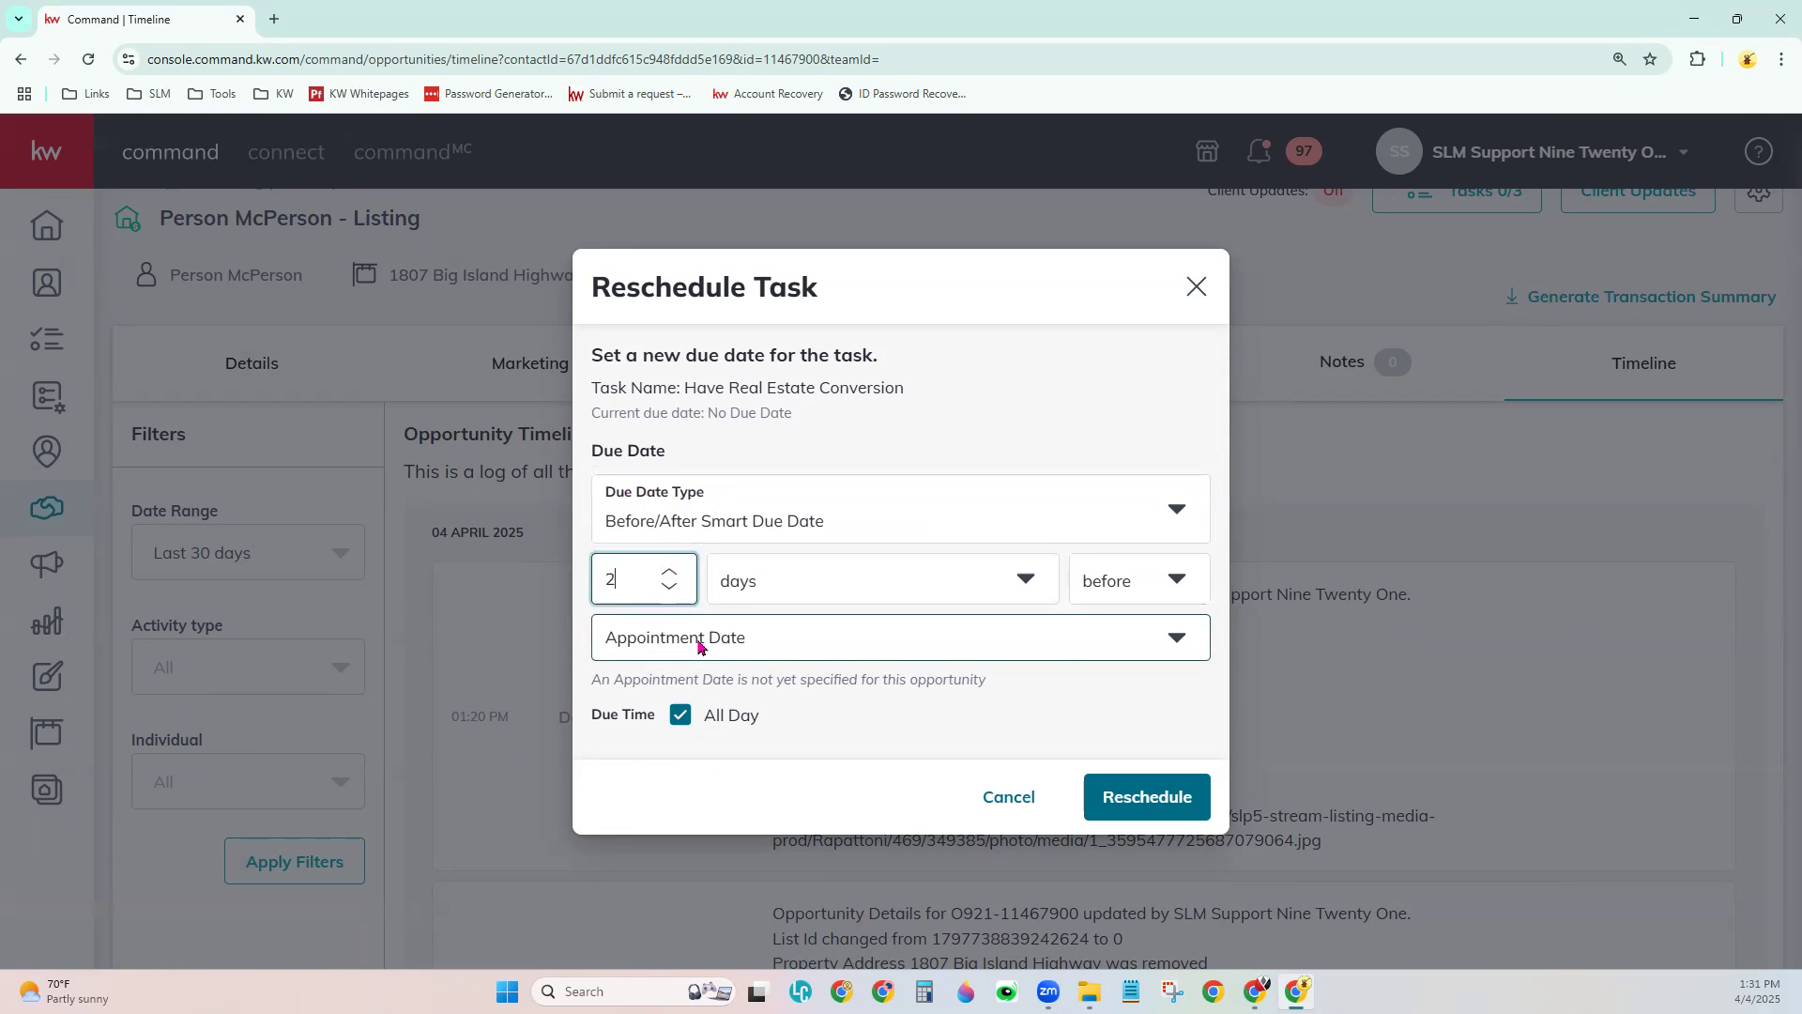
{"action": "left_click", "coordinate": [812, 594]}
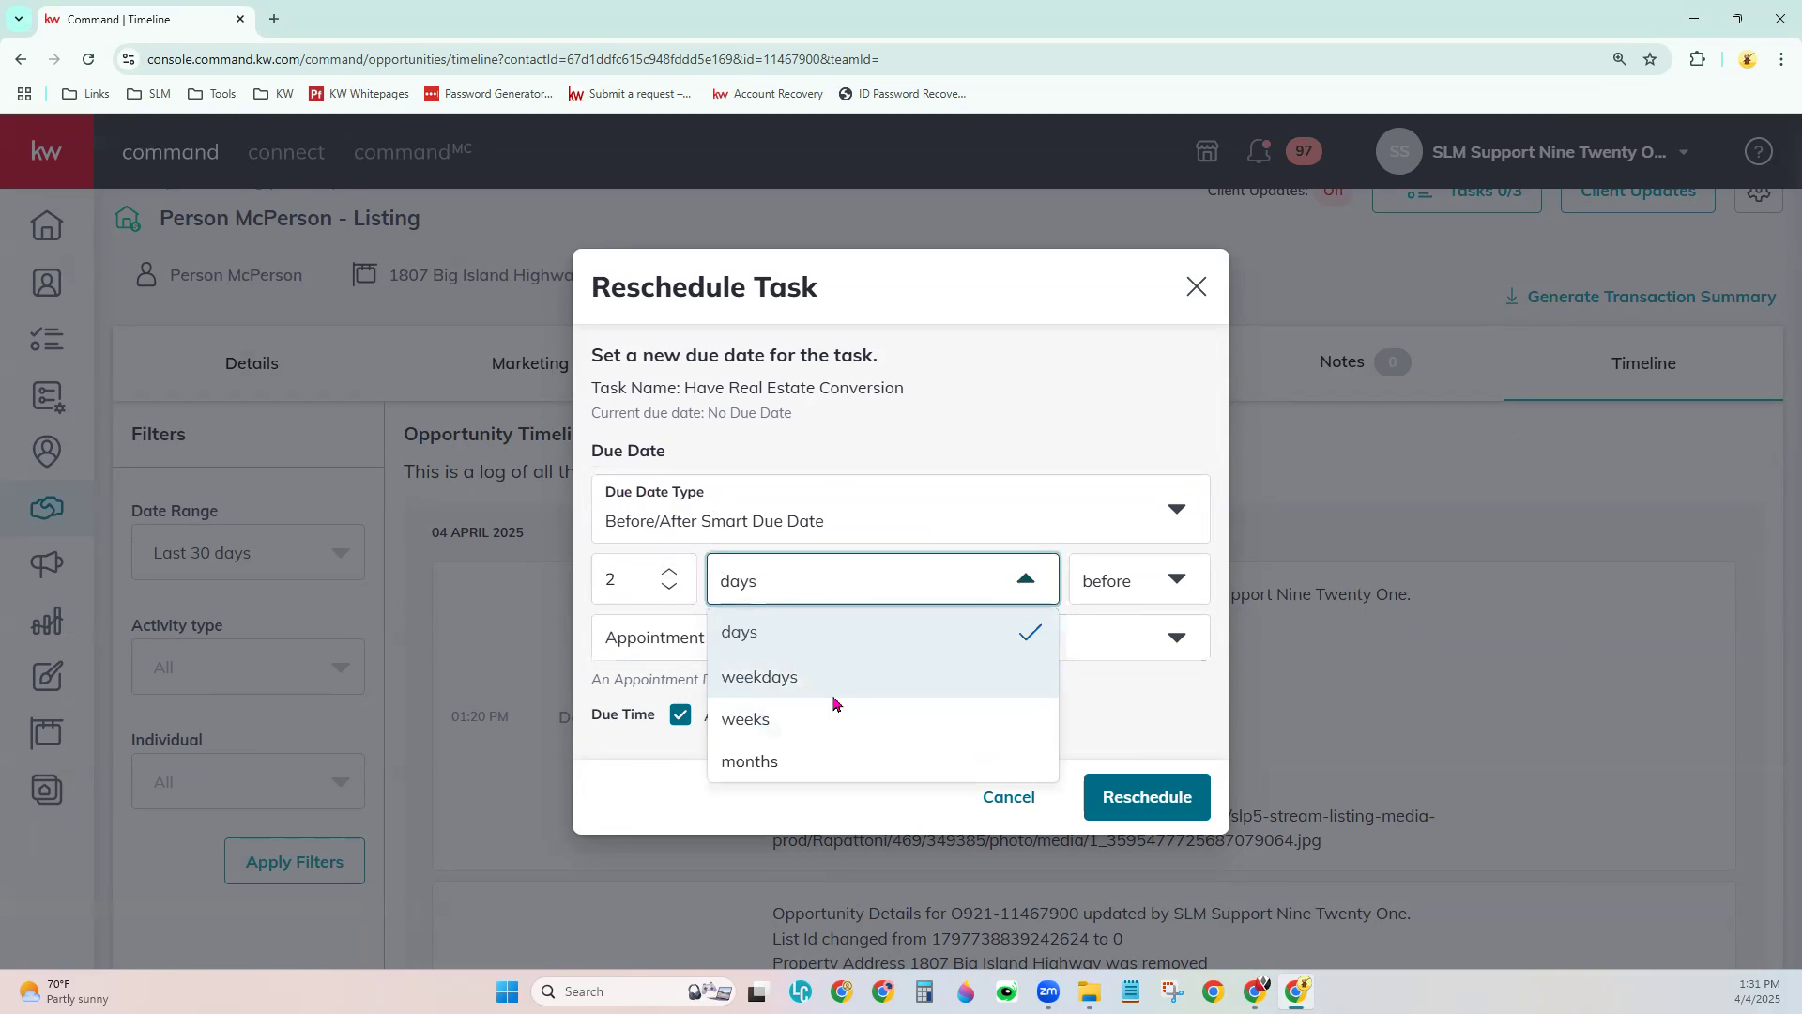
{"action": "left_click", "coordinate": [826, 728]}
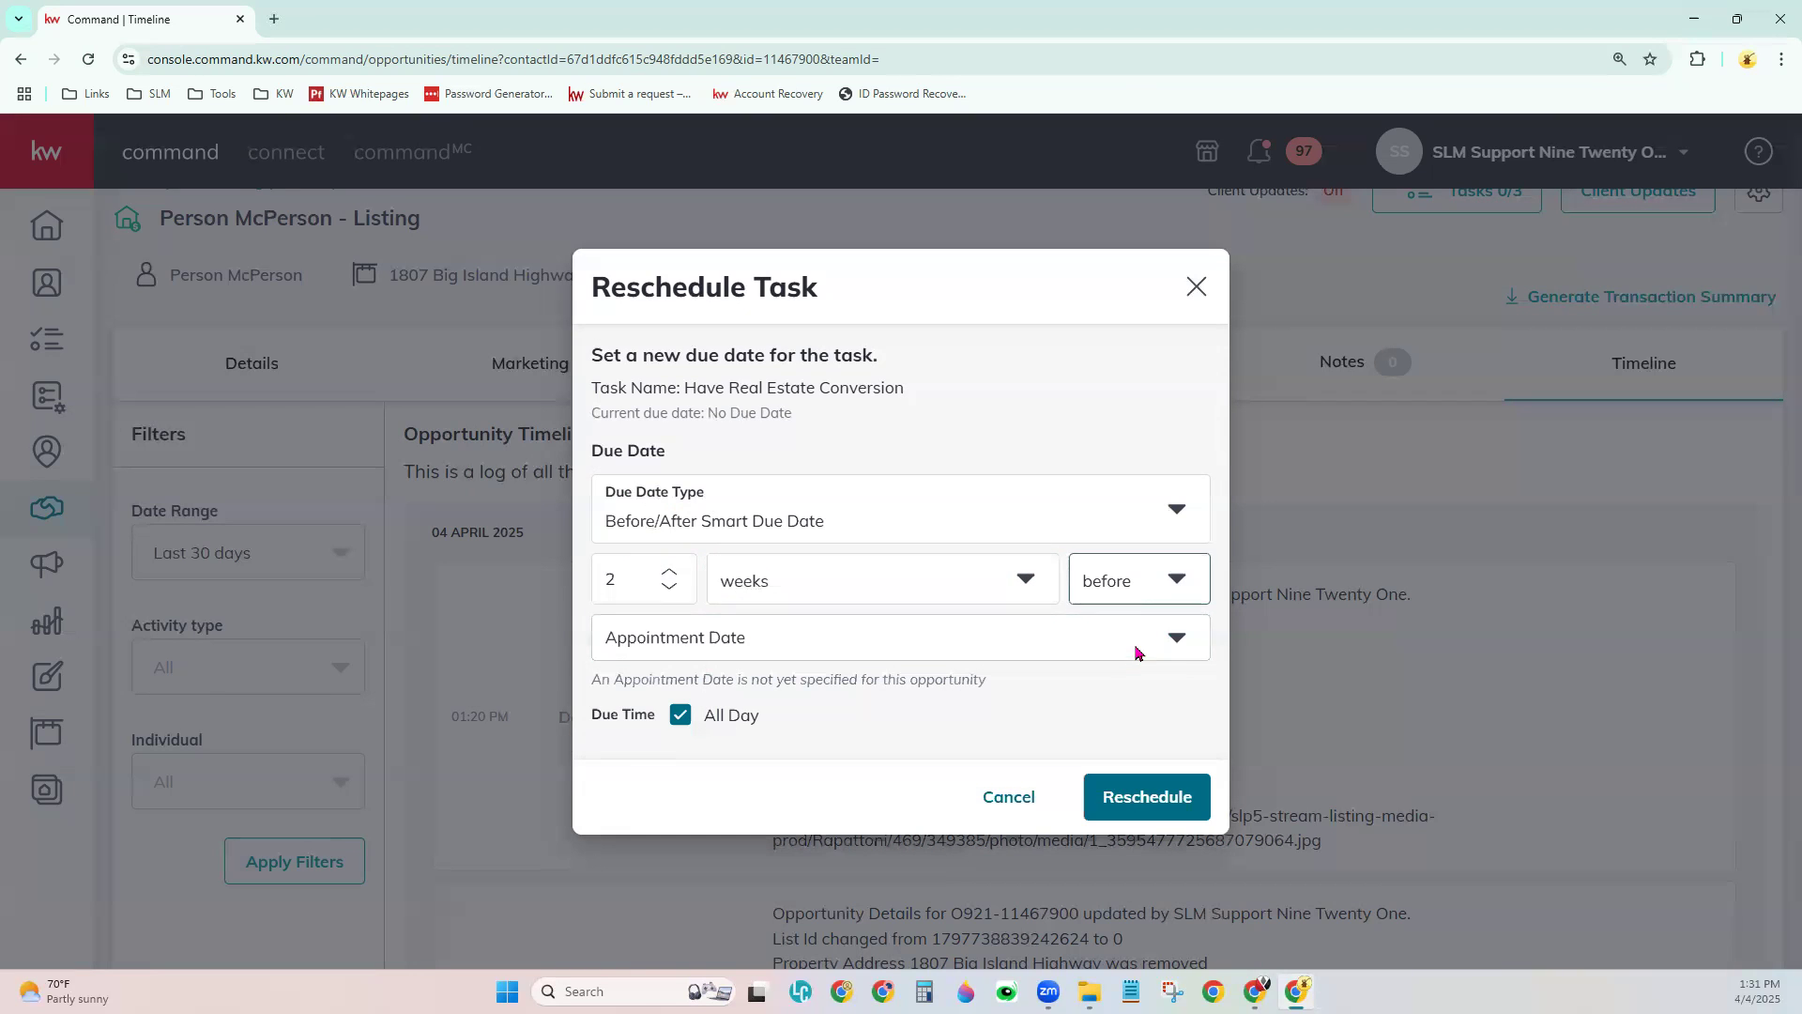
{"action": "left_click", "coordinate": [1176, 581]}
{"action": "left_click", "coordinate": [1141, 677]}
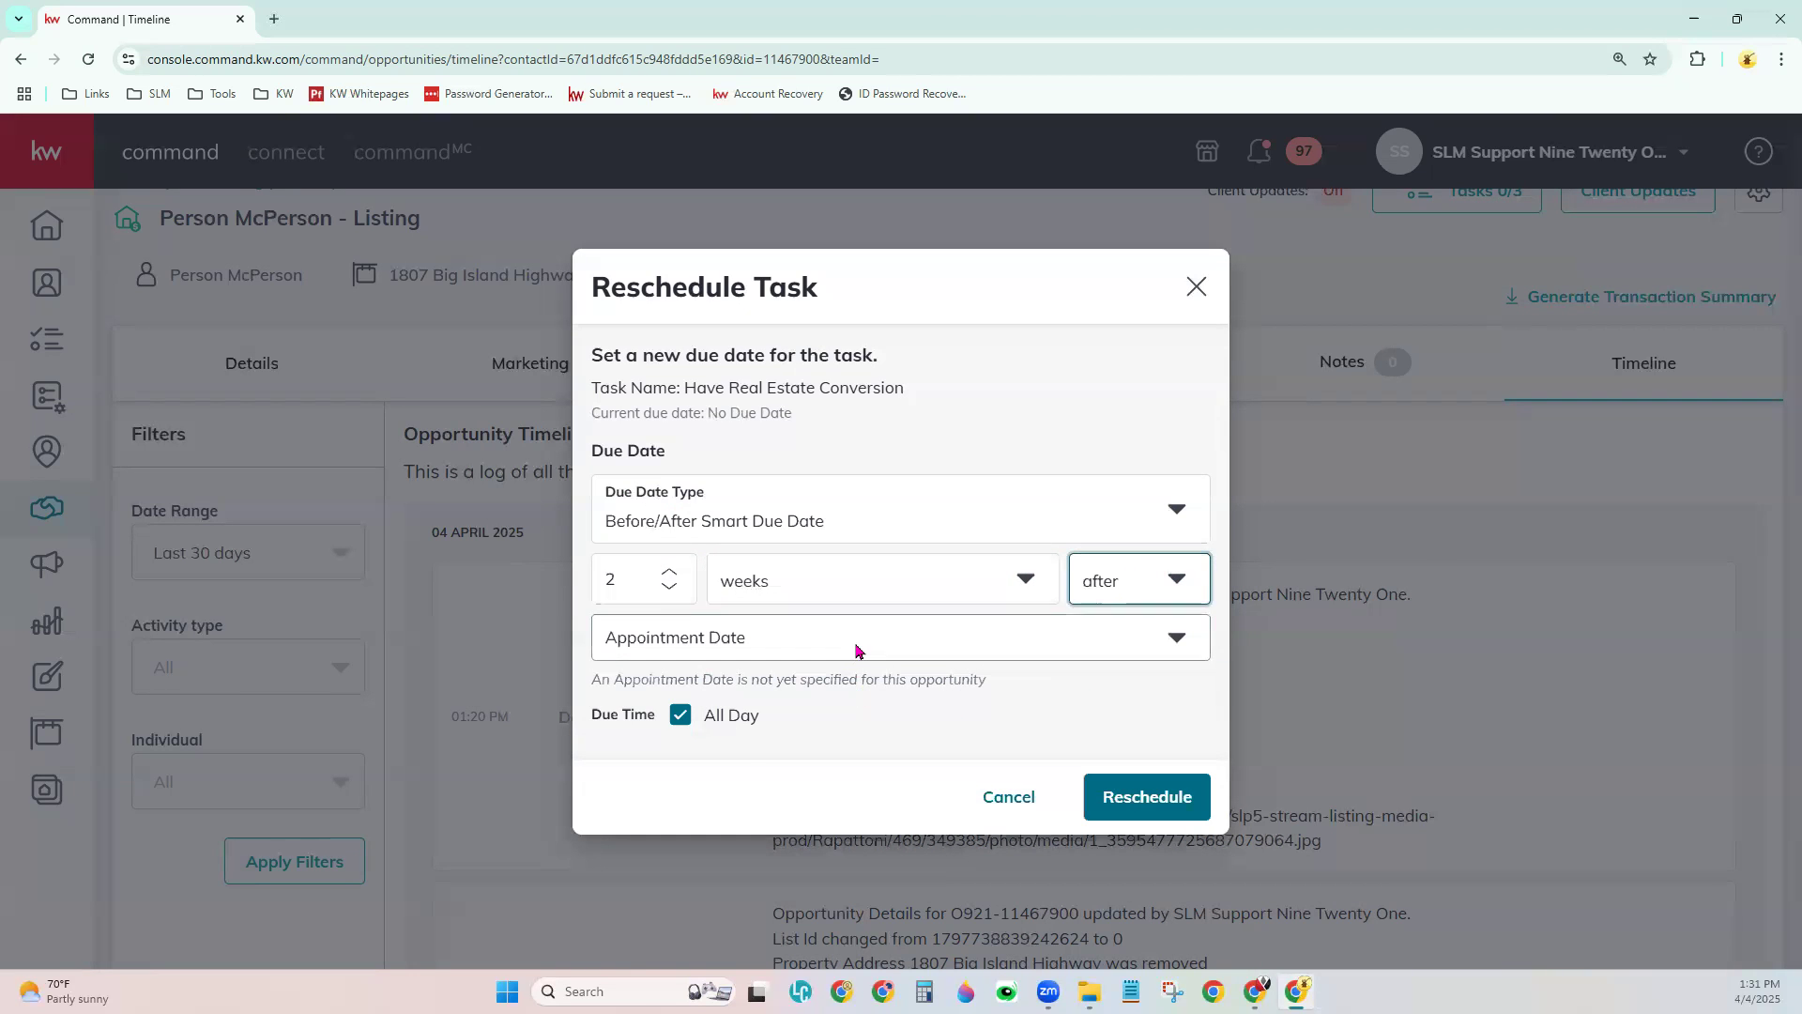
- Measure the offset from the Close Date, untick All Day, then cancel without saving
{"action": "left_click", "coordinate": [857, 646]}
{"action": "scroll", "coordinate": [907, 845], "scroll_direction": "down", "scroll_amount": 6}
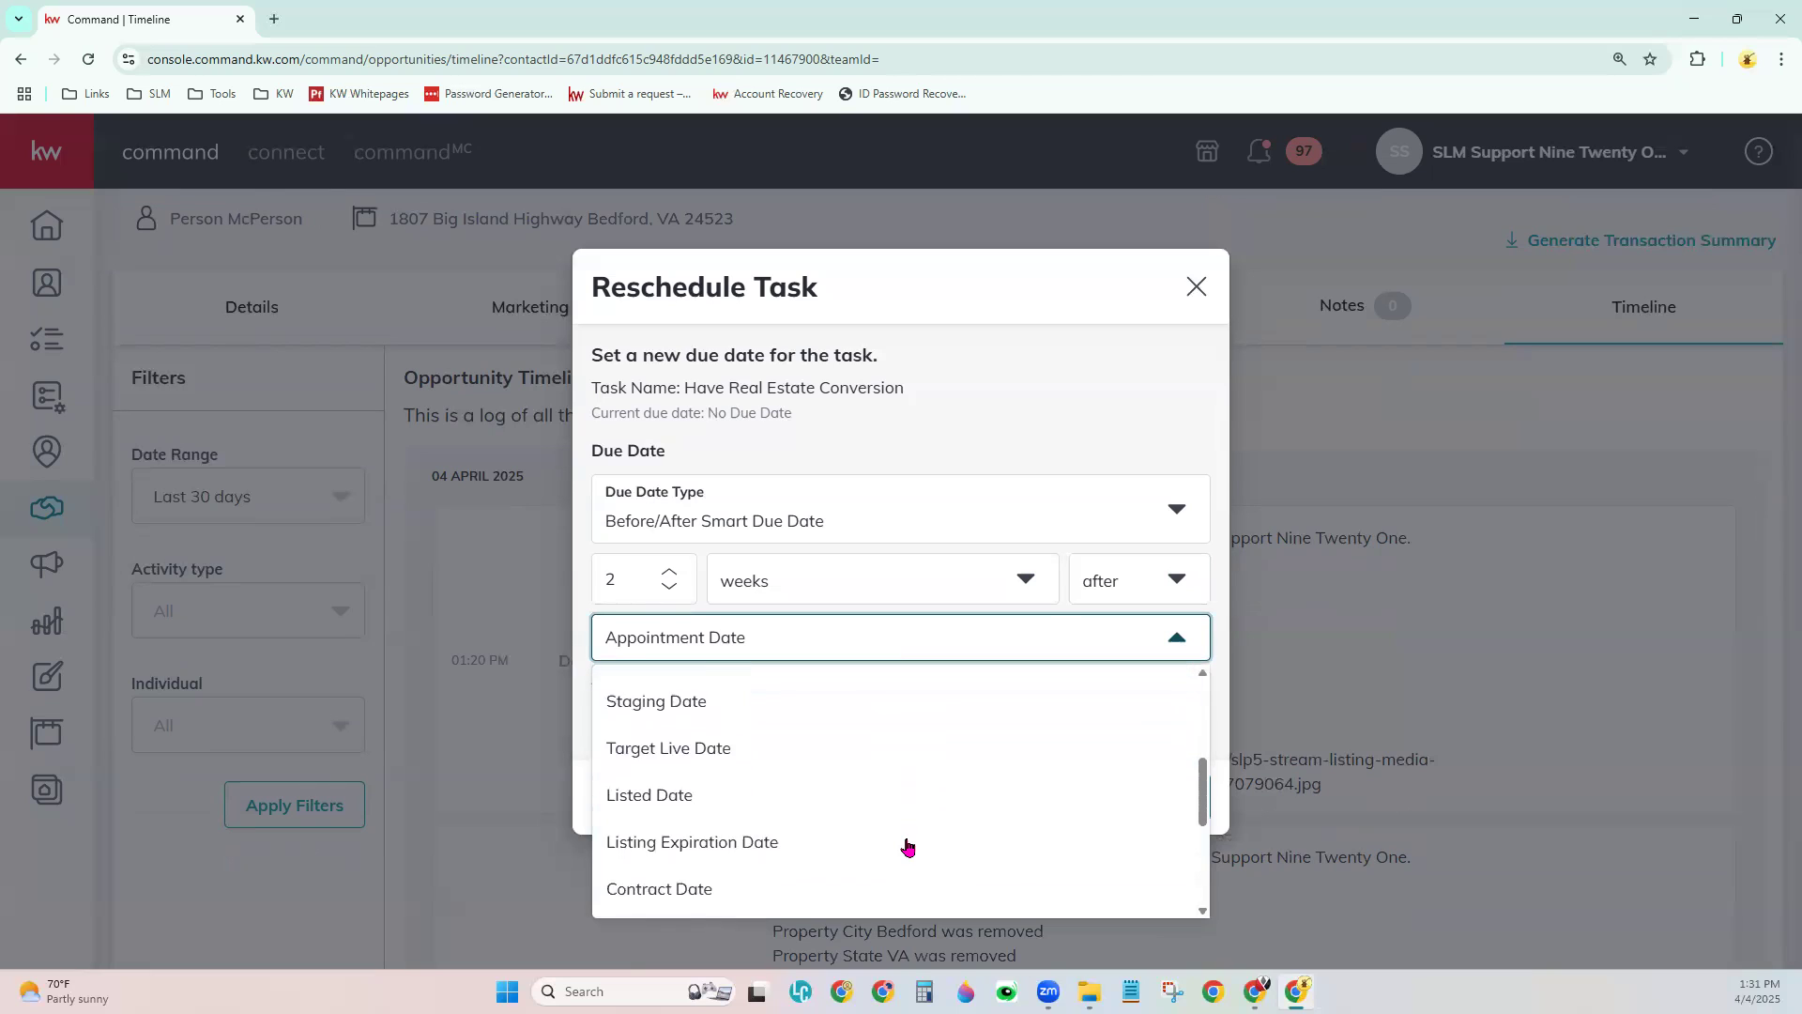
{"action": "left_click", "coordinate": [721, 897]}
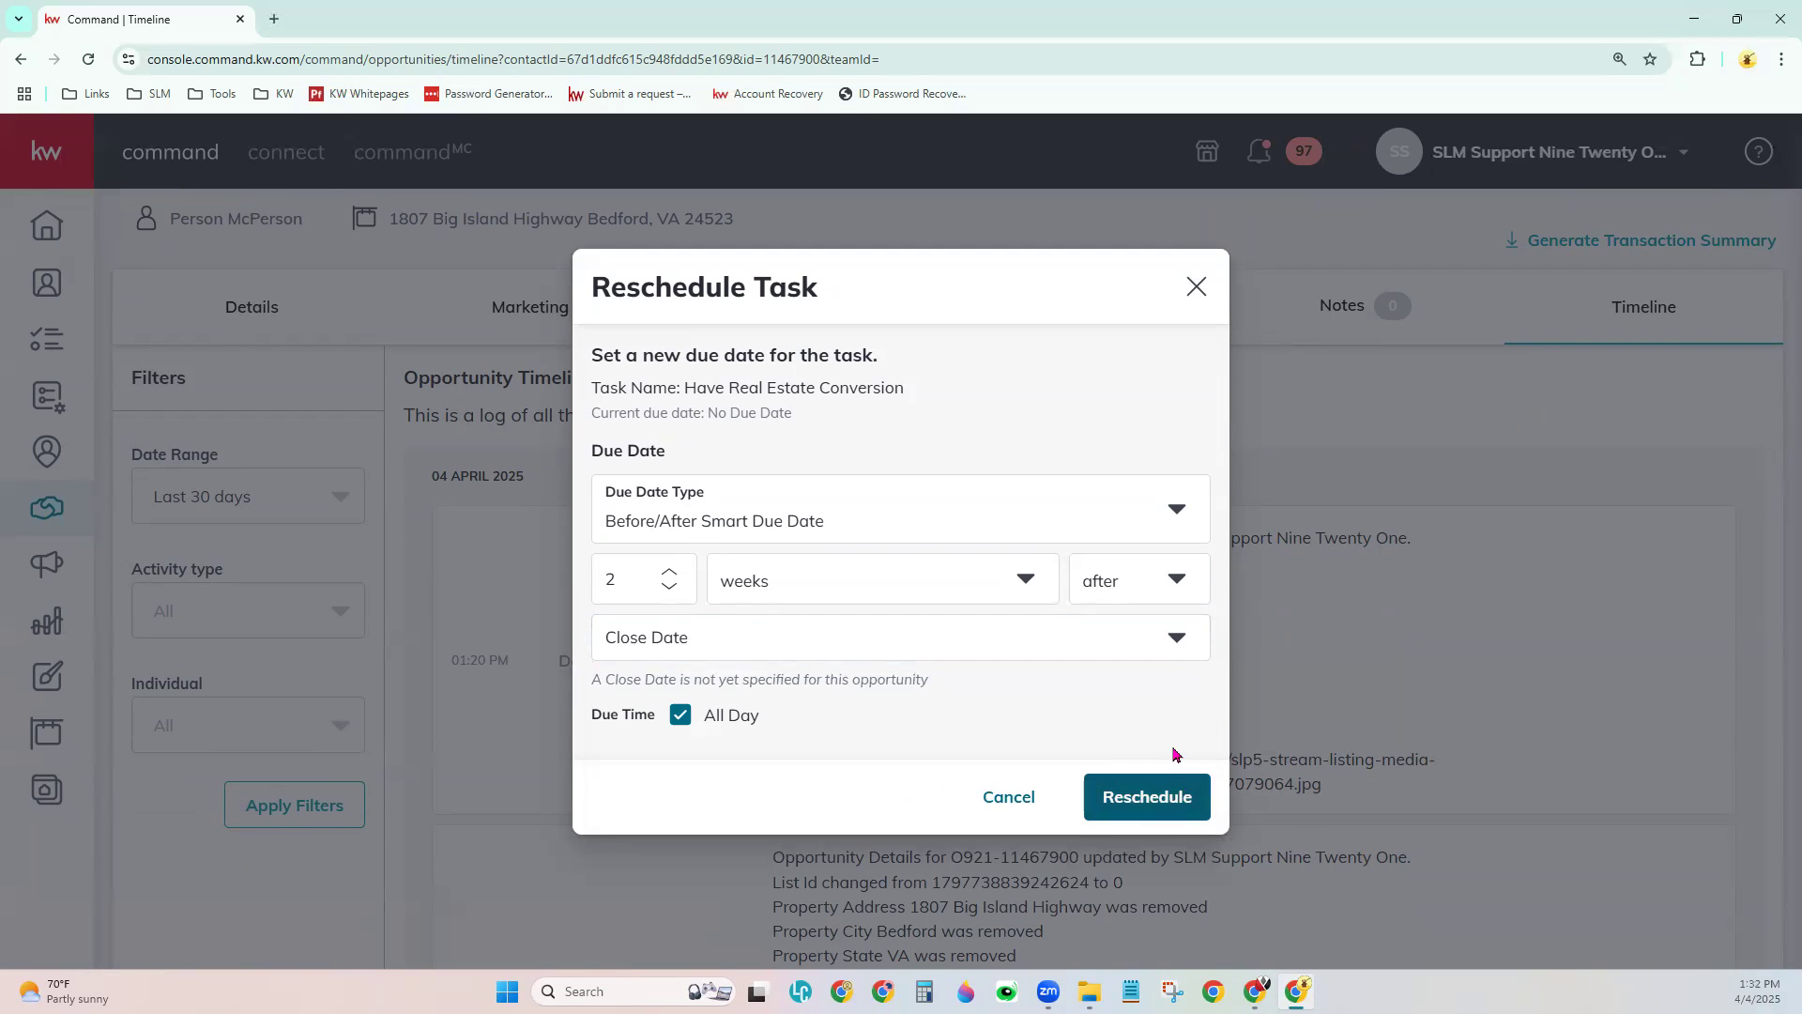
{"action": "left_click", "coordinate": [685, 715]}
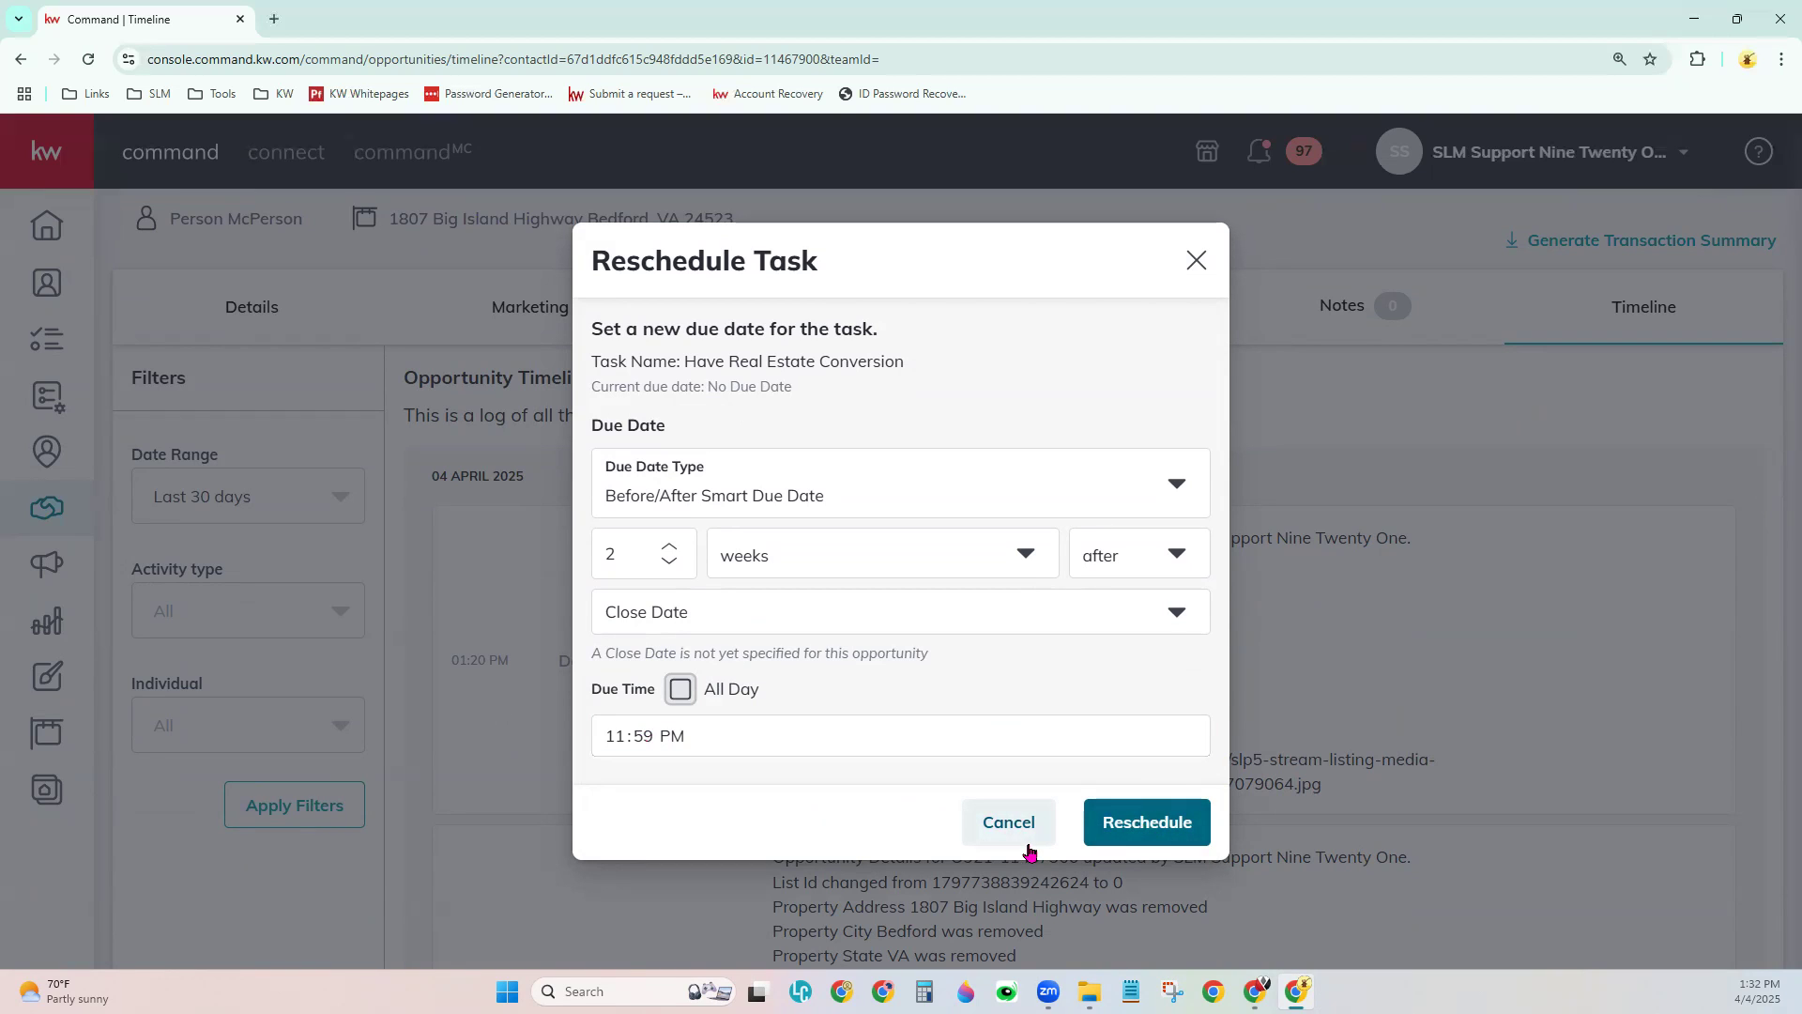
{"action": "left_click", "coordinate": [1030, 849]}
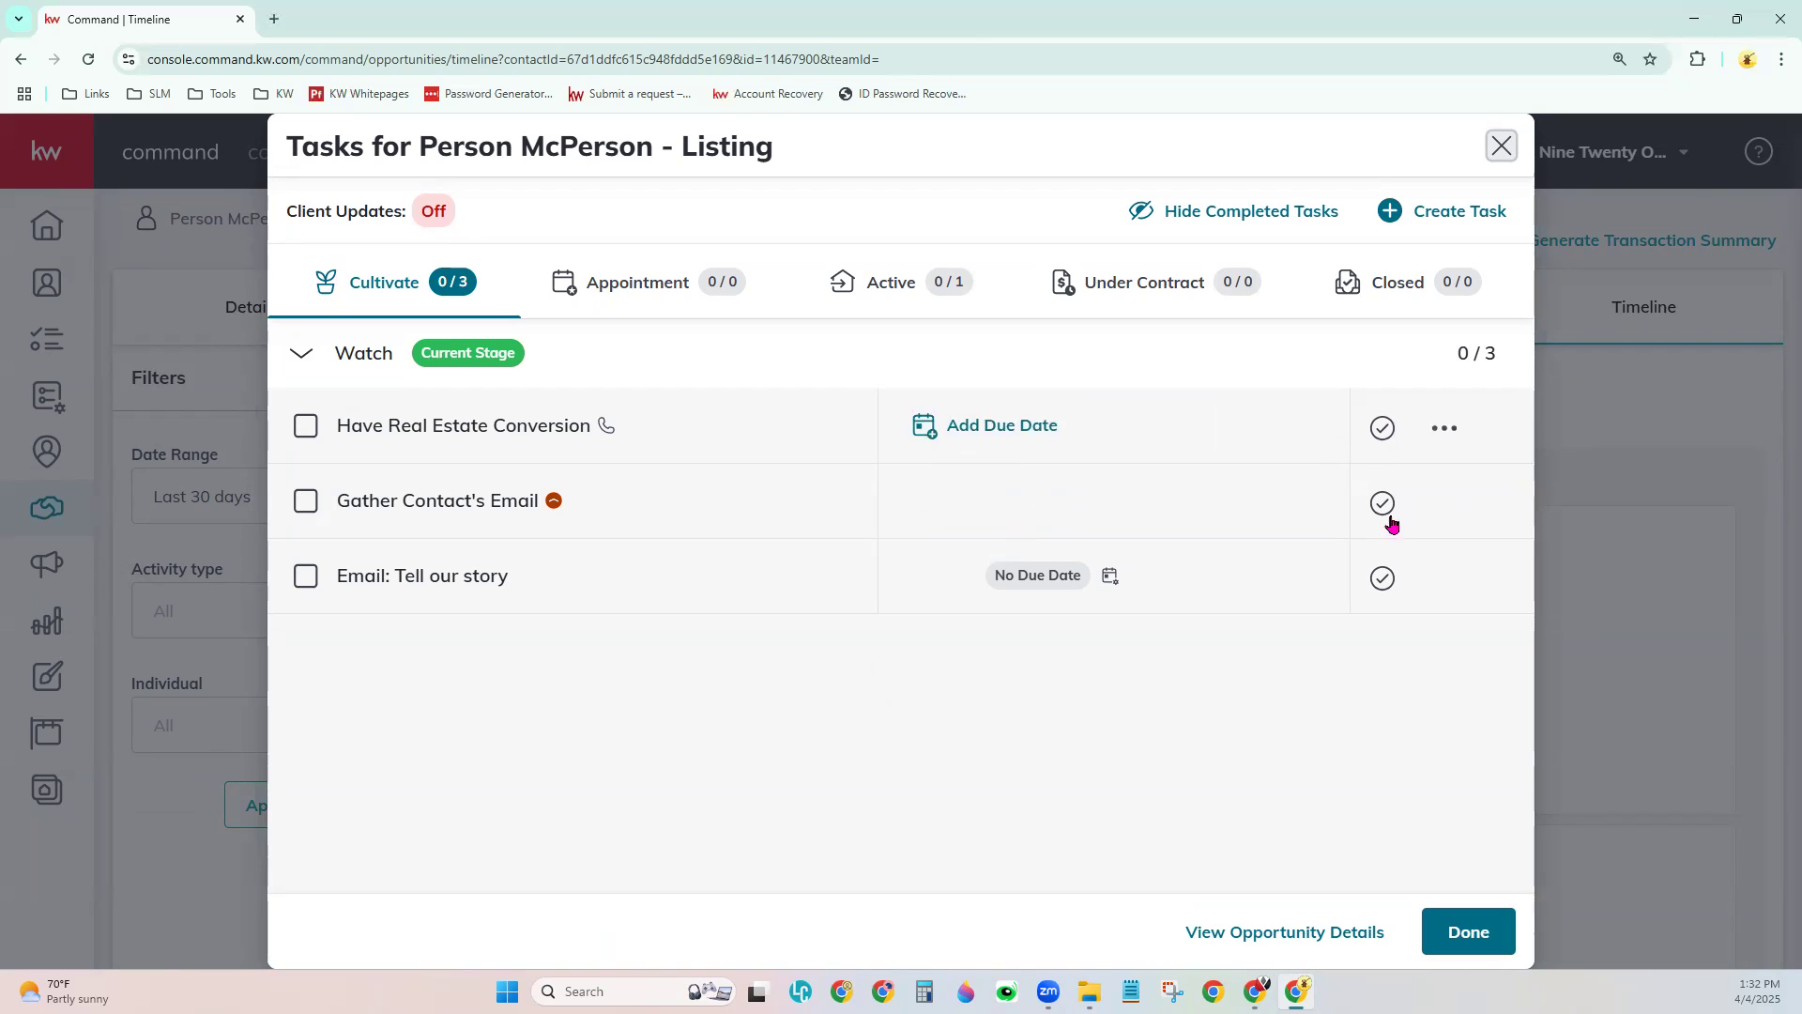
- Open and dismiss the first task's actions menu, then view the empty Appointment and Closed phases
{"action": "left_click", "coordinate": [1444, 428]}
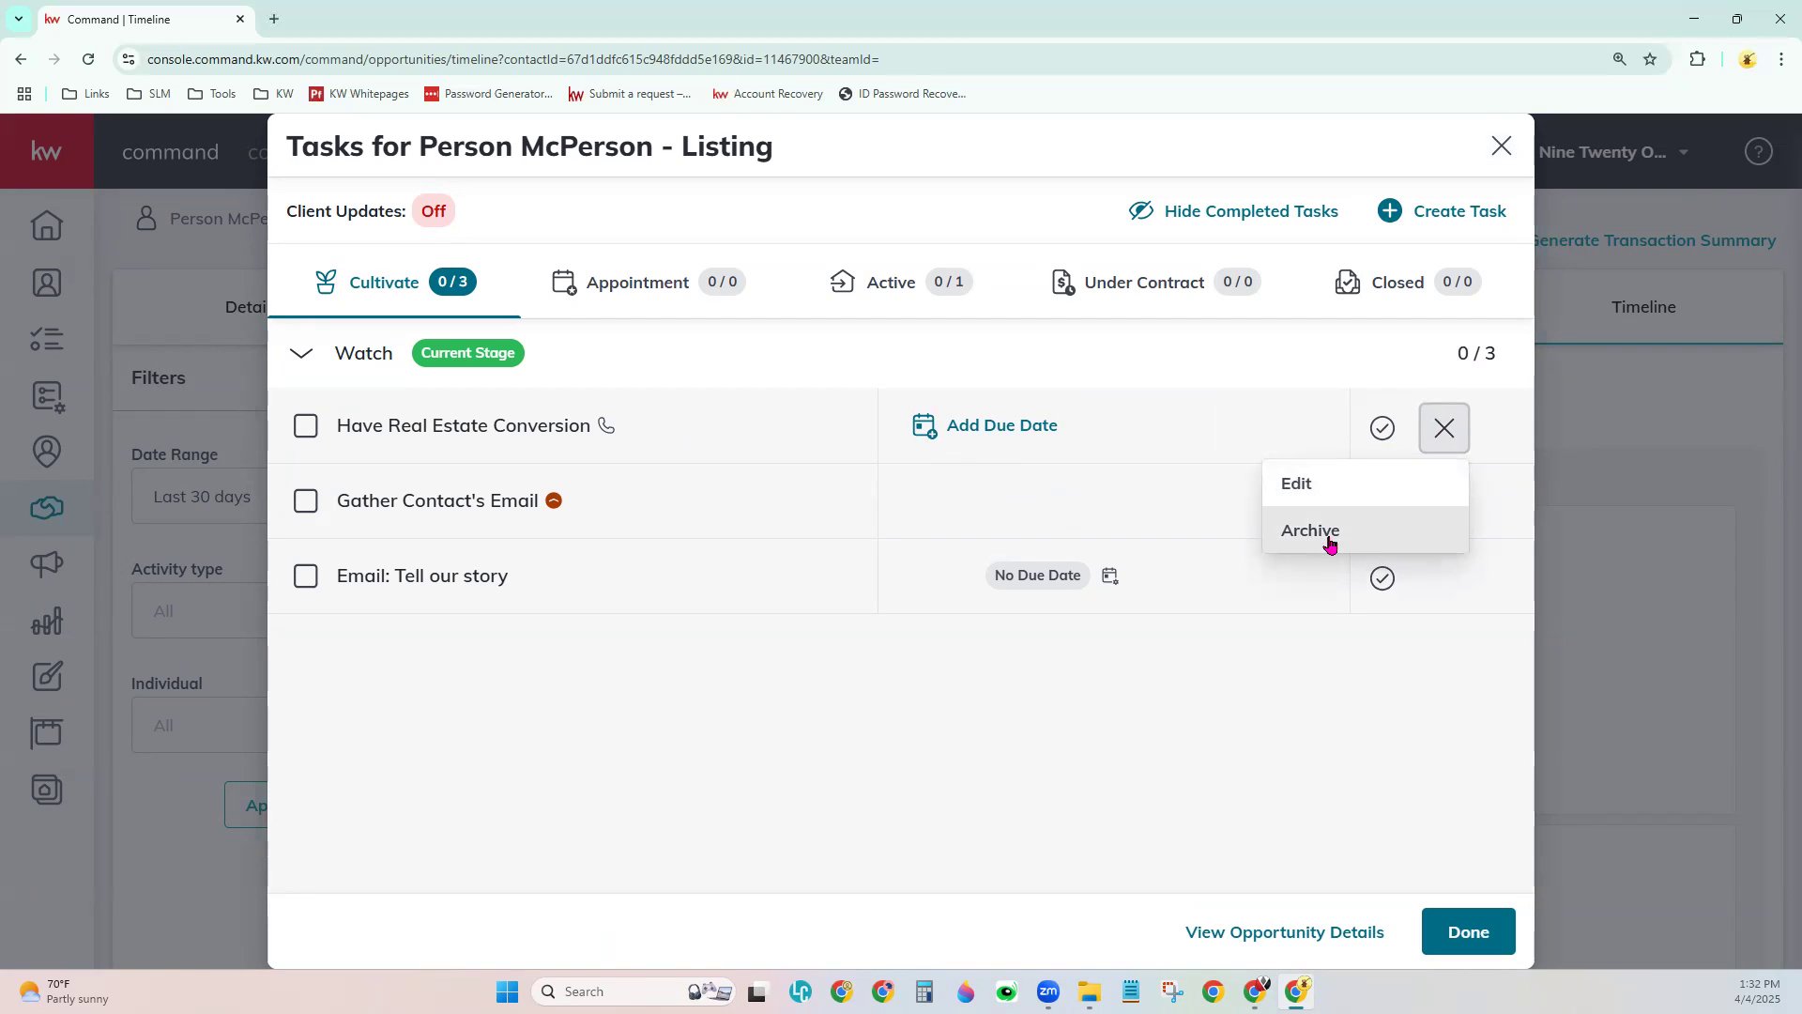
{"action": "left_click", "coordinate": [1318, 703]}
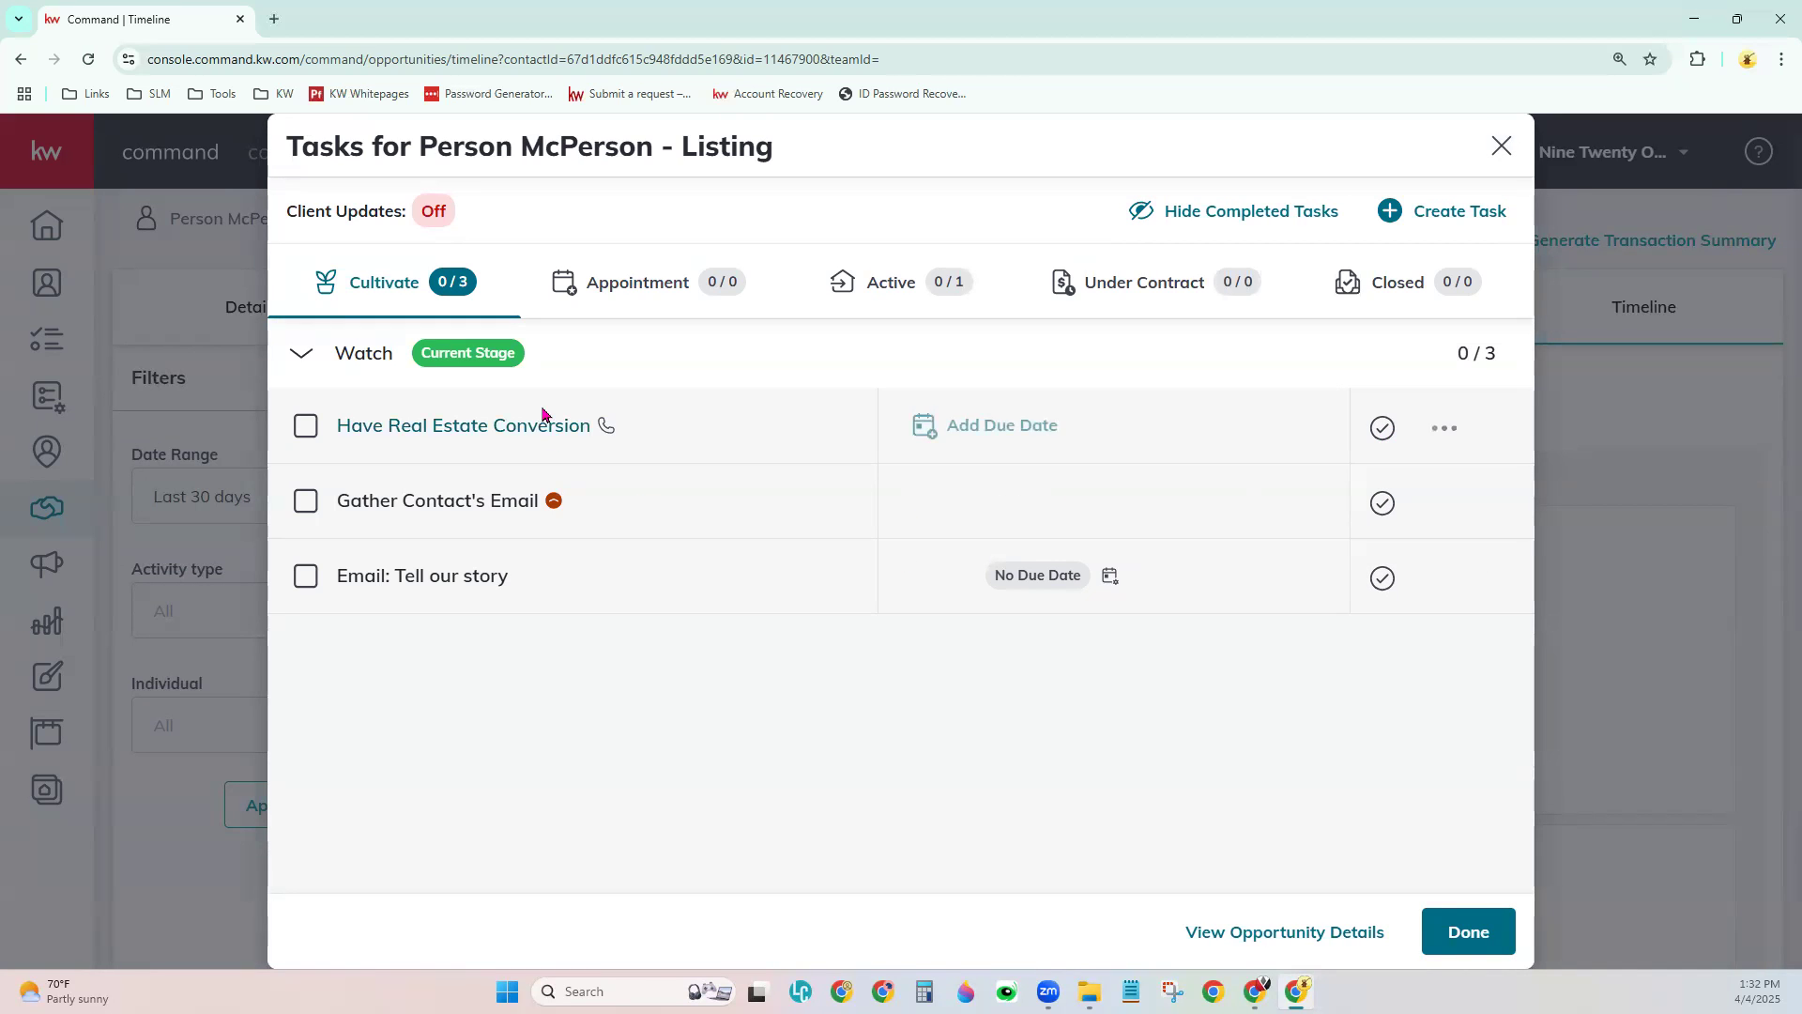
{"action": "left_click_drag", "start_coordinate": [569, 426], "coordinate": [765, 360]}
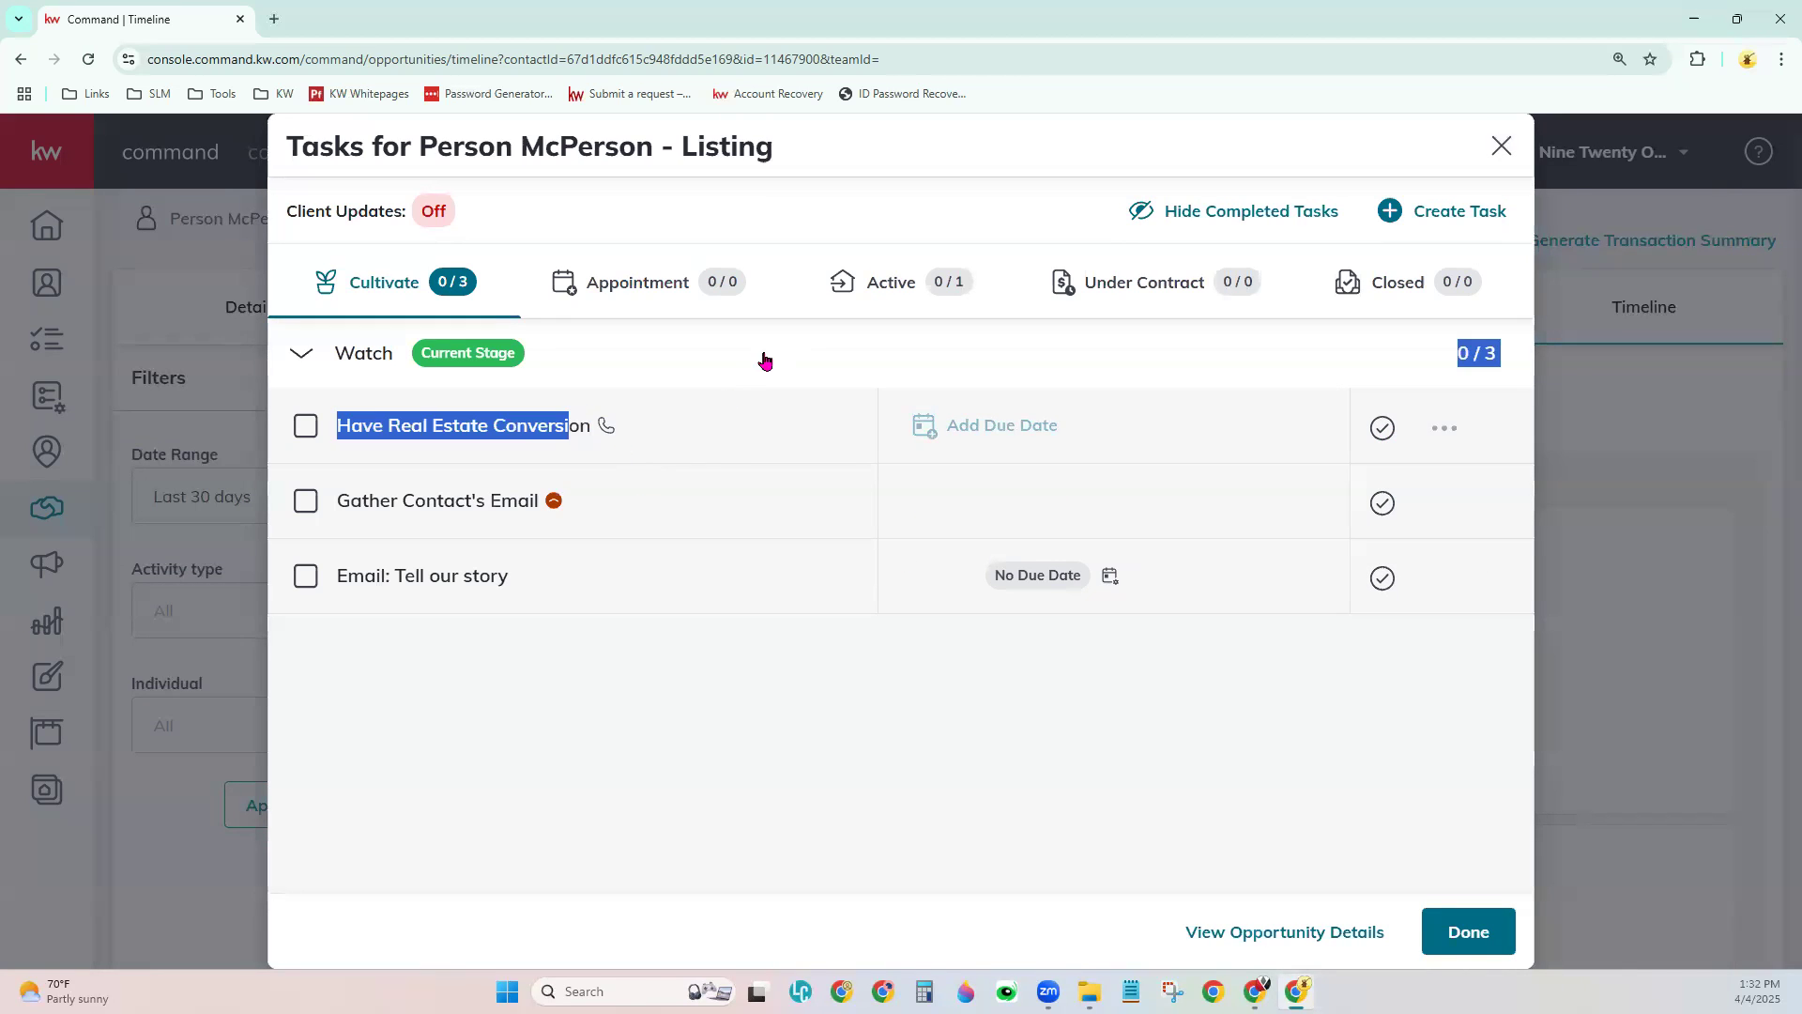
{"action": "left_click", "coordinate": [741, 286]}
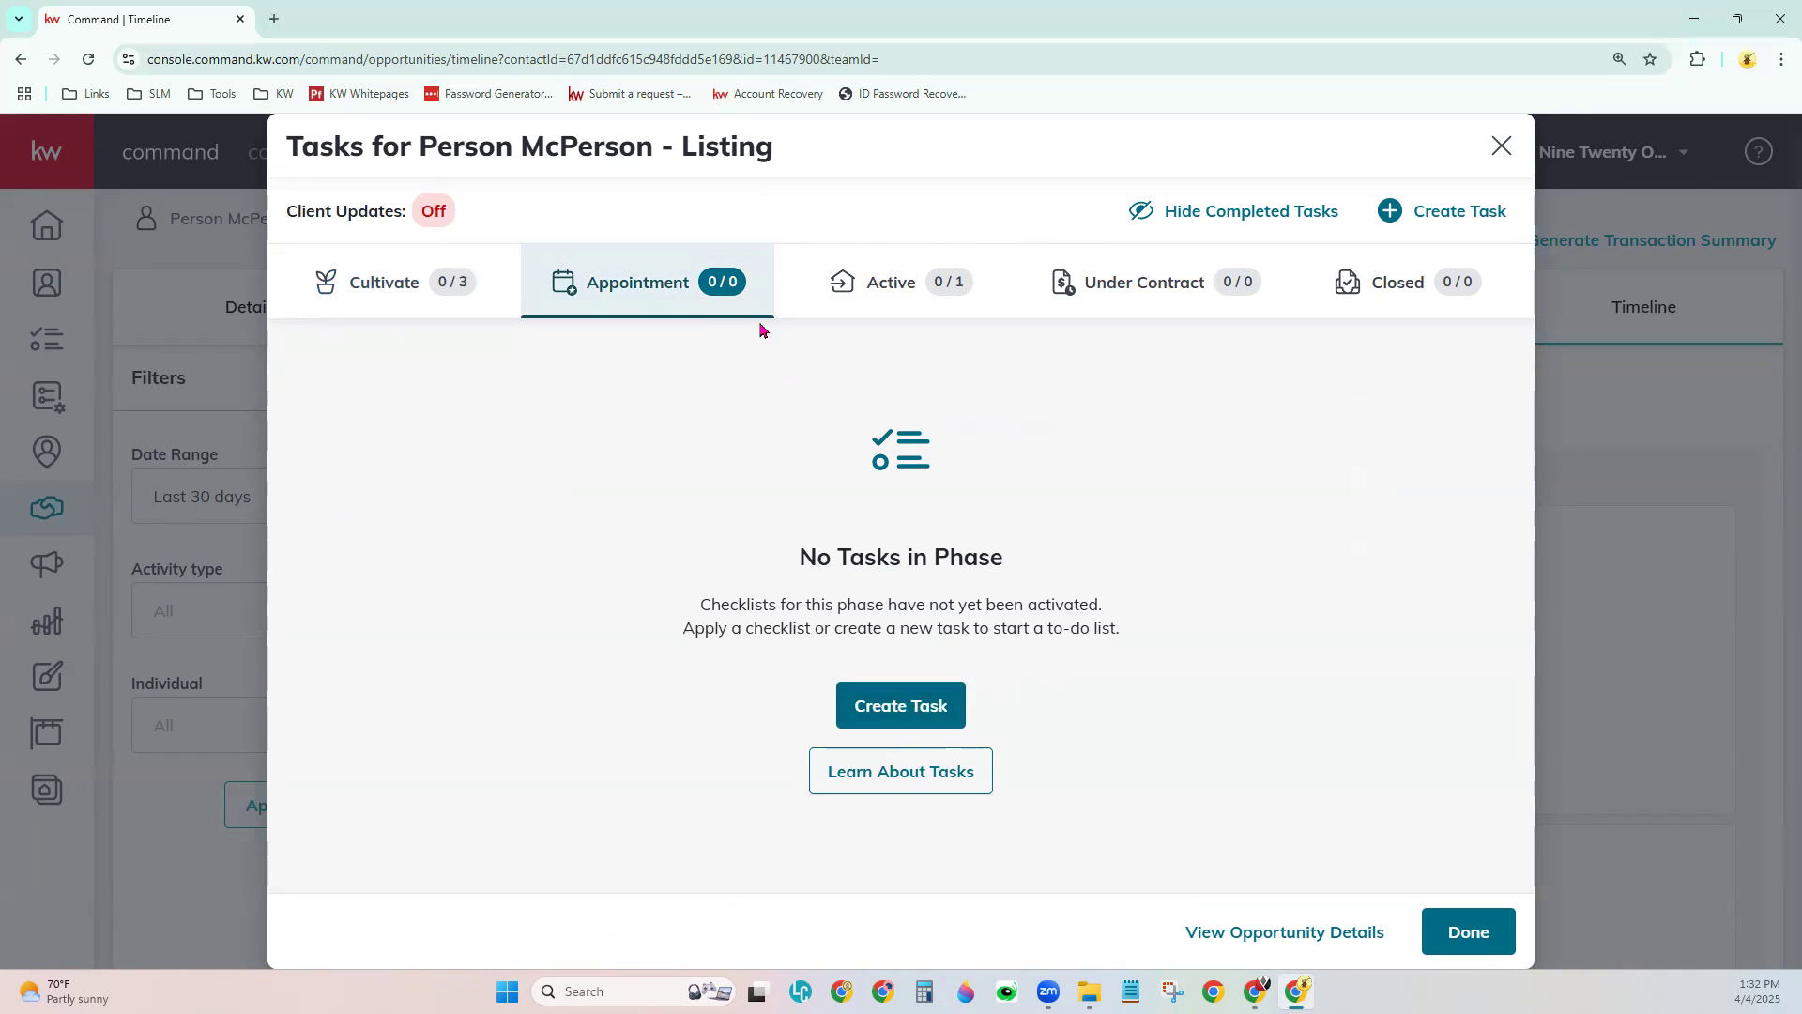
{"action": "left_click", "coordinate": [1391, 280]}
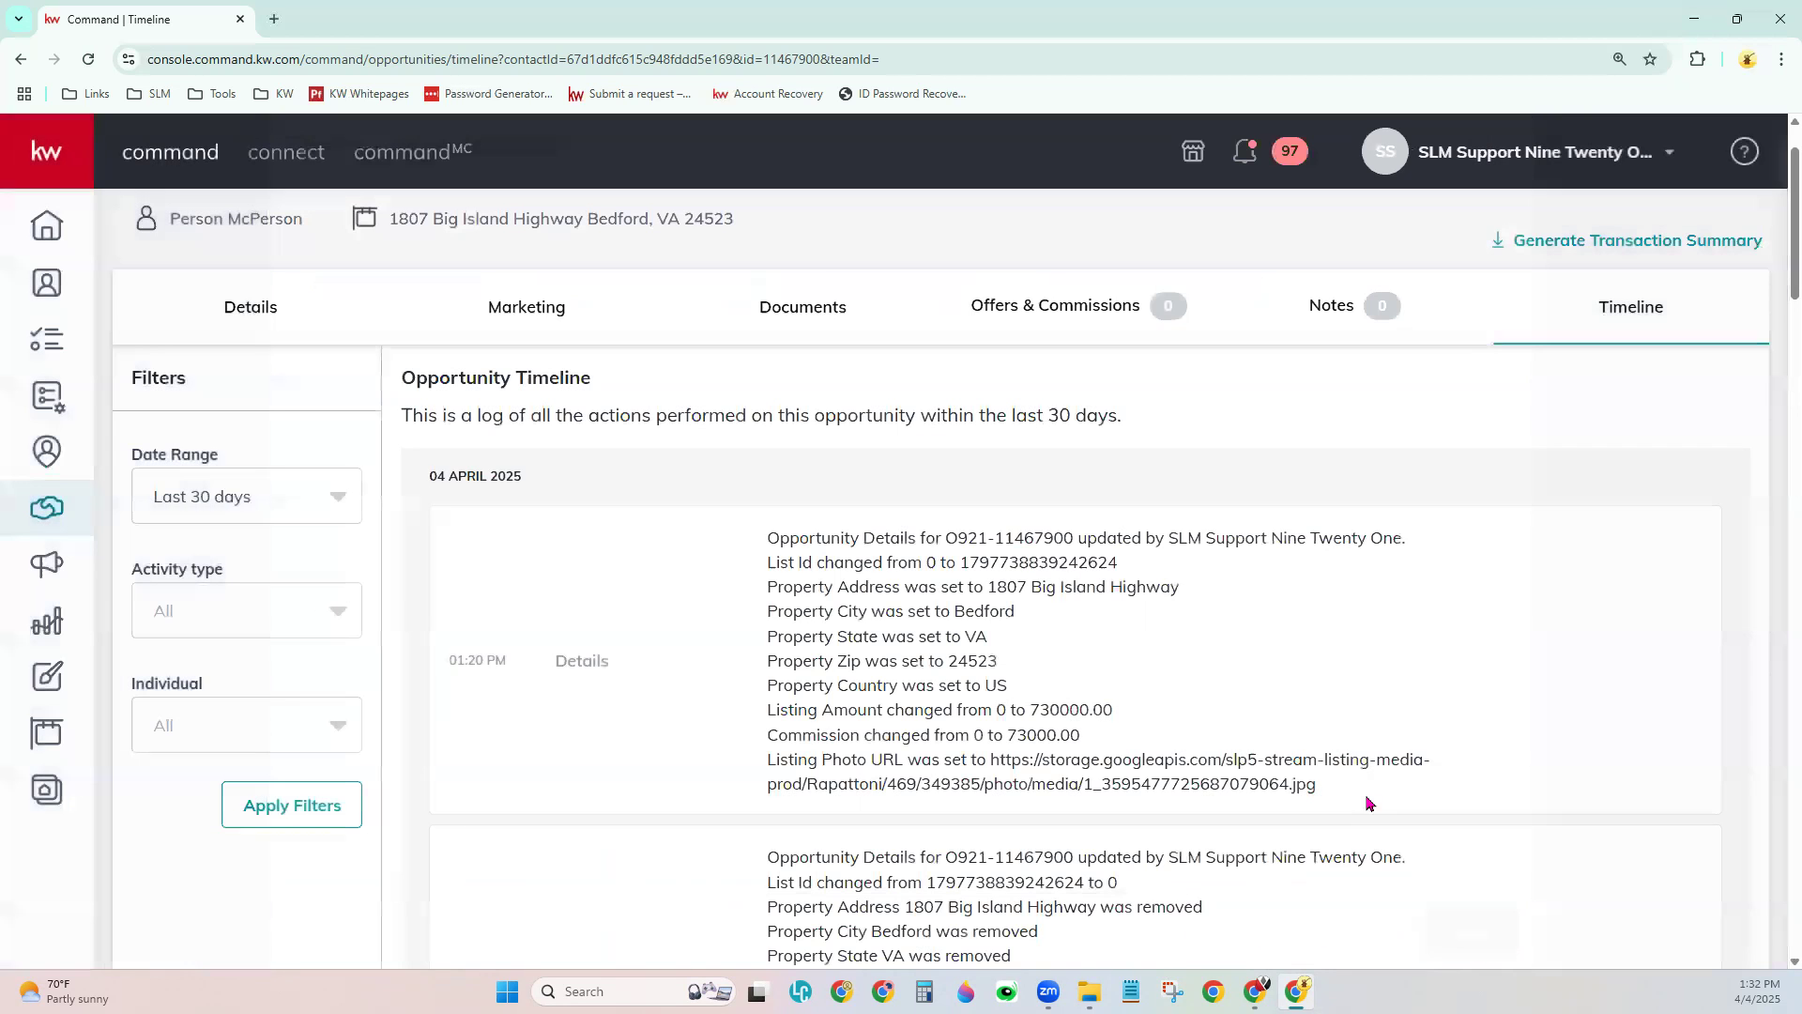
- Close the Tasks dialog and go to the Opportunities pipeline overview
{"action": "left_click", "coordinate": [1467, 939]}
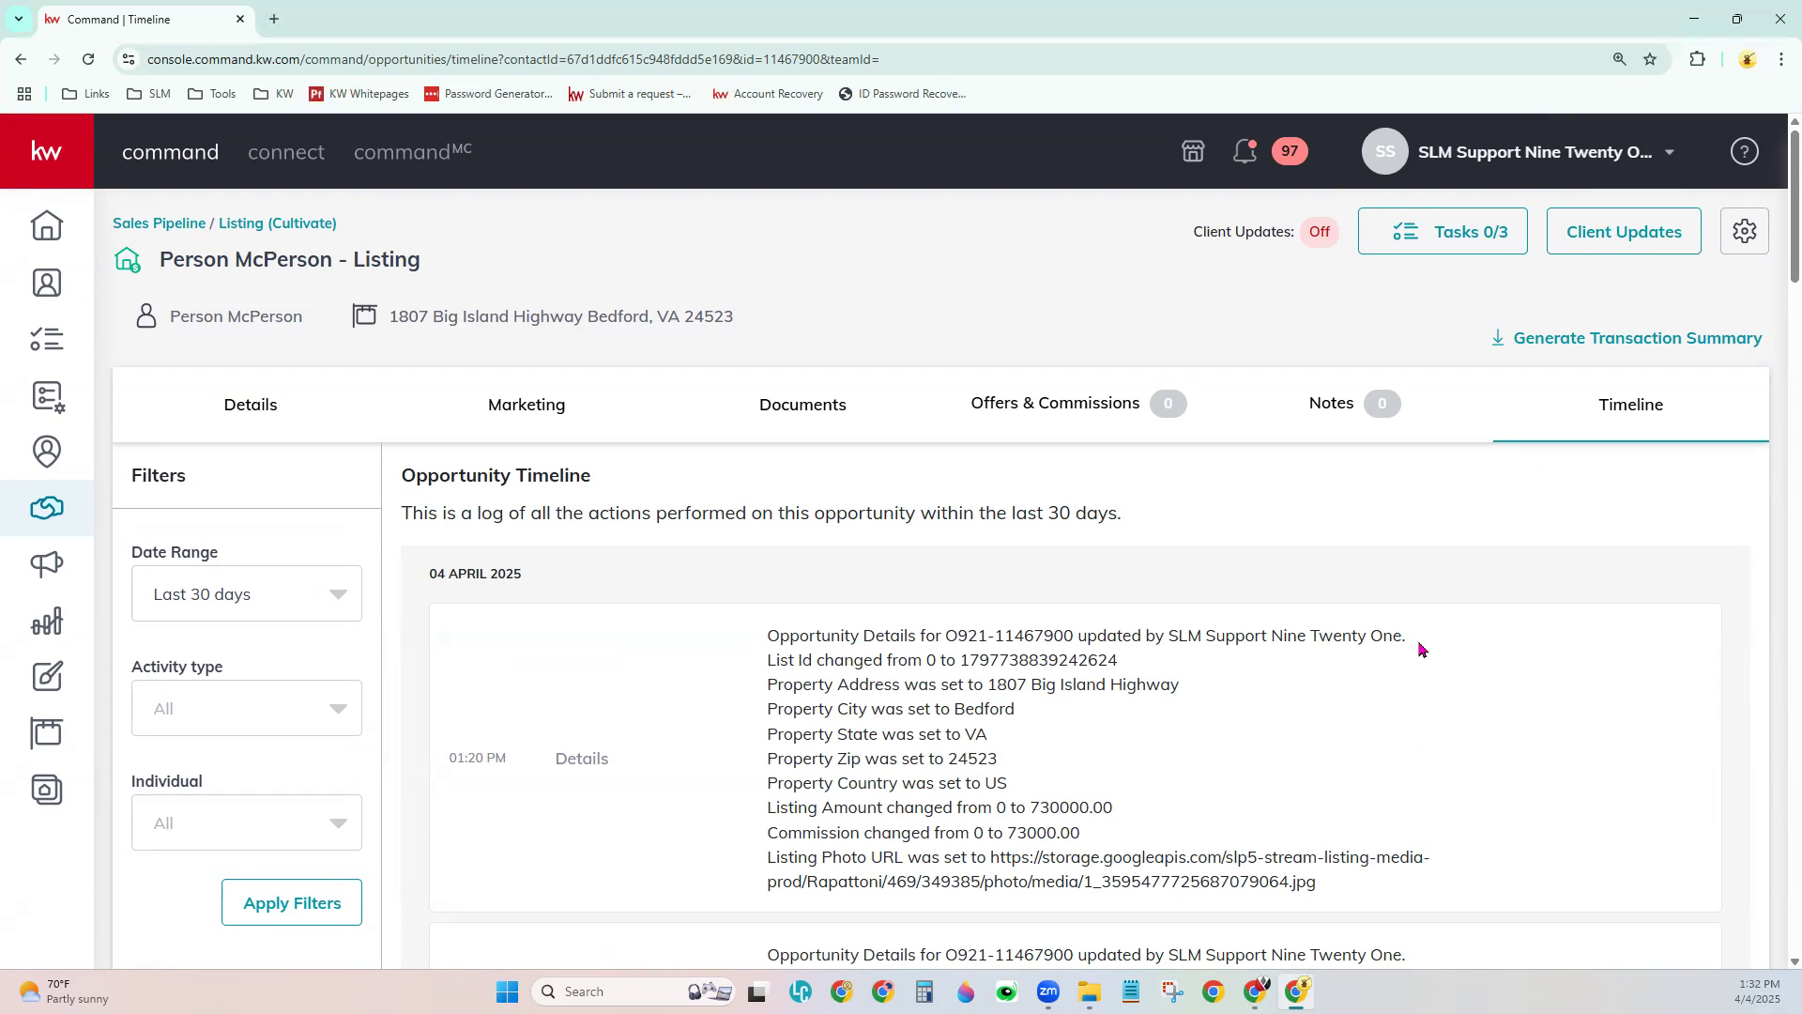
{"action": "left_click", "coordinate": [49, 507]}
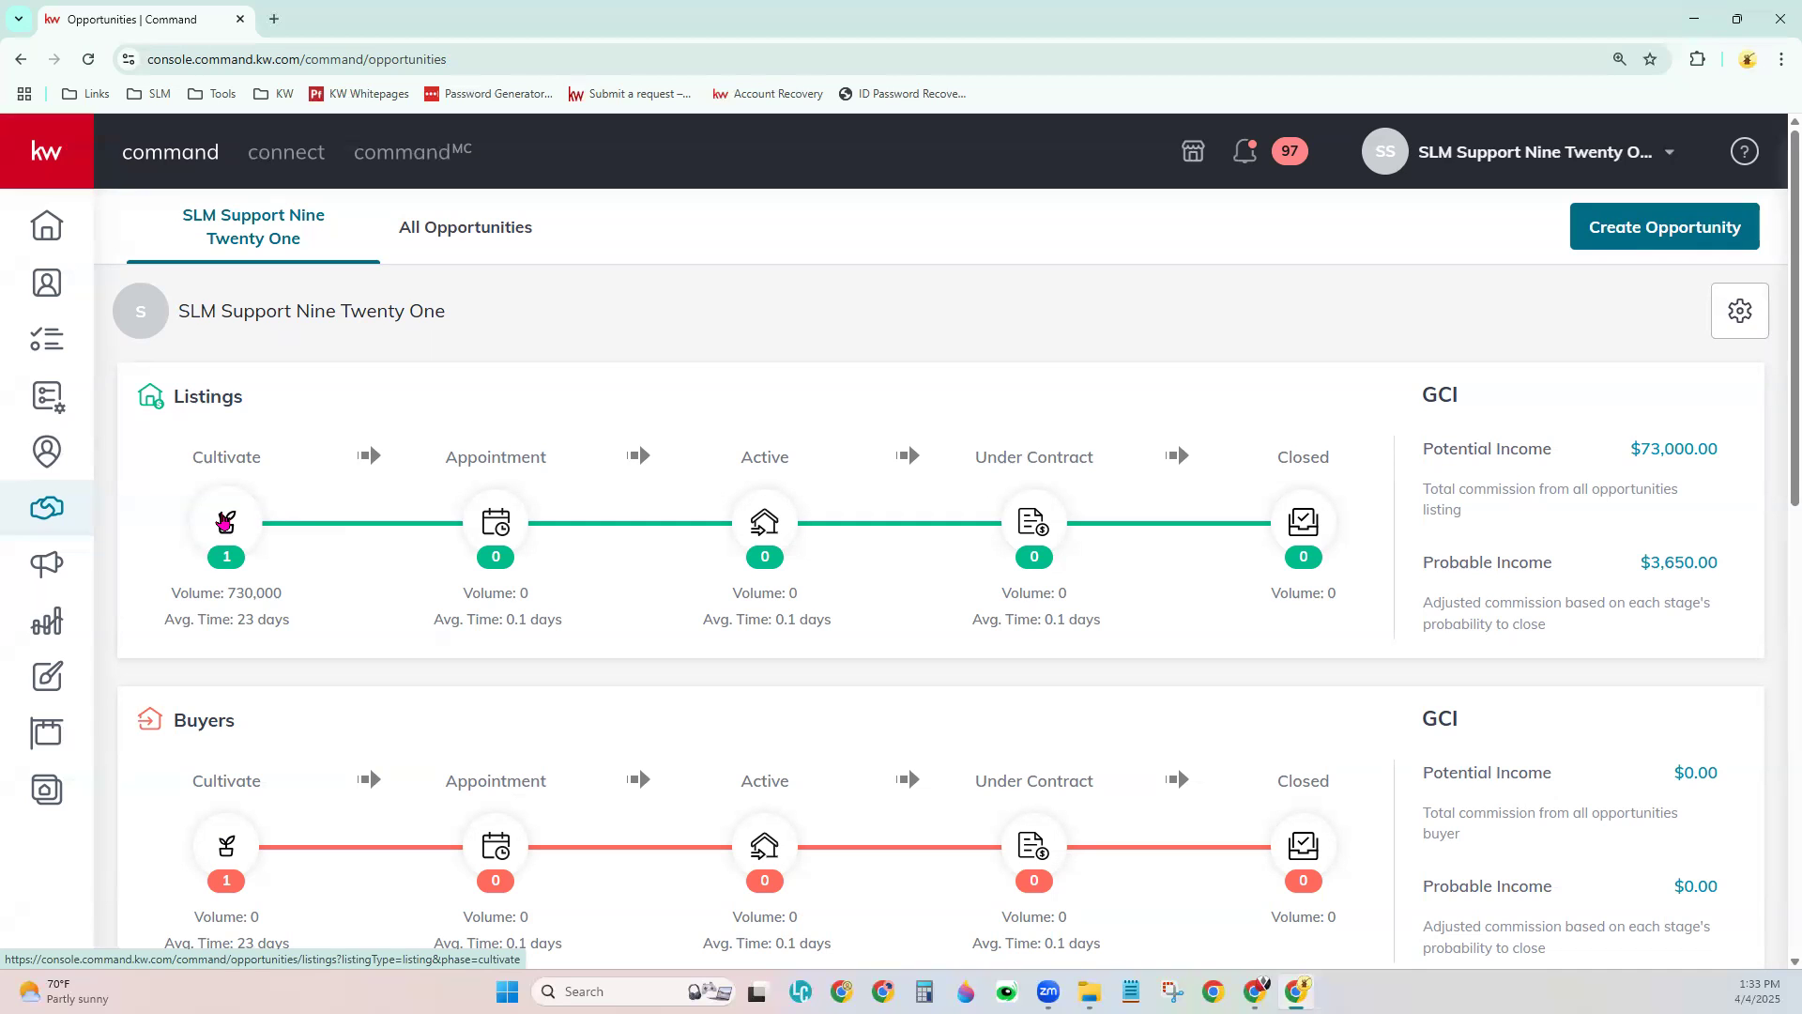
- Browse the Appointment, Active, Under Contract and Closed listing stages, ending back on Cultivate
{"action": "left_click", "coordinate": [224, 522]}
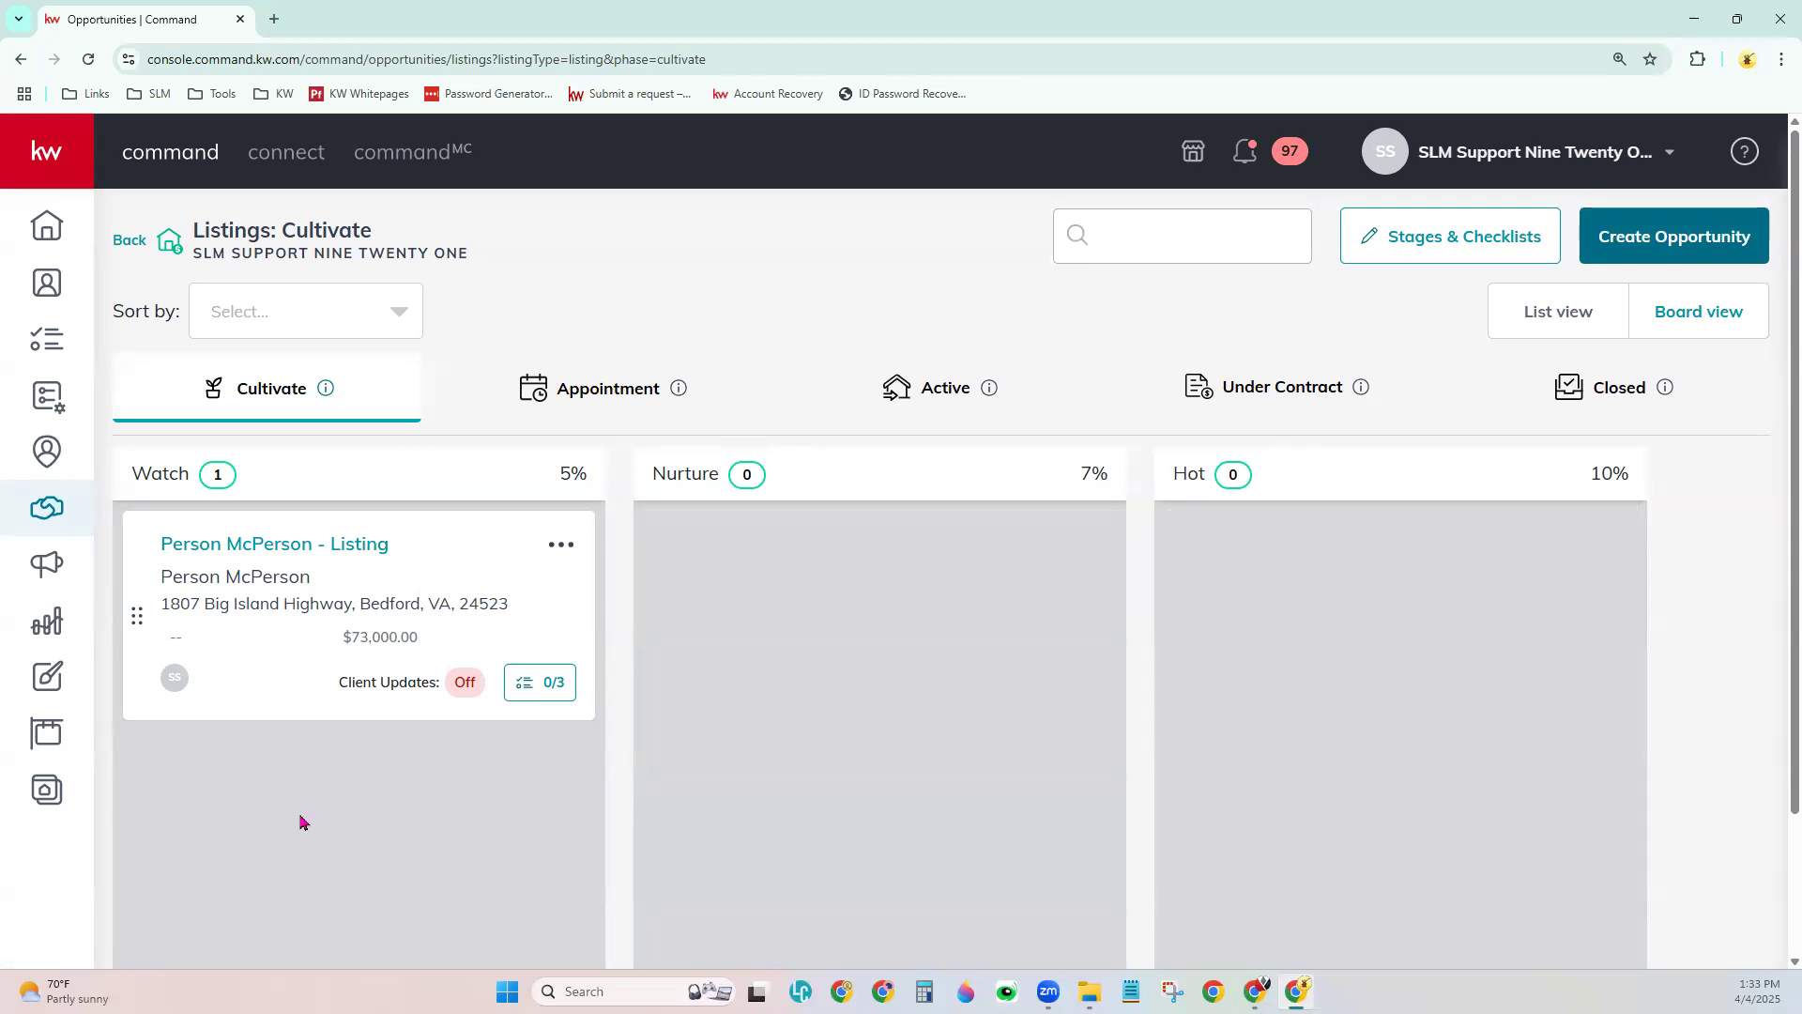
{"action": "left_click_drag", "start_coordinate": [282, 676], "coordinate": [267, 727]}
{"action": "left_click", "coordinate": [616, 395]}
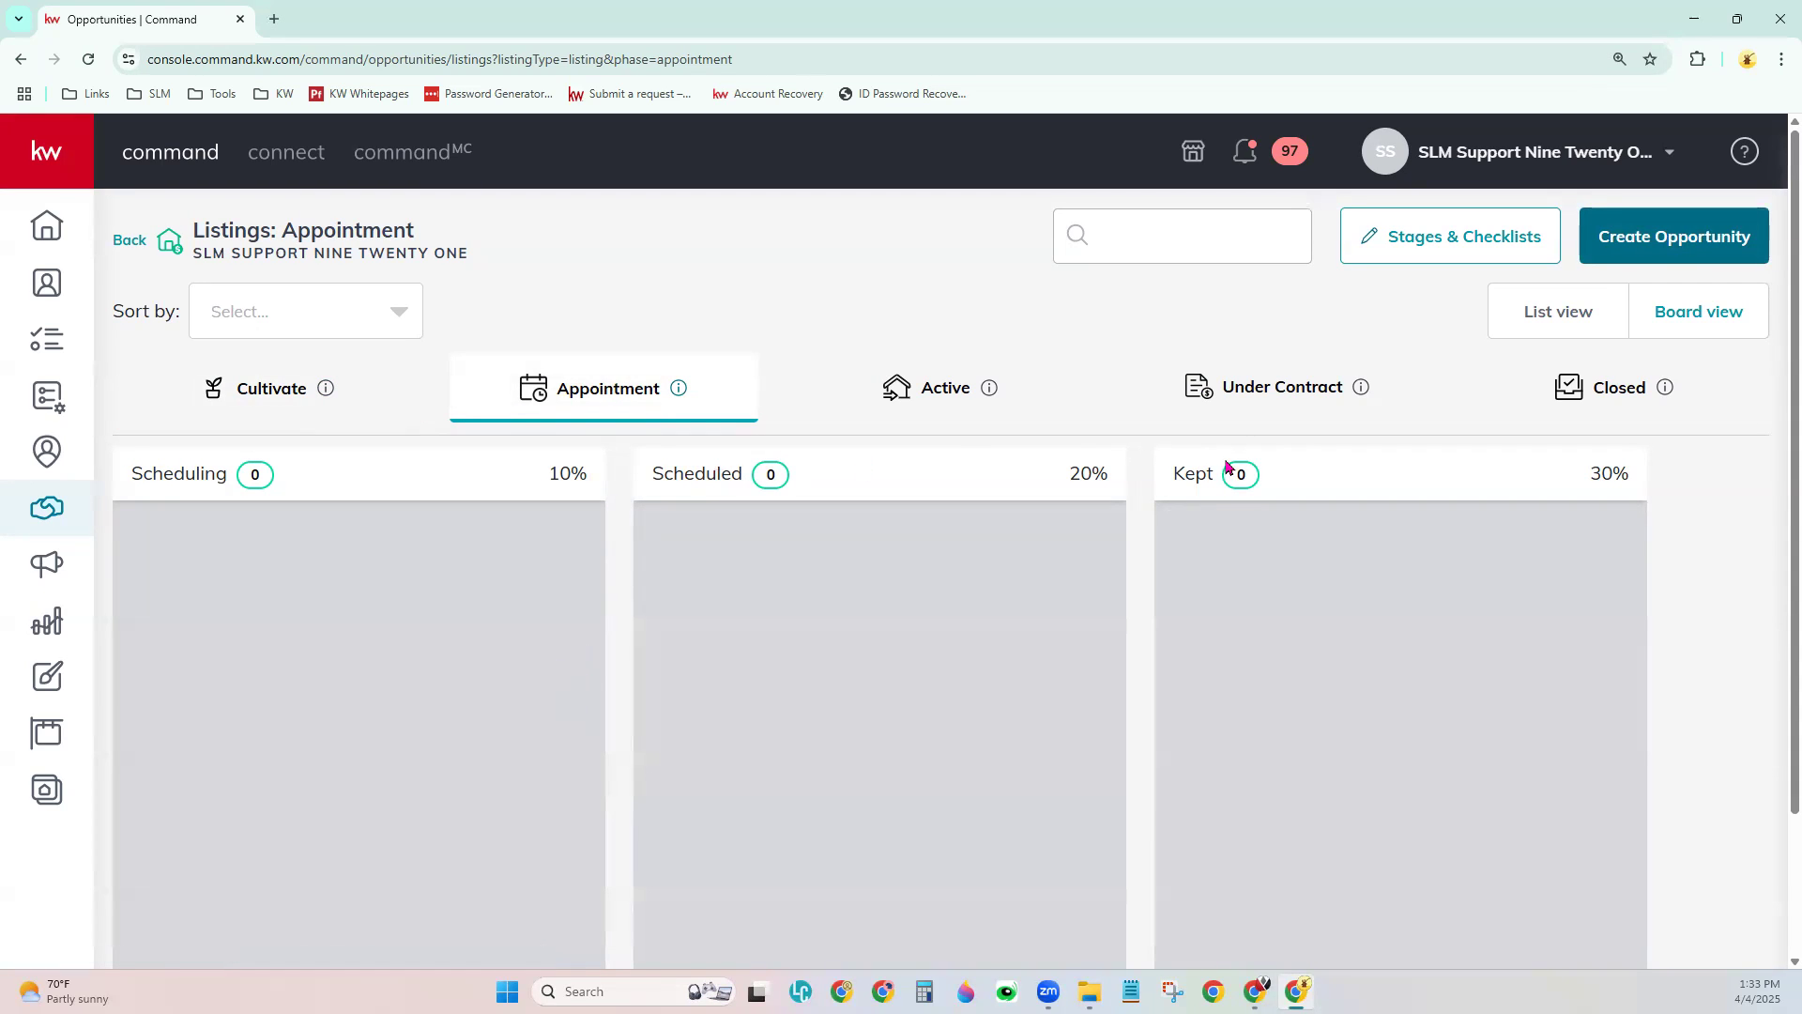
{"action": "left_click", "coordinate": [993, 391]}
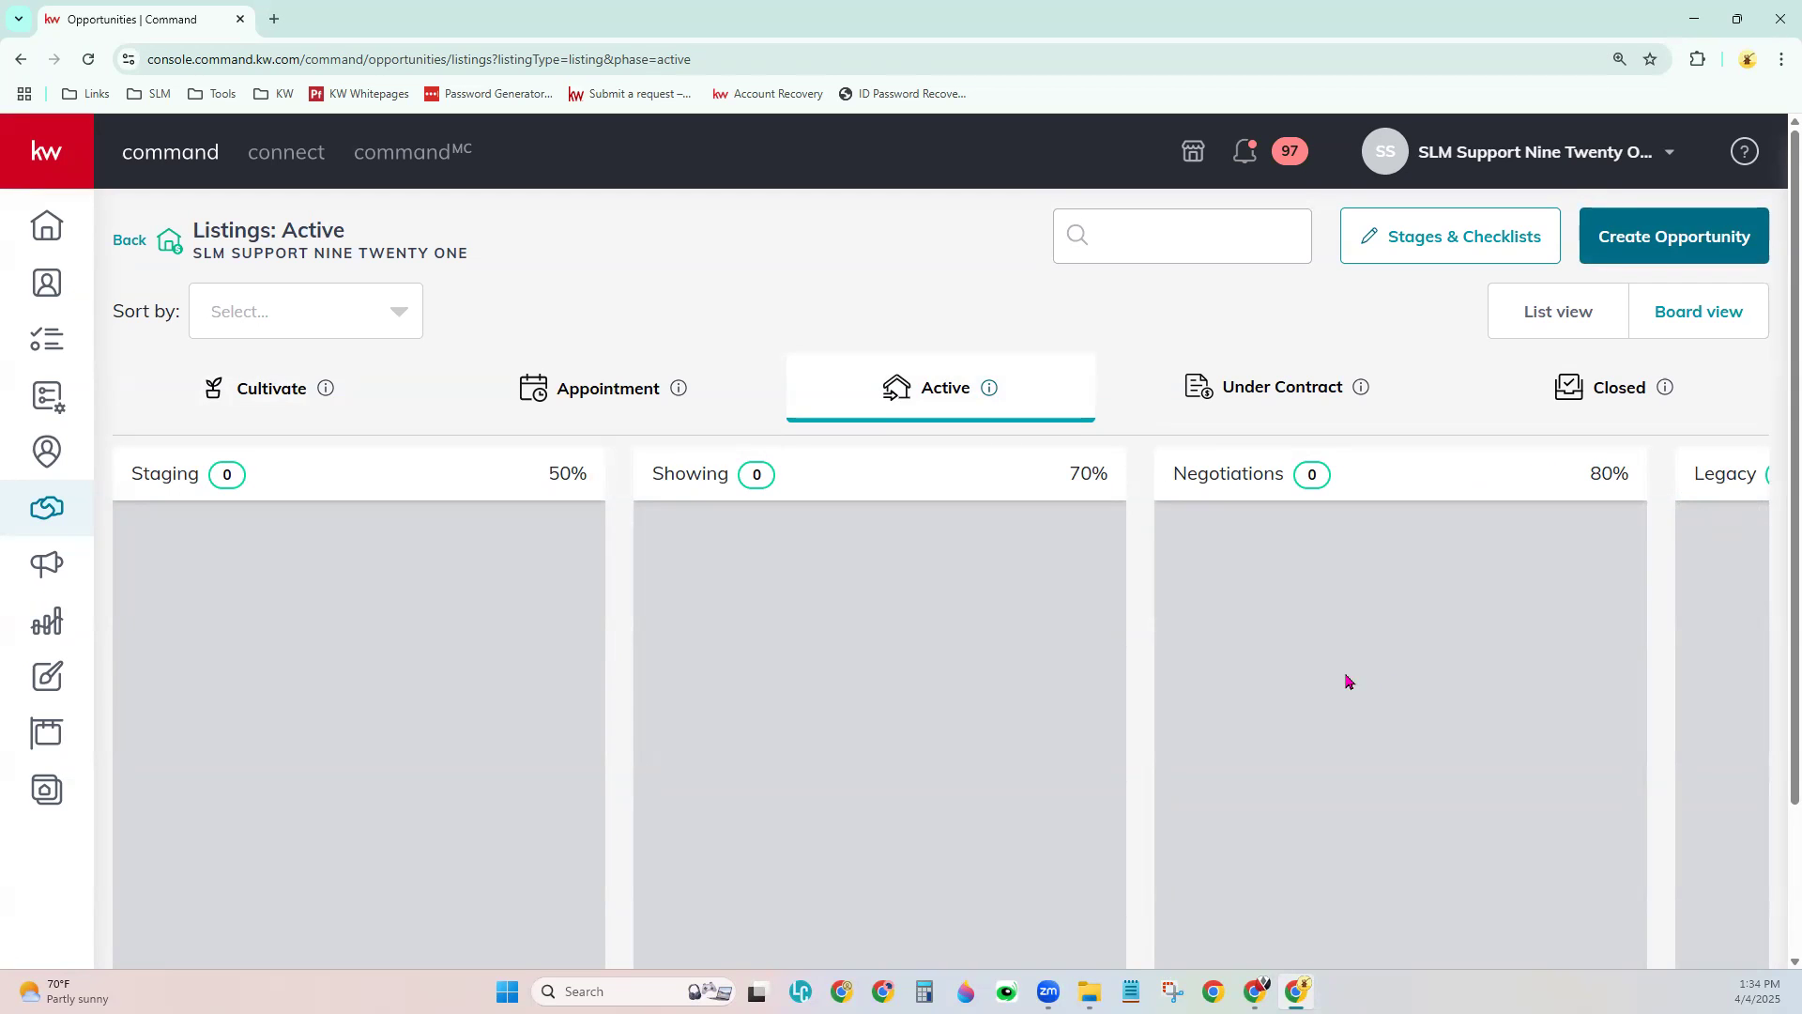
{"action": "left_click", "coordinate": [1216, 386]}
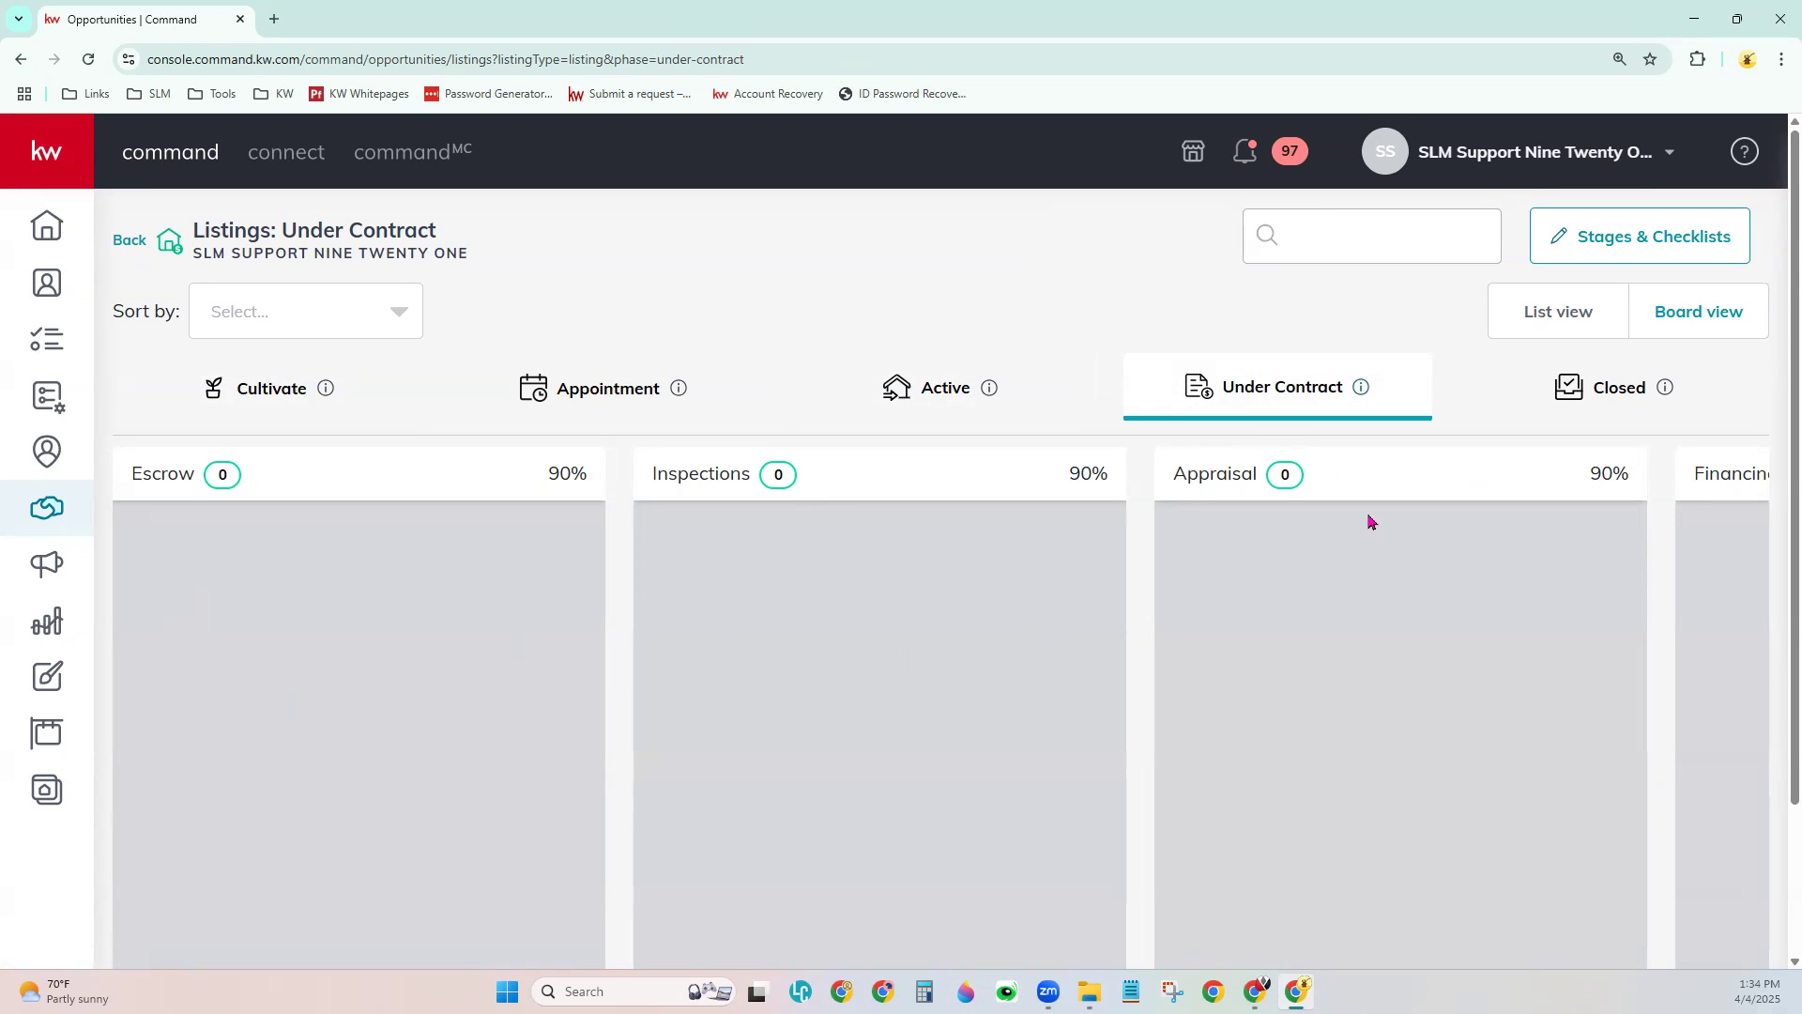
{"action": "left_click", "coordinate": [1612, 391]}
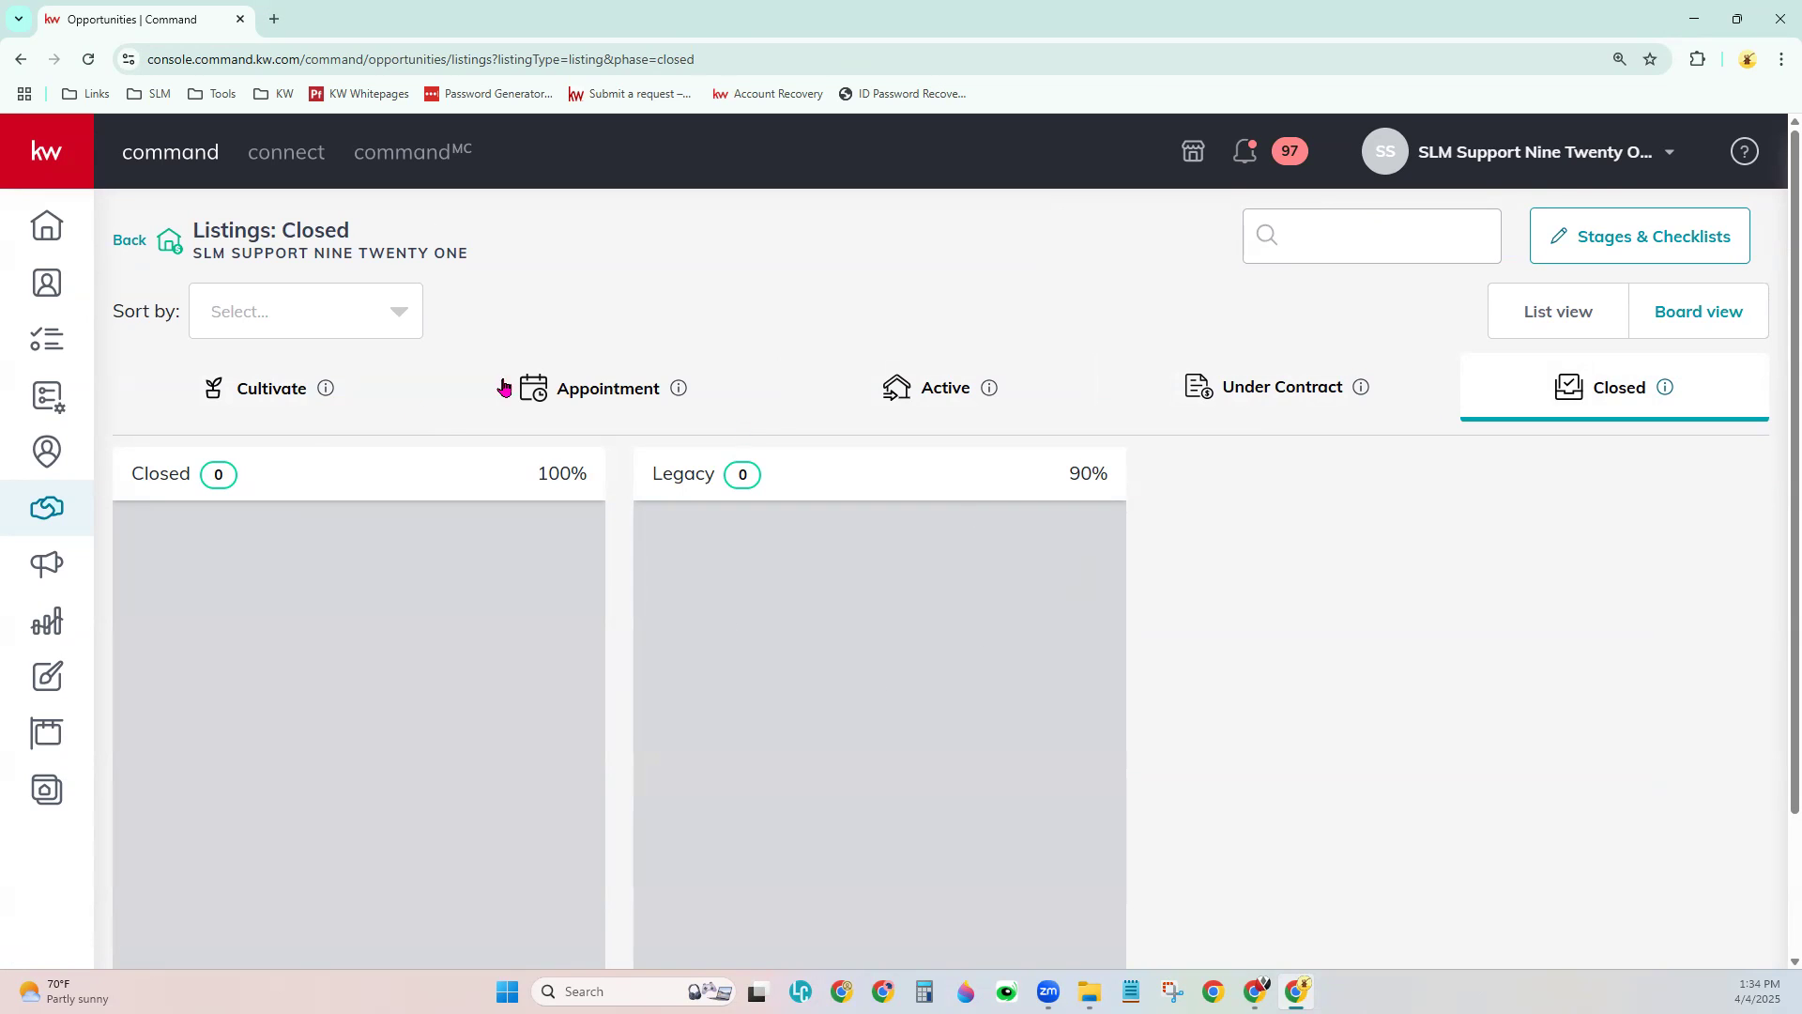
{"action": "left_click", "coordinate": [268, 395]}
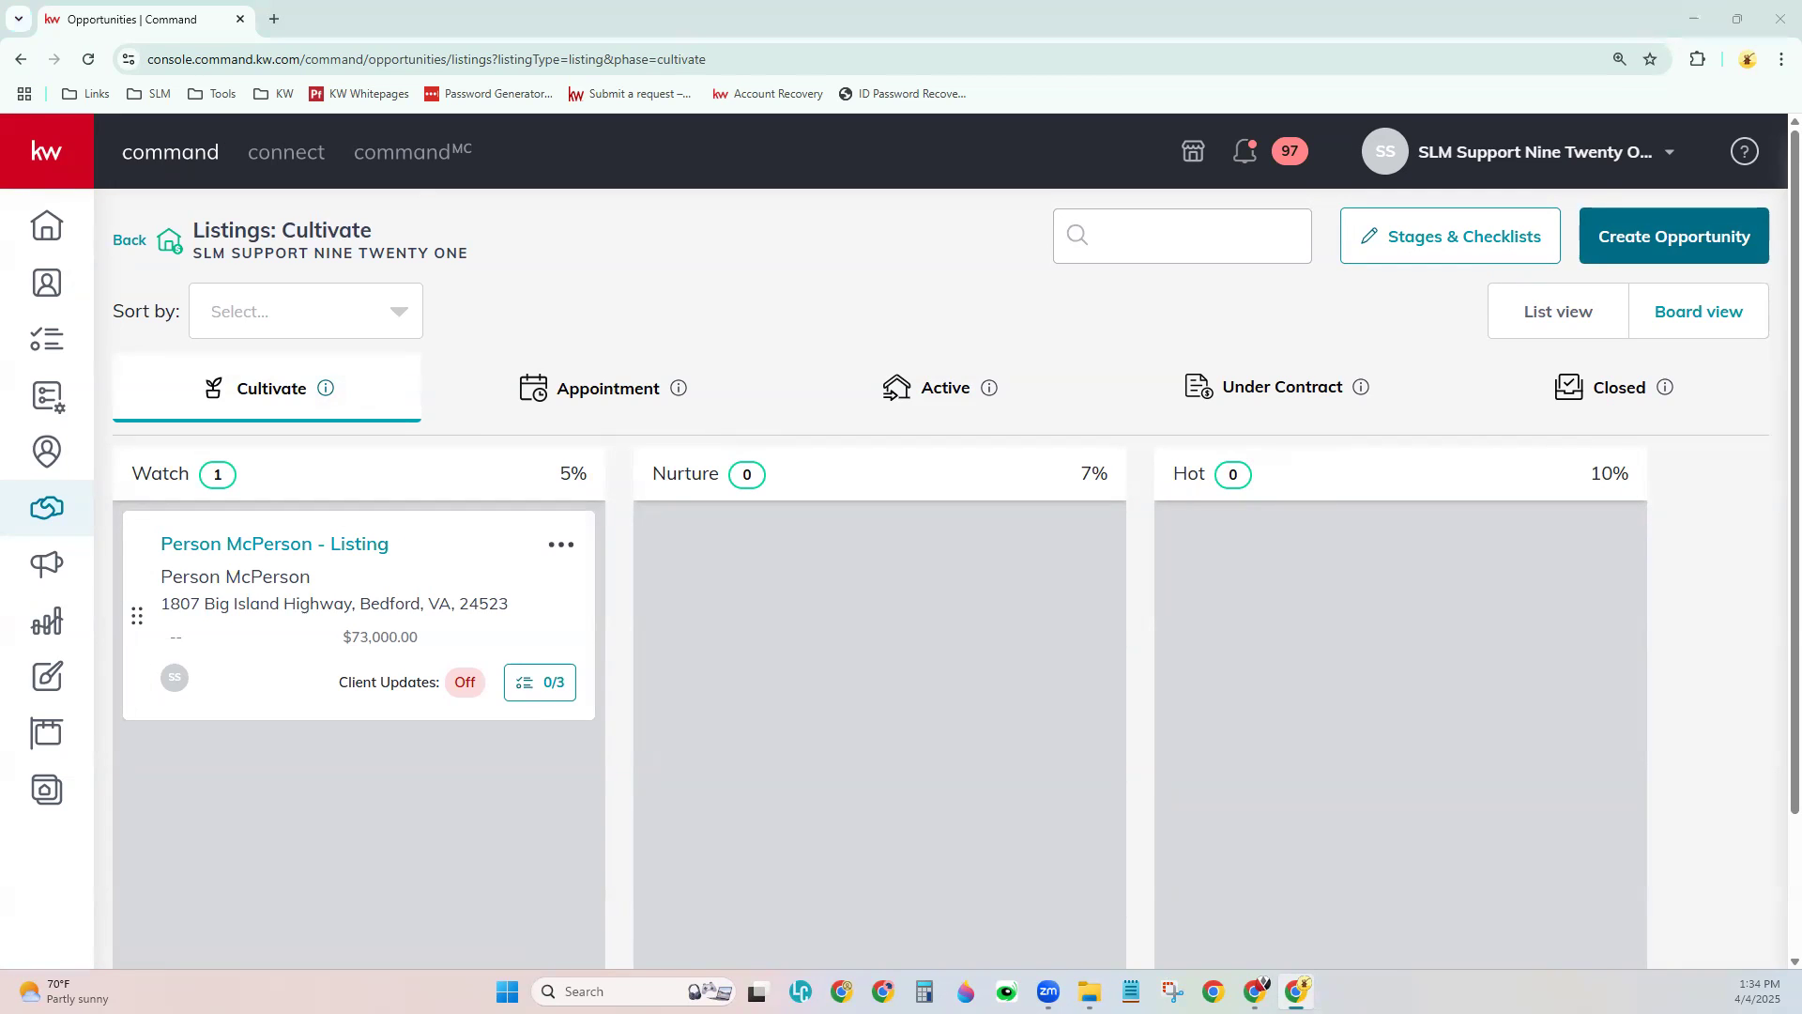
- Open Edit Cultivate Stages (Watch 5%, Nurture 7%, Hot 10%) and show its reorder, edit and delete controls
{"action": "left_click", "coordinate": [1459, 240]}
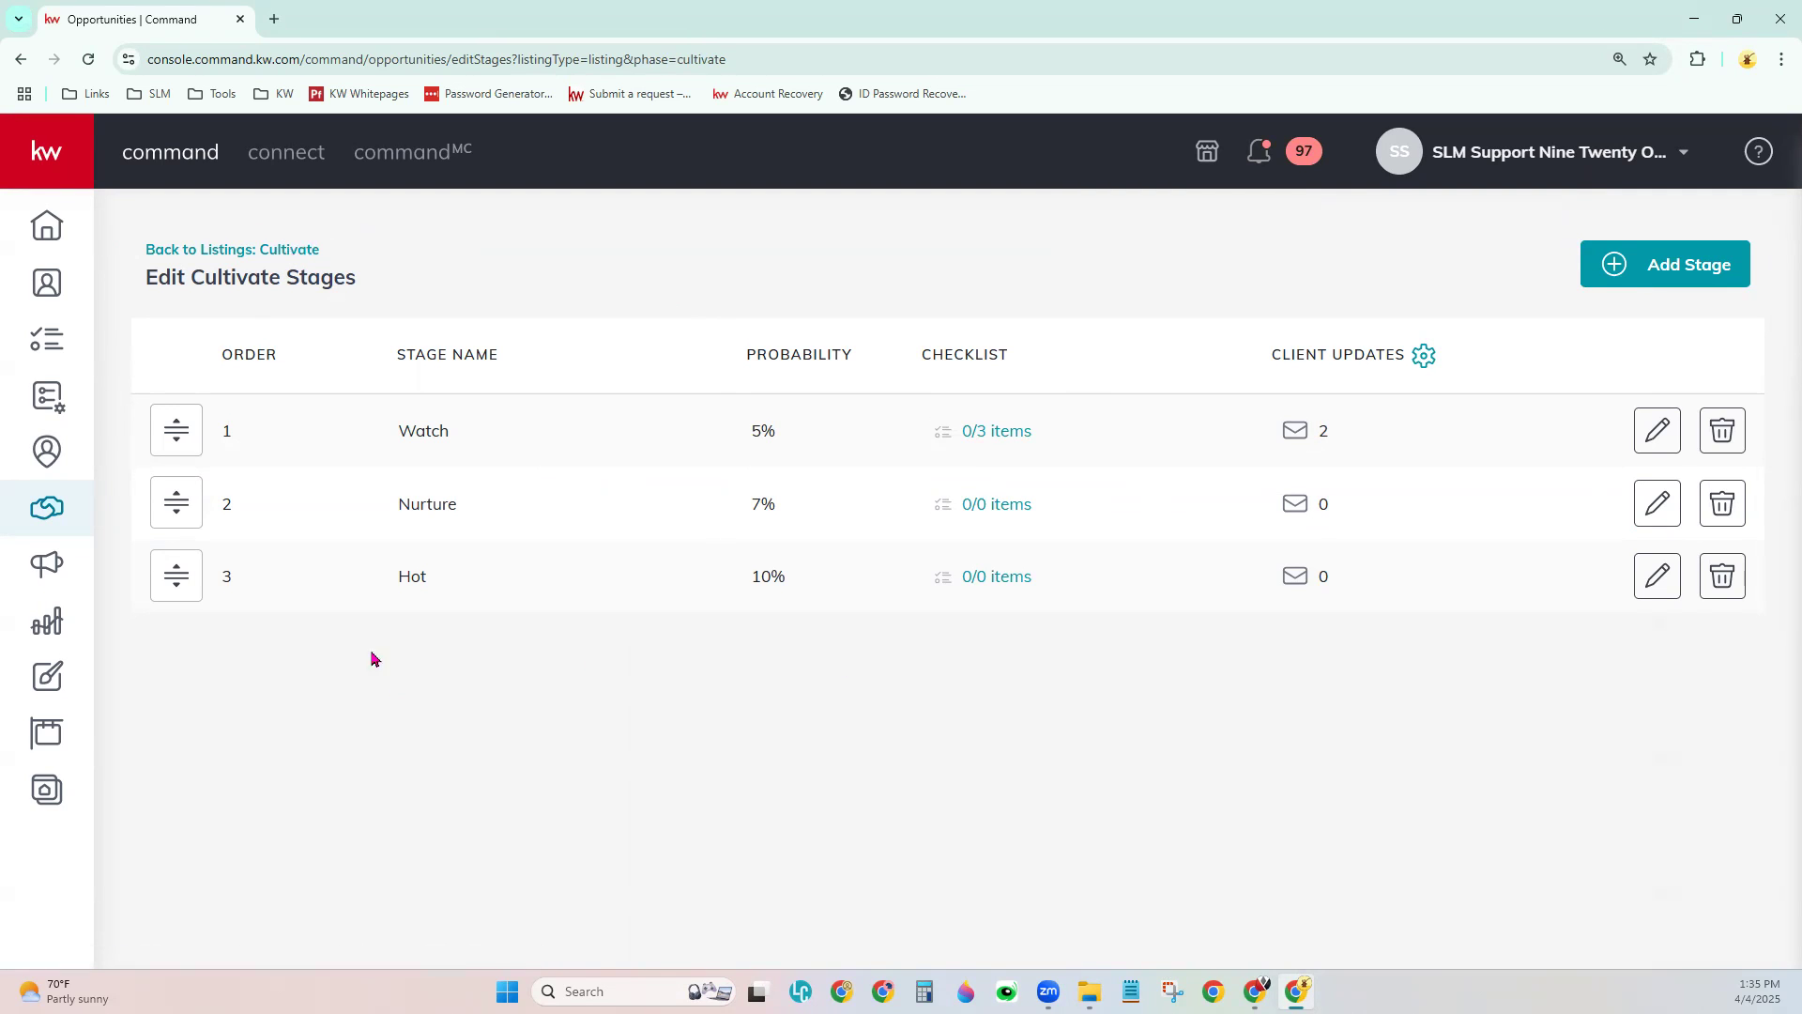
{"action": "mouse_move", "coordinate": [175, 428]}
{"action": "left_mouse_down"}
{"action": "mouse_move", "coordinate": [204, 470]}
{"action": "mouse_move", "coordinate": [177, 504]}
{"action": "mouse_move", "coordinate": [221, 411]}
{"action": "mouse_move", "coordinate": [174, 429]}
{"action": "left_mouse_up"}
{"action": "left_click", "coordinate": [1668, 438]}
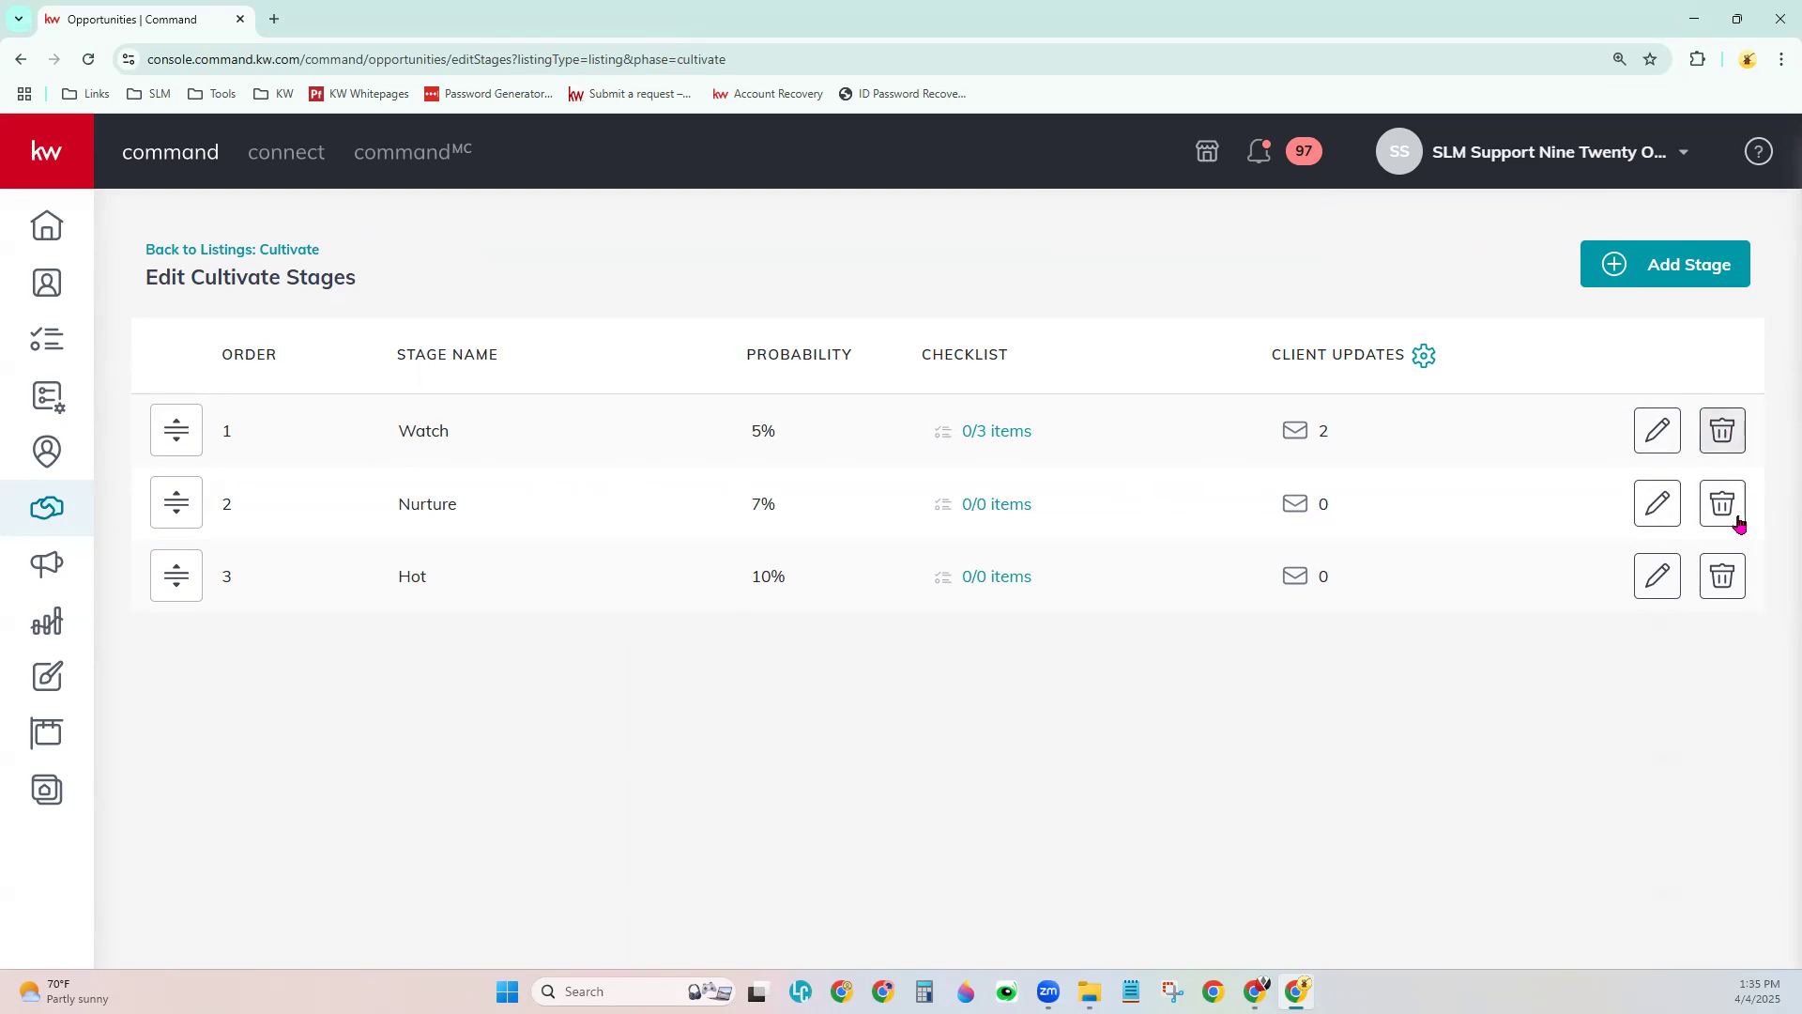
{"action": "left_click", "coordinate": [1723, 579]}
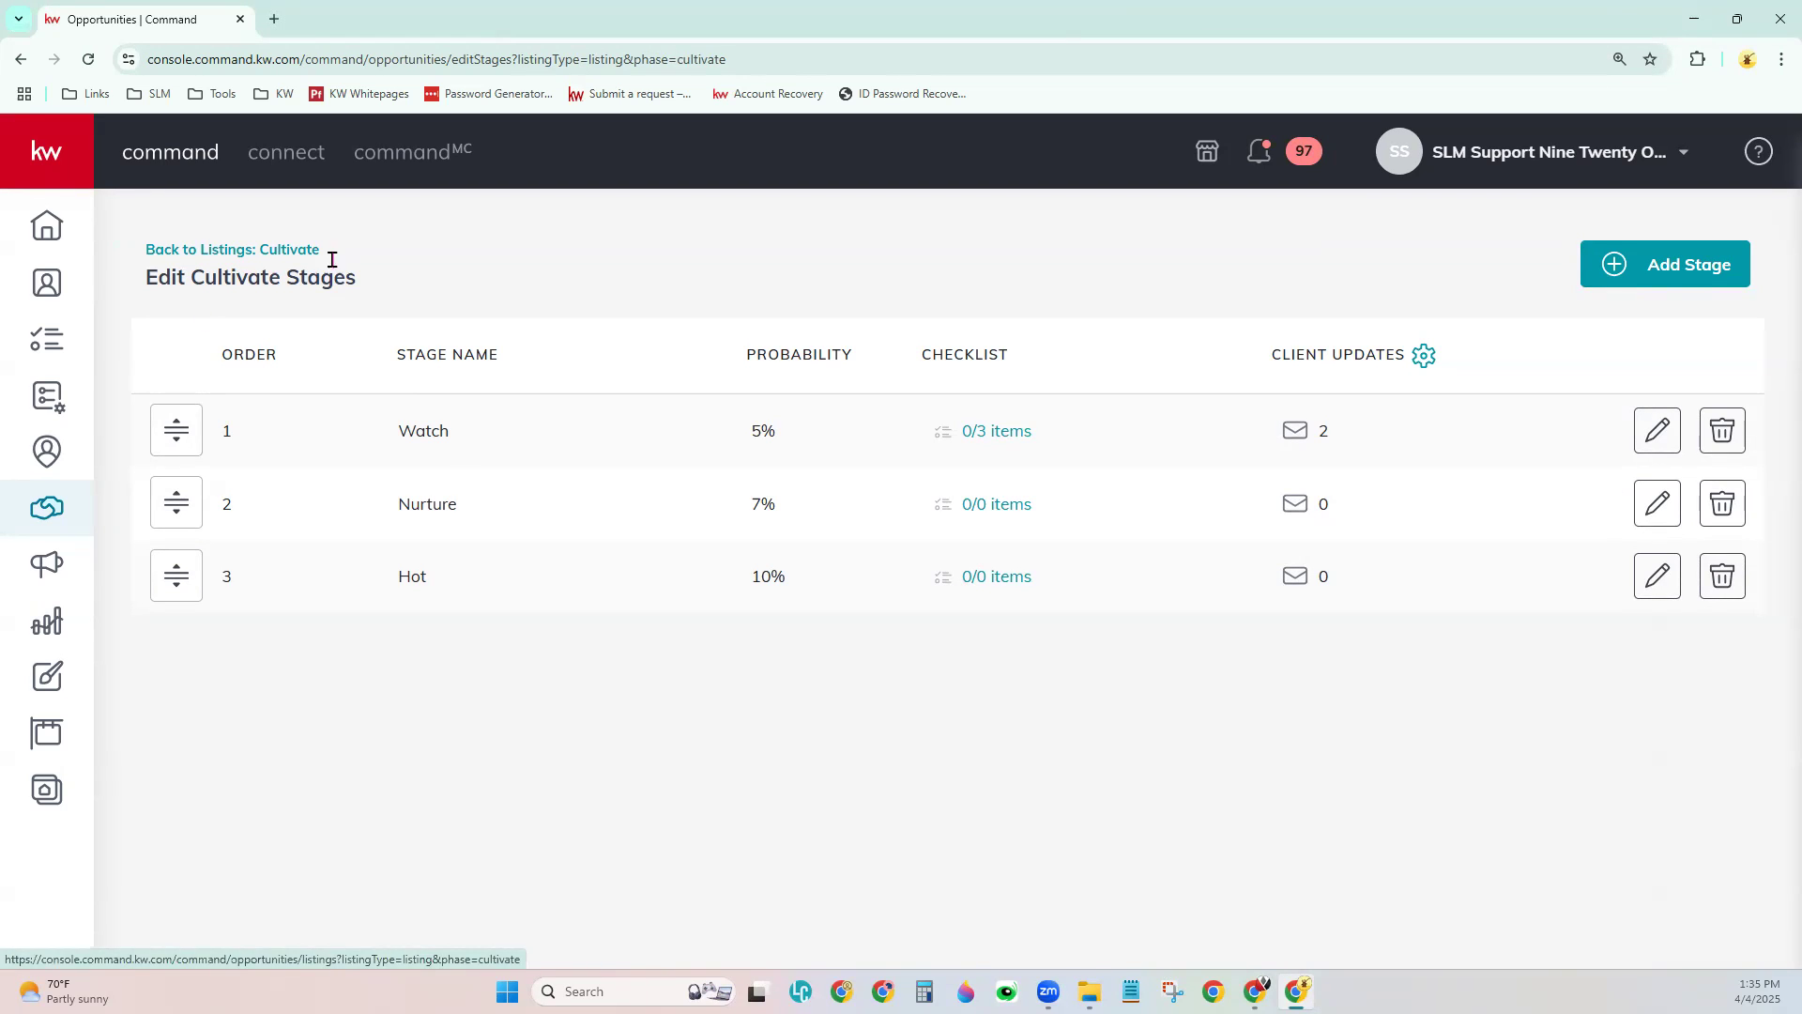
- Start a new Hot checklist task named 'Schedule Appt' of type Call
{"action": "left_click", "coordinate": [1001, 582]}
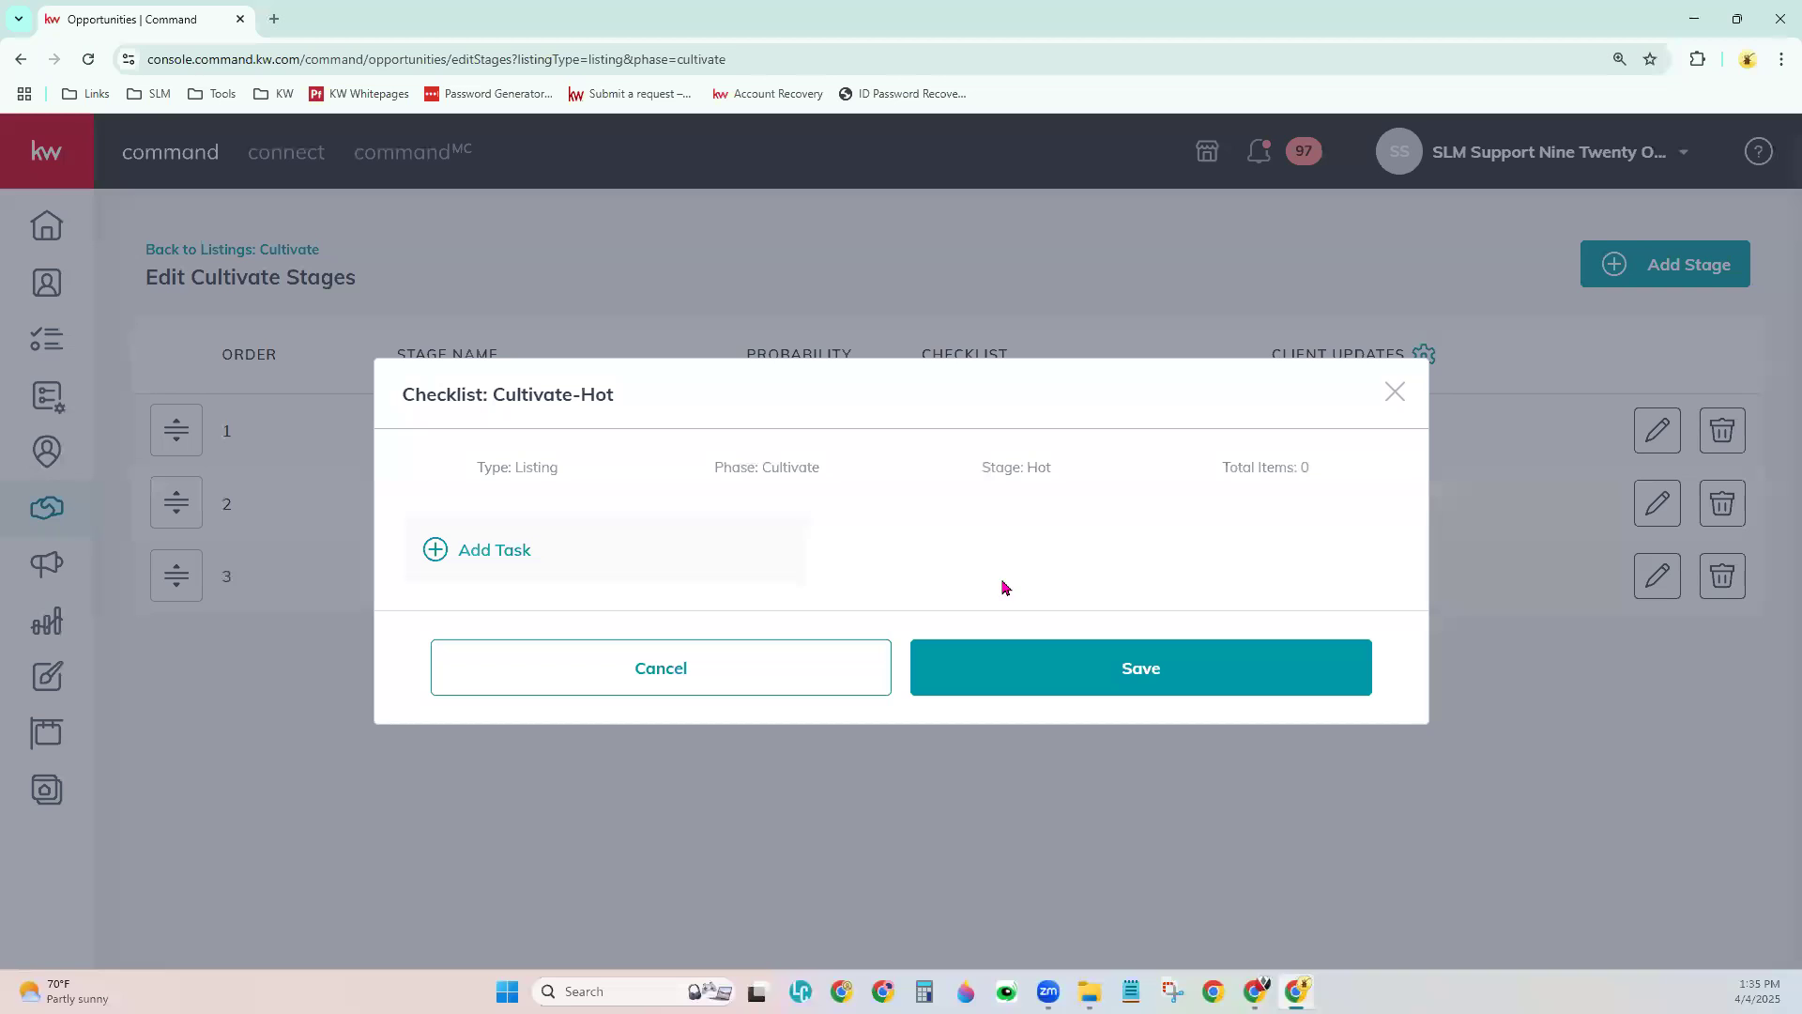
{"action": "left_click", "coordinate": [506, 573]}
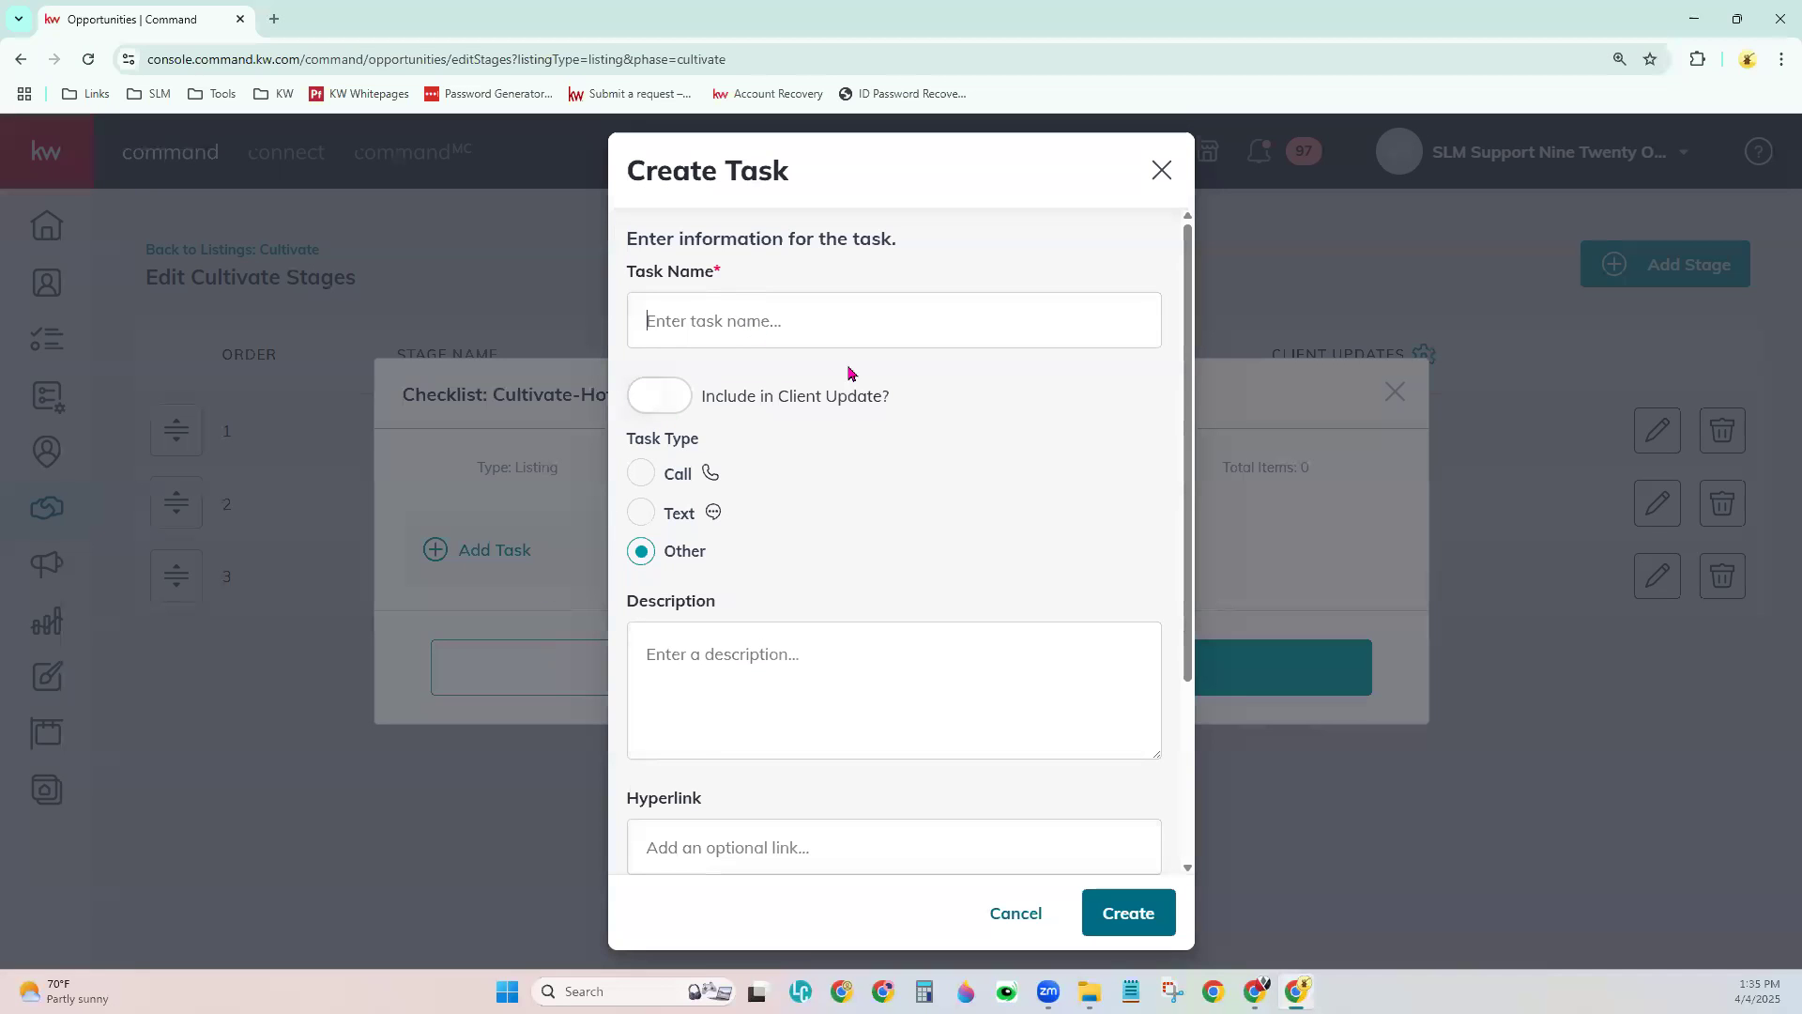
{"action": "type", "text": "Schedule Appt"}
{"action": "scroll", "coordinate": [792, 519], "scroll_direction": "down", "scroll_amount": 1}
{"action": "left_click", "coordinate": [668, 379]}
{"action": "scroll", "coordinate": [967, 545], "scroll_direction": "down", "scroll_amount": 1}
{"action": "left_click", "coordinate": [943, 519]}
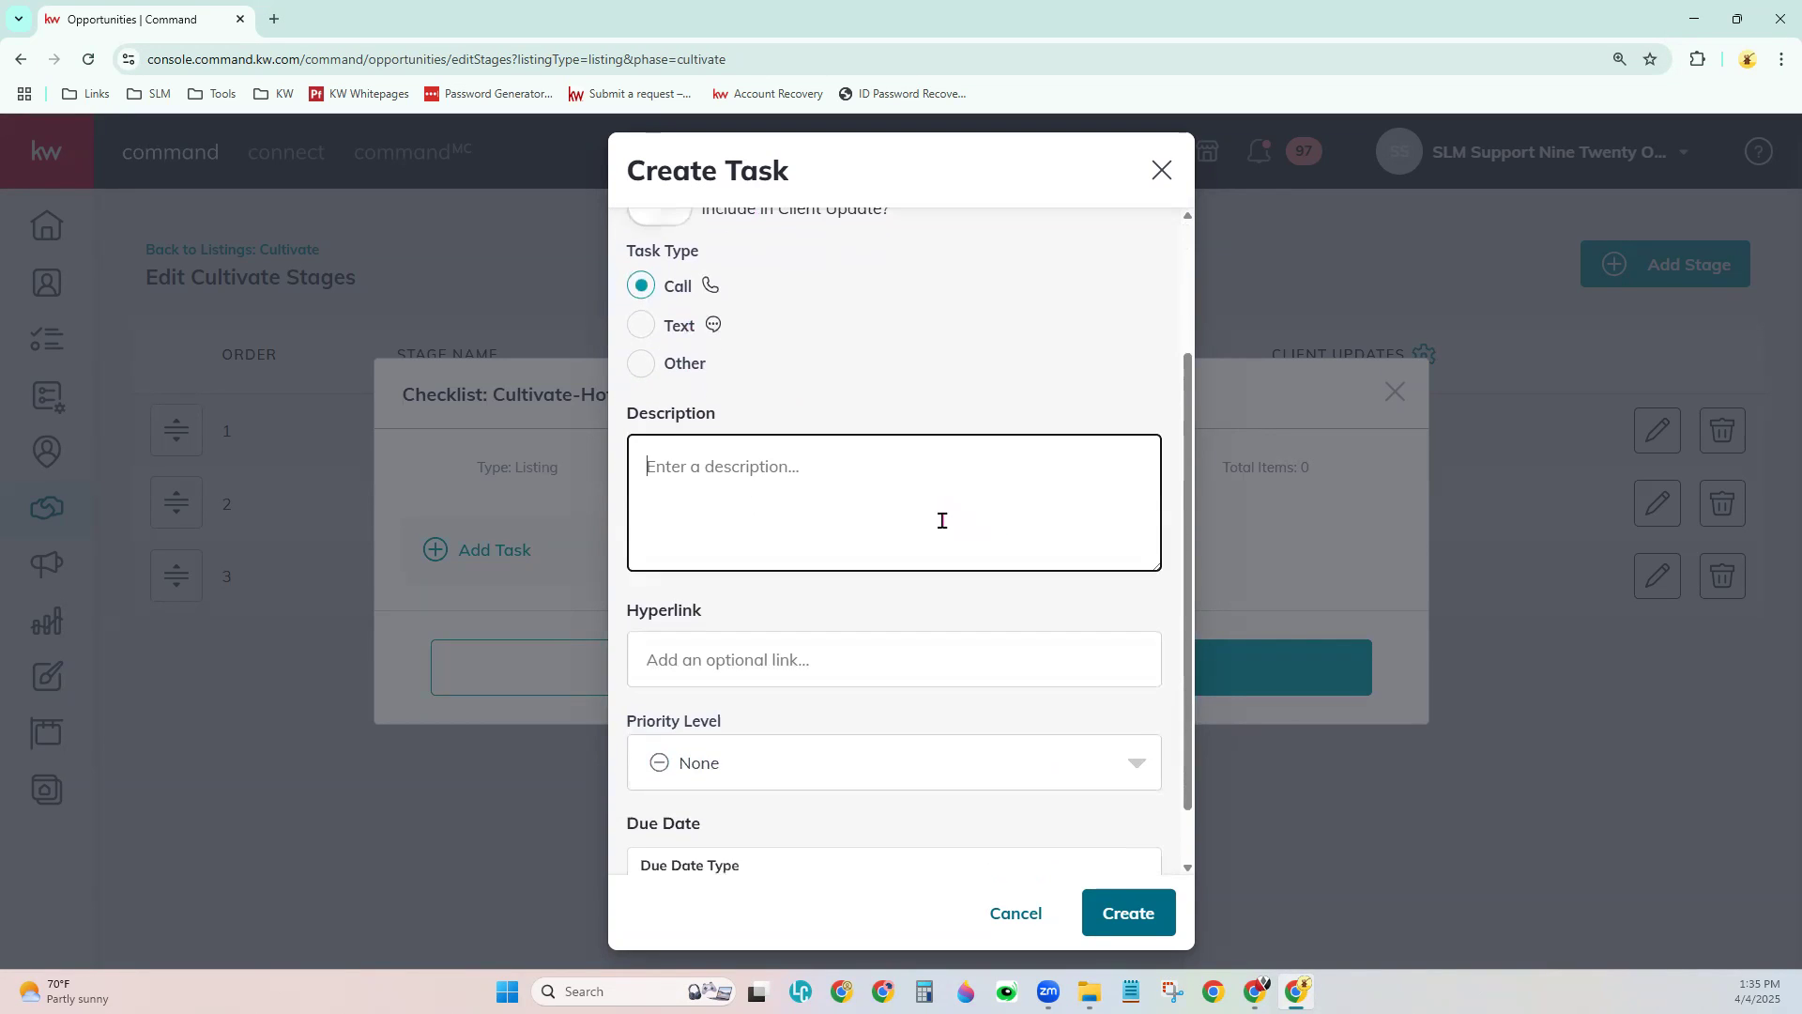
{"action": "scroll", "coordinate": [992, 791], "scroll_direction": "down", "scroll_amount": 1}
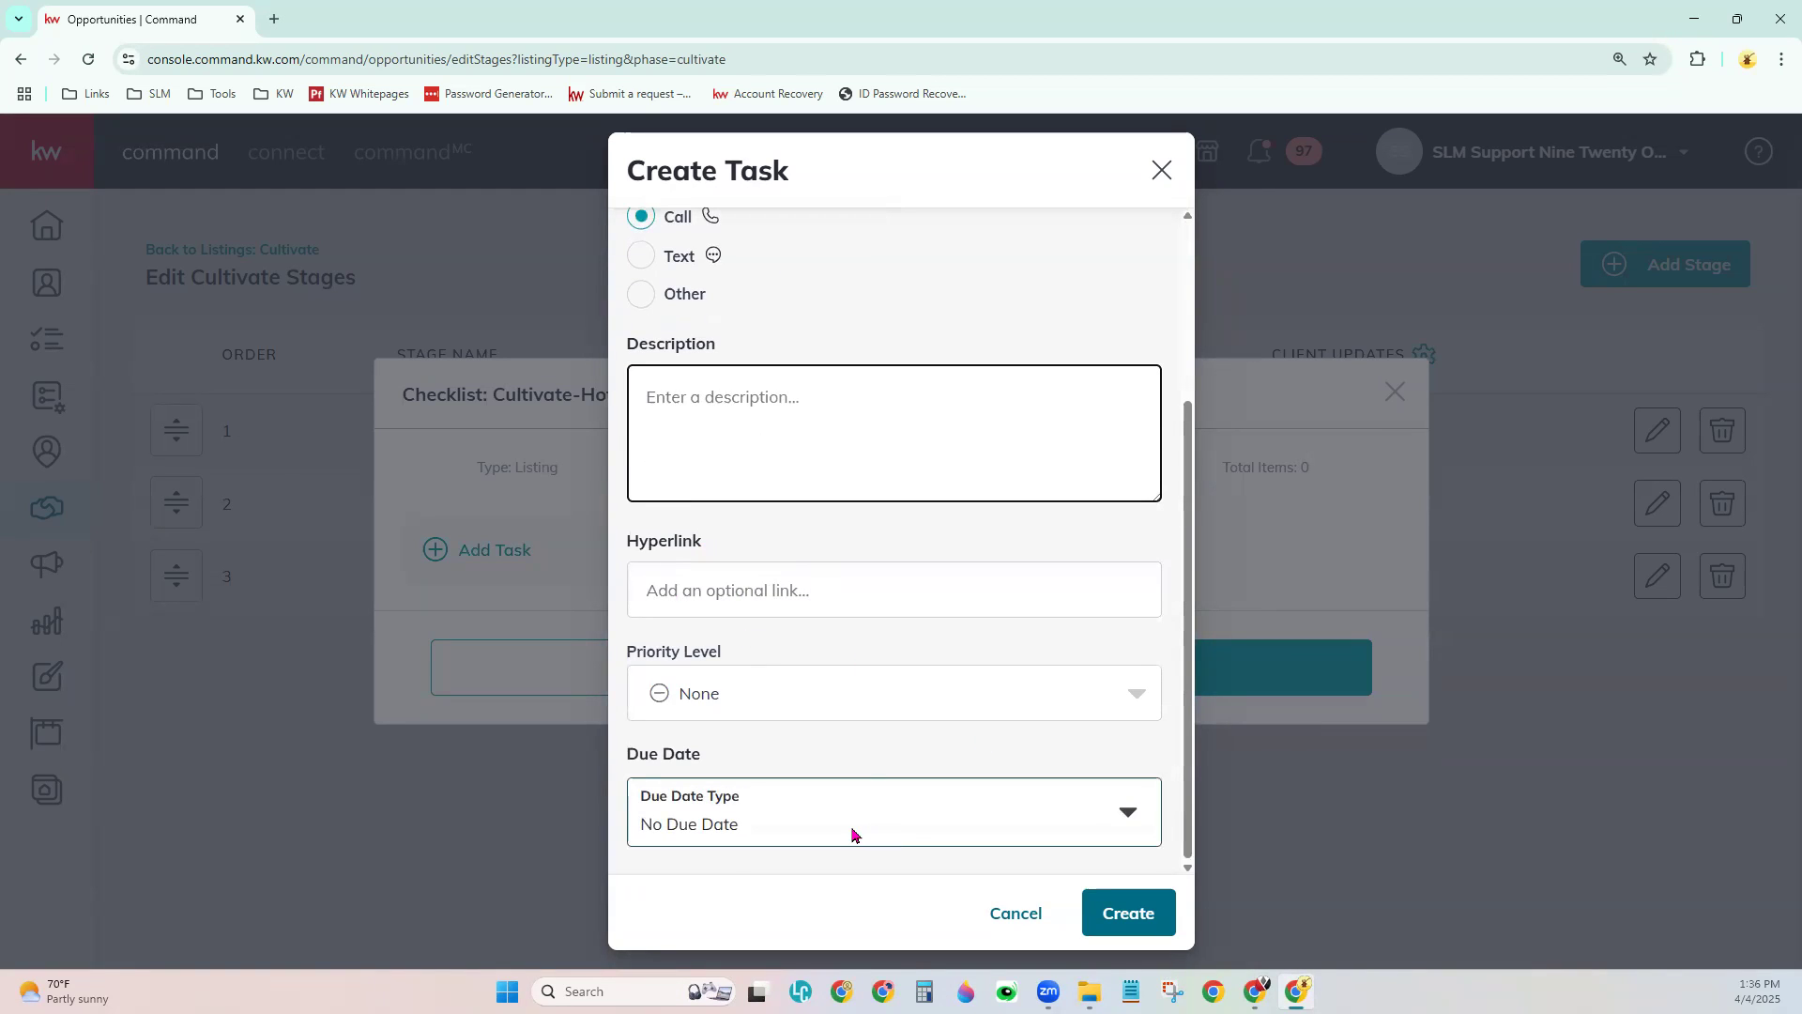
- Give it High priority and No Due Date, create it, and switch to the checklist spreadsheet
{"action": "left_click", "coordinate": [836, 692]}
{"action": "left_click", "coordinate": [736, 817]}
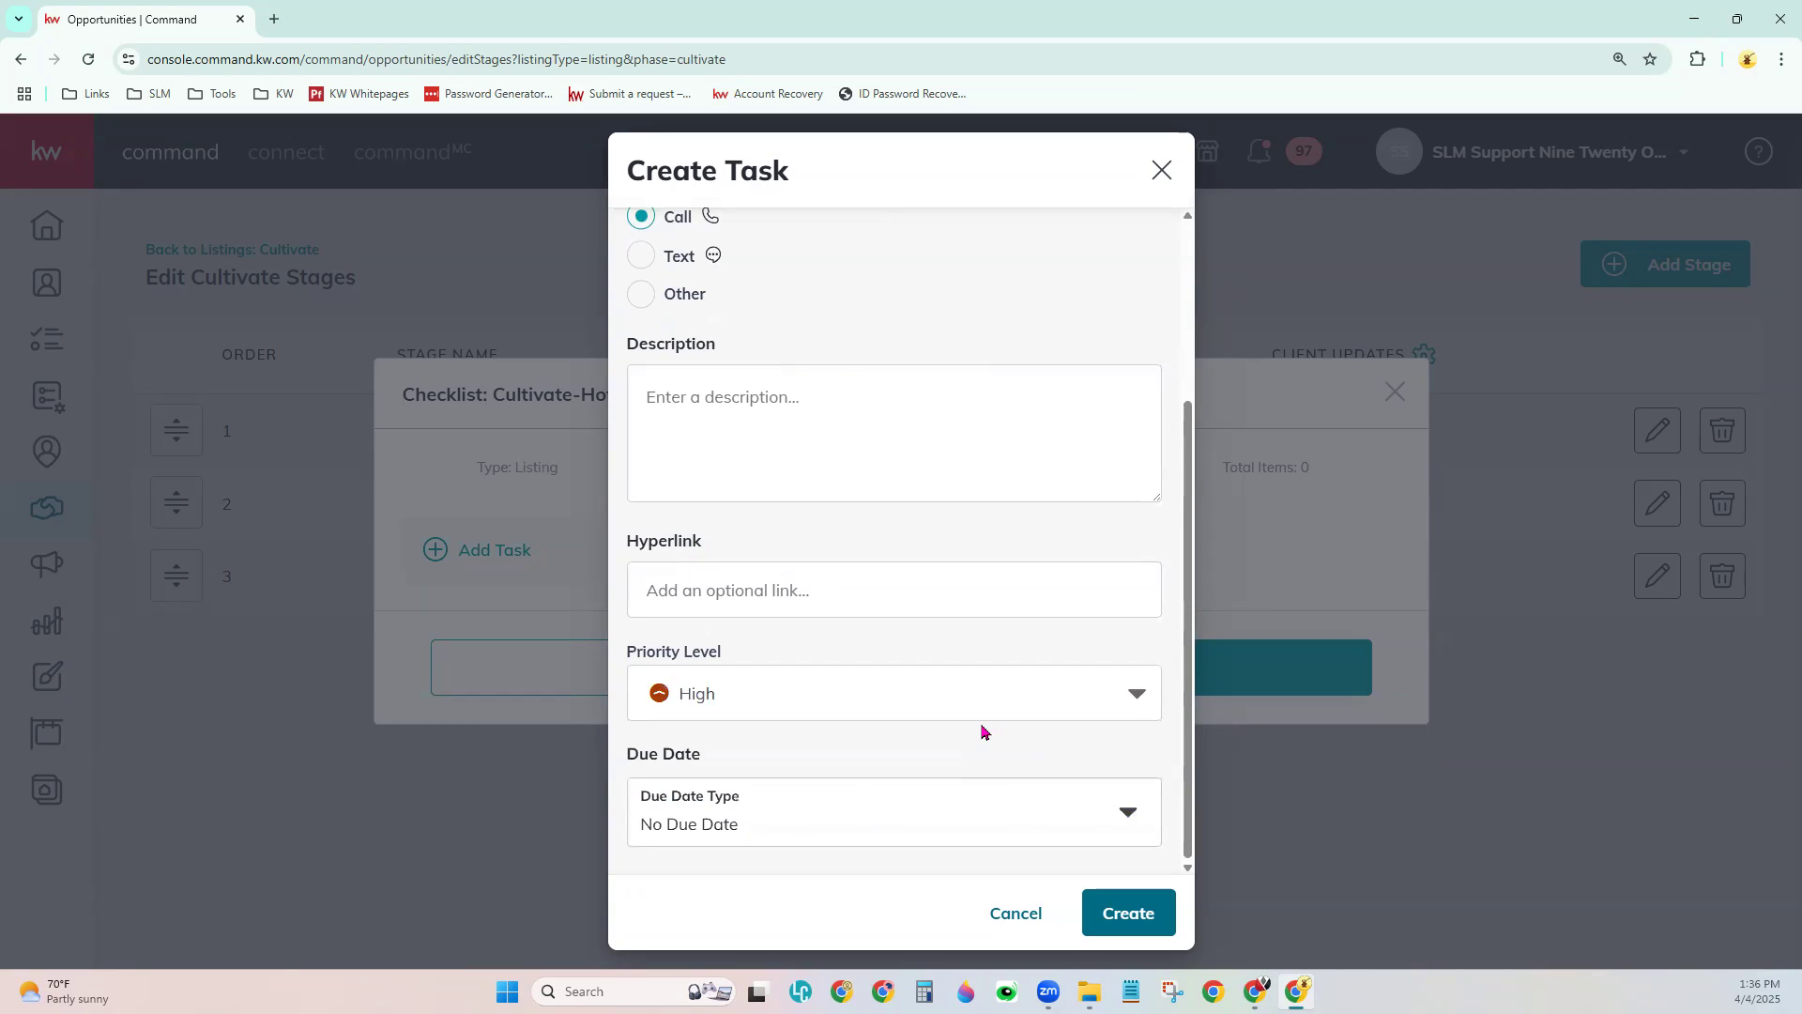
{"action": "left_click", "coordinate": [832, 817]}
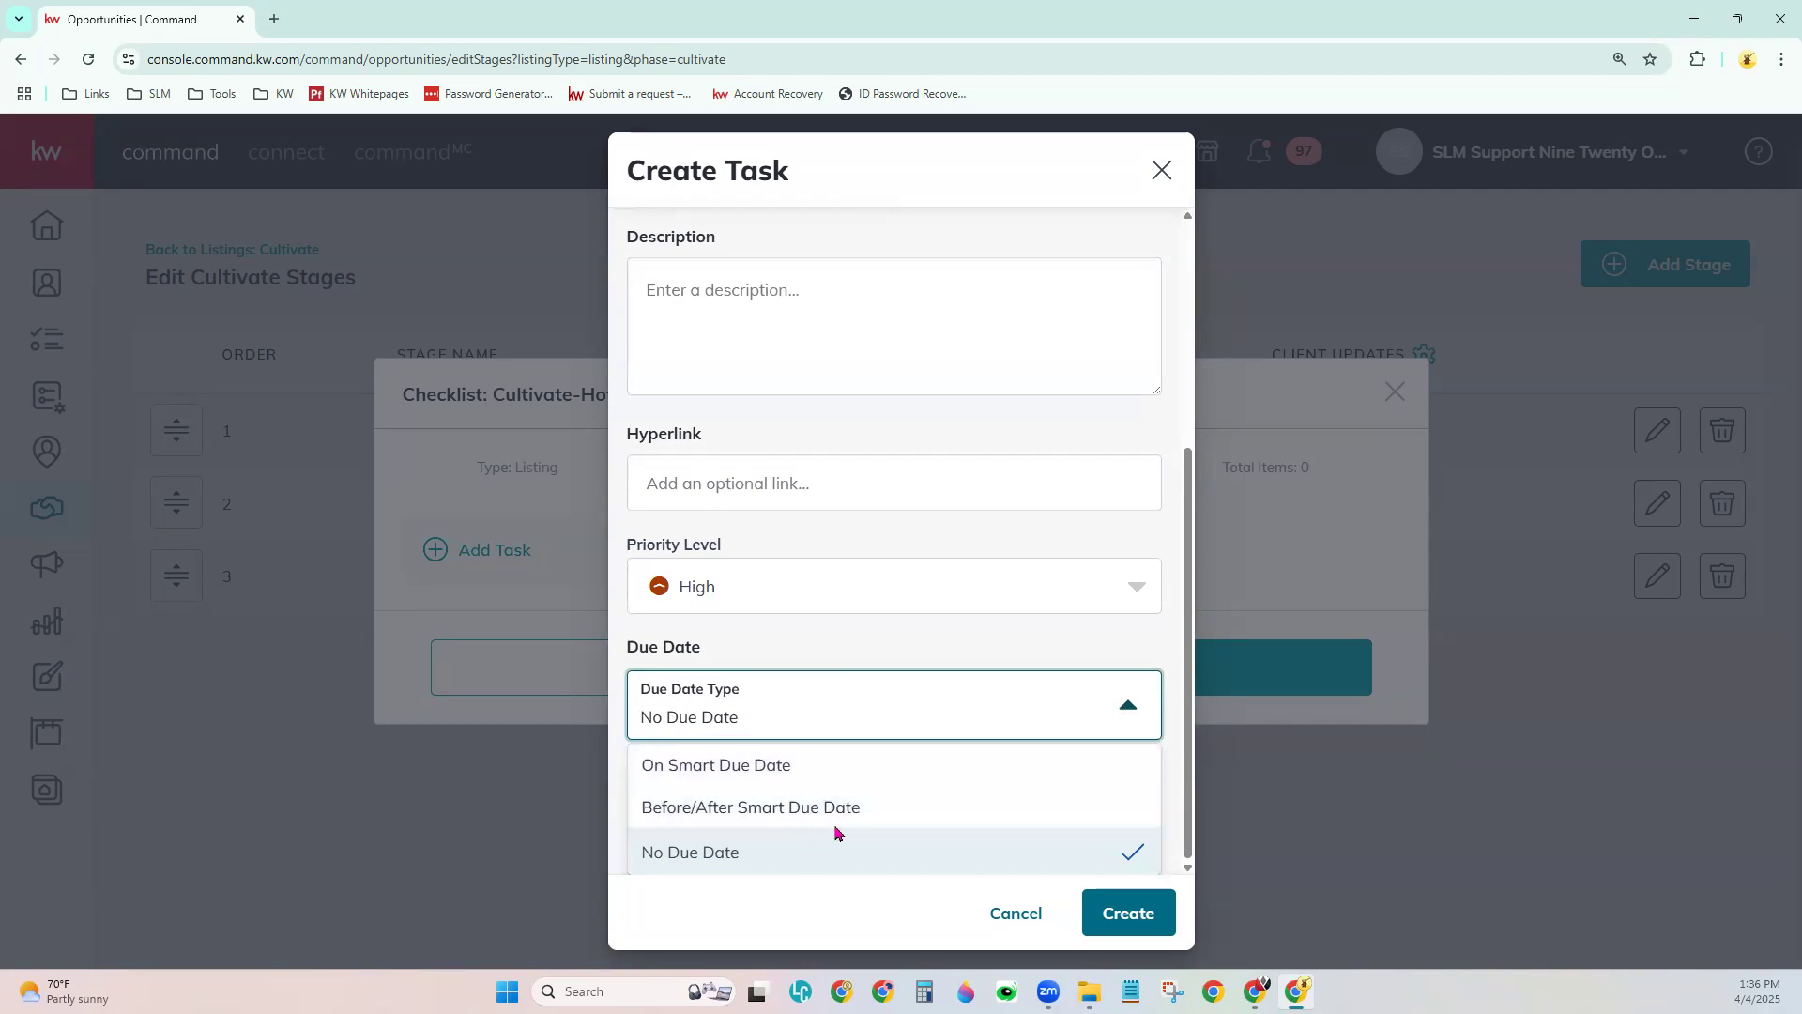
{"action": "left_click", "coordinate": [1008, 639]}
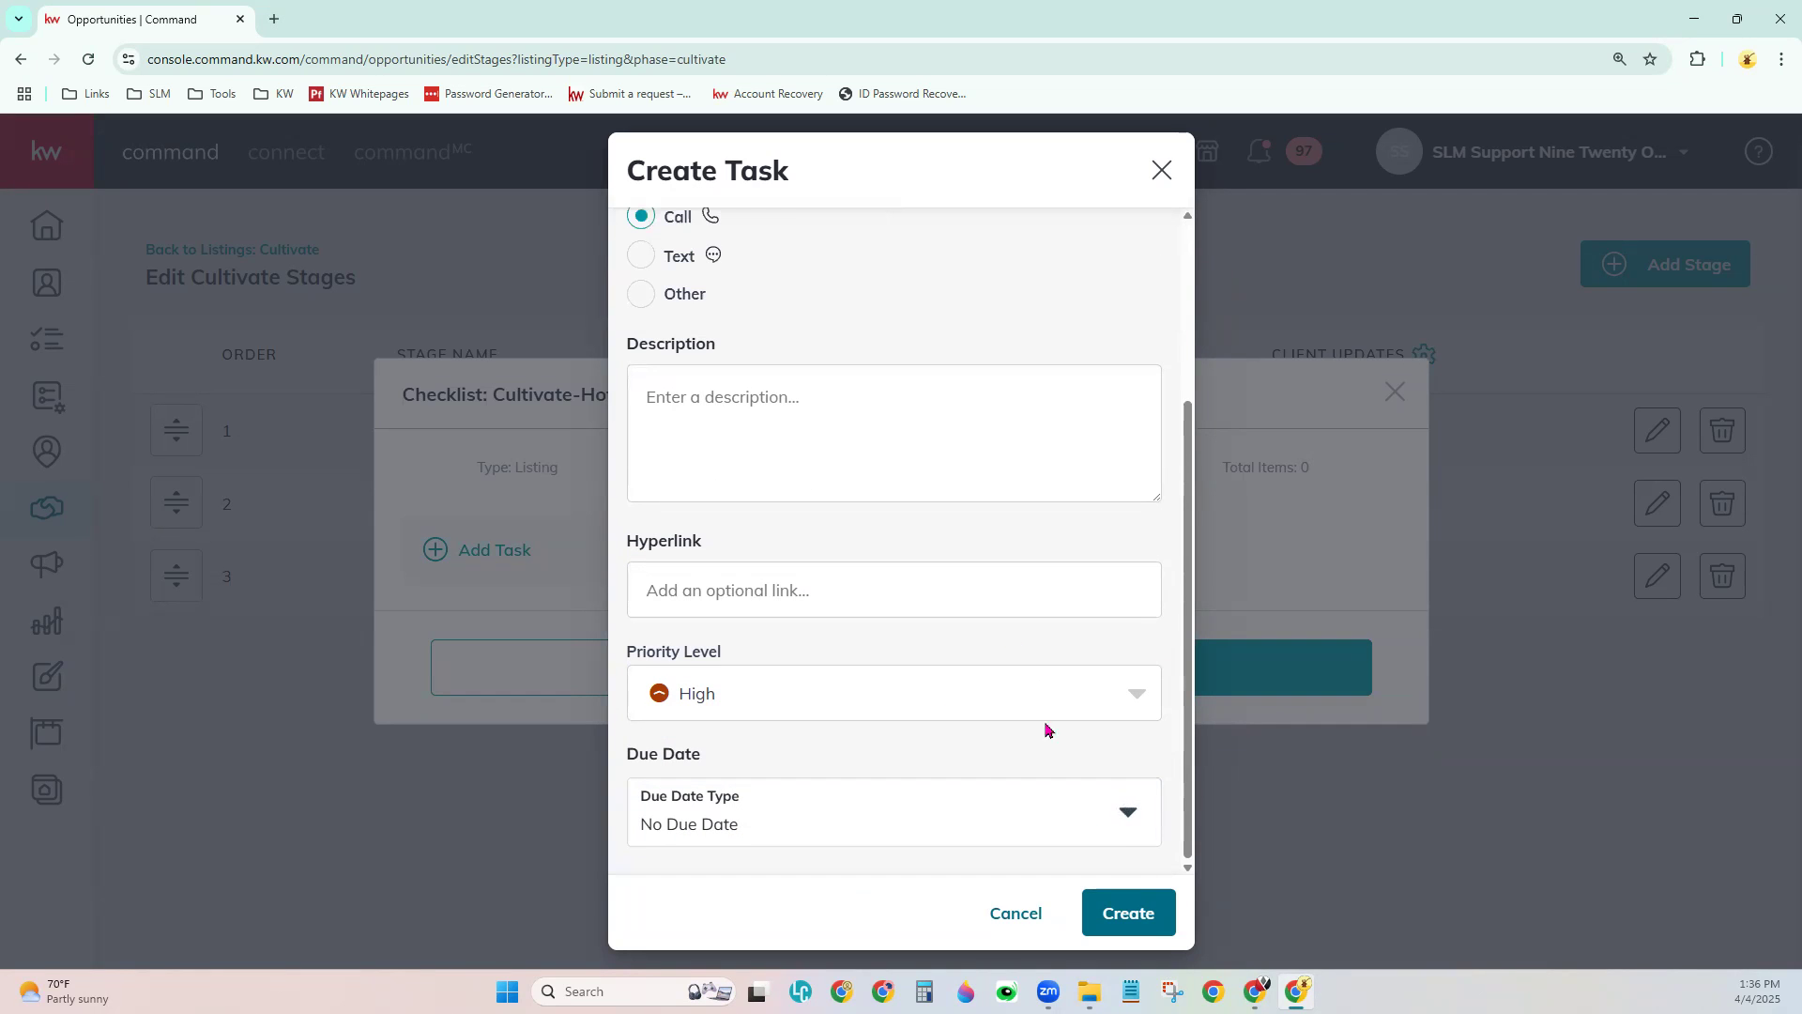
{"action": "left_click", "coordinate": [1094, 912]}
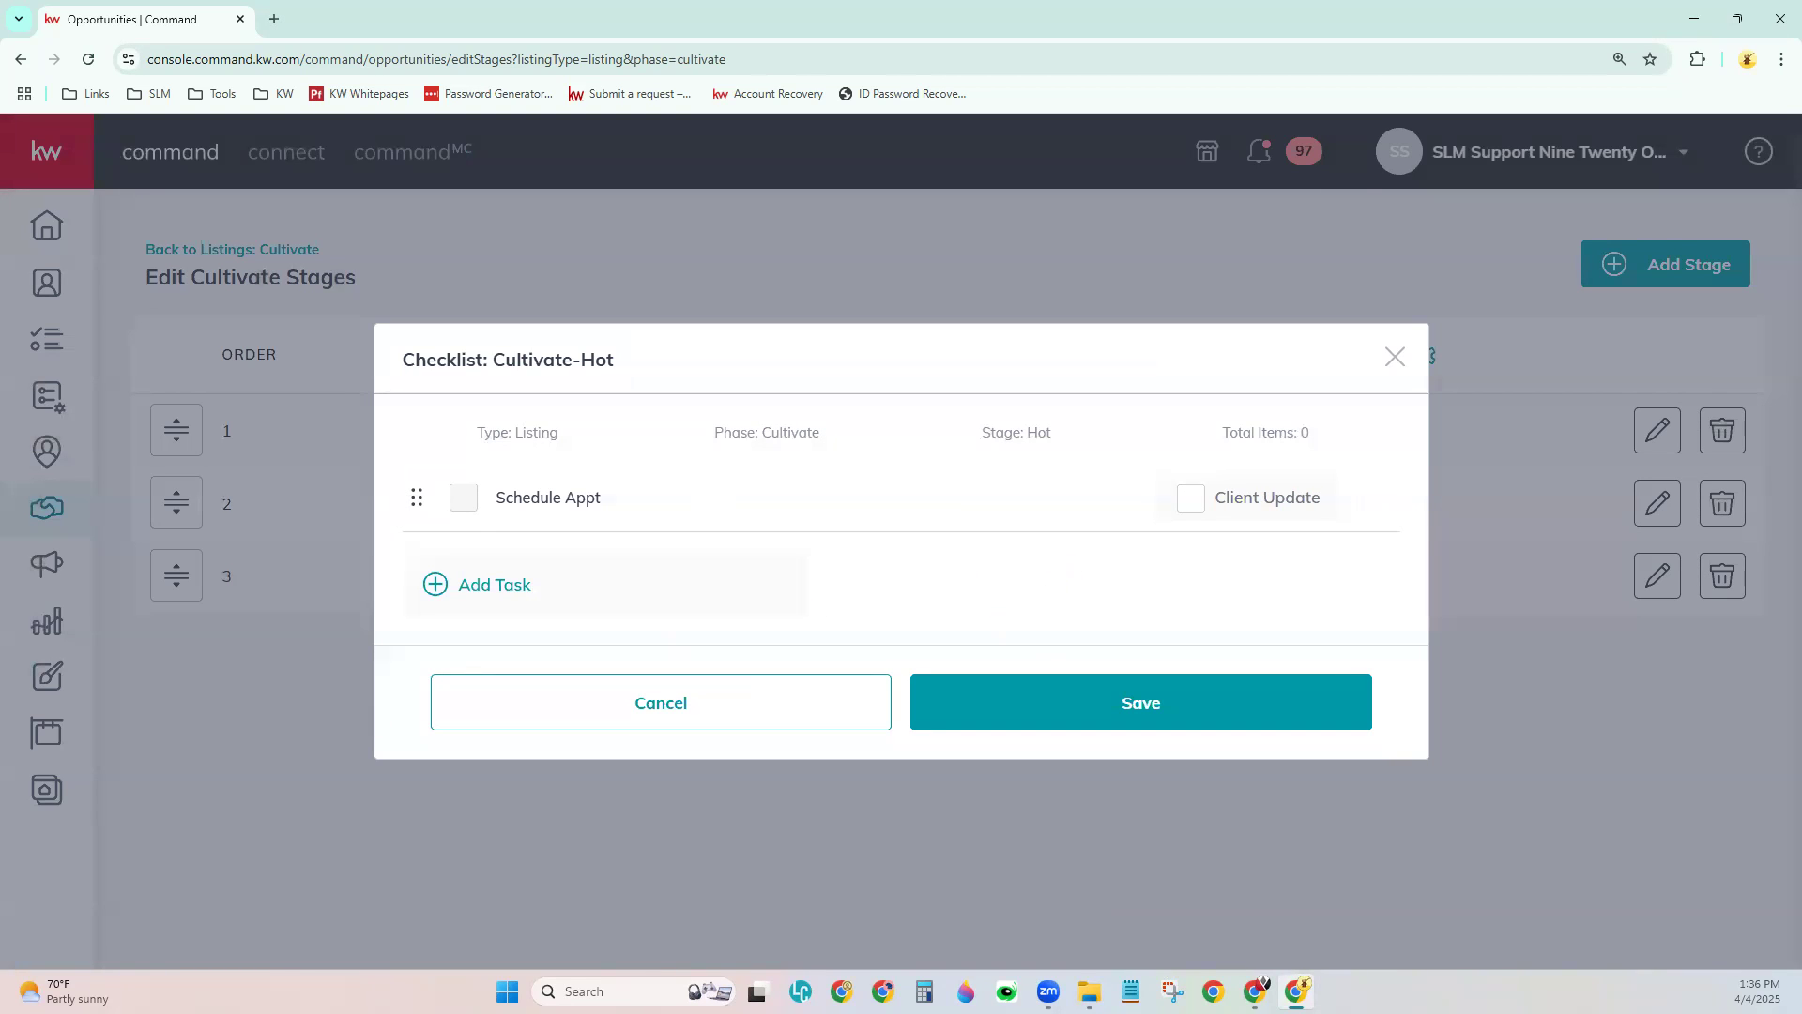
{"action": "key", "text": "alt+Tab"}
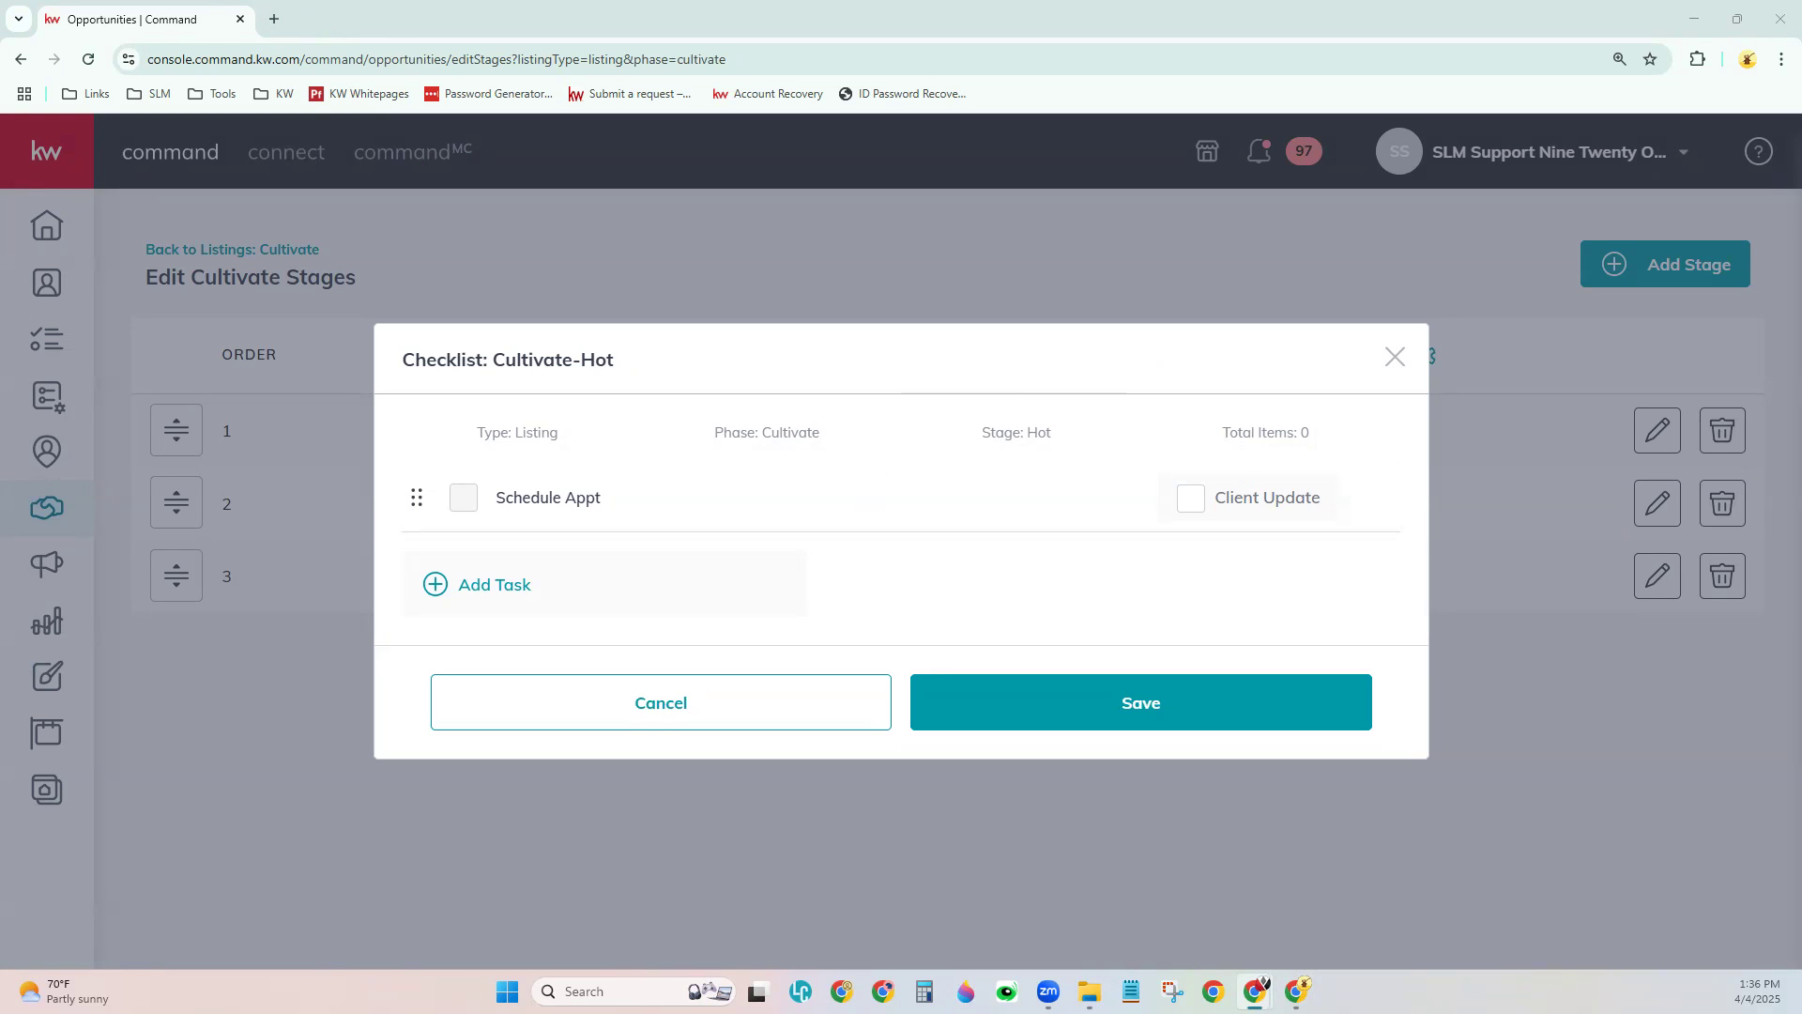
{"action": "key", "text": "alt+Tab"}
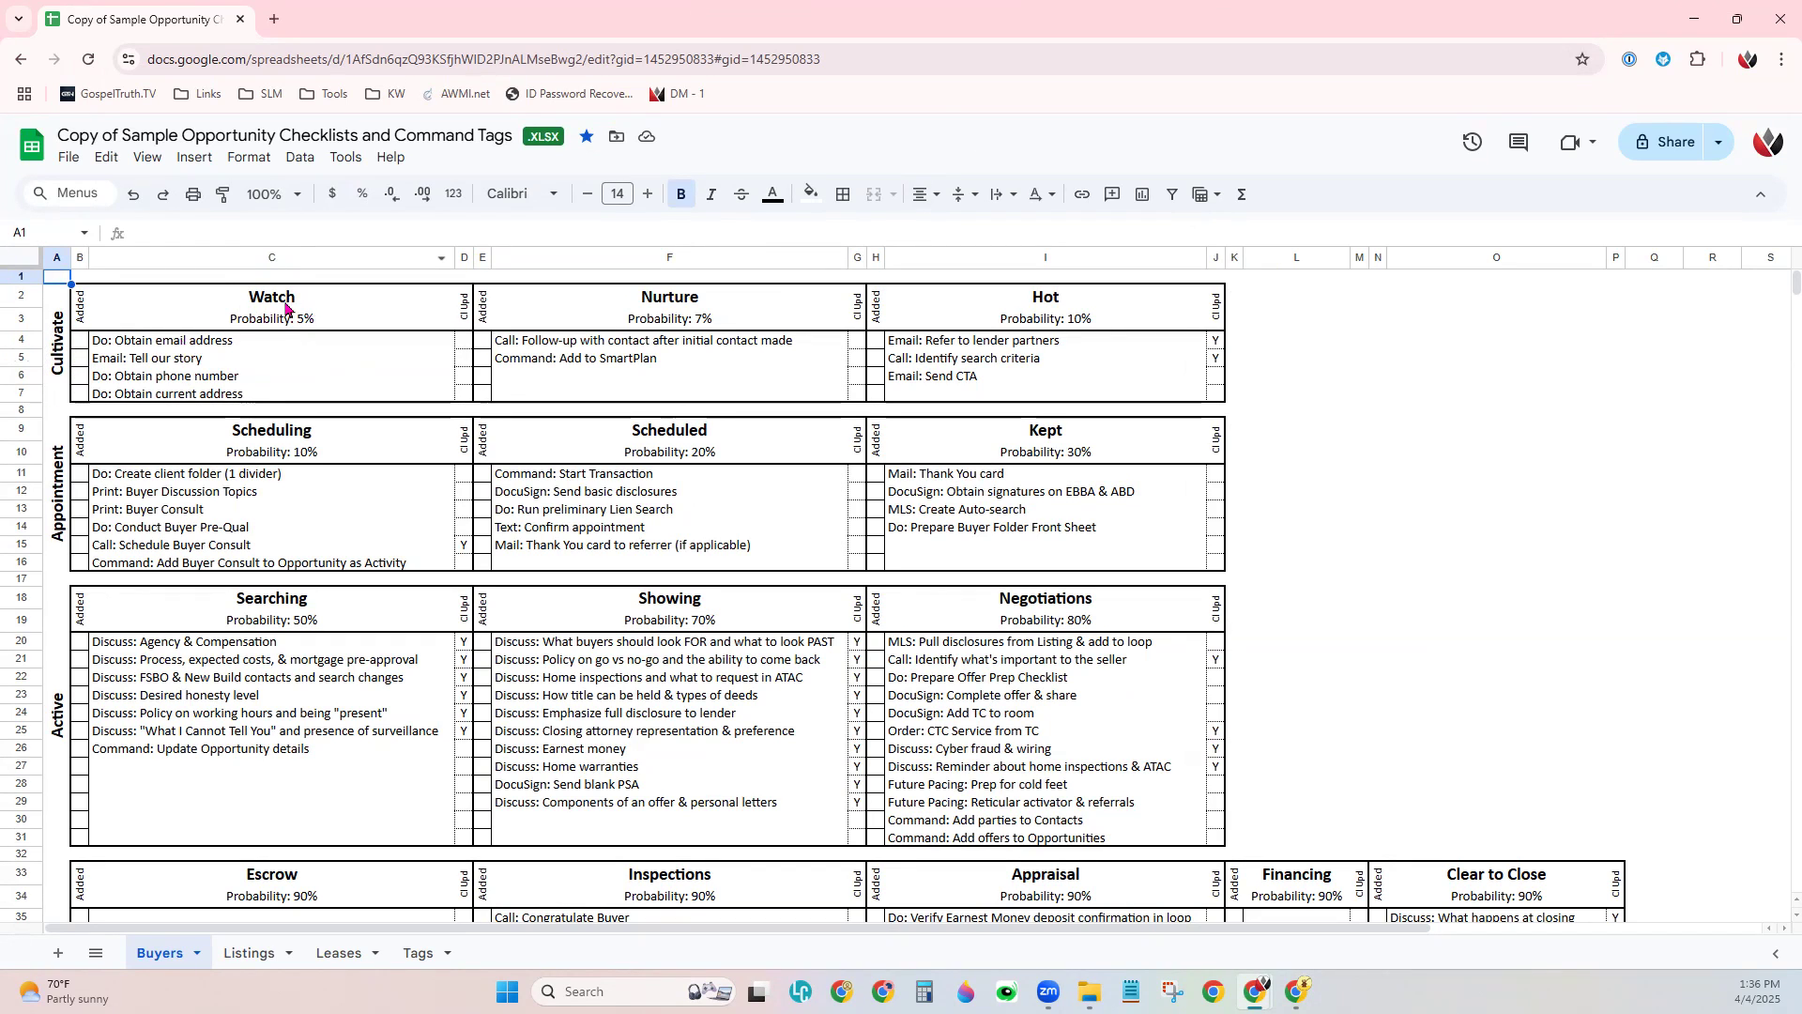
- Review the Watch tasks in C4–C7 and Nurture tasks in F4–F5, and copy 'Do: Obtain email address'
{"action": "left_click", "coordinate": [211, 346]}
{"action": "left_click", "coordinate": [193, 364]}
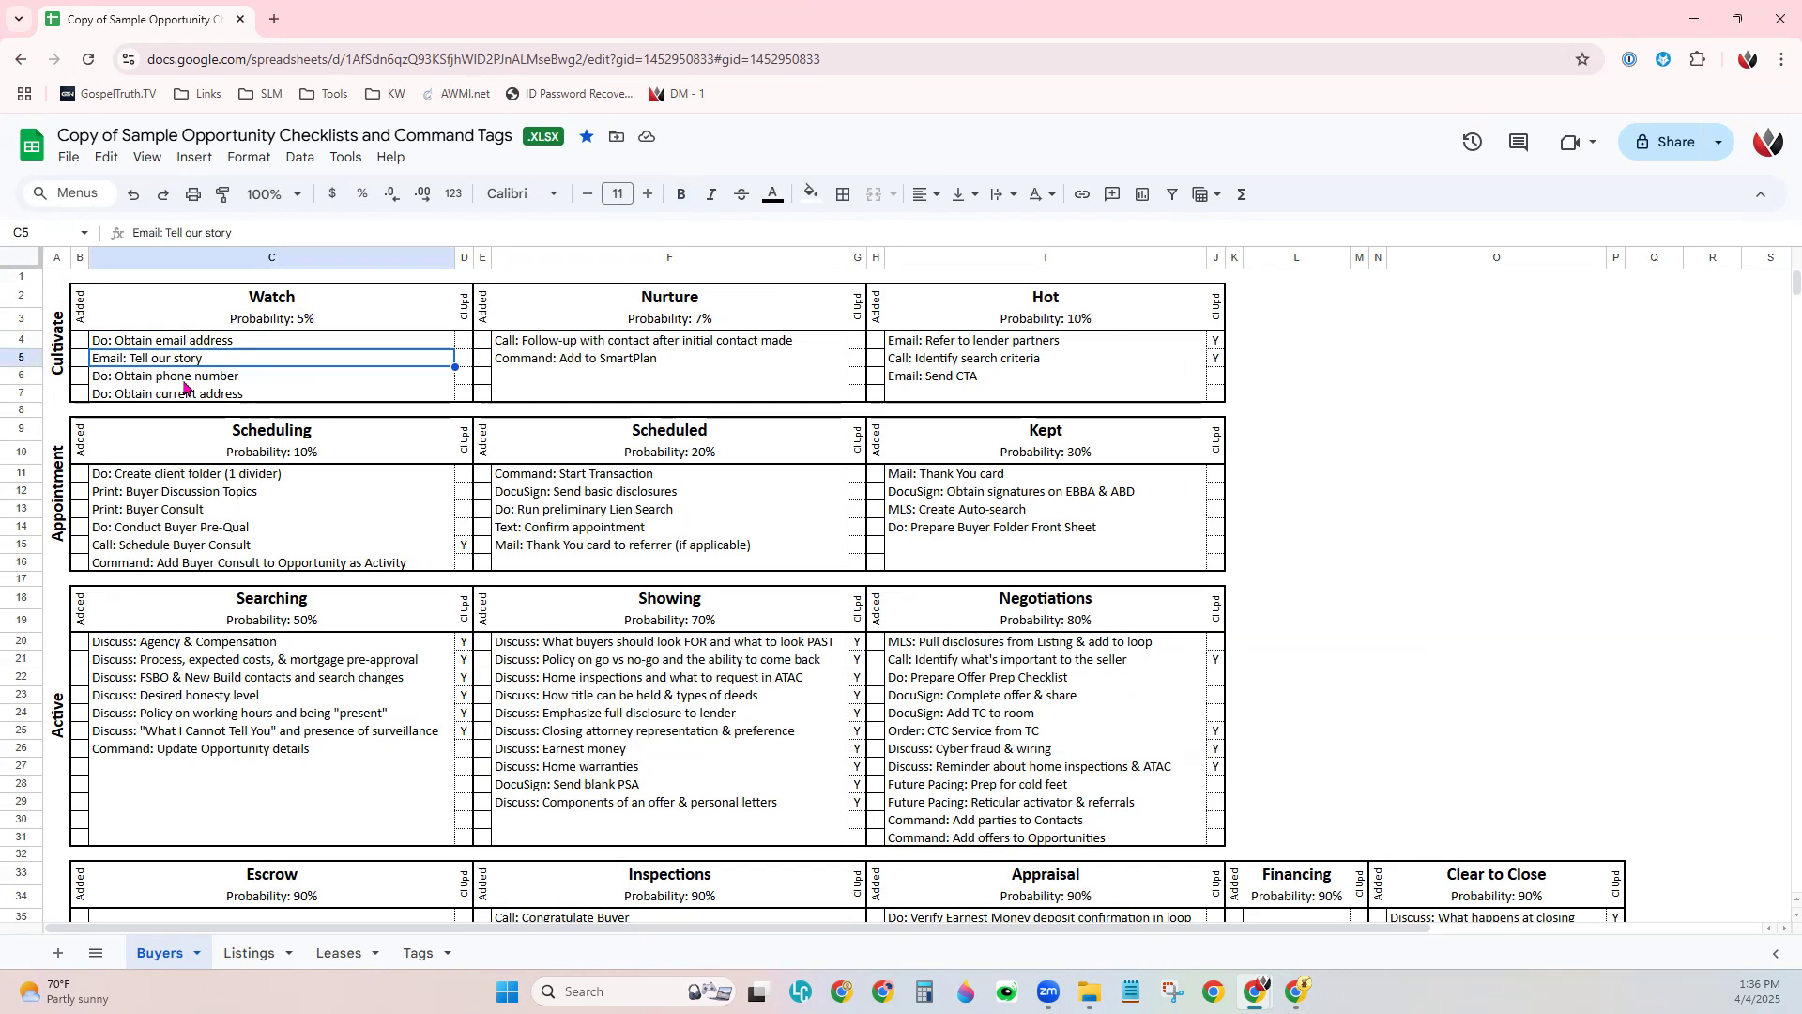
{"action": "left_click", "coordinate": [184, 381]}
{"action": "left_click", "coordinate": [188, 398]}
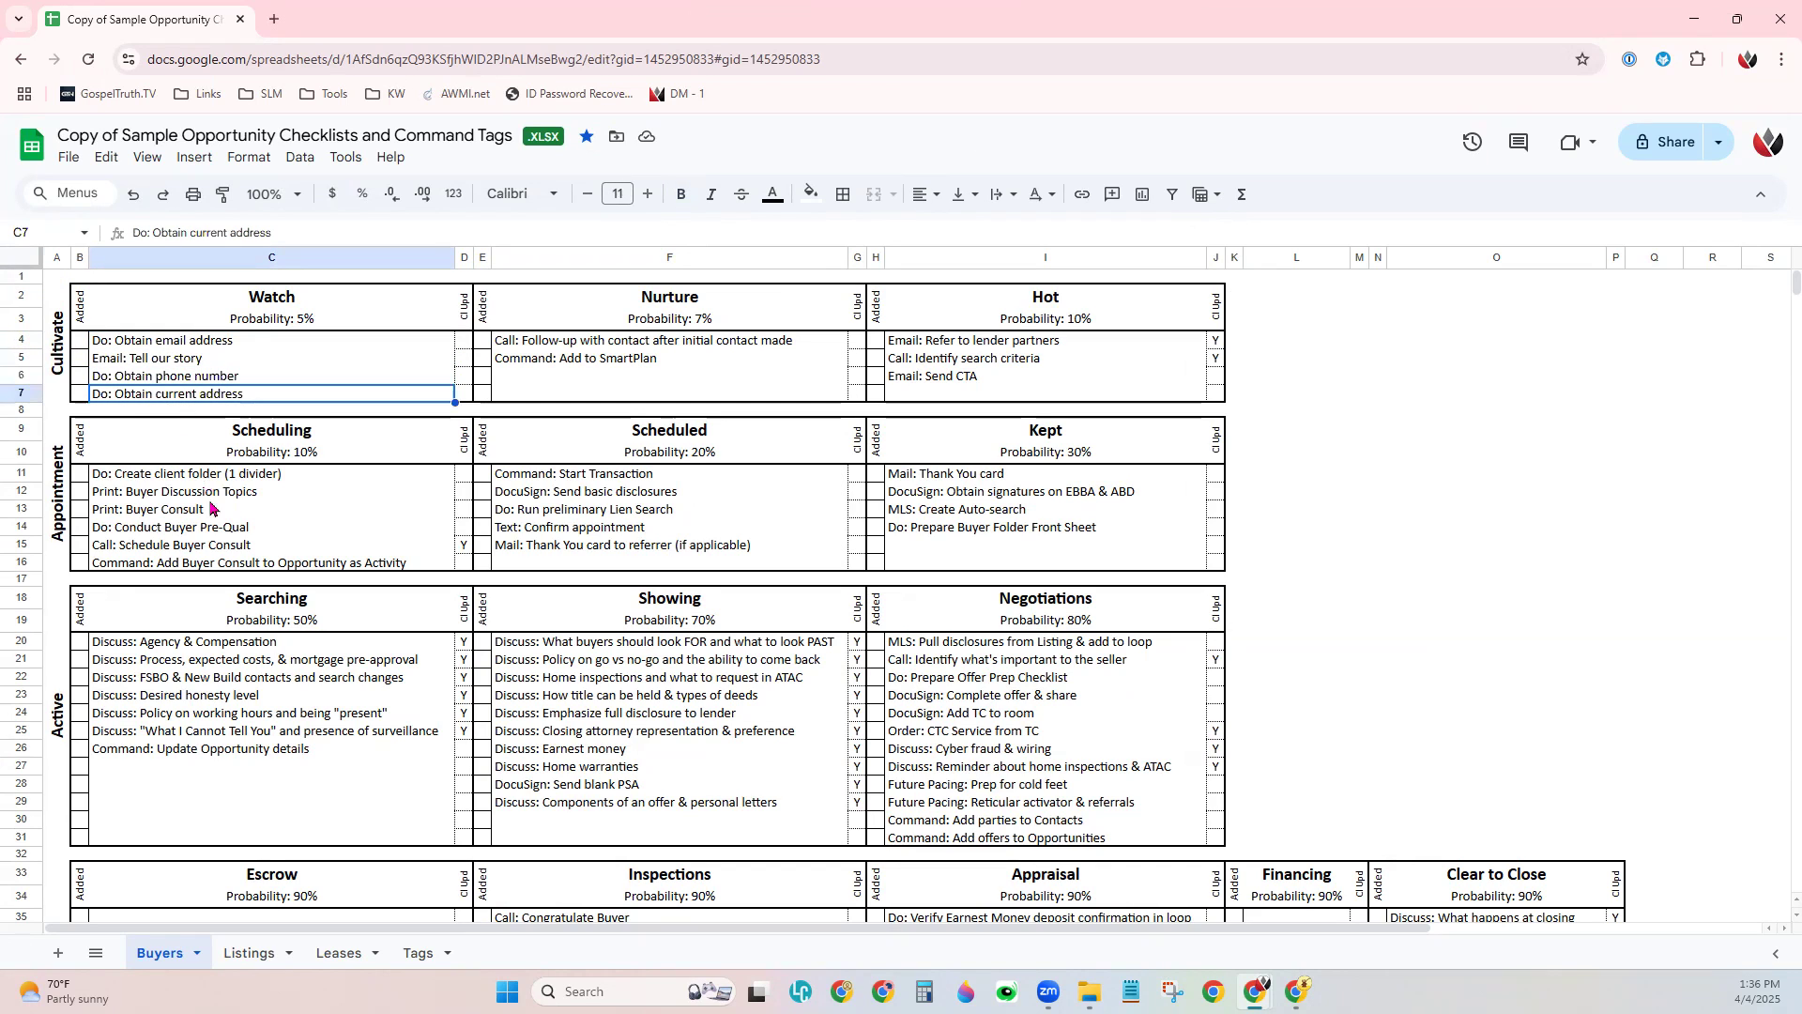
{"action": "left_click", "coordinate": [524, 346]}
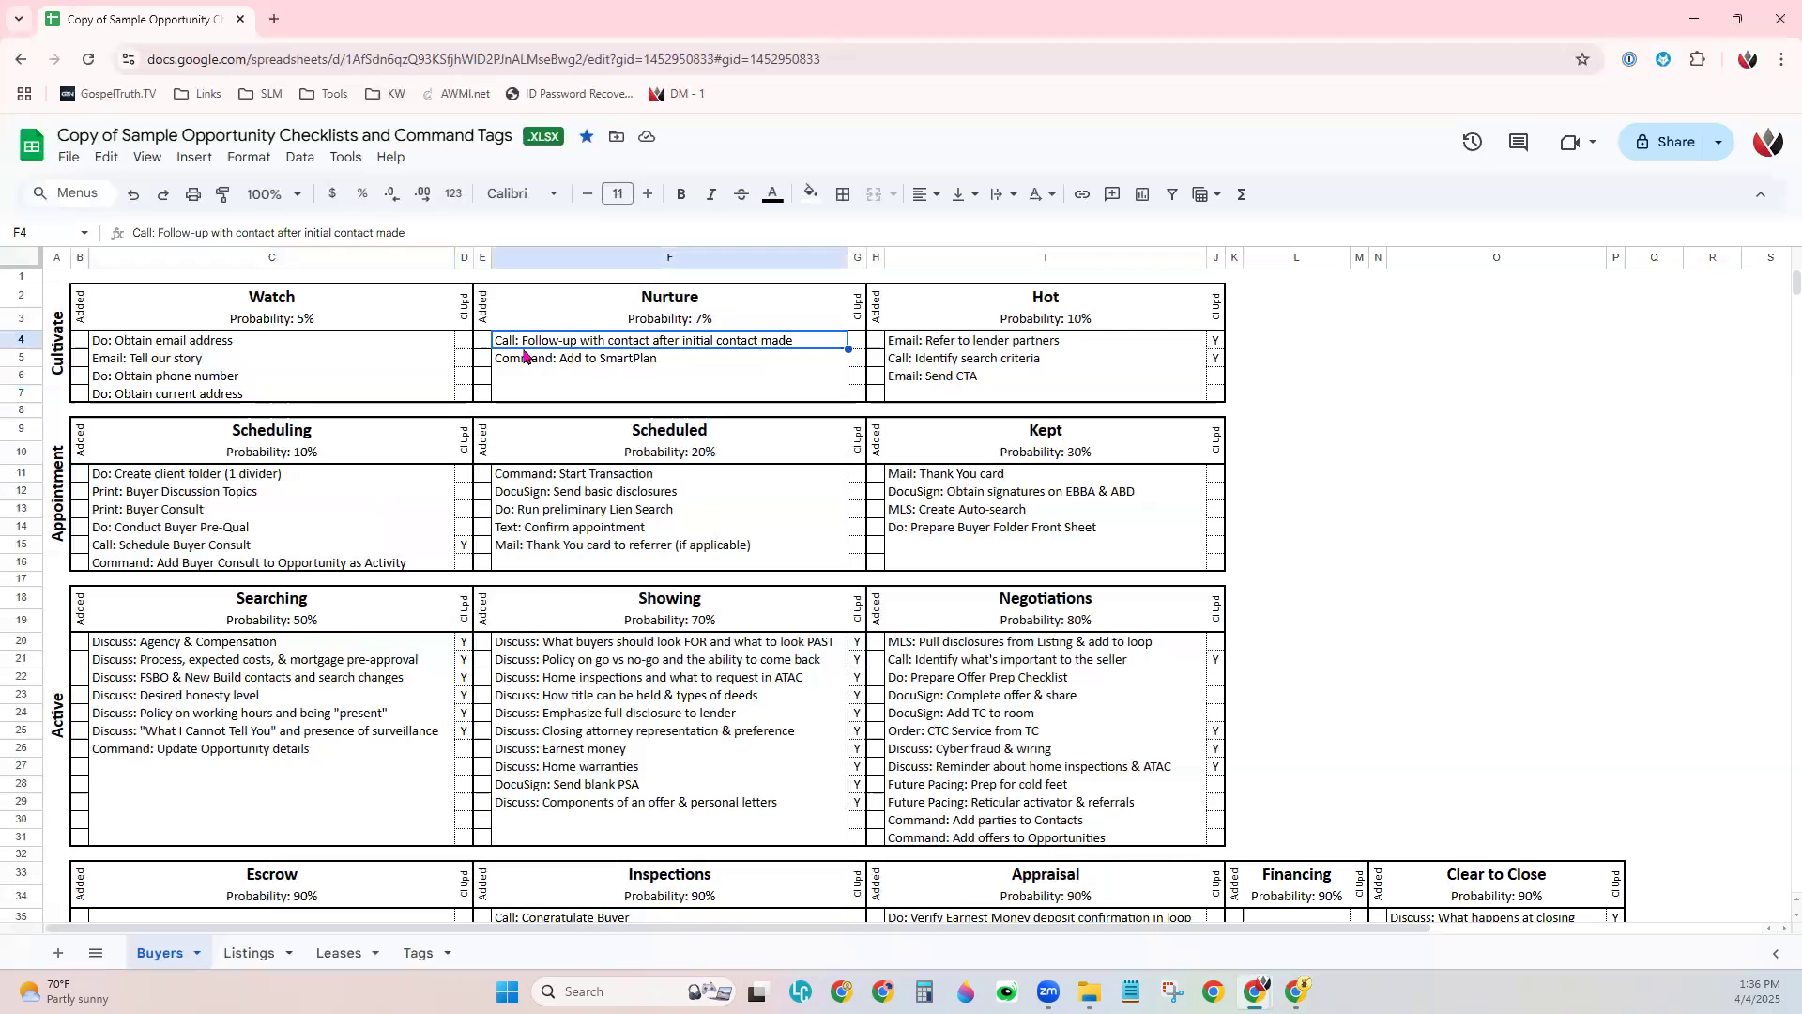
{"action": "left_click", "coordinate": [517, 365]}
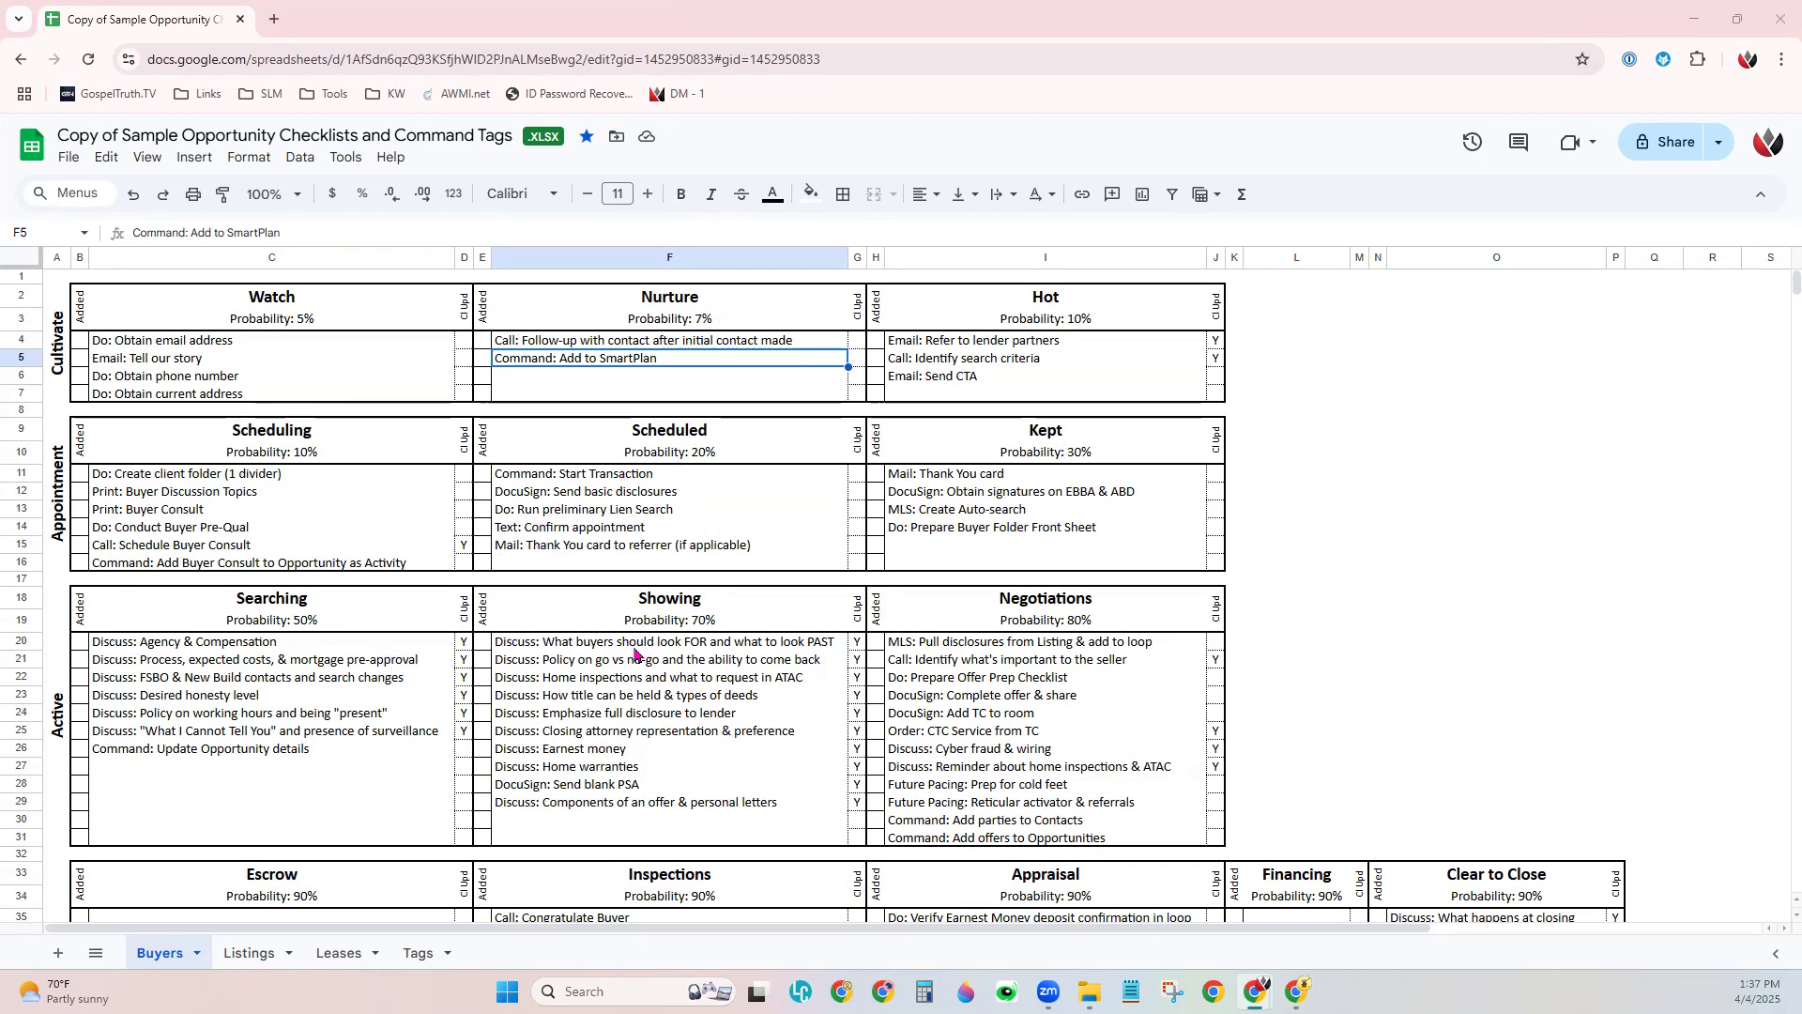
{"action": "triple_click", "coordinate": [156, 340]}
{"action": "key", "text": "ctrl+c"}
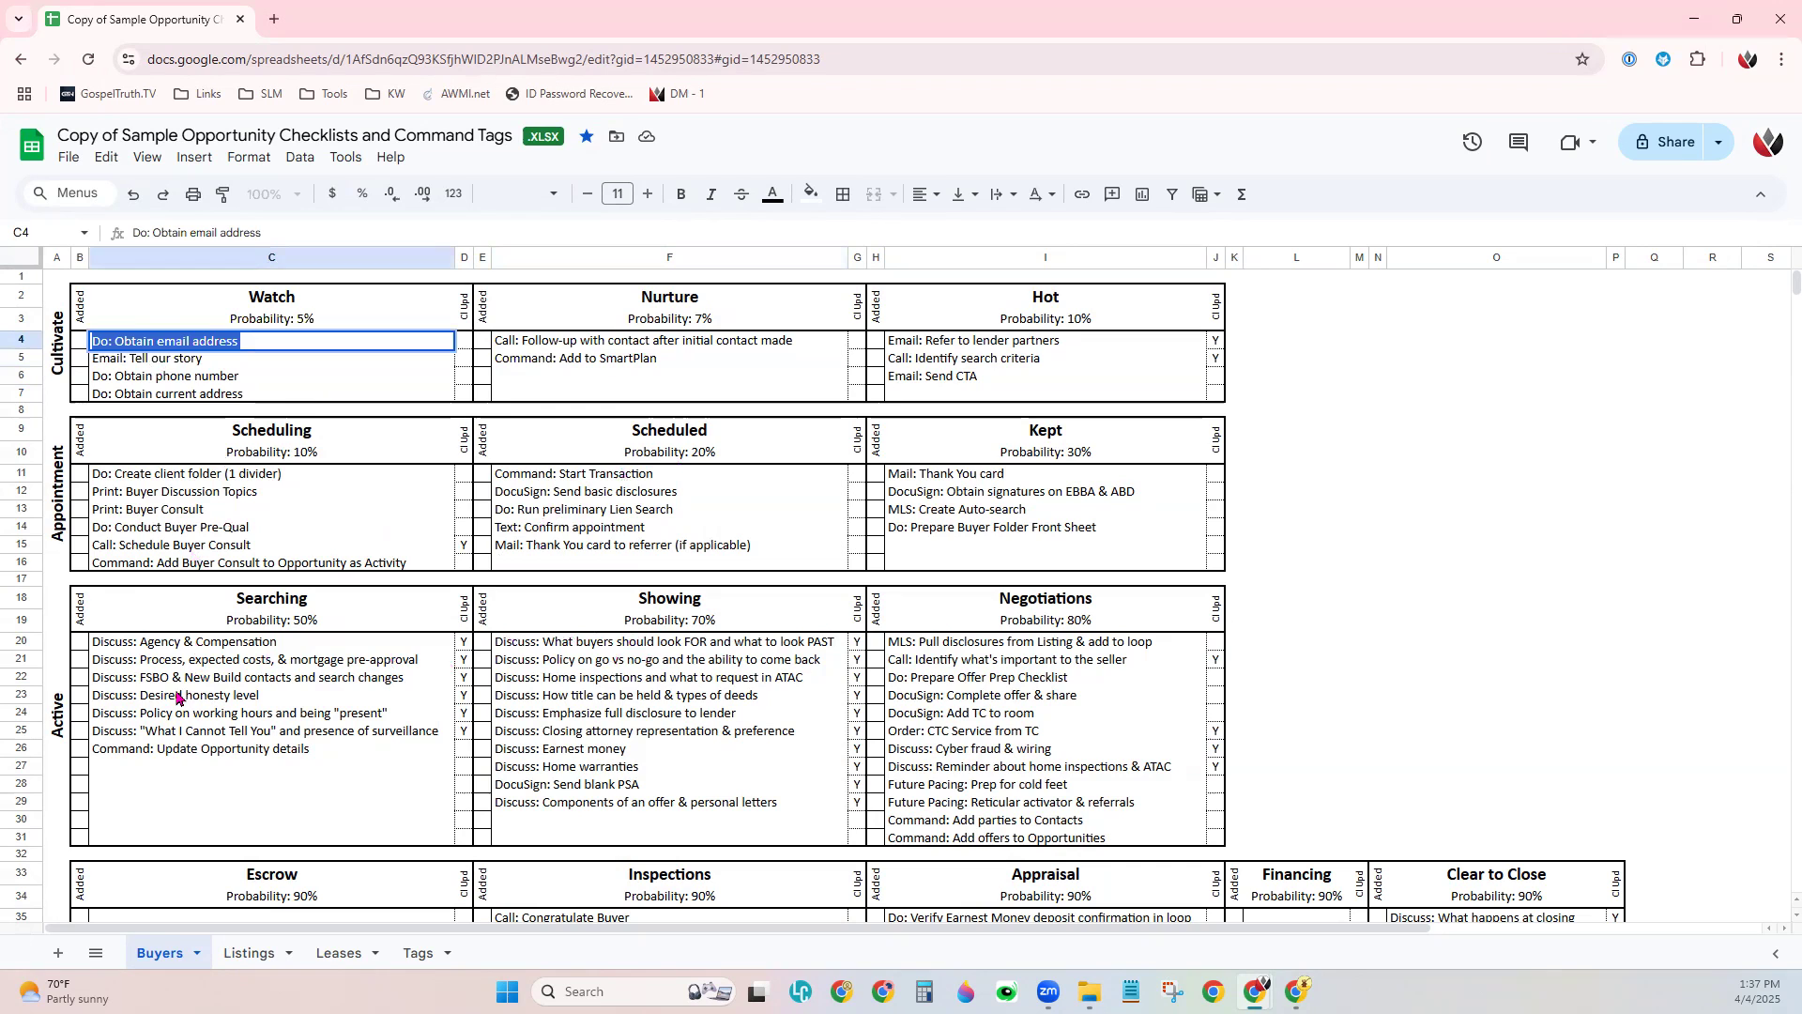
{"action": "left_click", "coordinate": [1694, 19]}
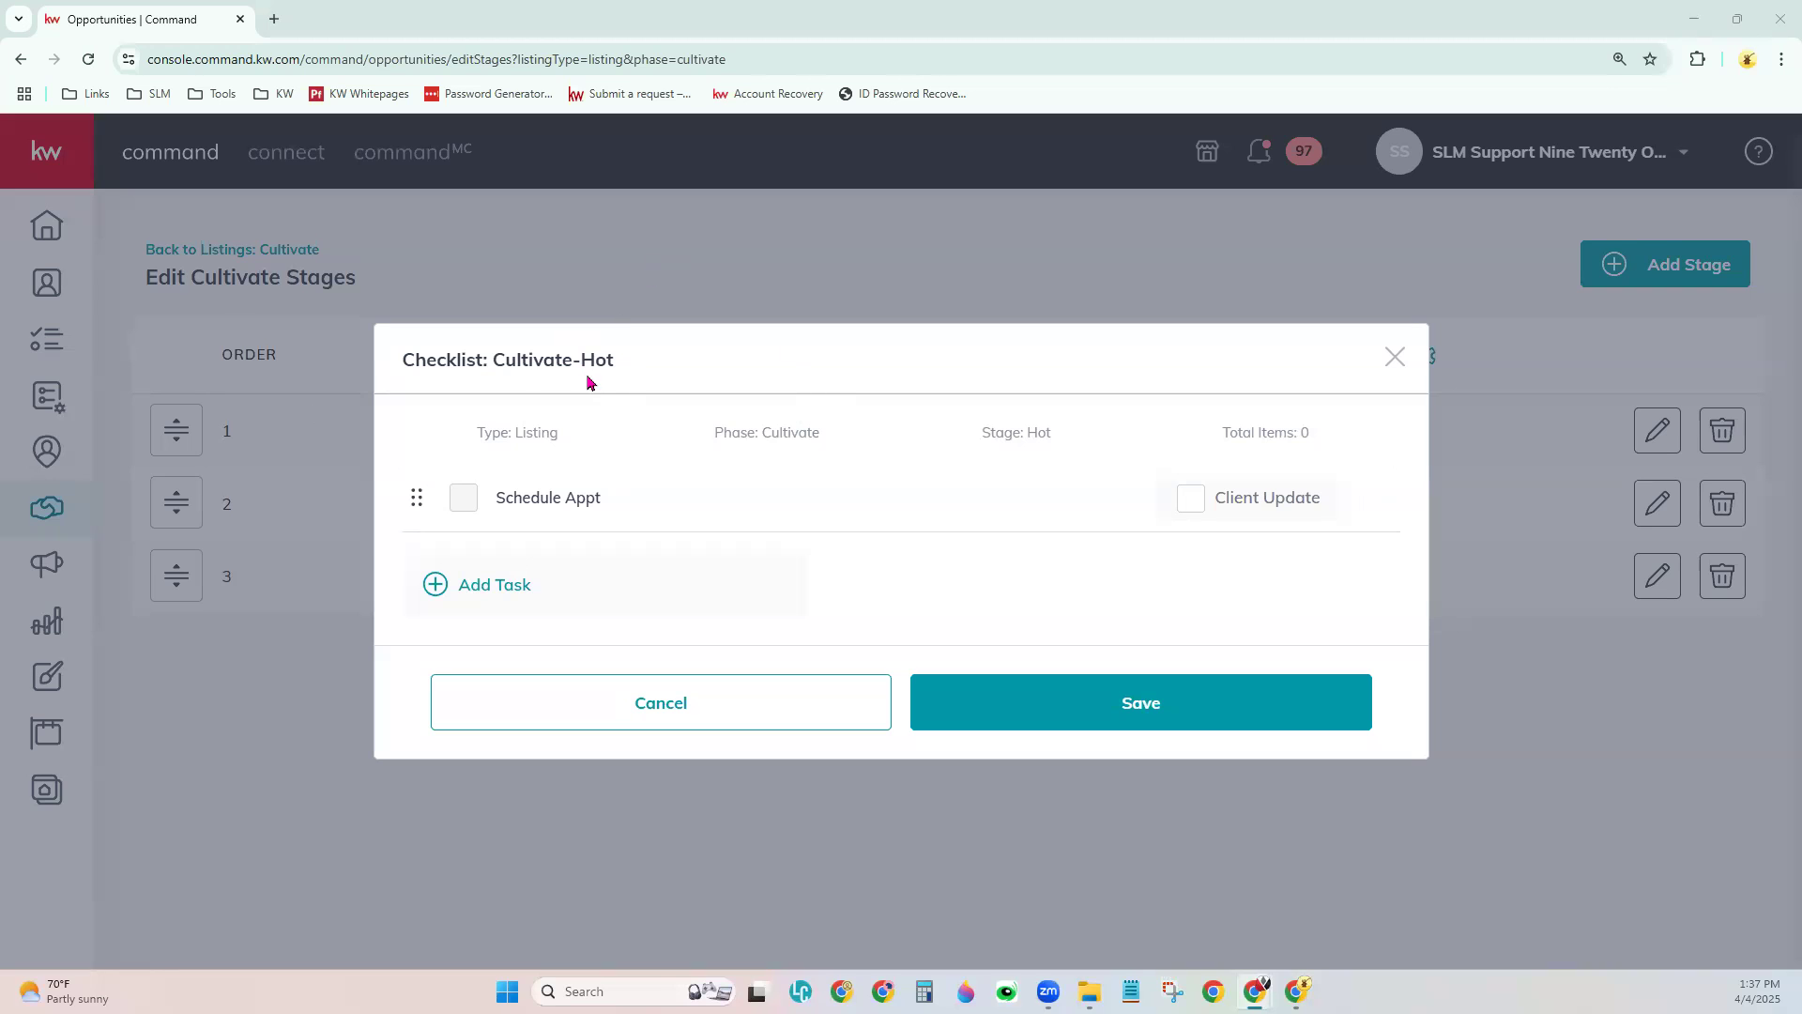
- Create a 'Do: Obtain email address' task with priority None, move it above Schedule Appt, and save
{"action": "left_click", "coordinate": [484, 604]}
{"action": "left_click", "coordinate": [774, 301]}
{"action": "key", "text": "ctrl+v"}
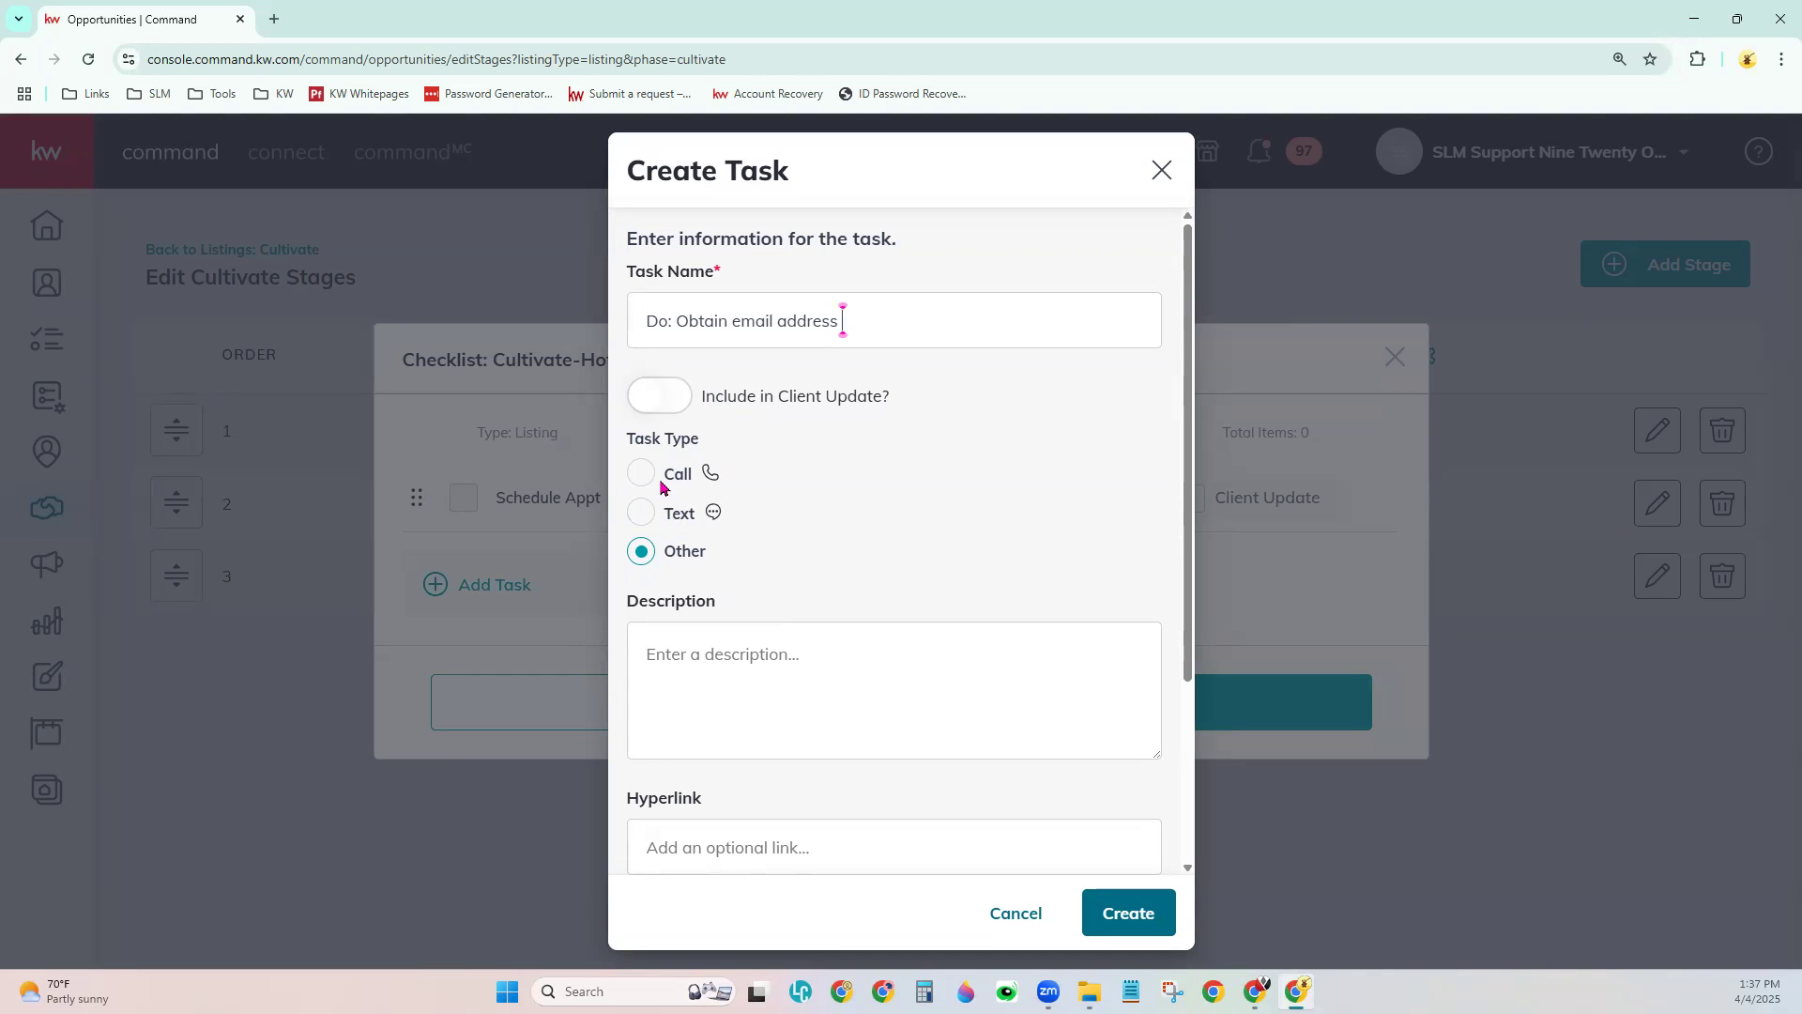
{"action": "left_click", "coordinate": [748, 662]}
{"action": "scroll", "coordinate": [898, 807], "scroll_direction": "down", "scroll_amount": 2}
{"action": "scroll", "coordinate": [894, 781], "scroll_direction": "down", "scroll_amount": 1}
{"action": "left_click", "coordinate": [842, 670]}
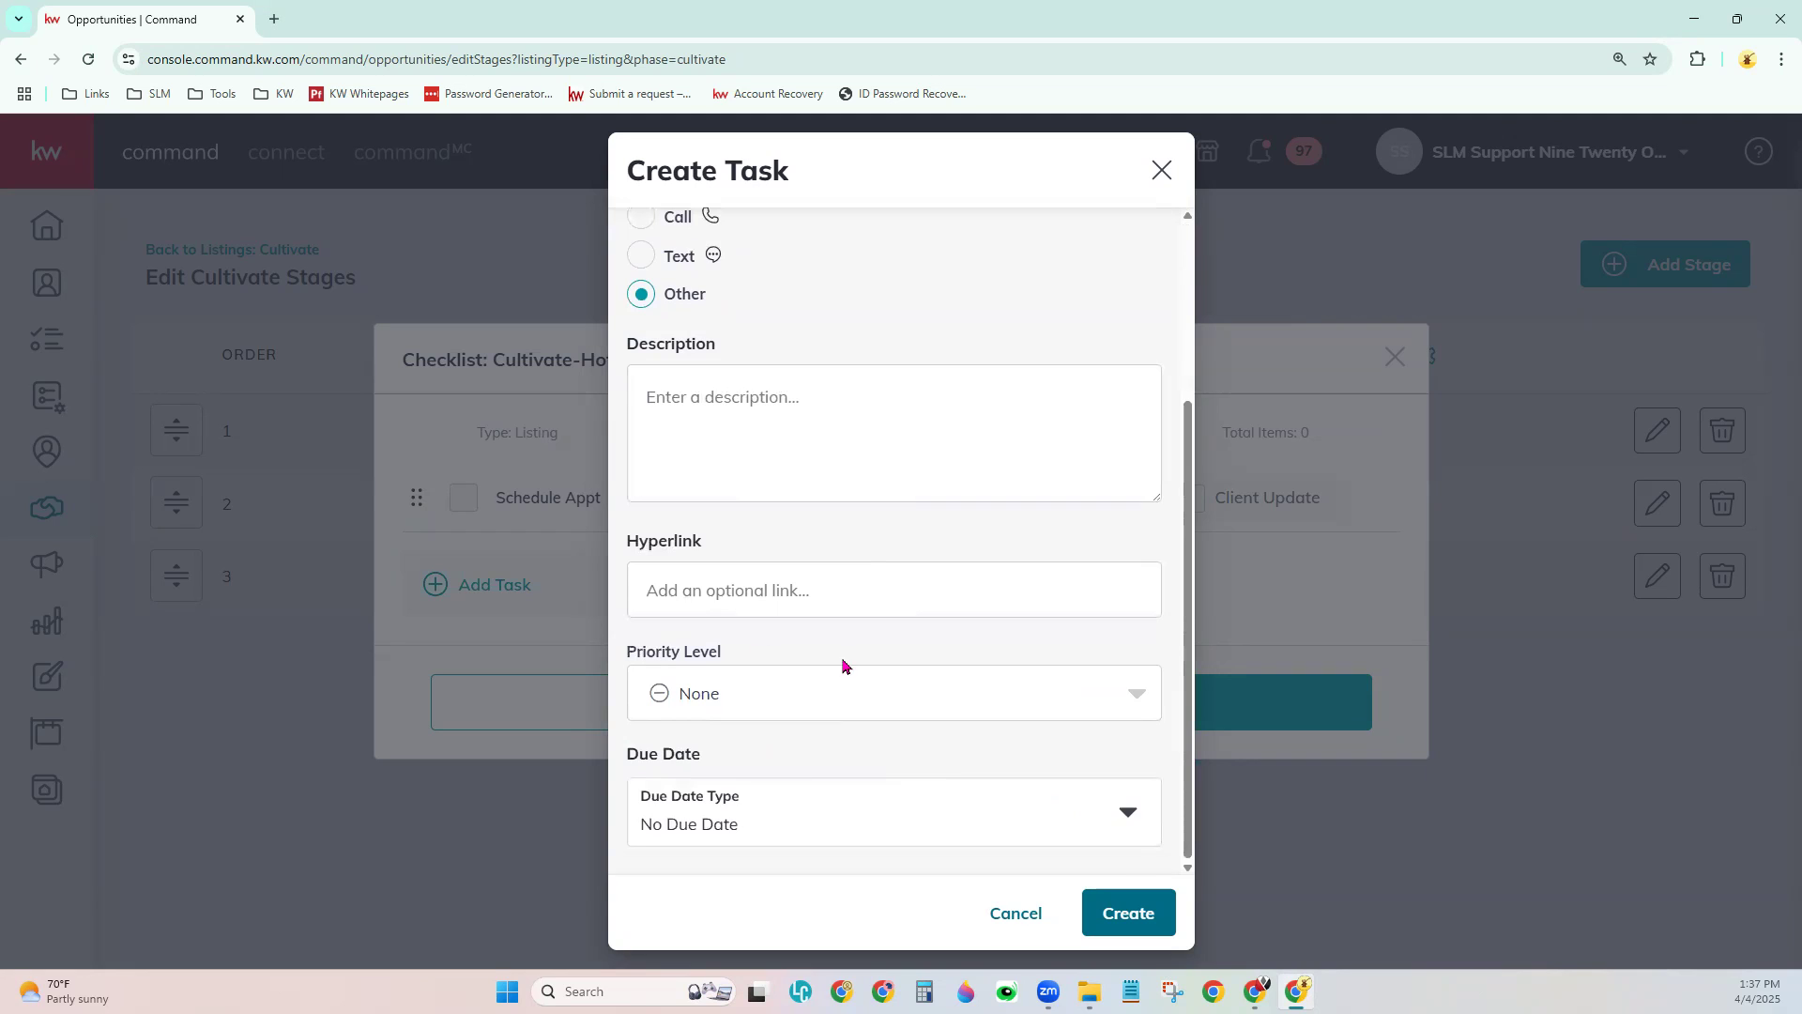
{"action": "left_click", "coordinate": [752, 756]}
{"action": "left_click", "coordinate": [1127, 913]}
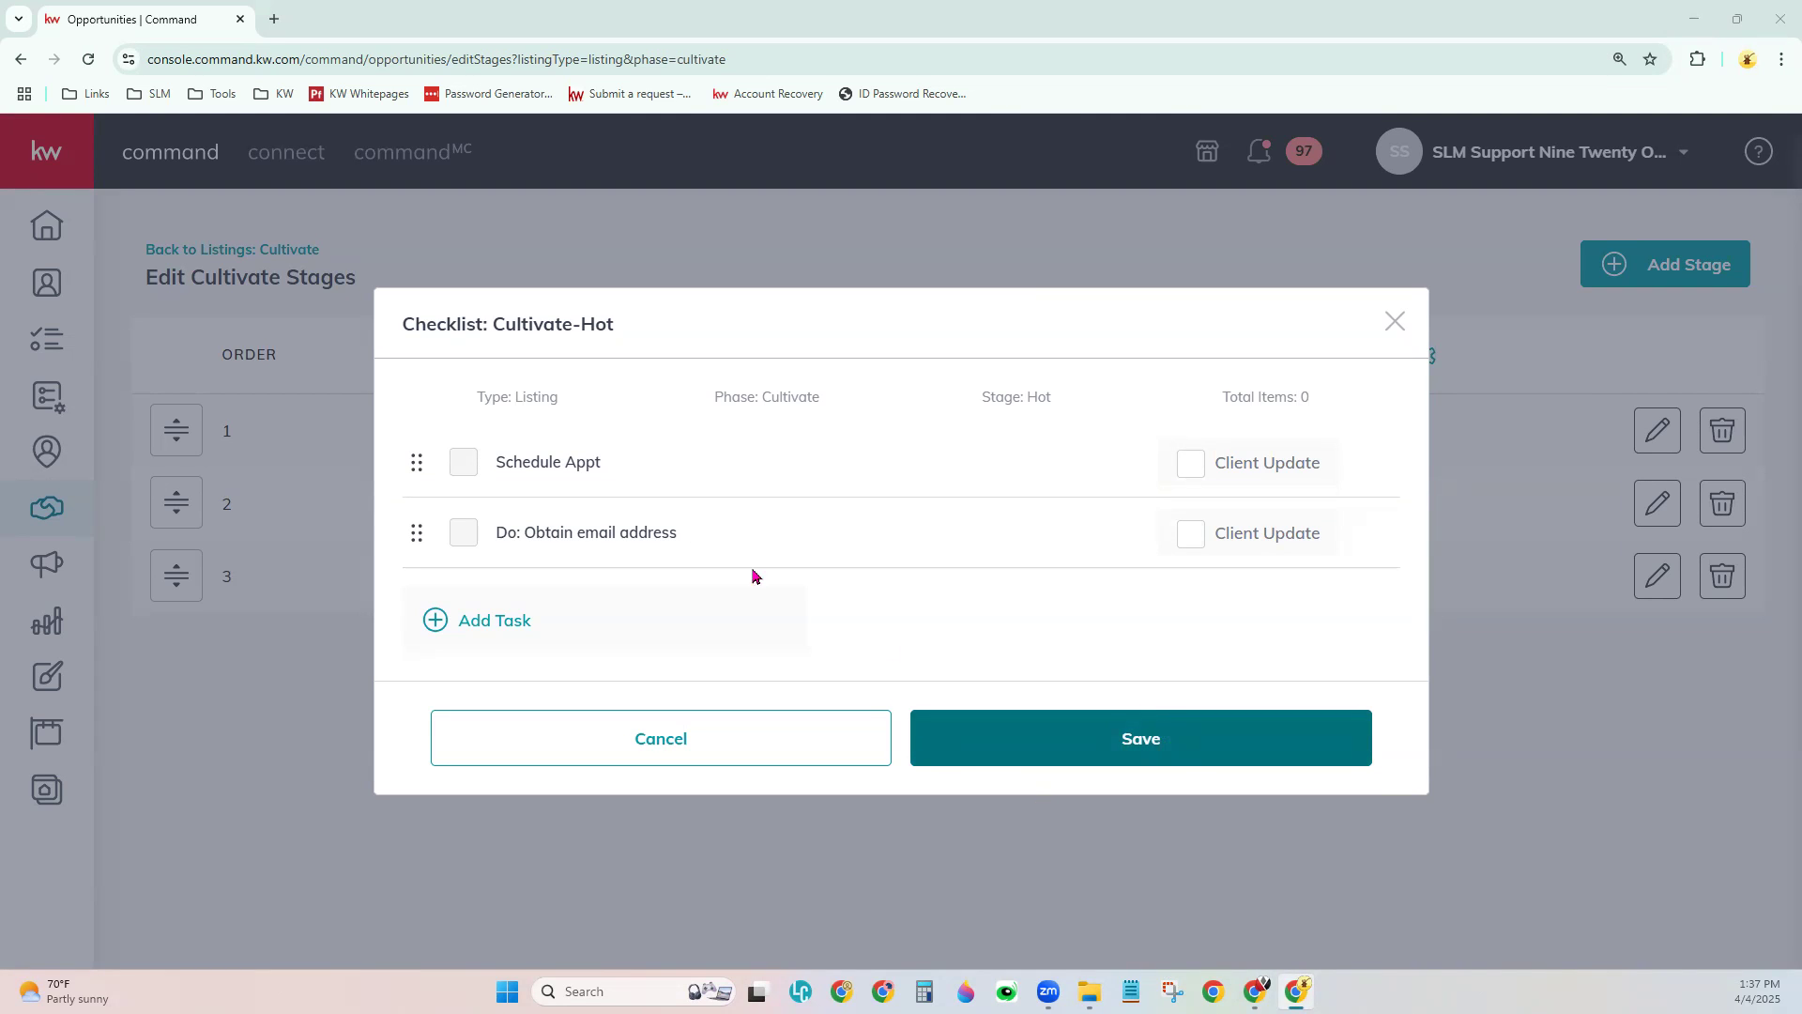
{"action": "left_click_drag", "start_coordinate": [416, 555], "coordinate": [400, 474]}
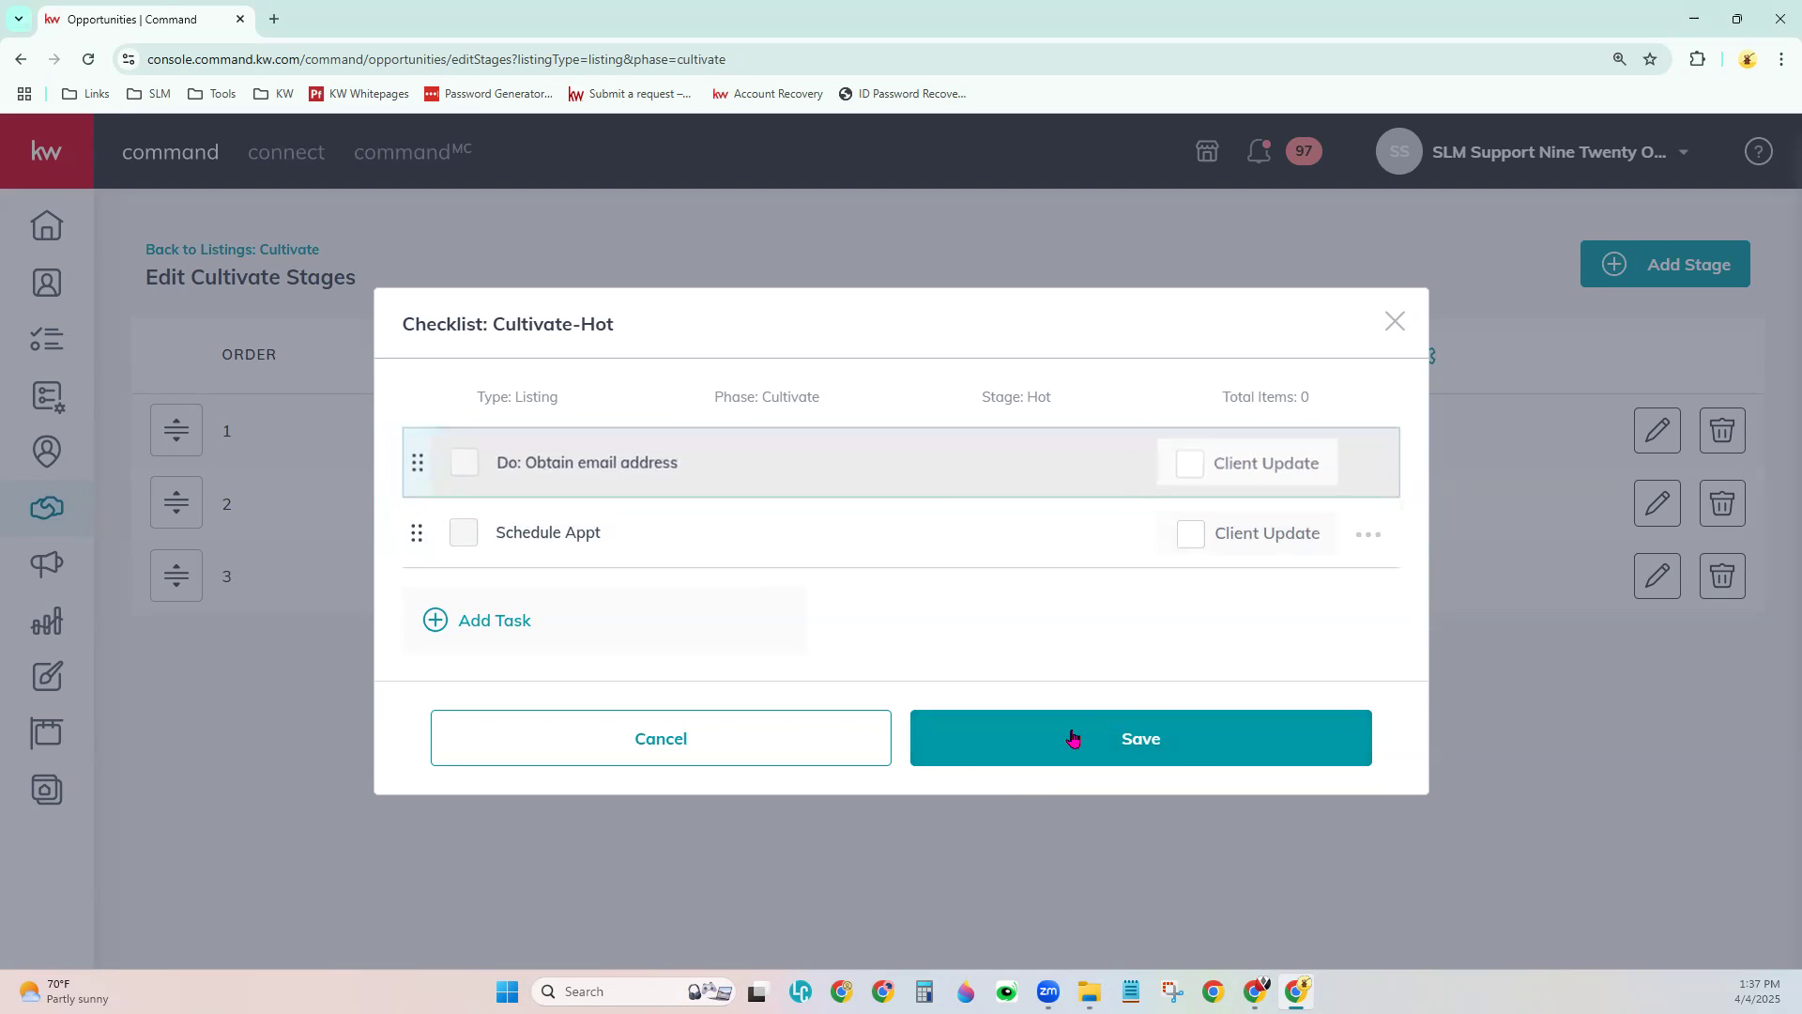
{"action": "left_click", "coordinate": [1127, 759]}
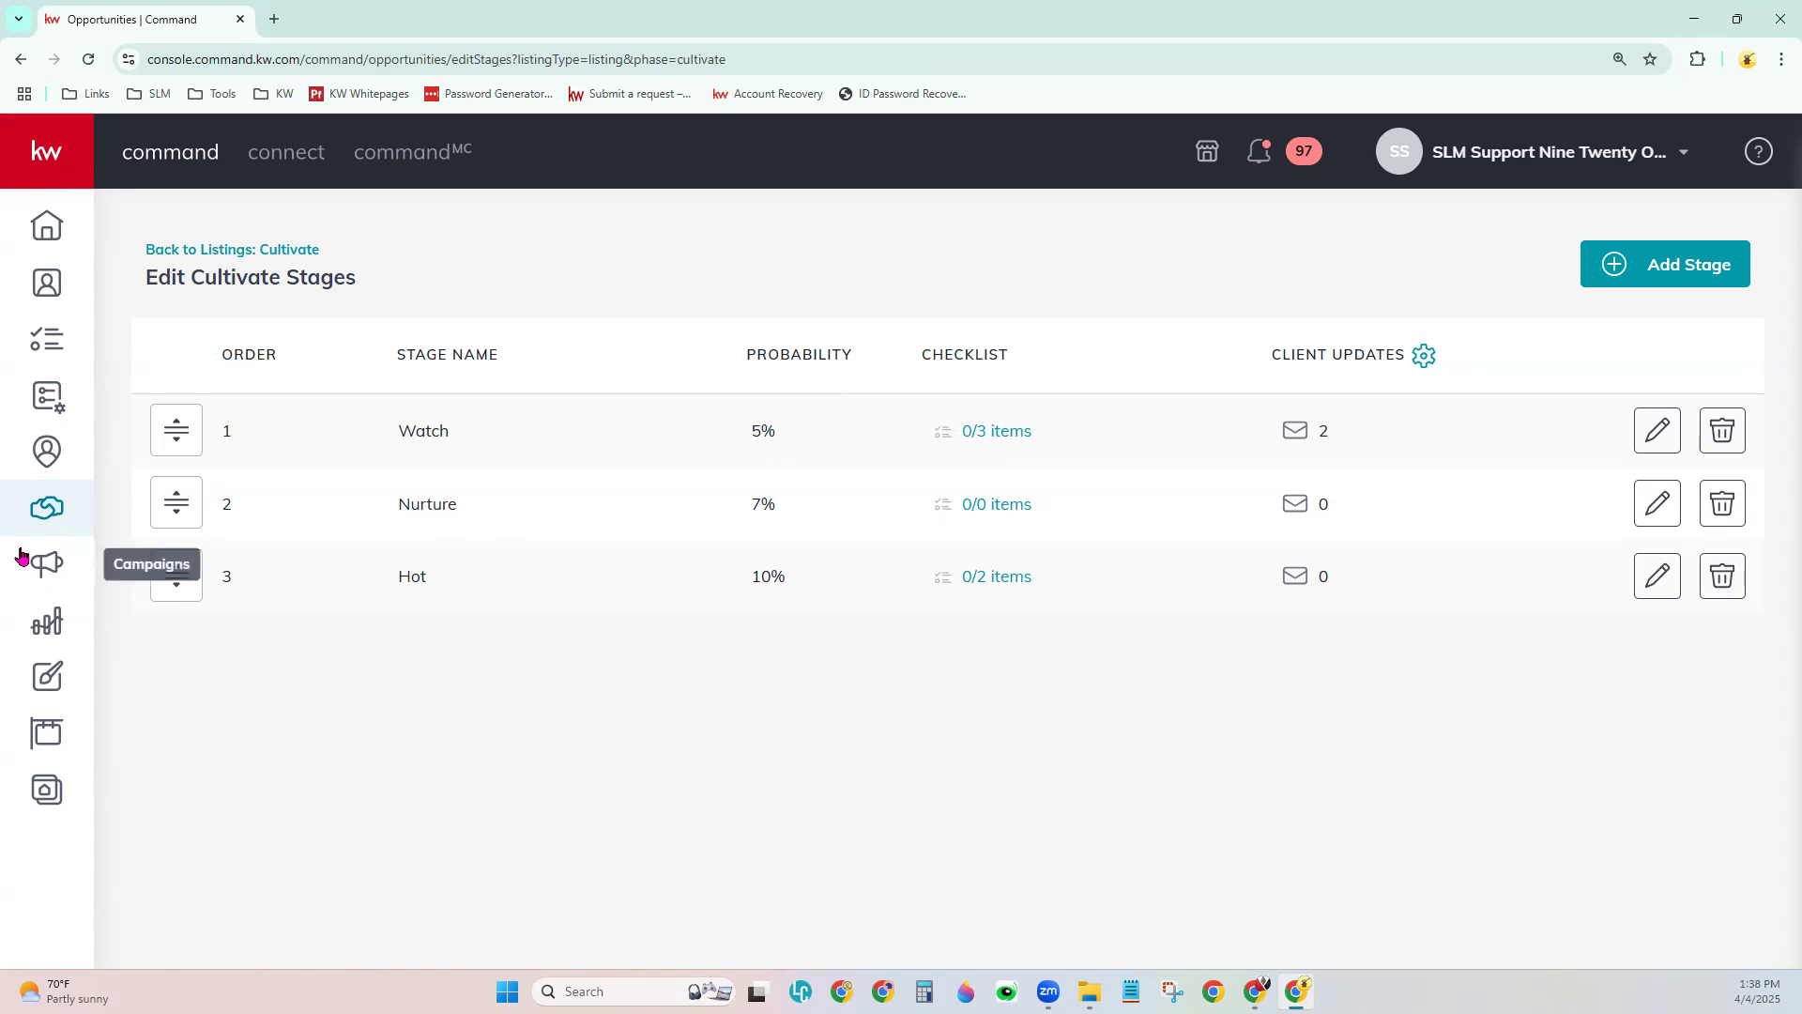
- Move the sample listing from Cultivate into Active's Staging stage and check its Schedule Photographer task
{"action": "left_click", "coordinate": [202, 251]}
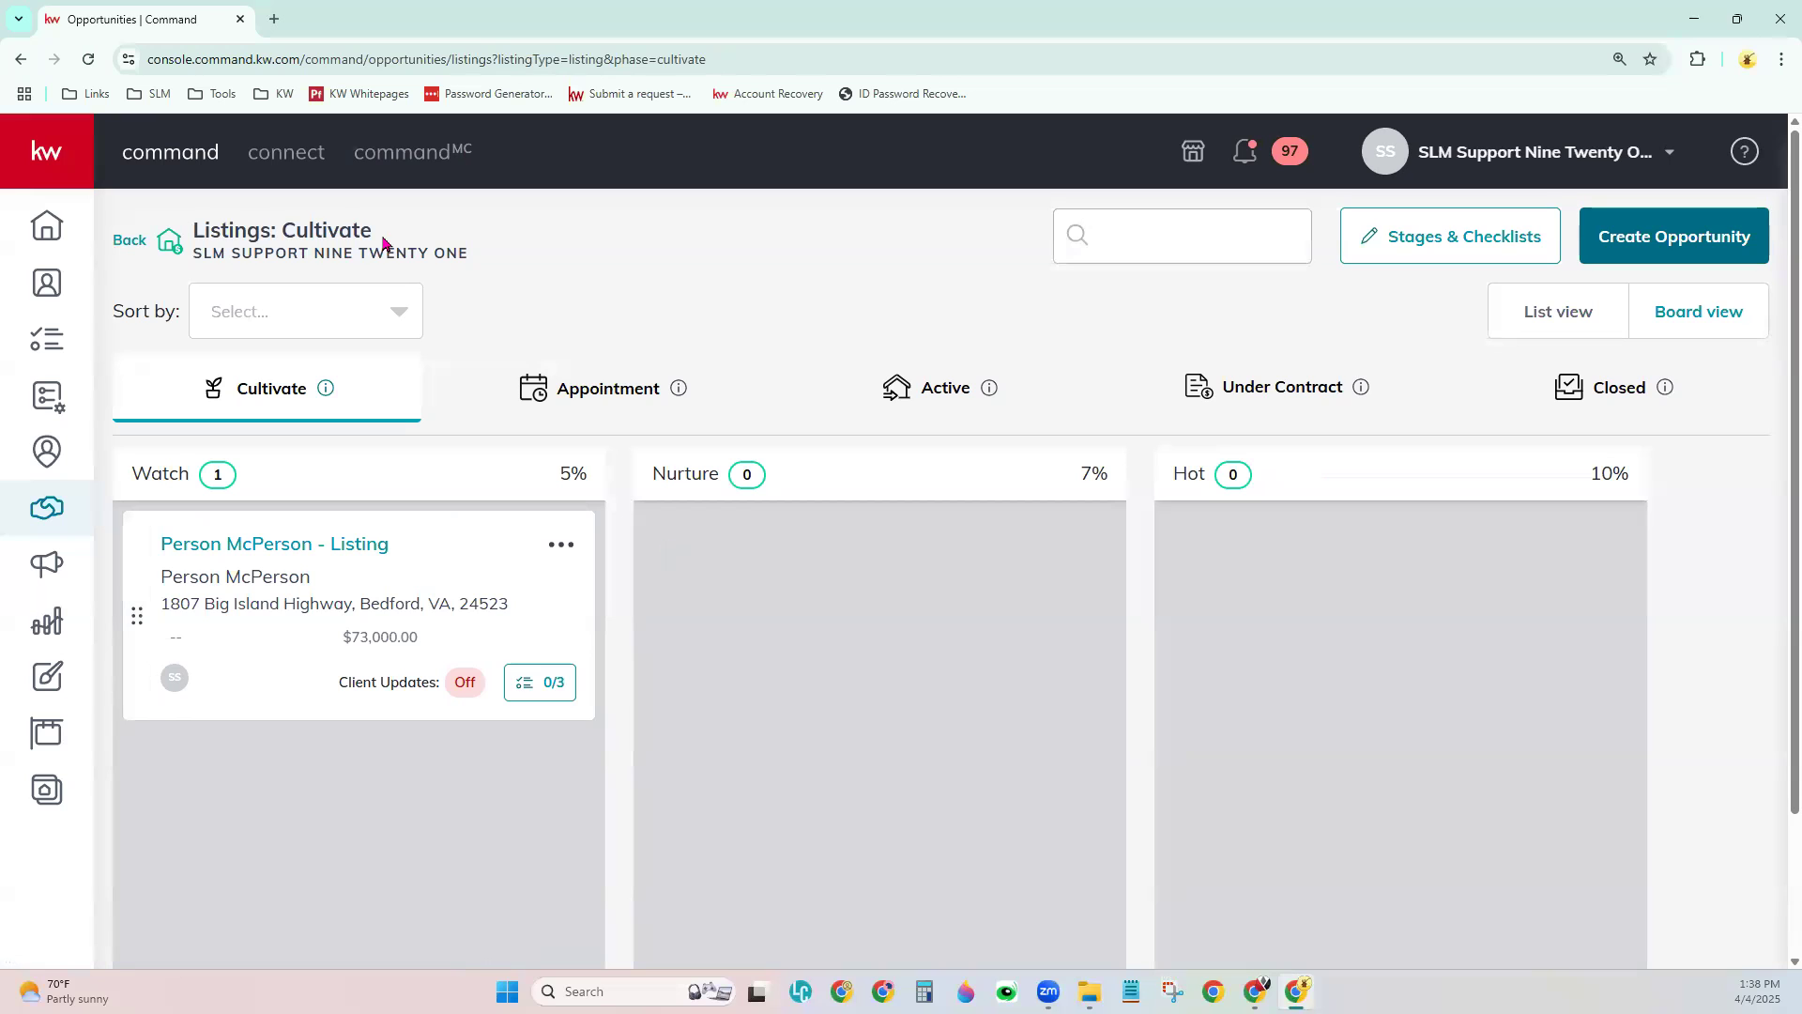
{"action": "left_click_drag", "start_coordinate": [194, 230], "coordinate": [414, 229]}
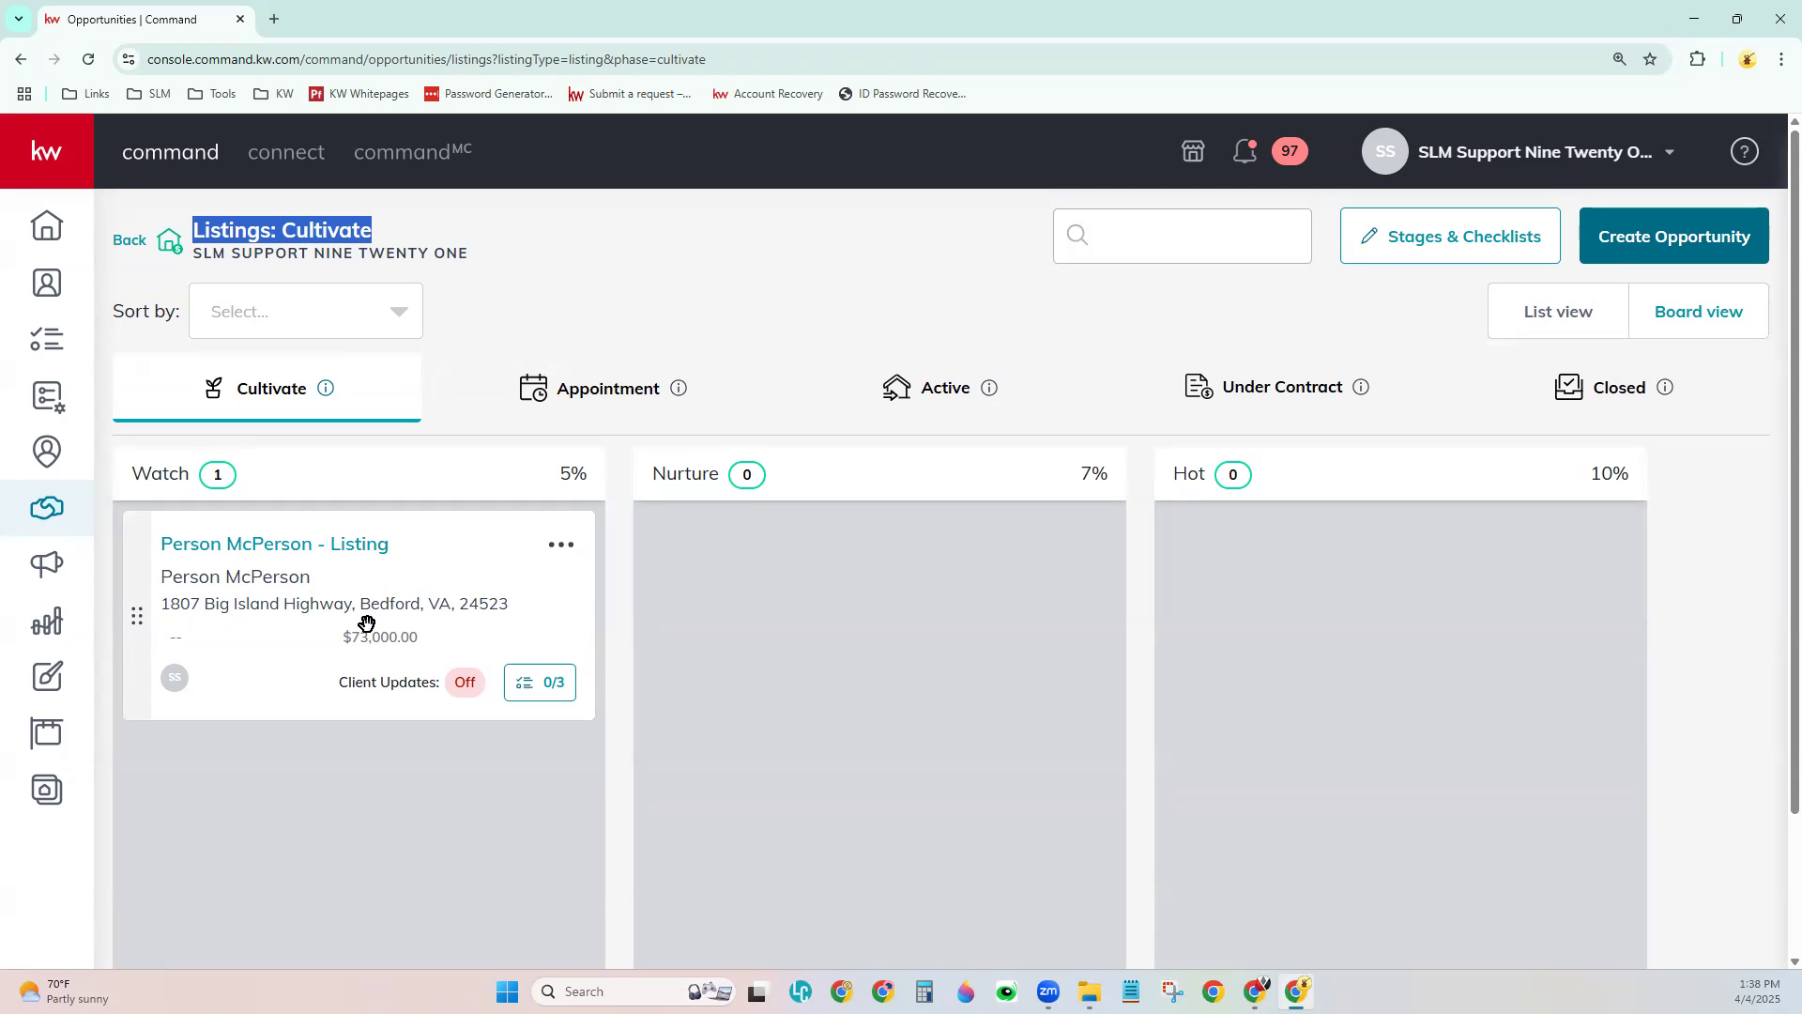
{"action": "left_click_drag", "start_coordinate": [330, 620], "coordinate": [845, 463]}
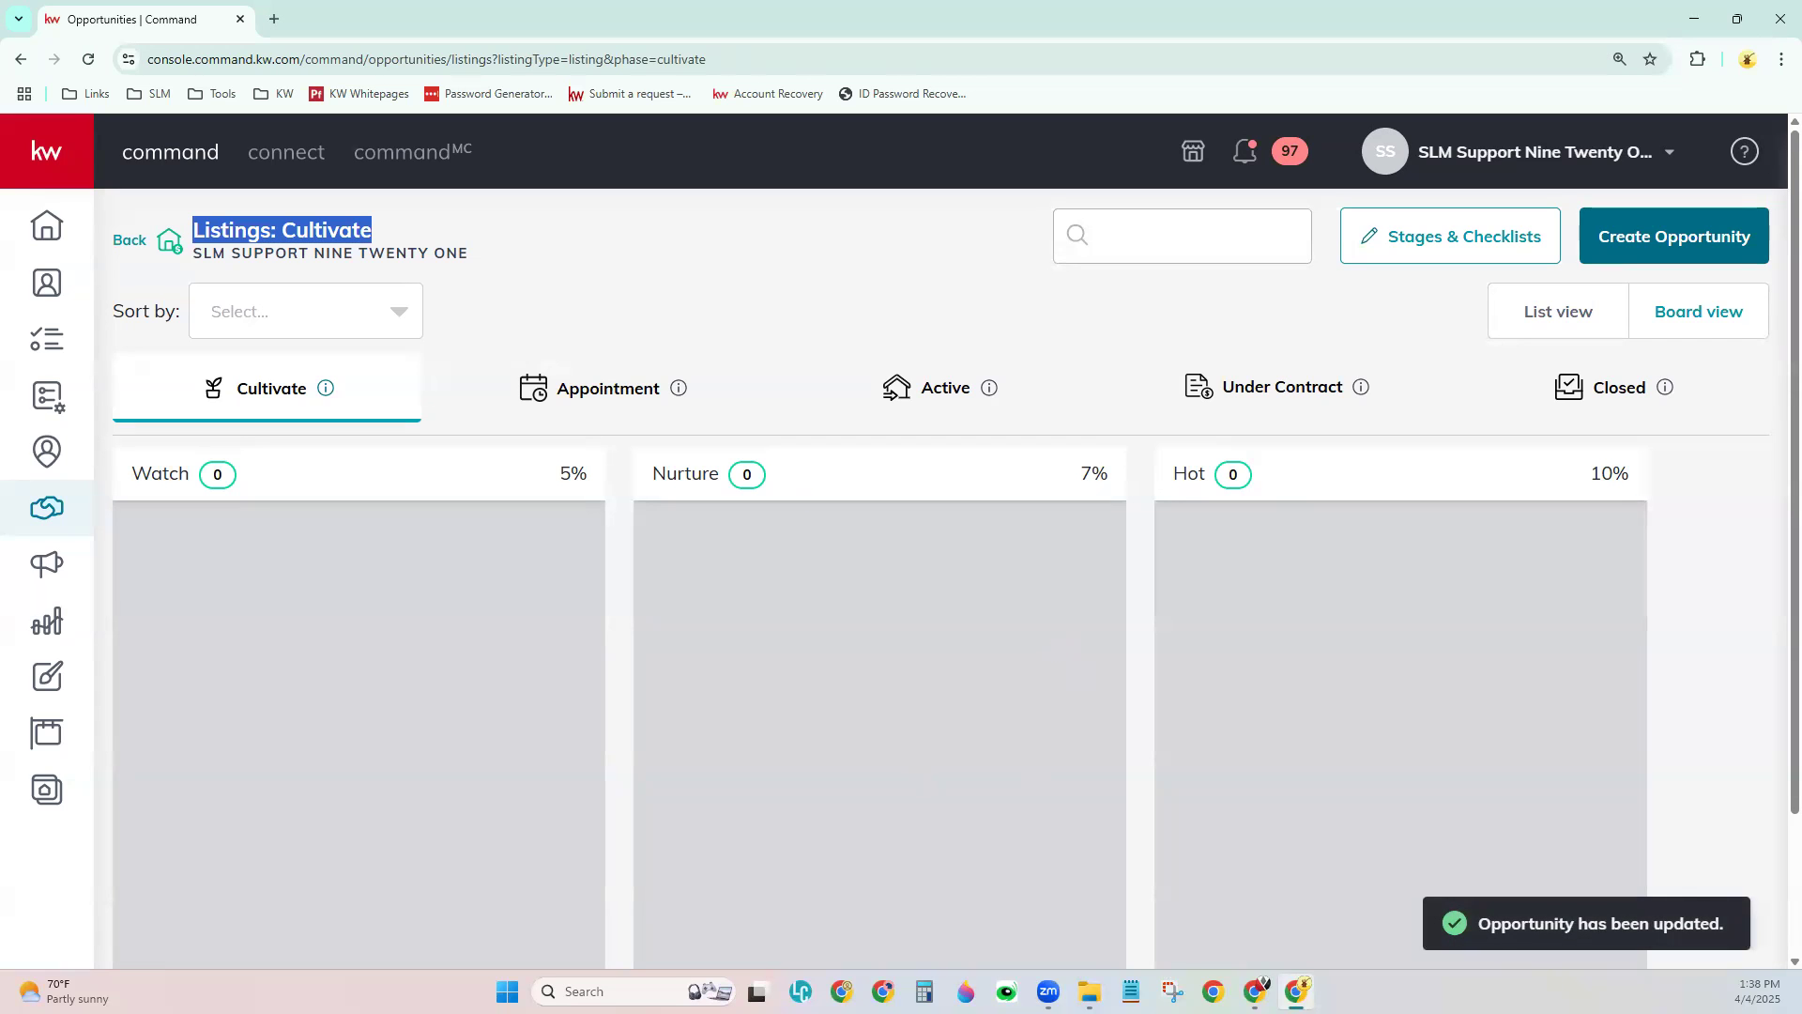
{"action": "left_click", "coordinate": [898, 387]}
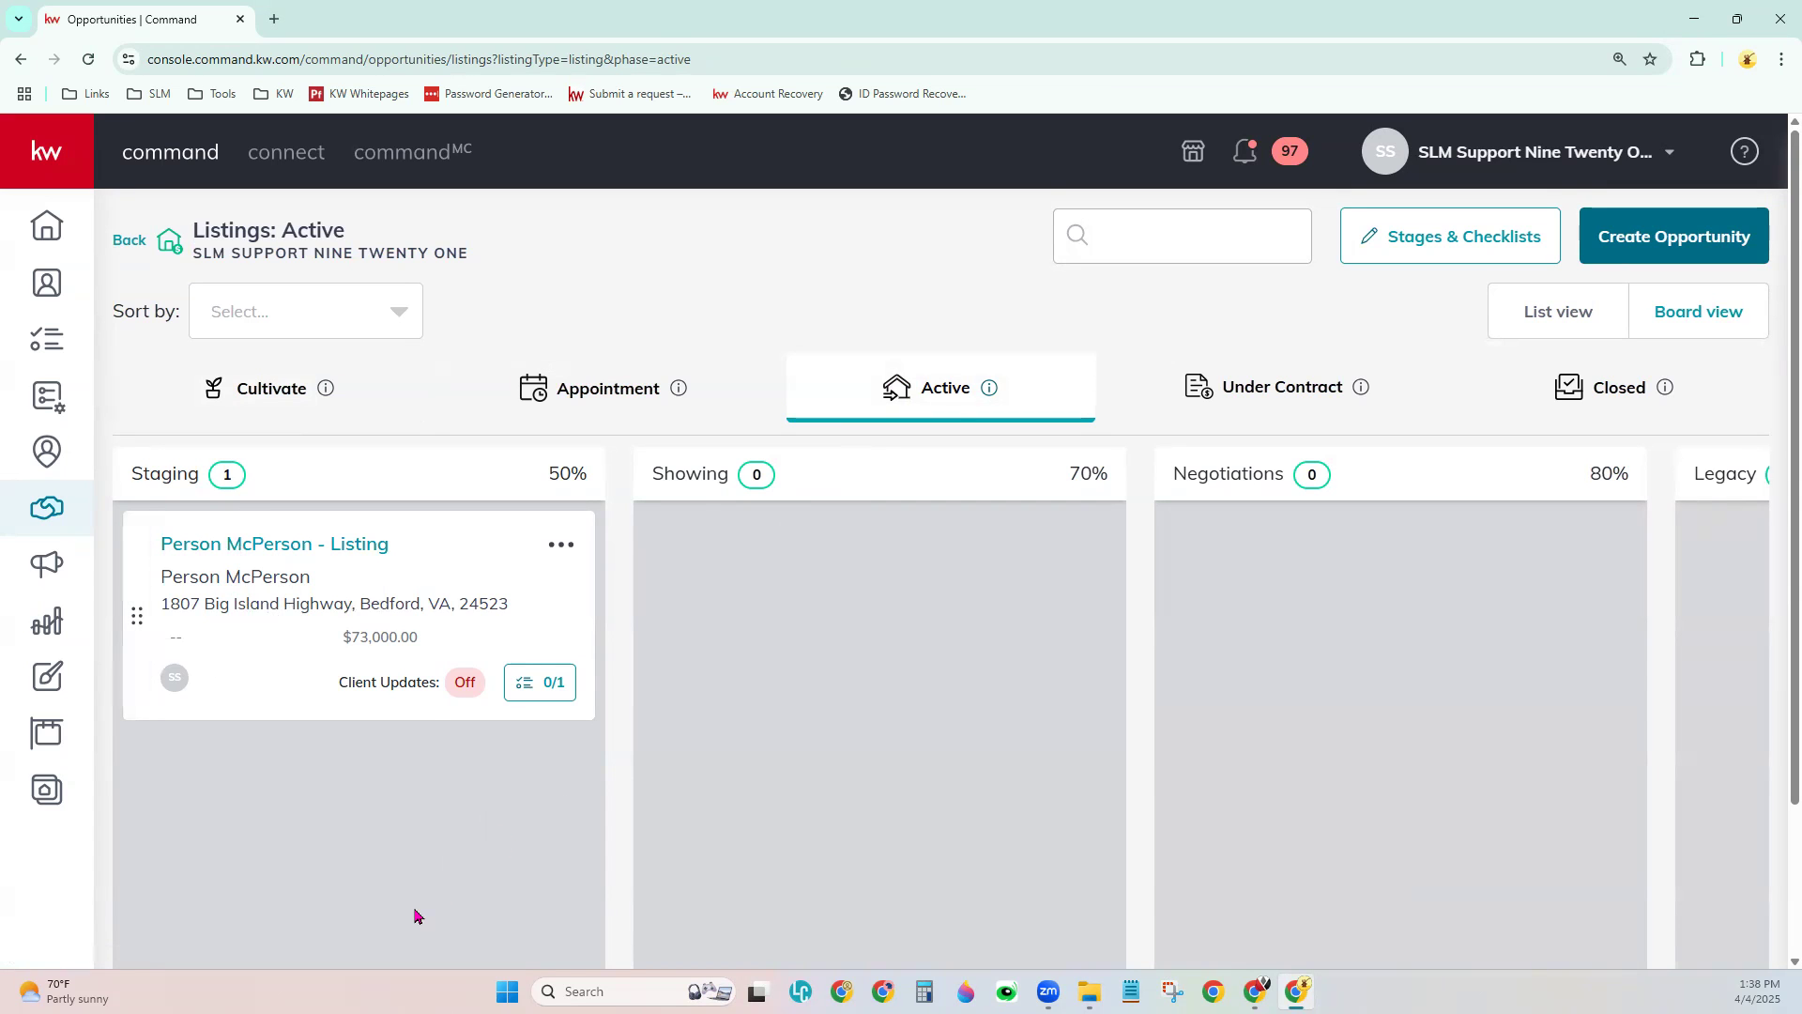
{"action": "left_click", "coordinate": [527, 692]}
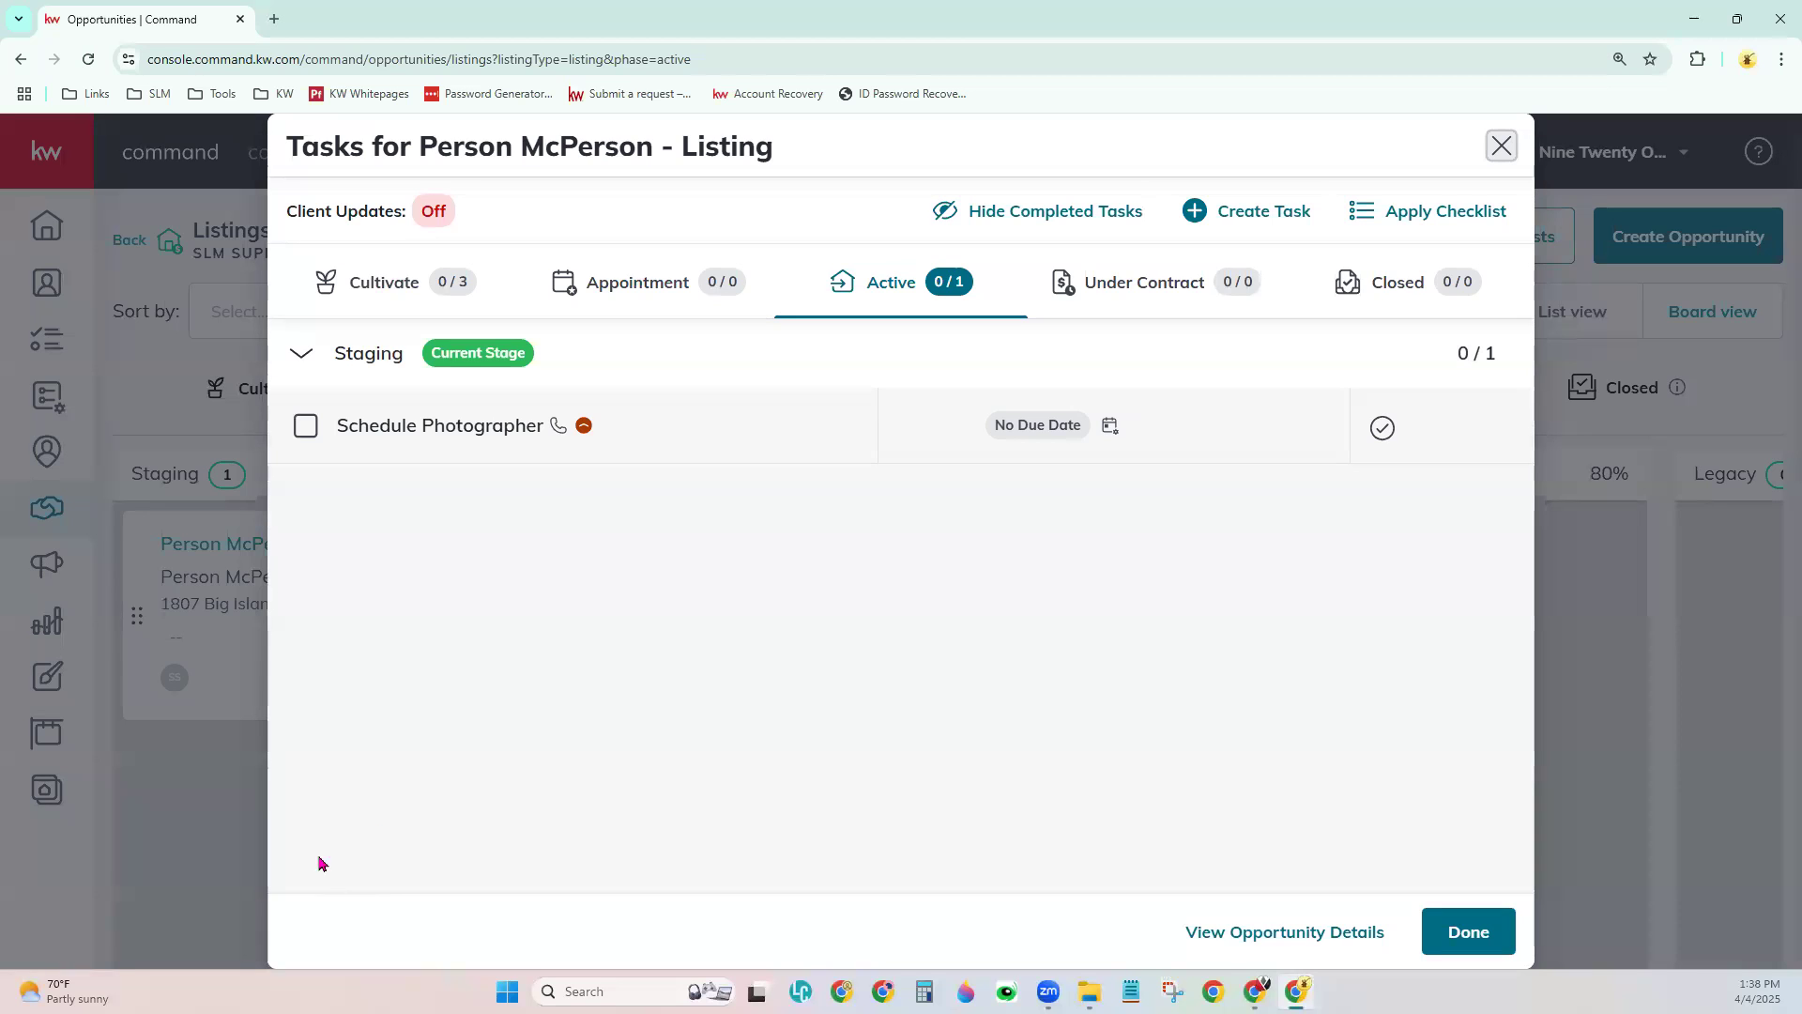
{"action": "left_click", "coordinate": [223, 781]}
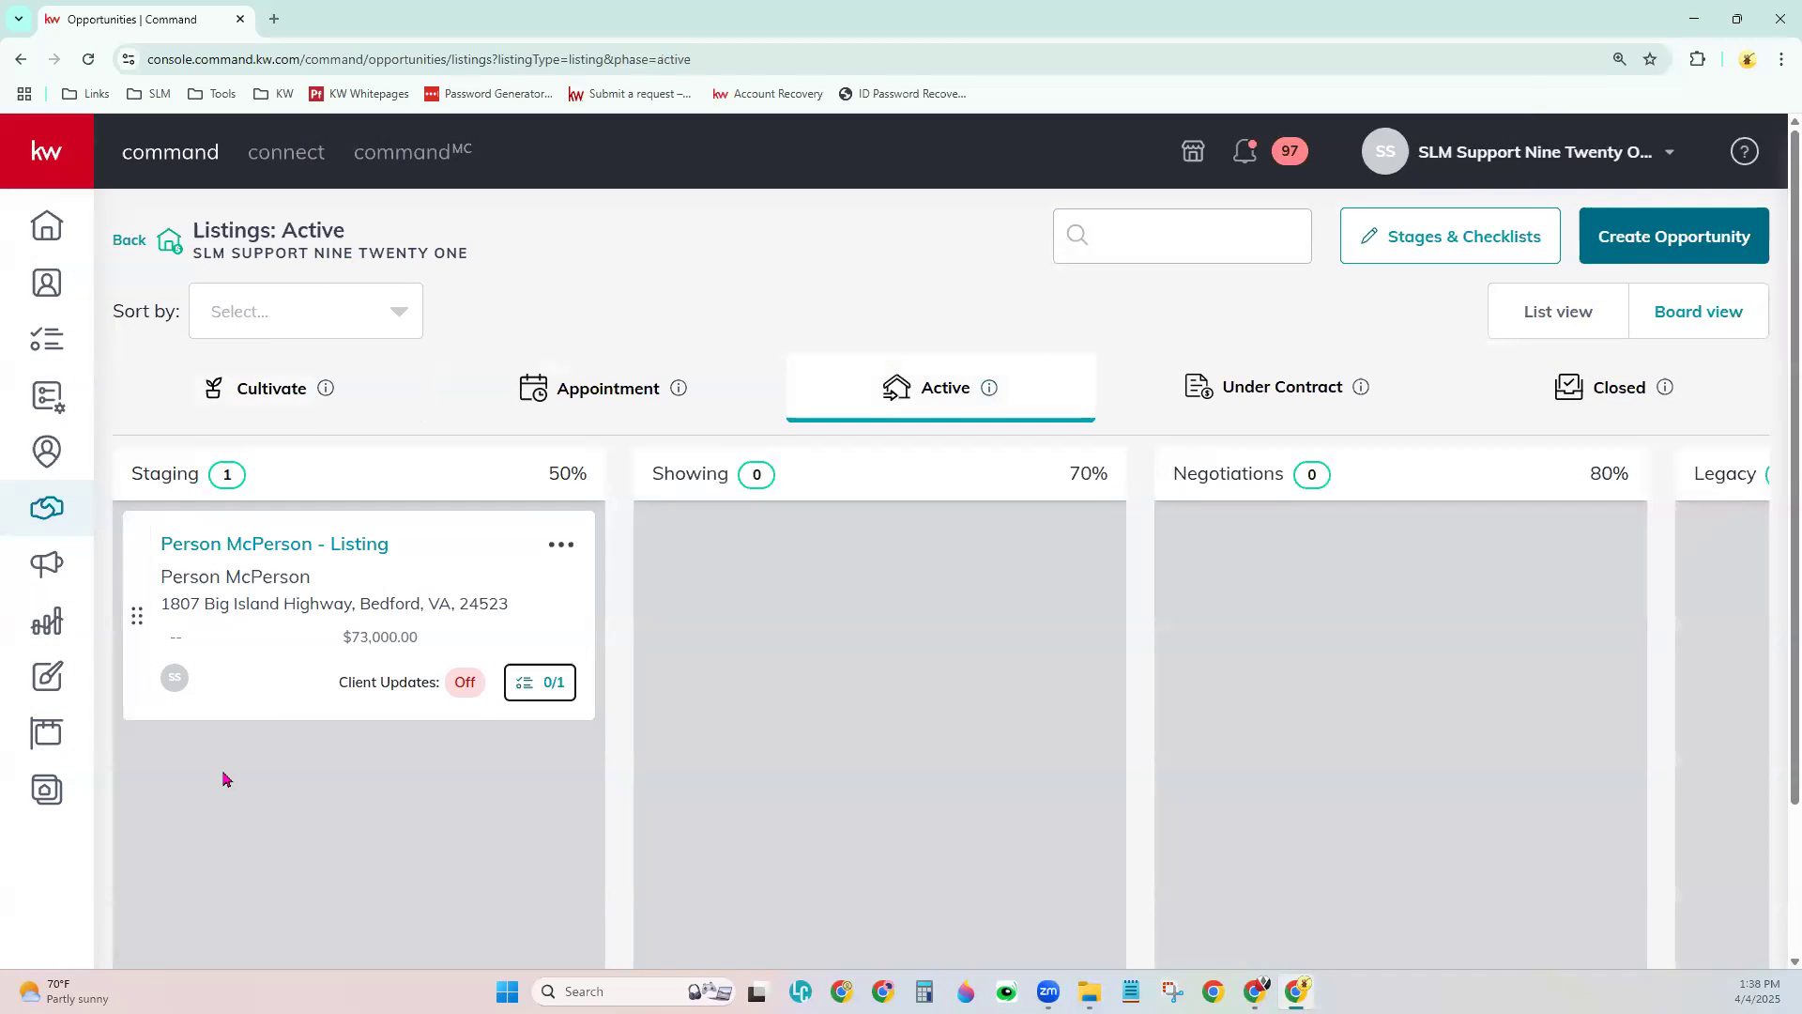
{"action": "left_click", "coordinate": [561, 544]}
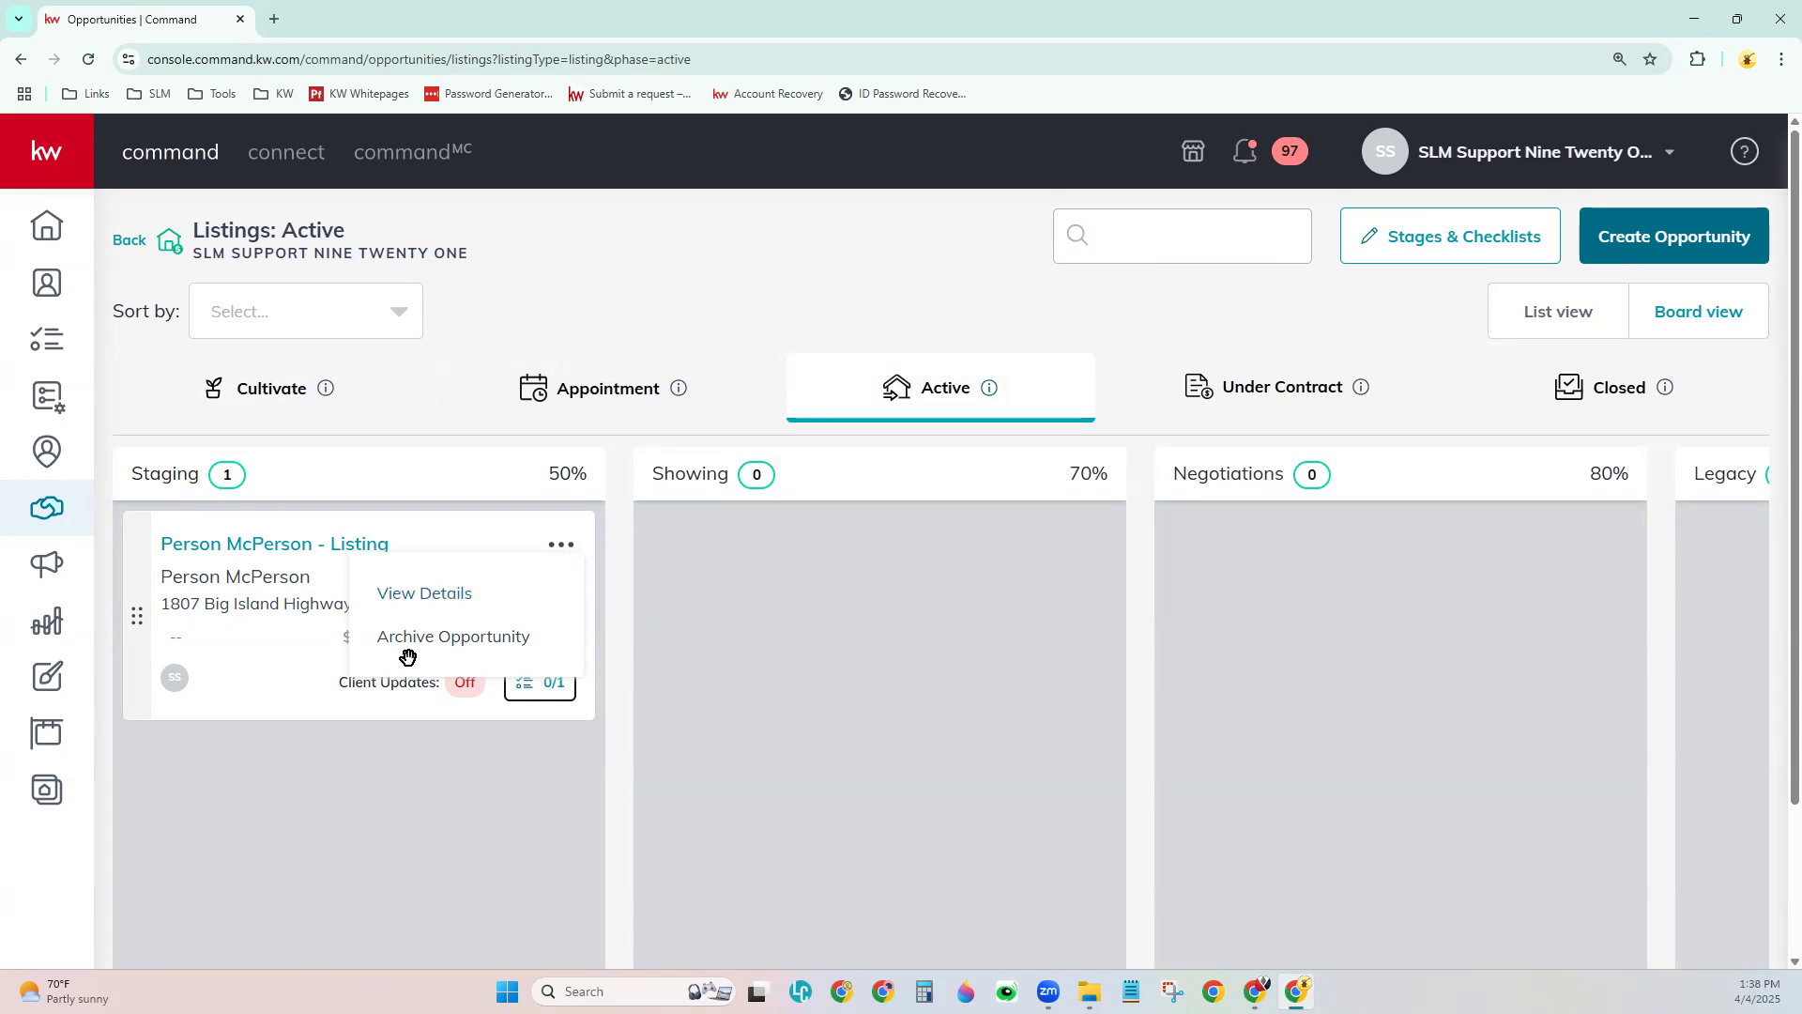
{"action": "left_click", "coordinate": [374, 756]}
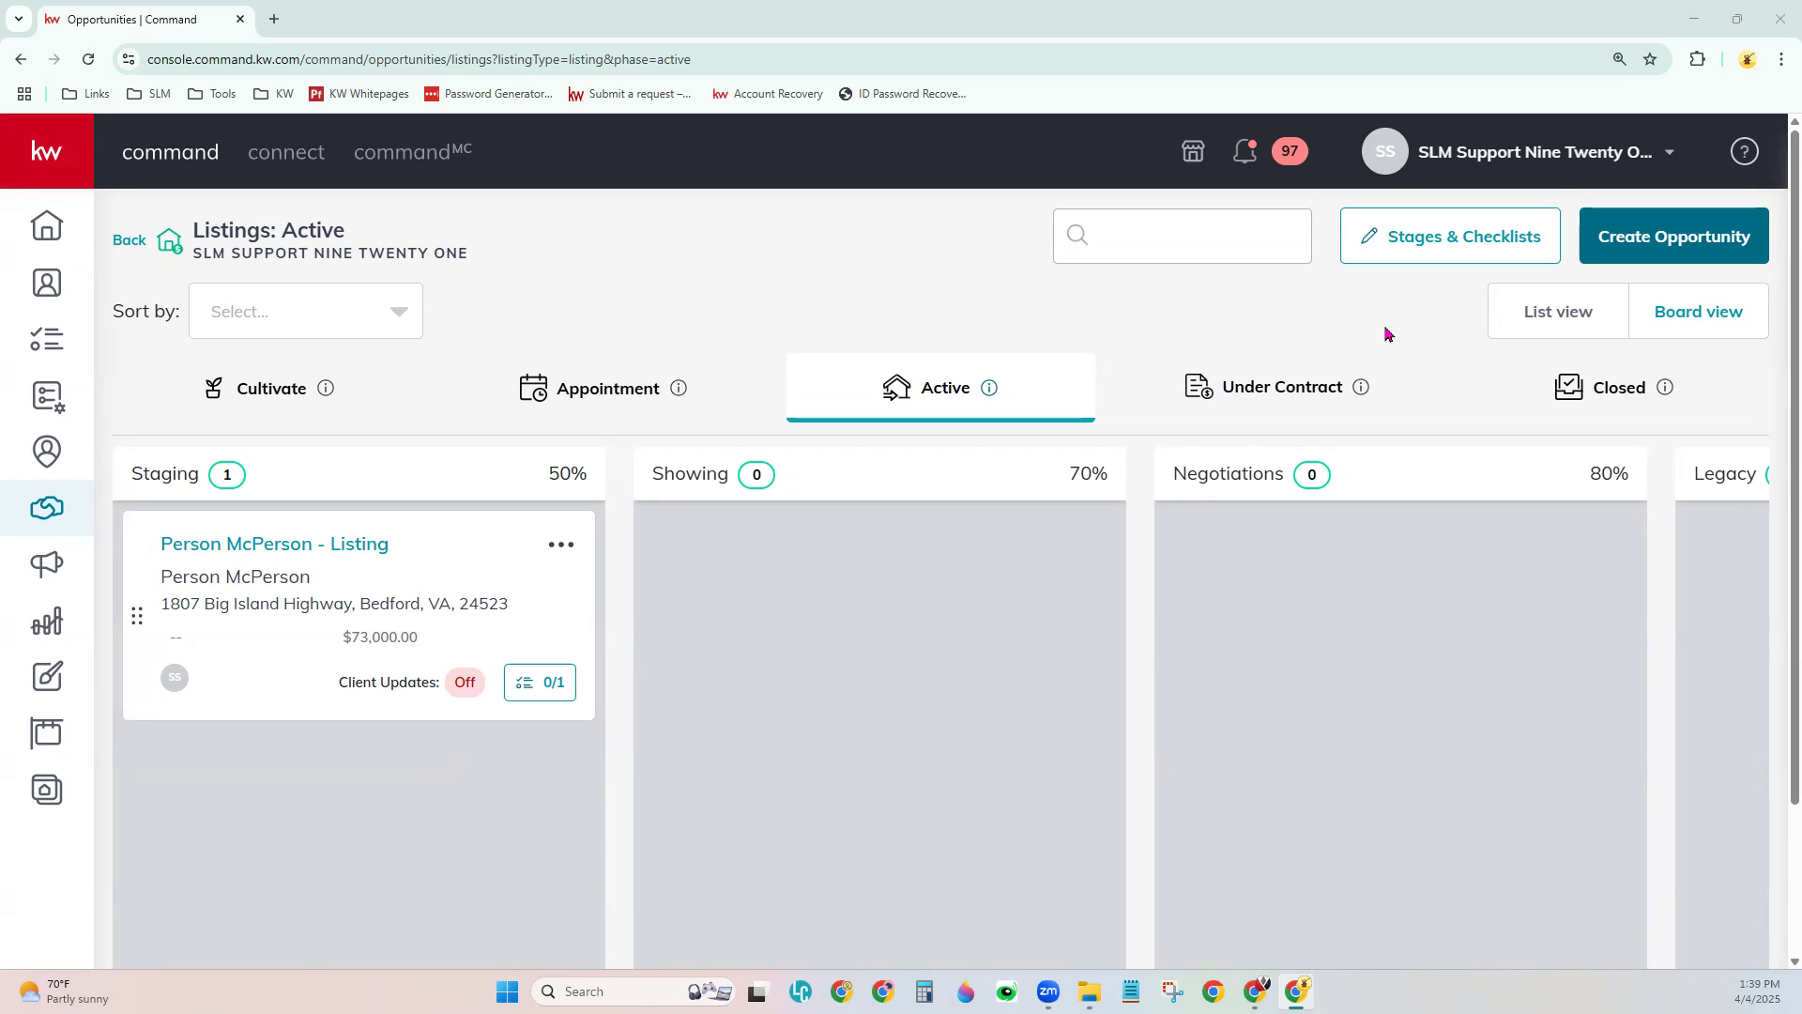
- Open account Settings and highlight the DocuSign and Dotloop integrations, both shown as Not Connected
{"action": "left_click", "coordinate": [1513, 155]}
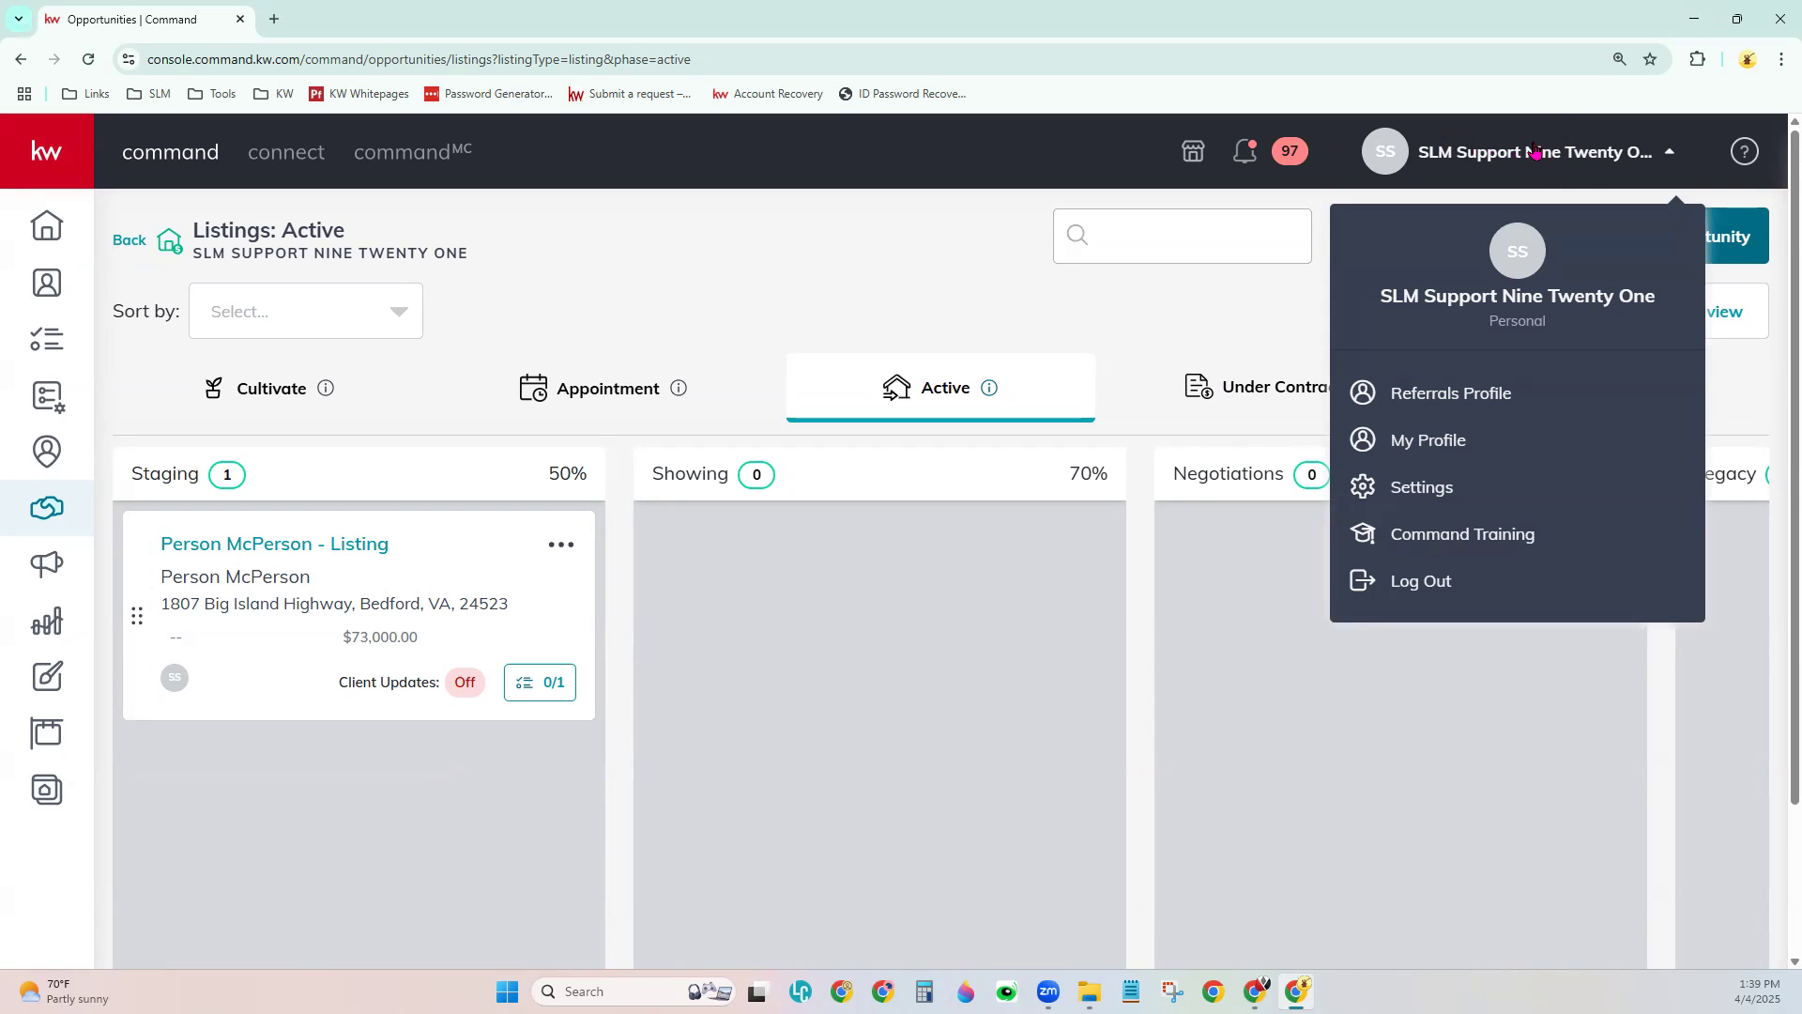
{"action": "left_click", "coordinate": [1468, 491]}
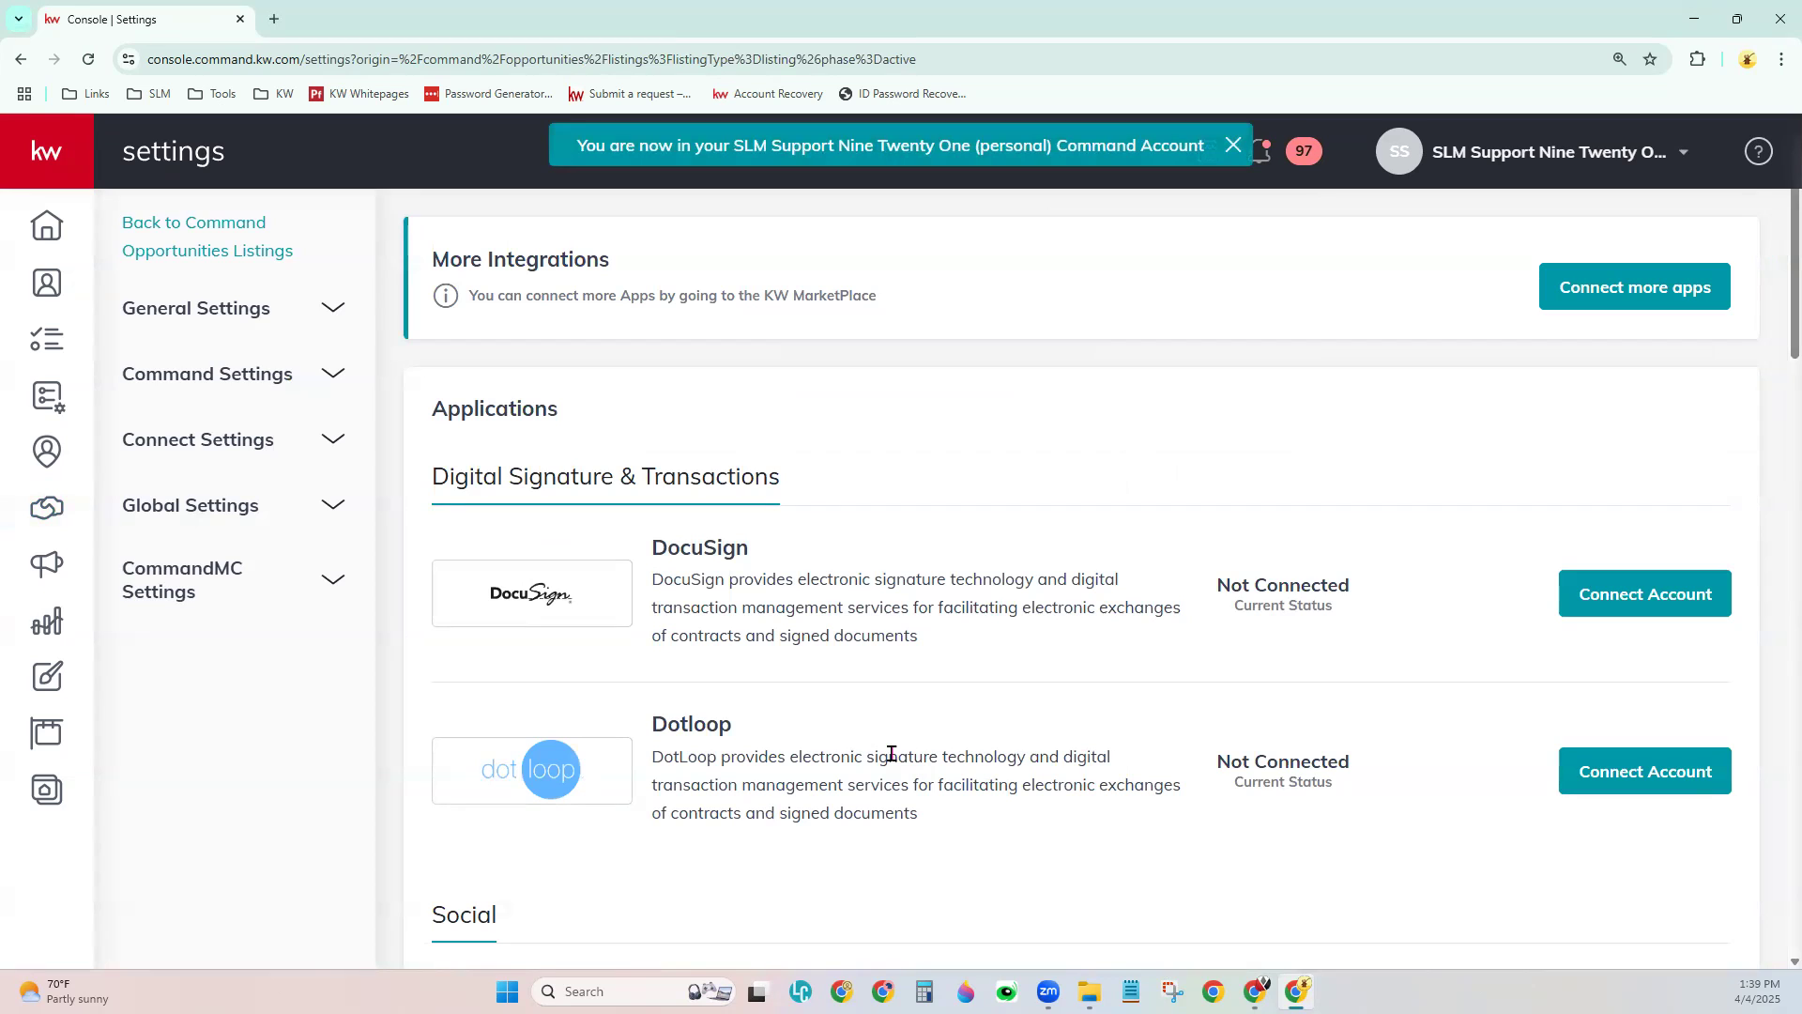
{"action": "left_click_drag", "start_coordinate": [648, 560], "coordinate": [765, 547]}
{"action": "left_click_drag", "start_coordinate": [655, 724], "coordinate": [741, 733]}
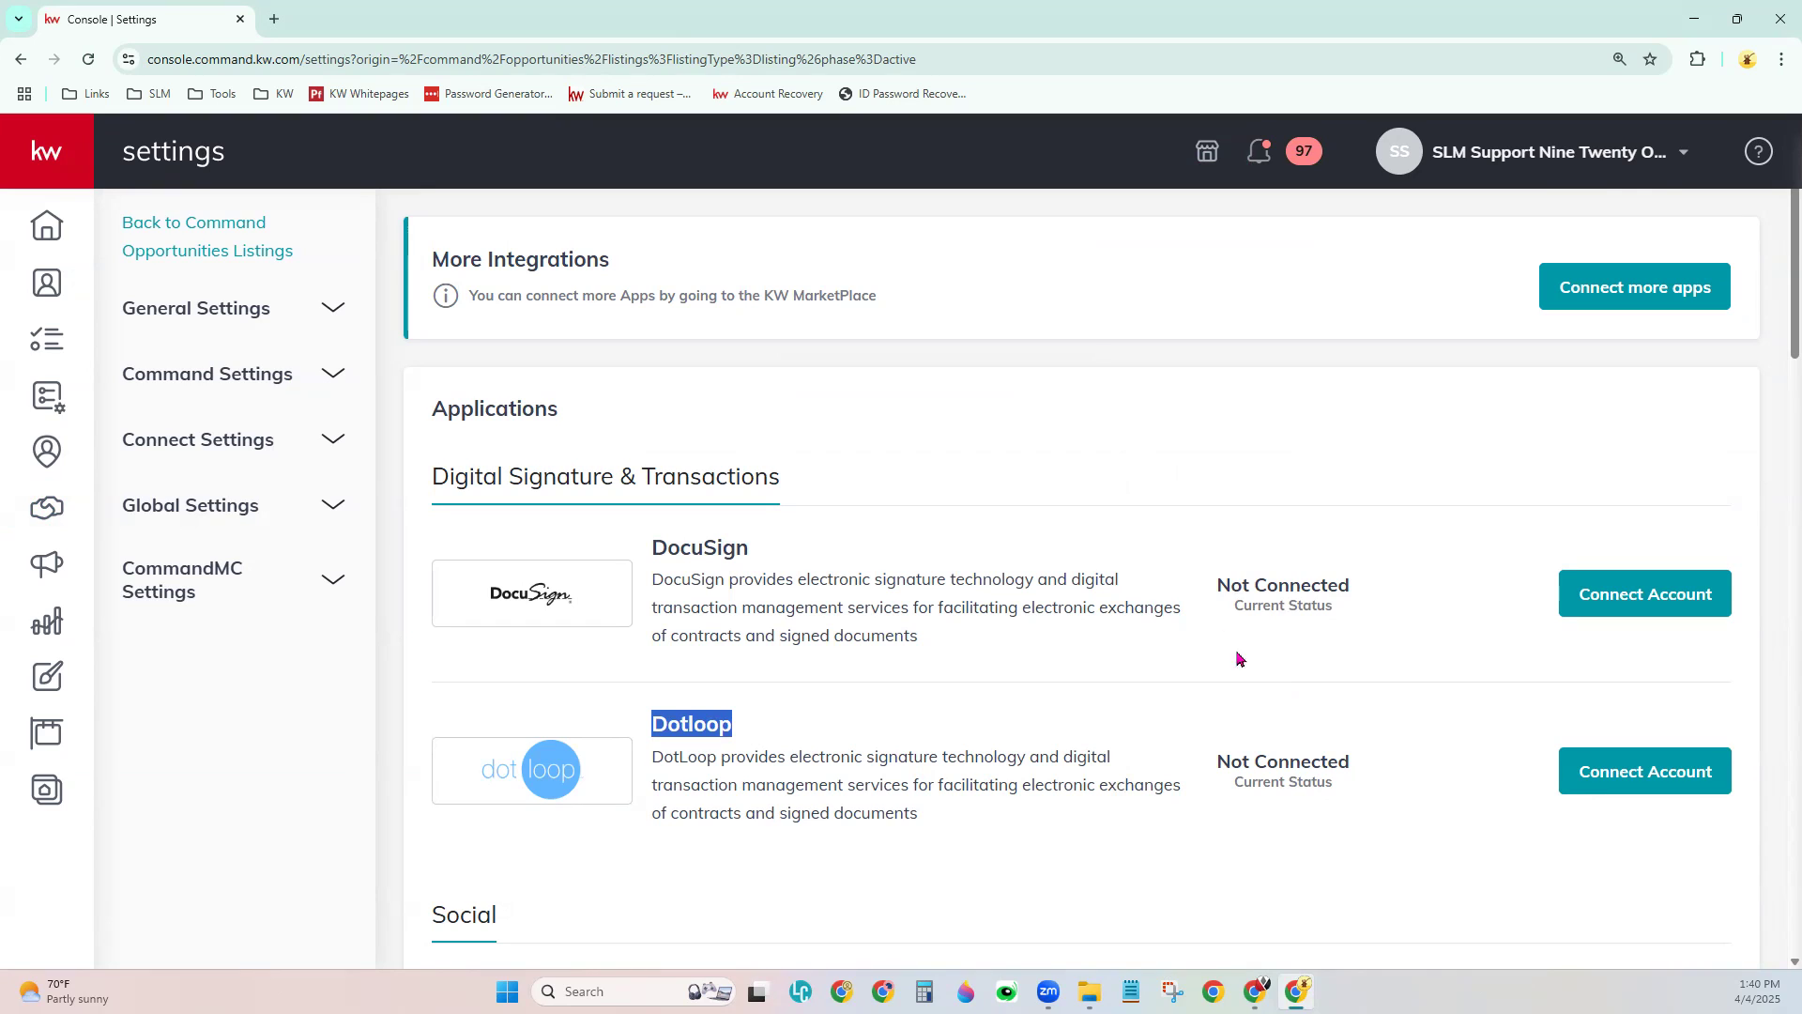
{"action": "left_click", "coordinate": [1279, 652]}
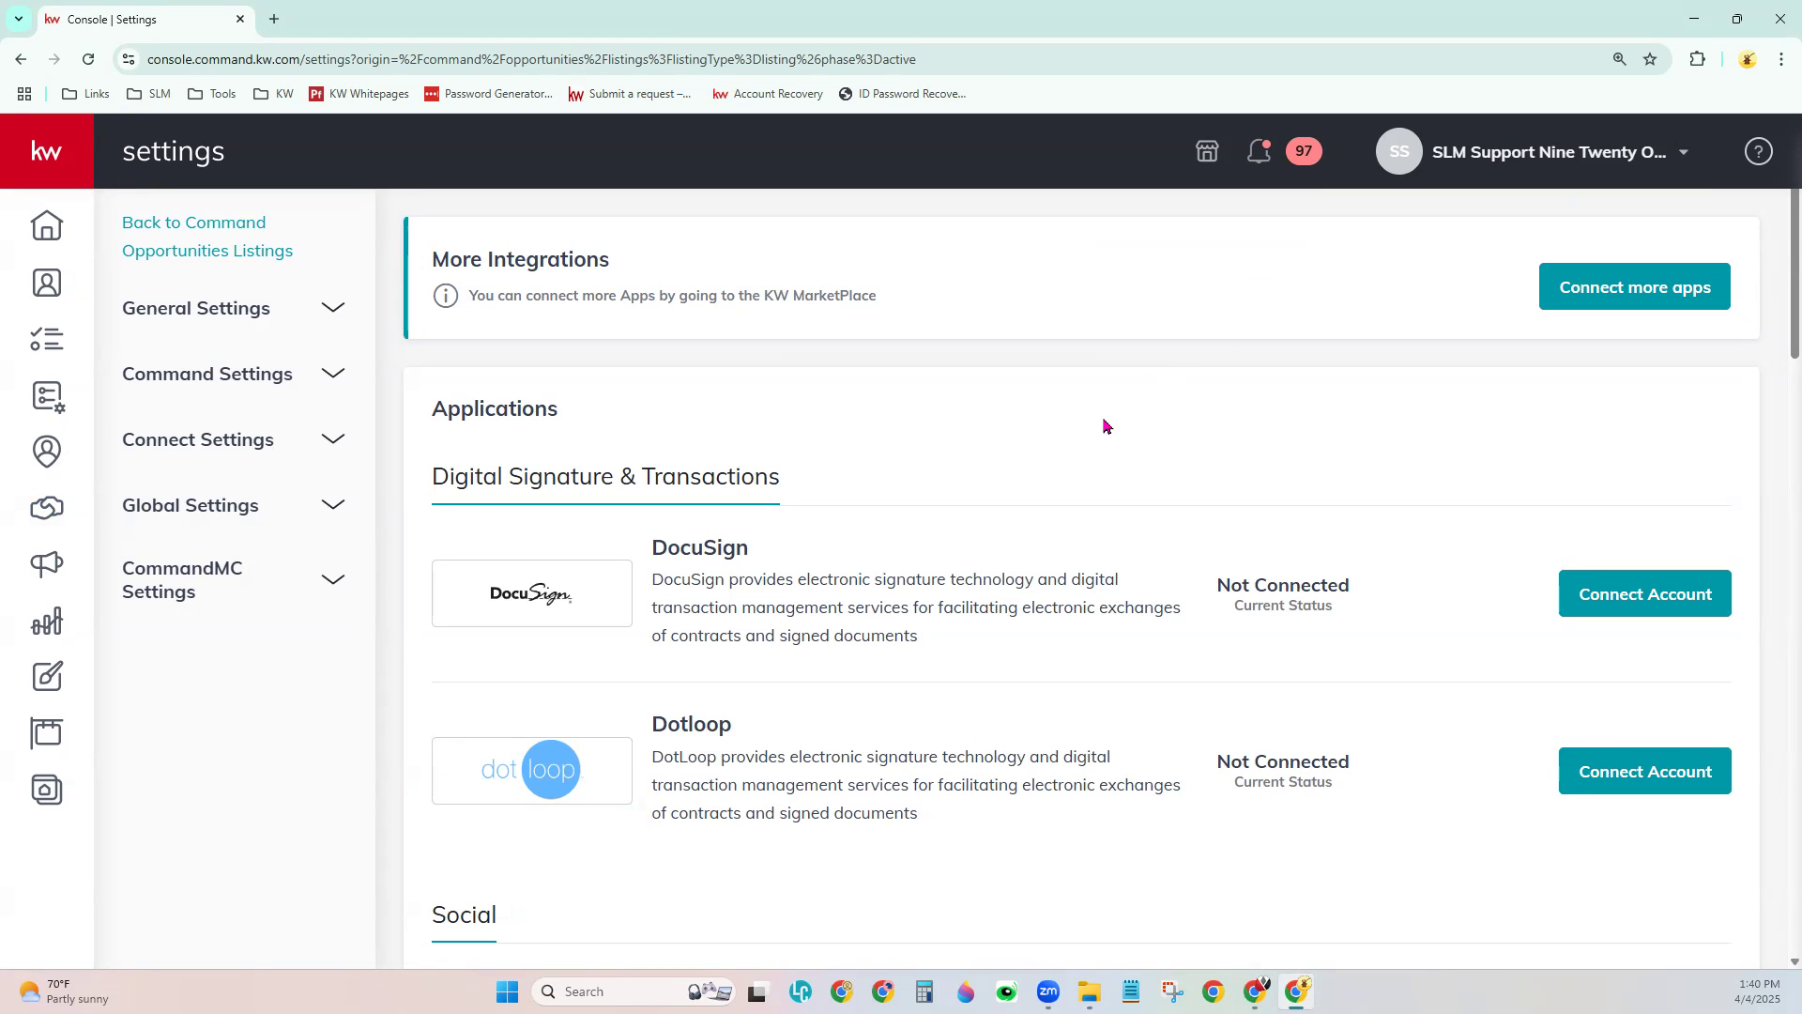
- Drag the listing card from the Active listings board back to Cultivate, landing in Hot at 10%
{"action": "left_click", "coordinate": [41, 515]}
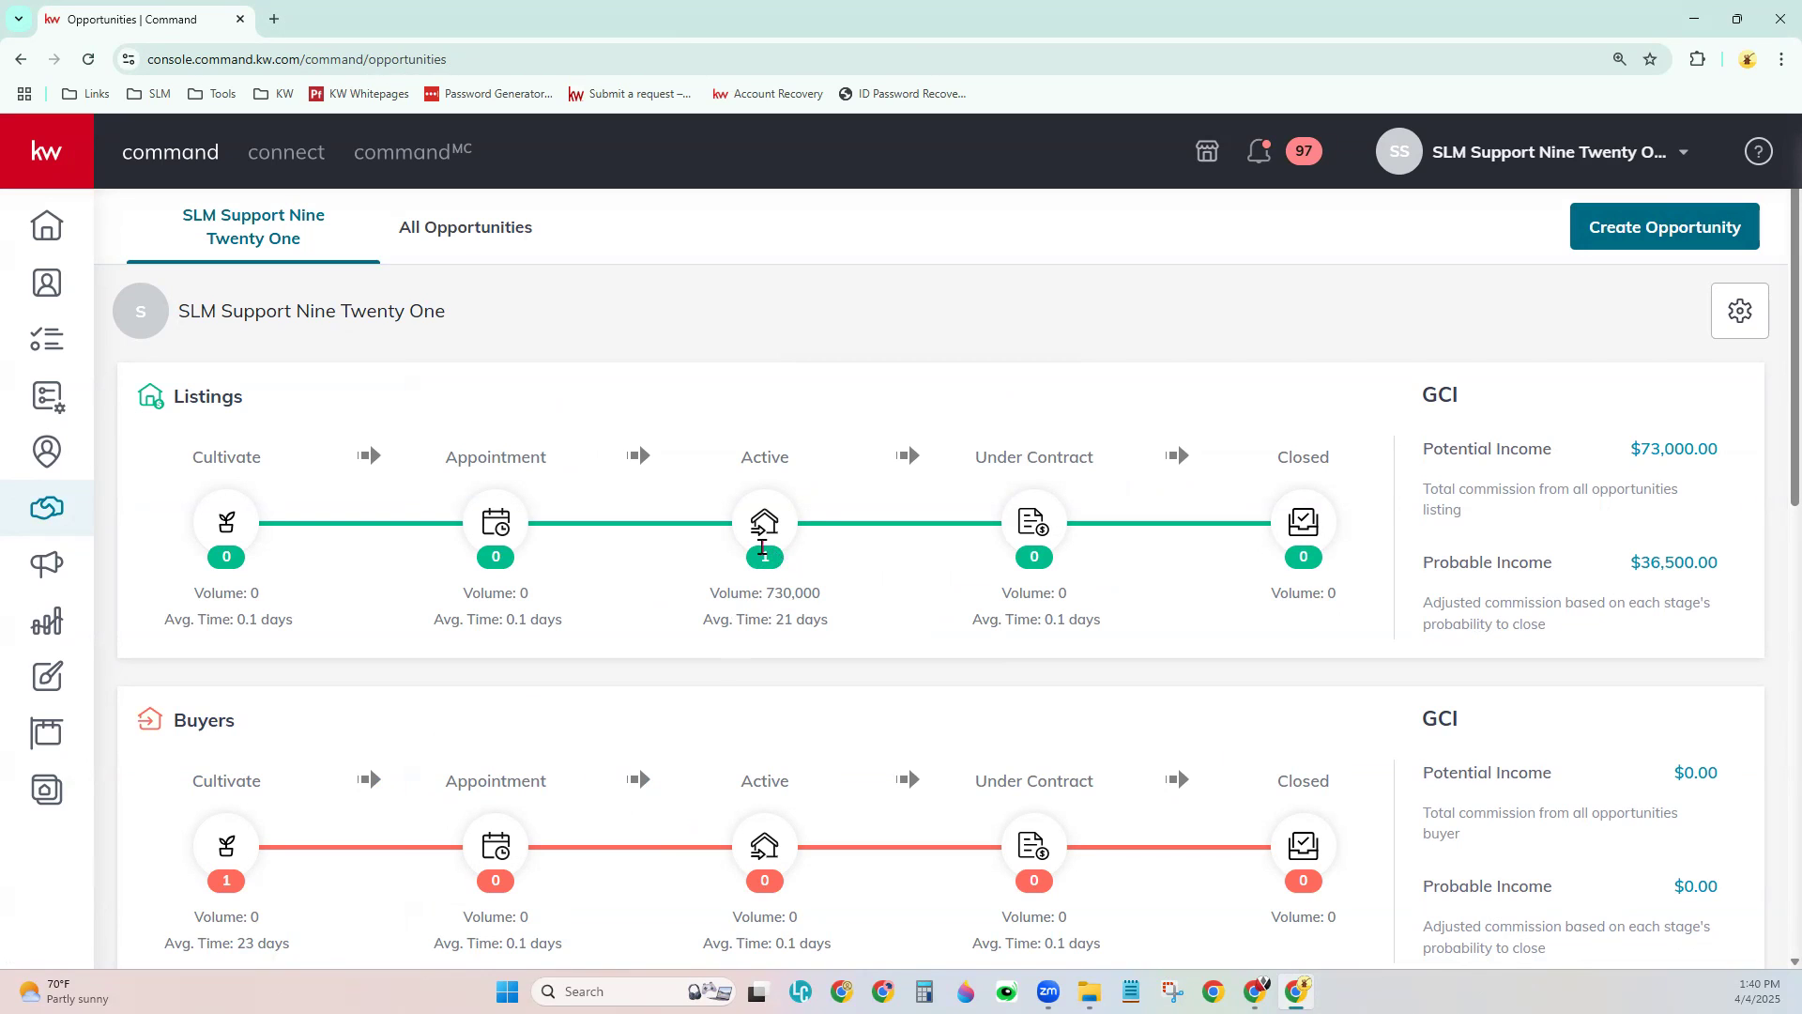
{"action": "left_click", "coordinate": [766, 557]}
{"action": "left_click_drag", "start_coordinate": [306, 561], "coordinate": [266, 436]}
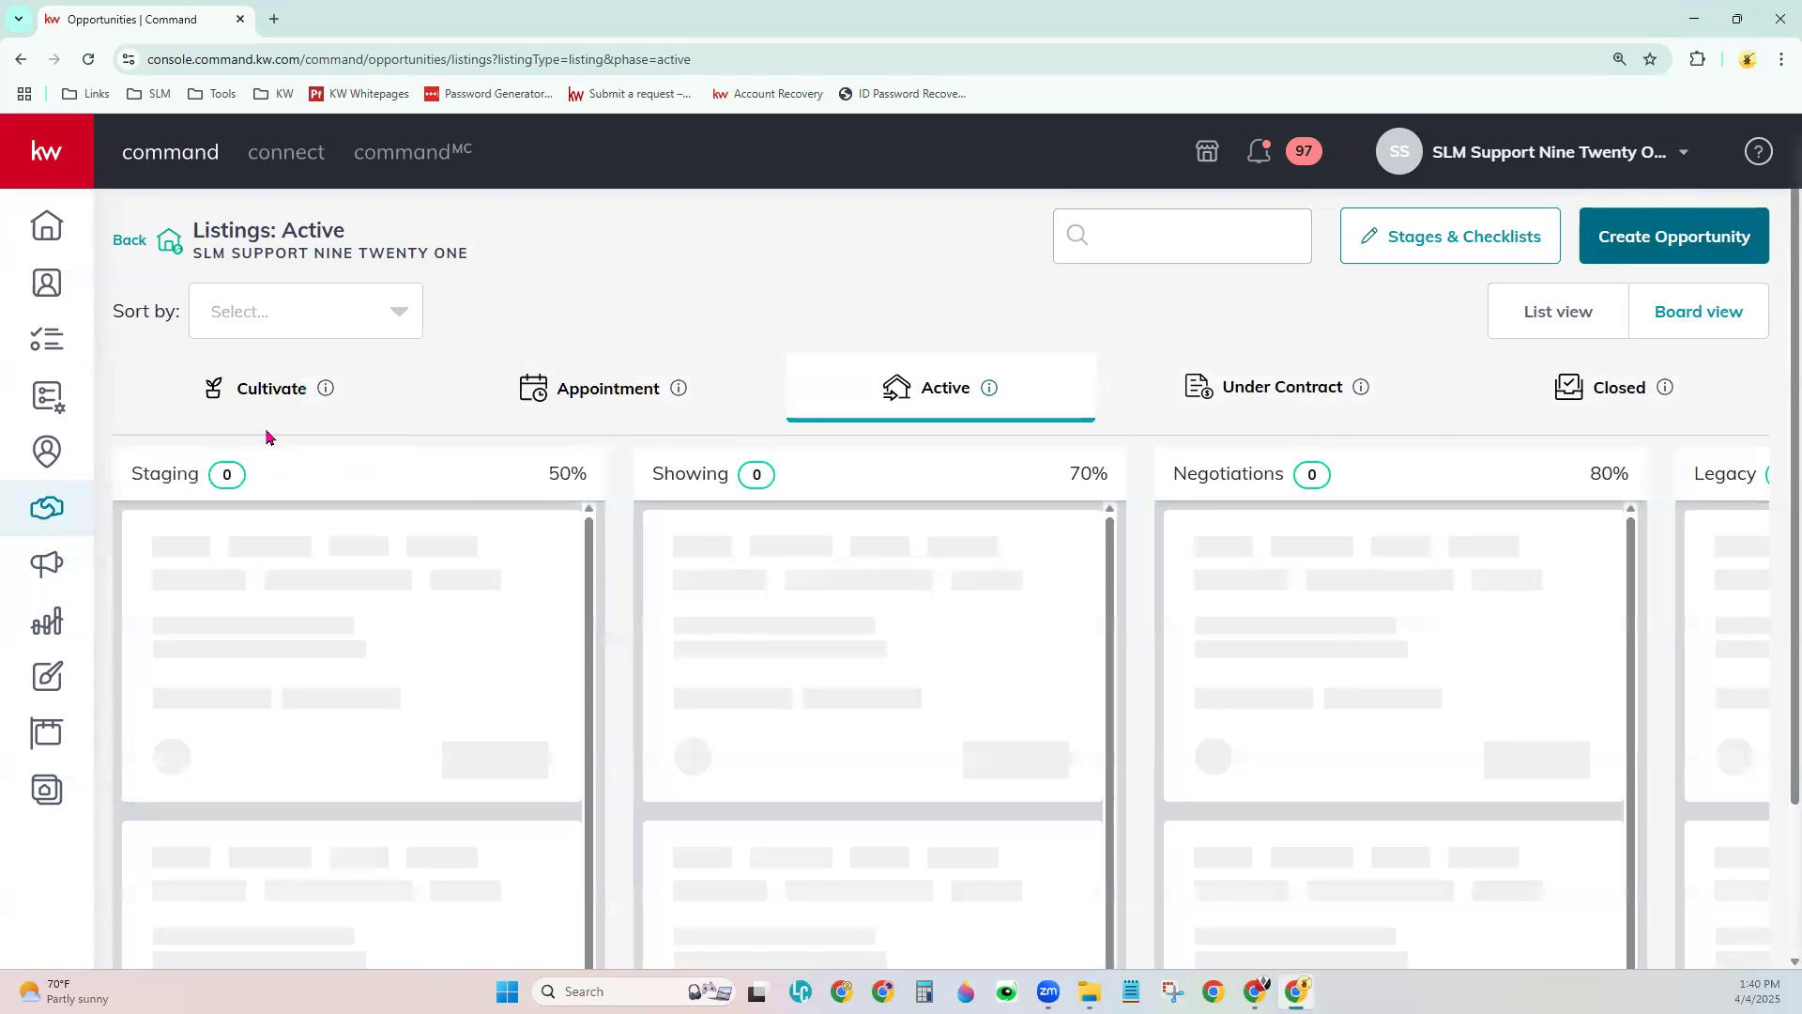
{"action": "left_click", "coordinate": [301, 397]}
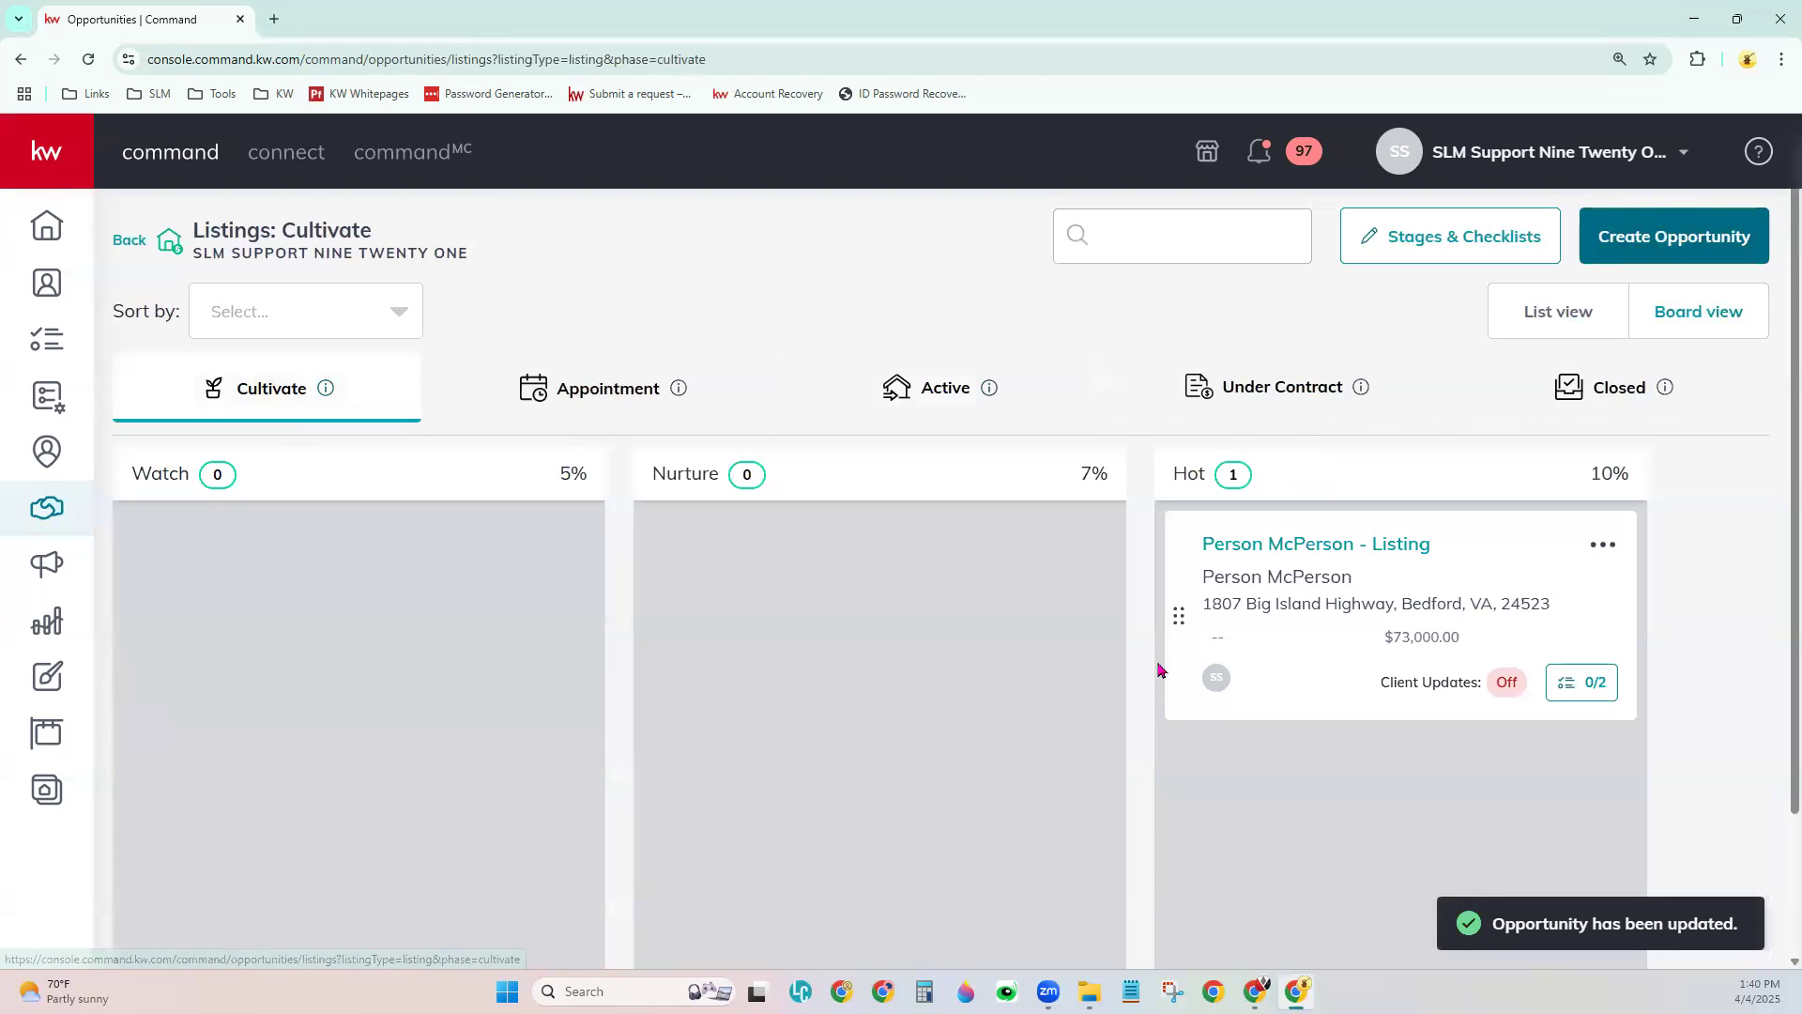
- Open the listing's Details page, view the Property edit dialog without saving, and review Key Information
{"action": "left_click", "coordinate": [1344, 558]}
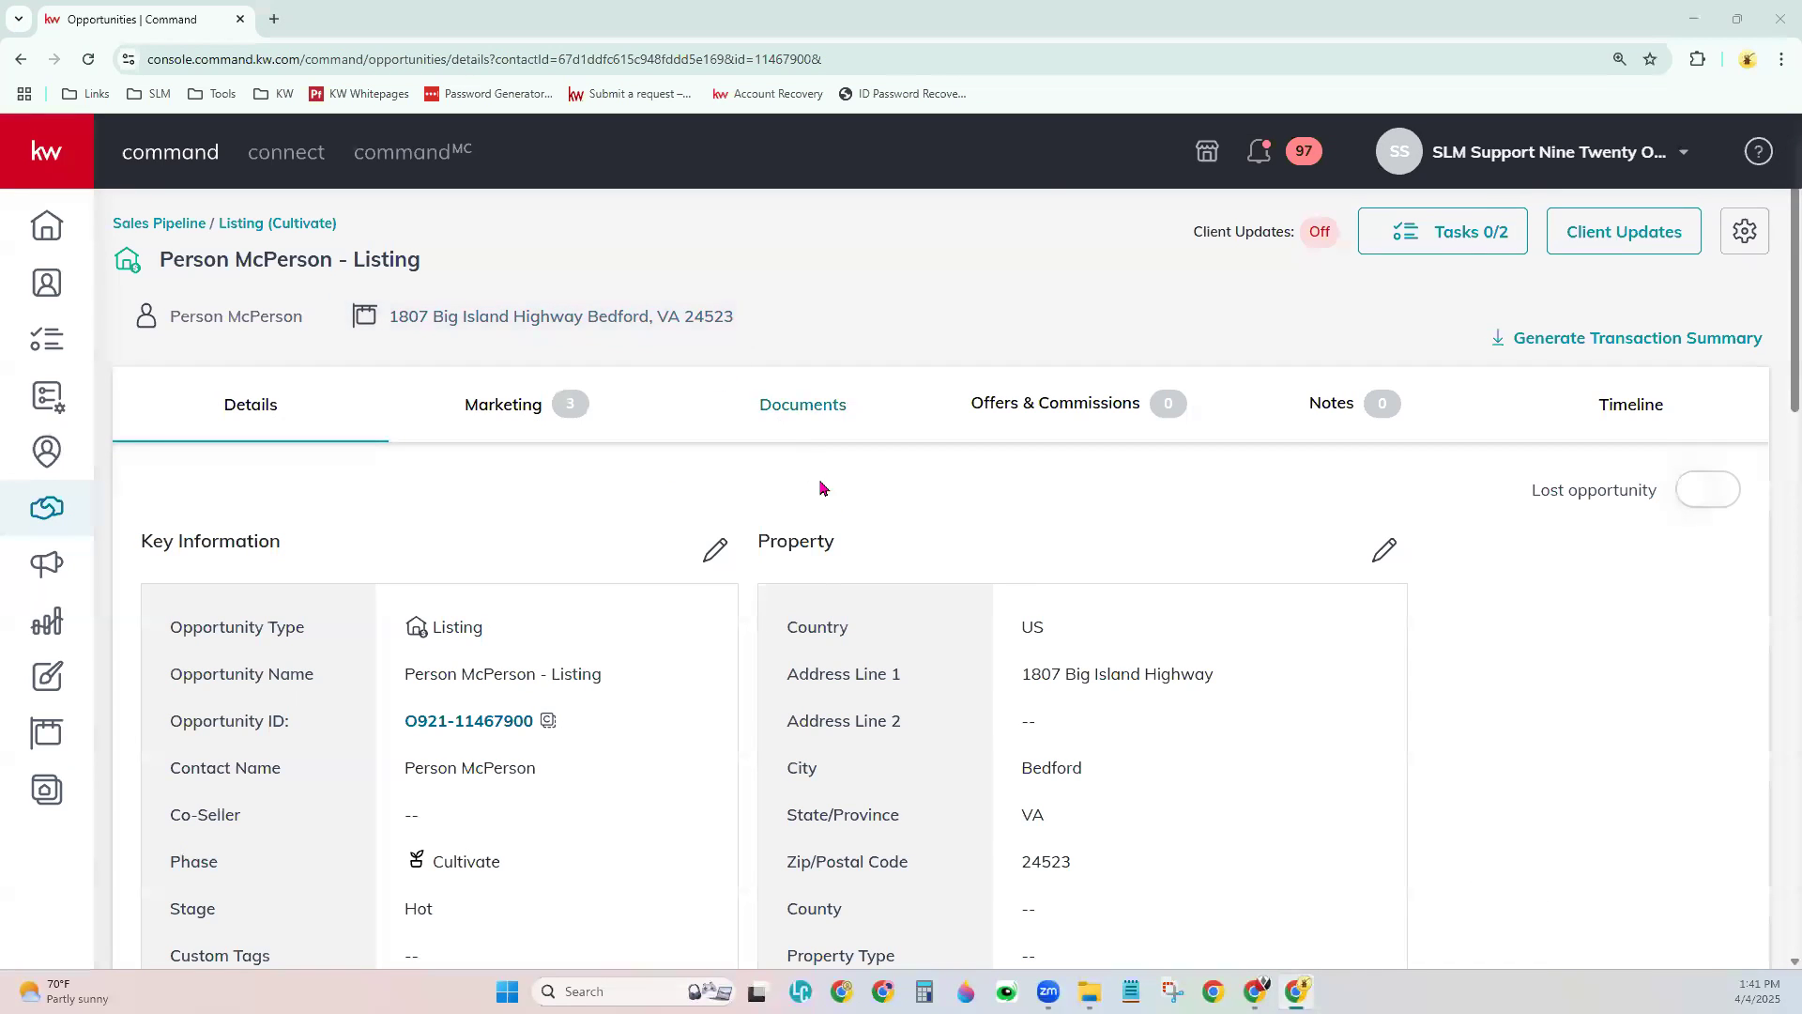
{"action": "left_click_drag", "start_coordinate": [760, 542], "coordinate": [845, 551]}
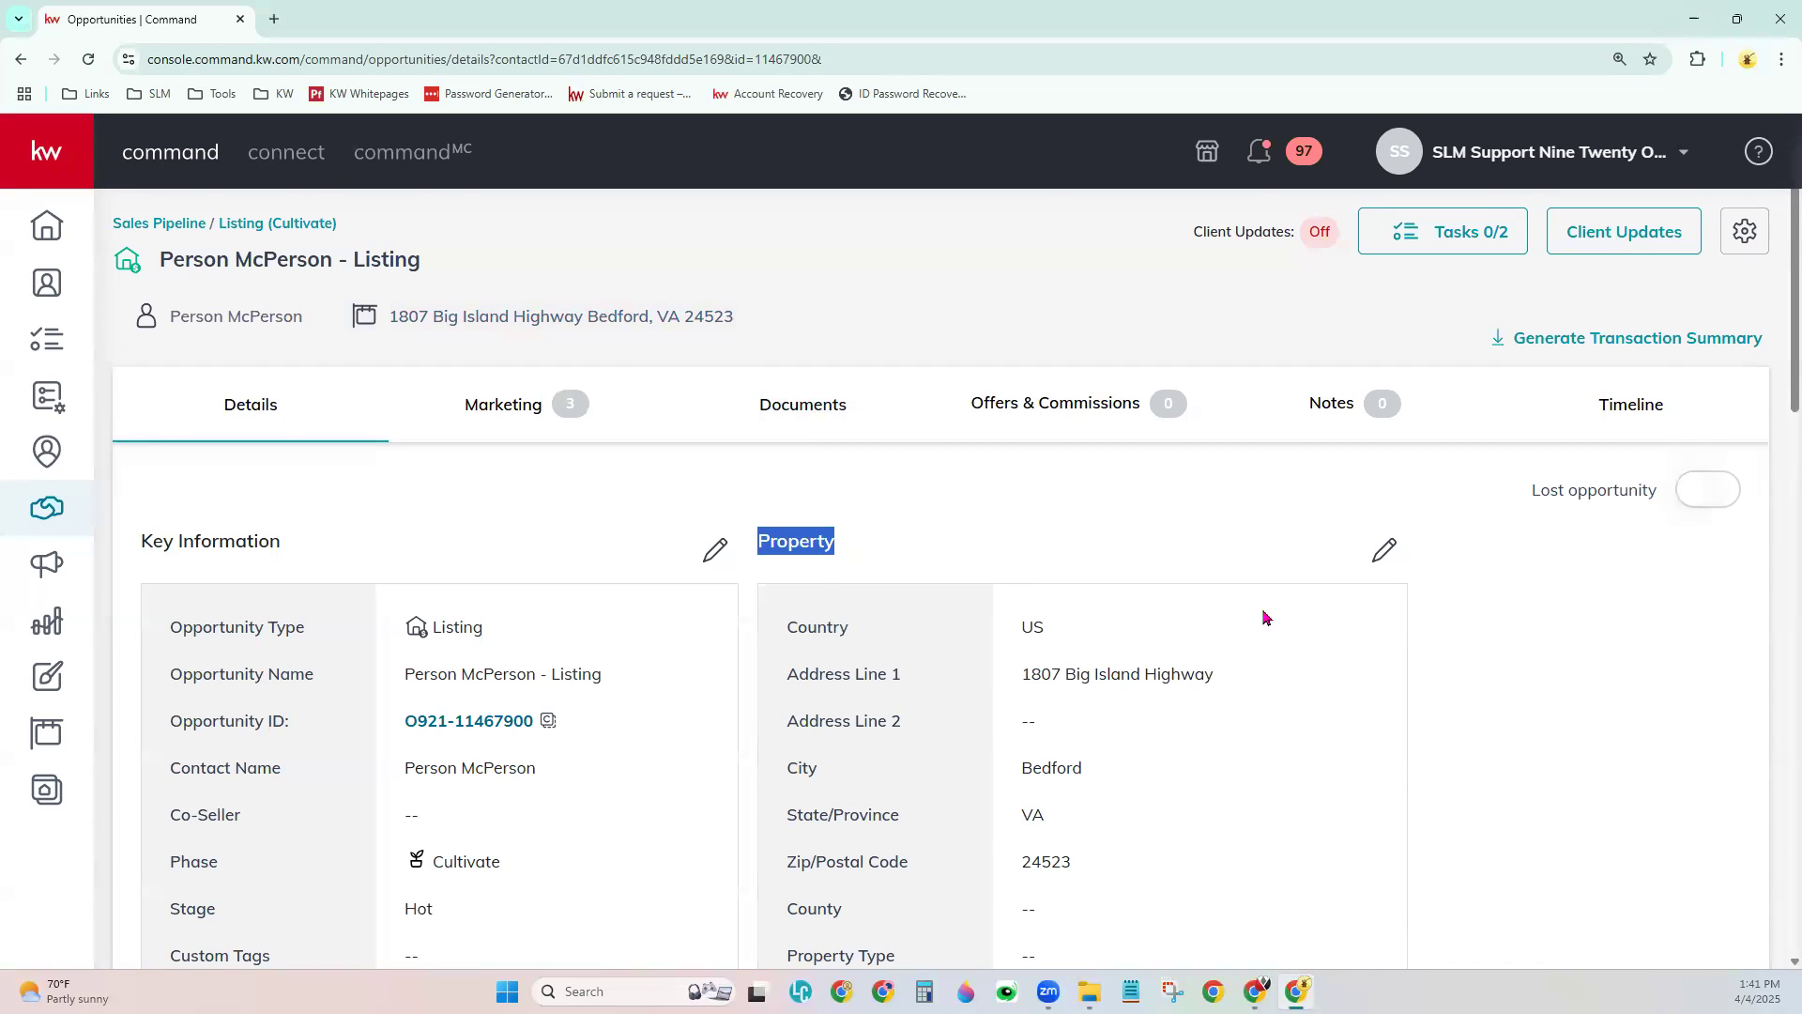
{"action": "scroll", "coordinate": [1446, 575], "scroll_direction": "down", "scroll_amount": 2}
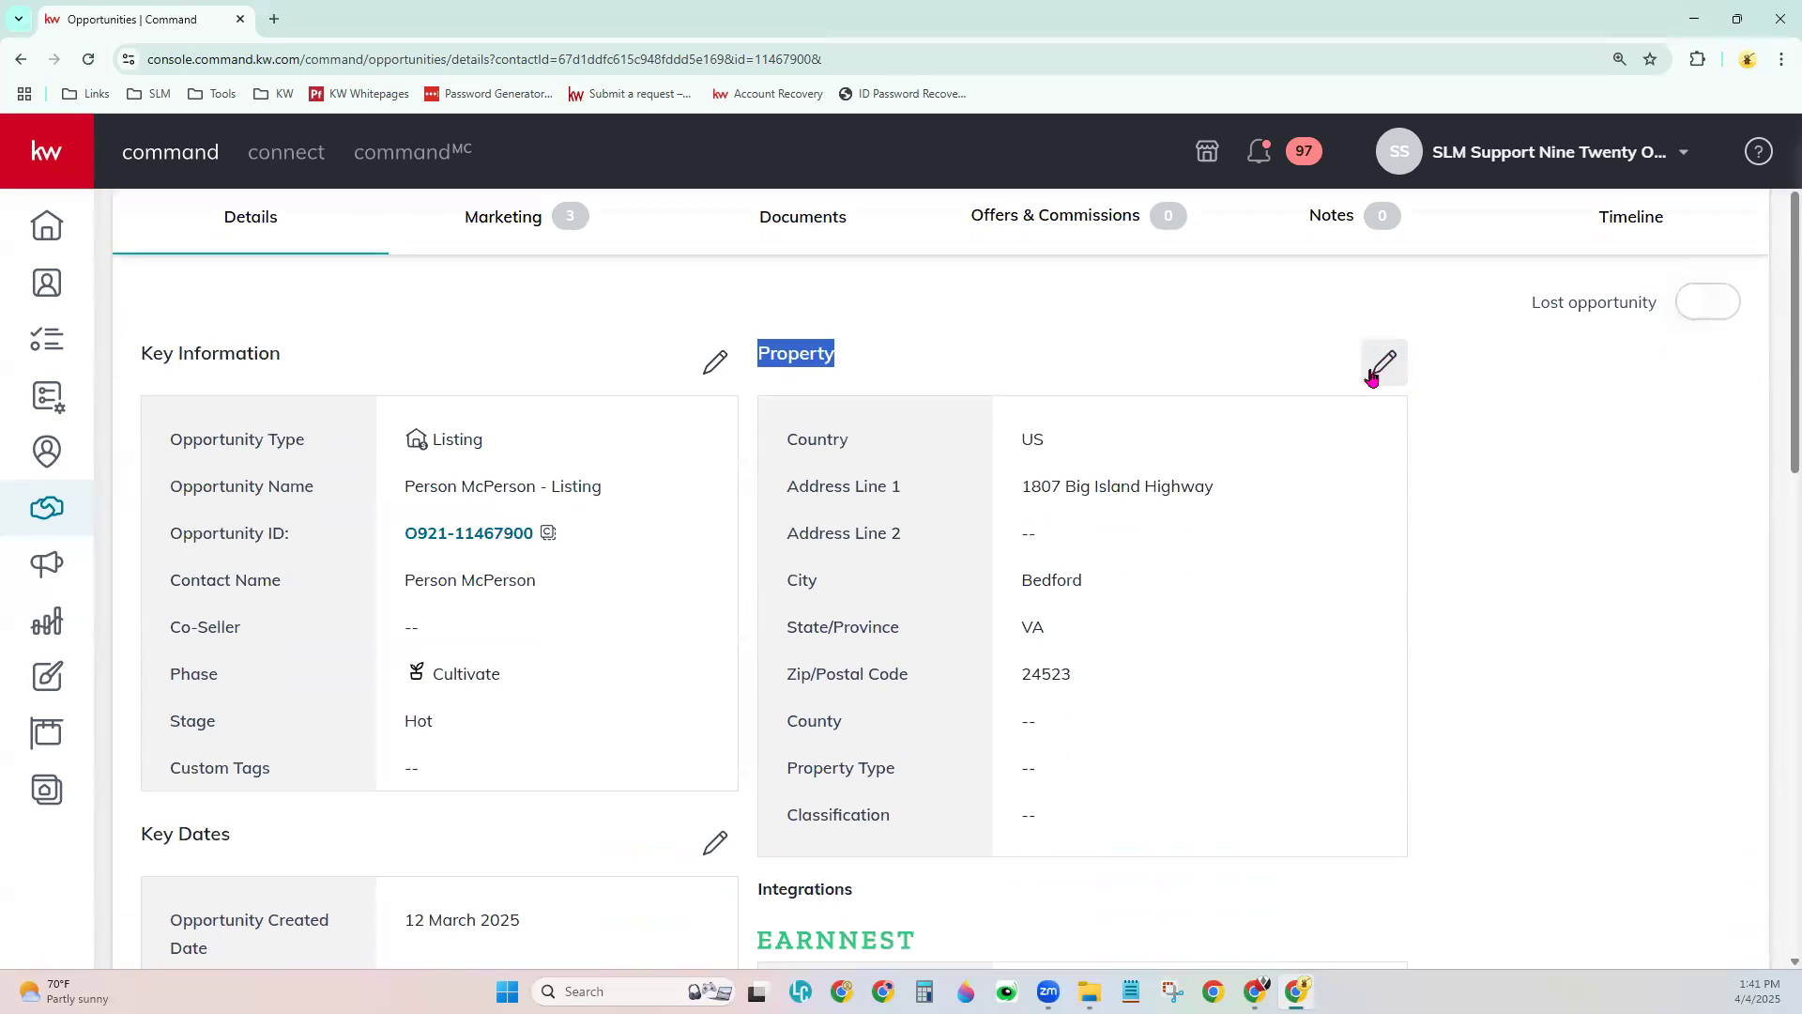
{"action": "left_click", "coordinate": [1380, 376]}
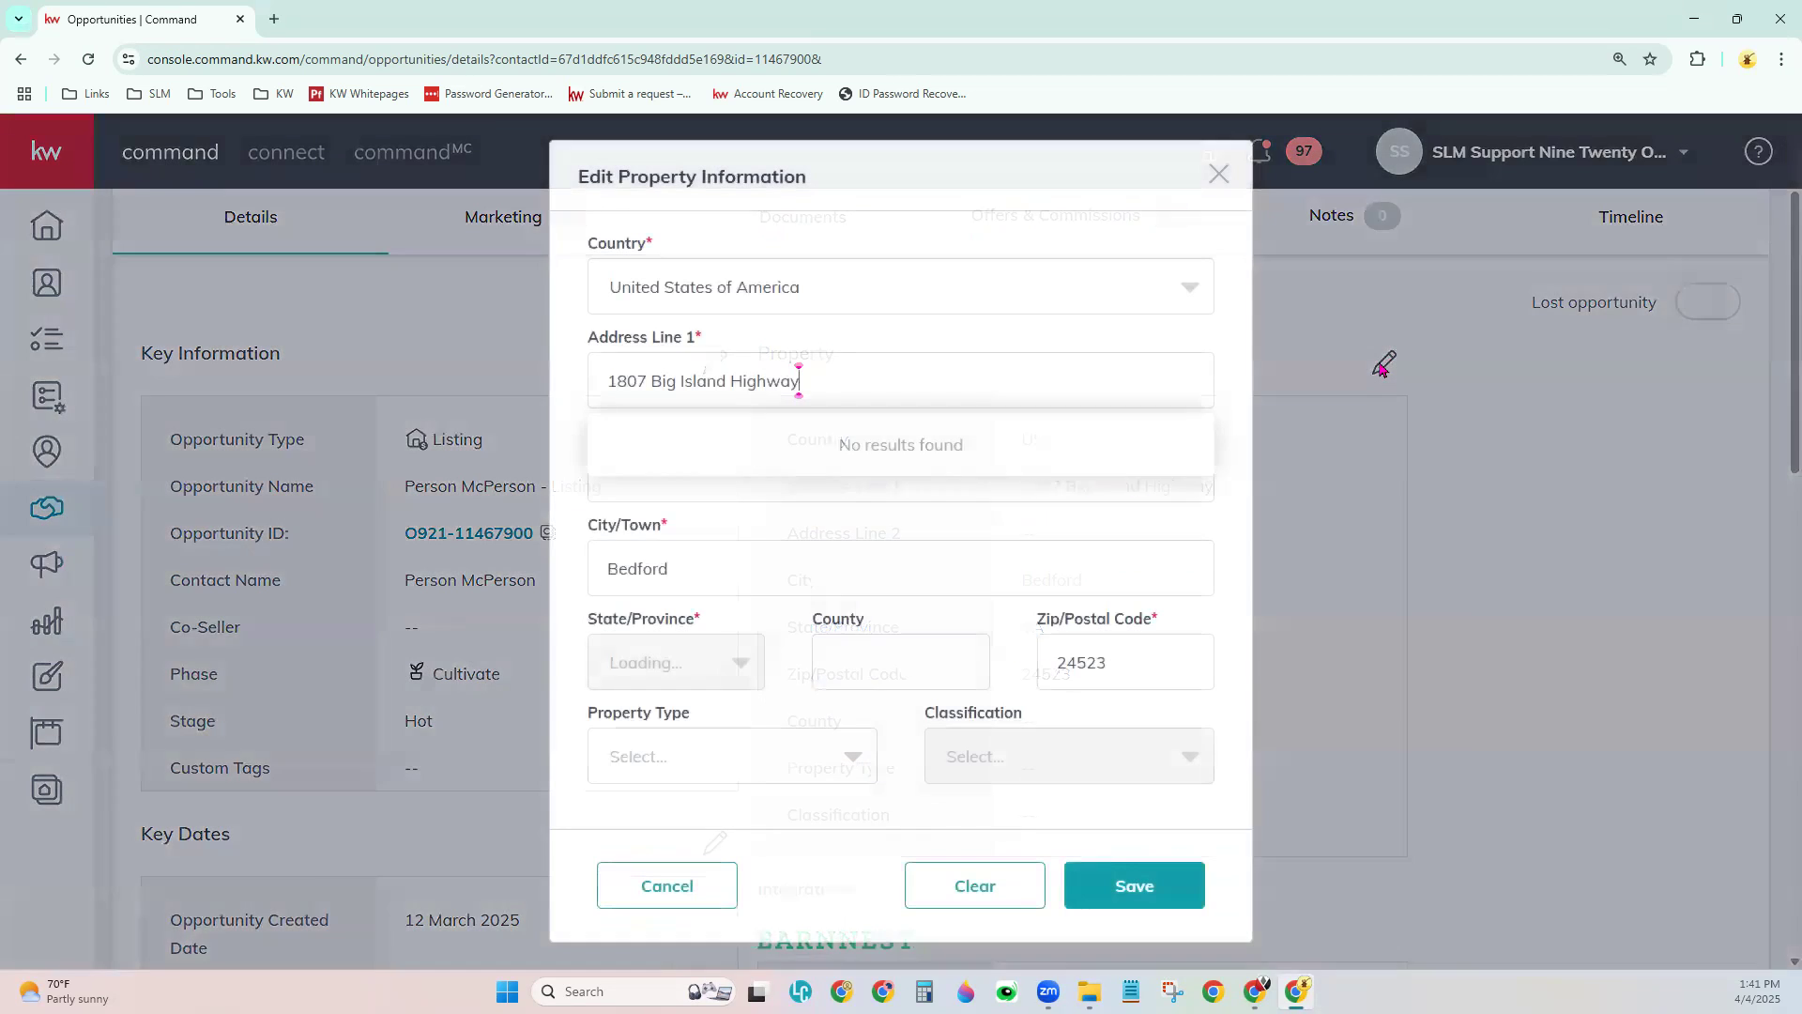
{"action": "left_click", "coordinate": [865, 725]}
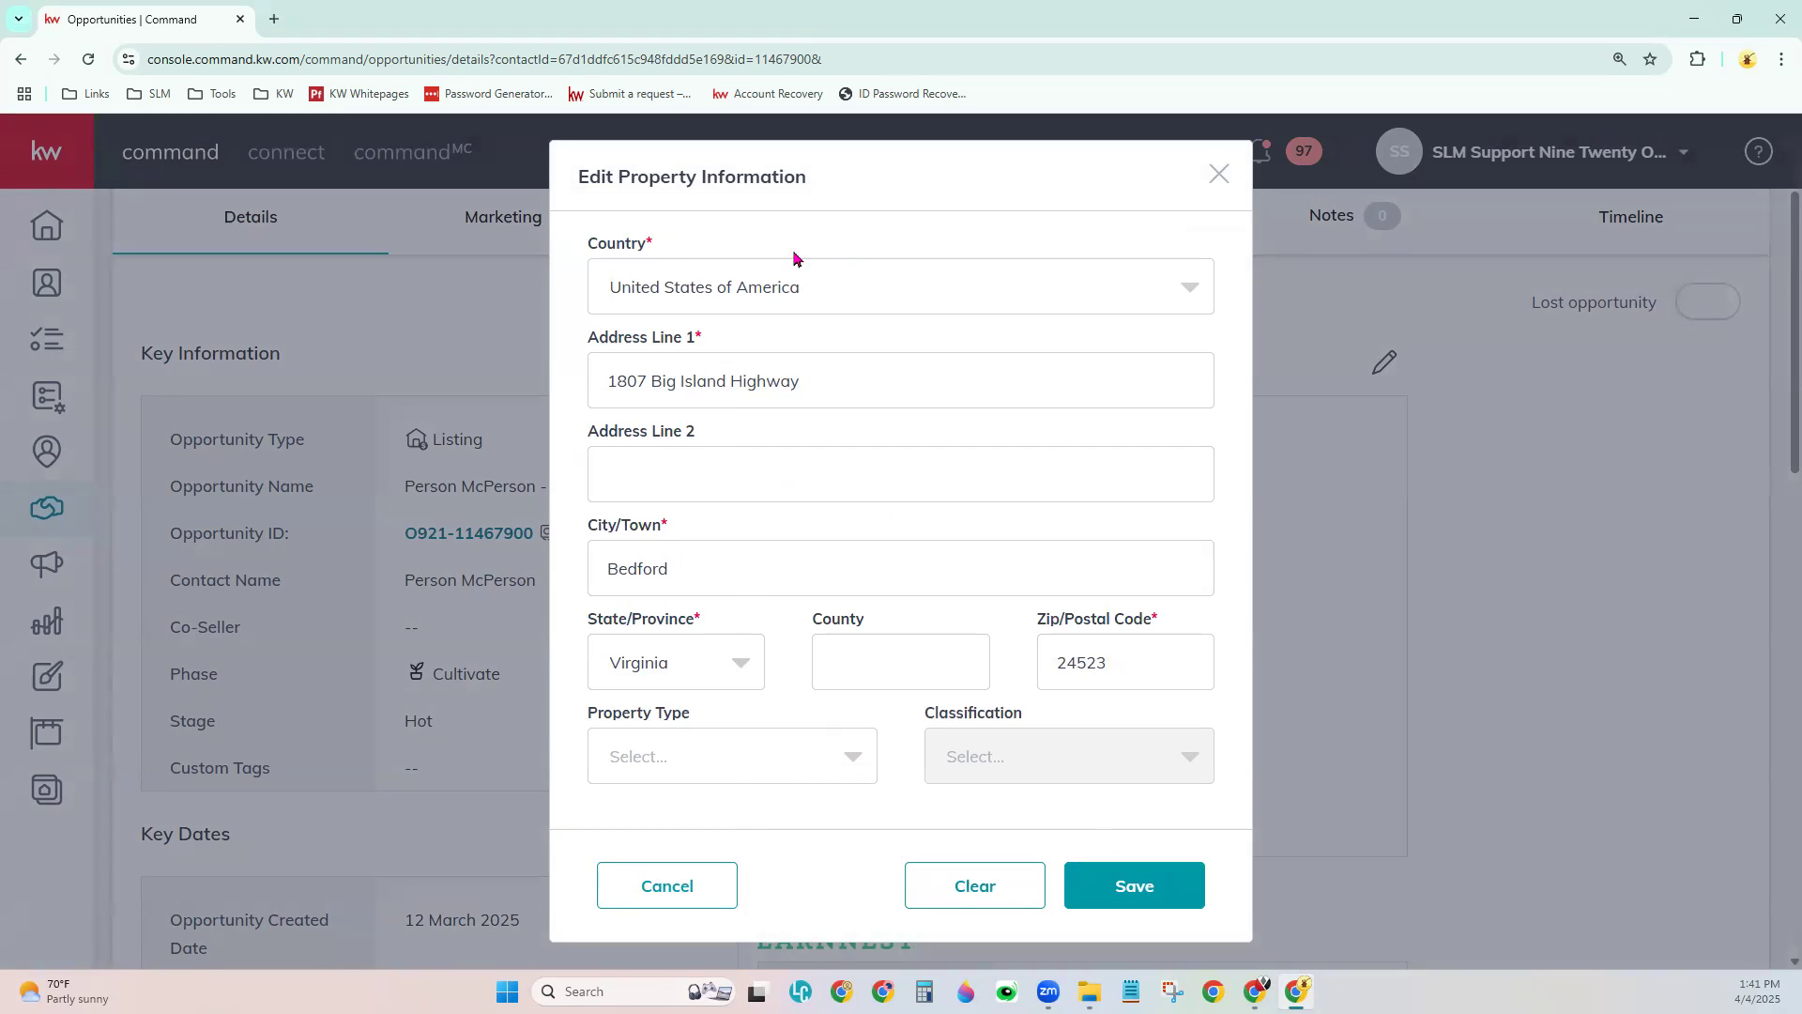
{"action": "left_click", "coordinate": [692, 902]}
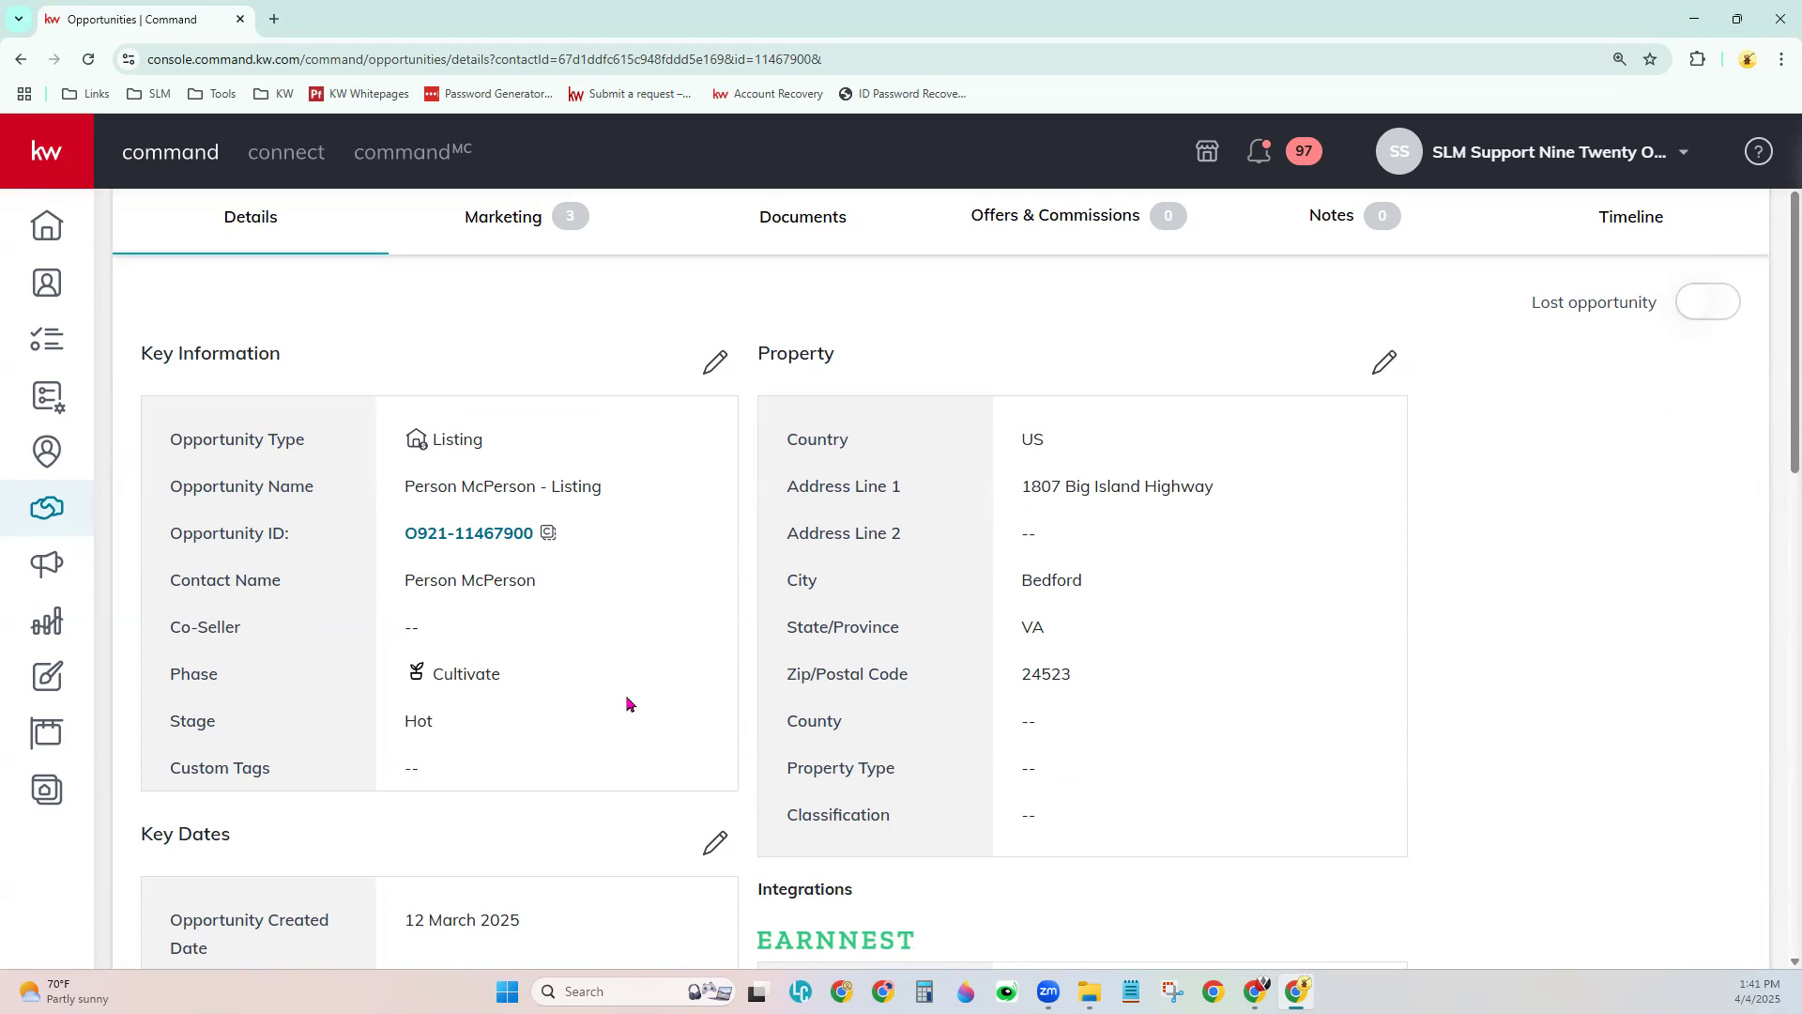
{"action": "scroll", "coordinate": [627, 704], "scroll_direction": "down", "scroll_amount": 4}
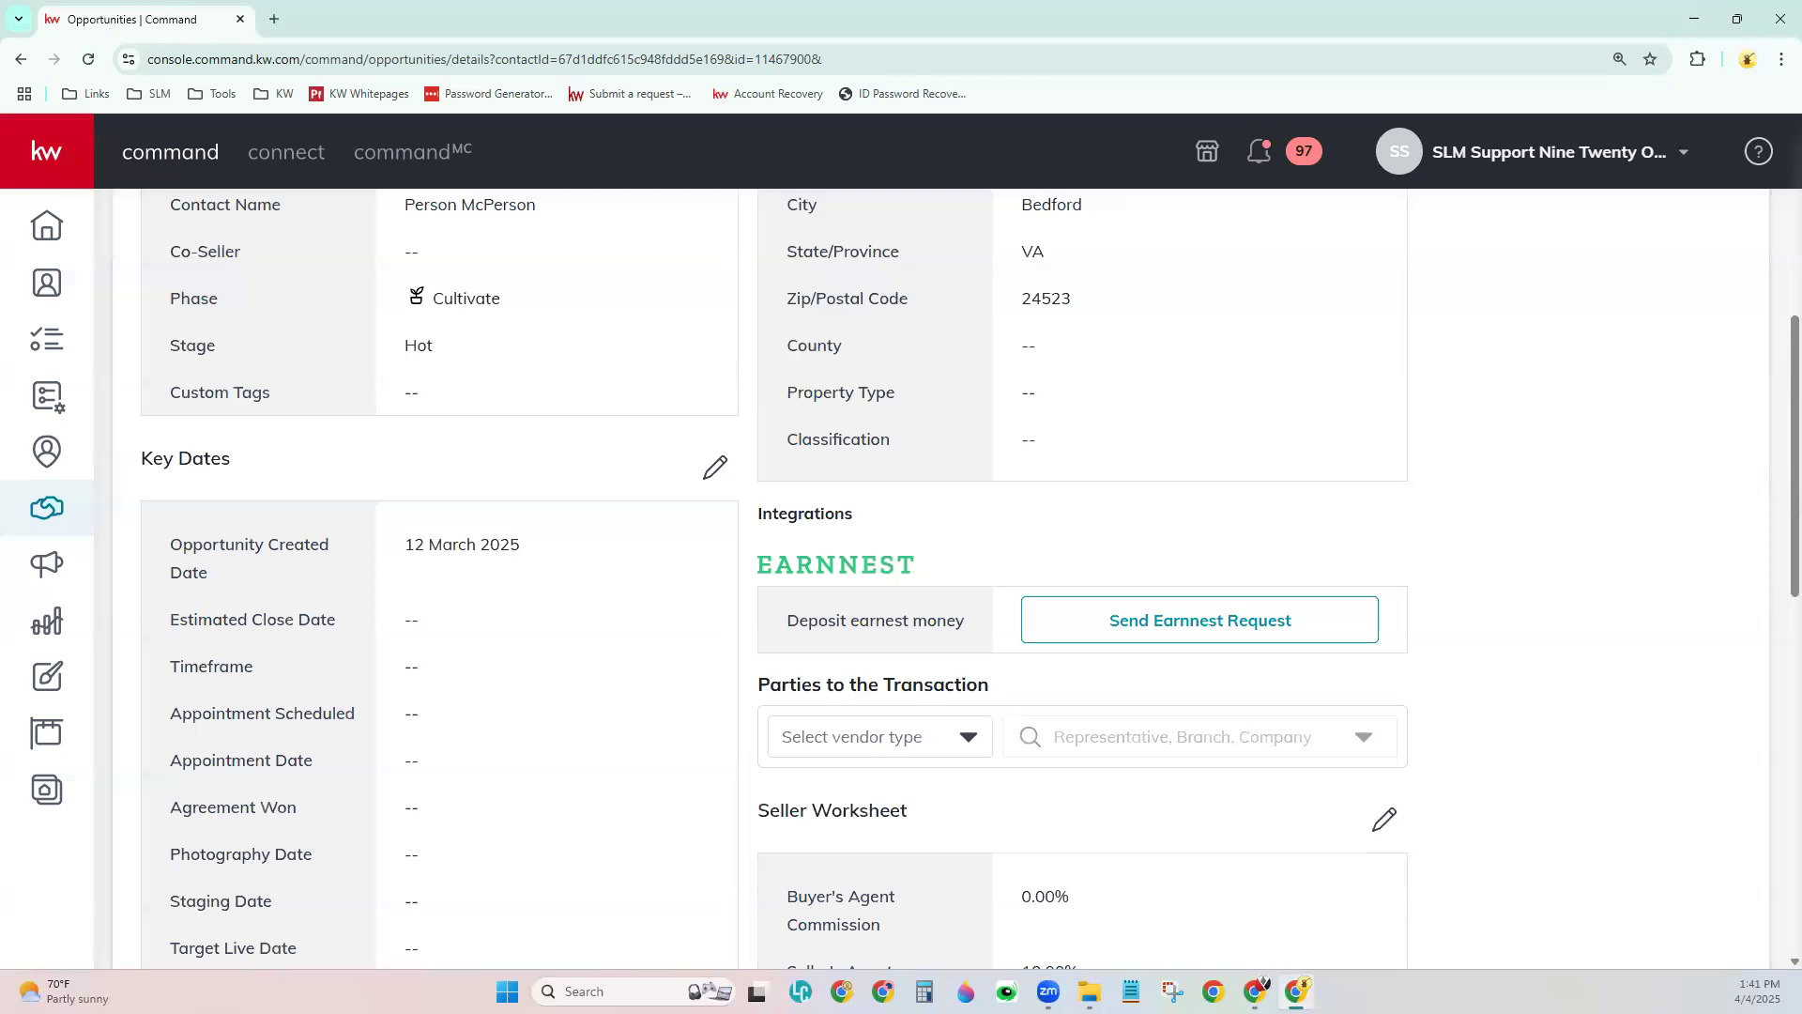
{"action": "scroll", "coordinate": [870, 662], "scroll_direction": "up", "scroll_amount": 5}
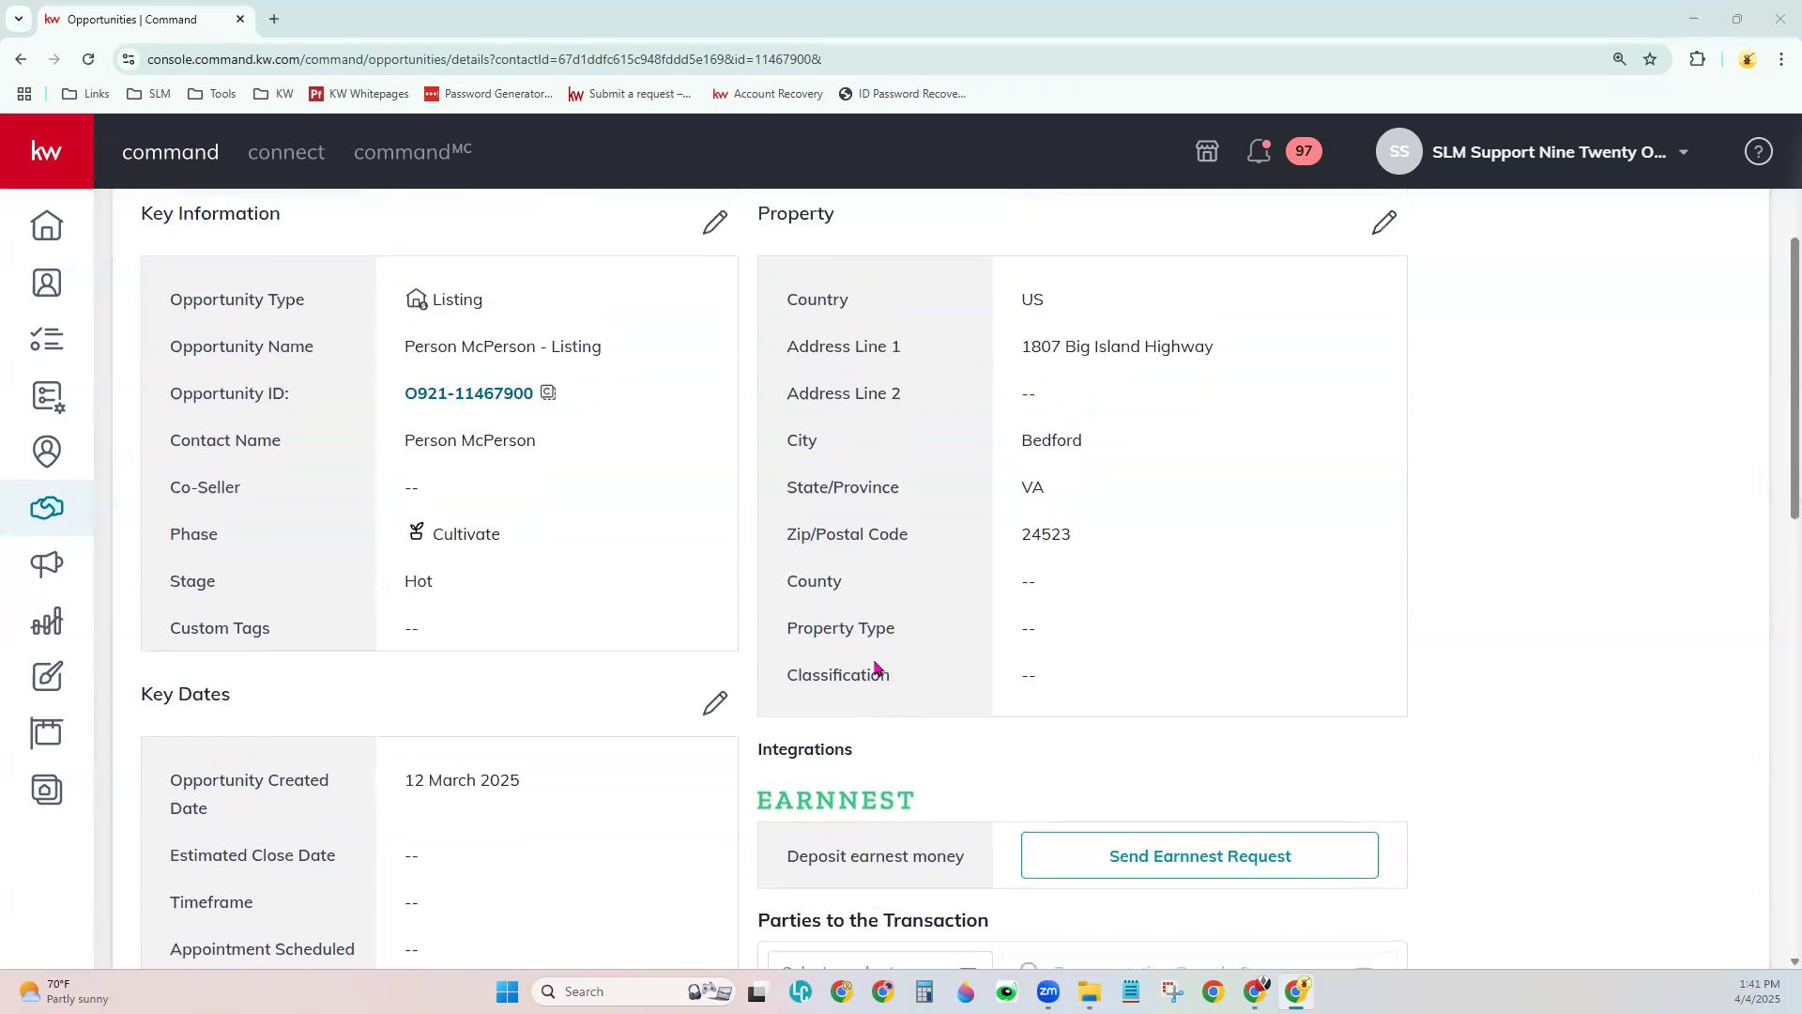
{"action": "scroll", "coordinate": [874, 668], "scroll_direction": "up", "scroll_amount": 1}
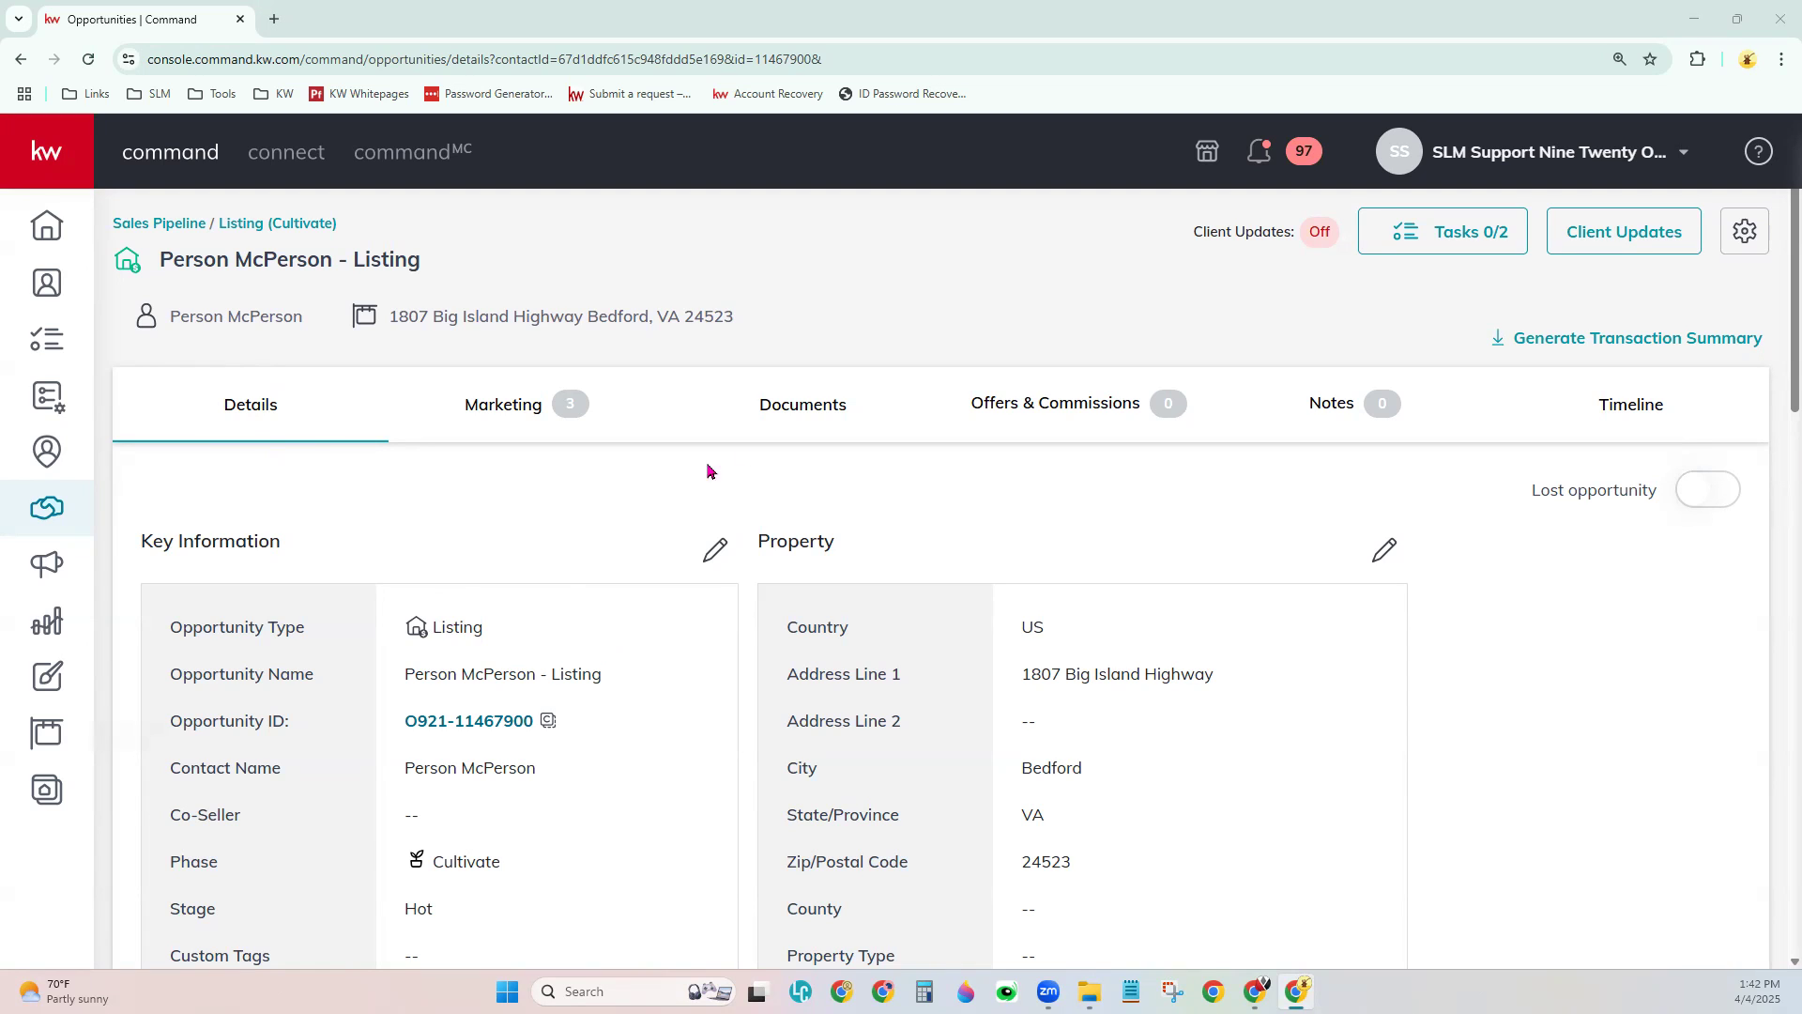
- Open the Documents tab and browse the Under Contract, Closed and Listed document checklists
{"action": "left_click", "coordinate": [789, 412]}
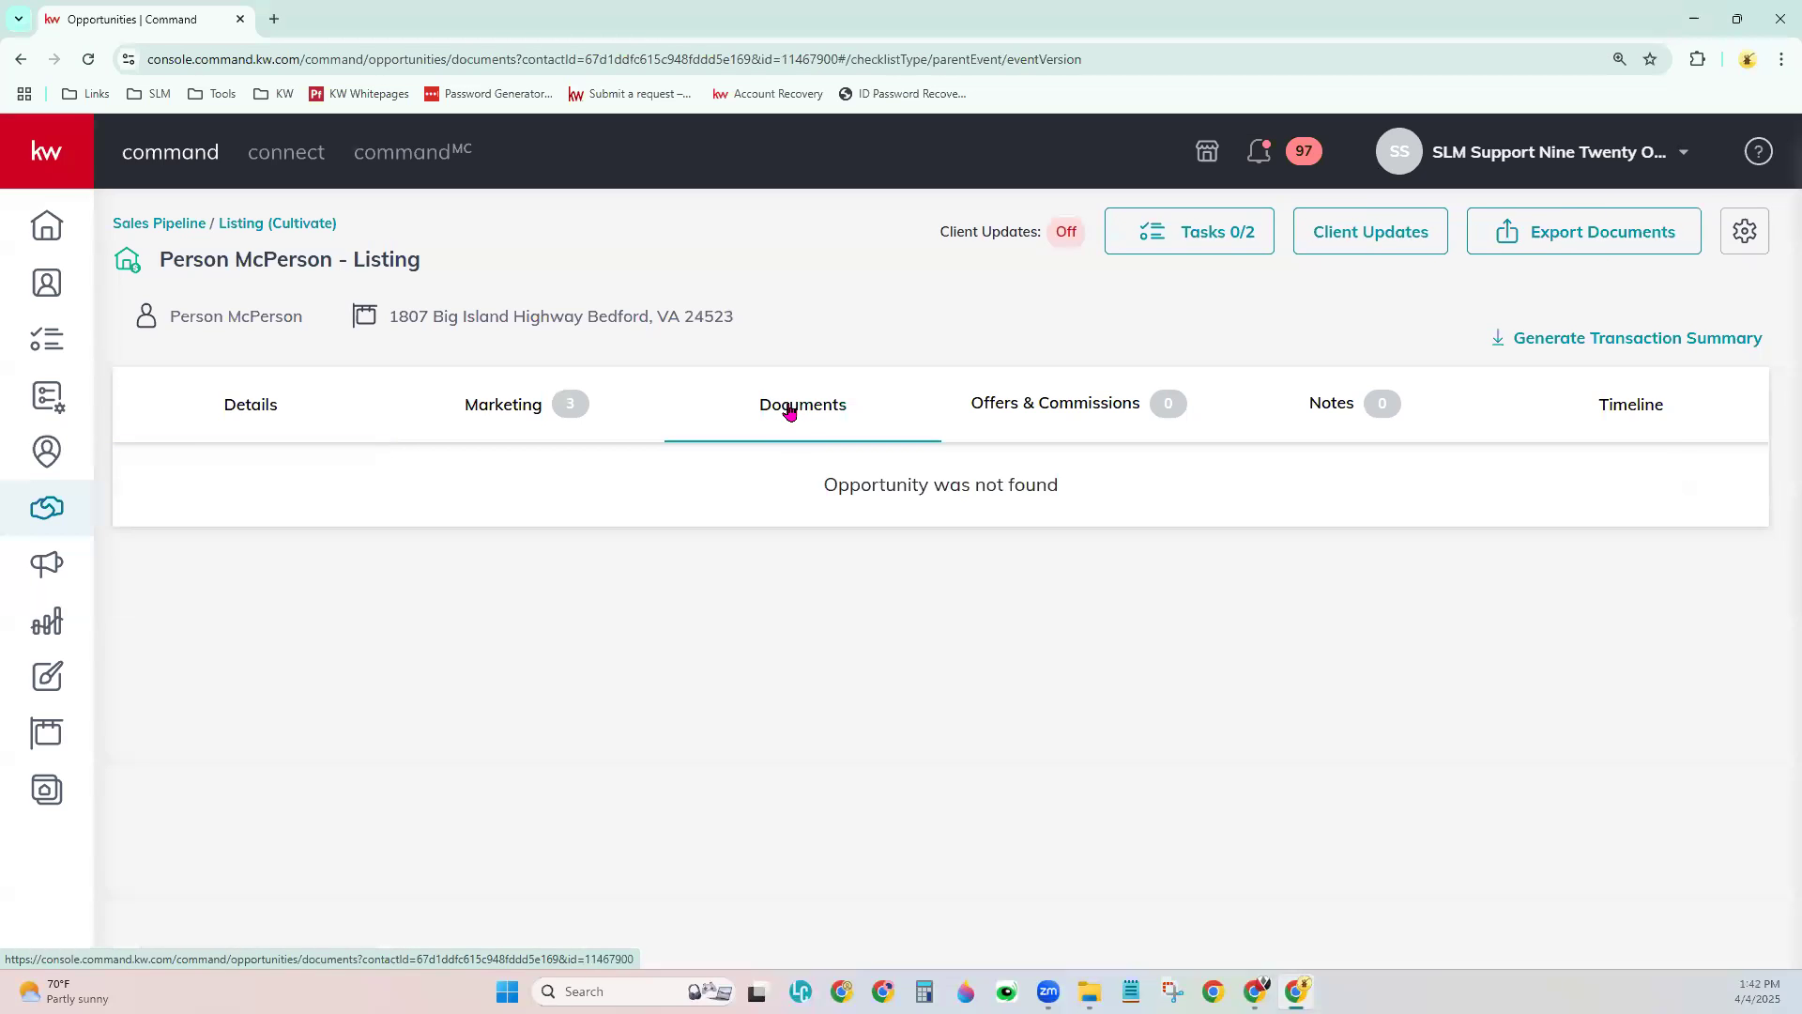
{"action": "scroll", "coordinate": [329, 488], "scroll_direction": "down", "scroll_amount": 1}
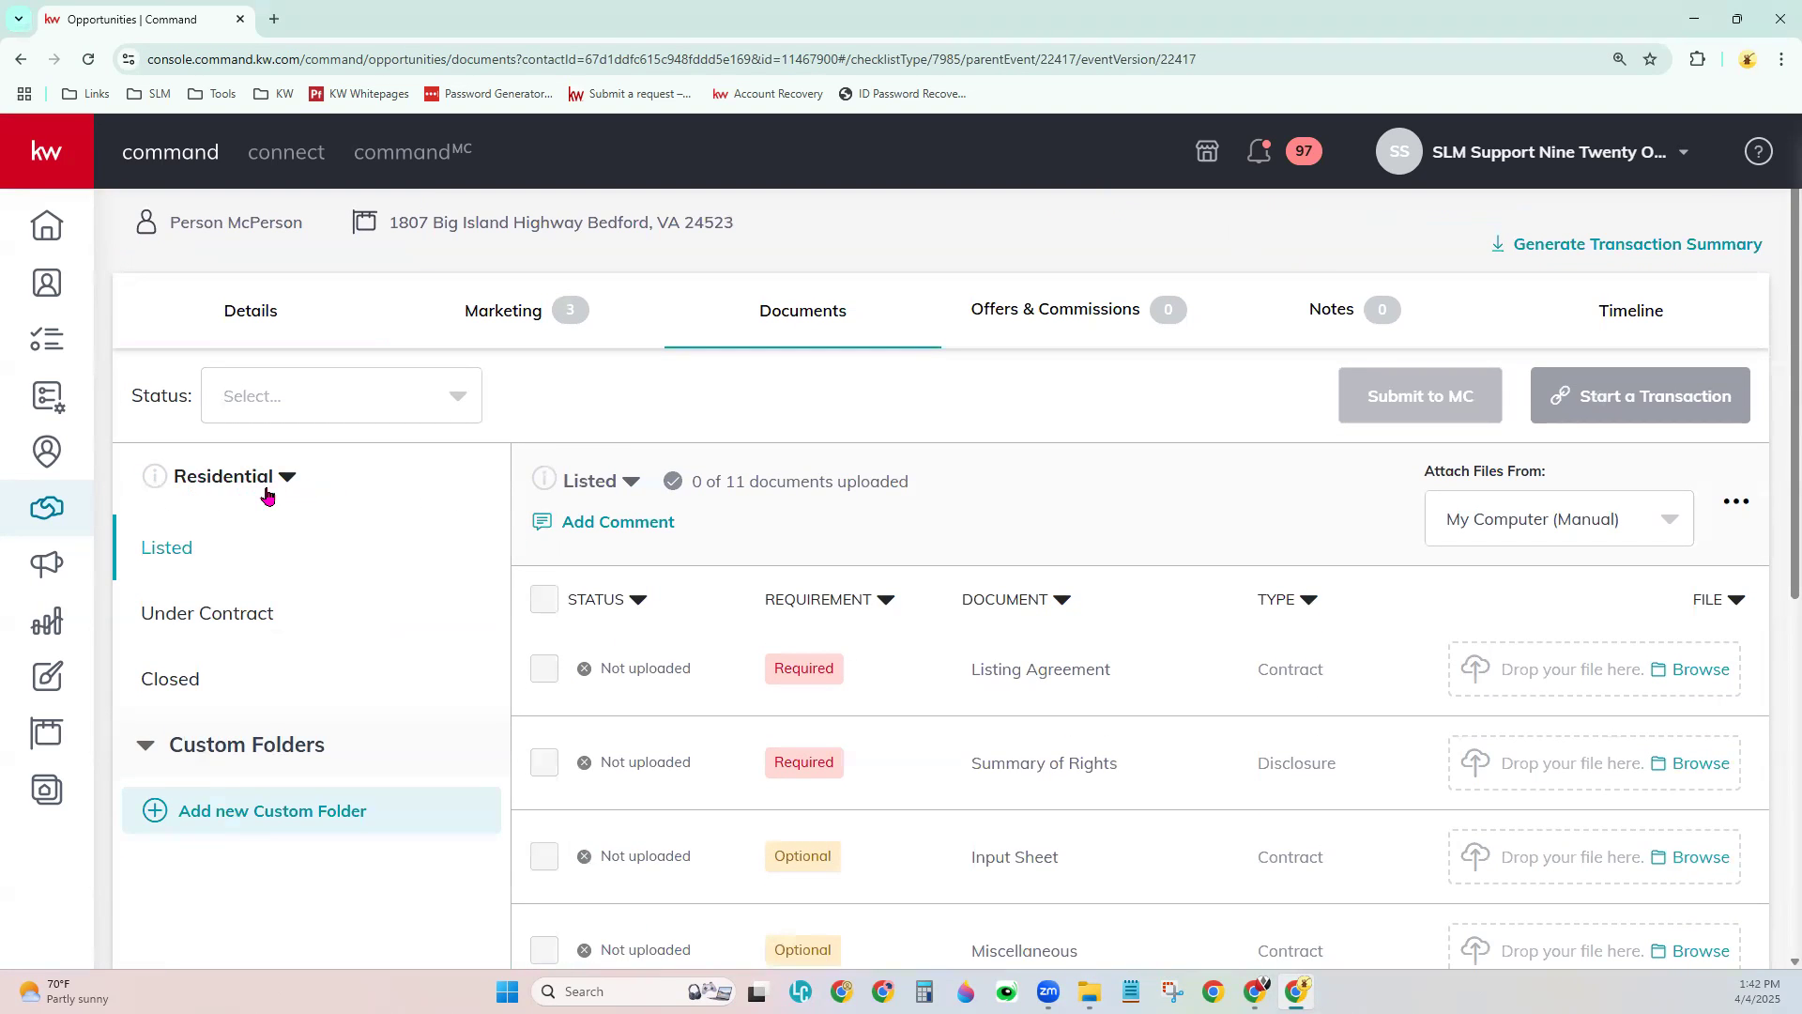
{"action": "left_click", "coordinate": [217, 483]}
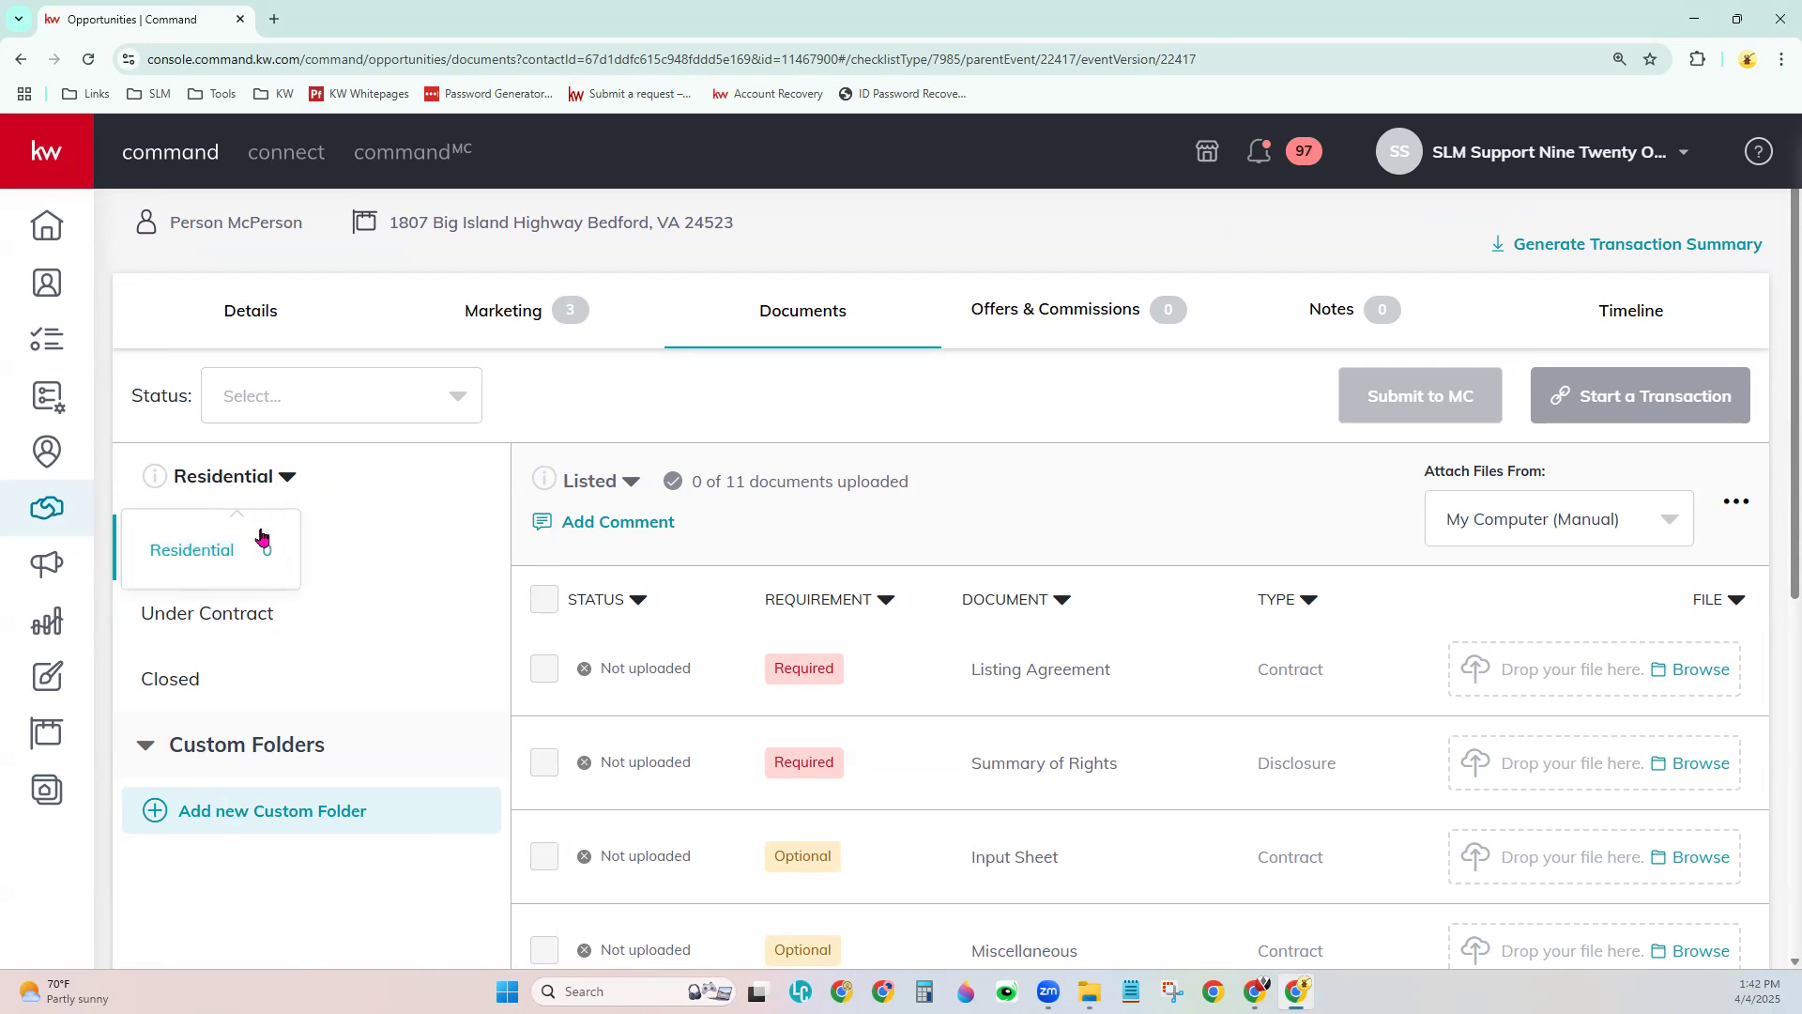
{"action": "left_click", "coordinate": [353, 508]}
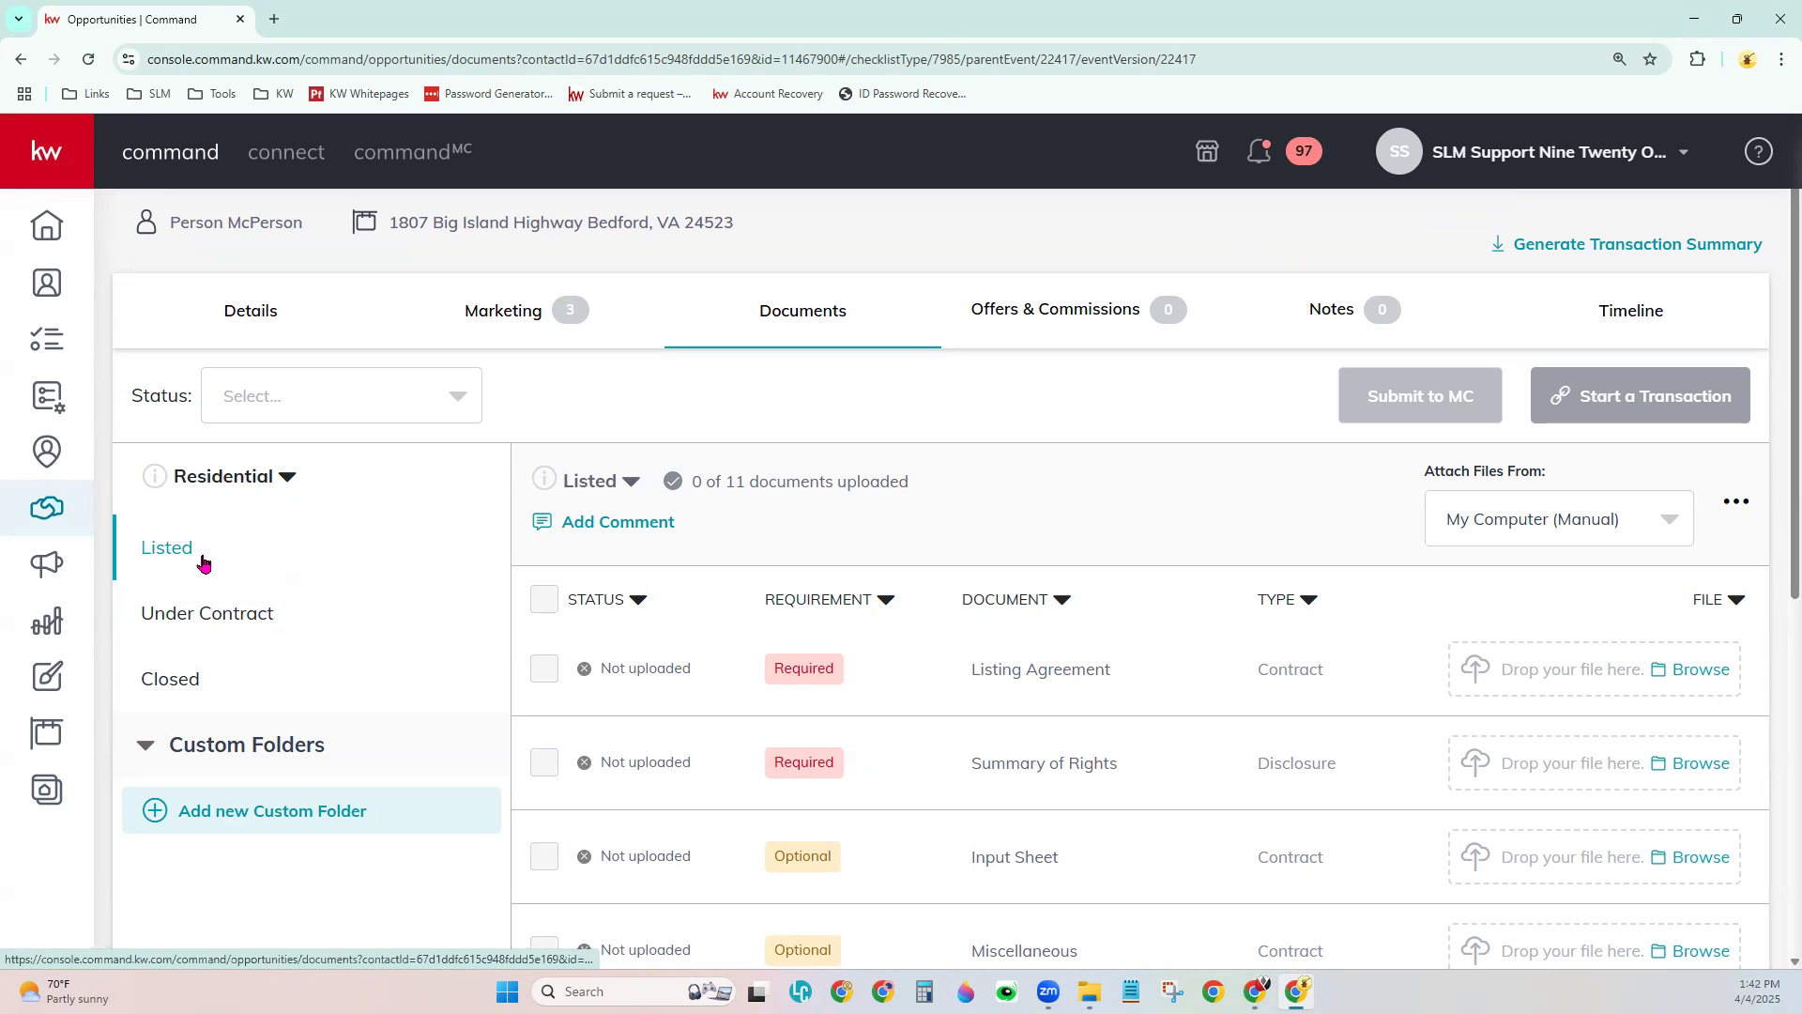
{"action": "left_click", "coordinate": [212, 615]}
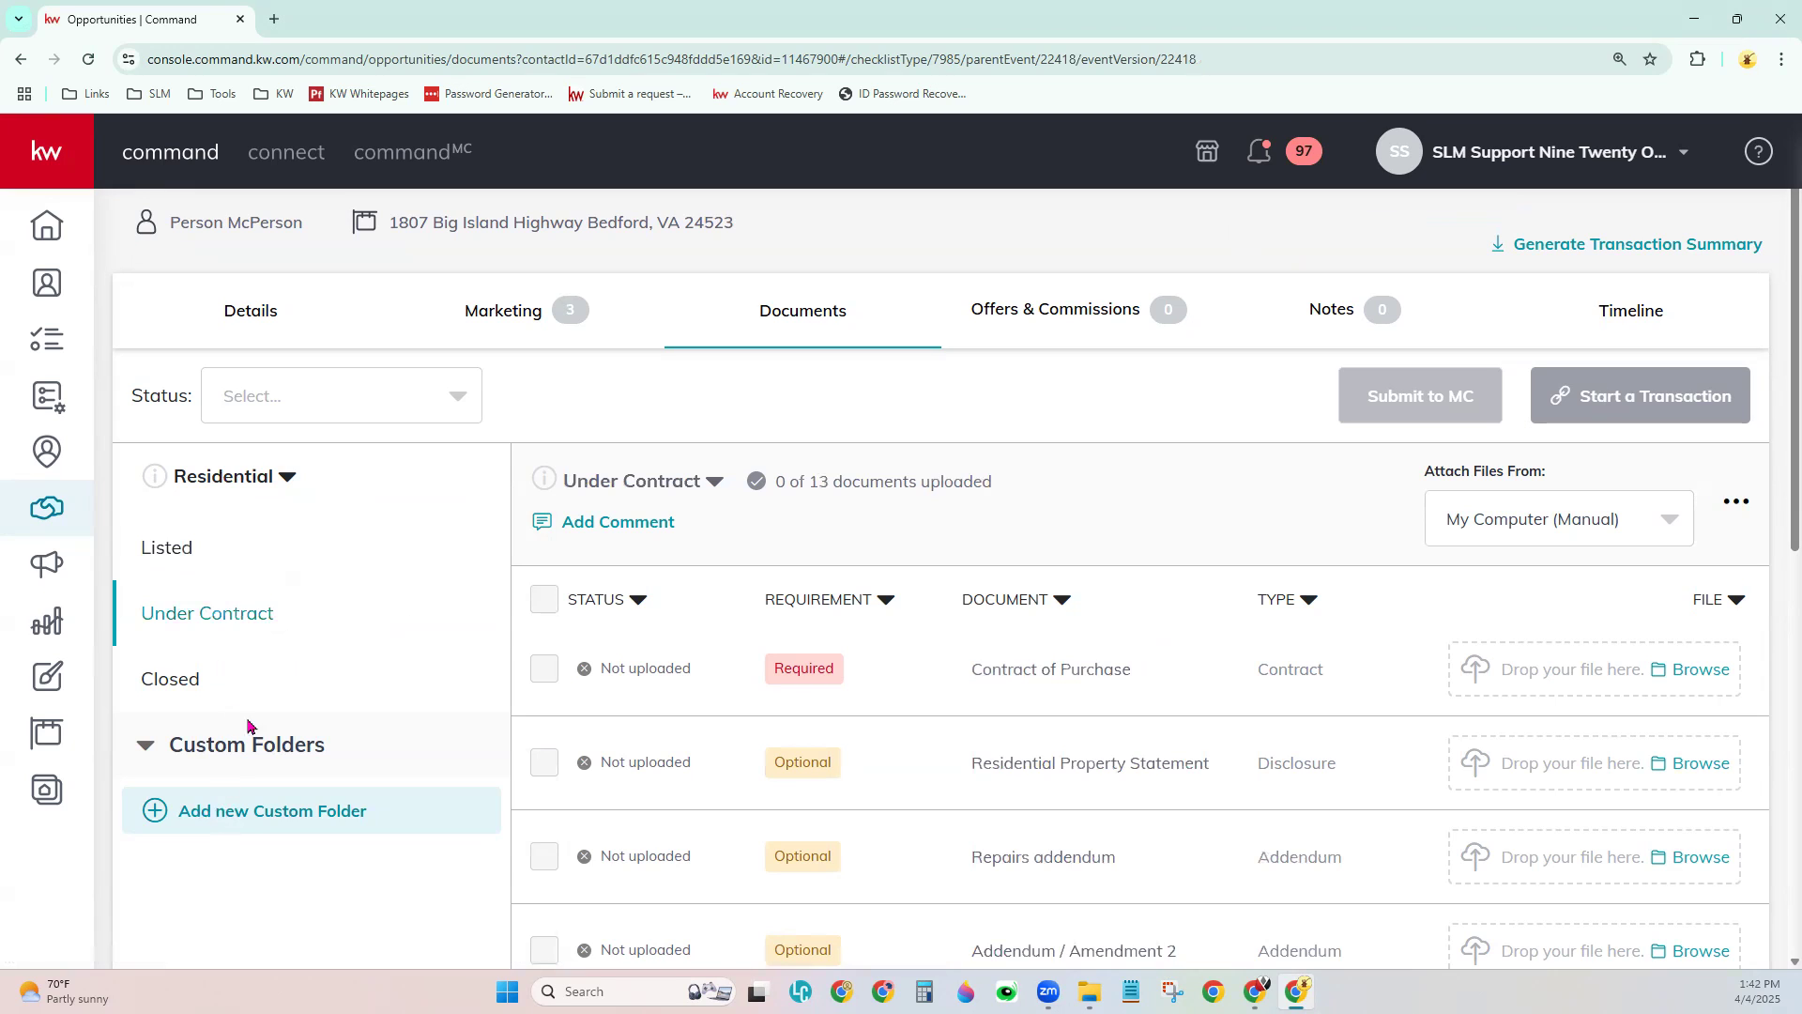
{"action": "left_click", "coordinate": [169, 683]}
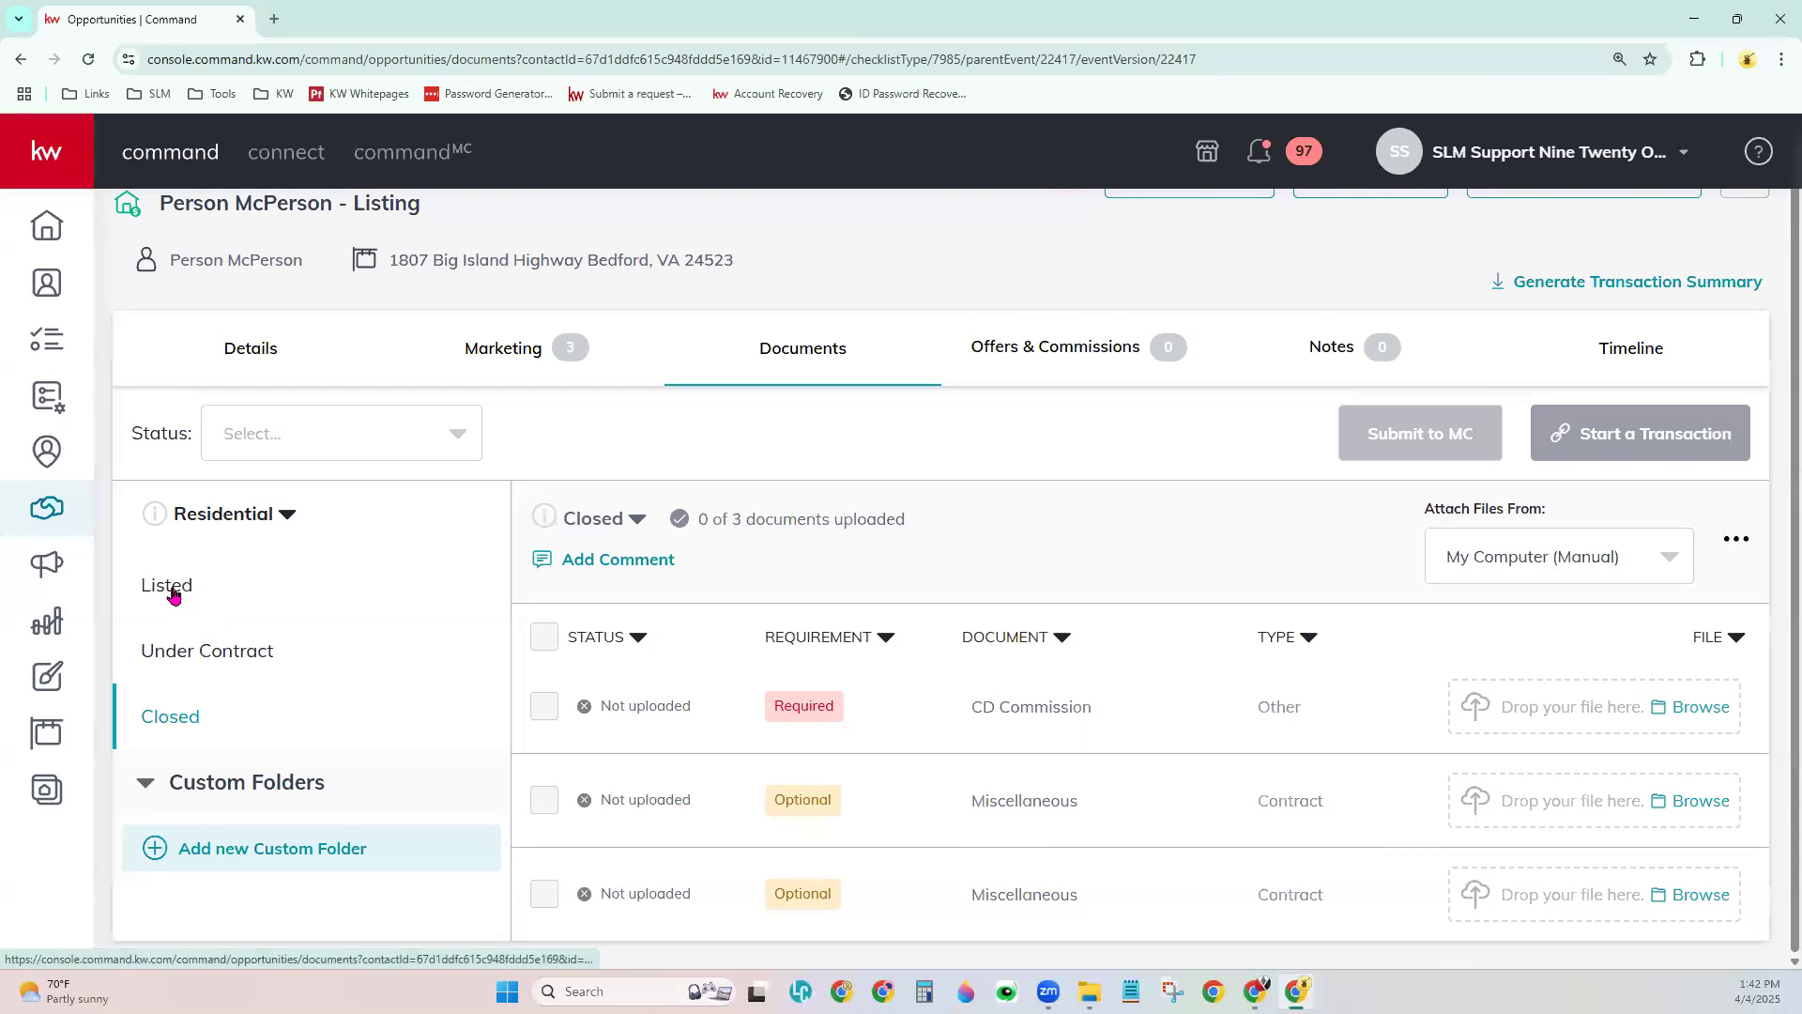
{"action": "left_click", "coordinate": [172, 592]}
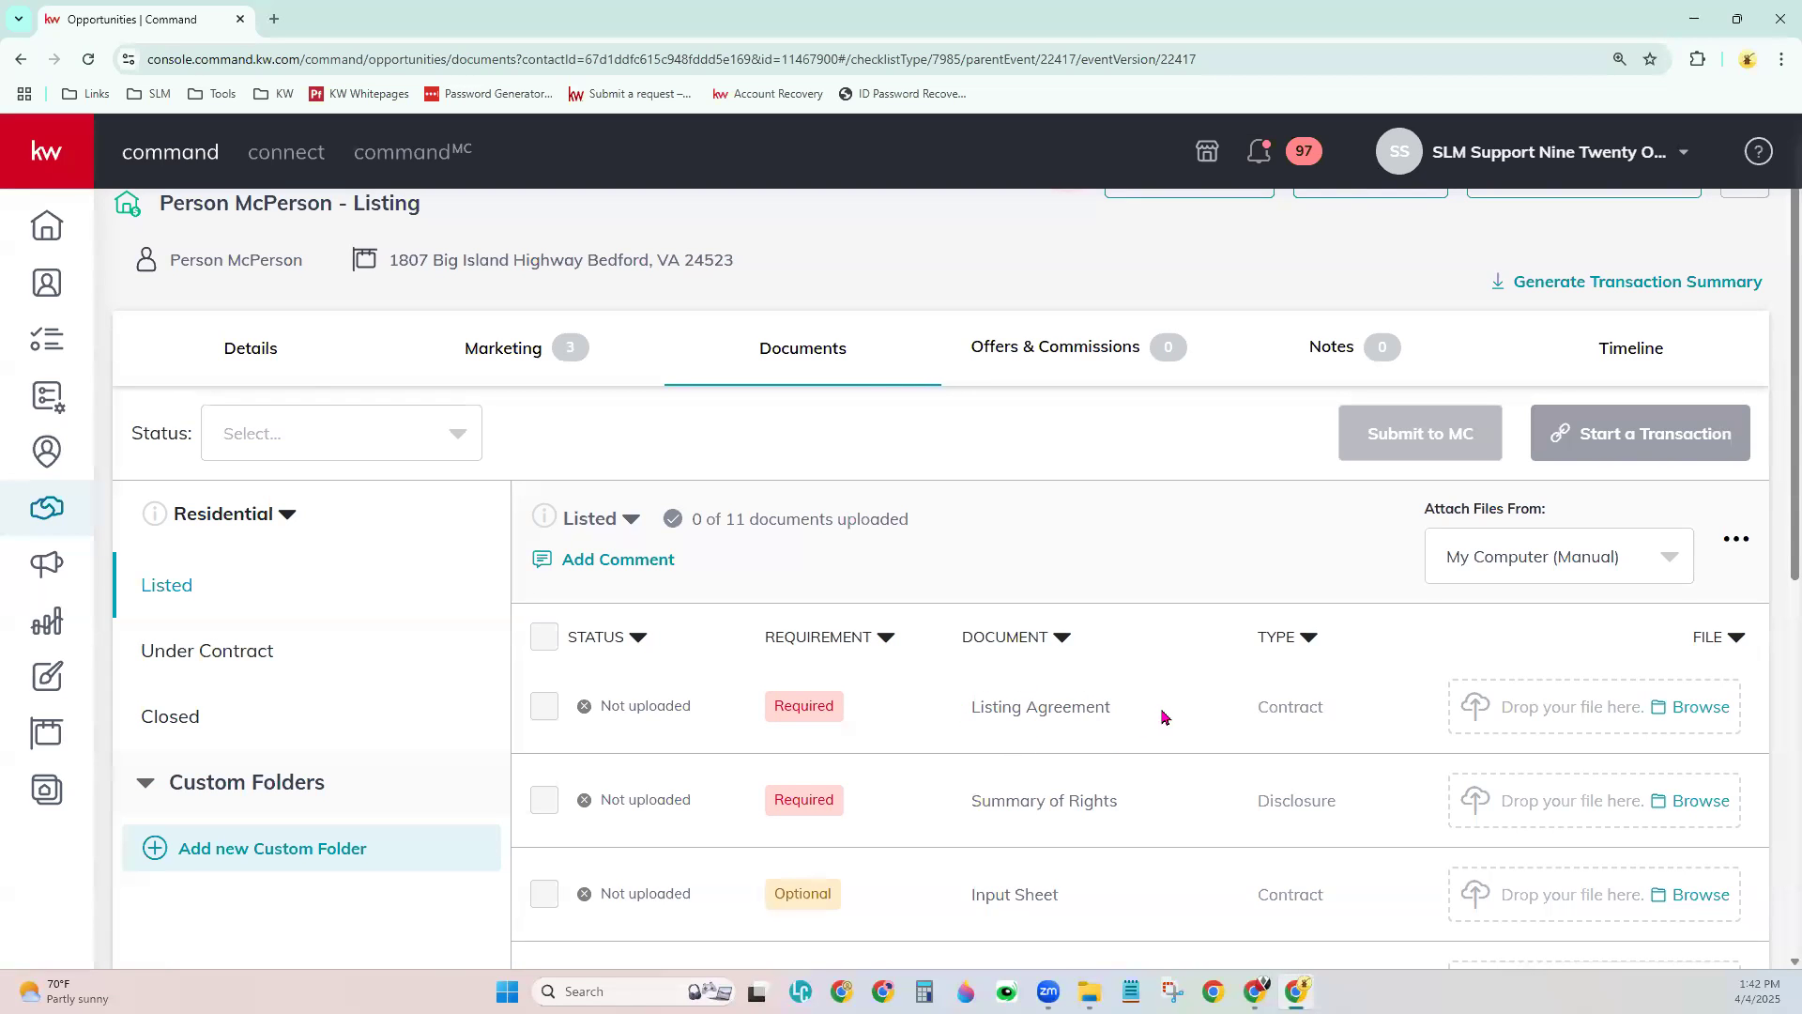
{"action": "scroll", "coordinate": [1167, 717], "scroll_direction": "down", "scroll_amount": 2}
{"action": "scroll", "coordinate": [1157, 686], "scroll_direction": "down", "scroll_amount": 1}
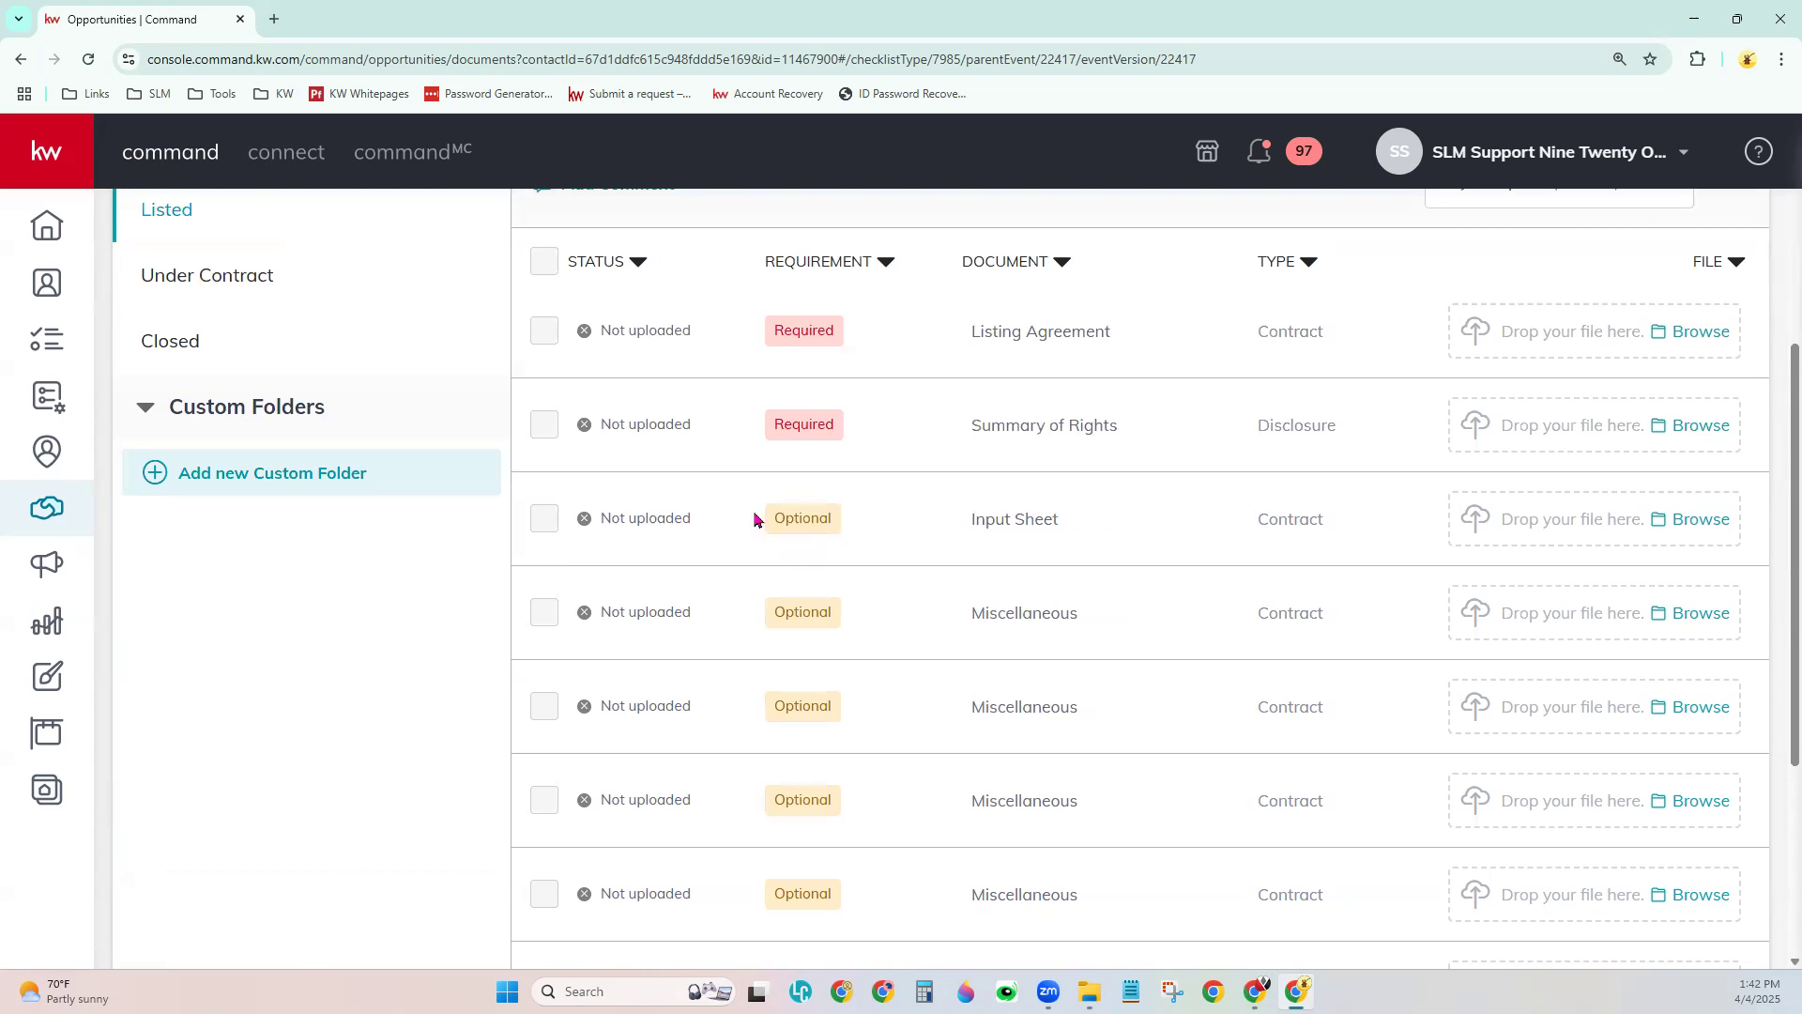
{"action": "scroll", "coordinate": [881, 798], "scroll_direction": "down", "scroll_amount": 2}
{"action": "scroll", "coordinate": [880, 815], "scroll_direction": "down", "scroll_amount": 2}
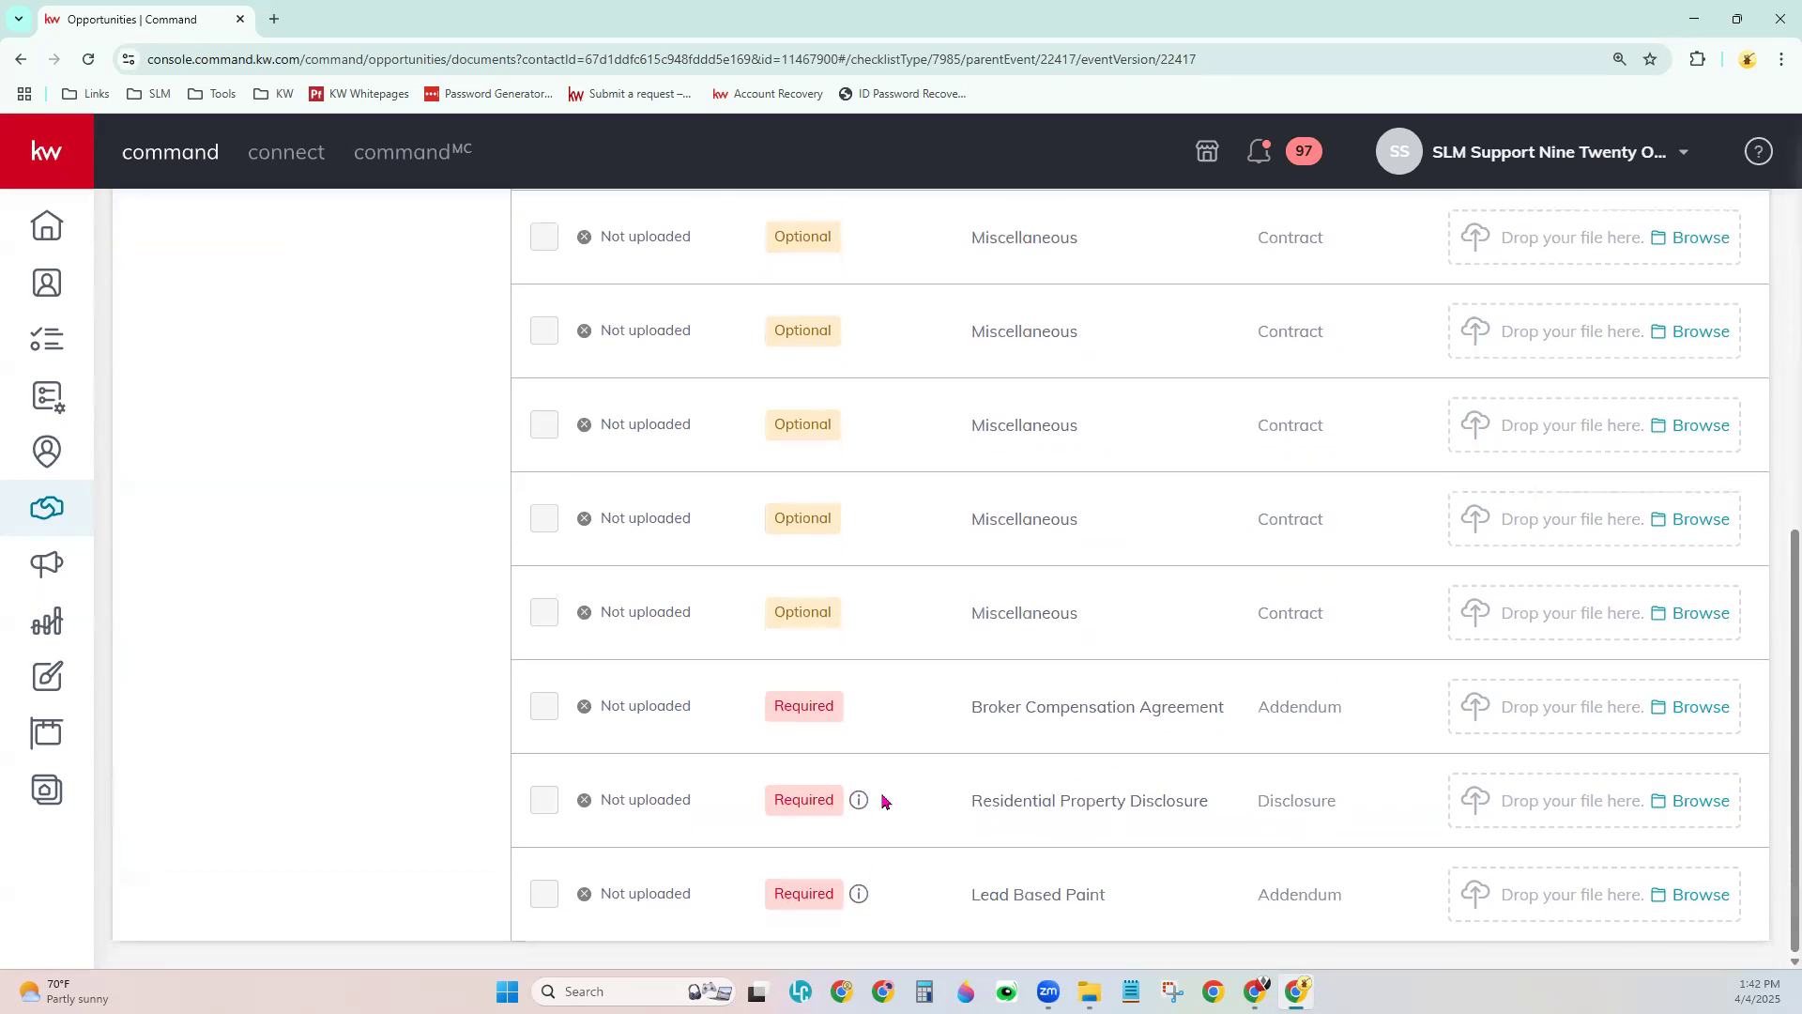
{"action": "scroll", "coordinate": [881, 818], "scroll_direction": "up", "scroll_amount": 6}
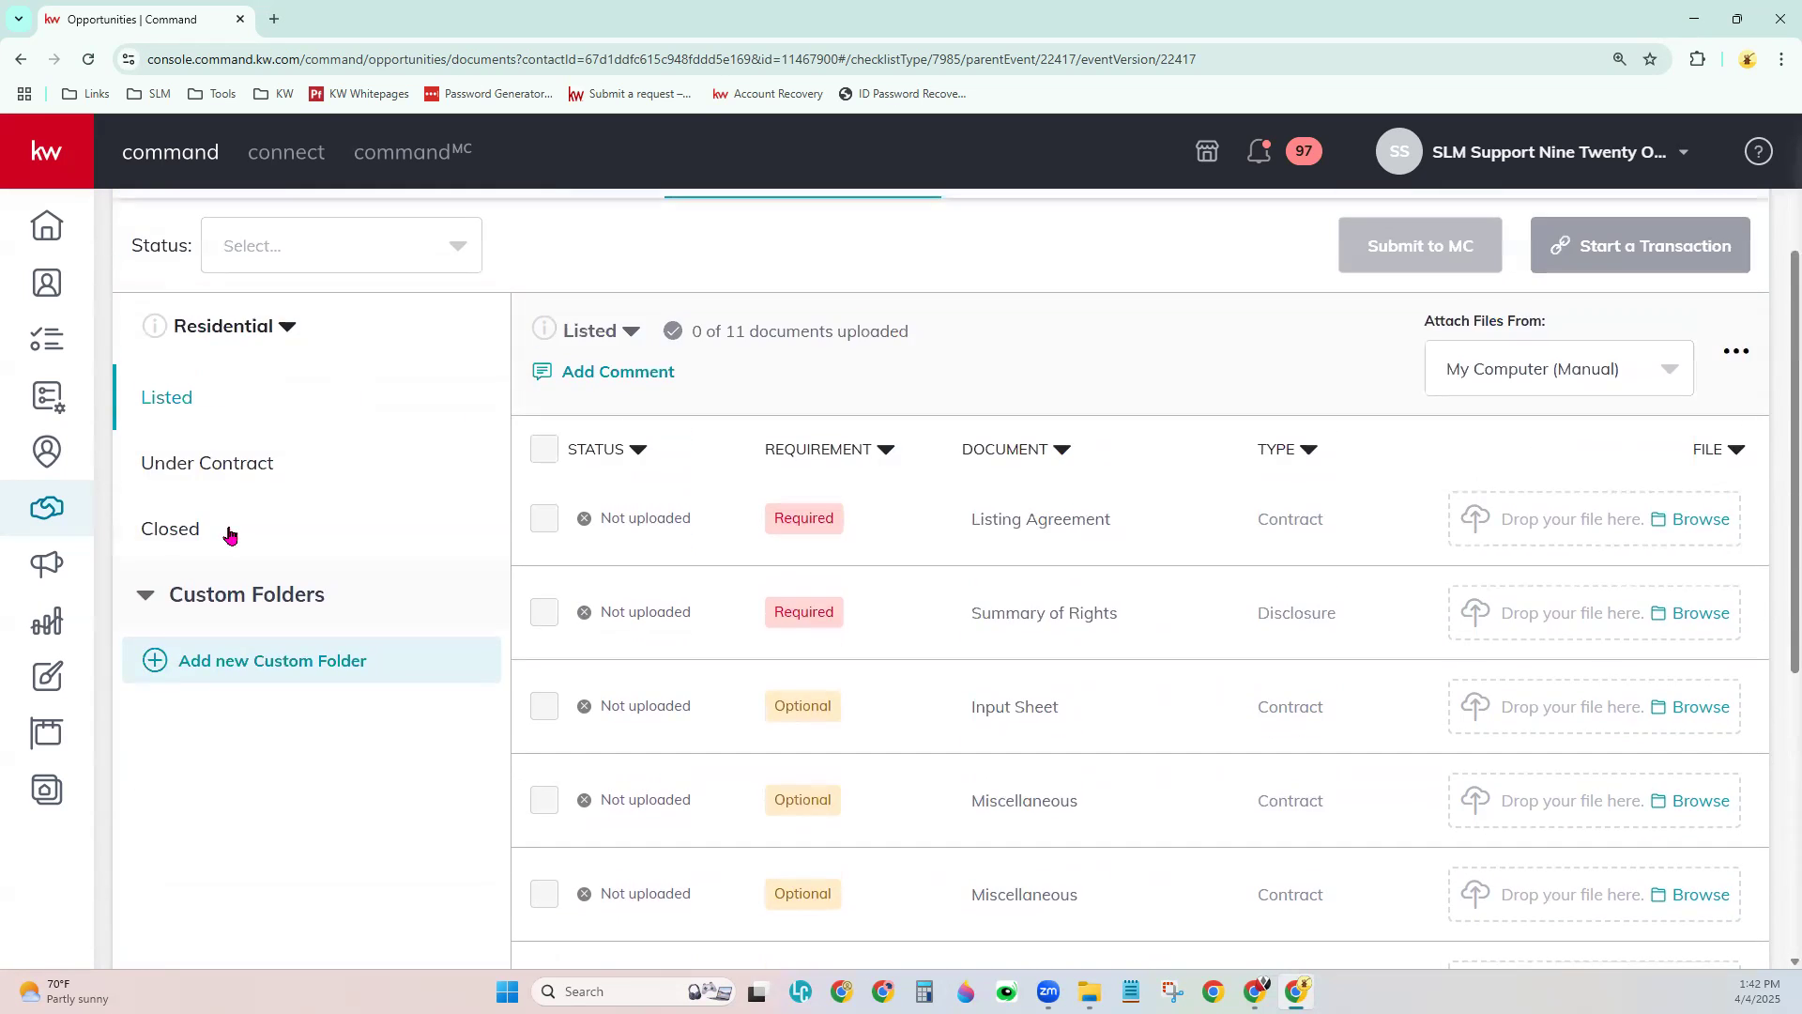
- Recheck the Under Contract and Closed checklists, then settle on Listed at 0 of 11 uploaded
{"action": "left_click", "coordinate": [209, 463]}
{"action": "scroll", "coordinate": [903, 751], "scroll_direction": "down", "scroll_amount": 1}
{"action": "scroll", "coordinate": [903, 751], "scroll_direction": "down", "scroll_amount": 7}
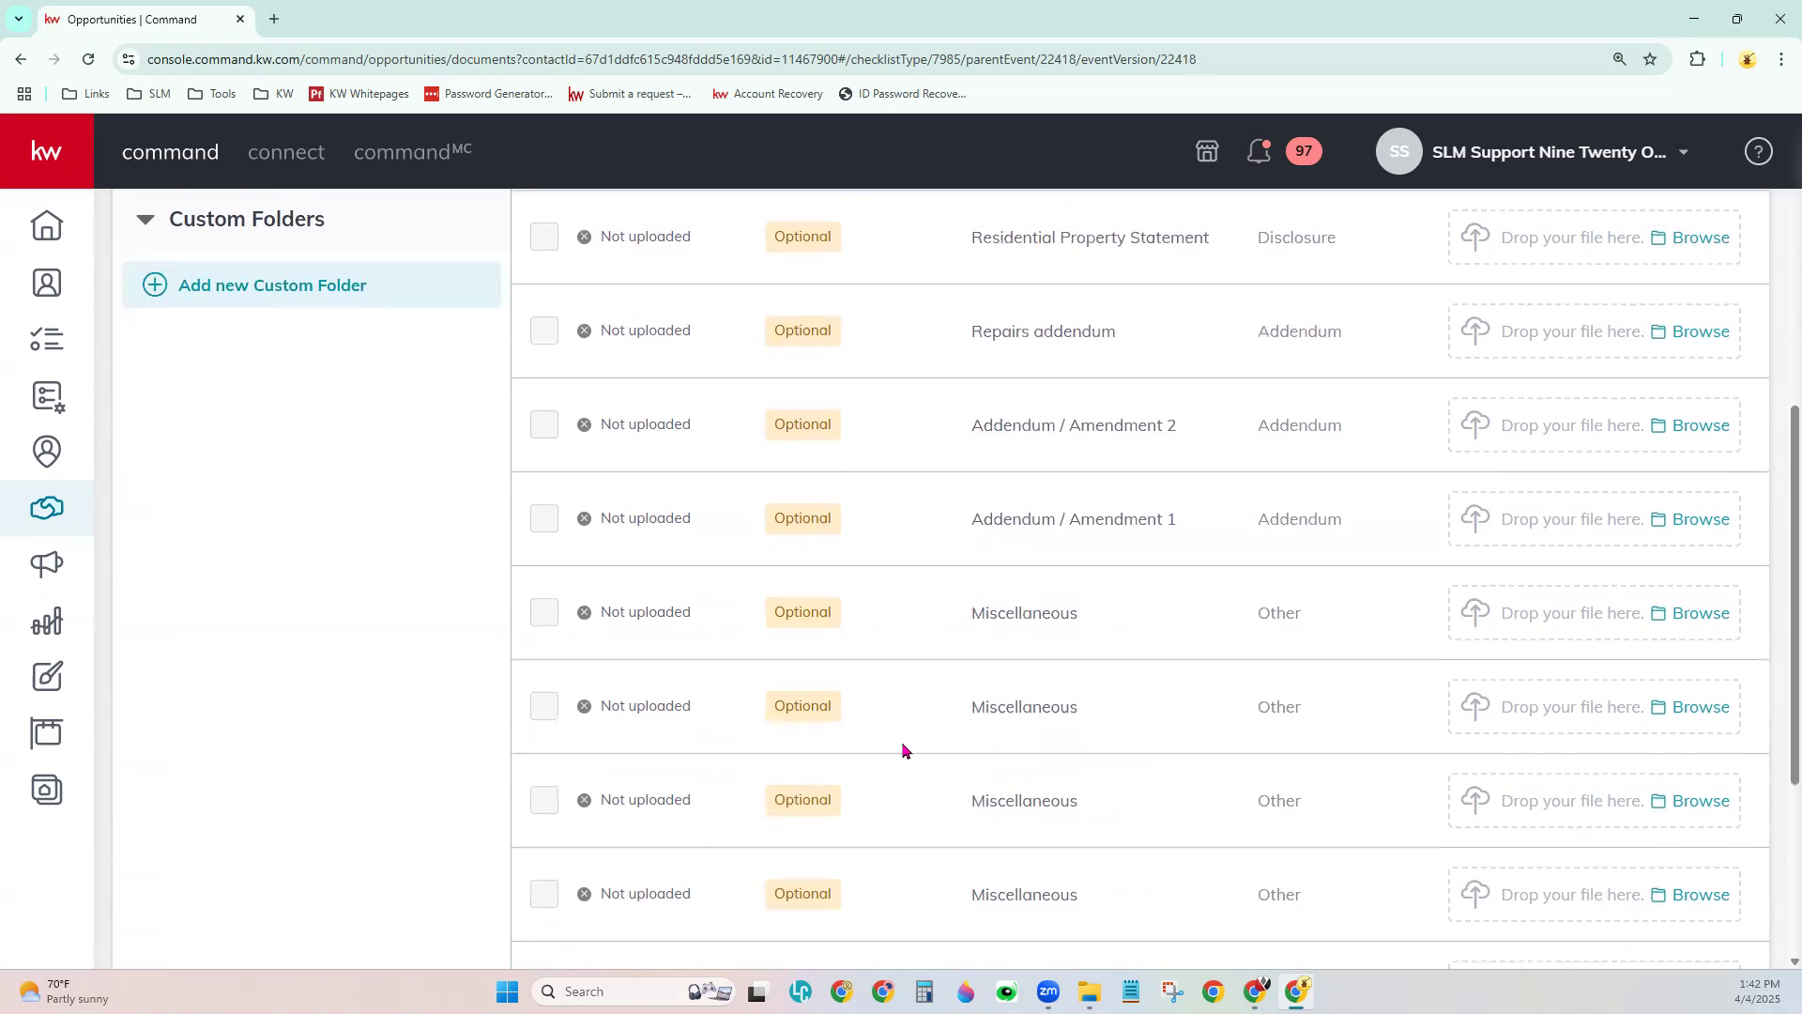
{"action": "scroll", "coordinate": [903, 751], "scroll_direction": "up", "scroll_amount": 8}
{"action": "left_click", "coordinate": [172, 529]}
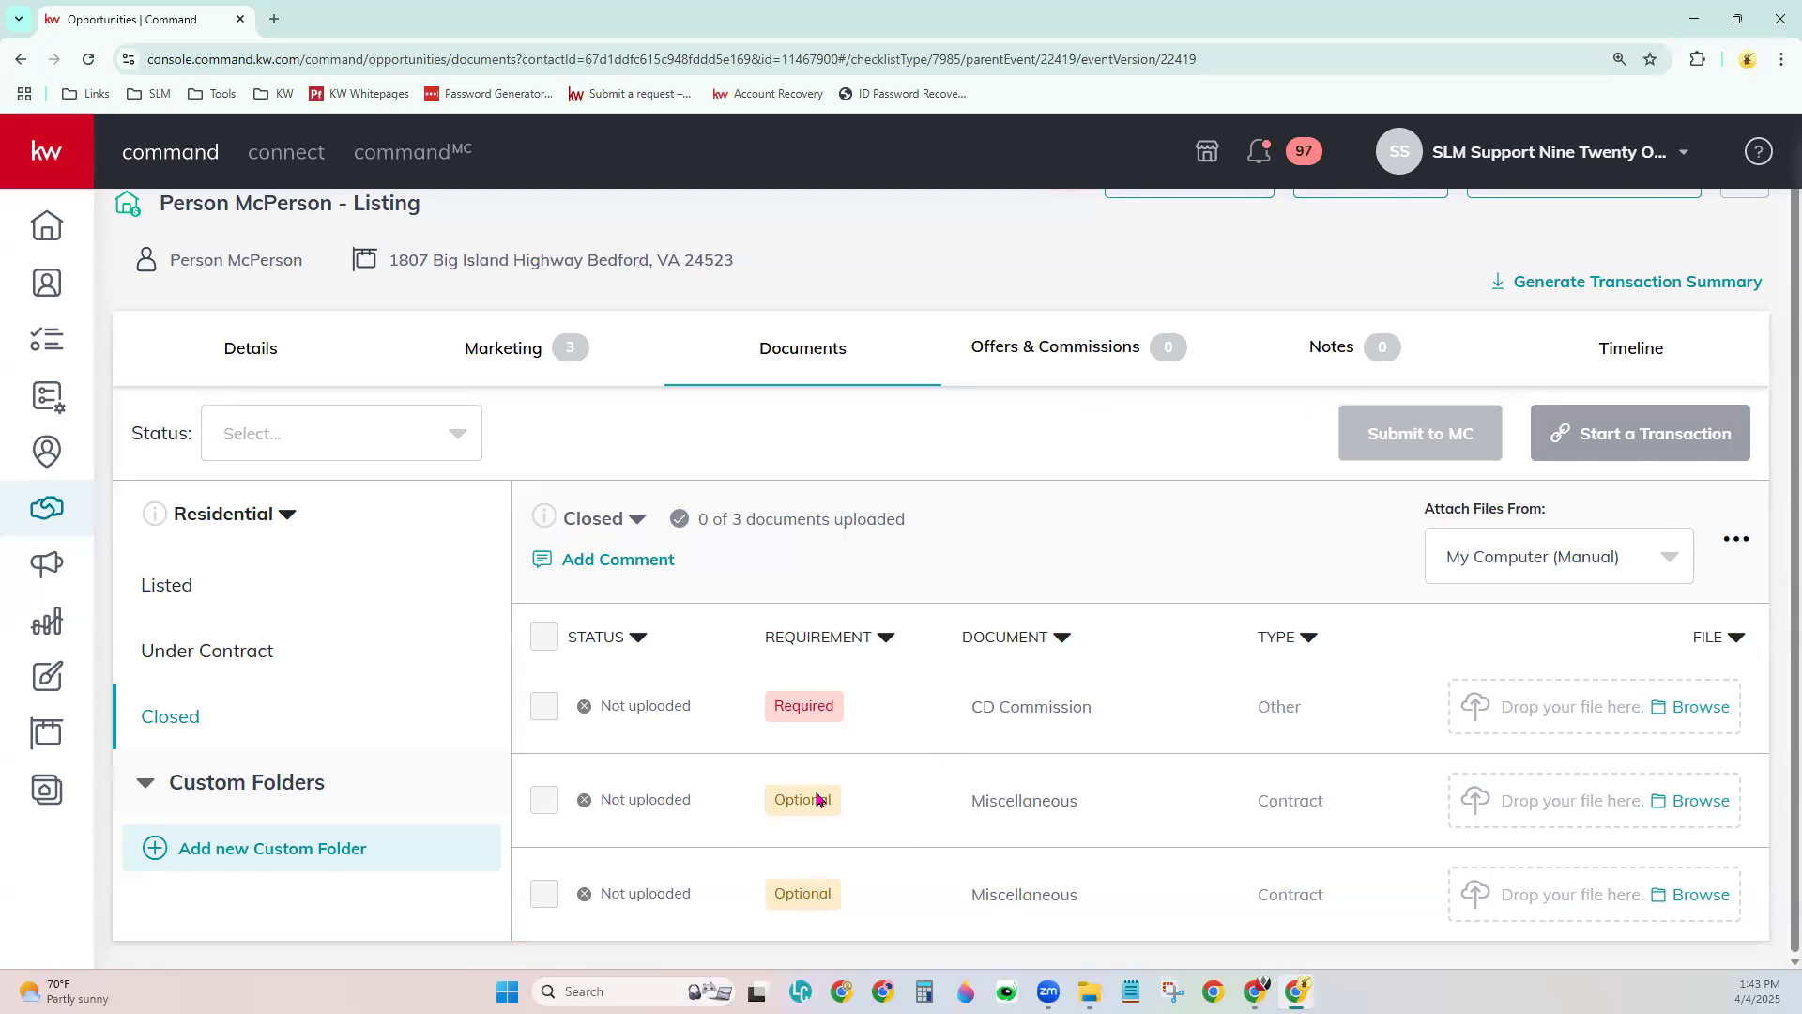
{"action": "left_click", "coordinate": [153, 591]}
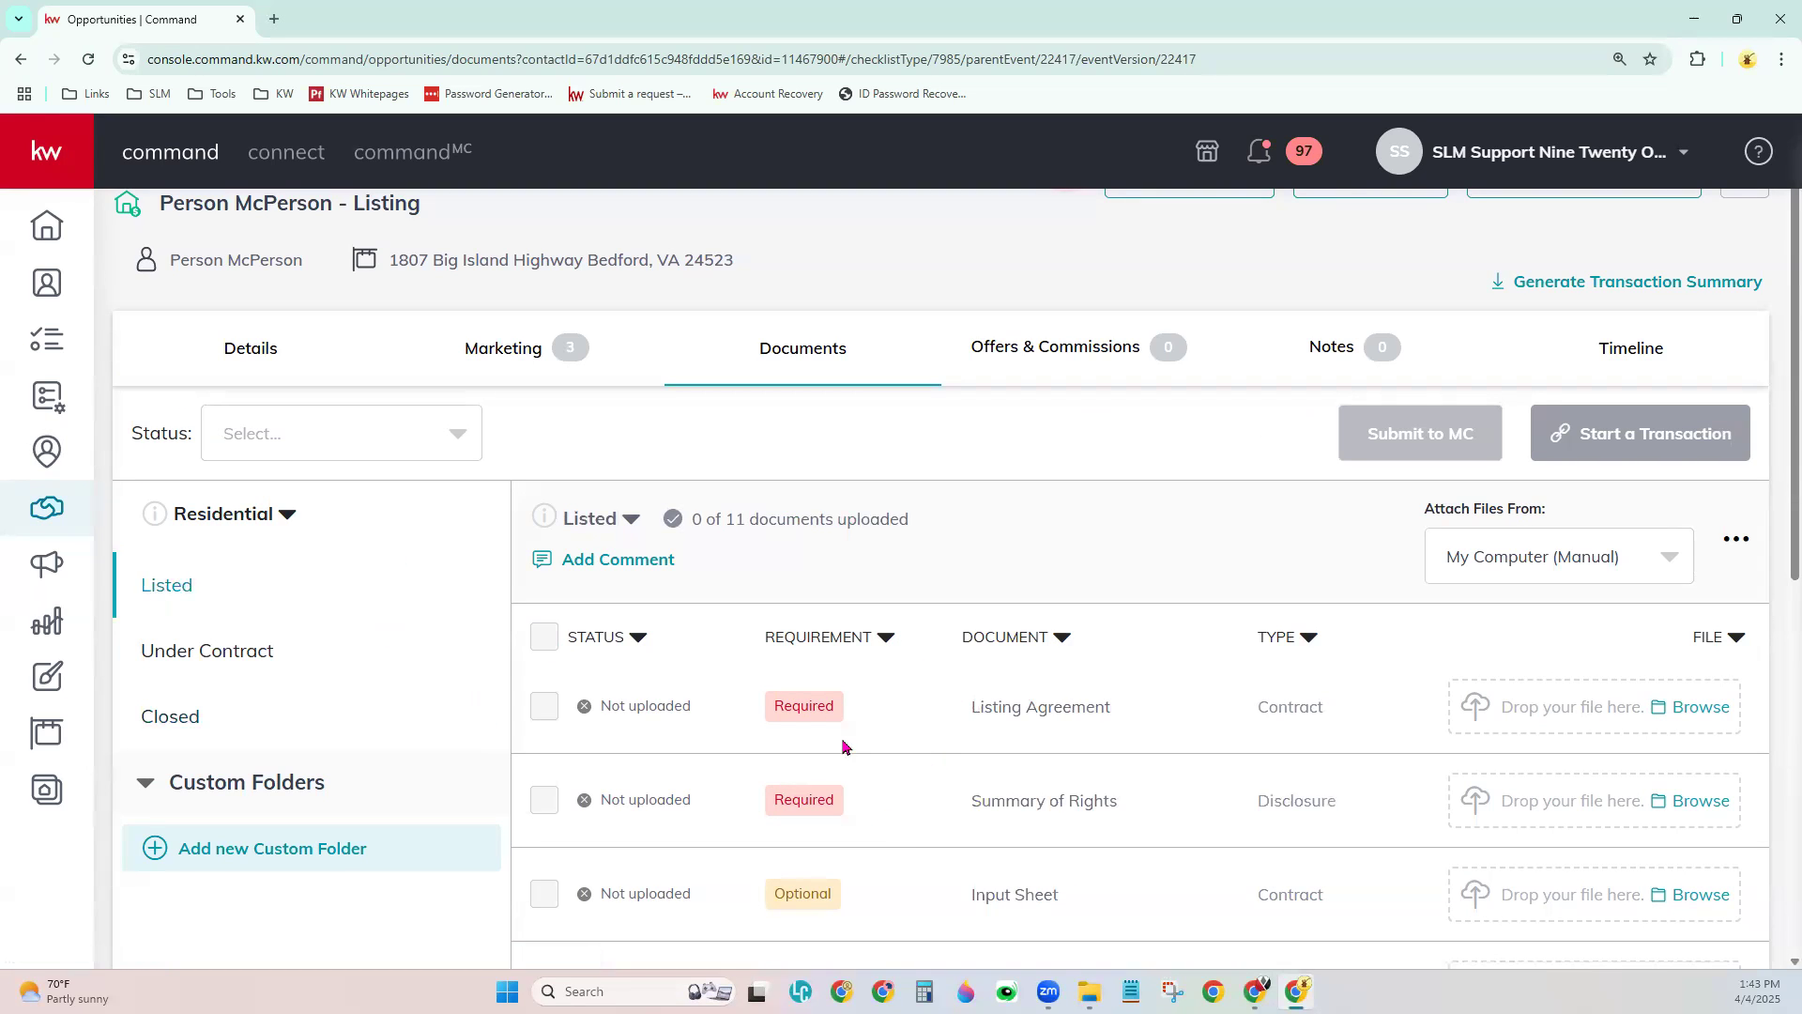
{"action": "scroll", "coordinate": [920, 820], "scroll_direction": "down", "scroll_amount": 2}
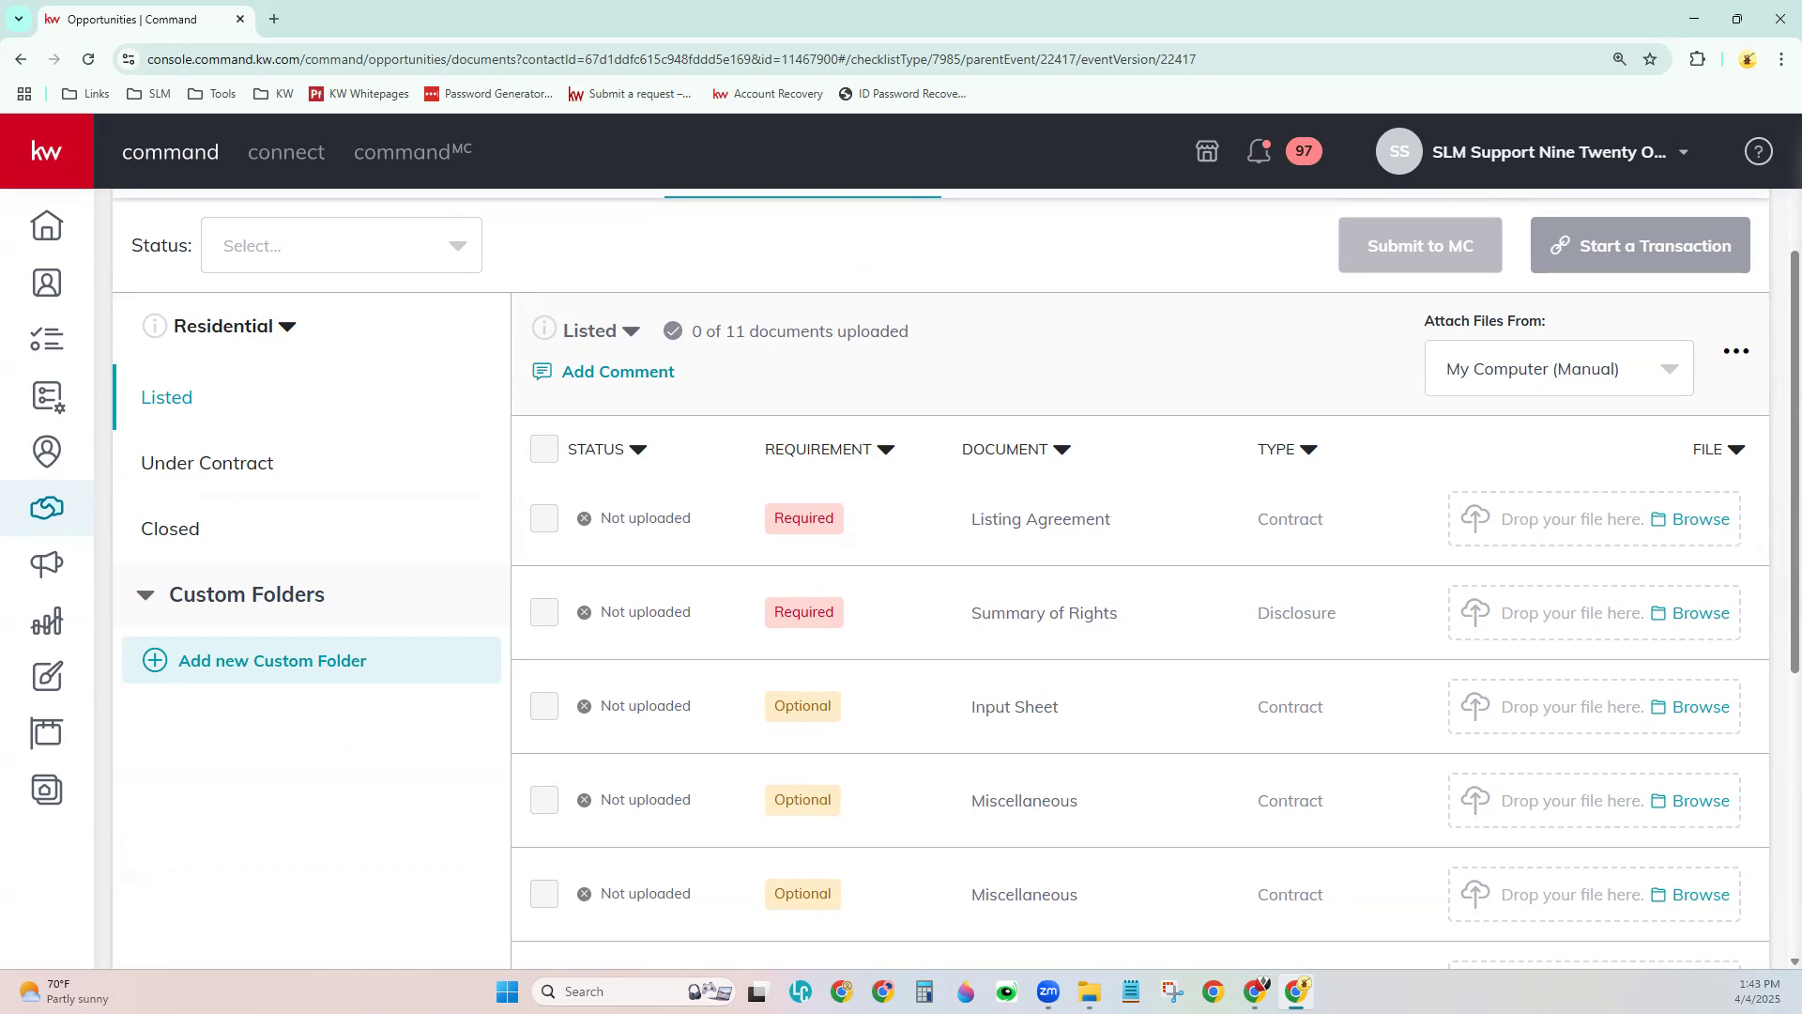
{"action": "scroll", "coordinate": [519, 737], "scroll_direction": "up", "scroll_amount": 2}
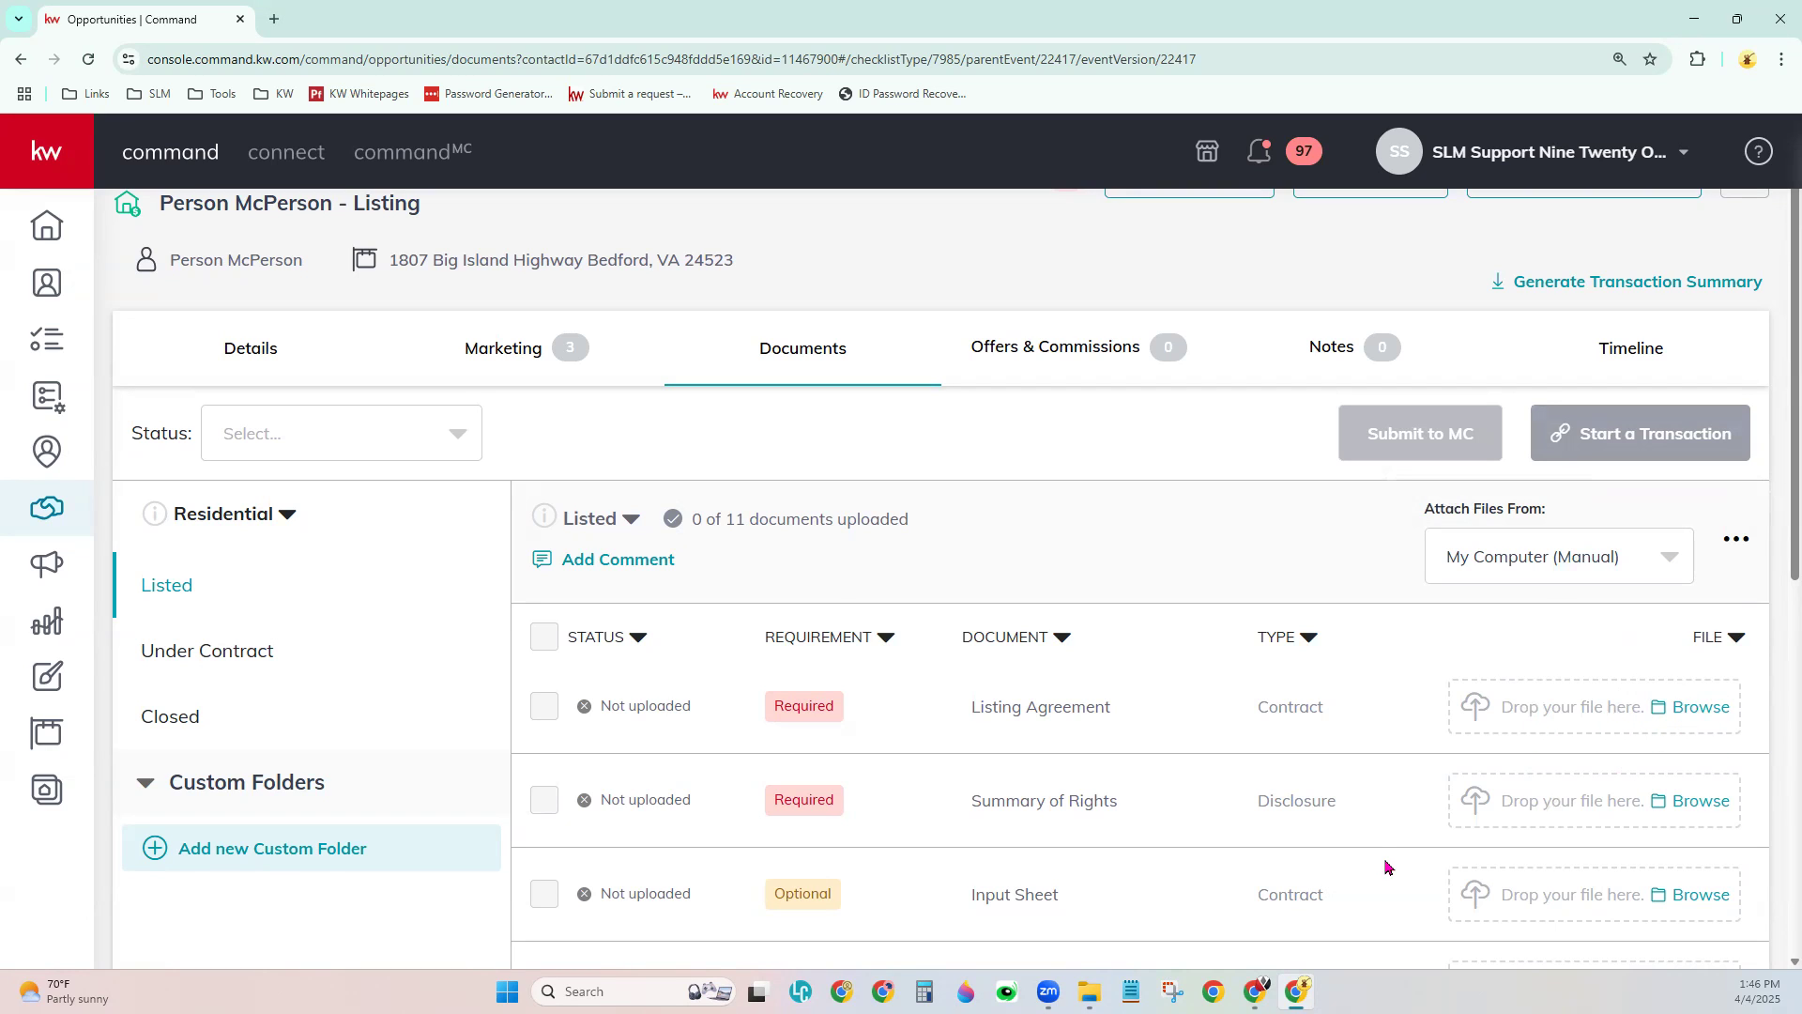
- Drag slm-services-flyer.pdf from Downloads onto the Listing Agreement slot, making the checklist 1 of 11
{"action": "left_click", "coordinate": [1089, 992]}
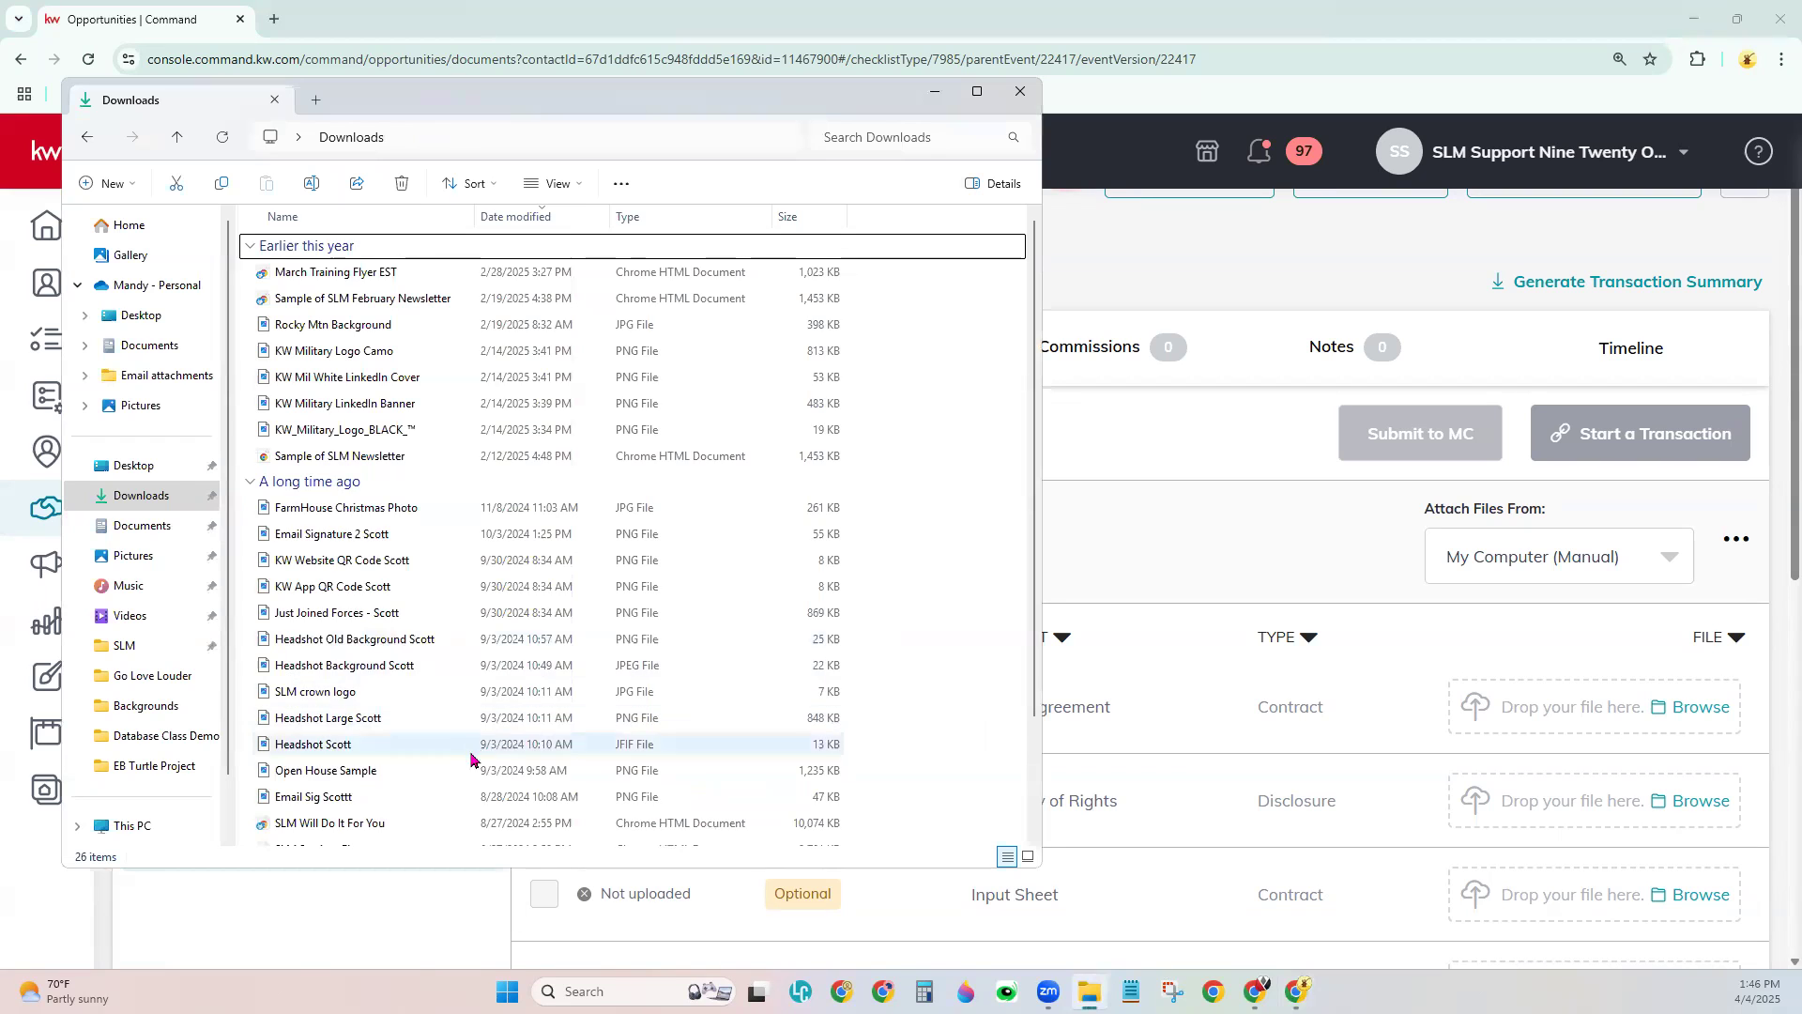
{"action": "scroll", "coordinate": [463, 775], "scroll_direction": "down", "scroll_amount": 1}
{"action": "scroll", "coordinate": [463, 775], "scroll_direction": "down", "scroll_amount": 1}
{"action": "left_click_drag", "start_coordinate": [390, 702], "coordinate": [1577, 748]}
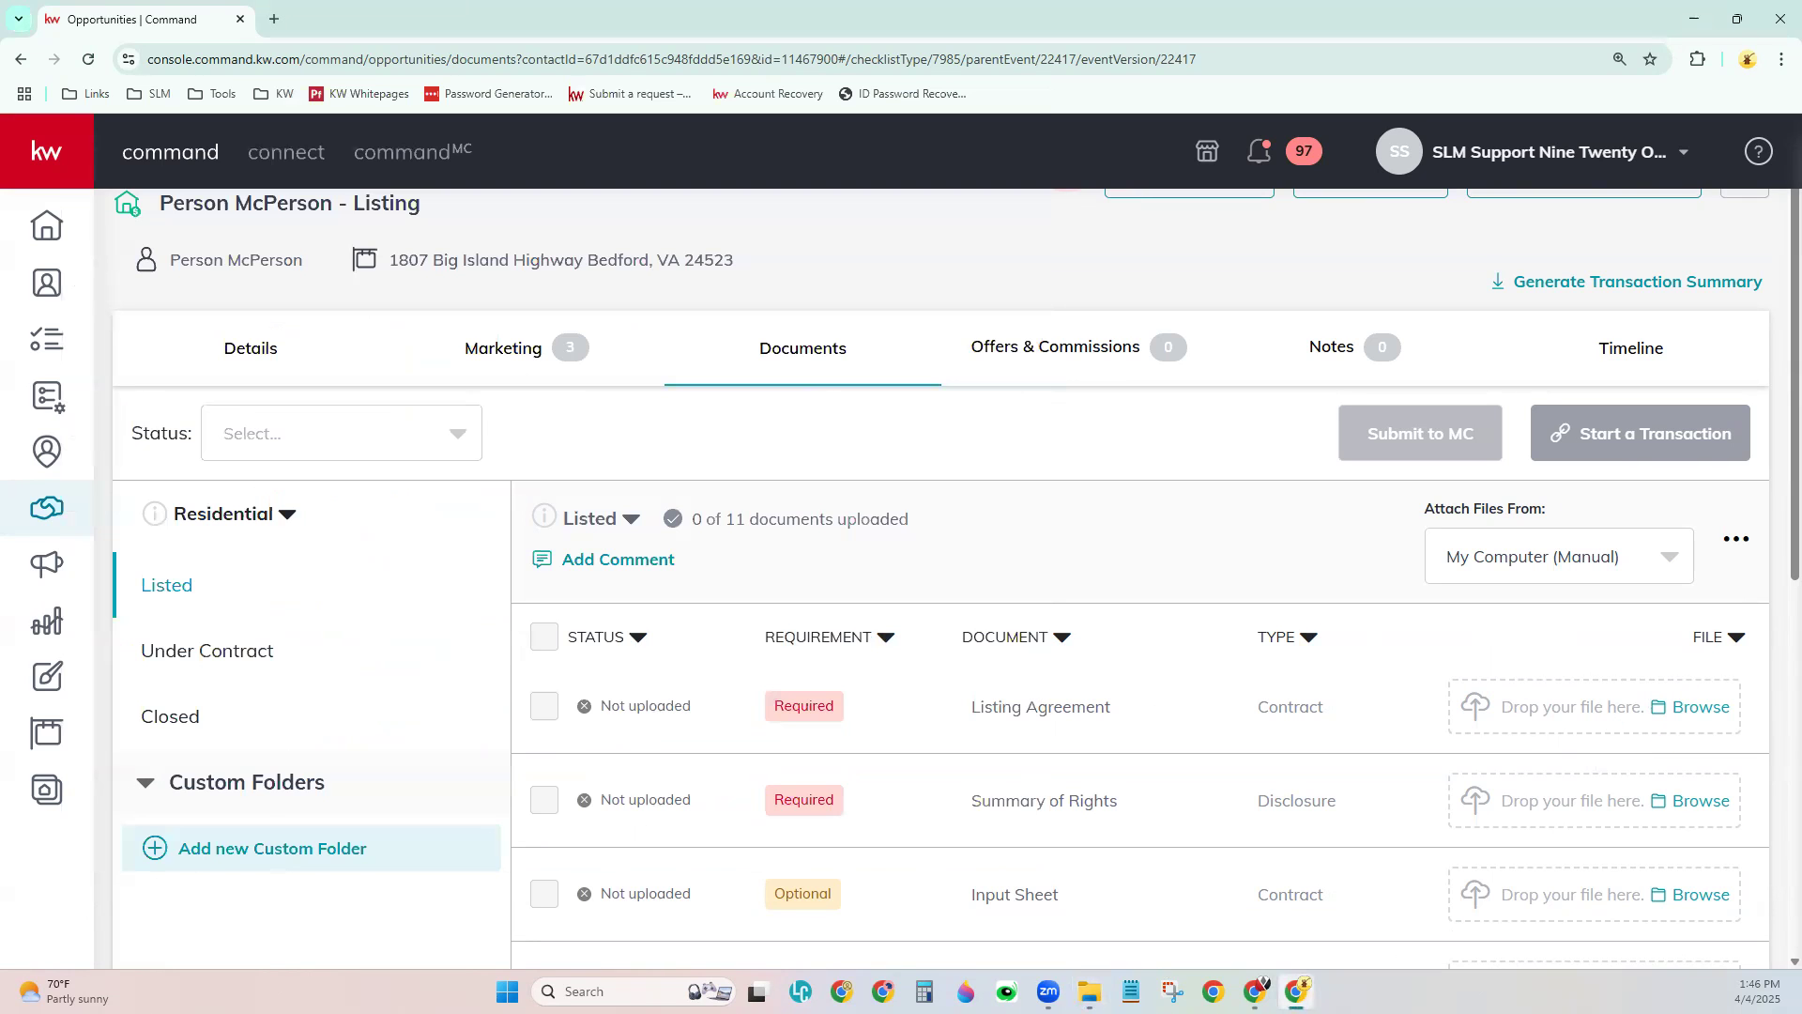
{"action": "left_click", "coordinate": [1089, 991]}
{"action": "left_click_drag", "start_coordinate": [659, 729], "coordinate": [1666, 731]}
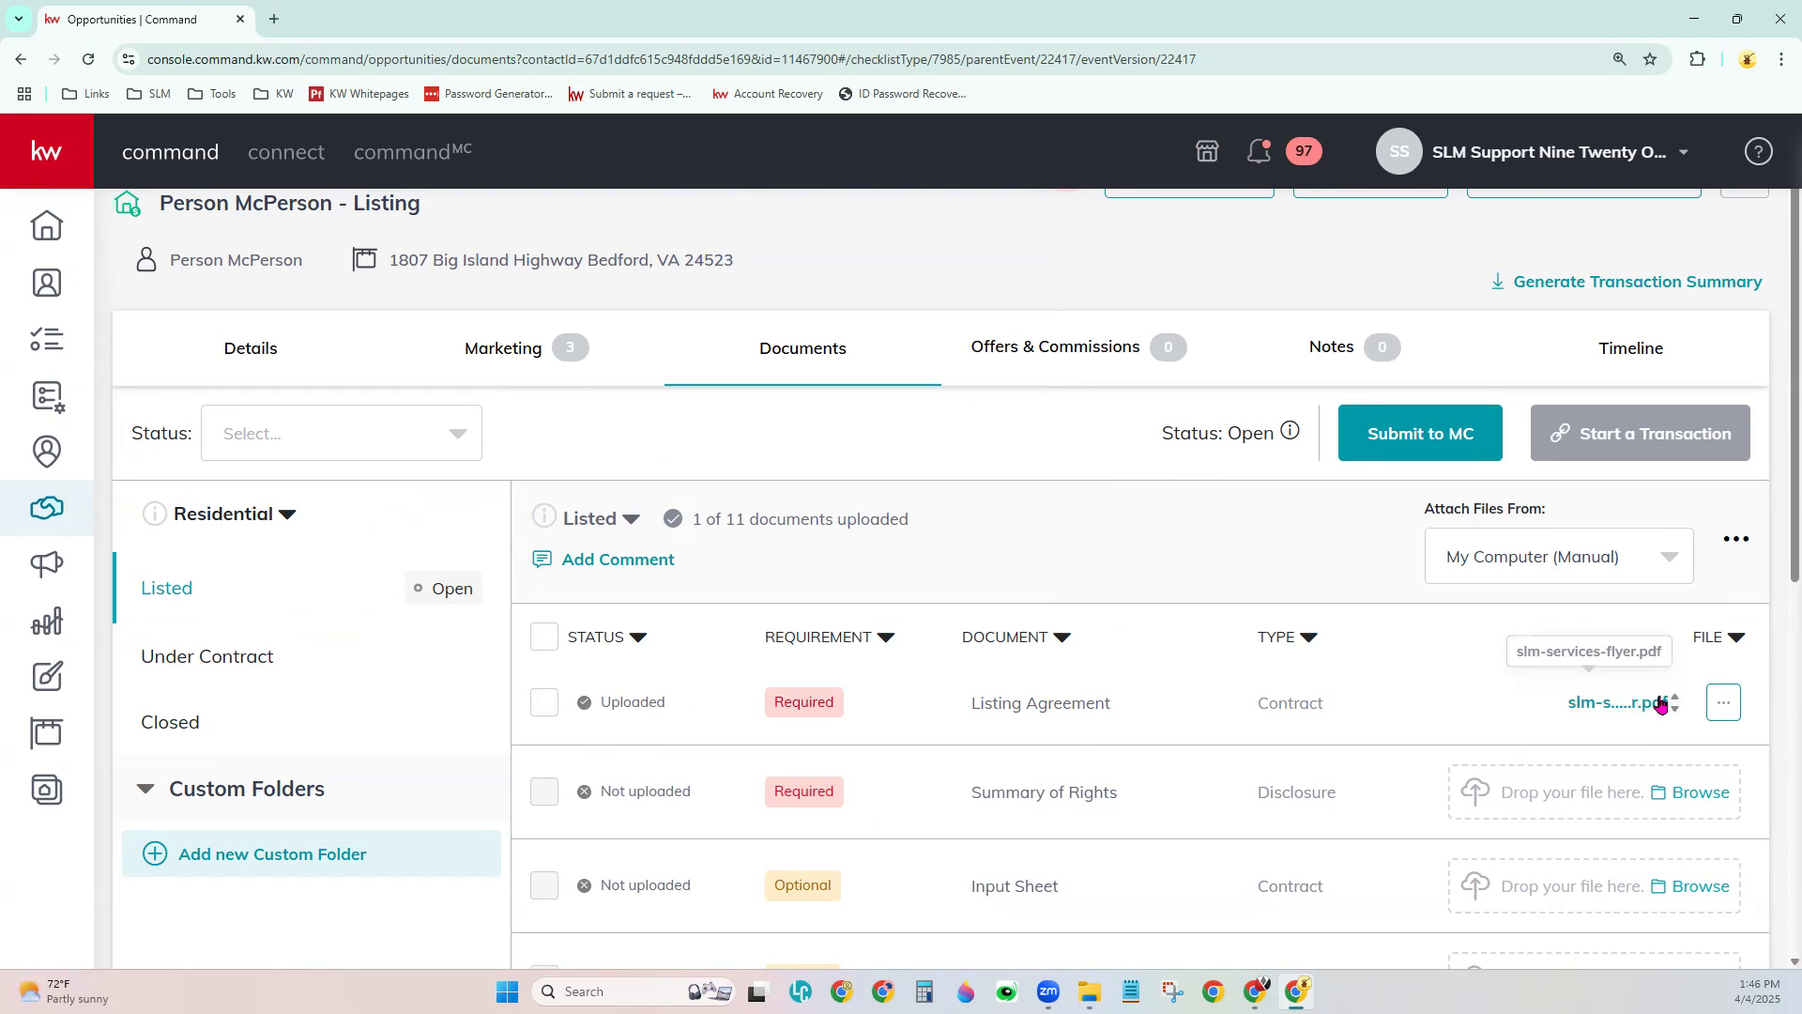
{"action": "double_click", "coordinate": [604, 699]}
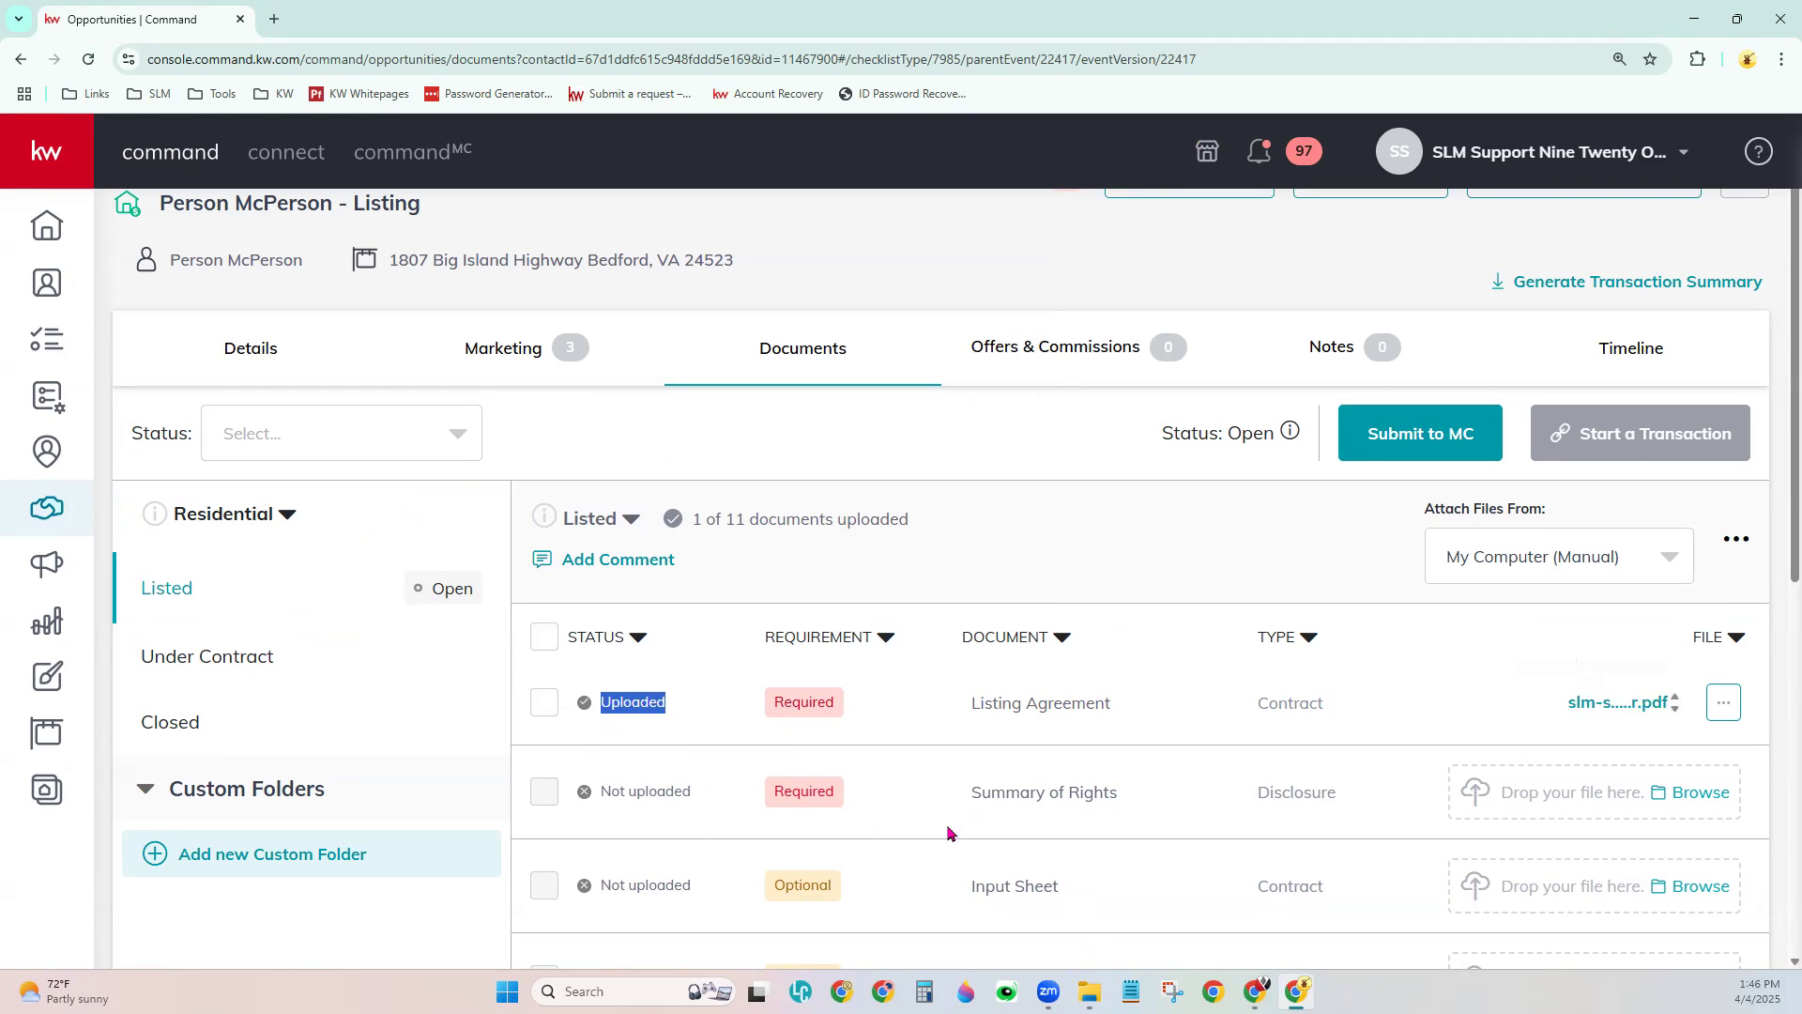
{"action": "scroll", "coordinate": [882, 778], "scroll_direction": "down", "scroll_amount": 1}
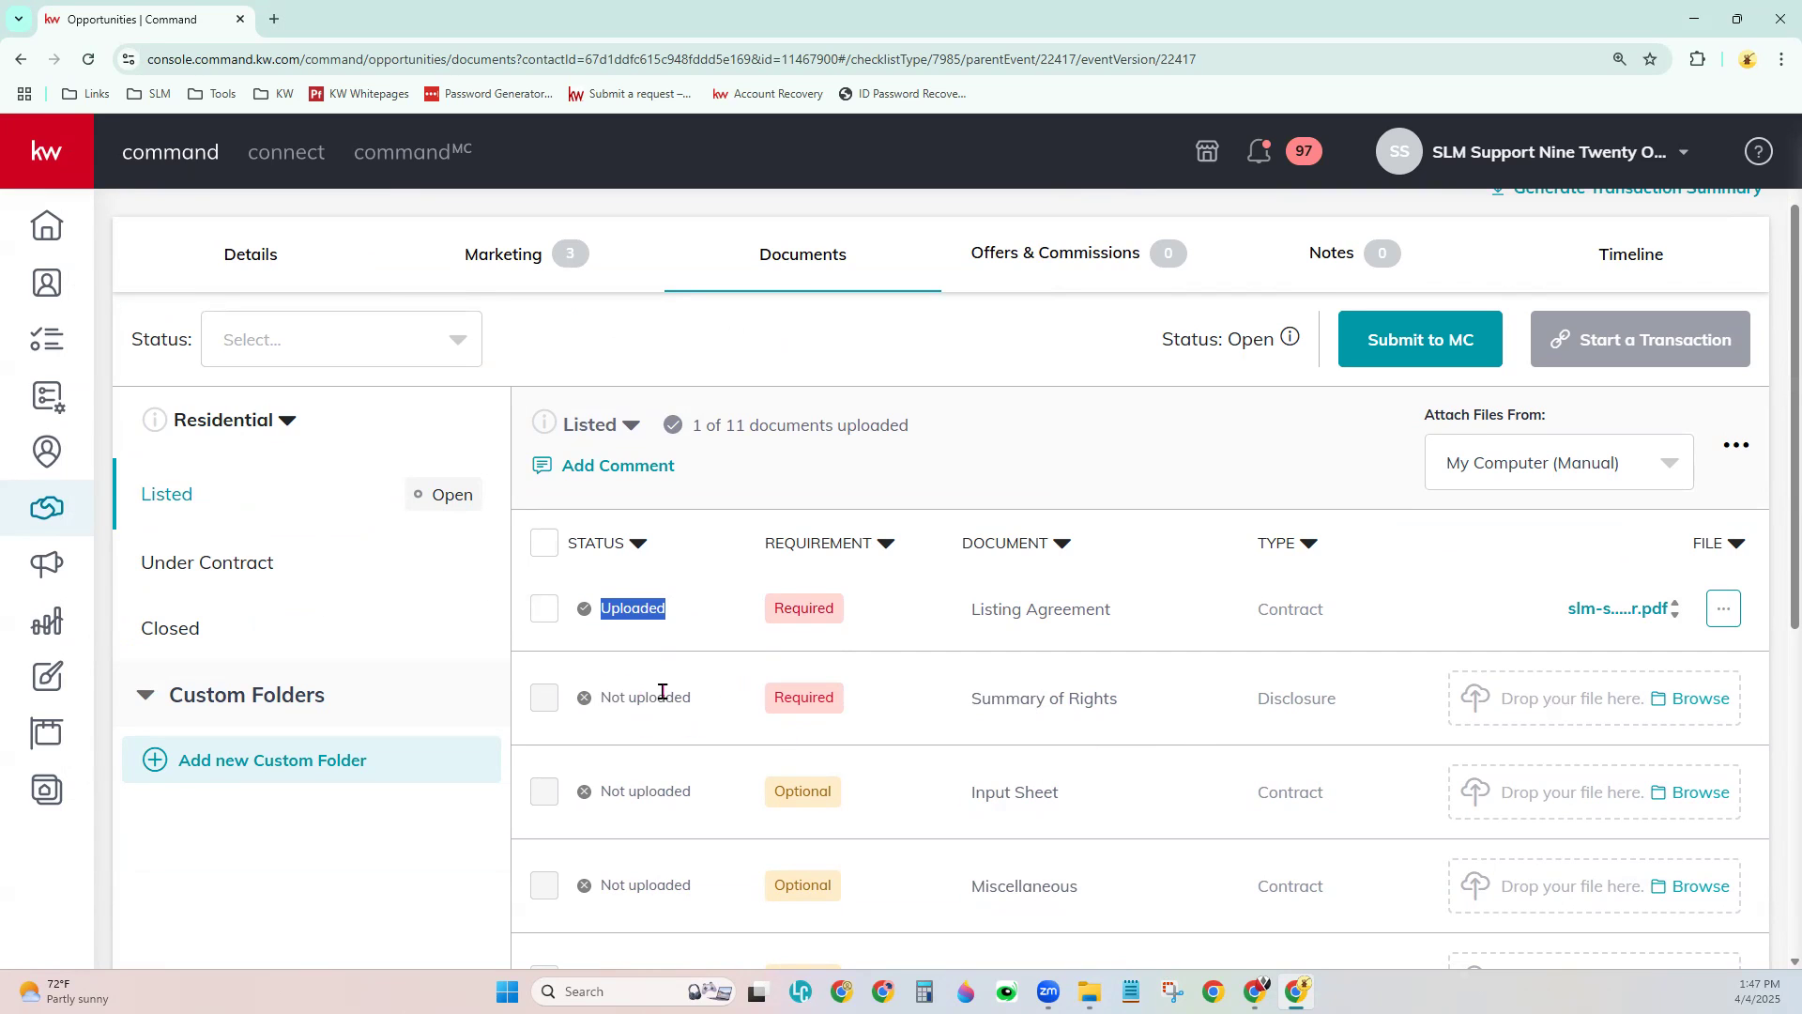
{"action": "left_click", "coordinate": [634, 696]}
{"action": "scroll", "coordinate": [1251, 751], "scroll_direction": "up", "scroll_amount": 2}
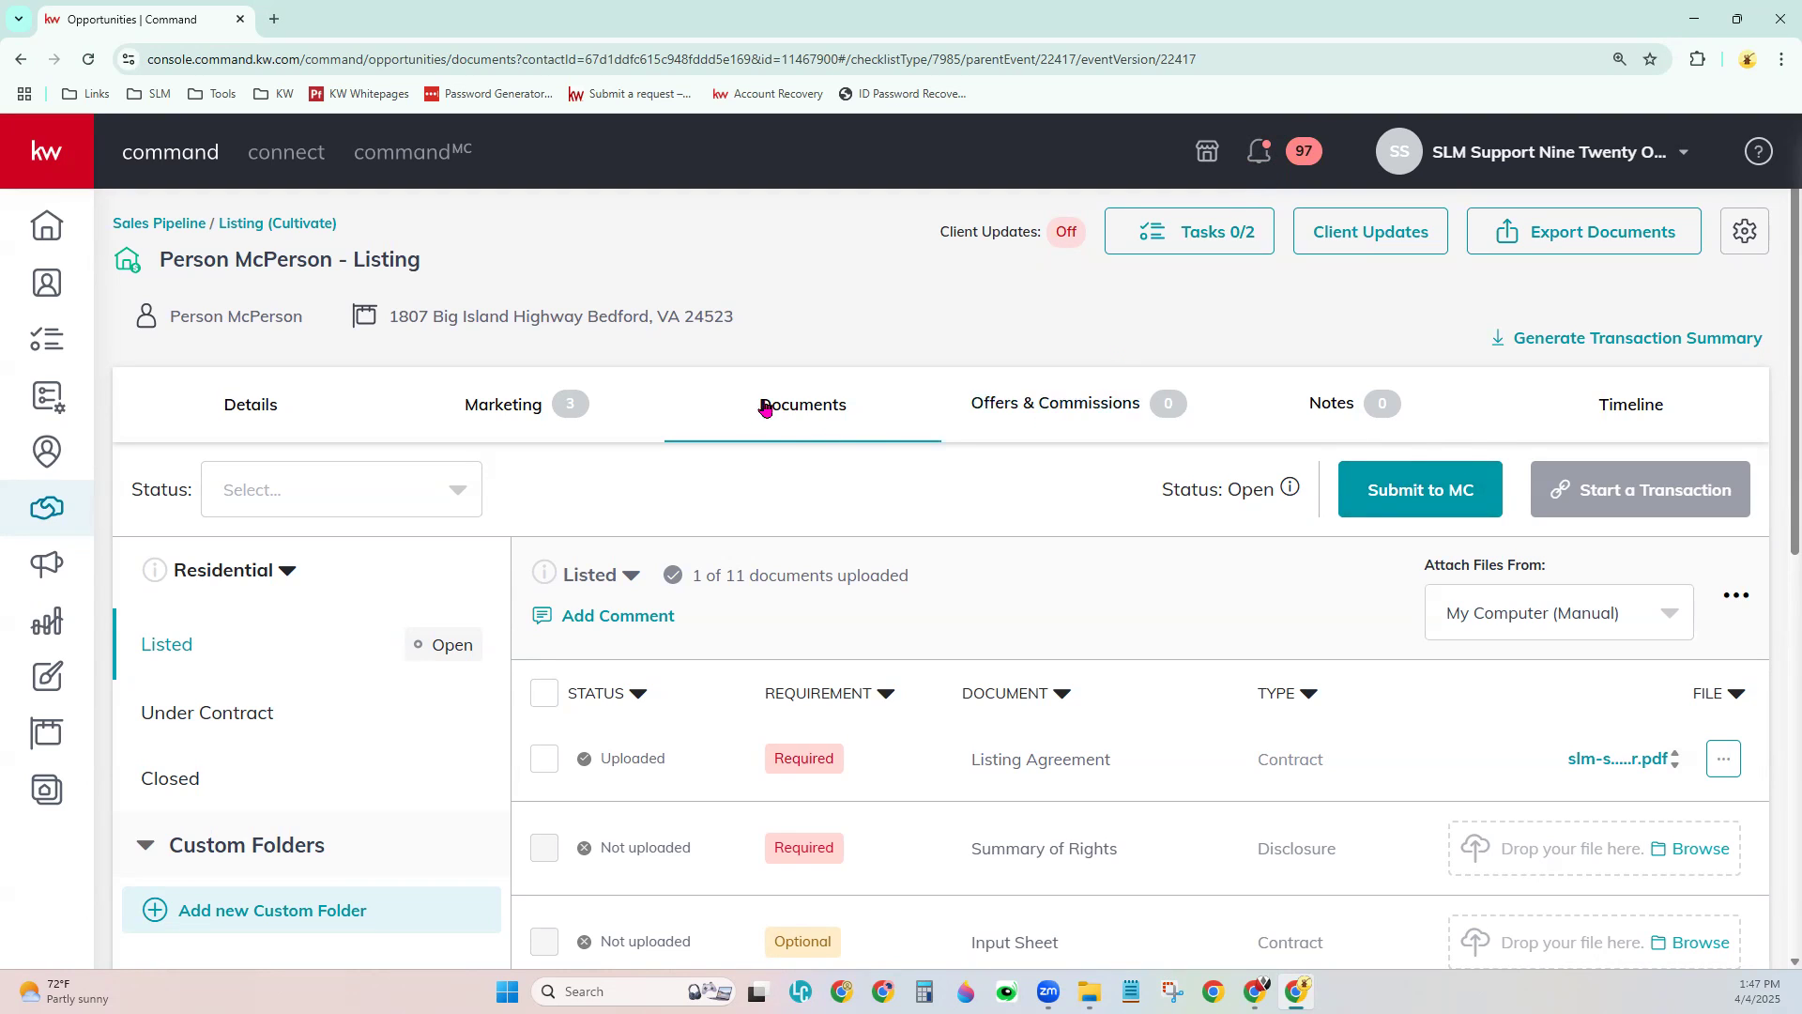
{"action": "scroll", "coordinate": [869, 470], "scroll_direction": "down", "scroll_amount": 1}
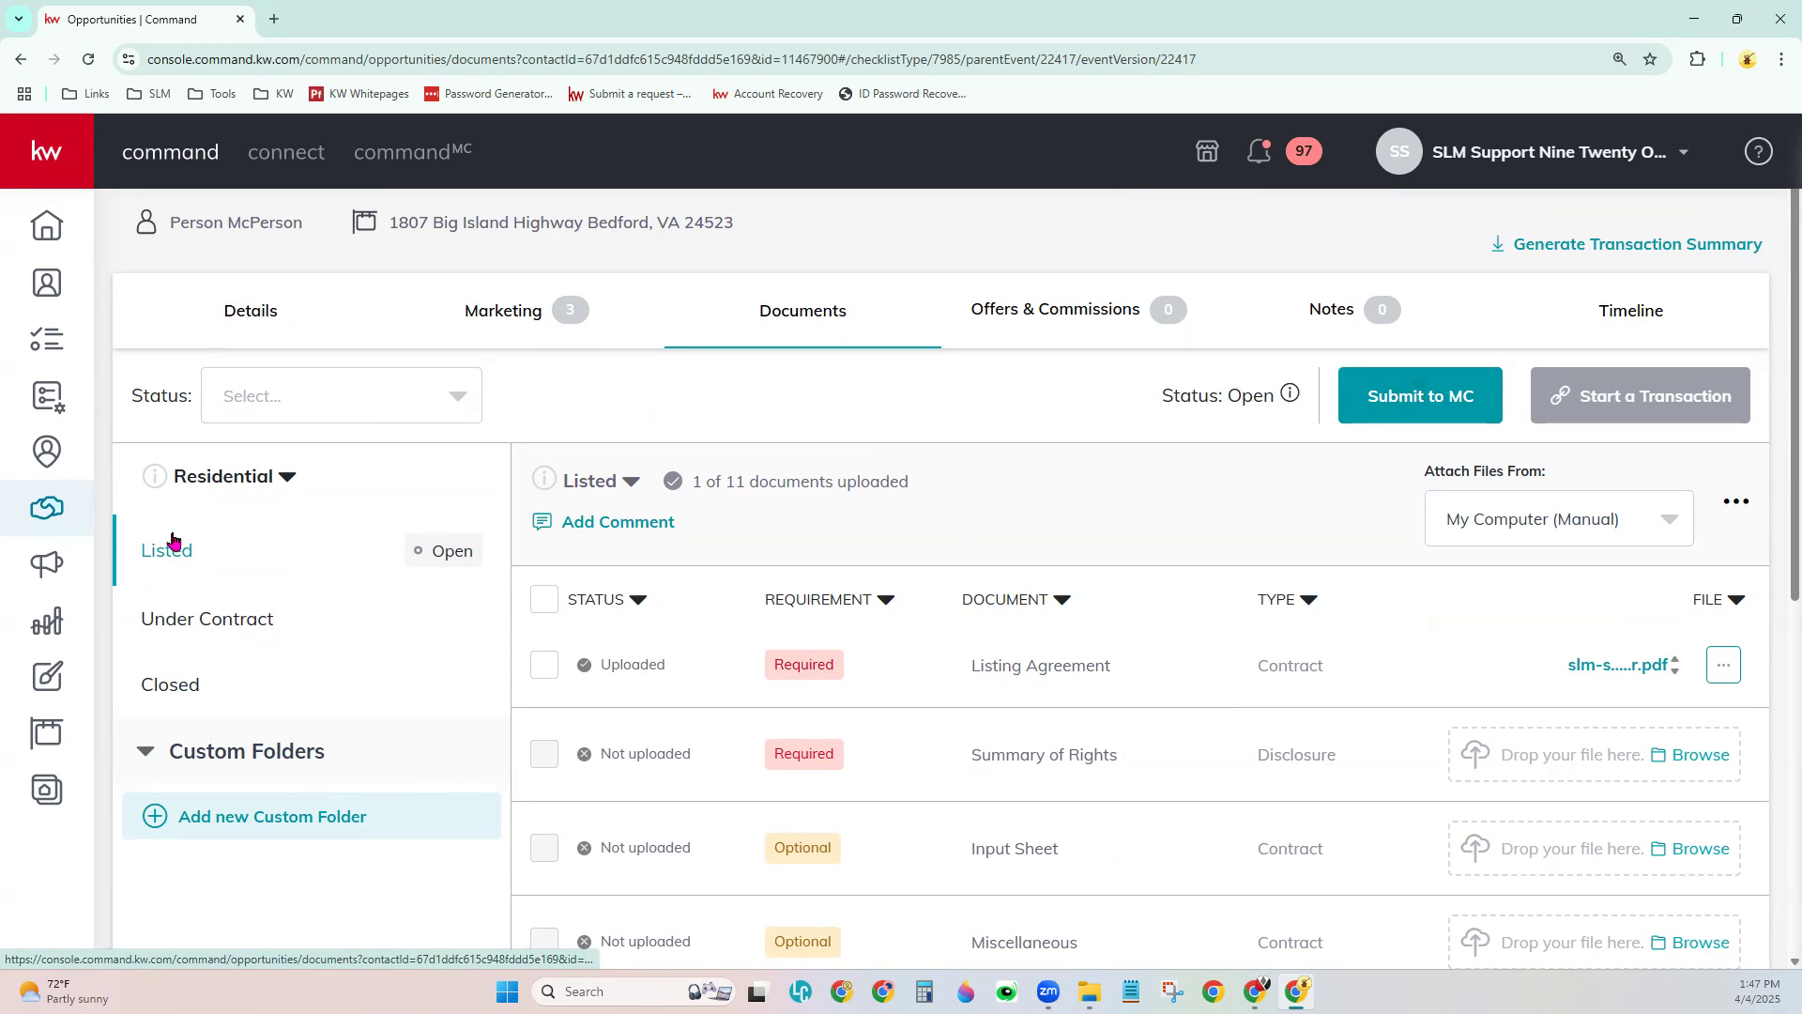
{"action": "left_click", "coordinate": [217, 620]}
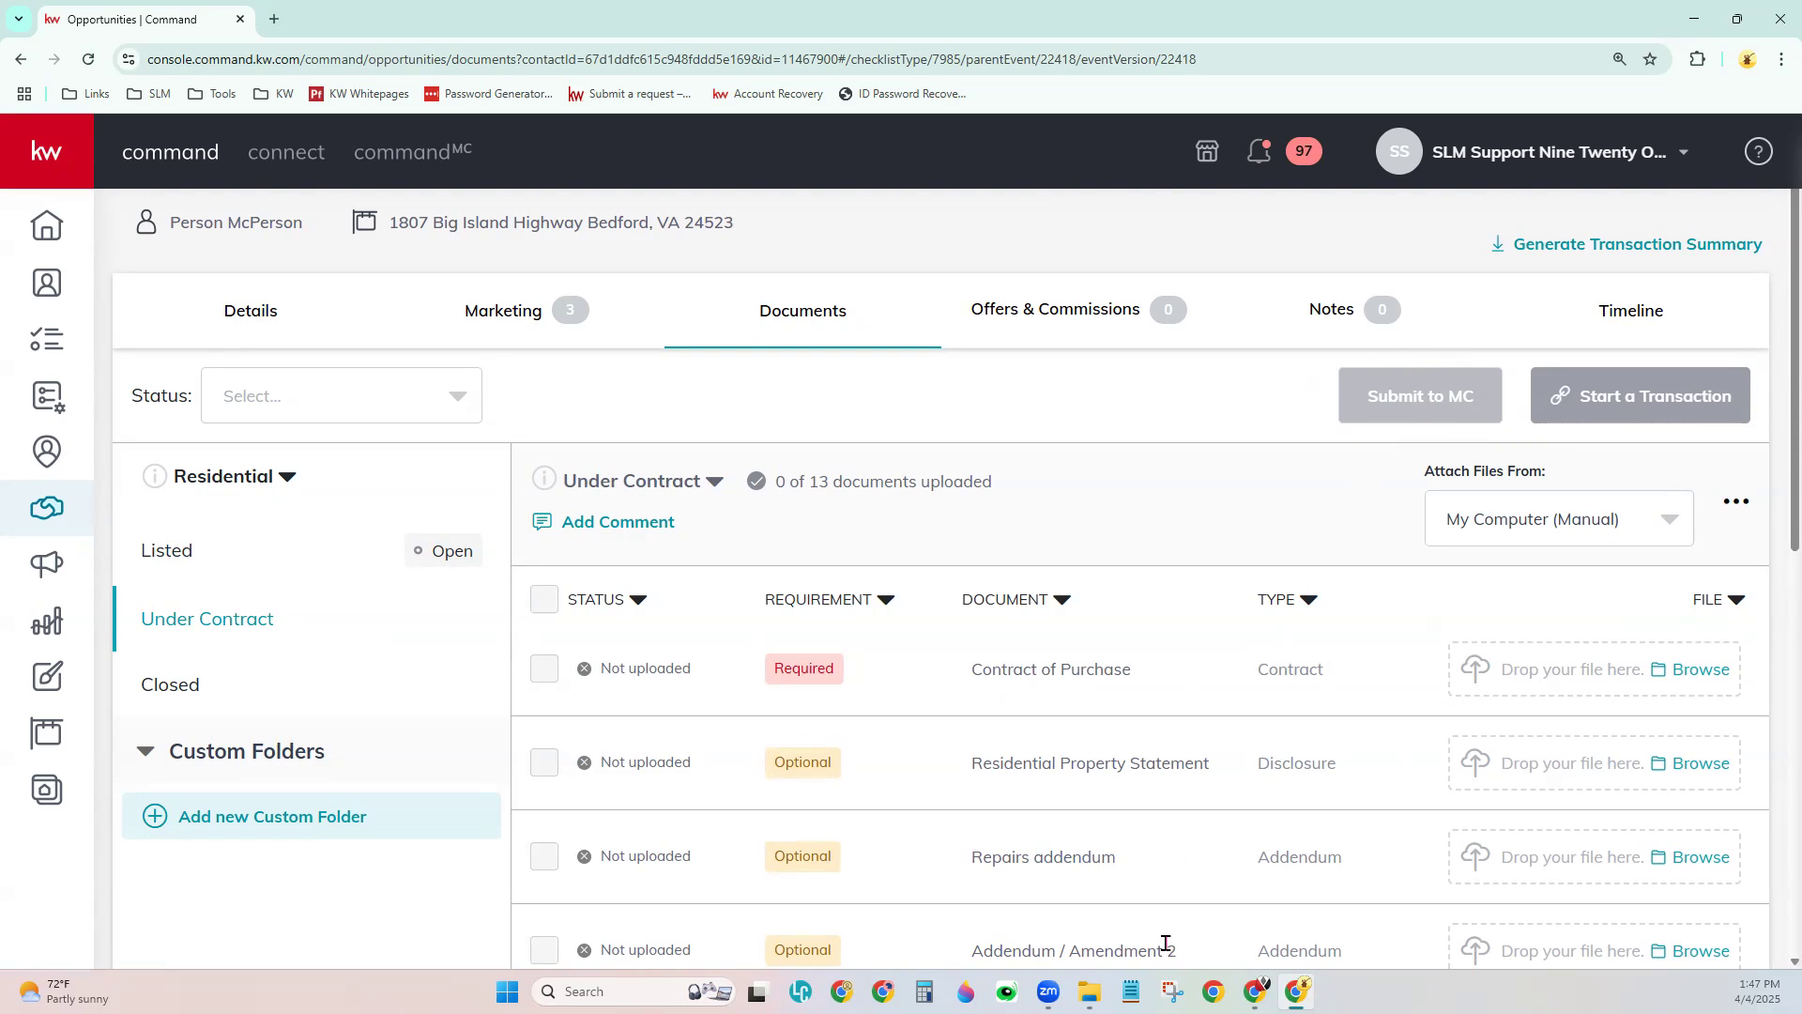
{"action": "left_click", "coordinate": [176, 691]}
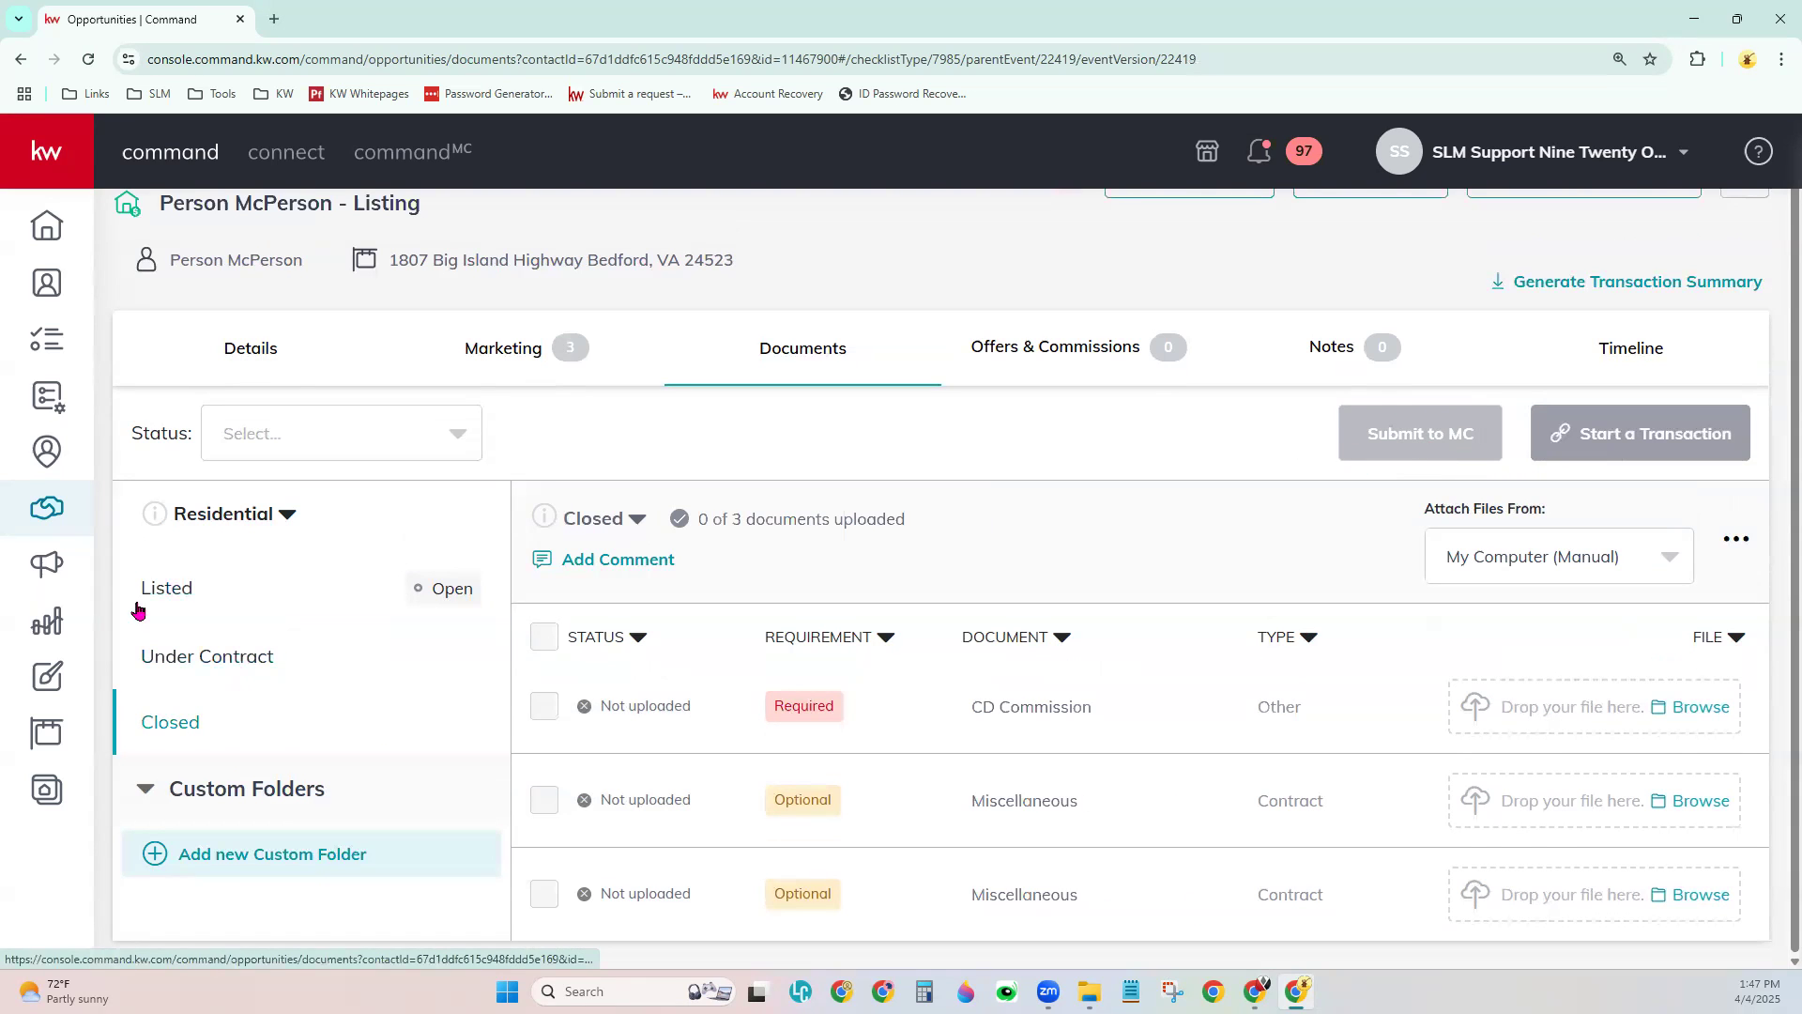
{"action": "left_click", "coordinate": [162, 591]}
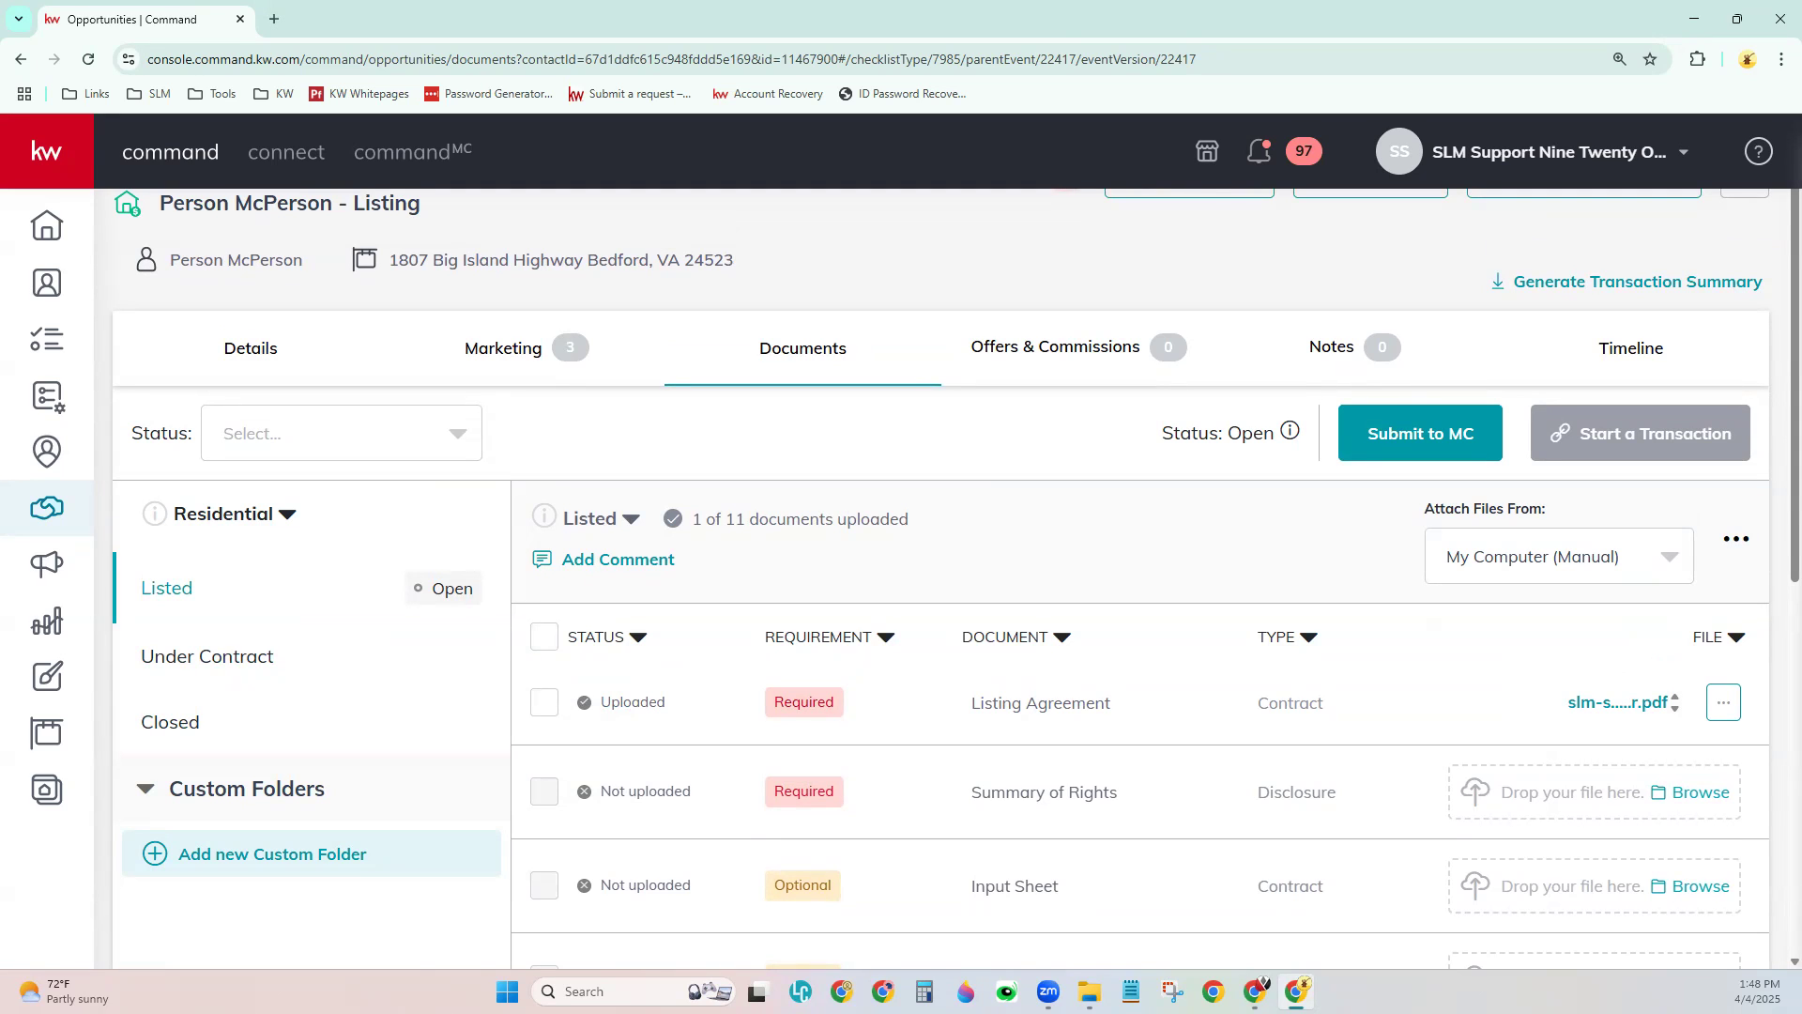
- Start a new offer from Offers & Commissions with property type Residential
{"action": "left_click", "coordinate": [1053, 349]}
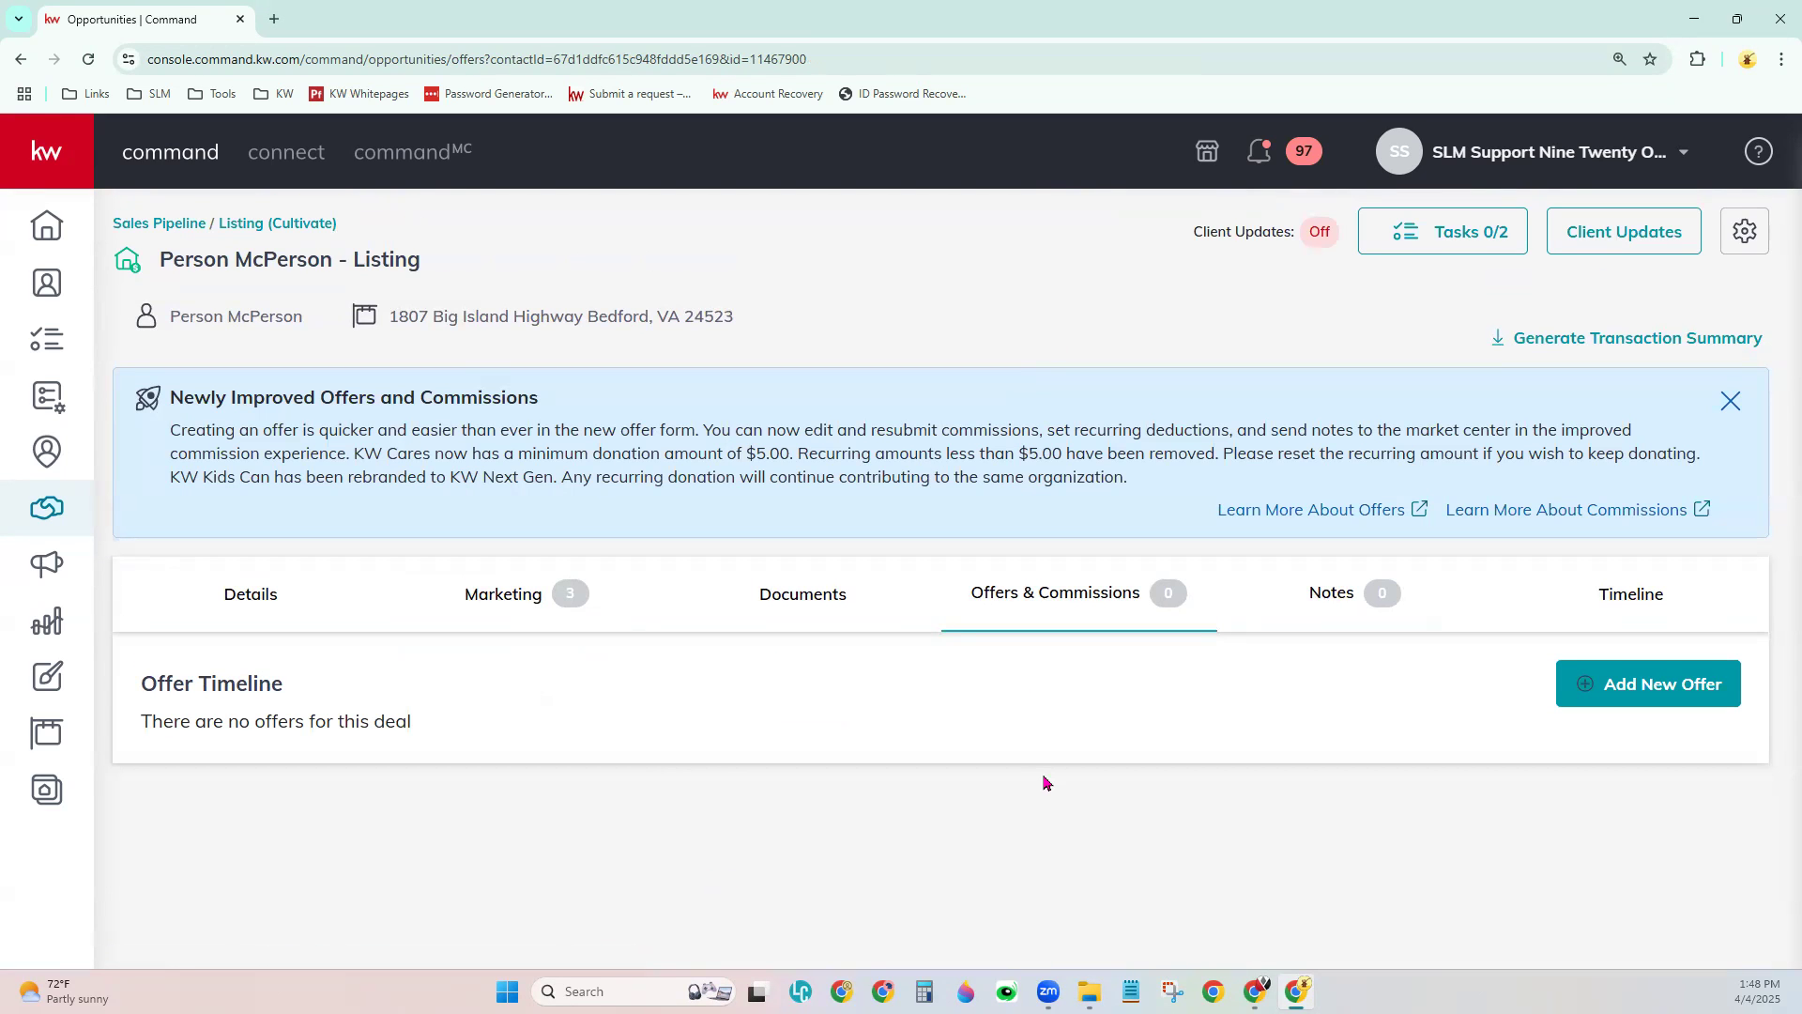
{"action": "left_click", "coordinate": [1676, 684]}
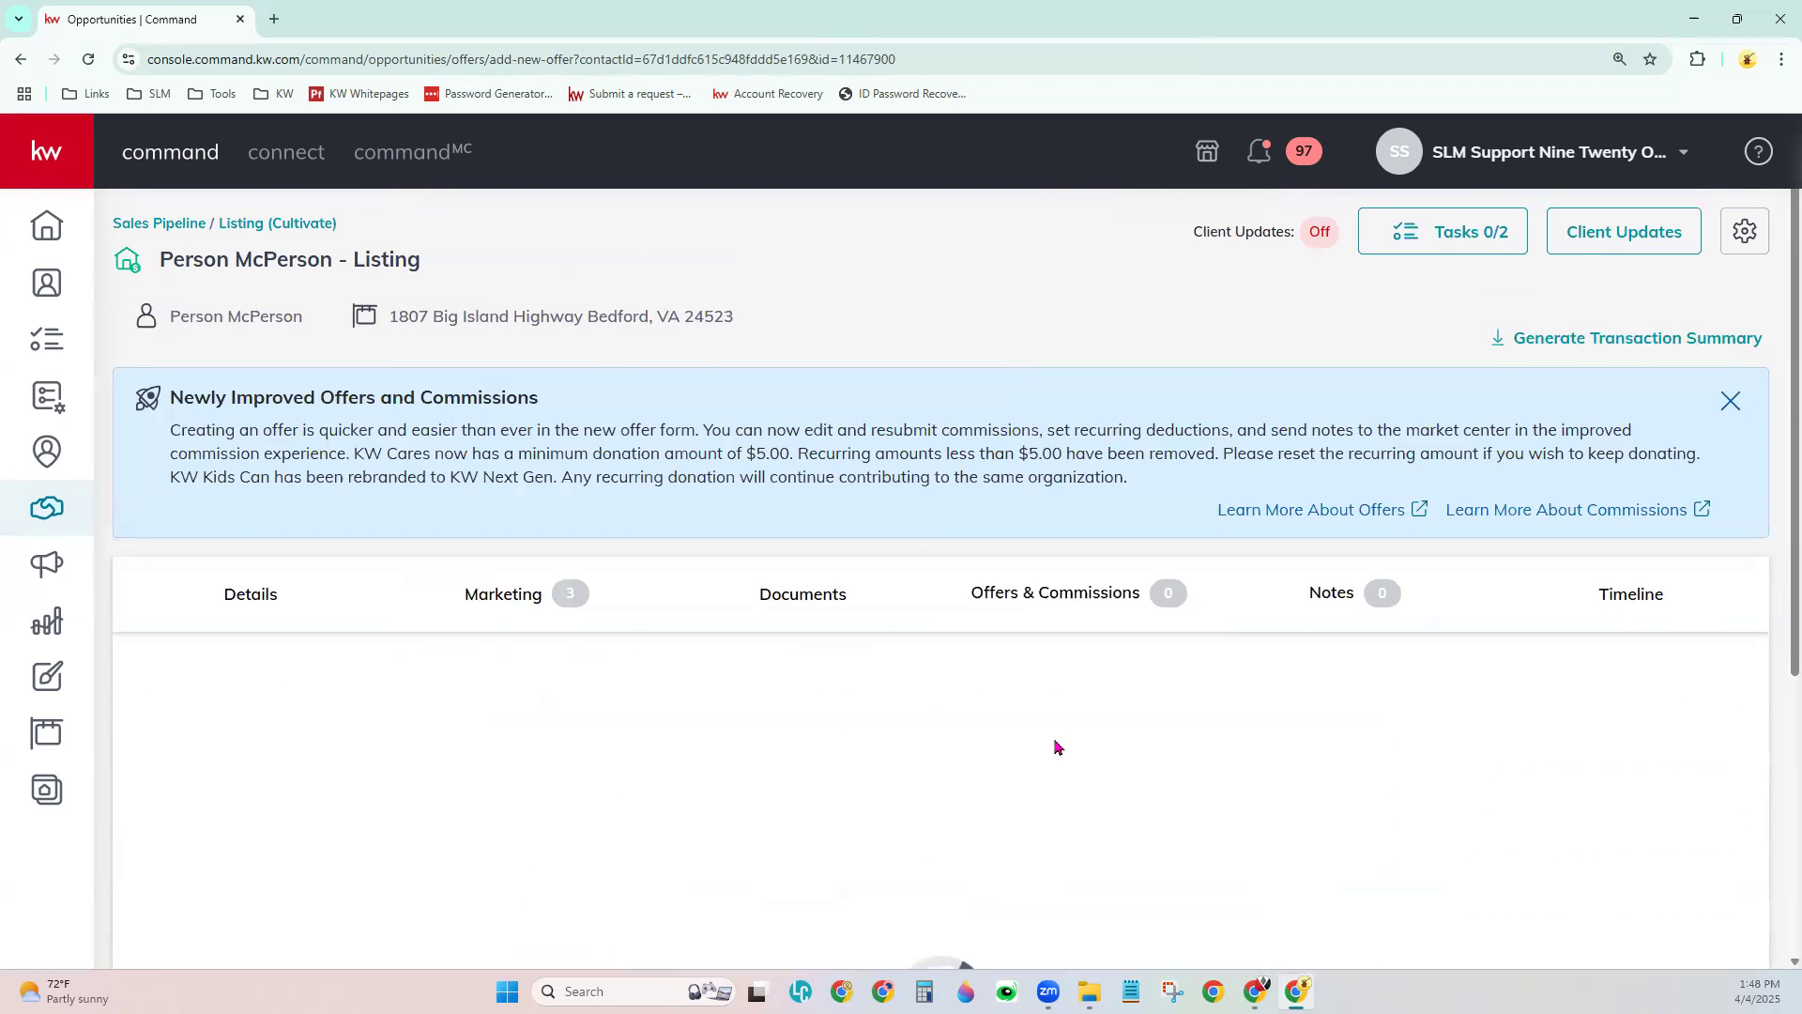
{"action": "scroll", "coordinate": [1033, 648], "scroll_direction": "down", "scroll_amount": 6}
{"action": "scroll", "coordinate": [1017, 616], "scroll_direction": "up", "scroll_amount": 1}
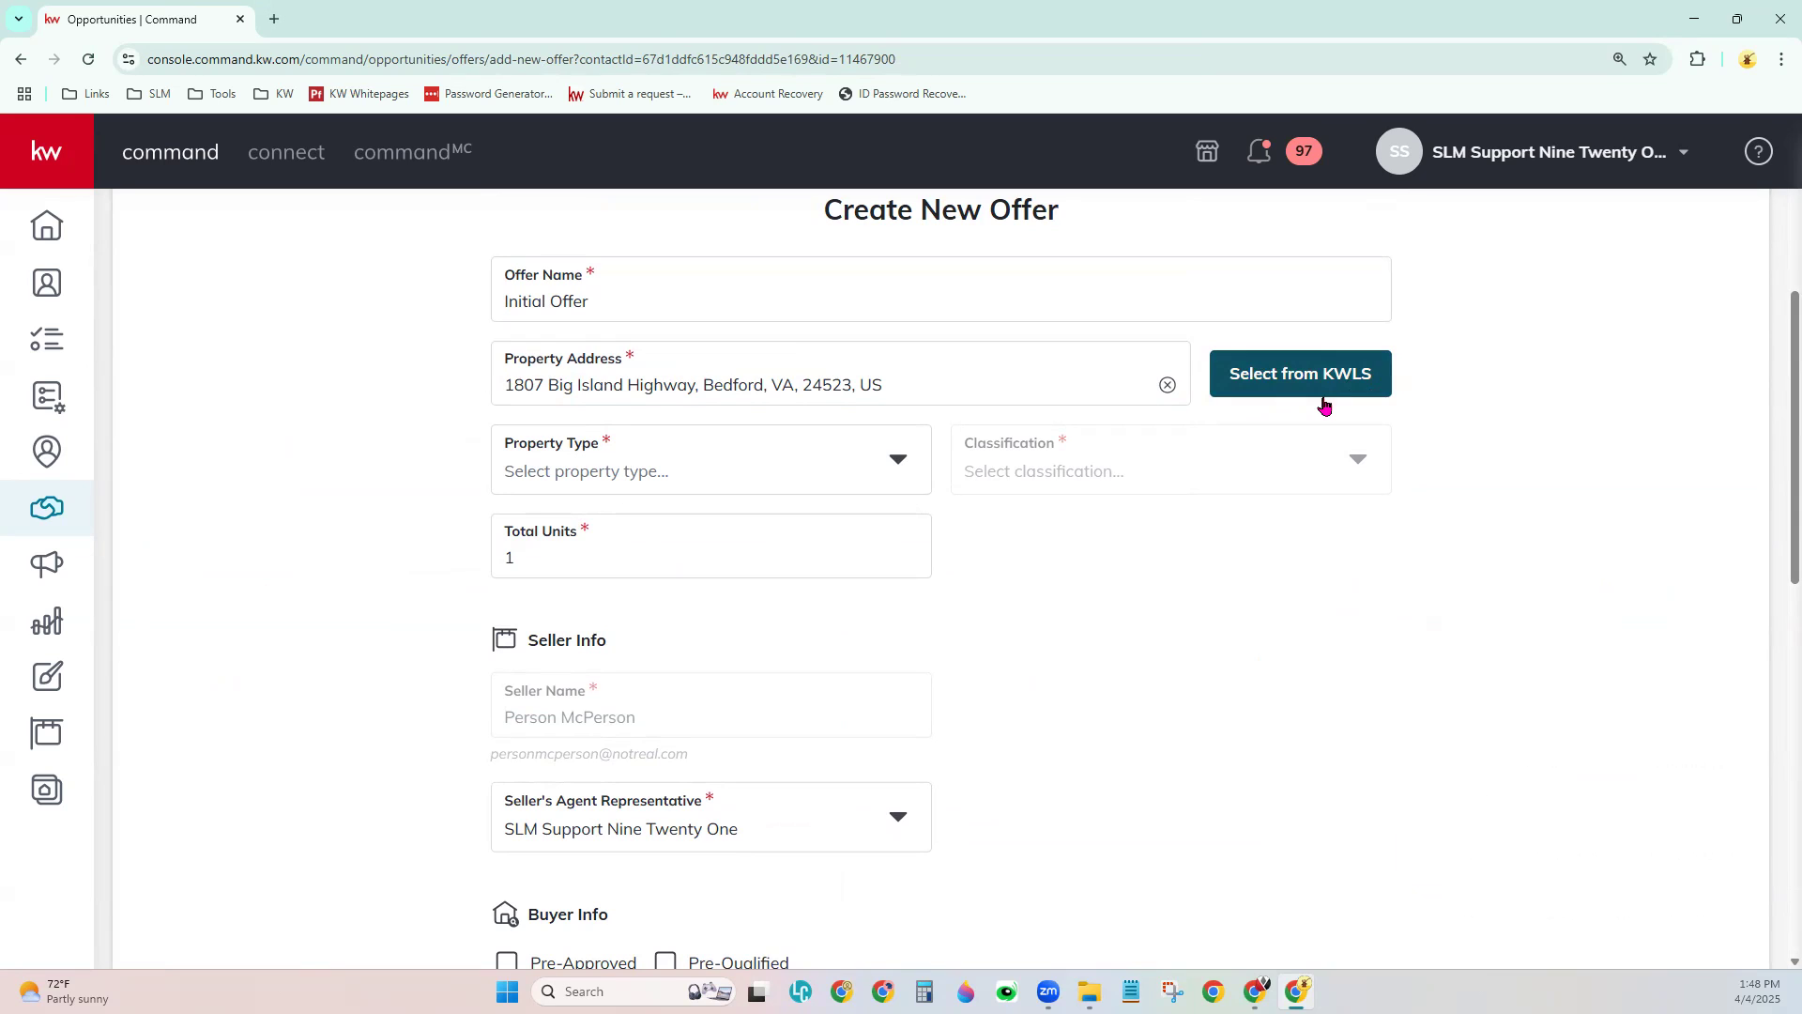
{"action": "left_click", "coordinate": [660, 463]}
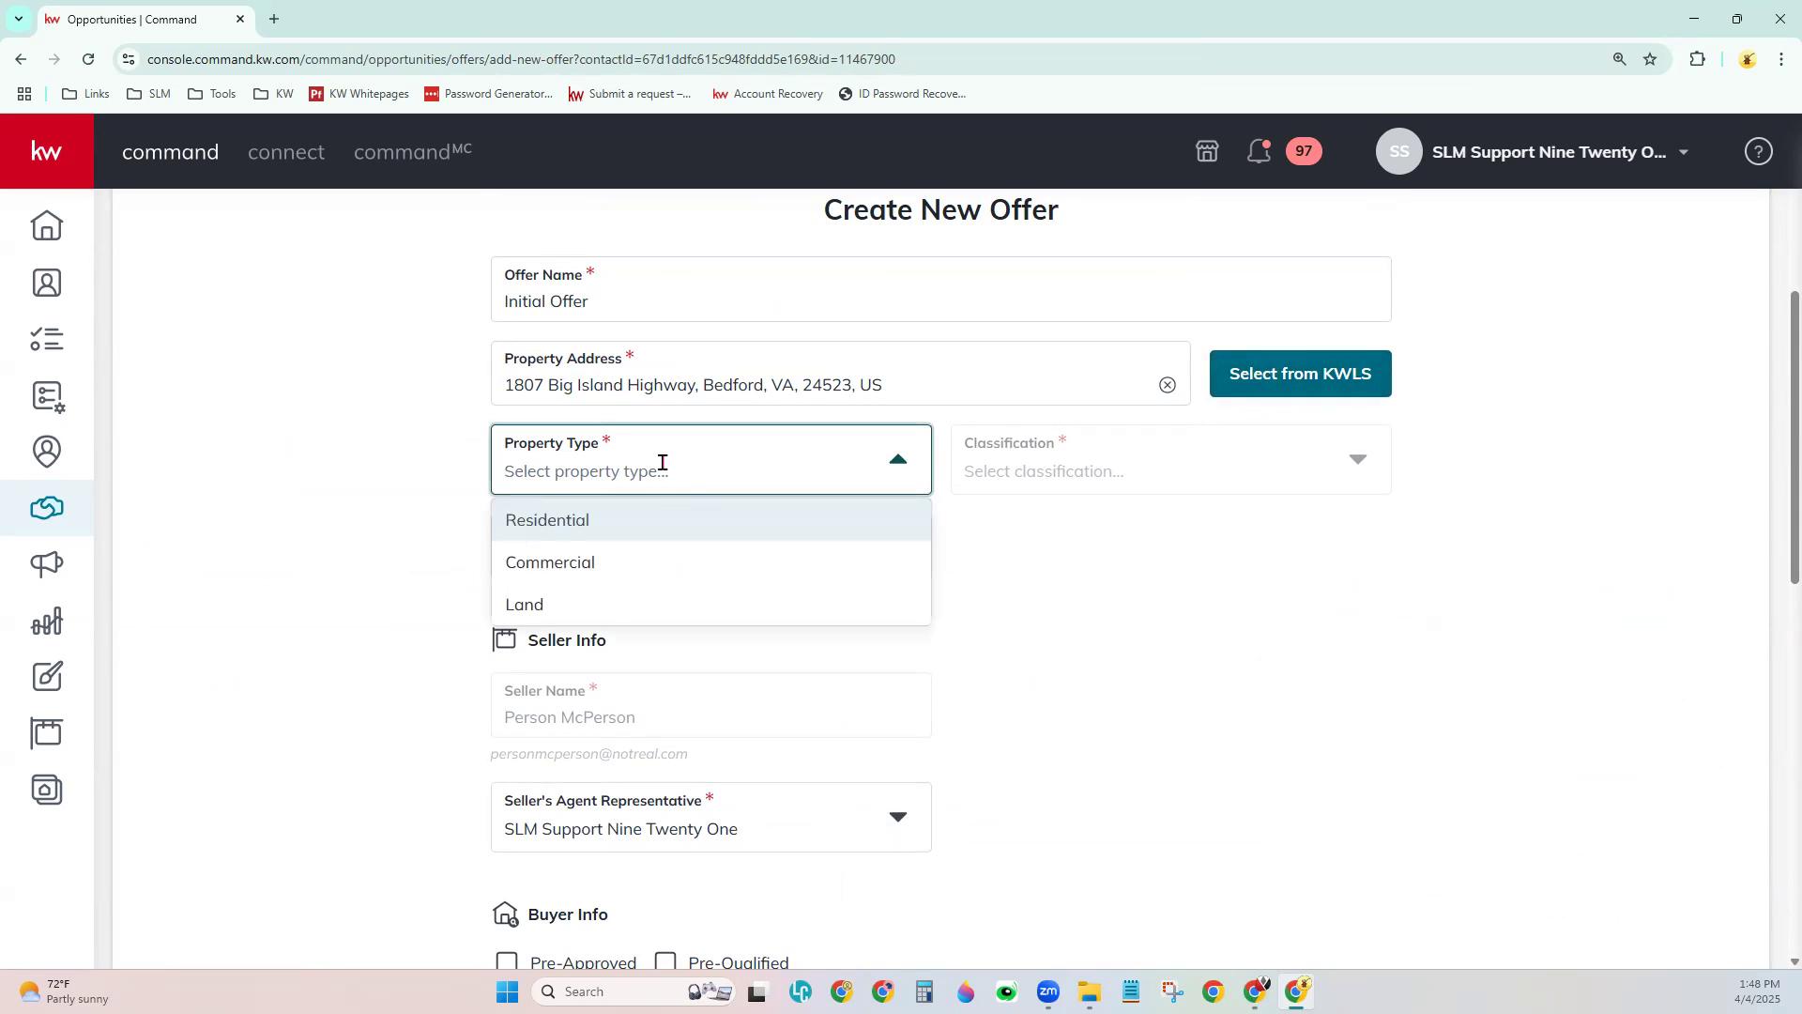
{"action": "left_click", "coordinate": [655, 524]}
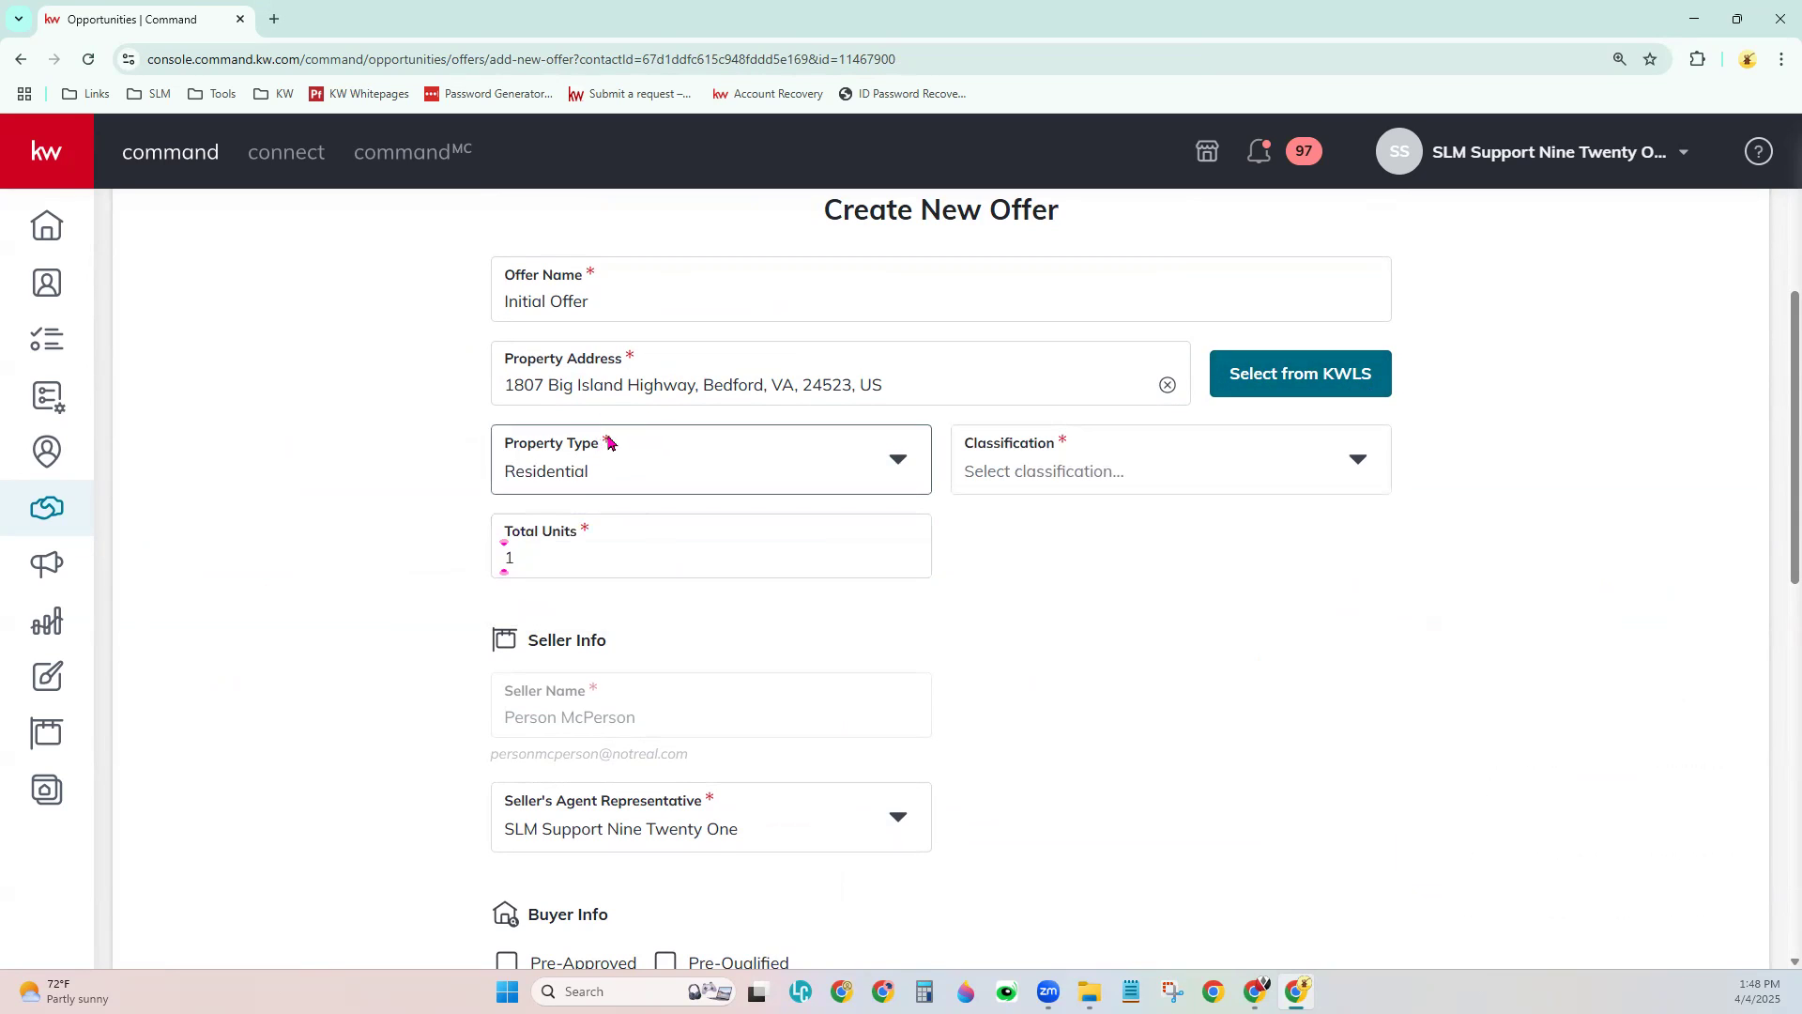
{"action": "scroll", "coordinate": [660, 571], "scroll_direction": "down", "scroll_amount": 1}
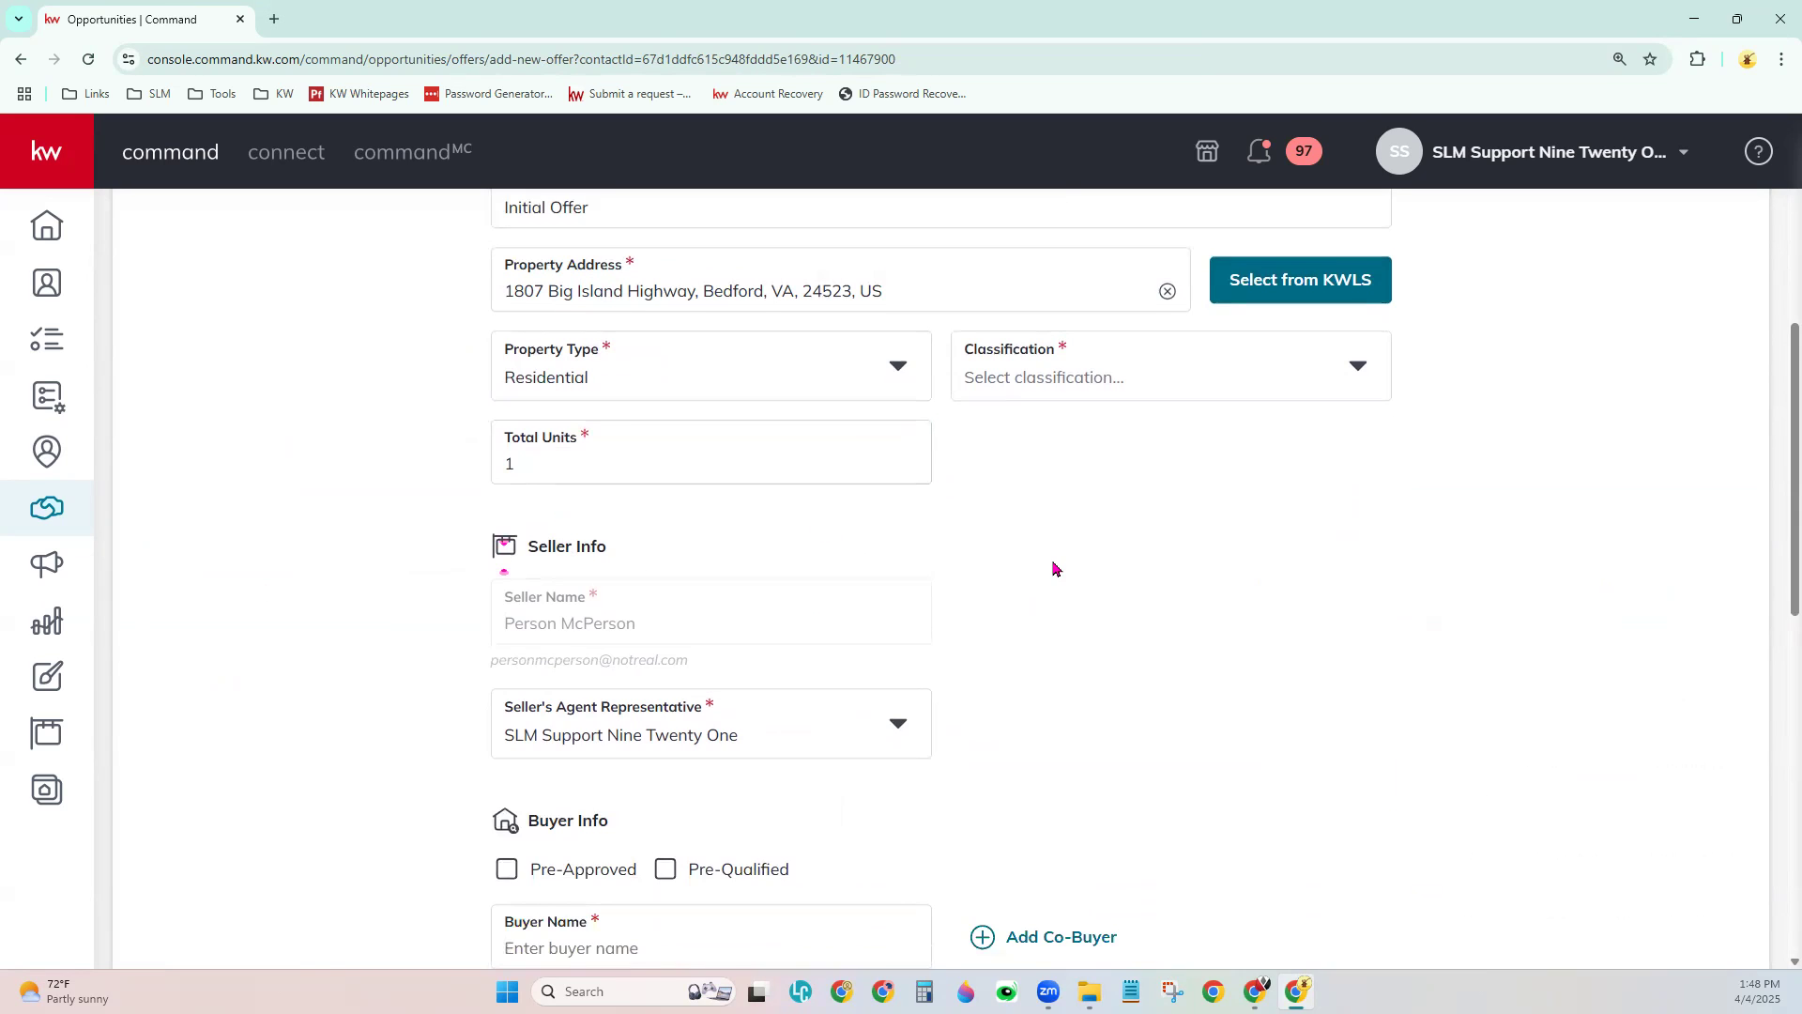
{"action": "scroll", "coordinate": [1055, 567], "scroll_direction": "down", "scroll_amount": 3}
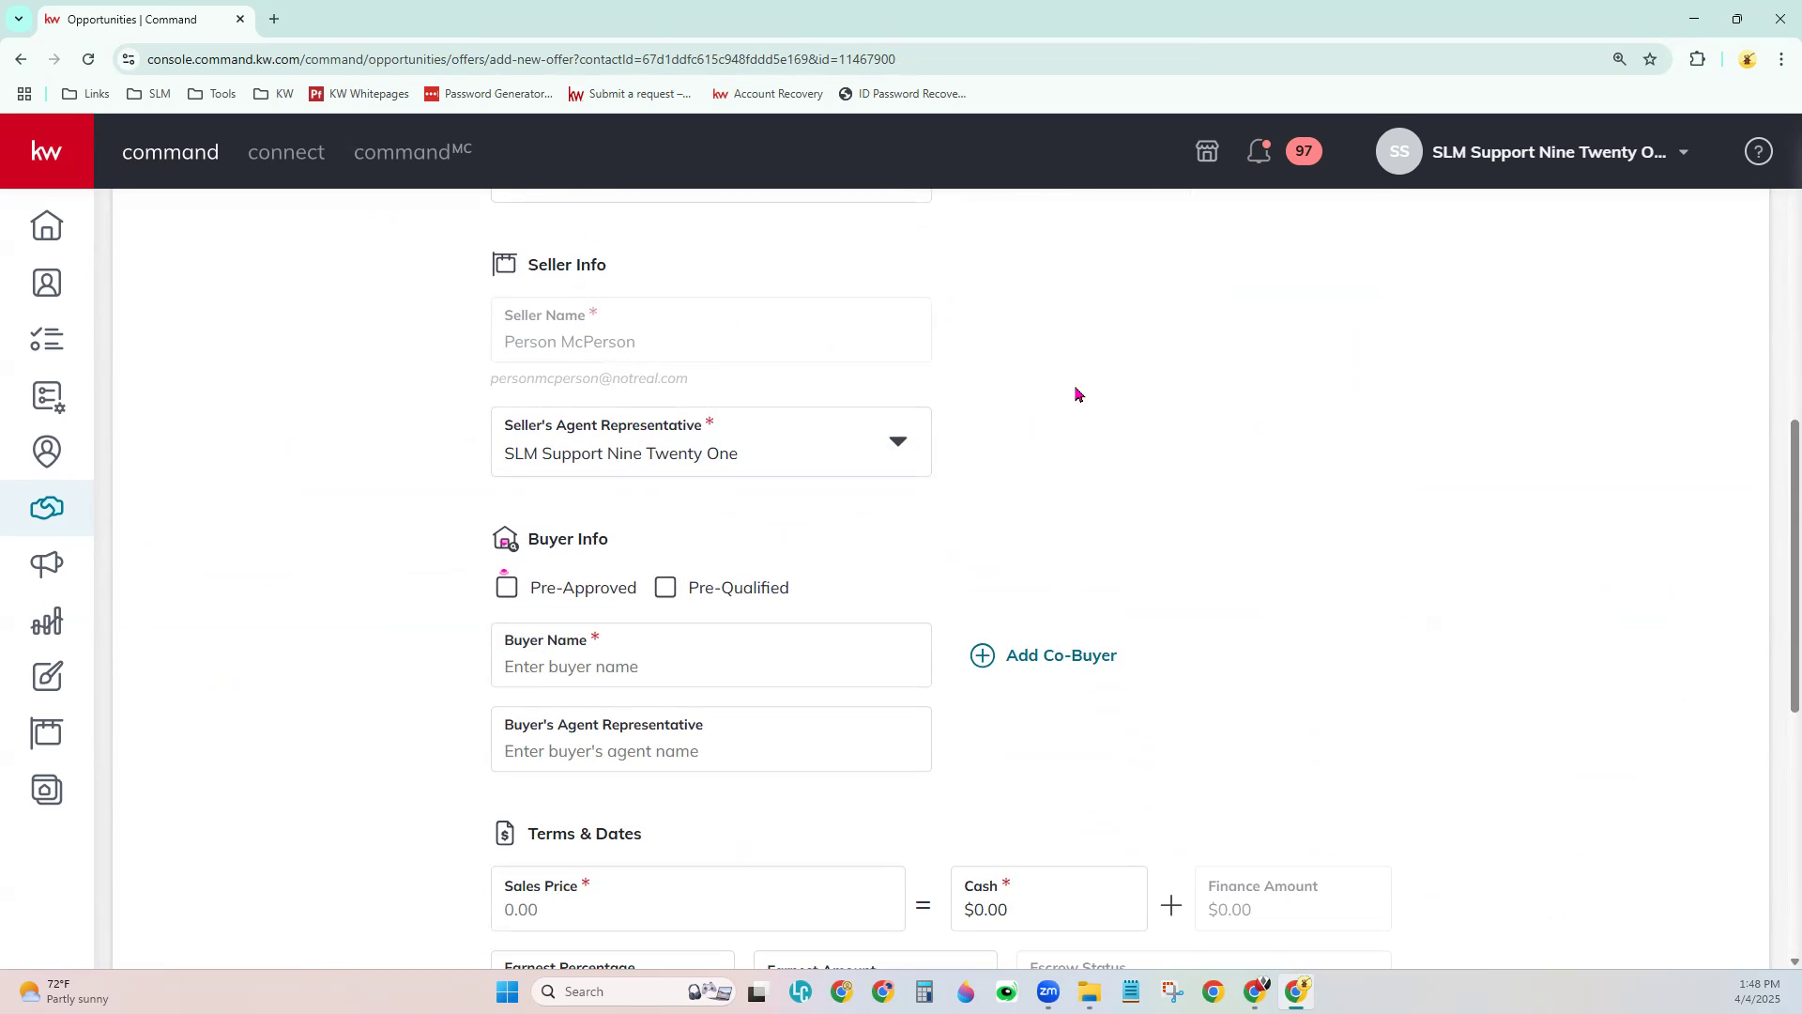
{"action": "scroll", "coordinate": [1110, 451], "scroll_direction": "down", "scroll_amount": 2}
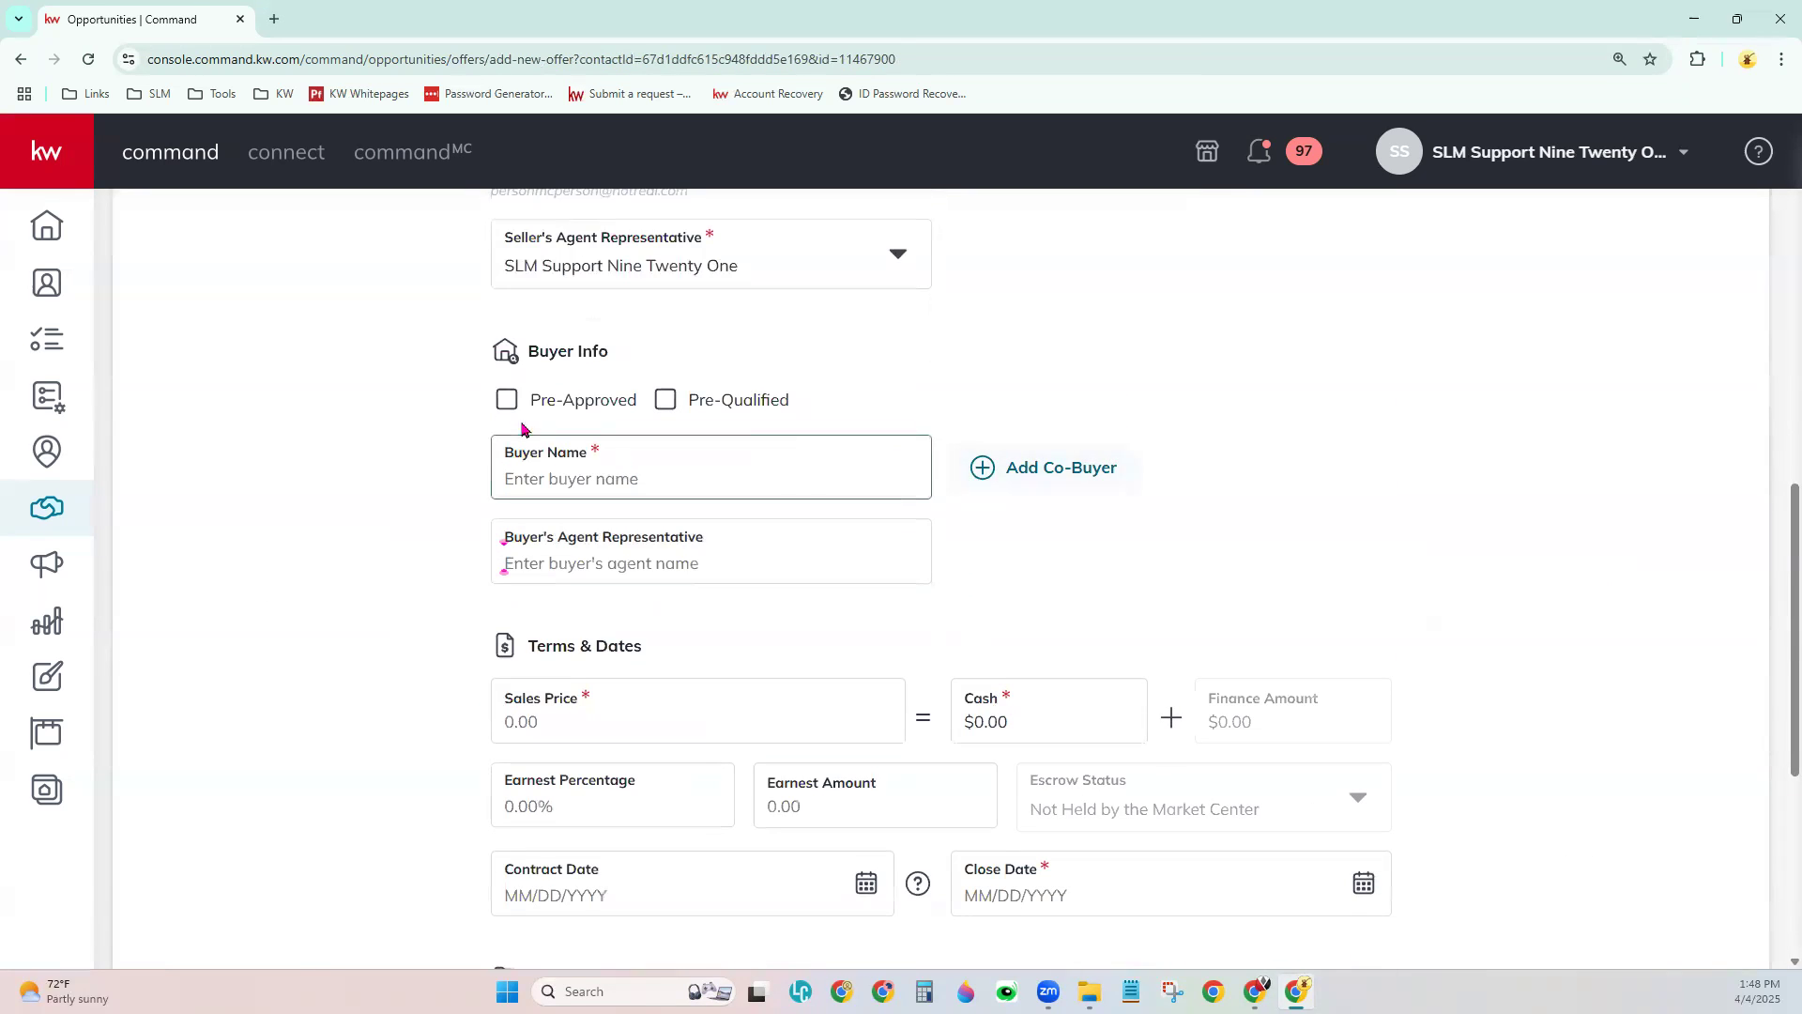
- Enter the buyer's name and the buyer agent's name, and mark the buyer as Pre-Approved
{"action": "left_click", "coordinate": [636, 479]}
{"action": "type", "text": "Some One"}
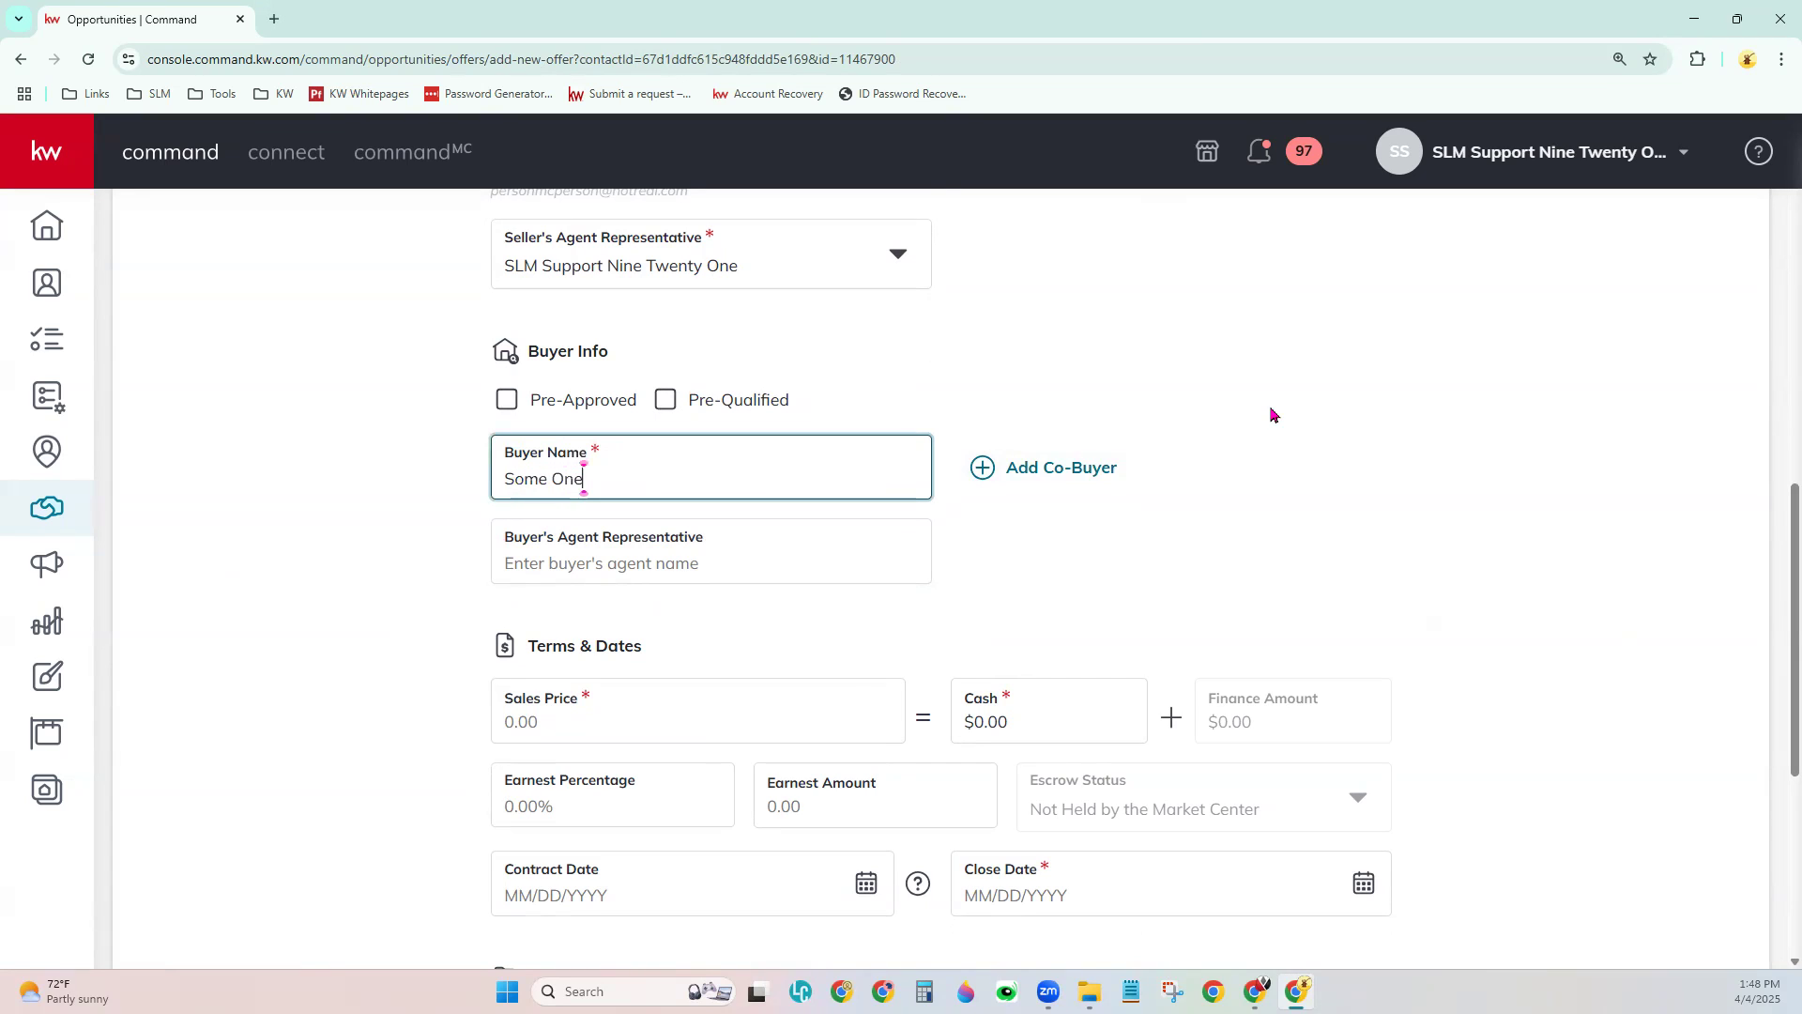
{"action": "key", "text": "Tab"}
{"action": "key", "text": "Tab"}
{"action": "type", "text": "Another Ang"}
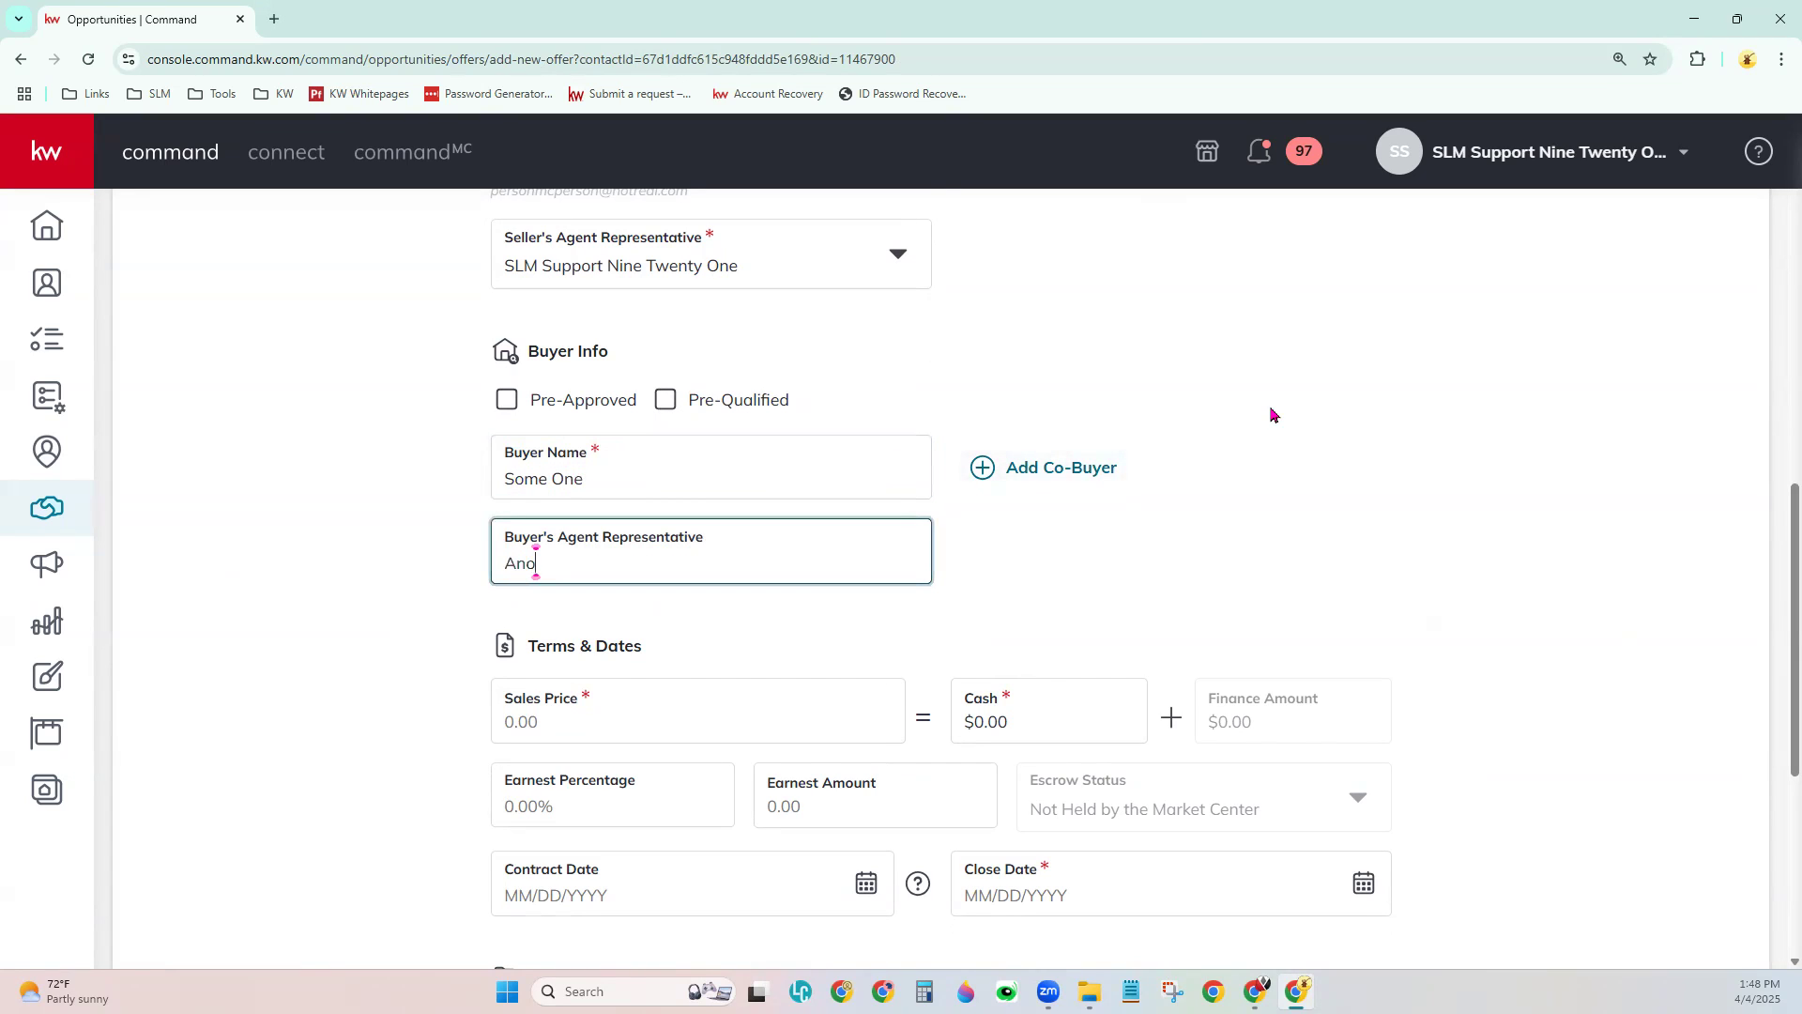
{"action": "key", "text": "BackSpace"}
{"action": "key", "text": "BackSpace"}
{"action": "type", "text": "gent"}
{"action": "left_click", "coordinate": [1277, 484]}
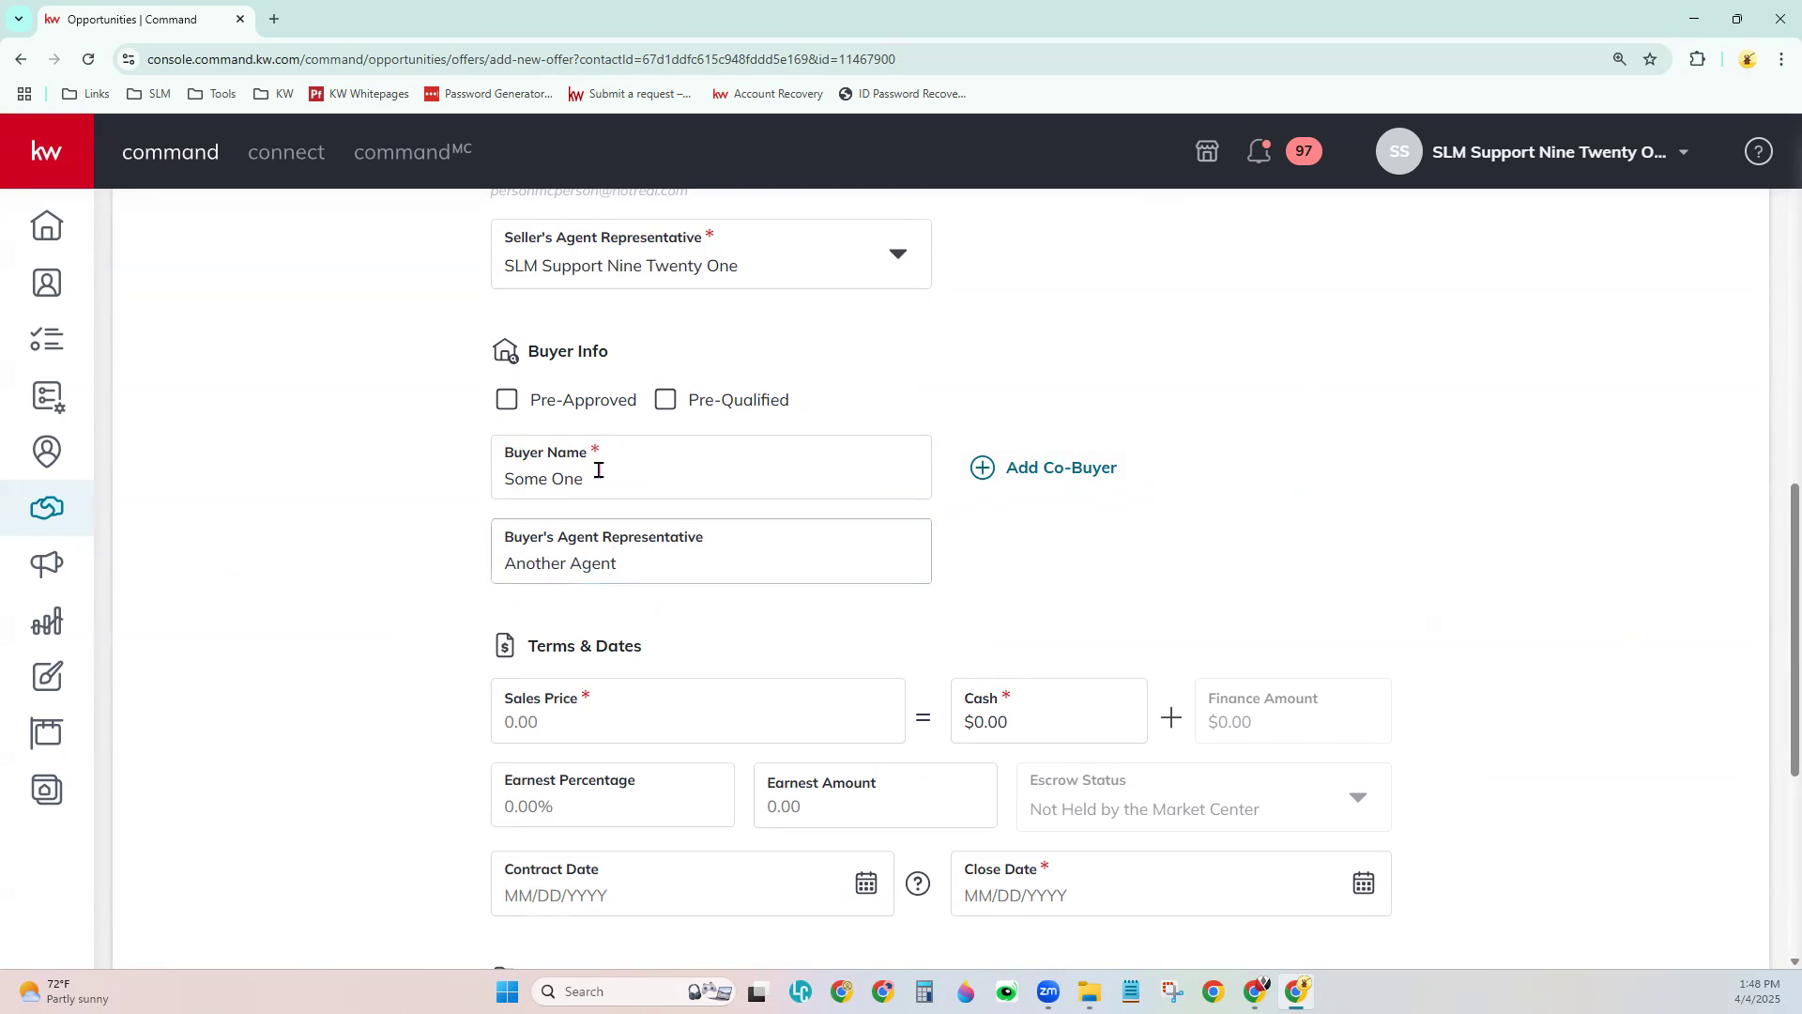
{"action": "left_click", "coordinate": [505, 401]}
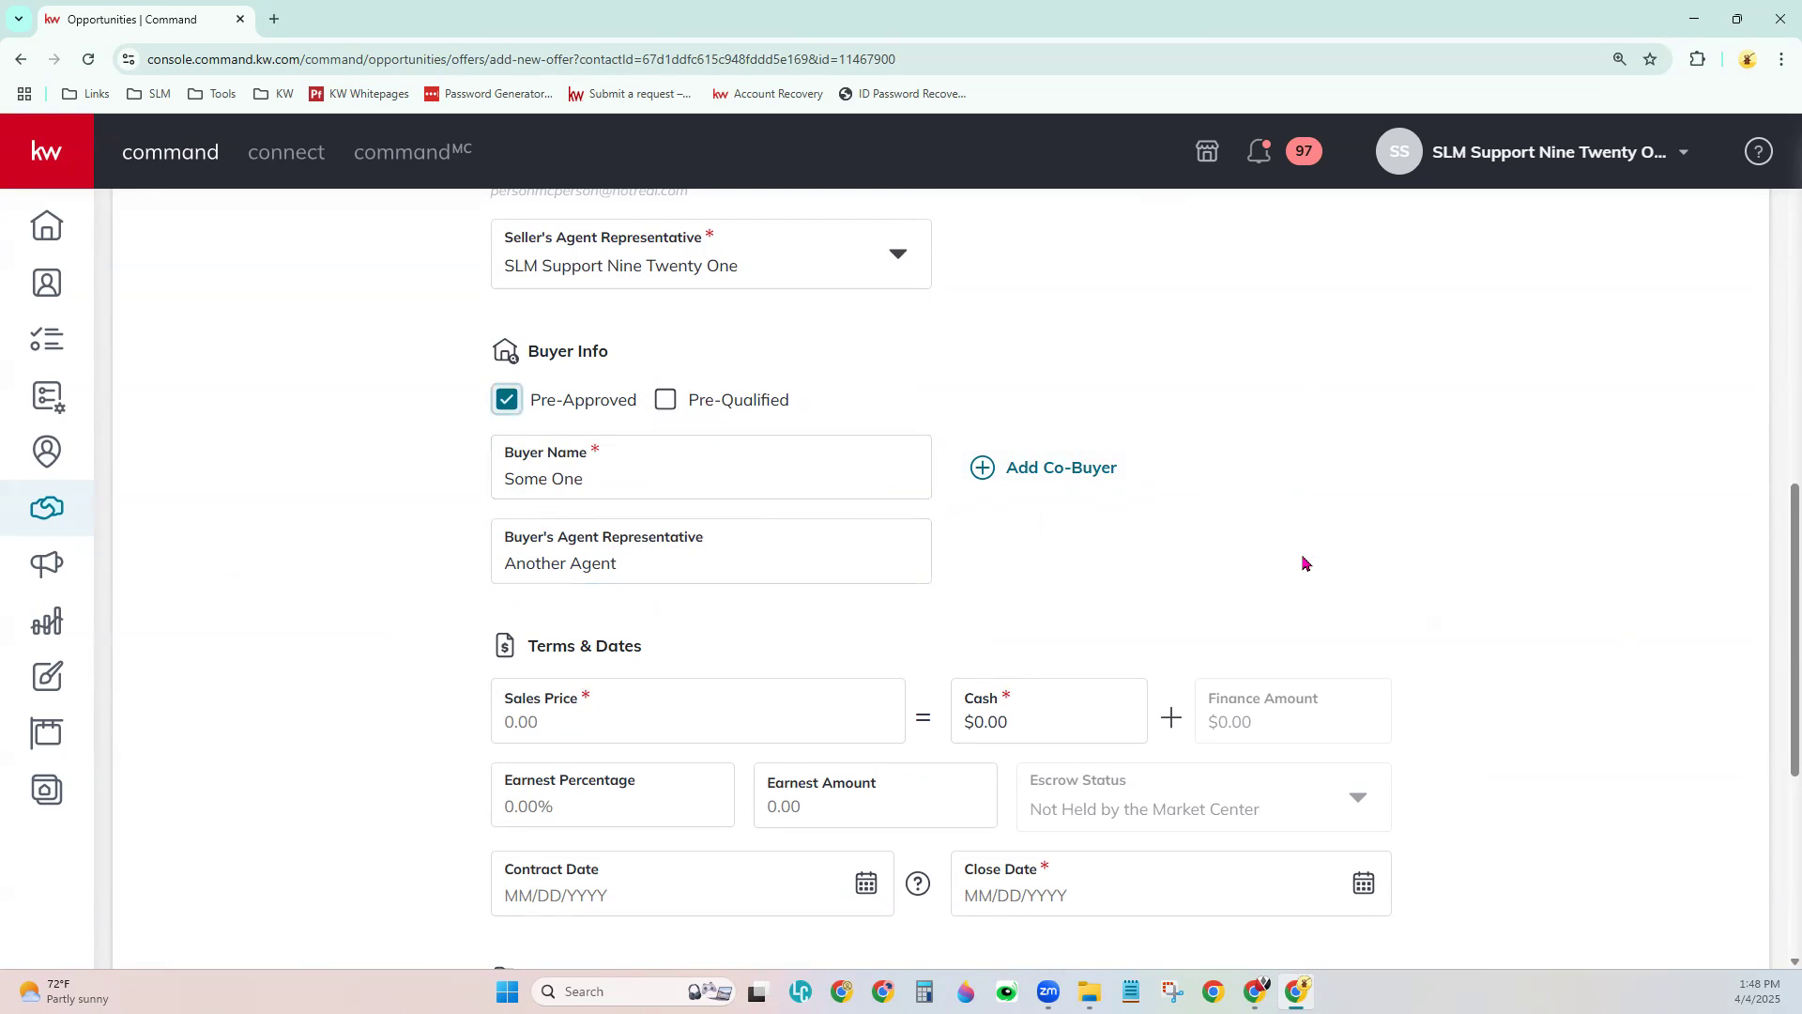
{"action": "scroll", "coordinate": [1324, 576], "scroll_direction": "down", "scroll_amount": 3}
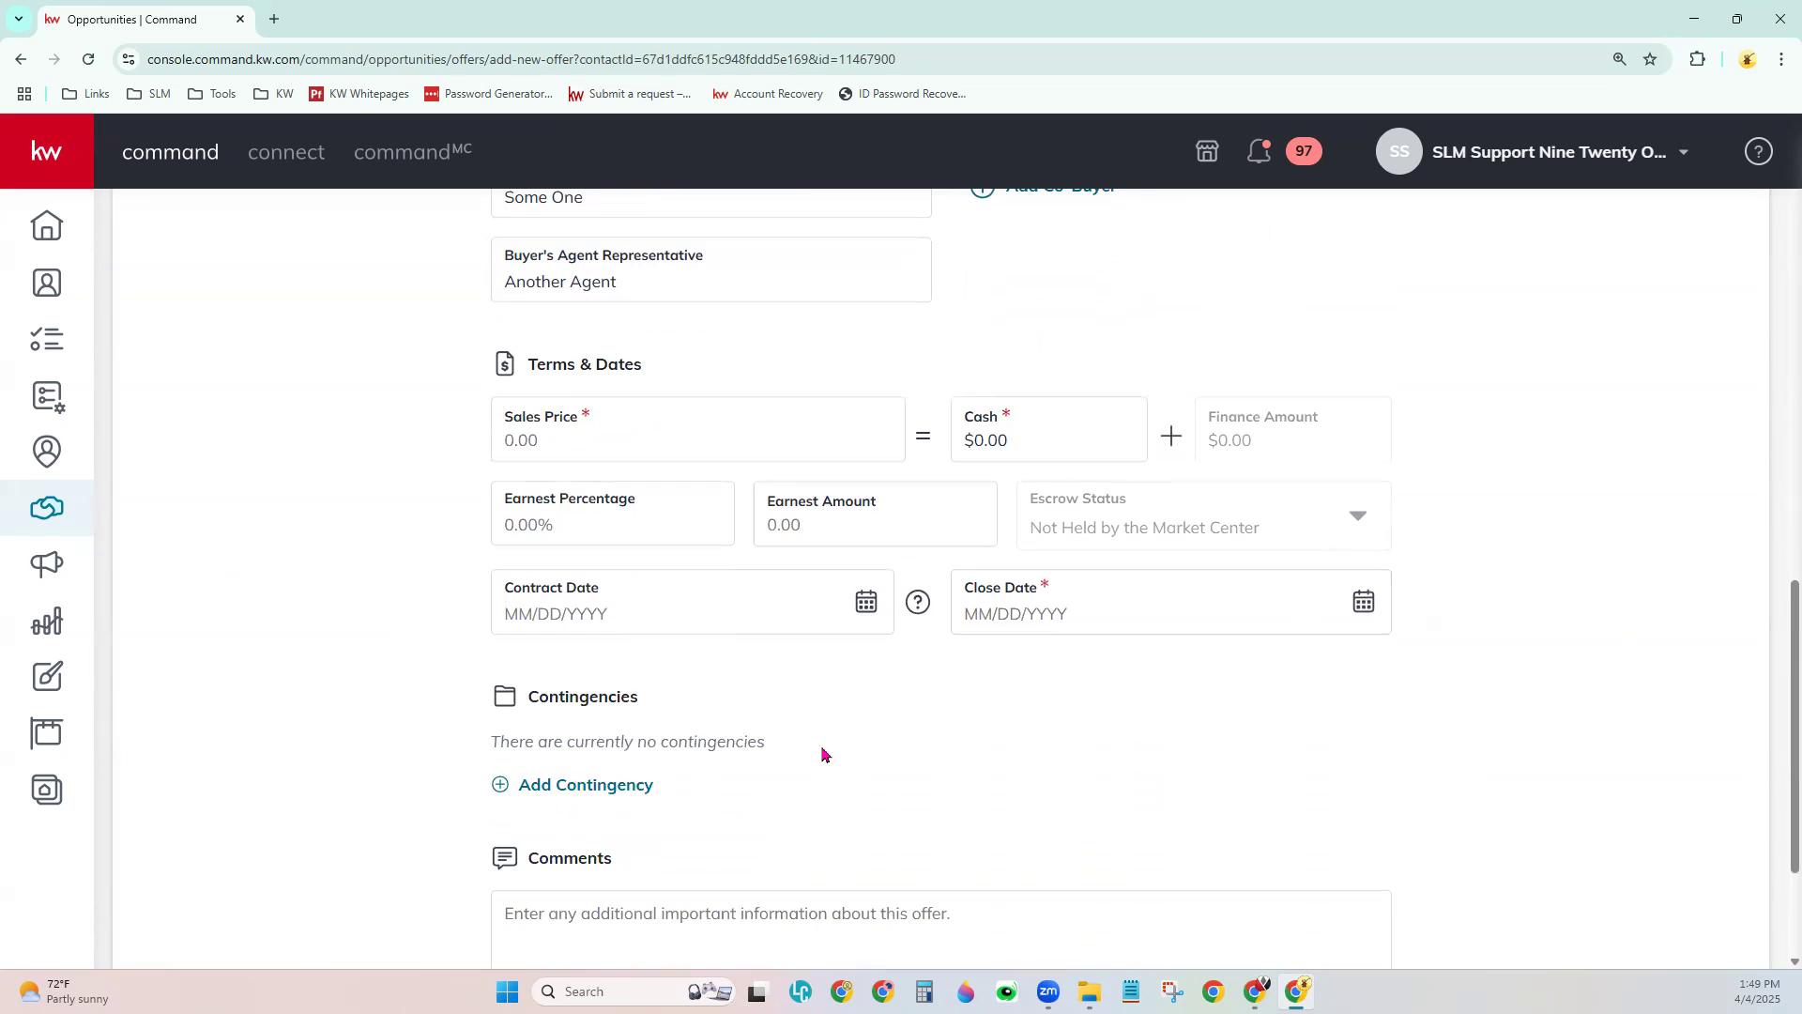
- Set the sales price to $1,500,000.00 with a $500,000.00 cash portion
{"action": "left_click", "coordinate": [564, 446]}
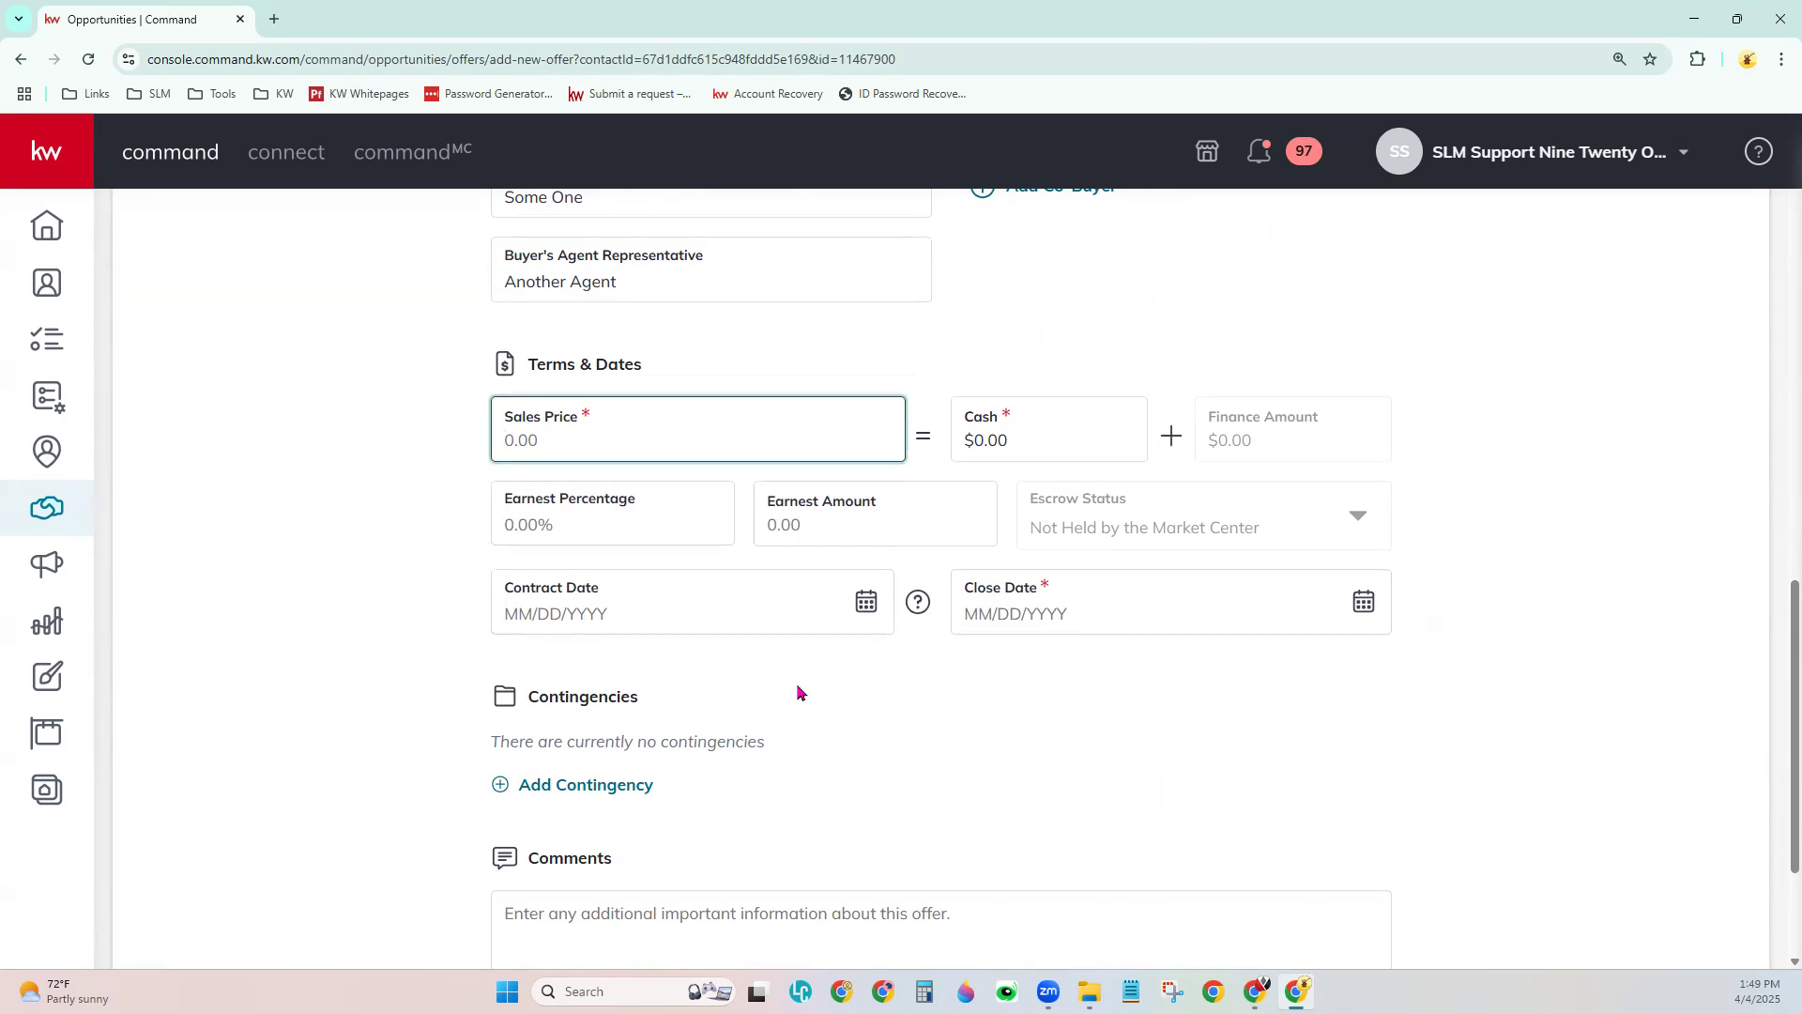
{"action": "type", "text": "150000.00"}
{"action": "key", "text": "Tab"}
{"action": "key", "text": "shift+Tab"}
{"action": "key", "text": "BackSpace"}
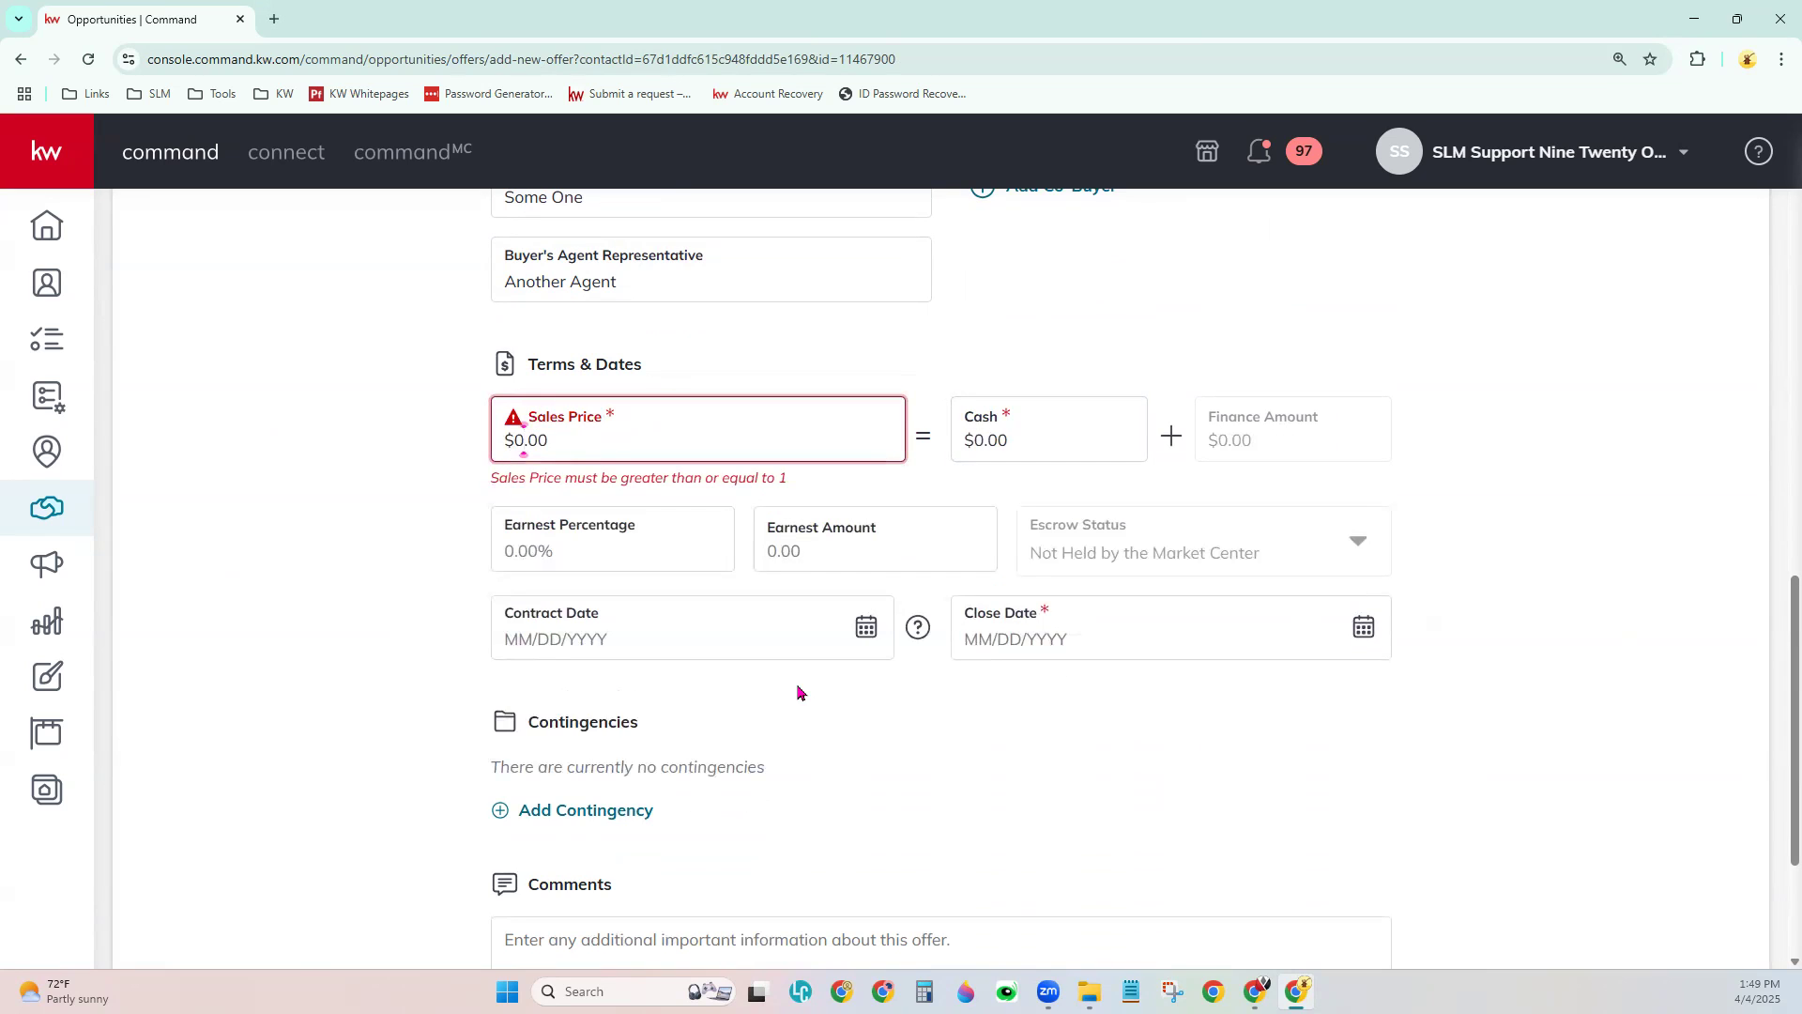
{"action": "type", "text": "1,500,000"}
{"action": "key", "text": "Tab"}
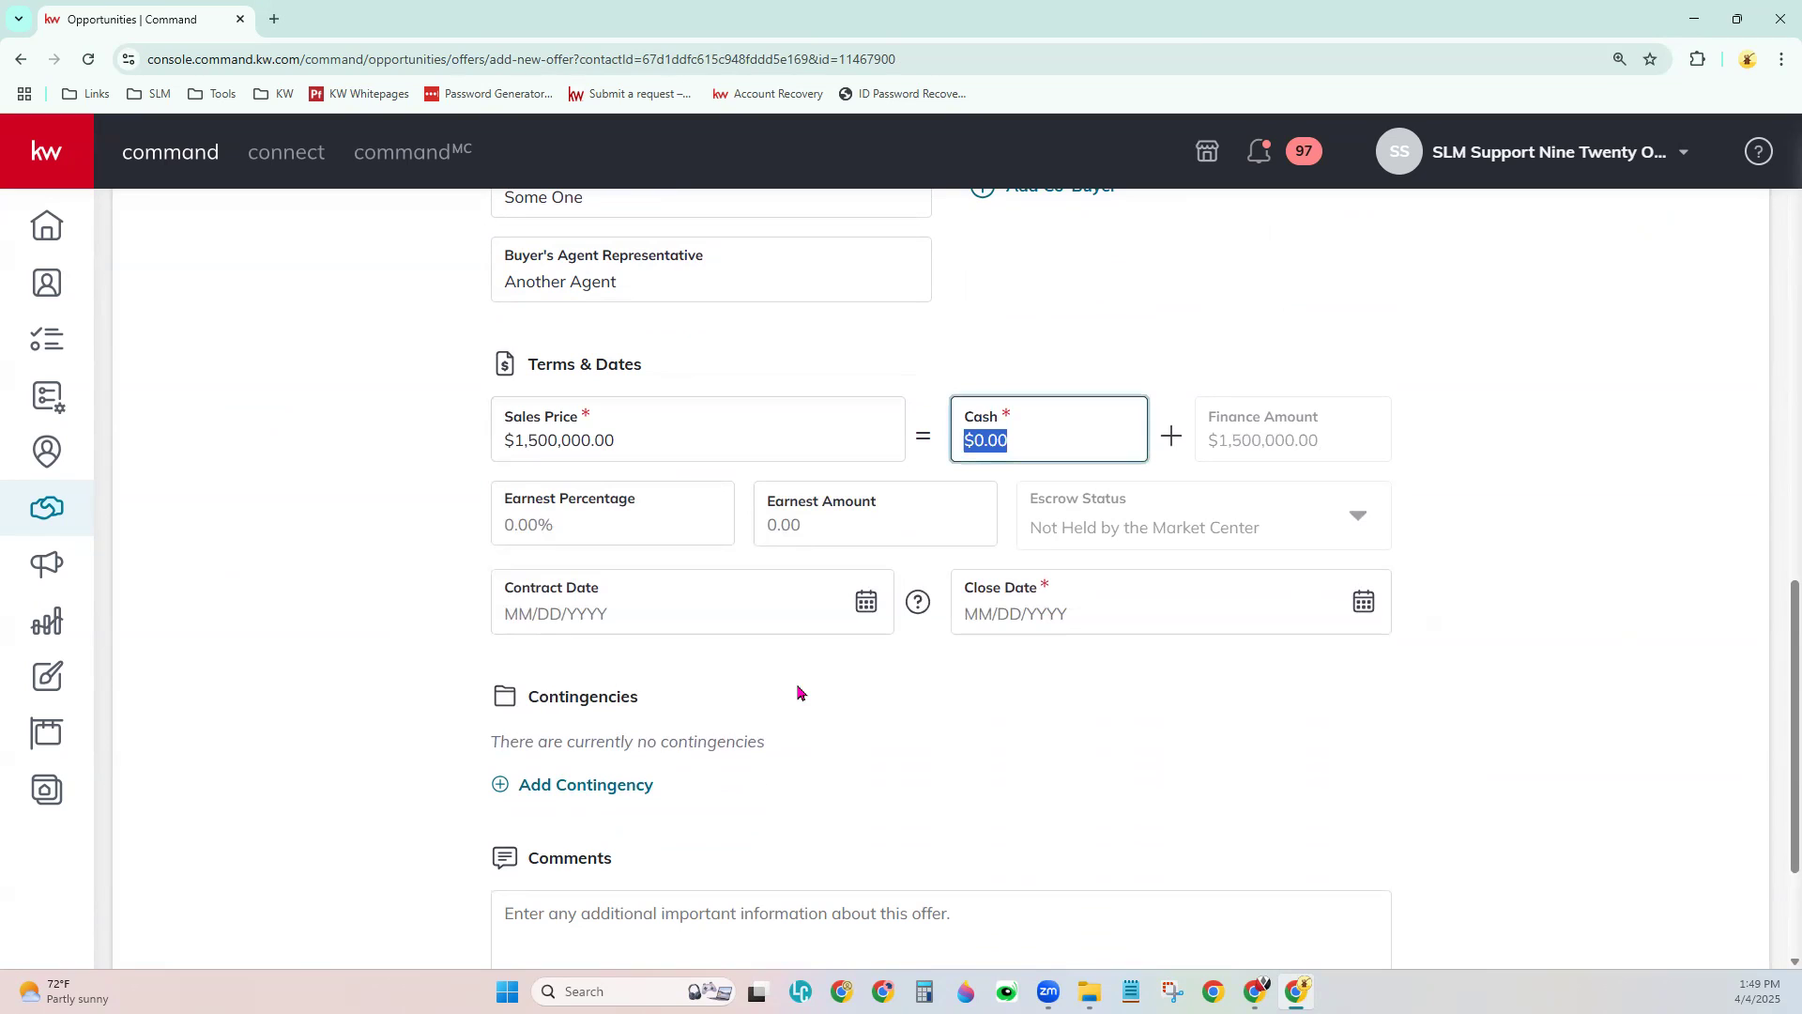
{"action": "type", "text": "500000"}
{"action": "key", "text": "Tab"}
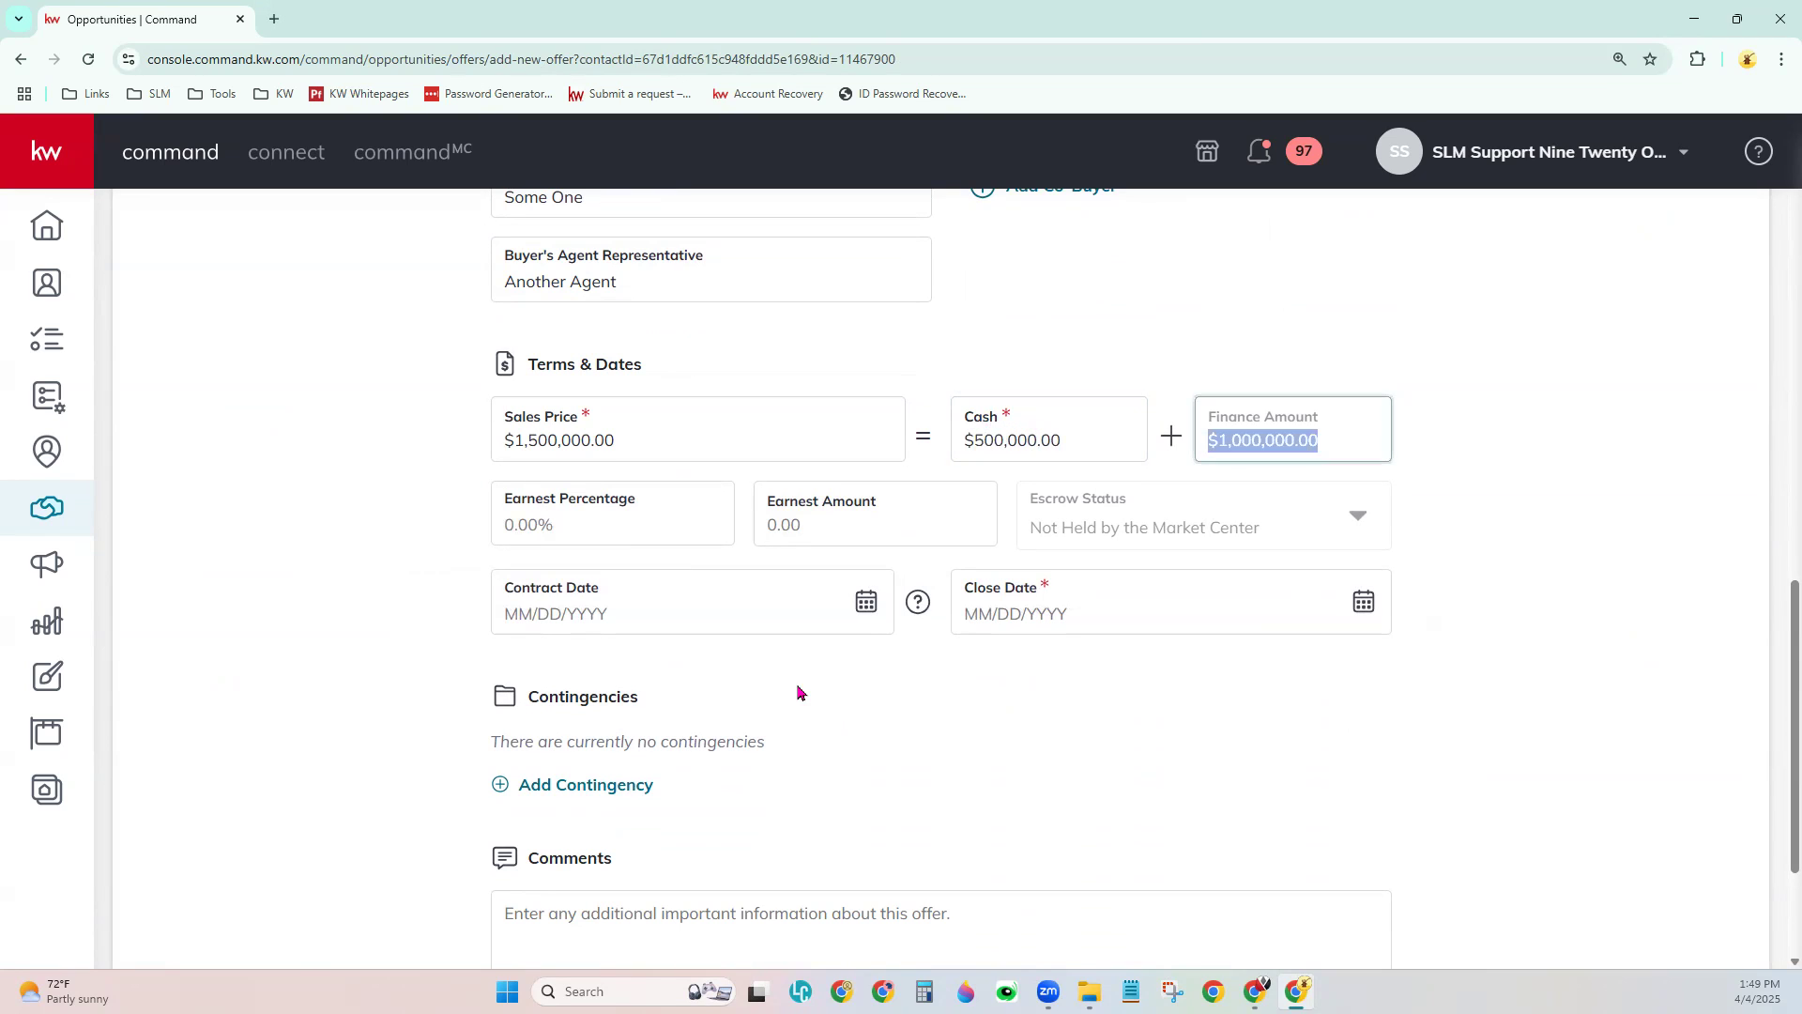
{"action": "key", "text": "Tab"}
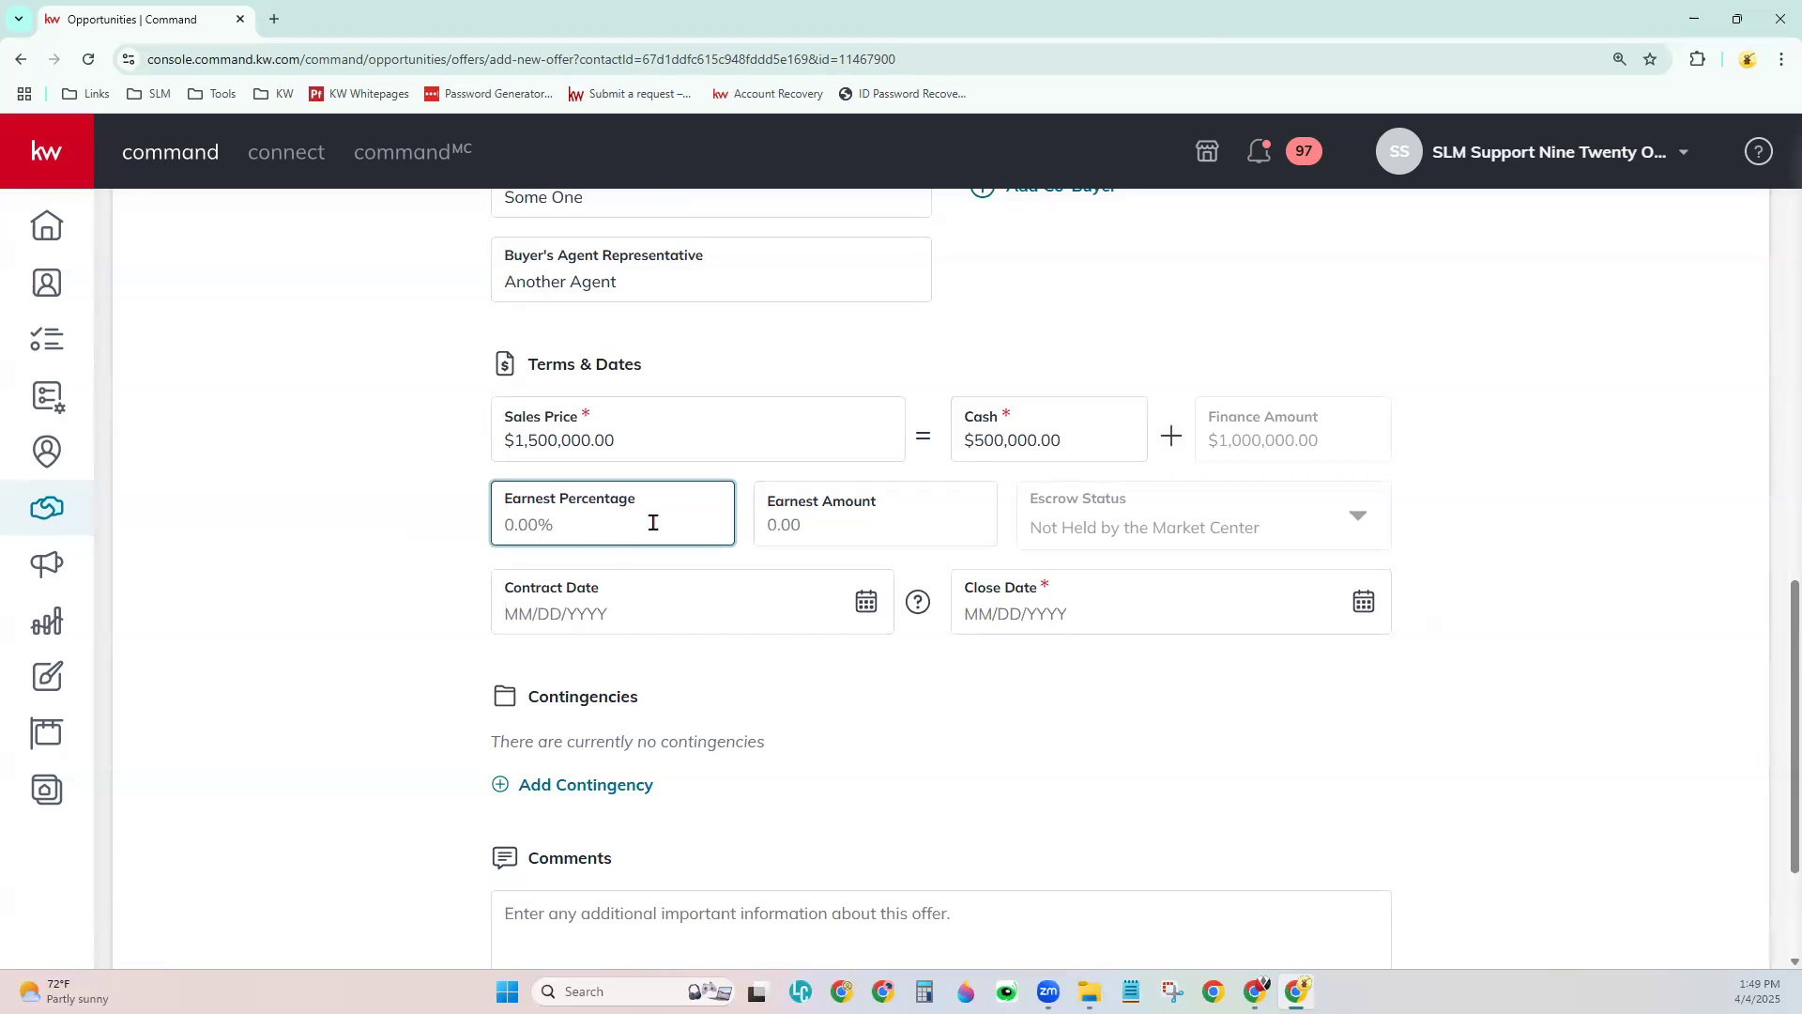
- Enter $50,000.00 earnest money, leave escrow not held by market center, and set close date 05/30/2025
{"action": "left_click", "coordinate": [858, 522]}
{"action": "type", "text": "50,"}
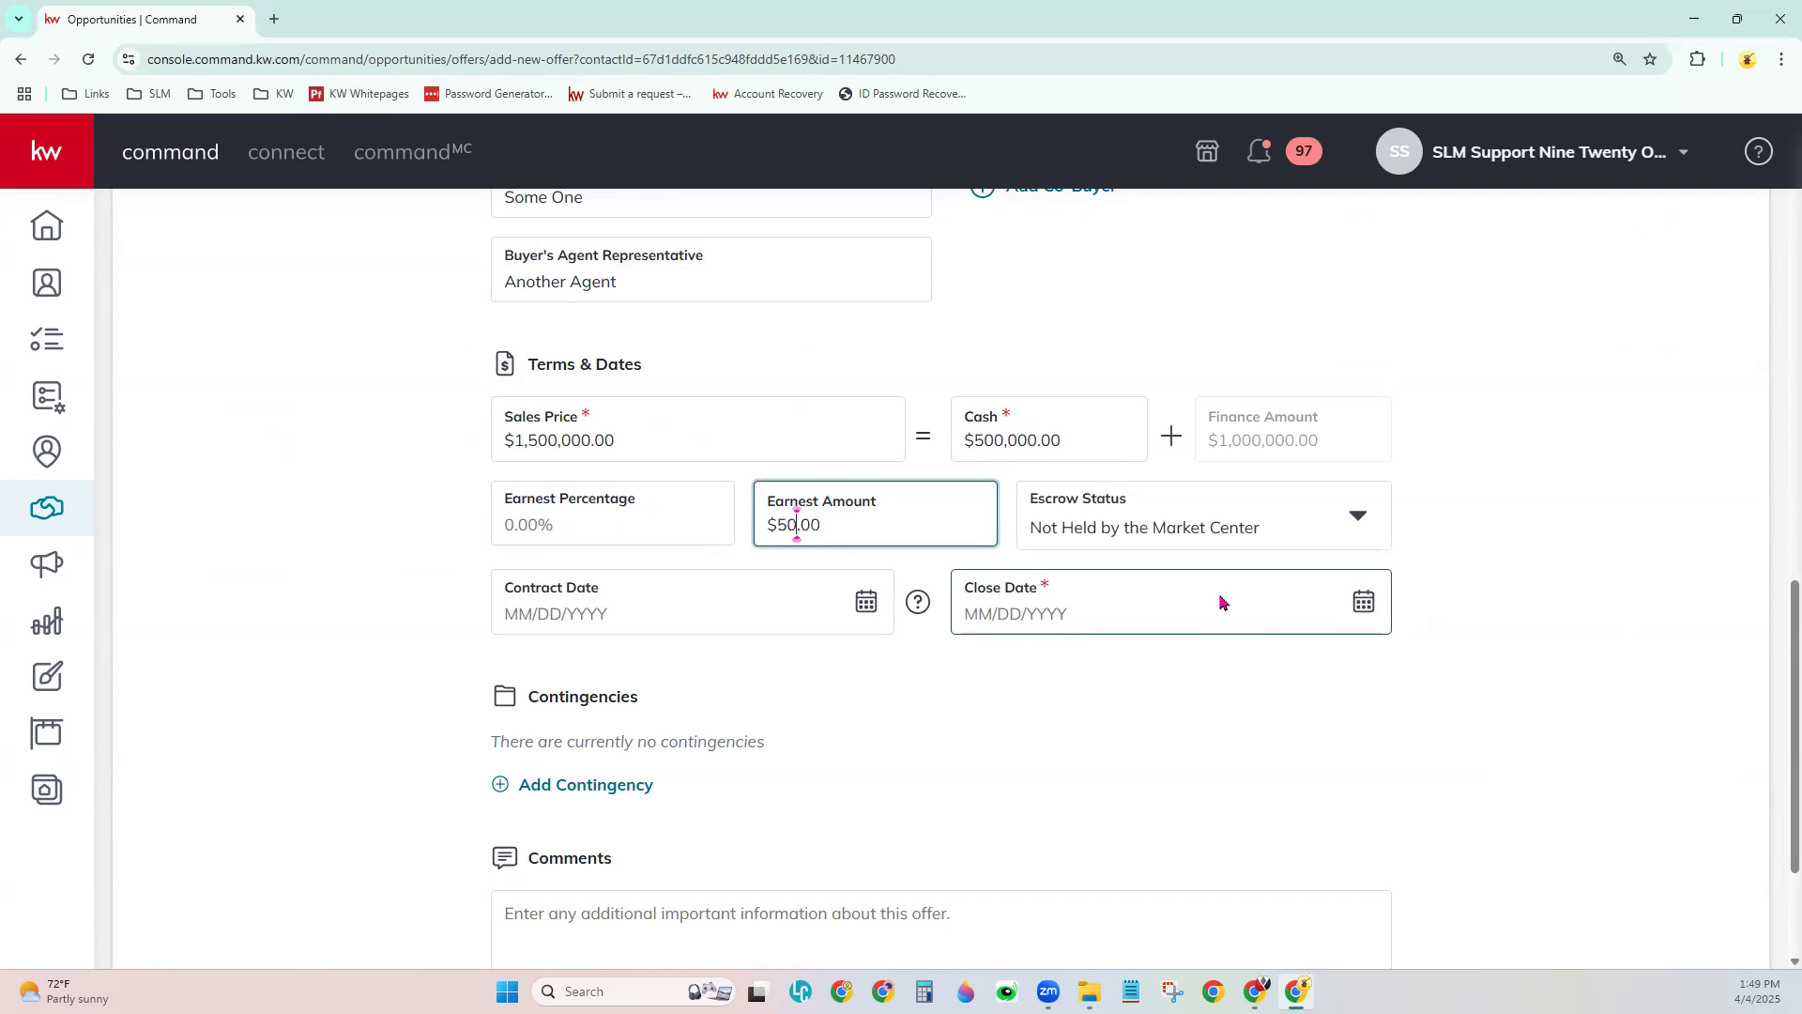
{"action": "type", "text": "000"}
{"action": "key", "text": "Tab"}
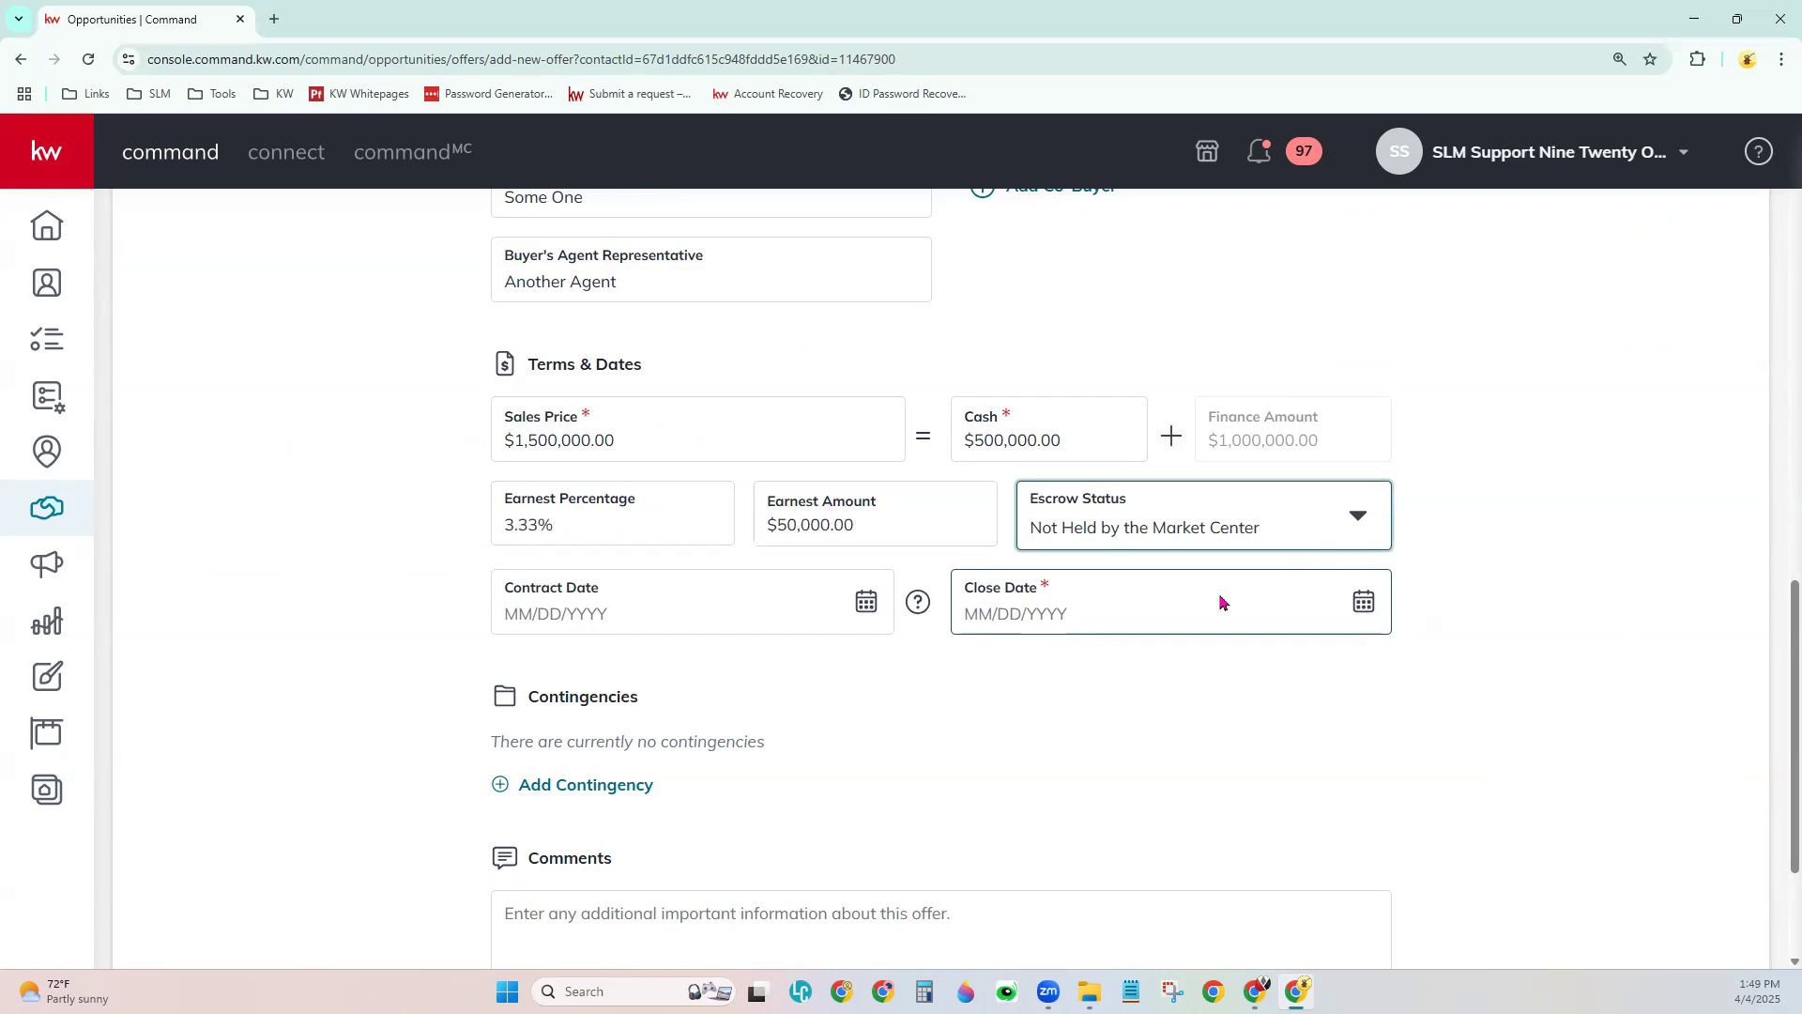
{"action": "left_click", "coordinate": [1357, 517]}
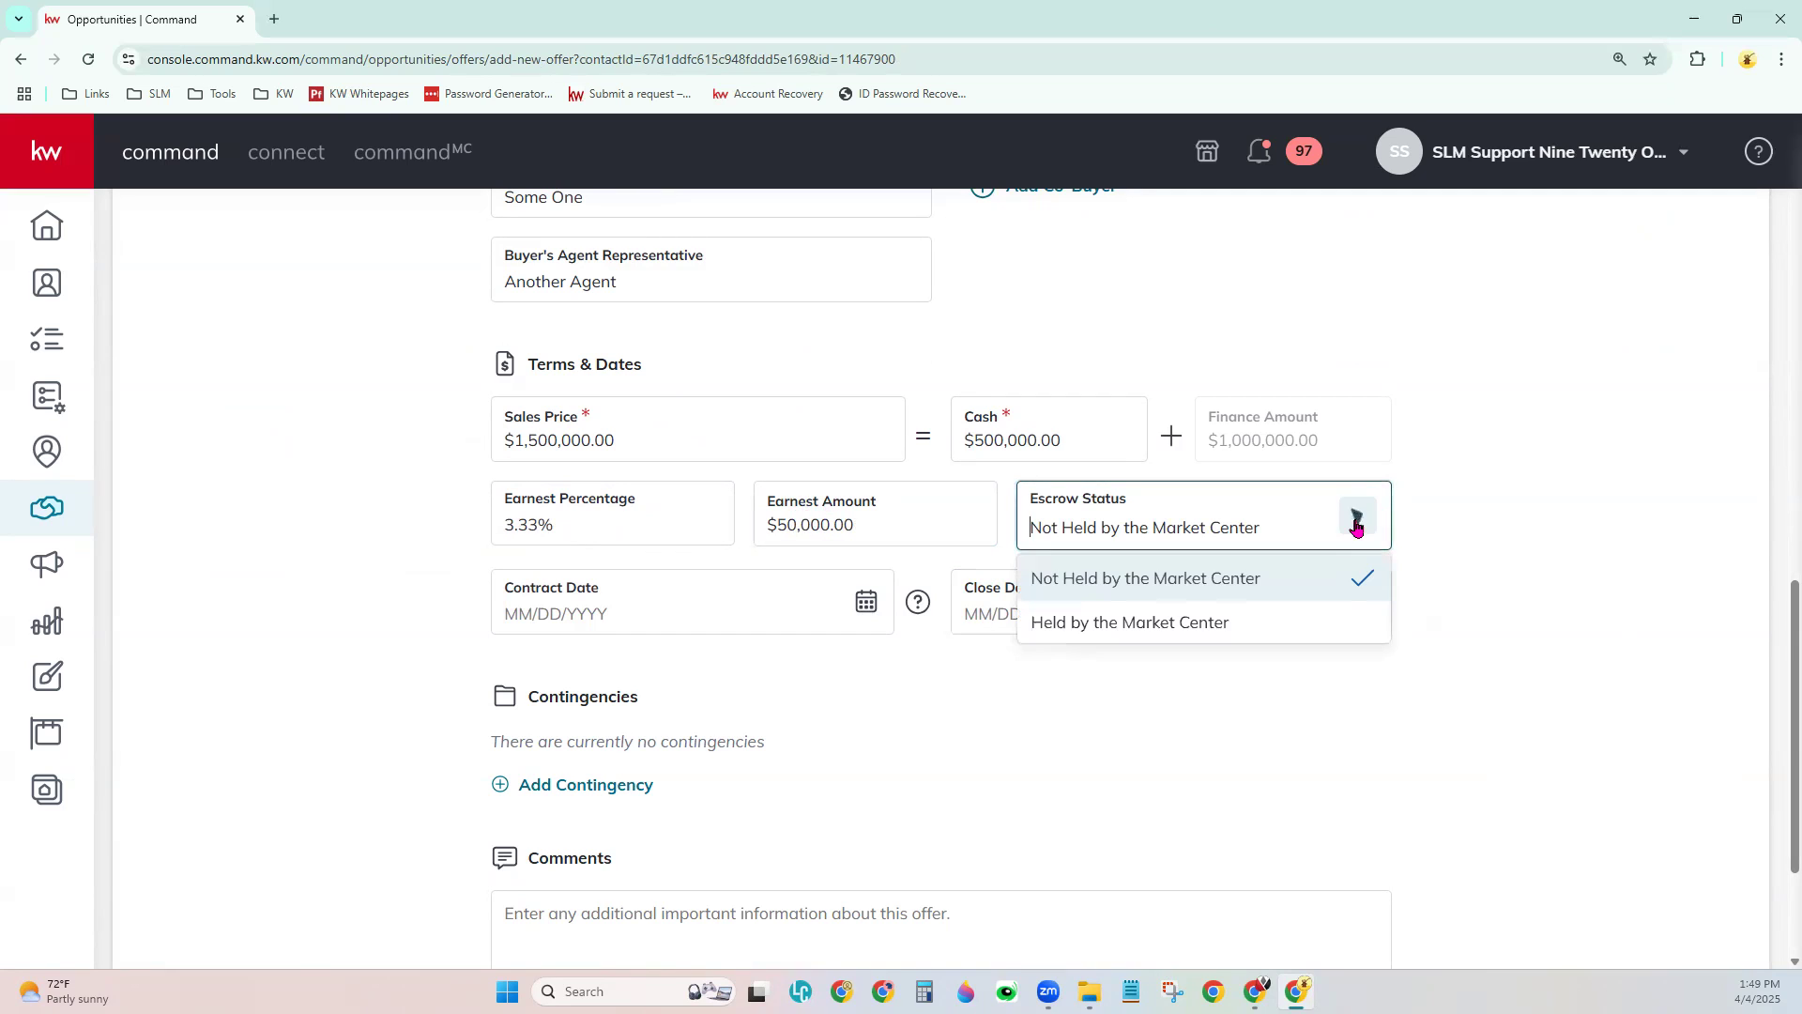
{"action": "left_click", "coordinate": [1356, 521]}
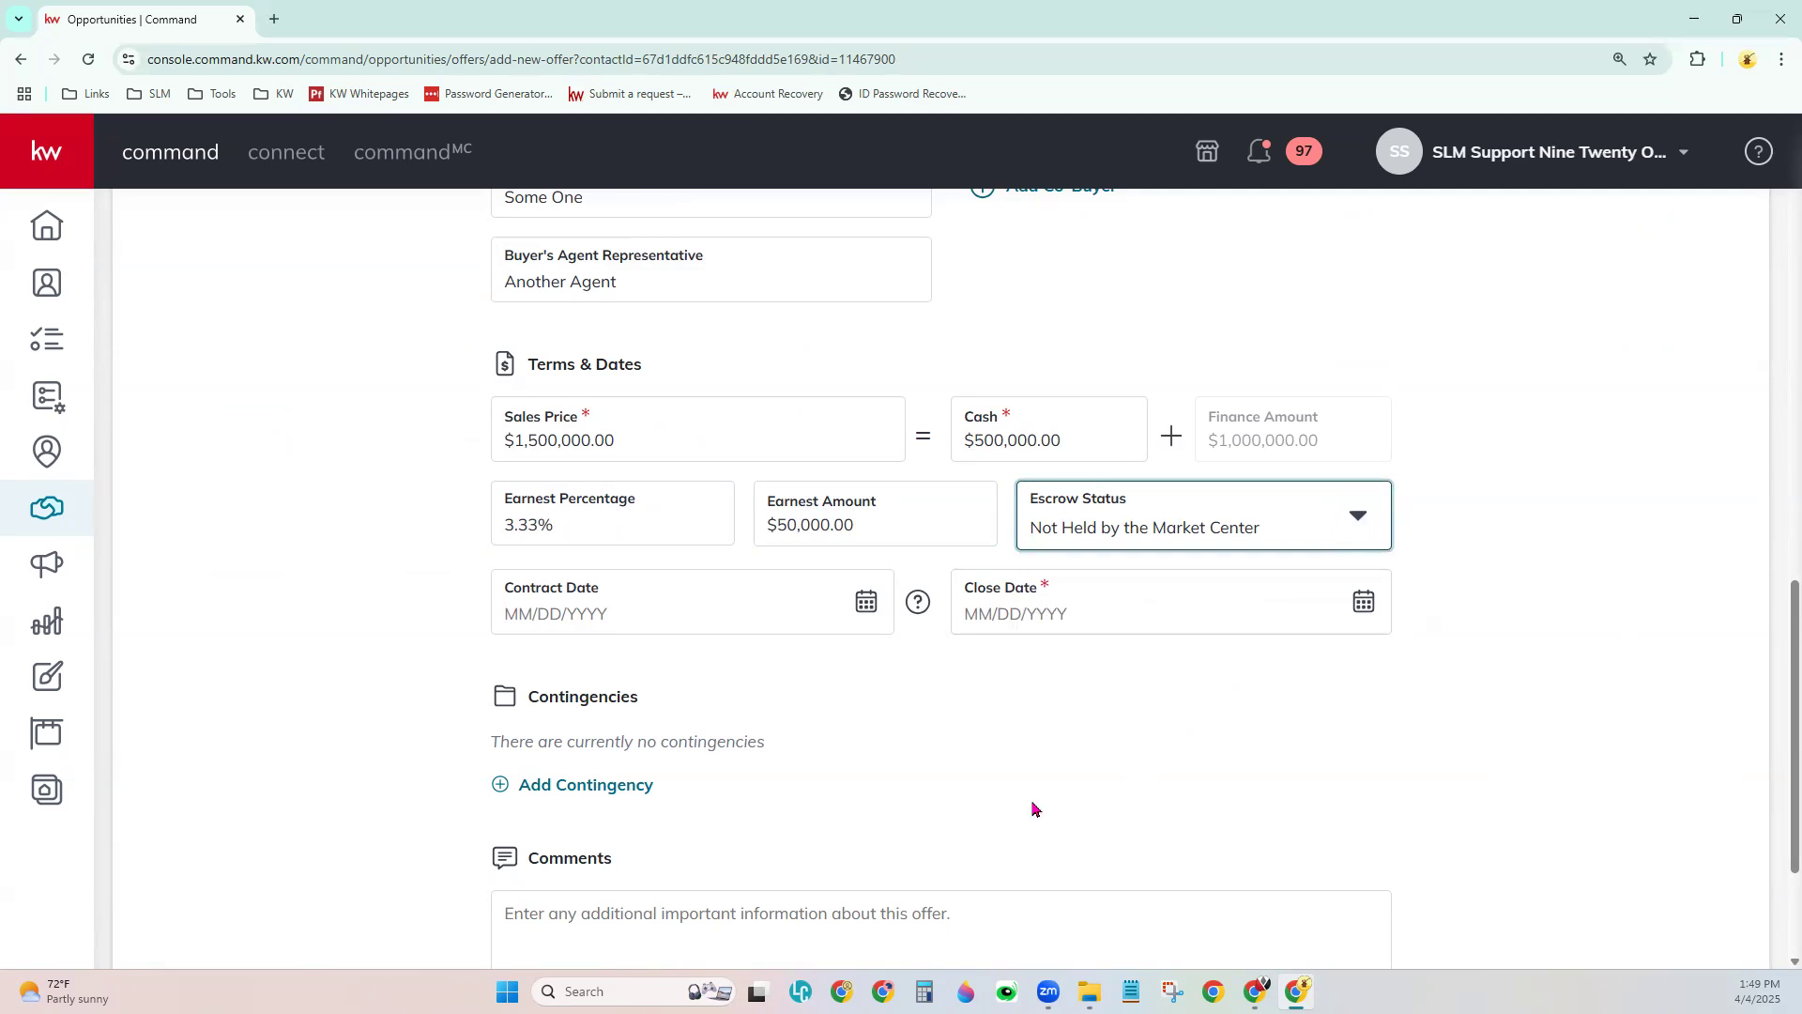
{"action": "left_click", "coordinate": [1366, 606]}
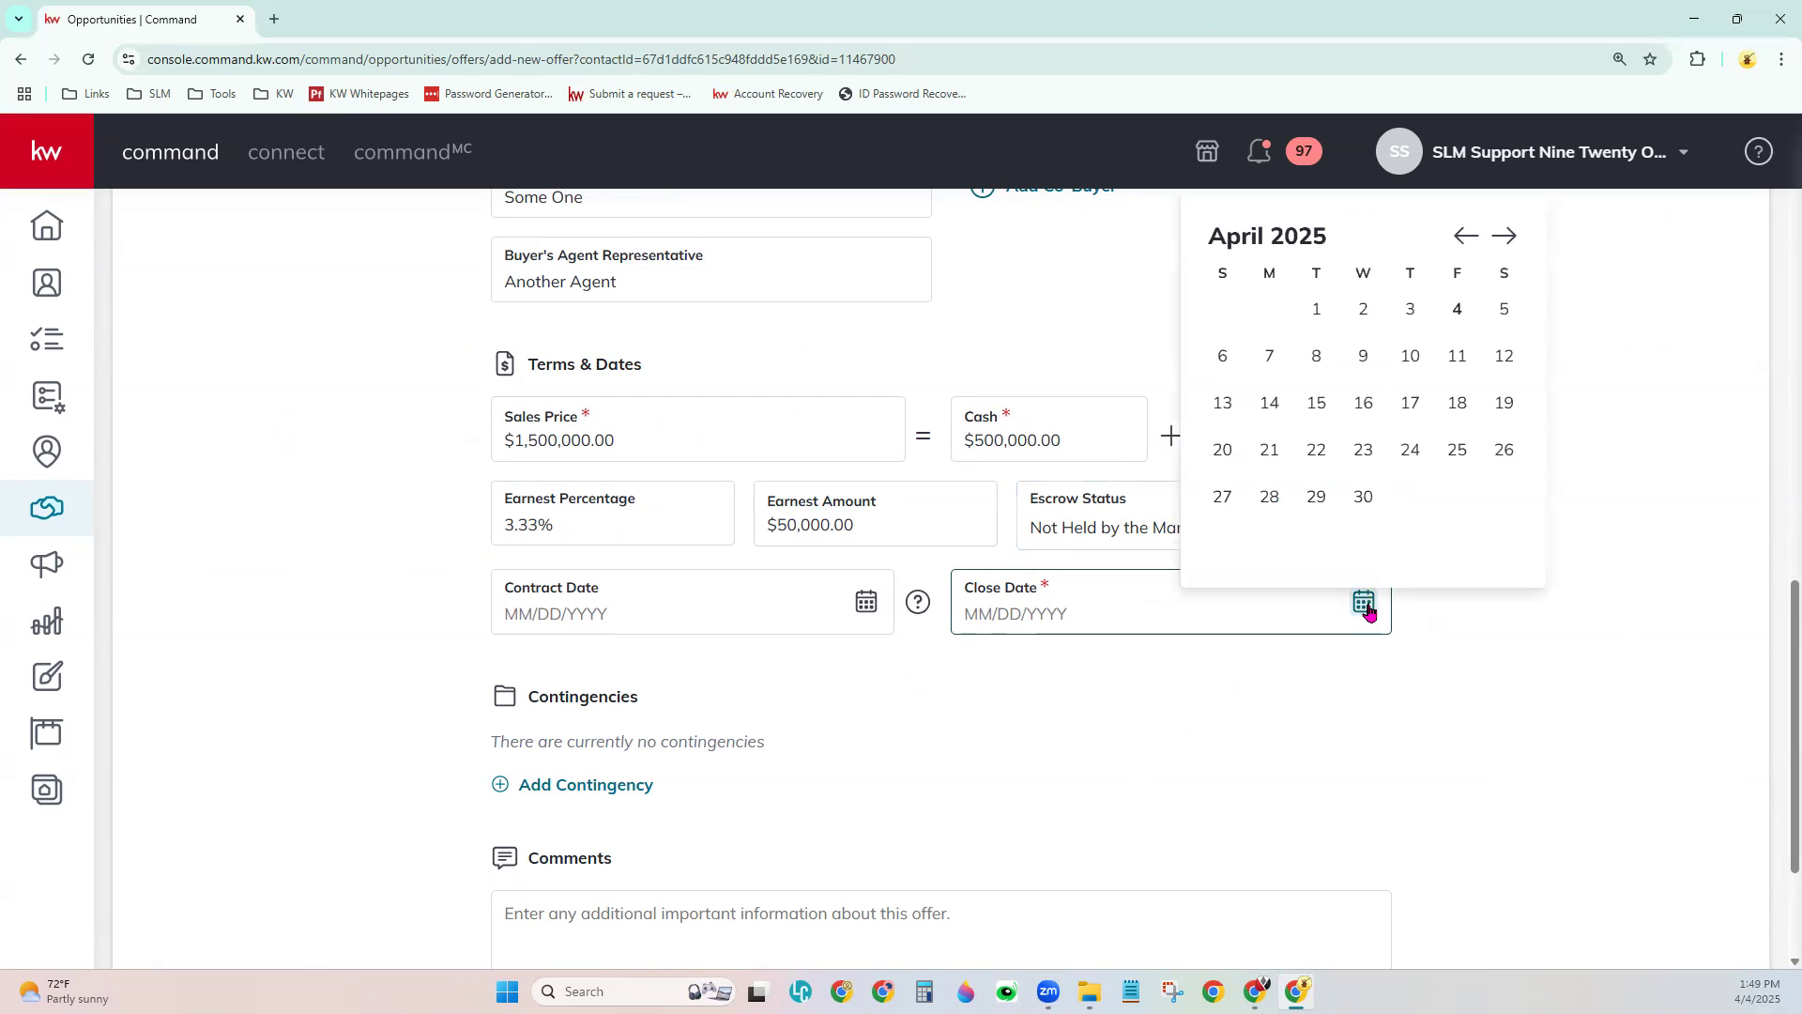
{"action": "left_click", "coordinate": [1505, 235]}
{"action": "left_click", "coordinate": [1458, 497]}
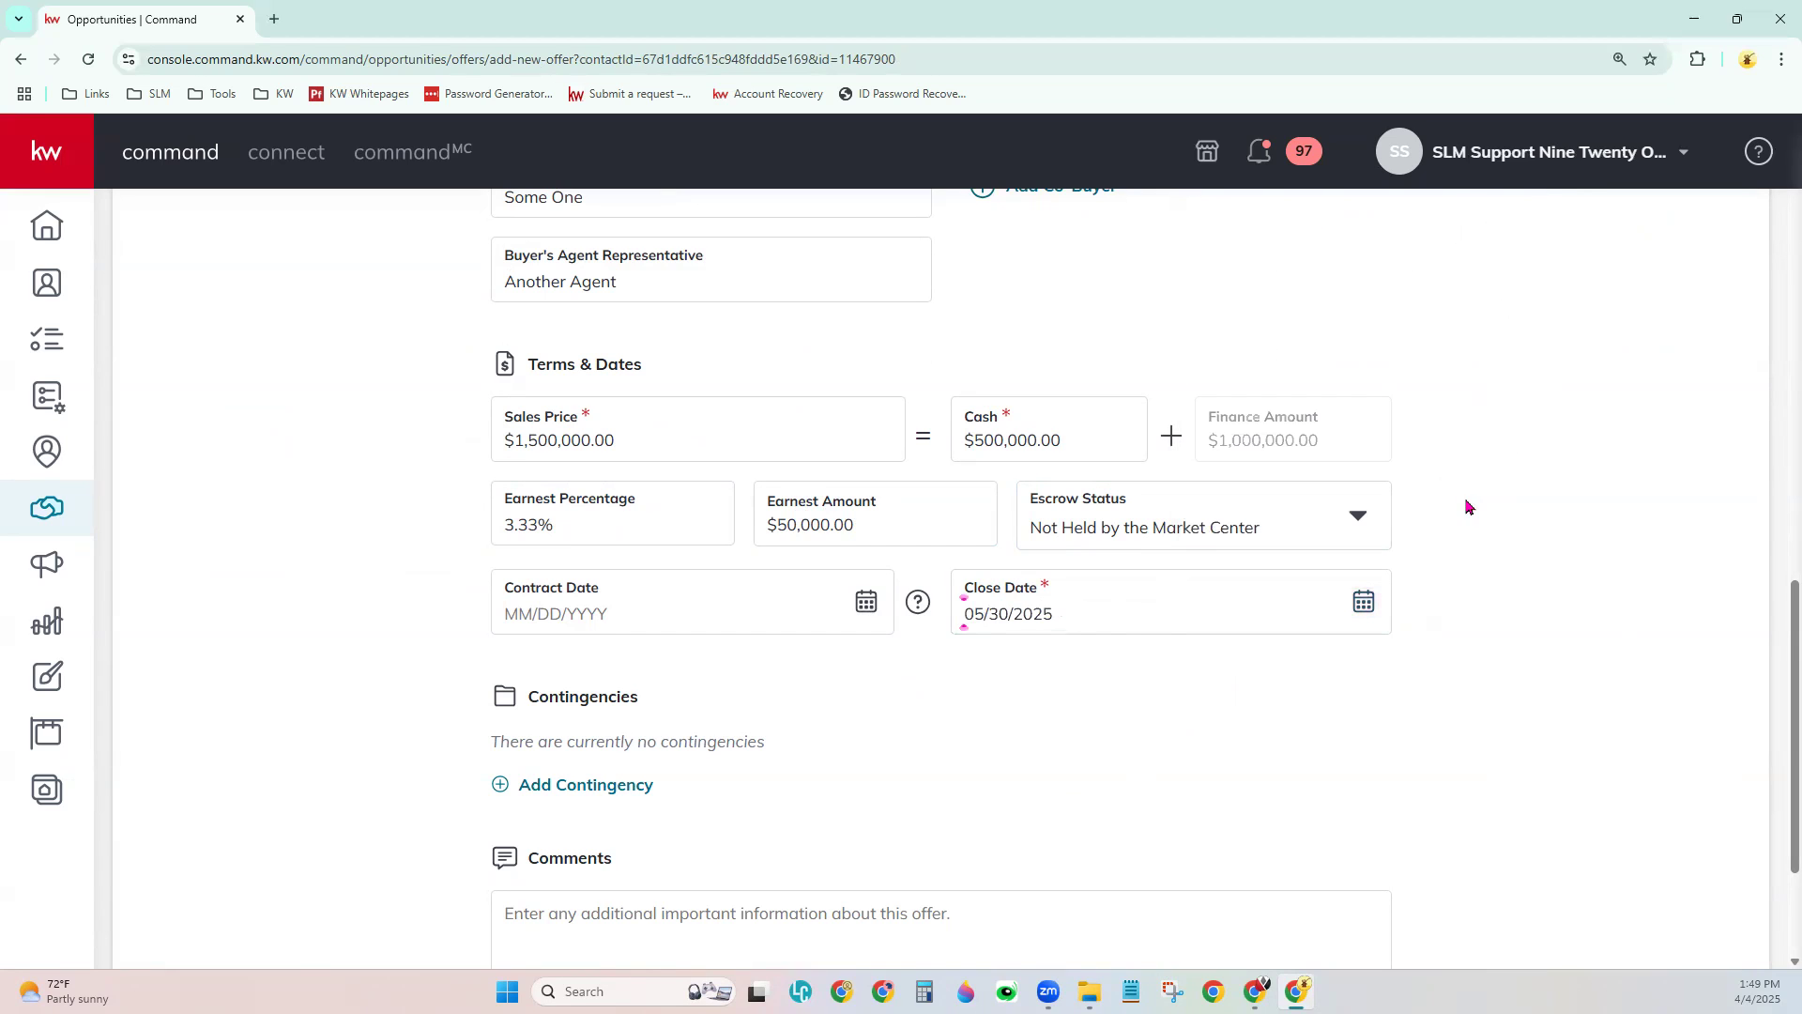
- Set the classification to Resale and create the offer
{"action": "scroll", "coordinate": [1024, 742], "scroll_direction": "down", "scroll_amount": 2}
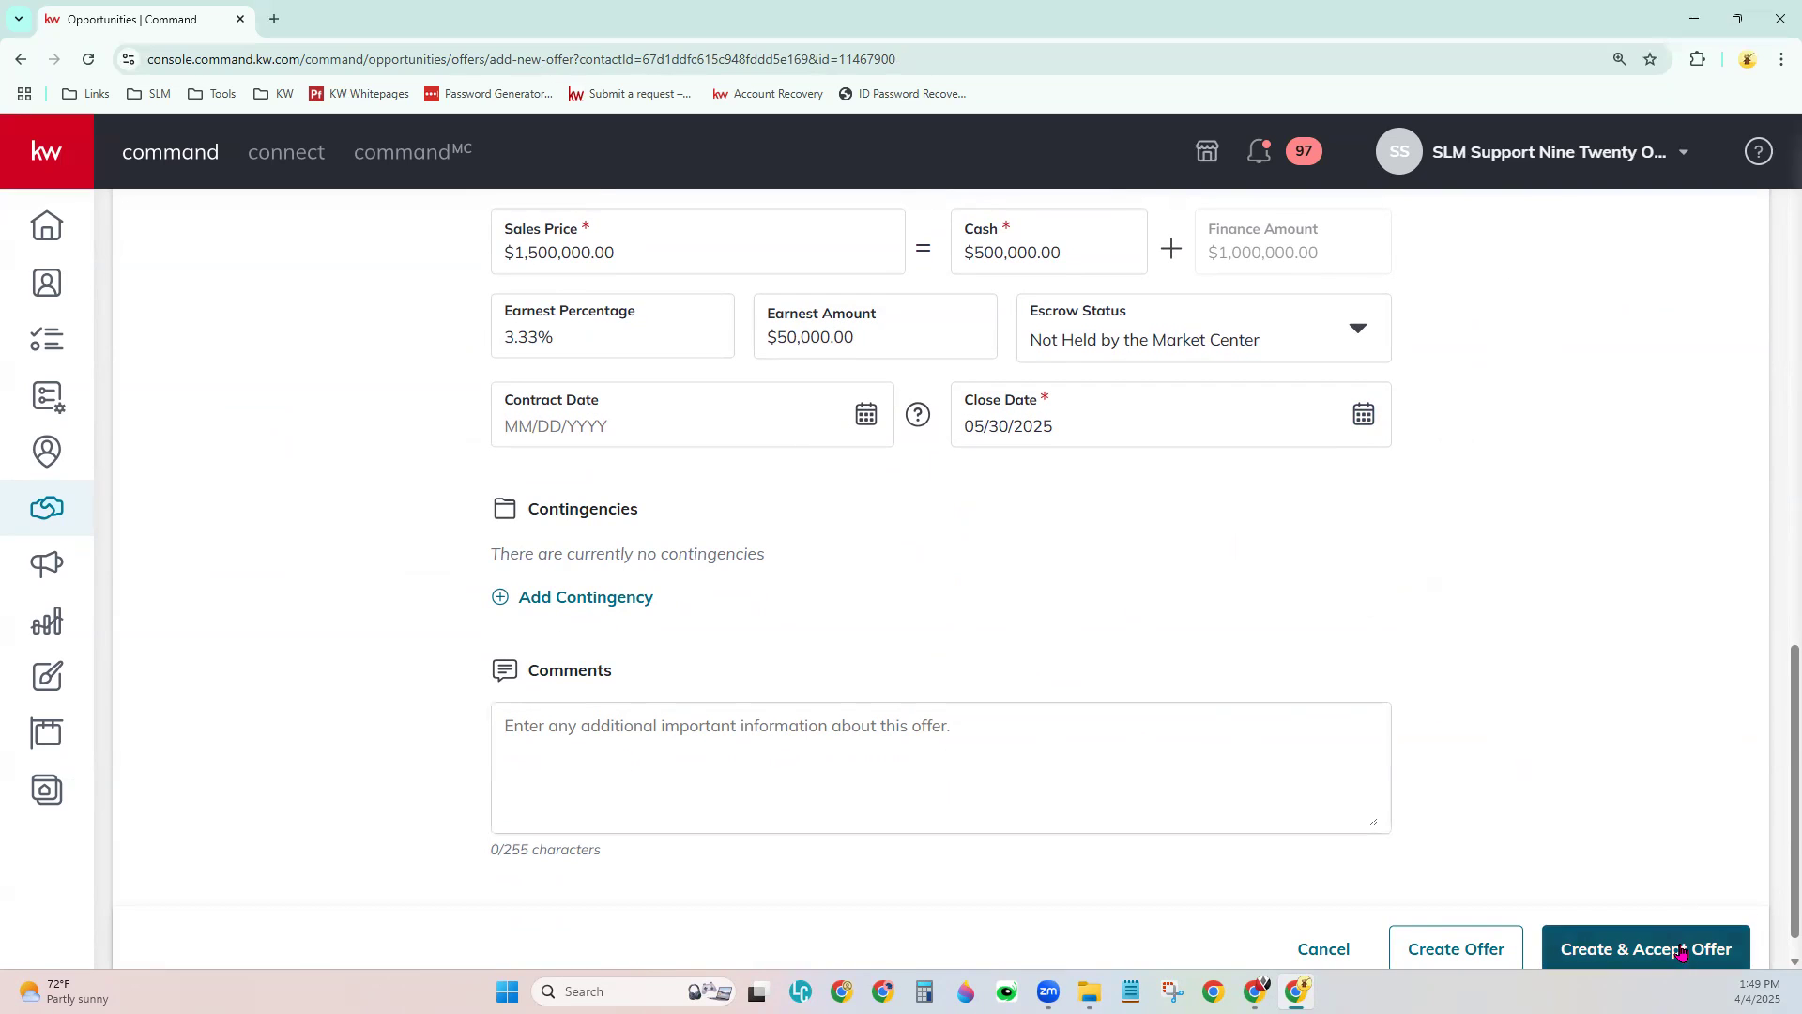
{"action": "scroll", "coordinate": [1596, 920], "scroll_direction": "down", "scroll_amount": 1}
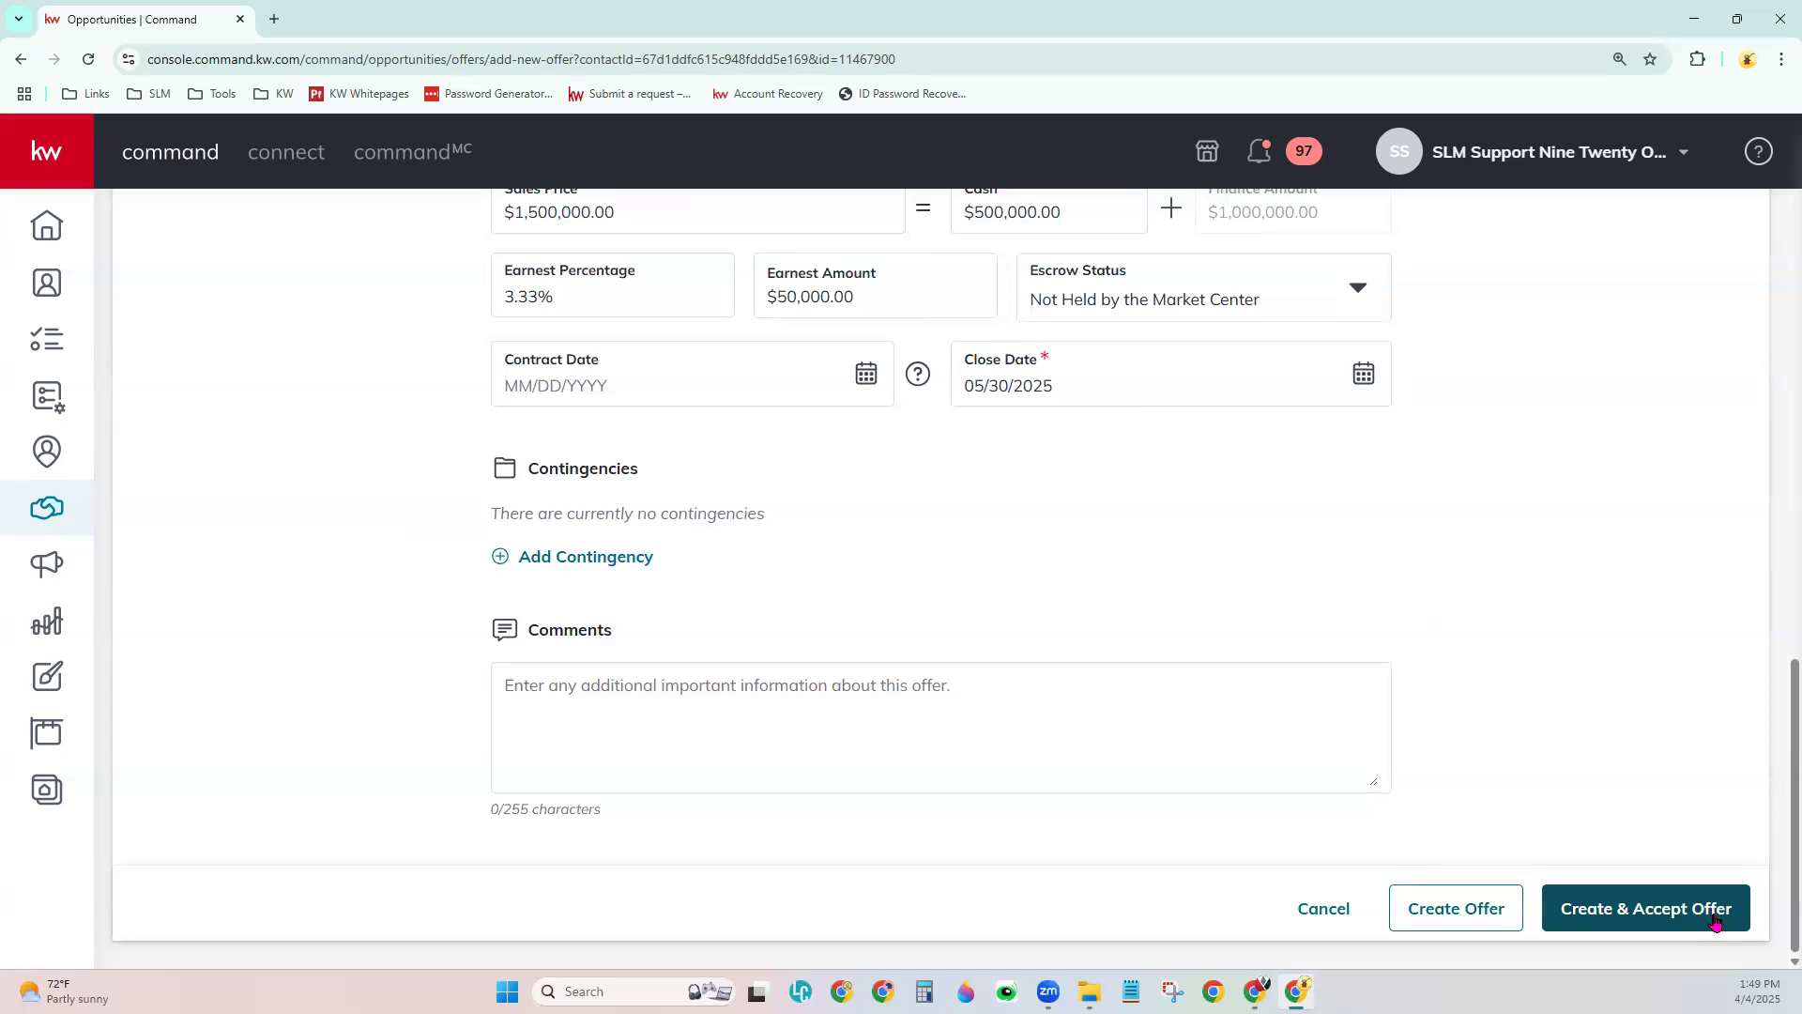
{"action": "left_click", "coordinate": [1469, 924]}
{"action": "left_click", "coordinate": [1161, 563]}
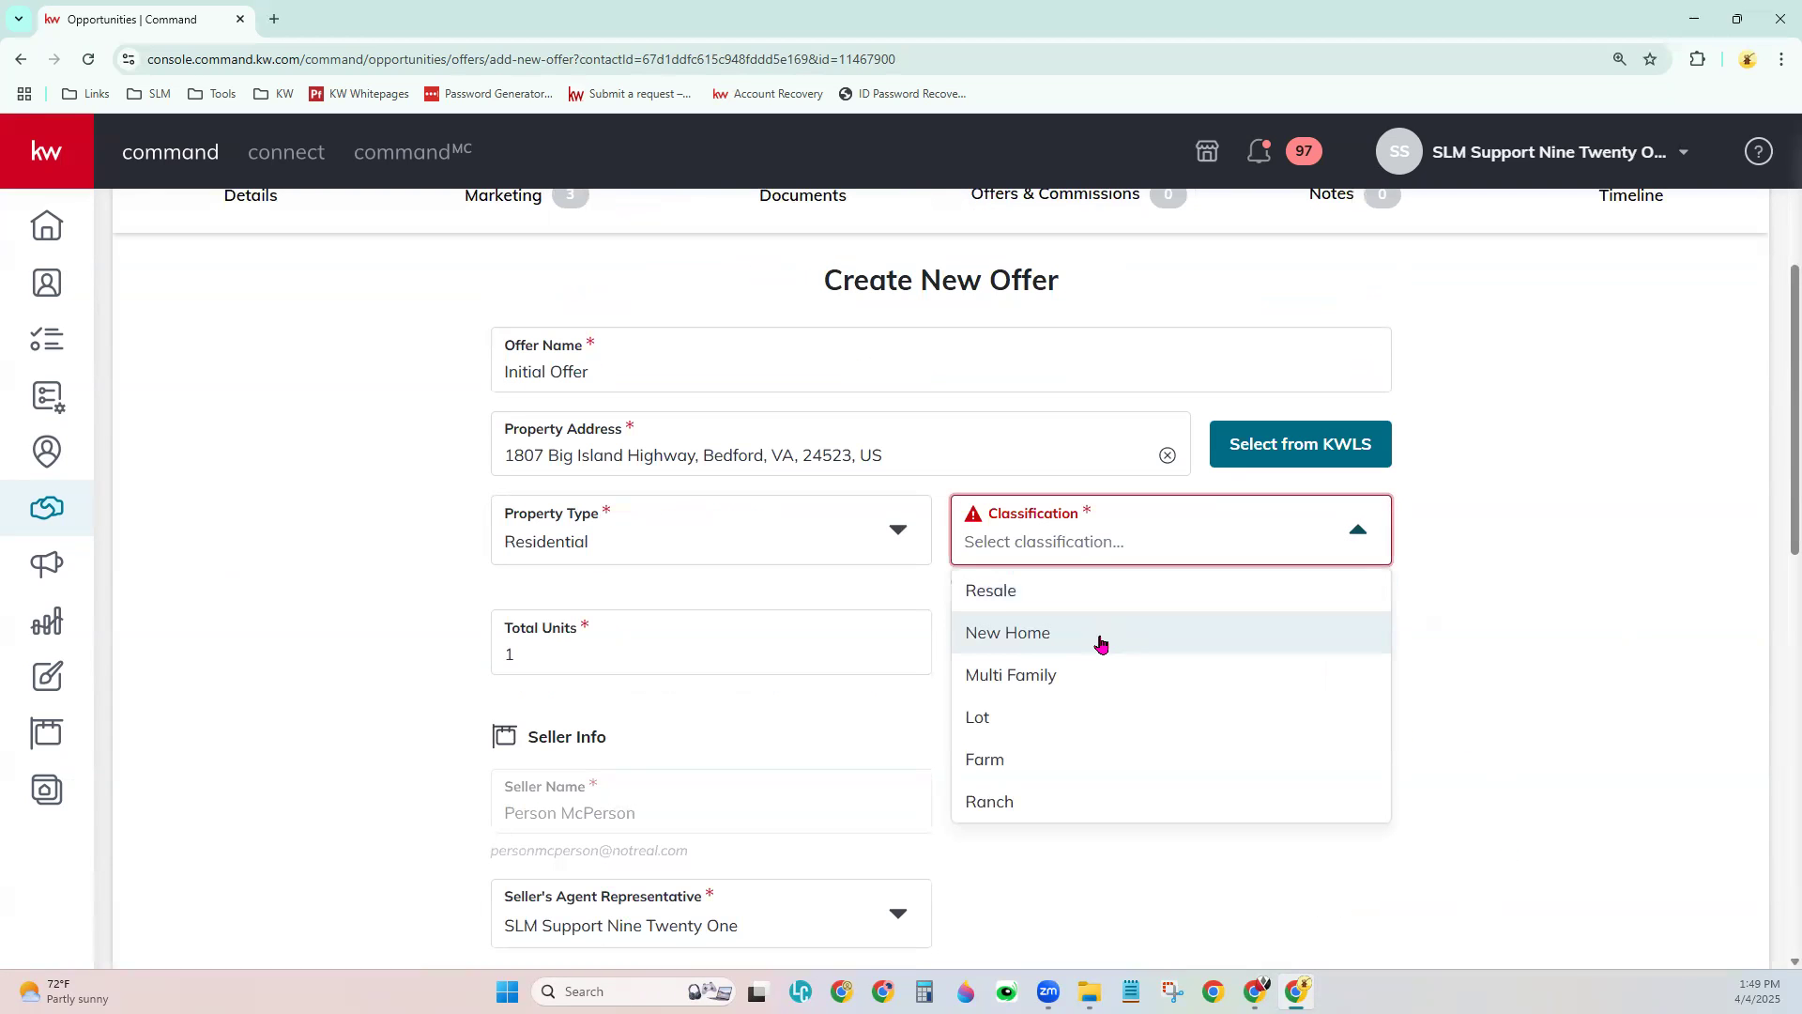
{"action": "left_click", "coordinate": [1103, 603]}
{"action": "scroll", "coordinate": [1577, 911], "scroll_direction": "down", "scroll_amount": 10}
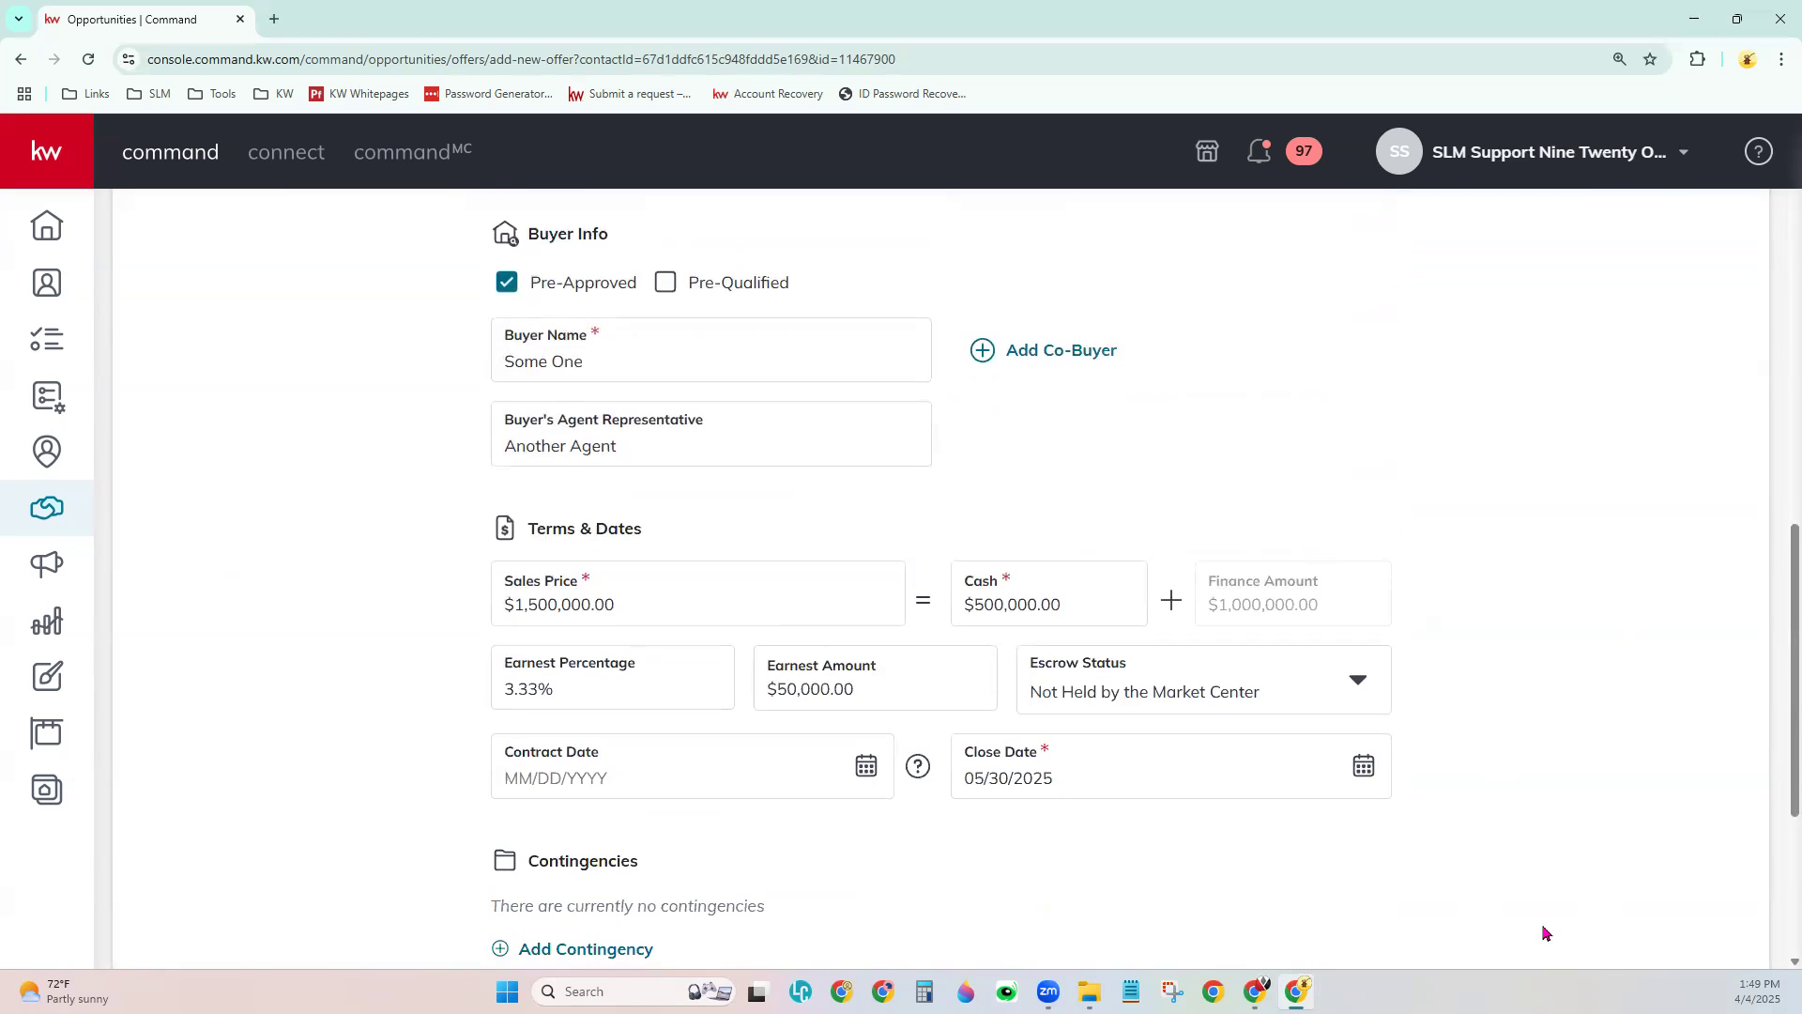
{"action": "left_click", "coordinate": [1464, 918]}
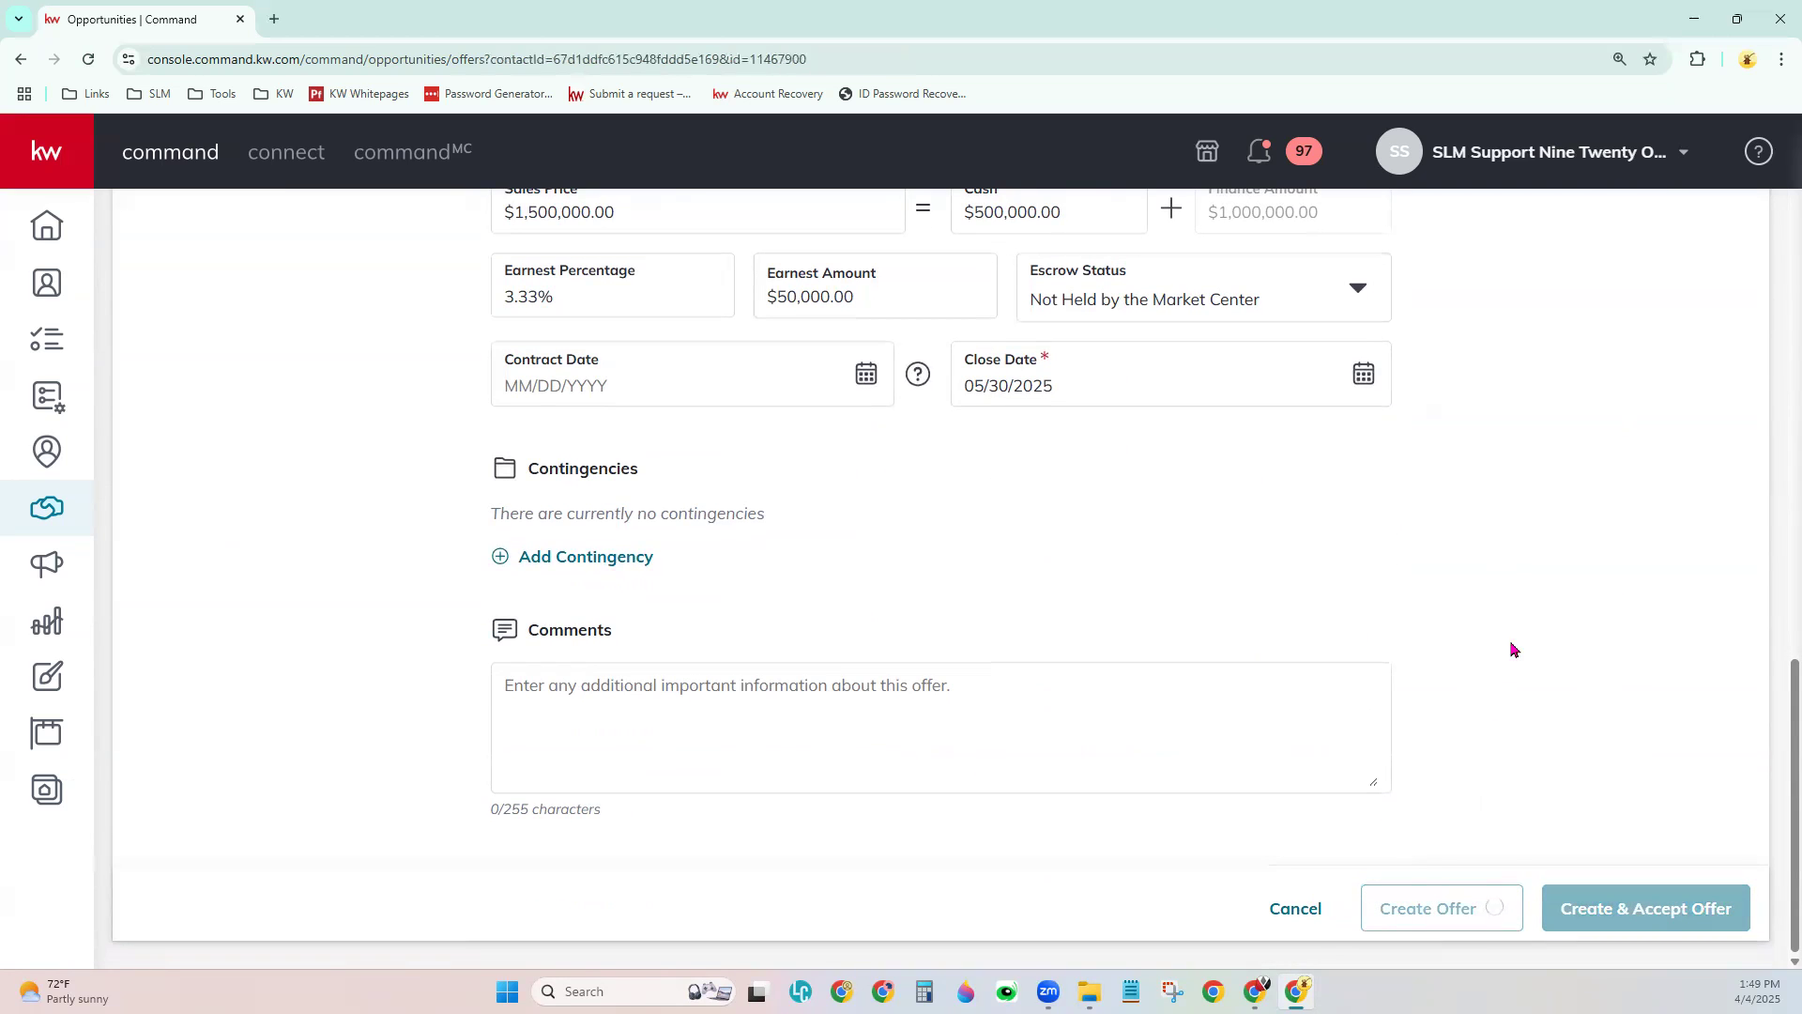
- Check the Initial Offer's extra actions menu, then begin accepting the $1,500,000.00 offer
{"action": "scroll", "coordinate": [1014, 595], "scroll_direction": "down", "scroll_amount": 1}
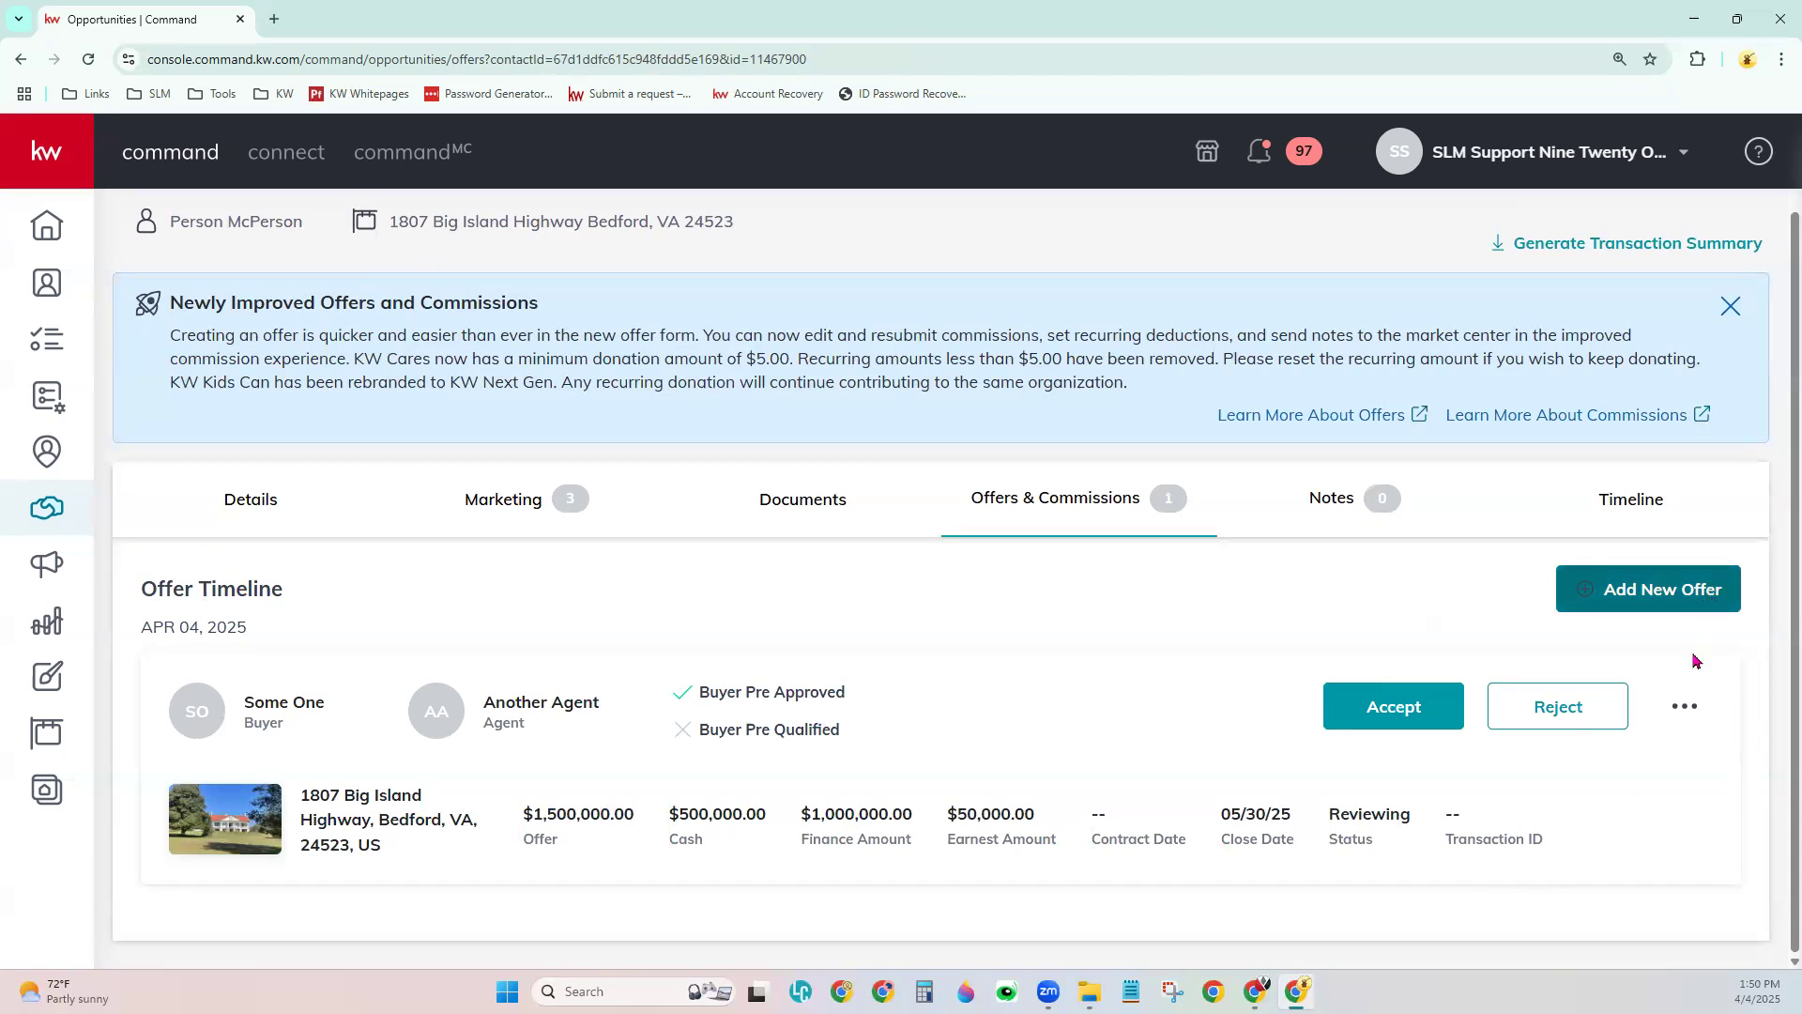
{"action": "left_click", "coordinate": [1685, 728]}
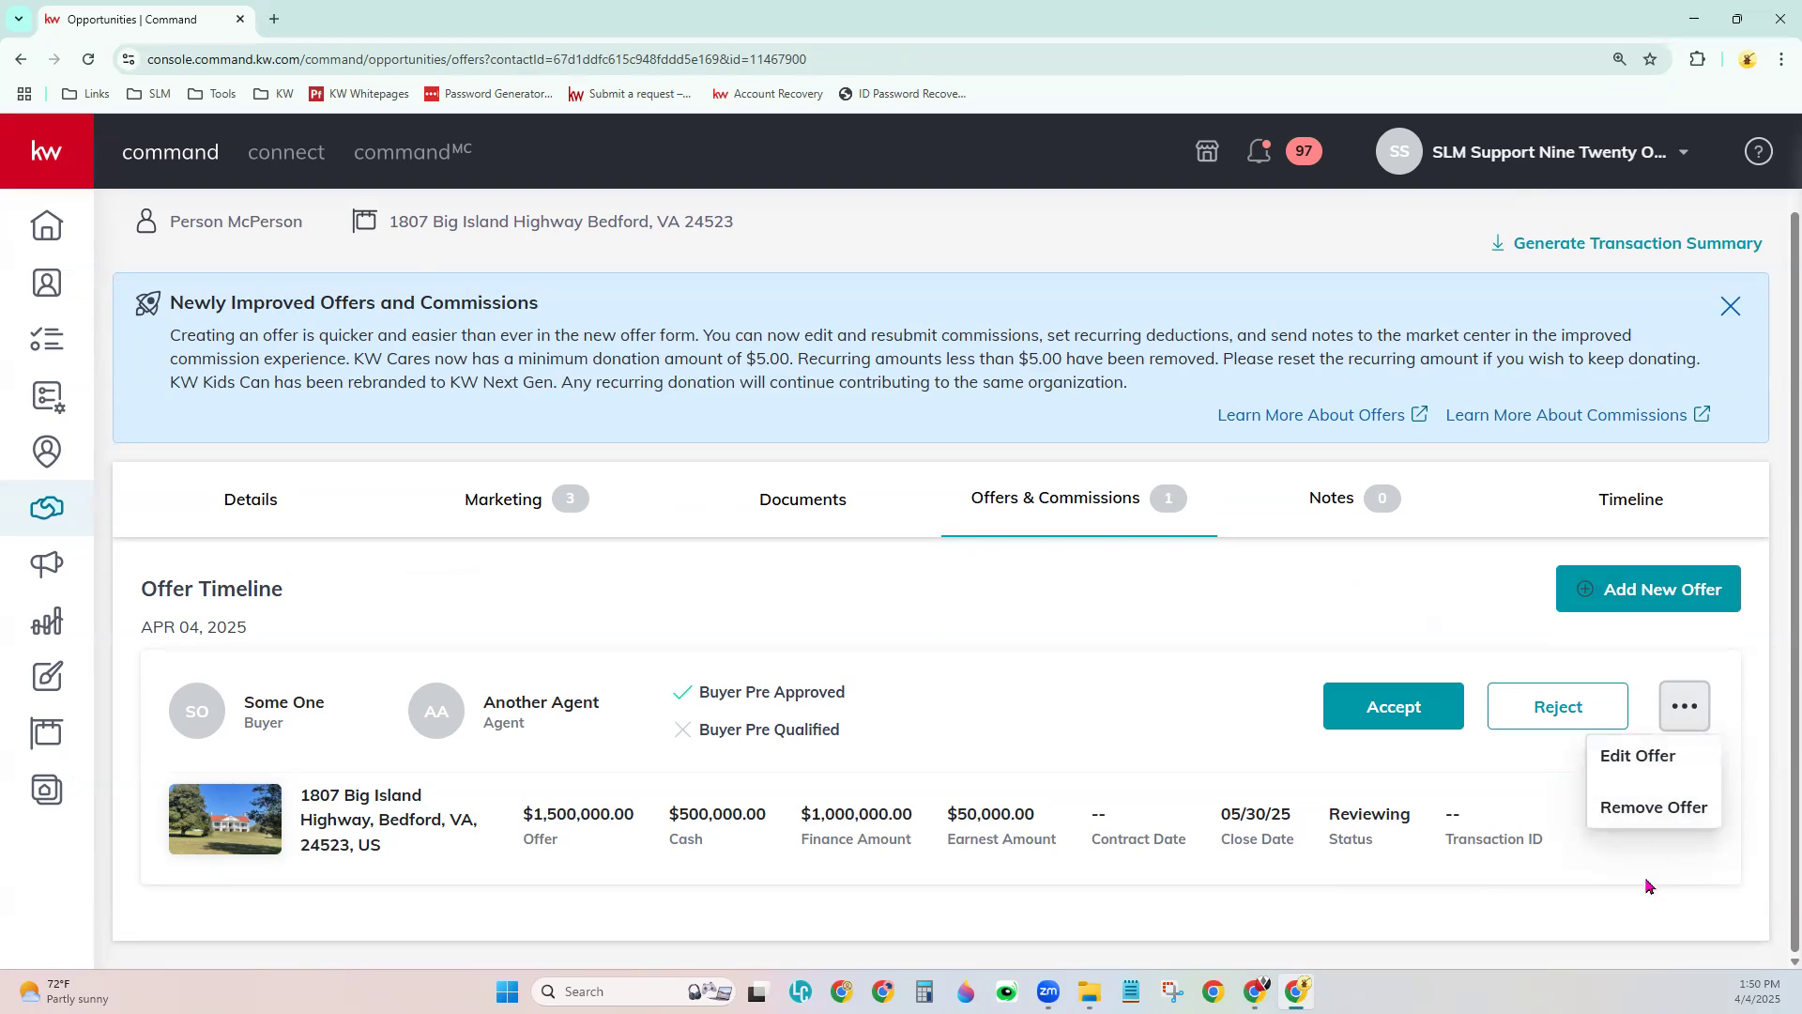
{"action": "left_click", "coordinate": [1616, 908]}
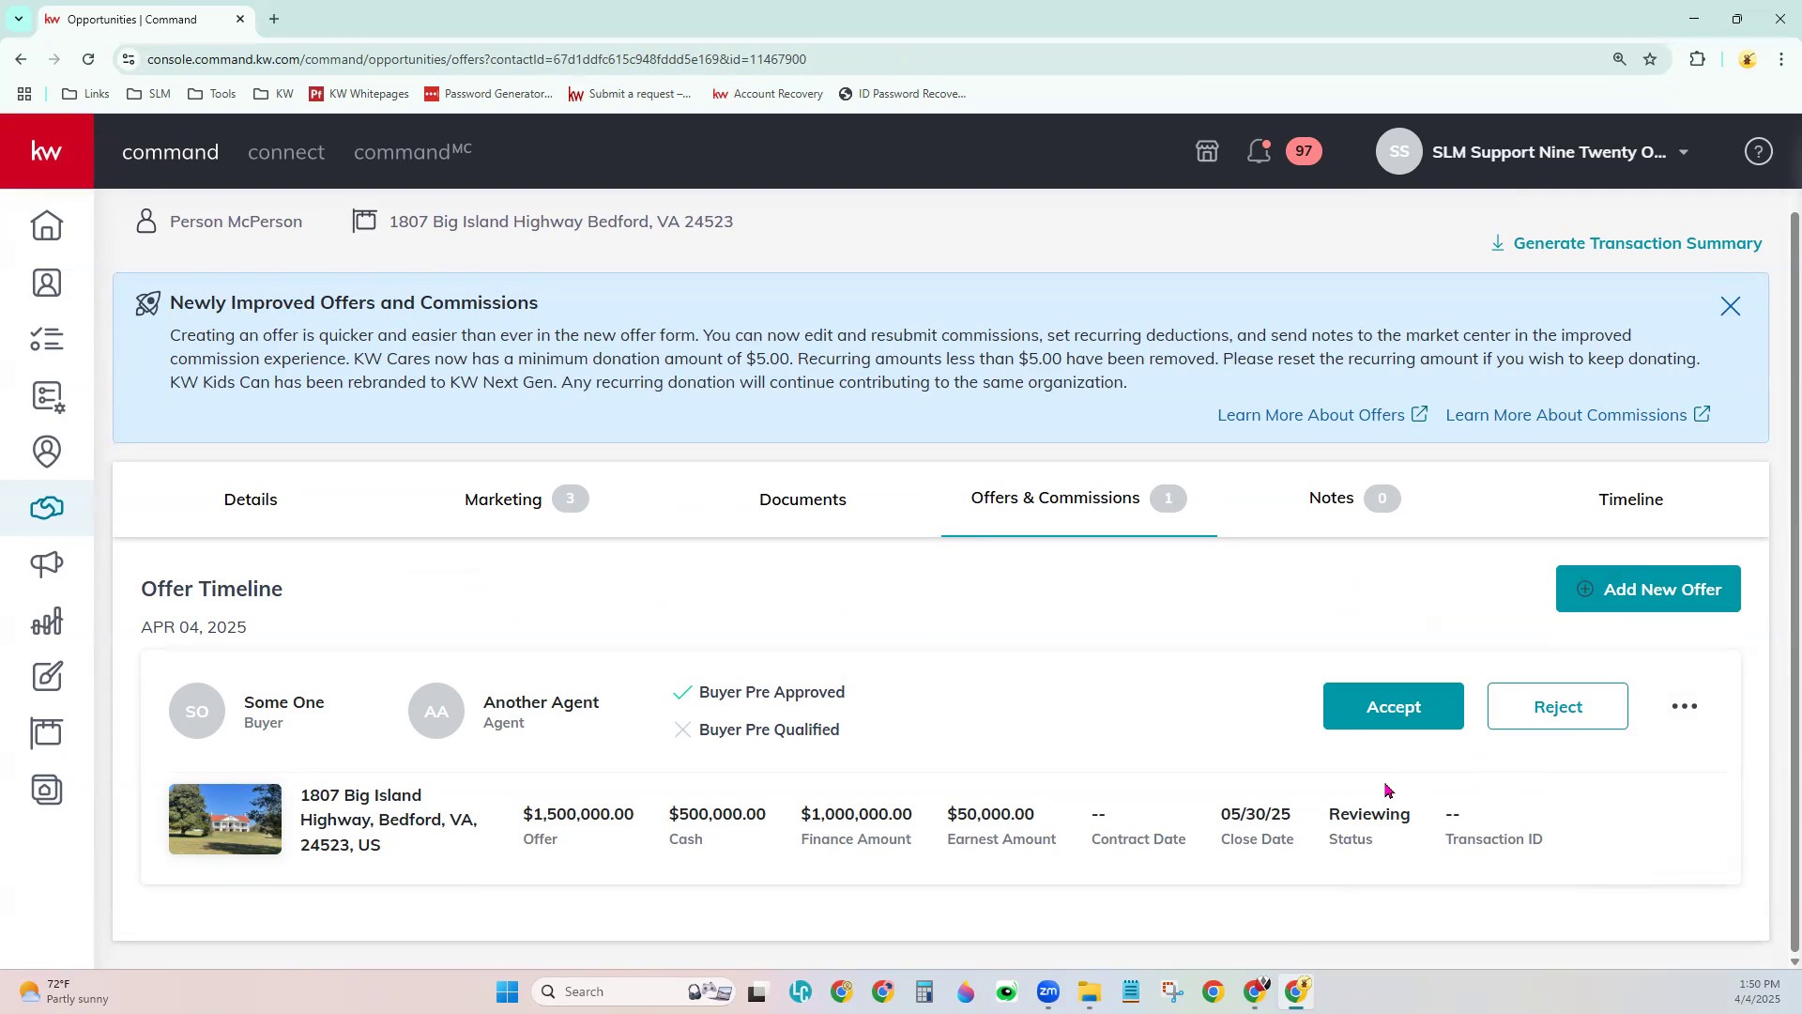
{"action": "left_click", "coordinate": [1415, 708]}
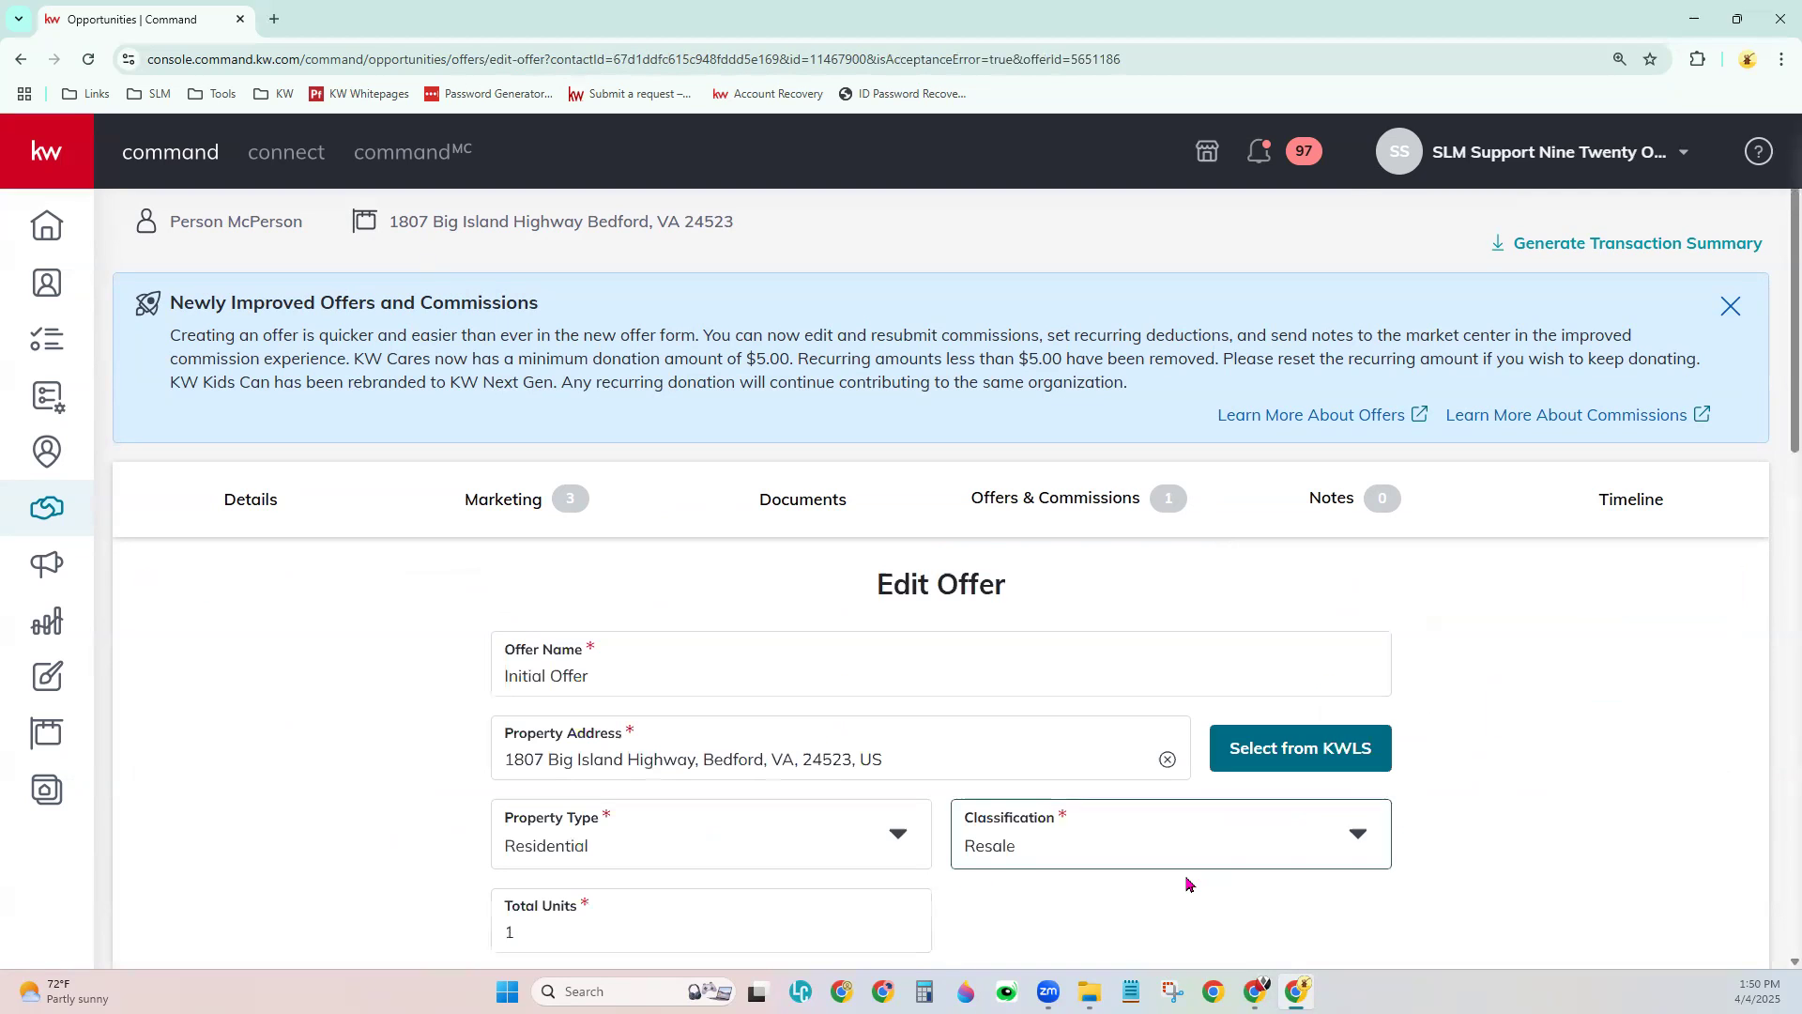
- Set the contract date to 04/04/2025, then save and accept the Initial Offer
{"action": "scroll", "coordinate": [1552, 722], "scroll_direction": "down", "scroll_amount": 4}
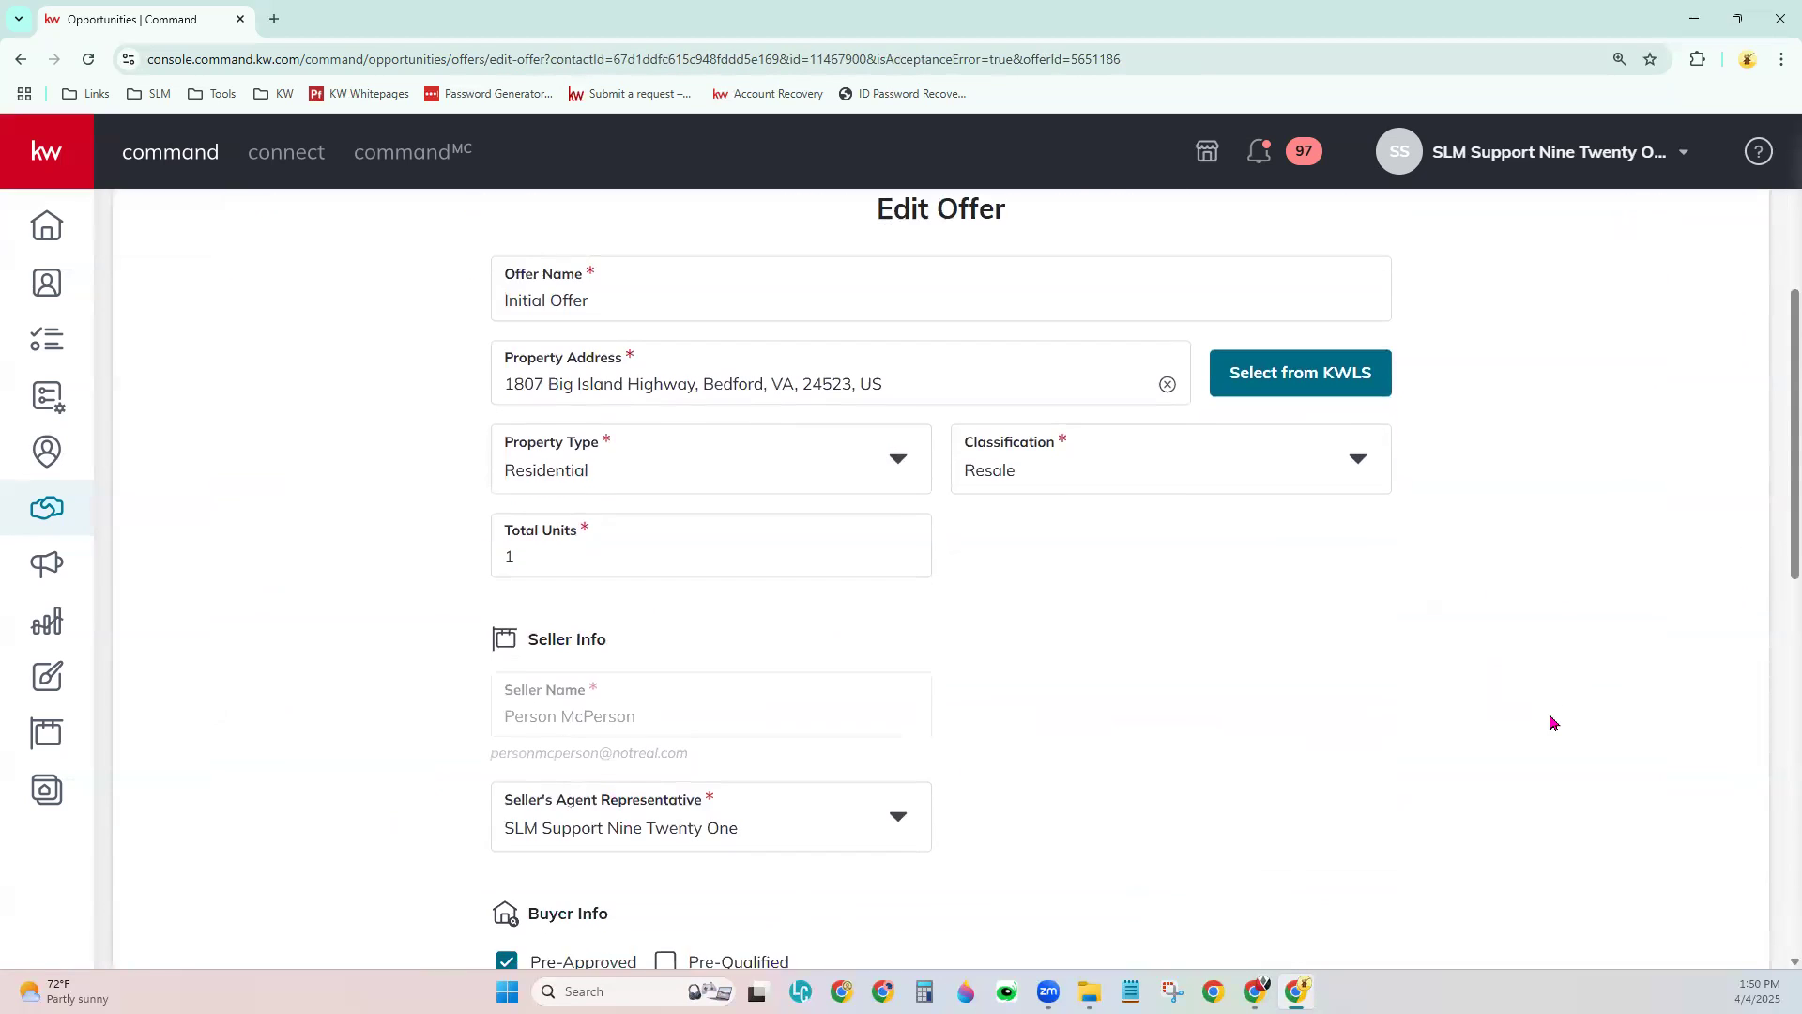
{"action": "scroll", "coordinate": [1551, 722], "scroll_direction": "down", "scroll_amount": 10}
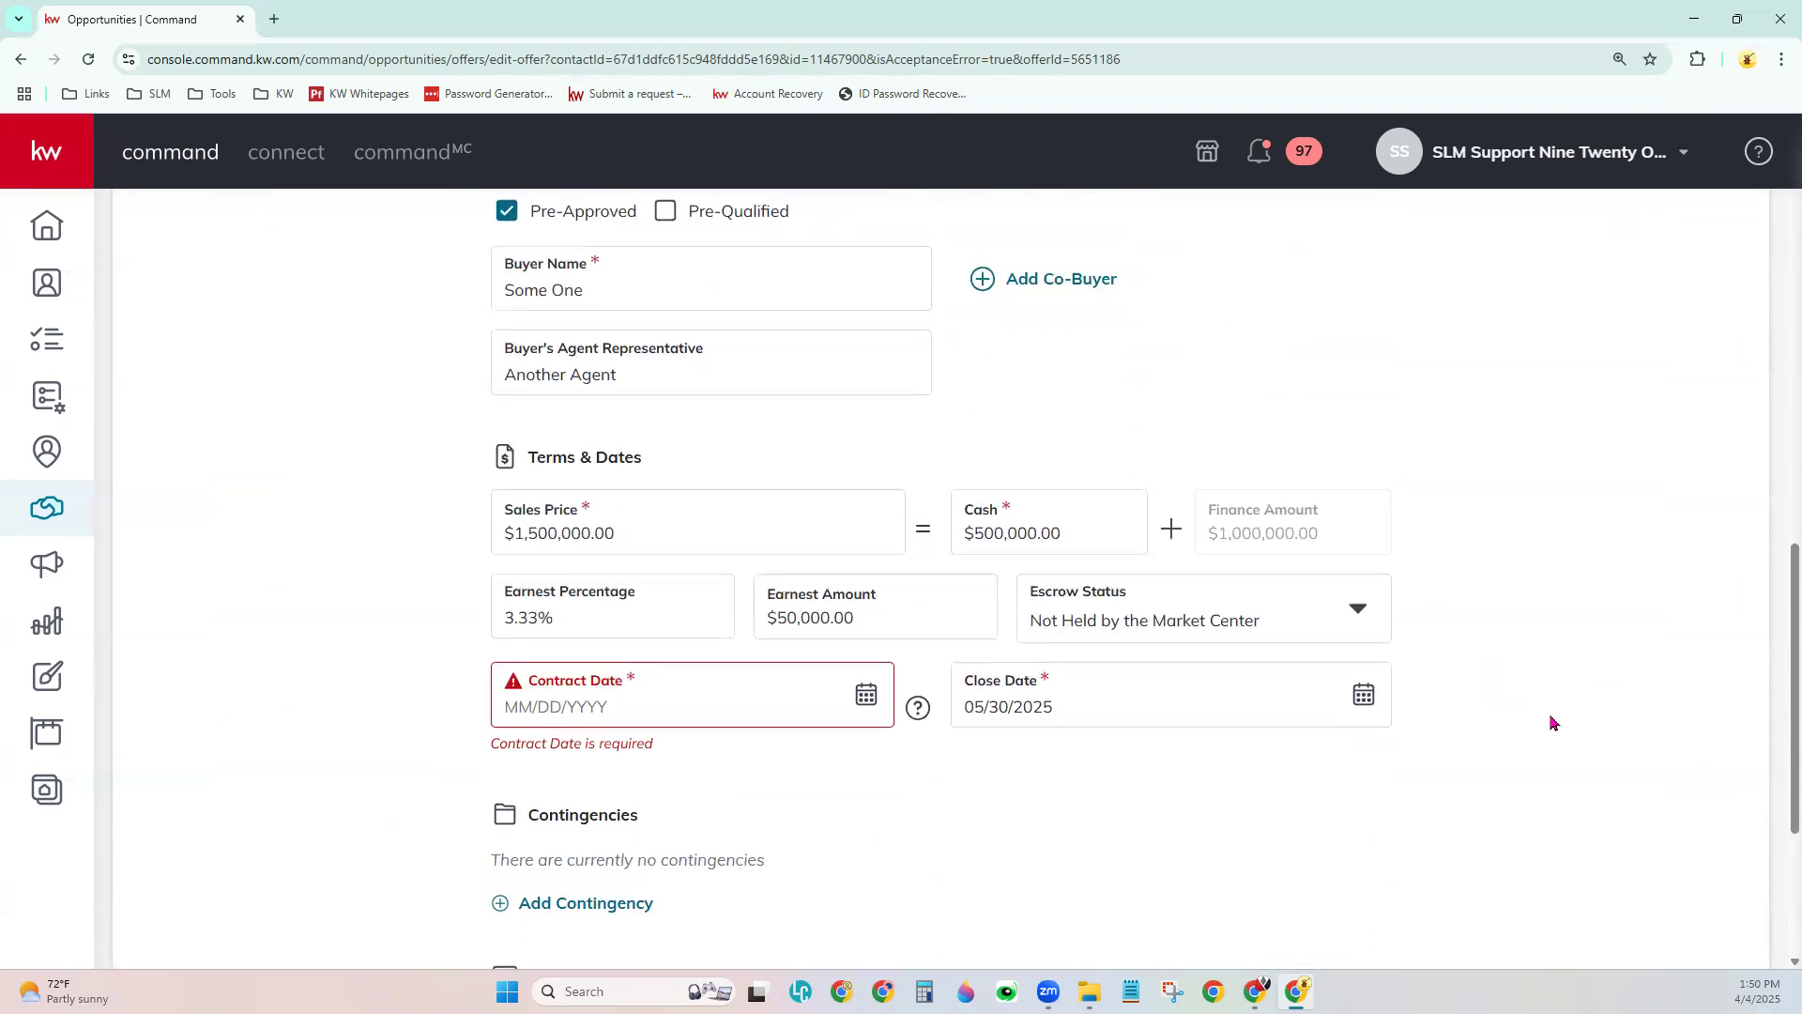
{"action": "left_click", "coordinate": [868, 521]}
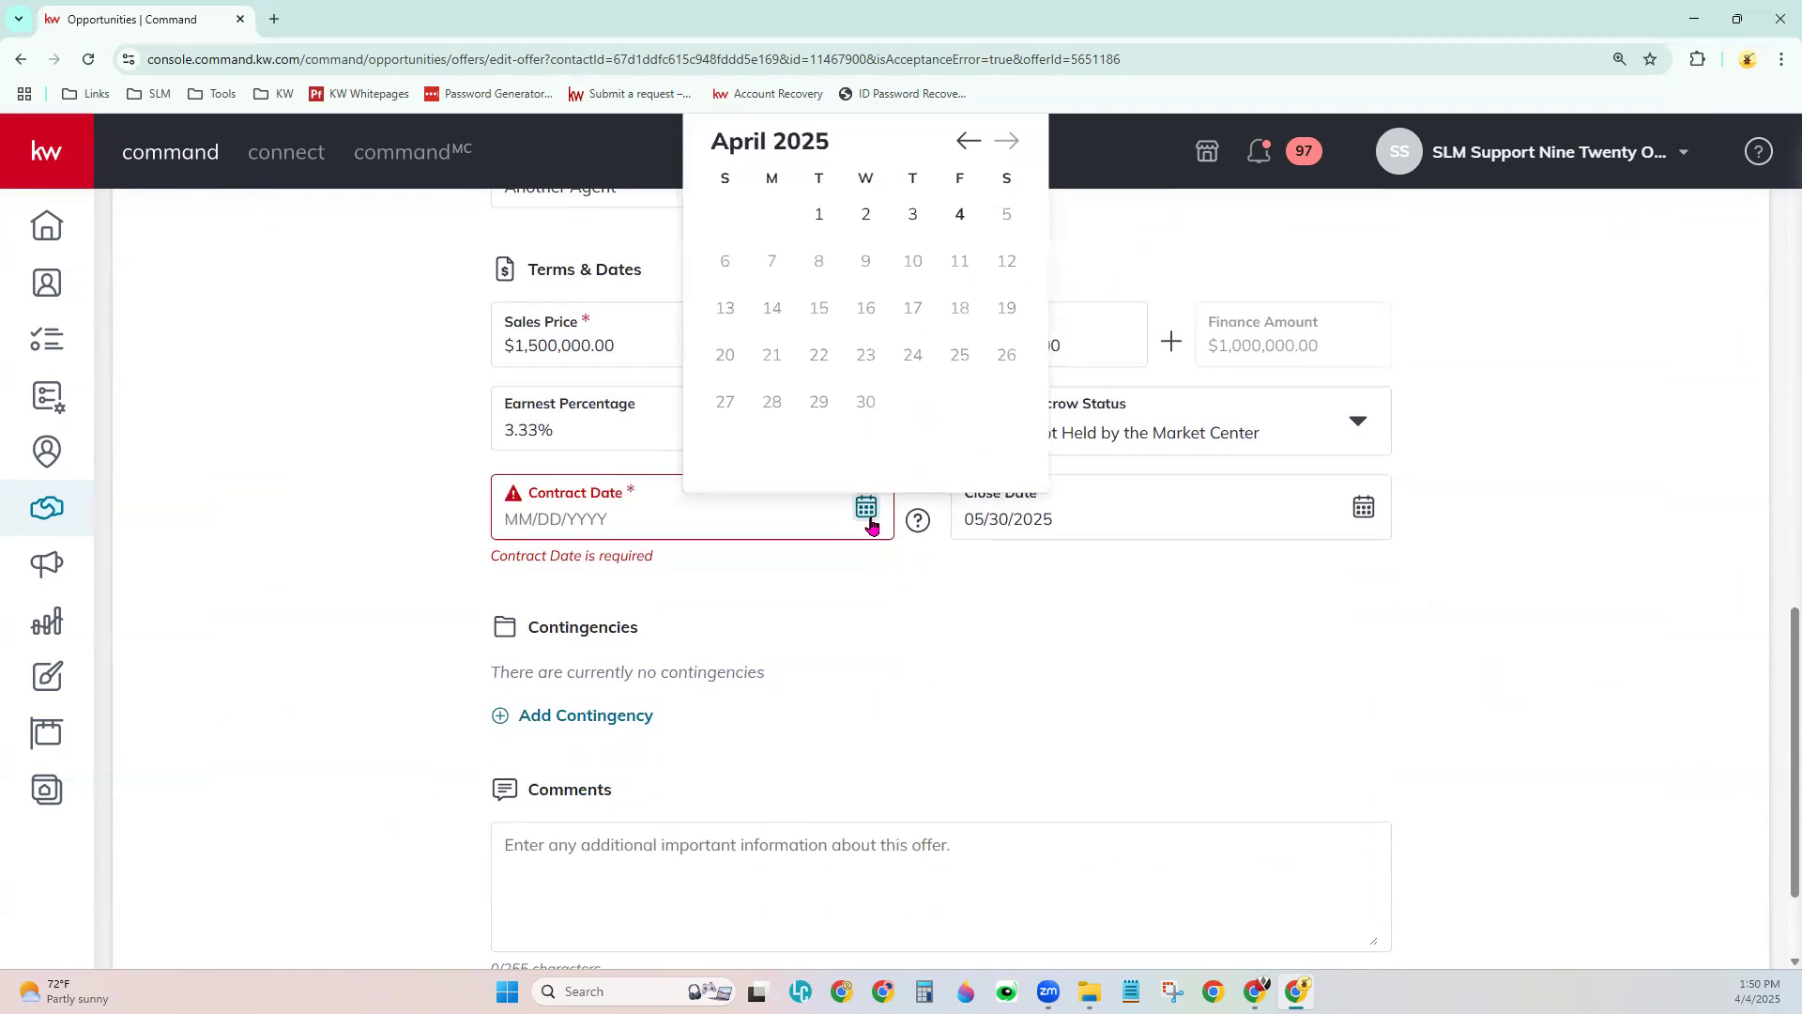
{"action": "left_click", "coordinate": [961, 218]}
{"action": "scroll", "coordinate": [1188, 700], "scroll_direction": "down", "scroll_amount": 2}
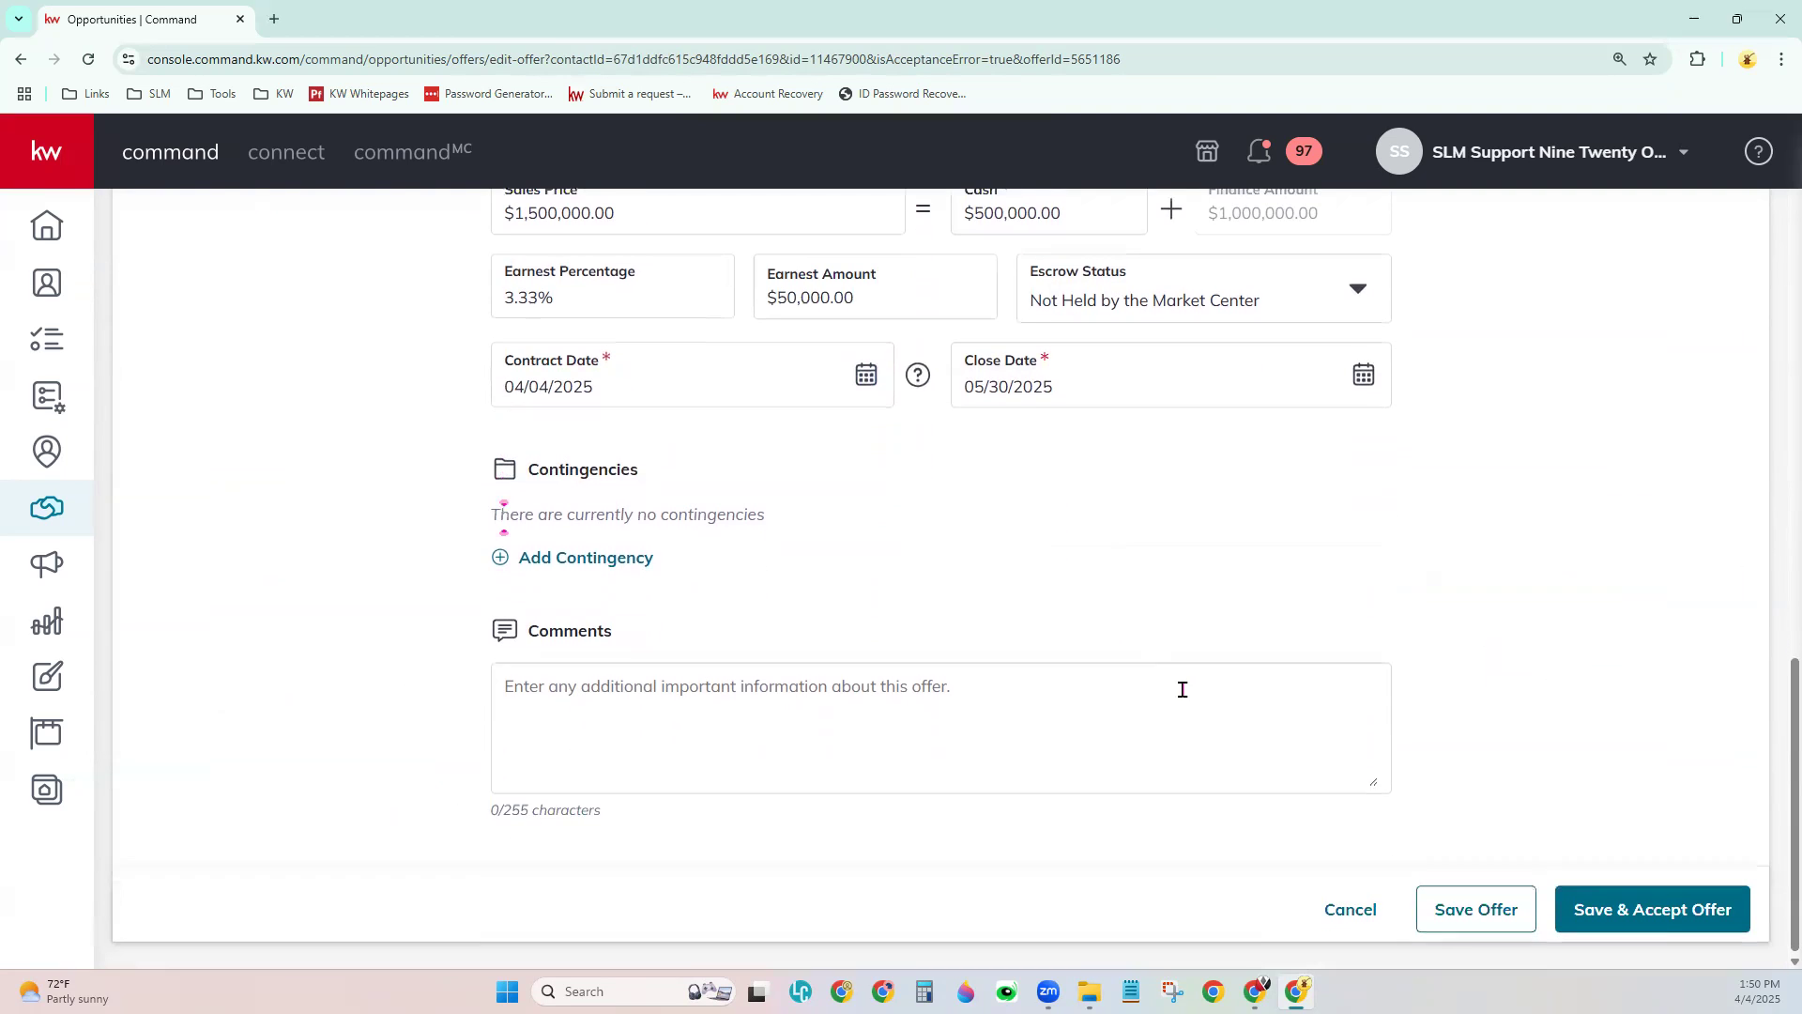
{"action": "left_click", "coordinate": [1619, 929]}
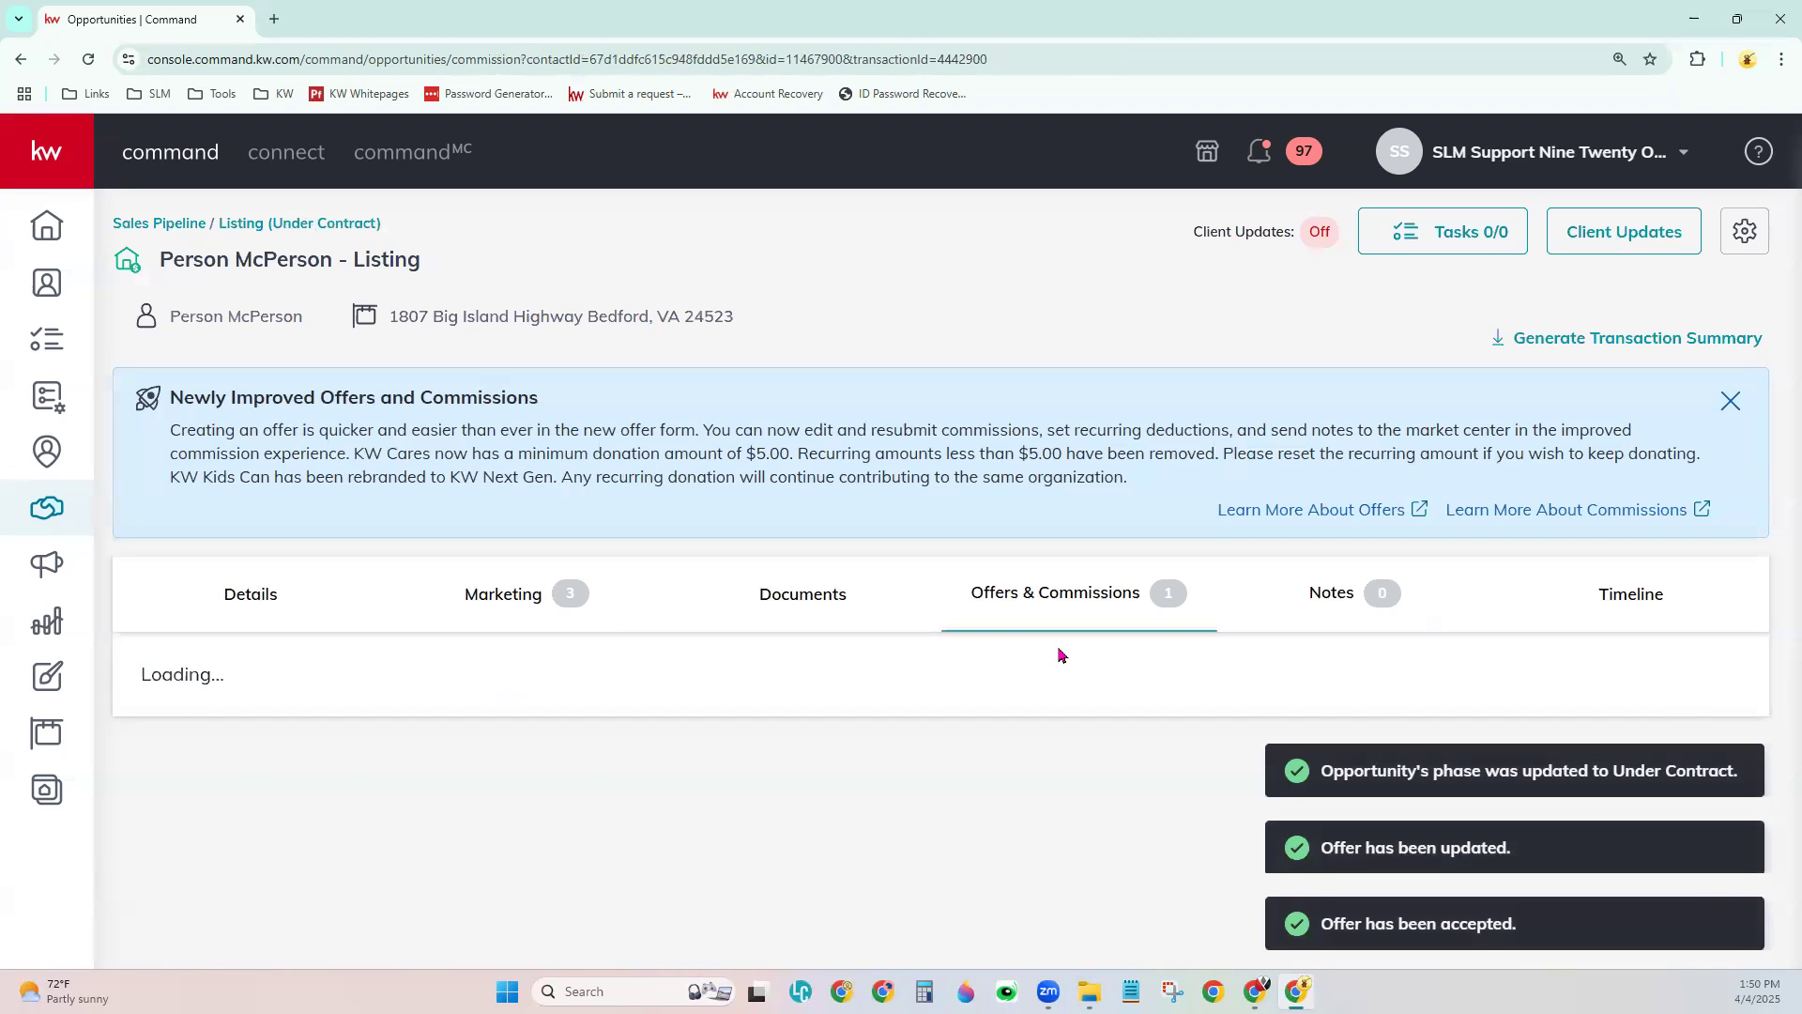
- Scroll the Commission Overview, checking the 10.0% listing commission of $150,000.00 and the Open summary
{"action": "scroll", "coordinate": [1002, 648], "scroll_direction": "down", "scroll_amount": 3}
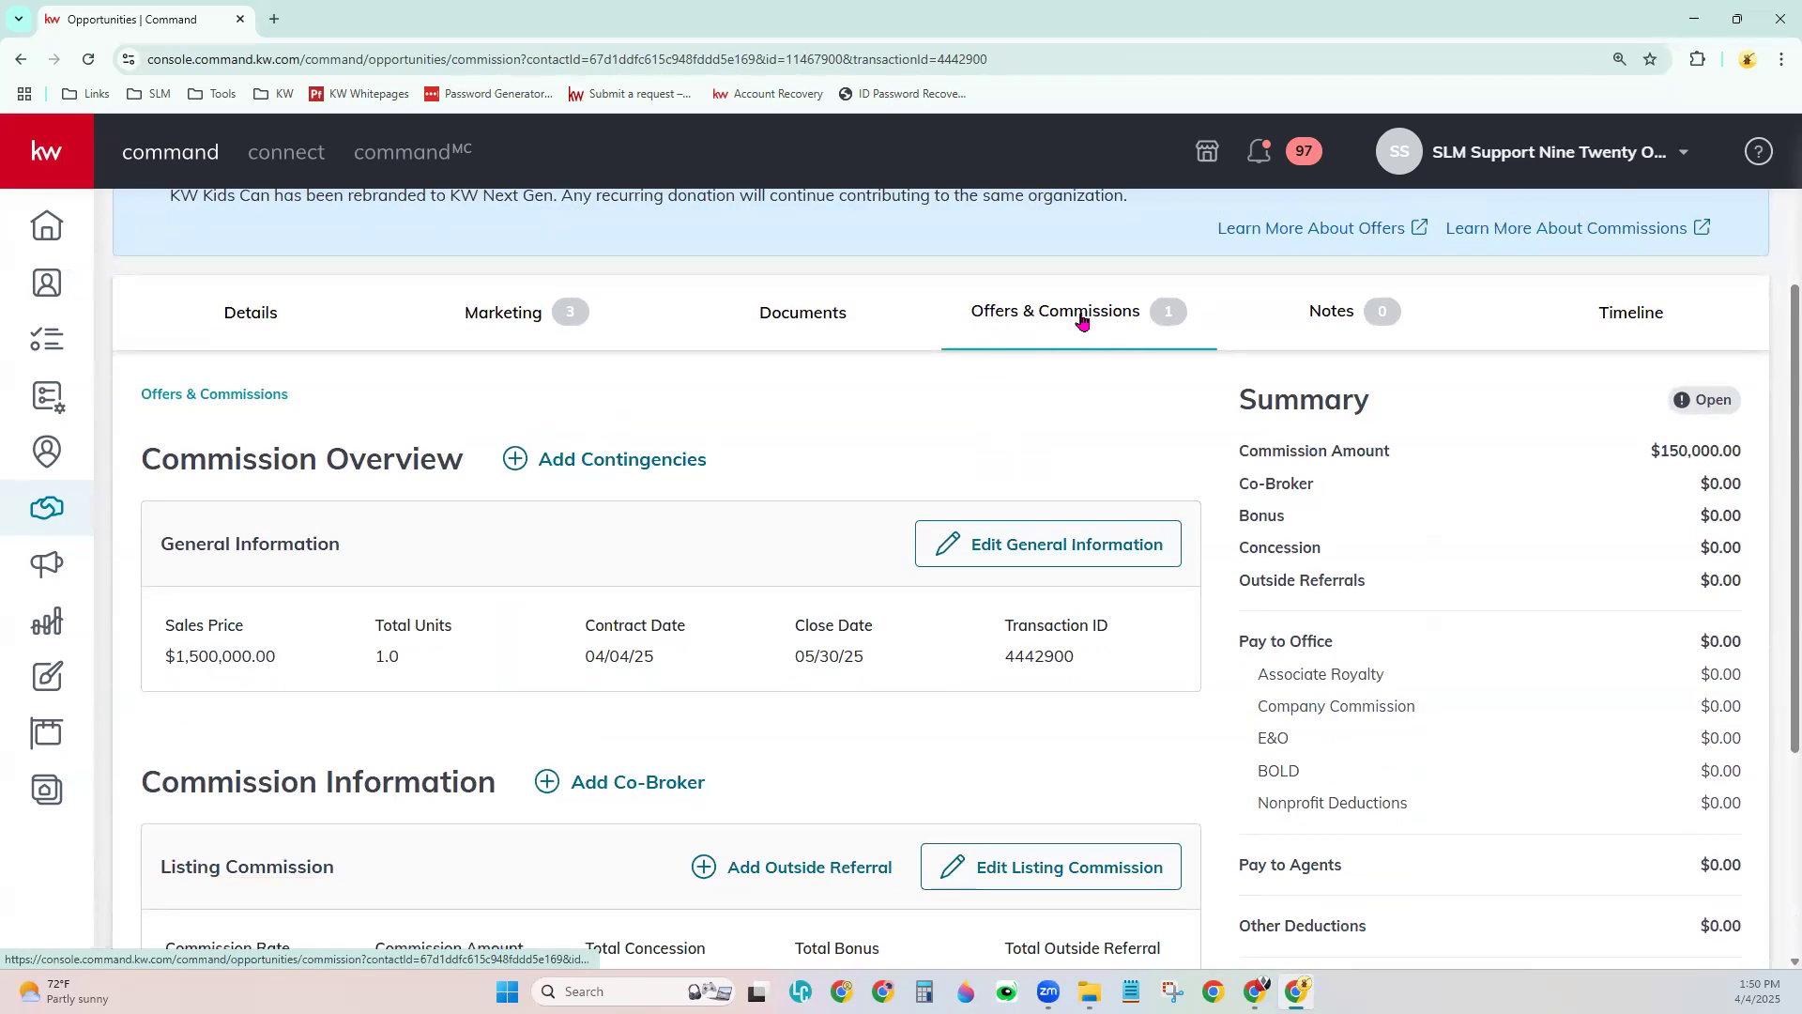
{"action": "left_click_drag", "start_coordinate": [133, 466], "coordinate": [473, 469]}
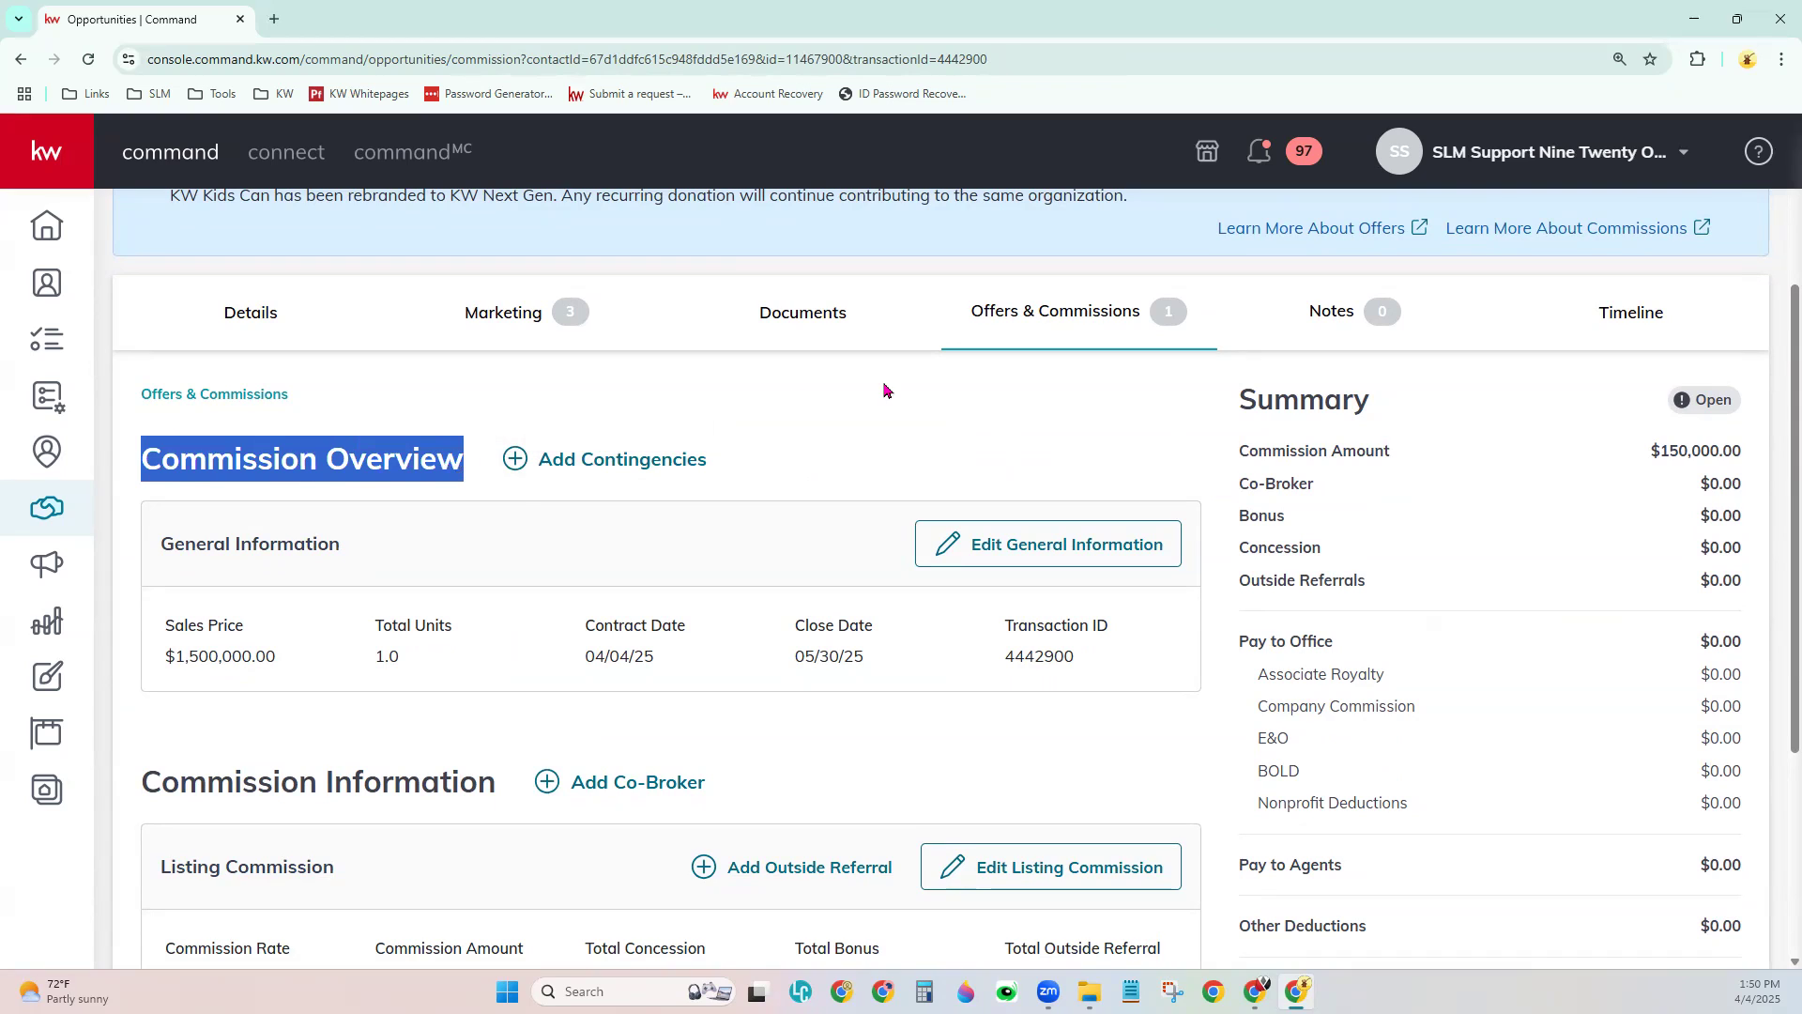
{"action": "left_click", "coordinate": [886, 391]}
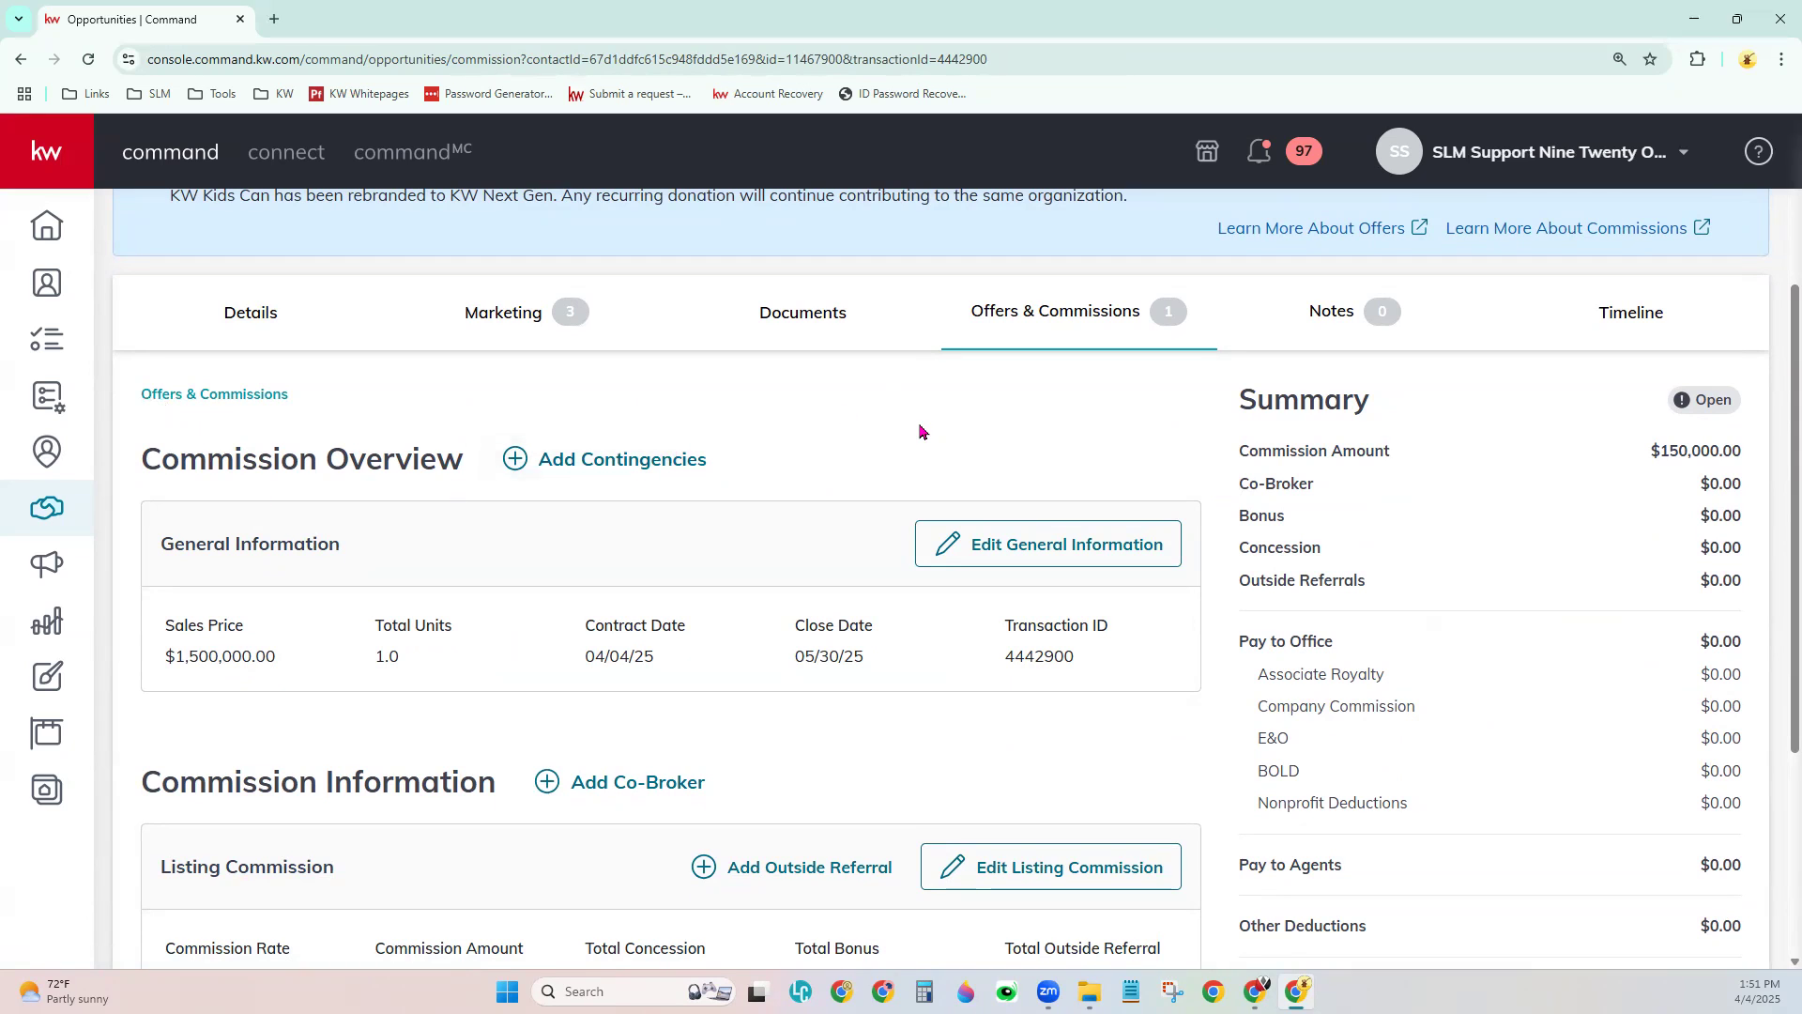
{"action": "scroll", "coordinate": [922, 413], "scroll_direction": "down", "scroll_amount": 1}
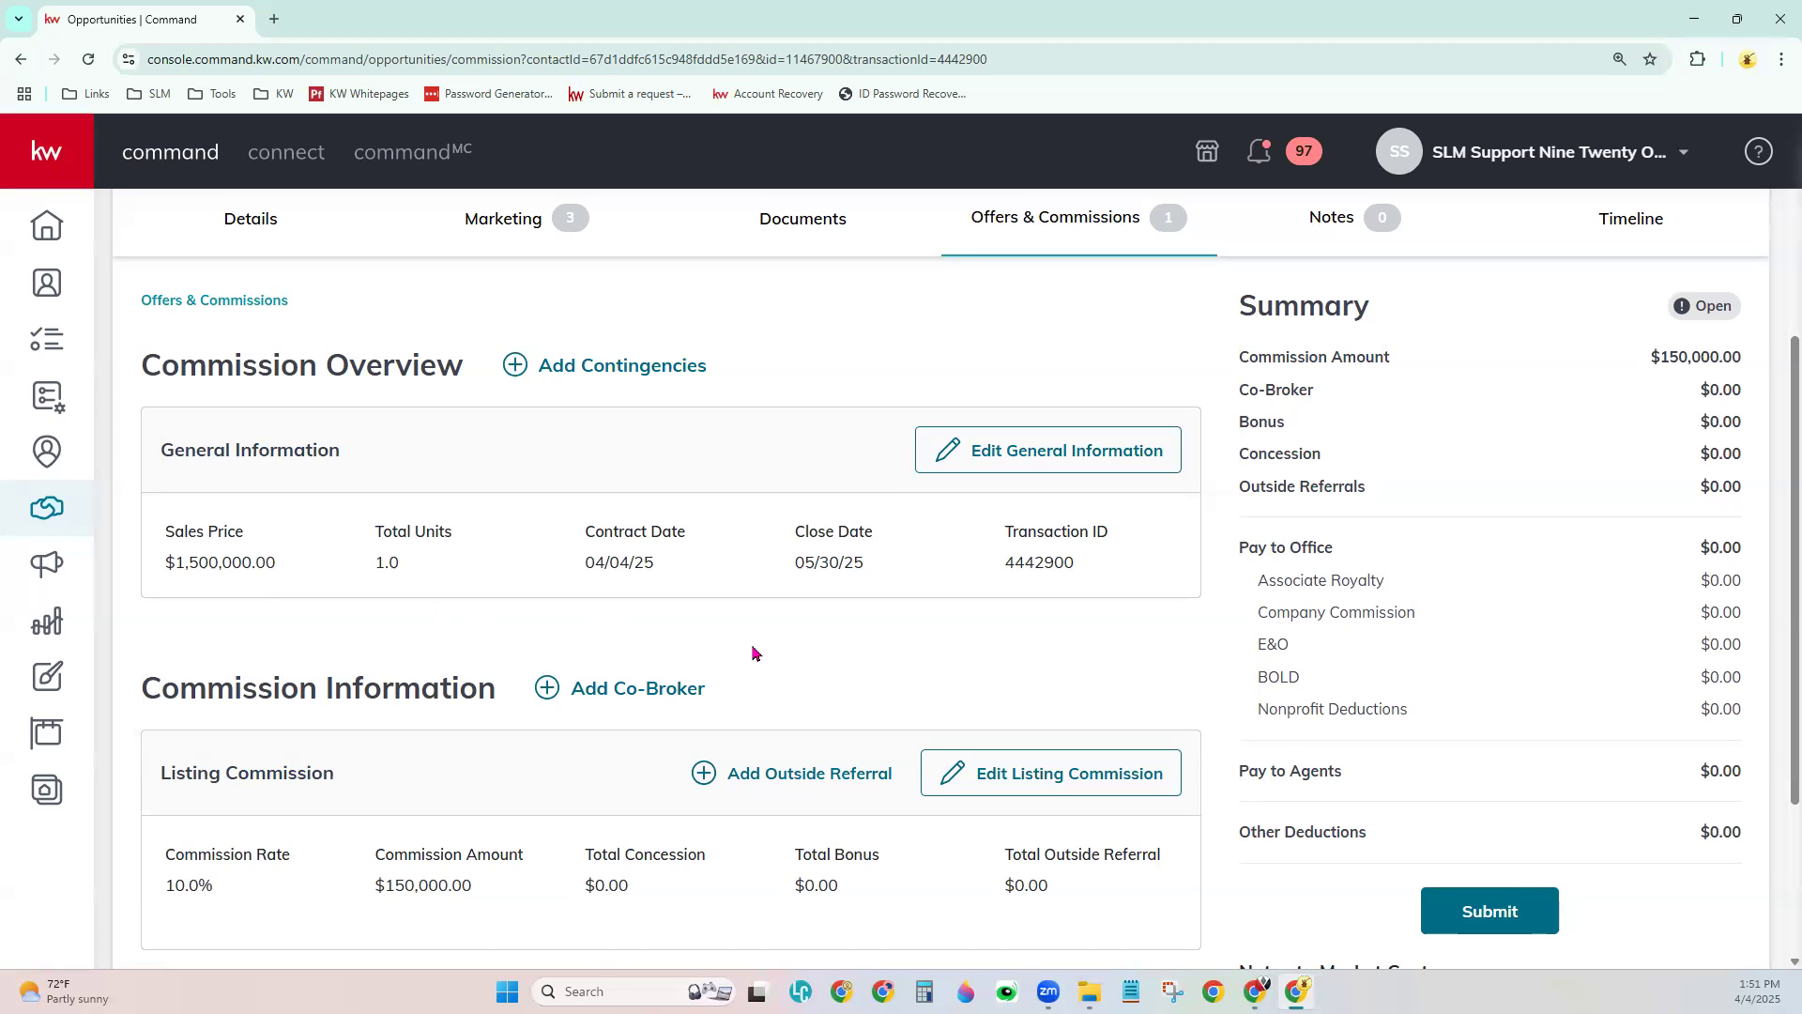
{"action": "scroll", "coordinate": [759, 629], "scroll_direction": "down", "scroll_amount": 2}
{"action": "scroll", "coordinate": [758, 629], "scroll_direction": "down", "scroll_amount": 1}
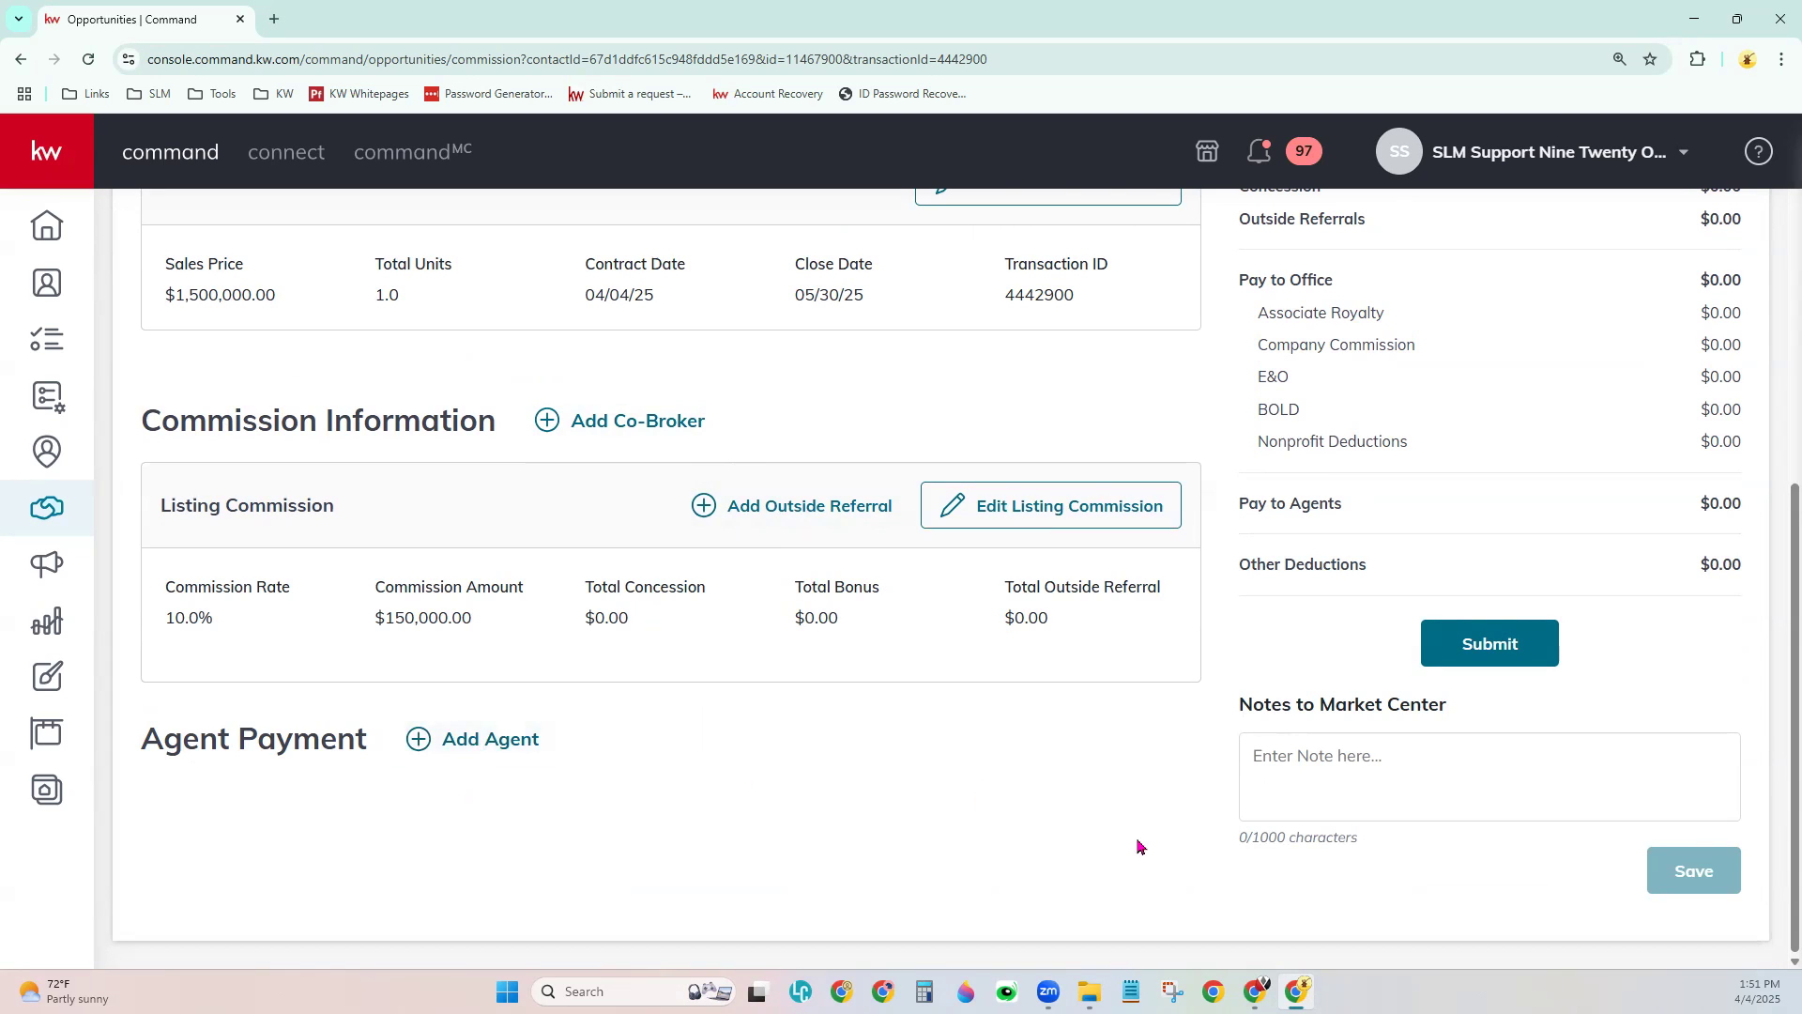
{"action": "scroll", "coordinate": [1139, 845], "scroll_direction": "up", "scroll_amount": 2}
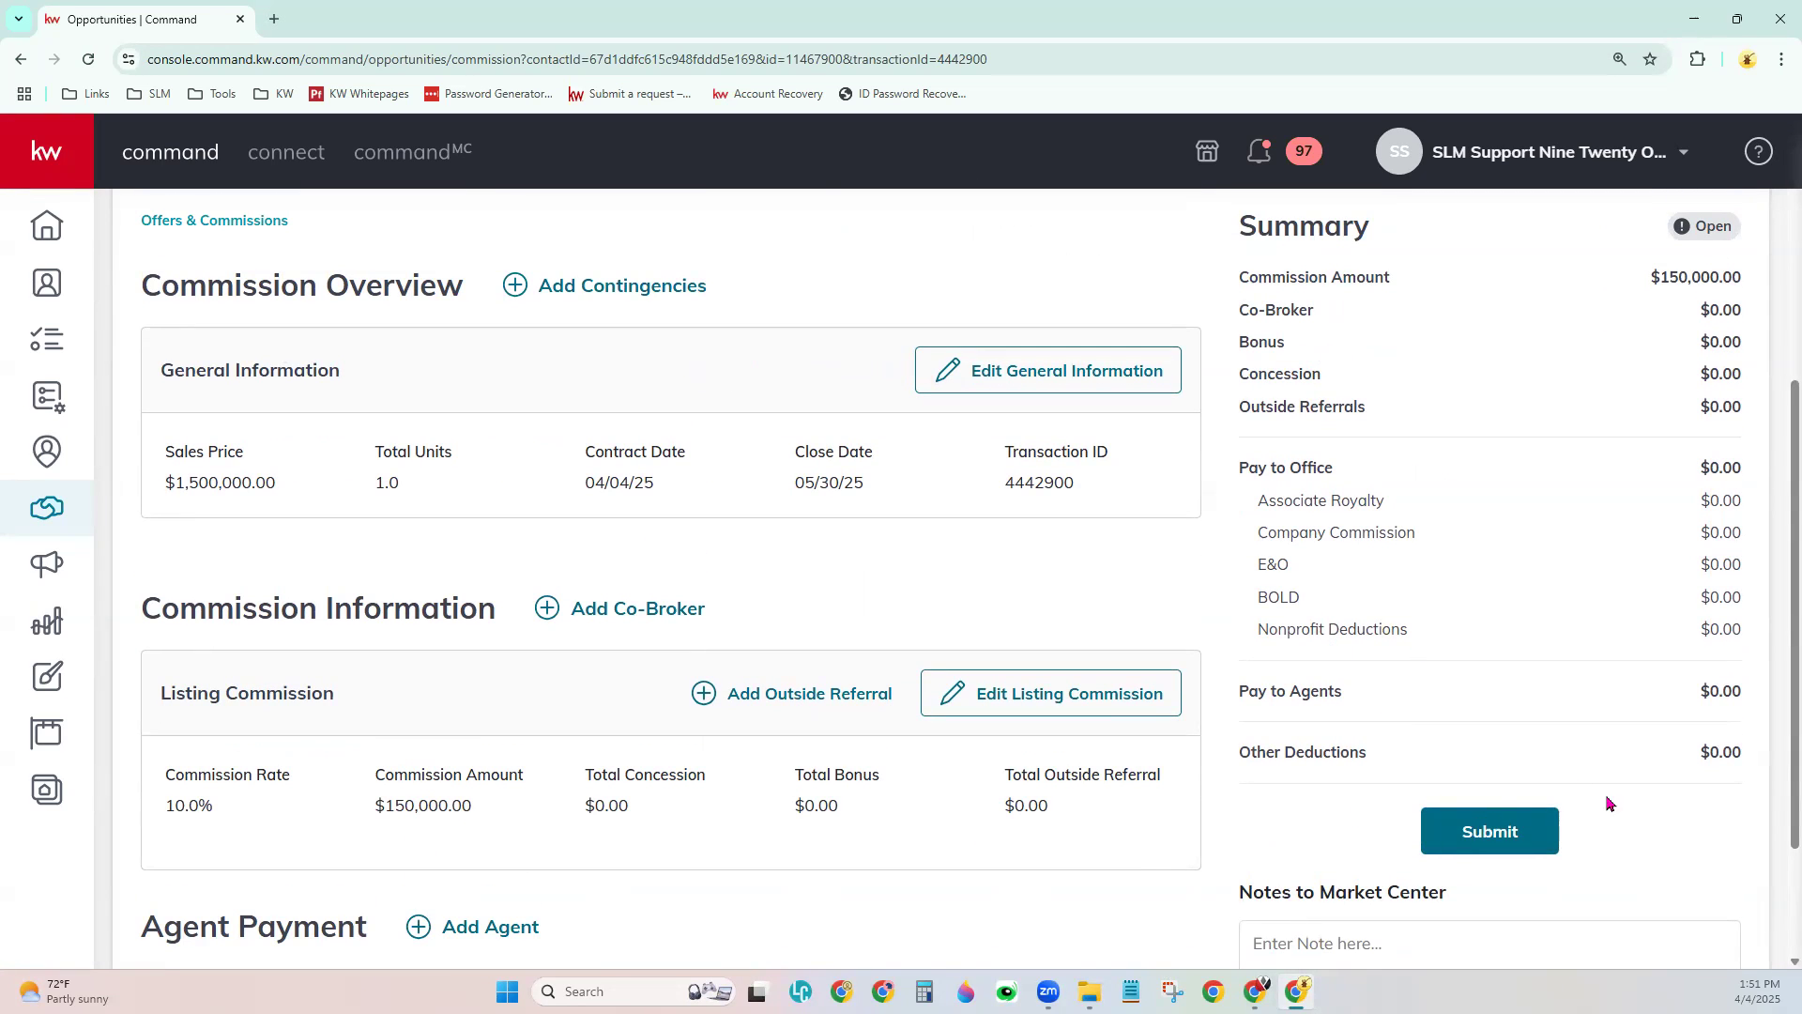
{"action": "scroll", "coordinate": [1668, 822], "scroll_direction": "down", "scroll_amount": 1}
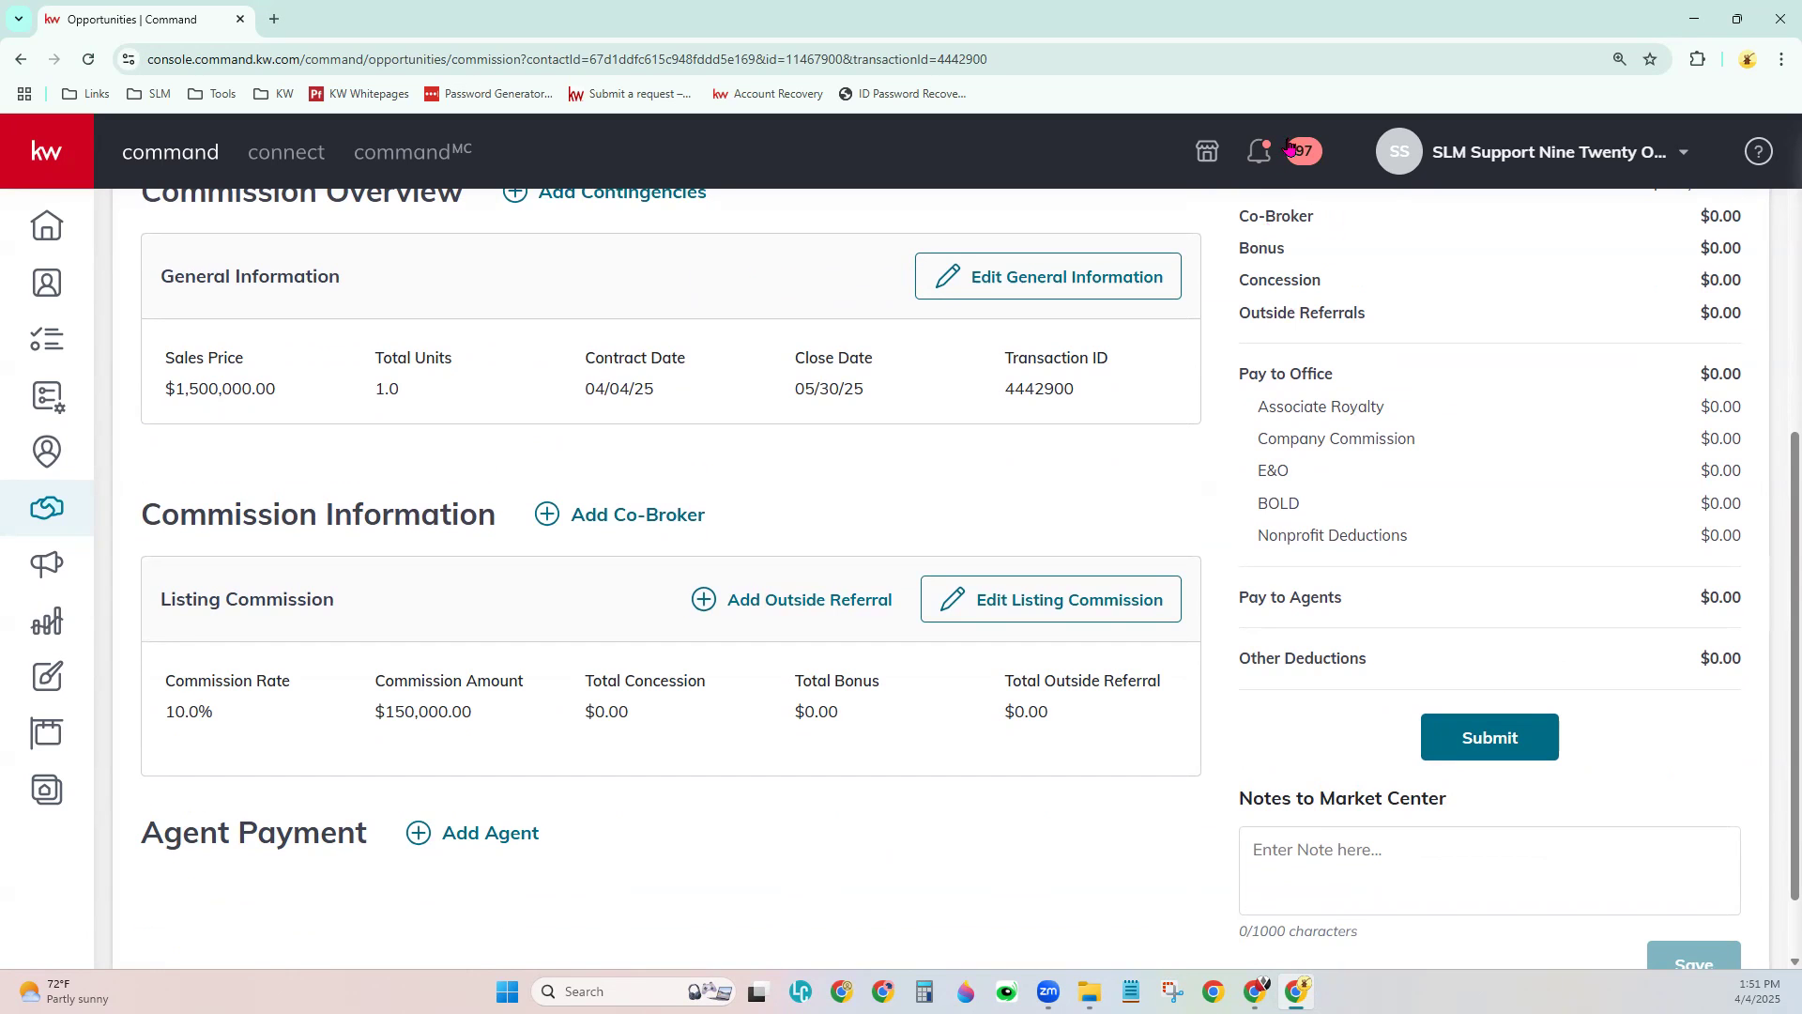
{"action": "scroll", "coordinate": [1211, 564], "scroll_direction": "up", "scroll_amount": 4}
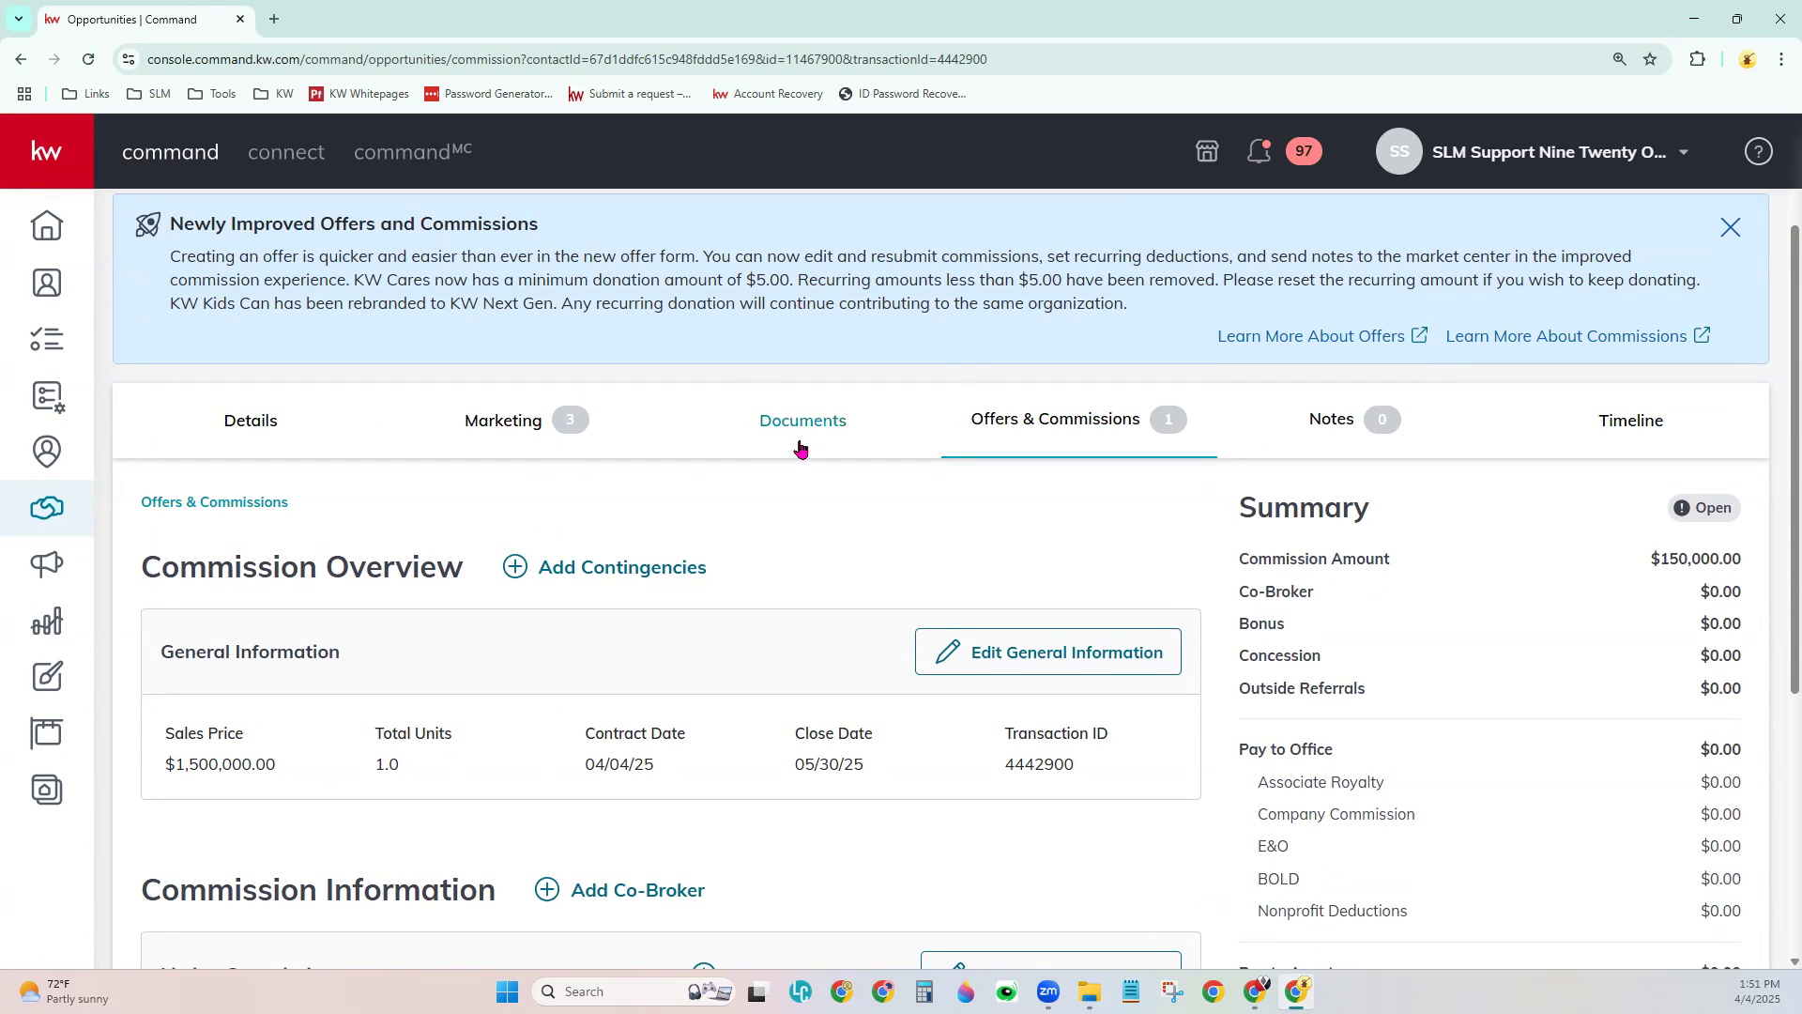
- Show the Residential Closed-stage document checklist (0 of 3 uploaded, CD Commission required)
{"action": "left_click", "coordinate": [801, 445]}
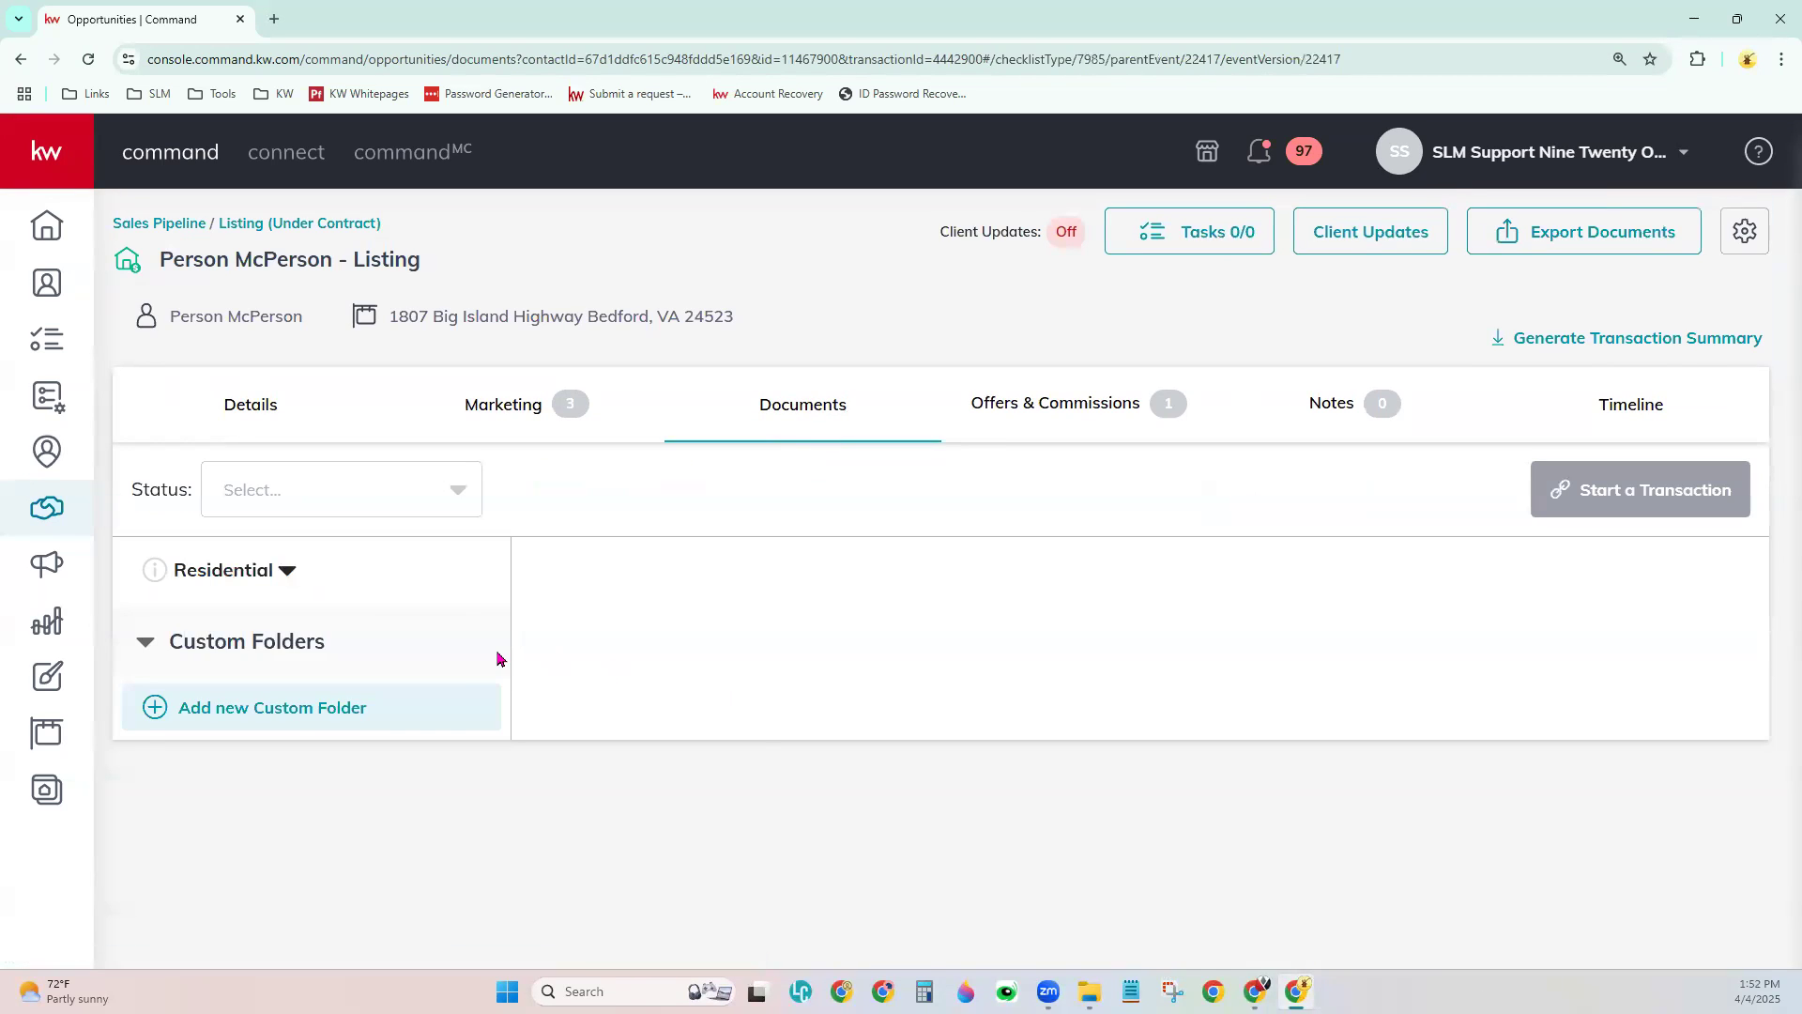
{"action": "scroll", "coordinate": [167, 683], "scroll_direction": "down", "scroll_amount": 2}
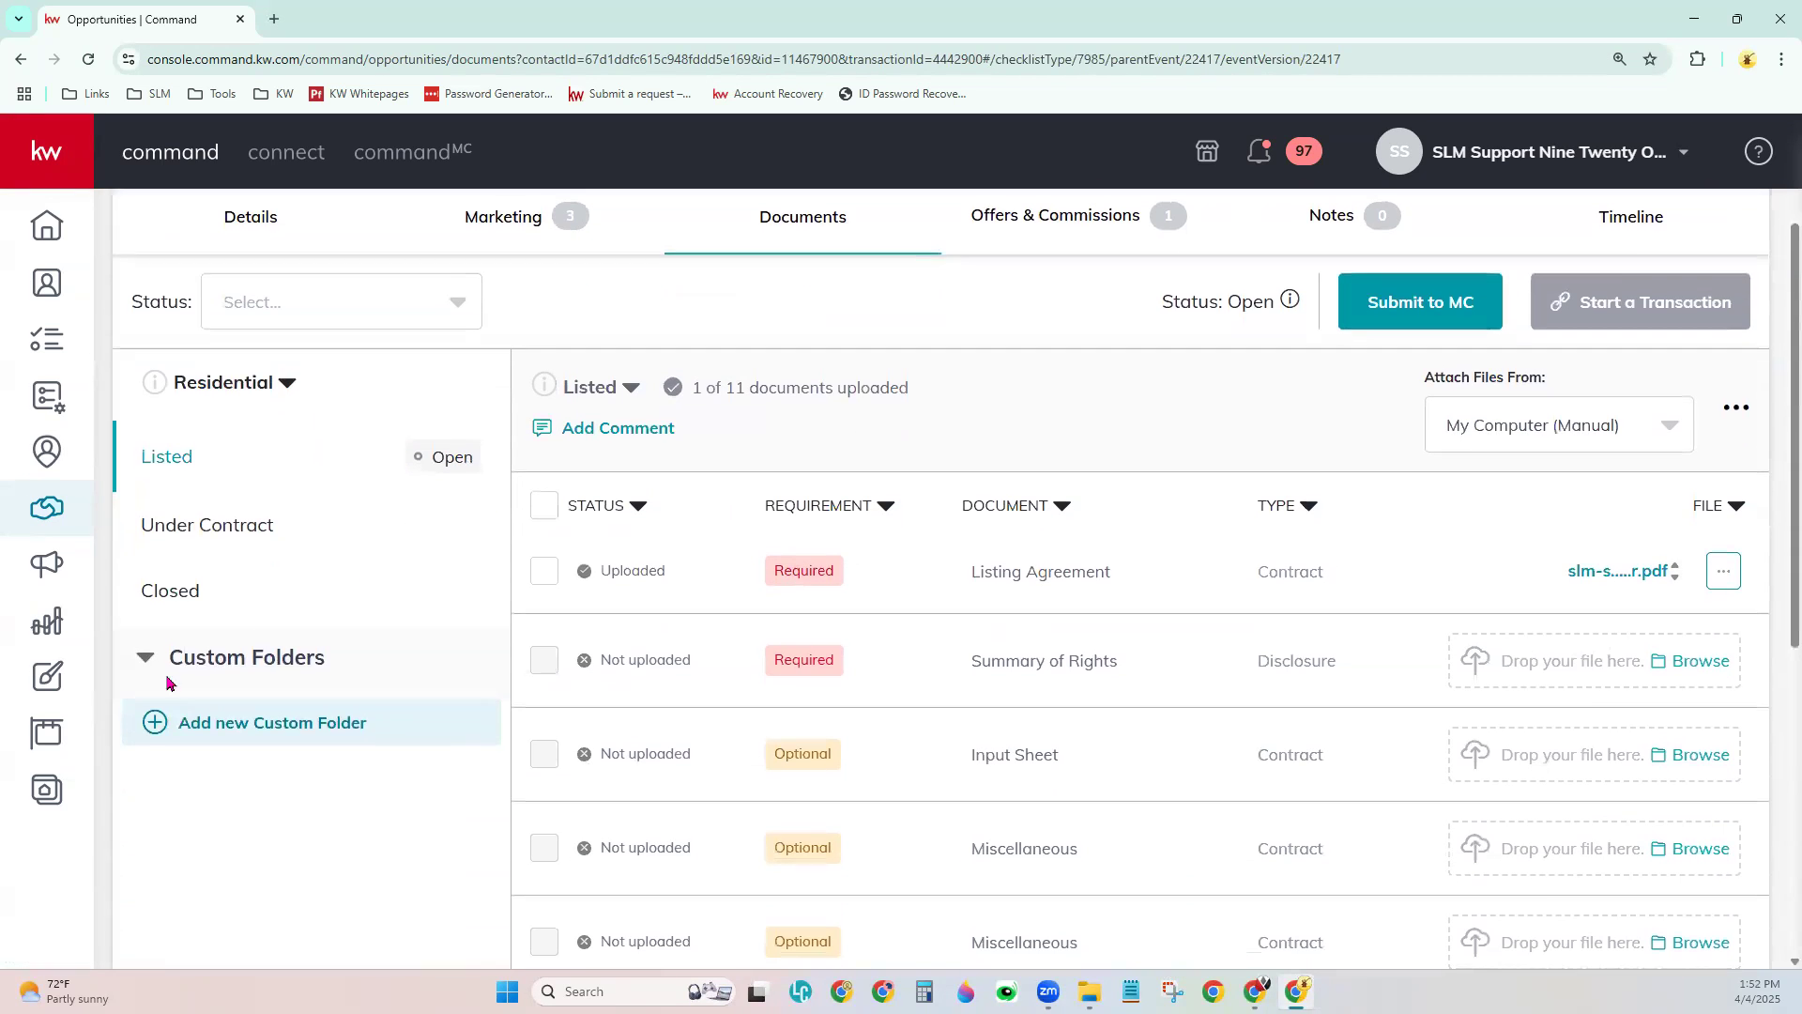
{"action": "left_click", "coordinate": [175, 593]}
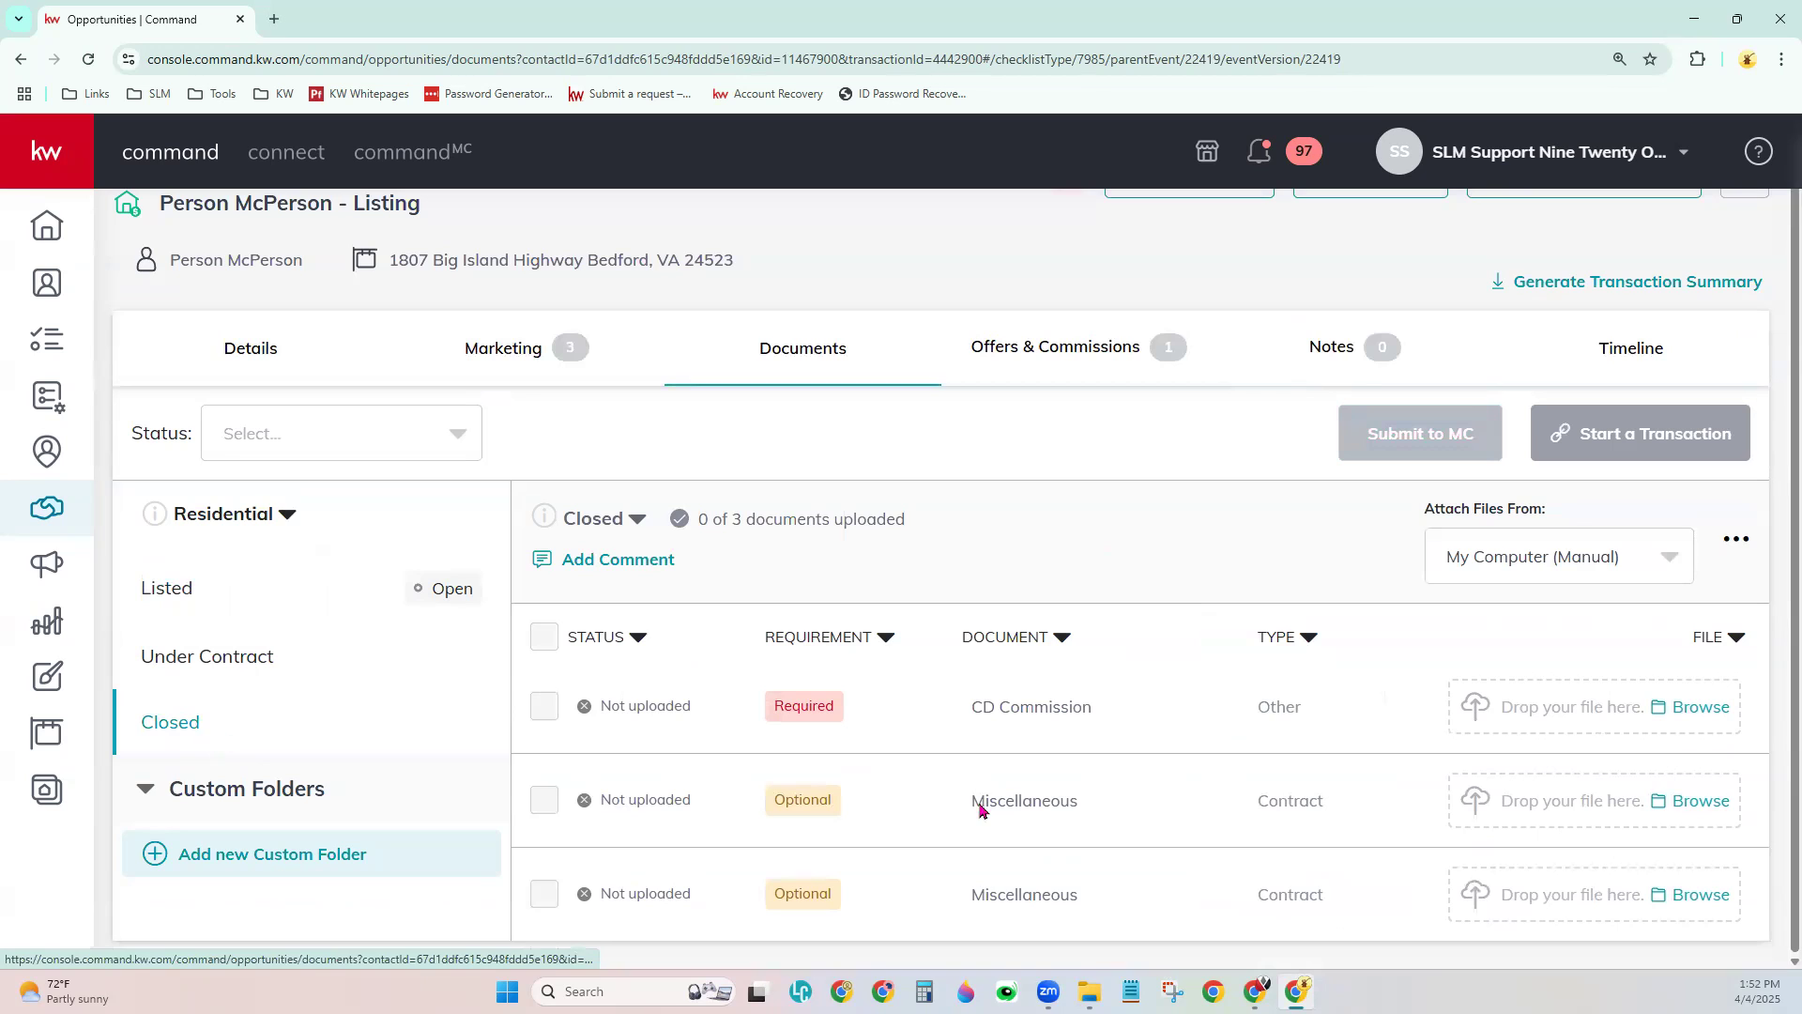